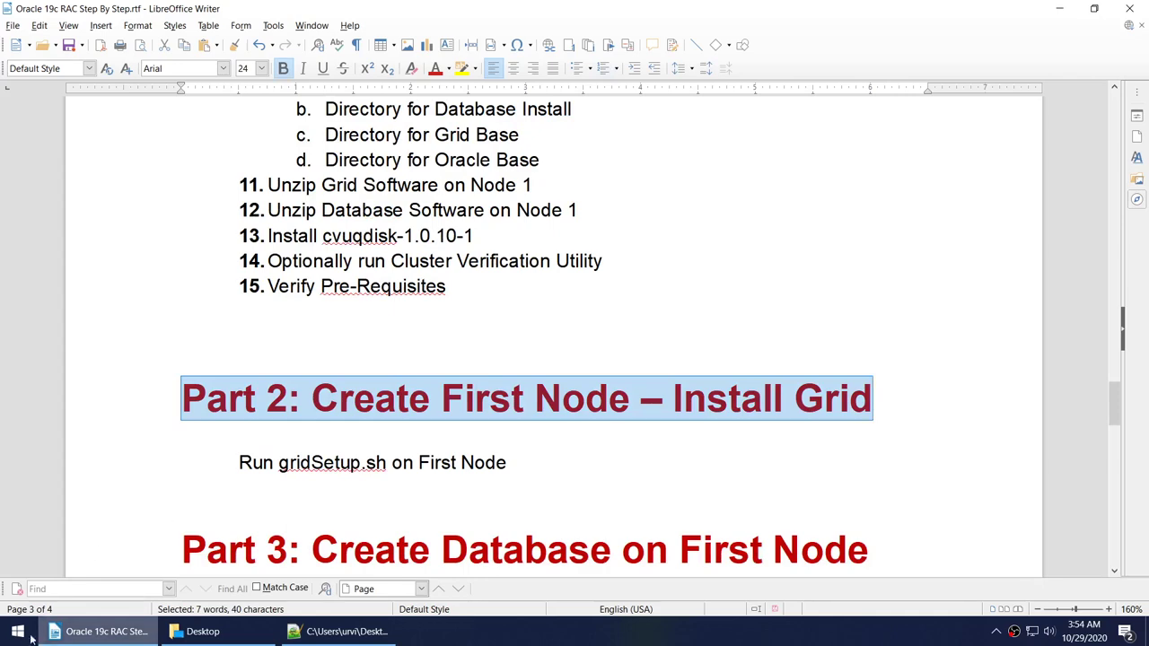
# Start Oracle VM VirtualBox by searching 'vi' in the Windows Start menu.
pyautogui.click(17, 633)
pyautogui.write('vir')
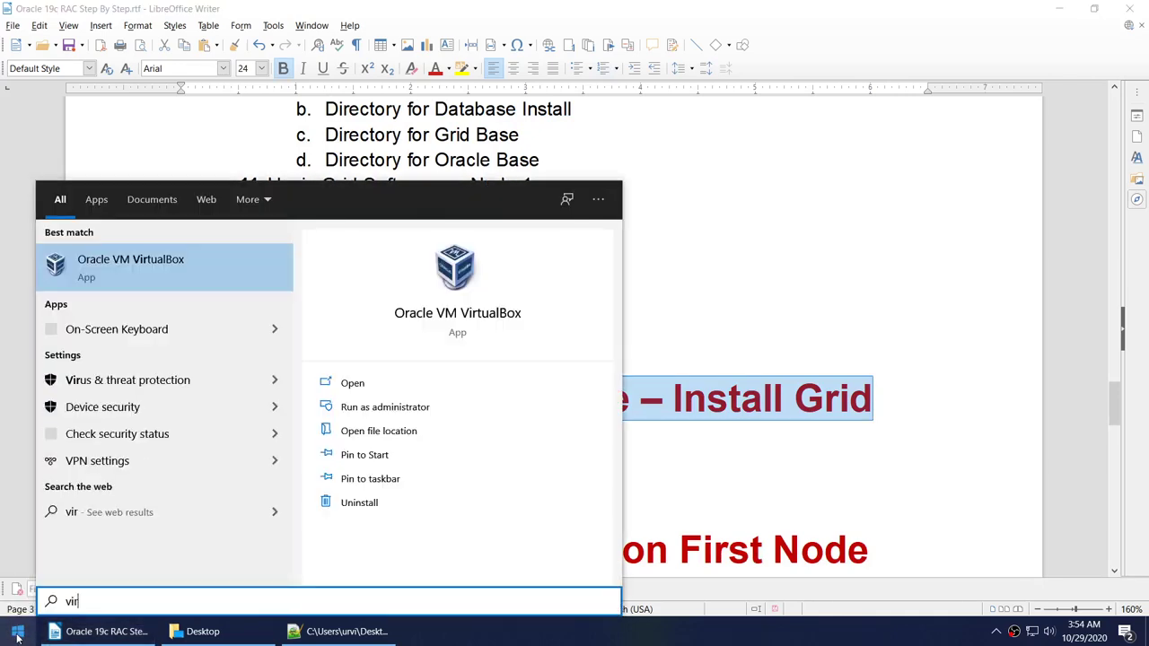
pyautogui.click(18, 634)
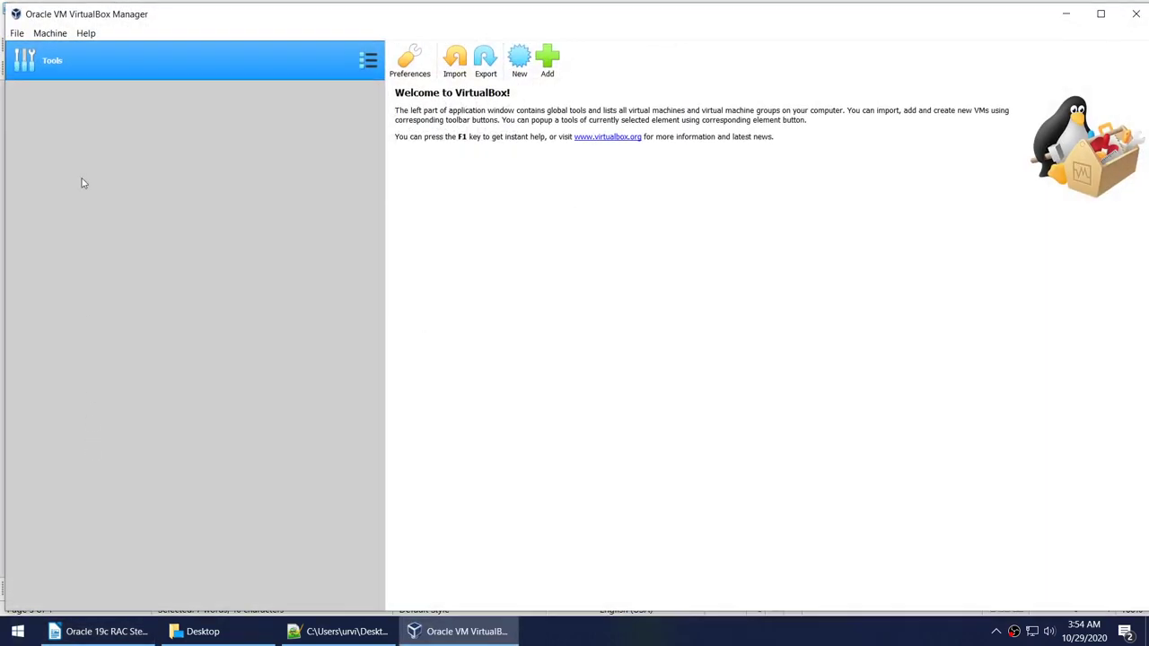
# Register OEL708_DB1 by opening E:\VM_SAFE\OEL708_DB1\OEL708_DB1.vbox.
pyautogui.click(213, 632)
pyautogui.click(69, 477)
pyautogui.doubleClick(601, 221)
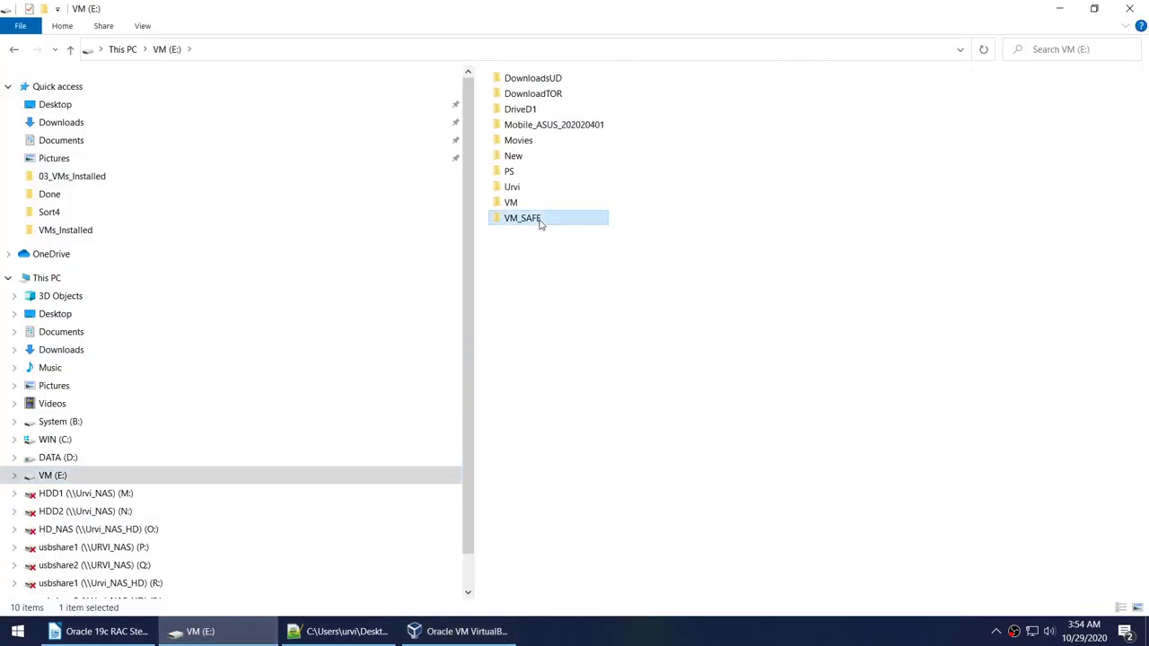
pyautogui.click(543, 81)
pyautogui.doubleClick(543, 80)
pyautogui.click(540, 111)
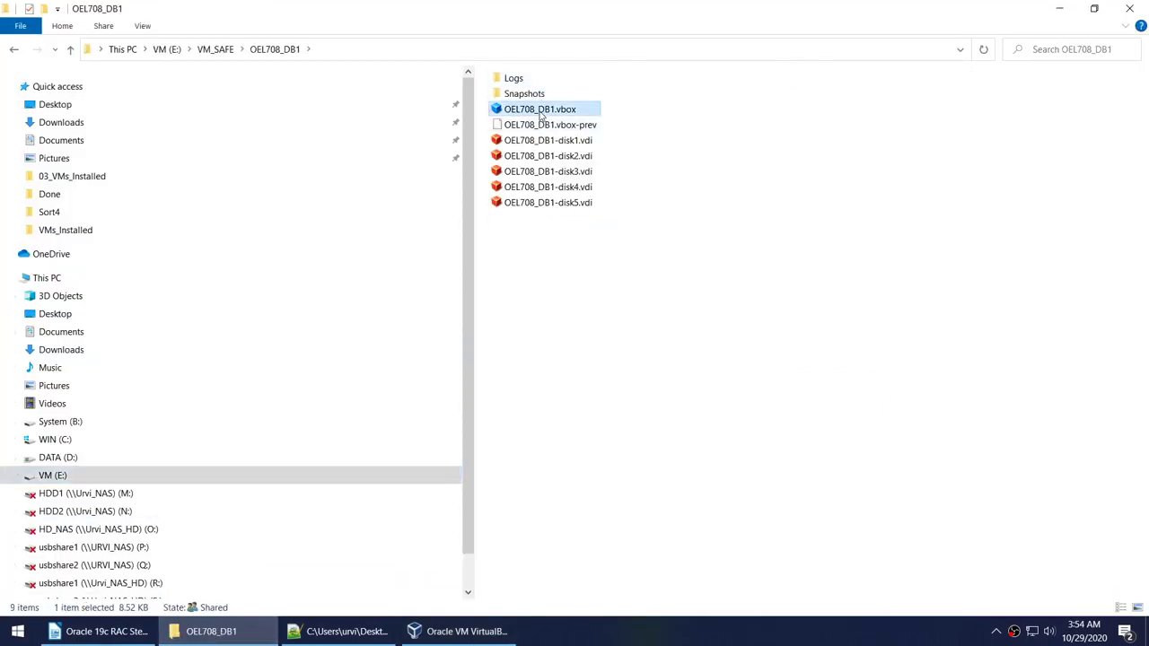
pyautogui.doubleClick(540, 112)
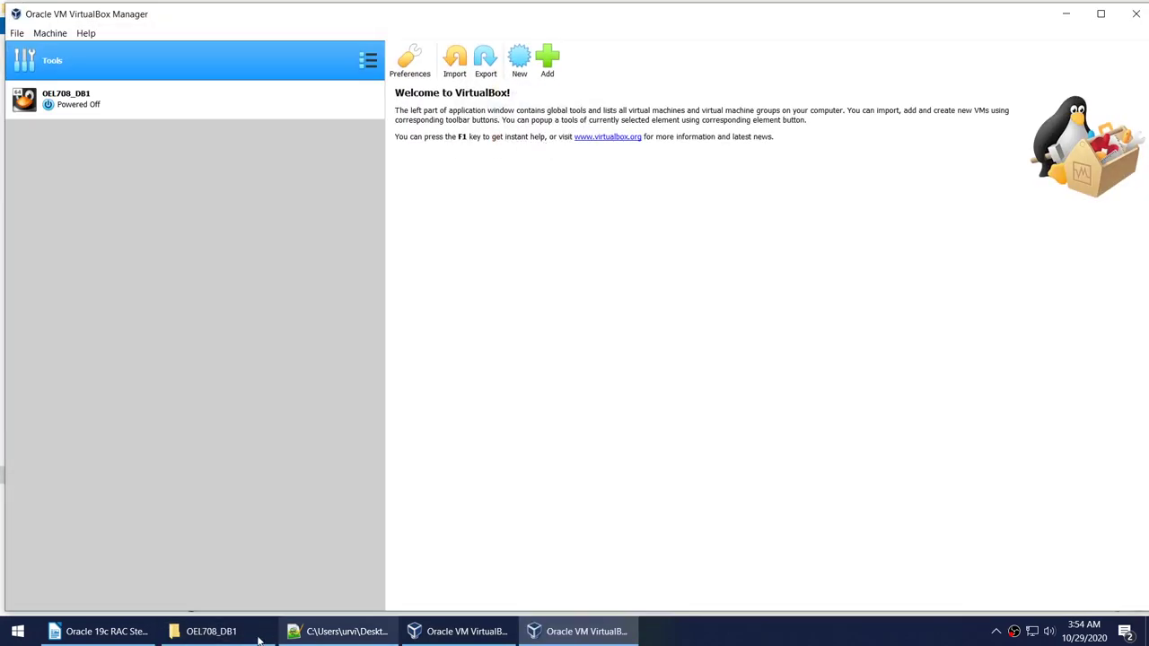
# Register OEL708_DB2 by opening OEL708_DB2\OEL708_DB2.vbox from the VM_SAFE folder.
pyautogui.click(261, 639)
pyautogui.click(214, 51)
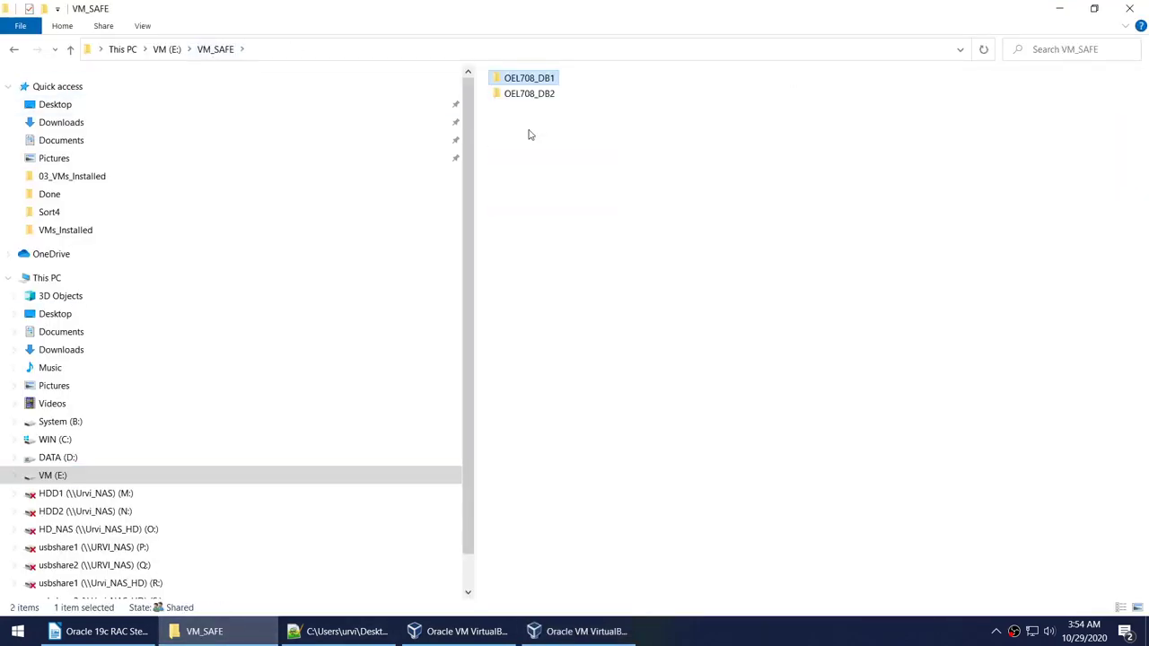
pyautogui.click(527, 101)
pyautogui.doubleClick(527, 93)
pyautogui.doubleClick(535, 110)
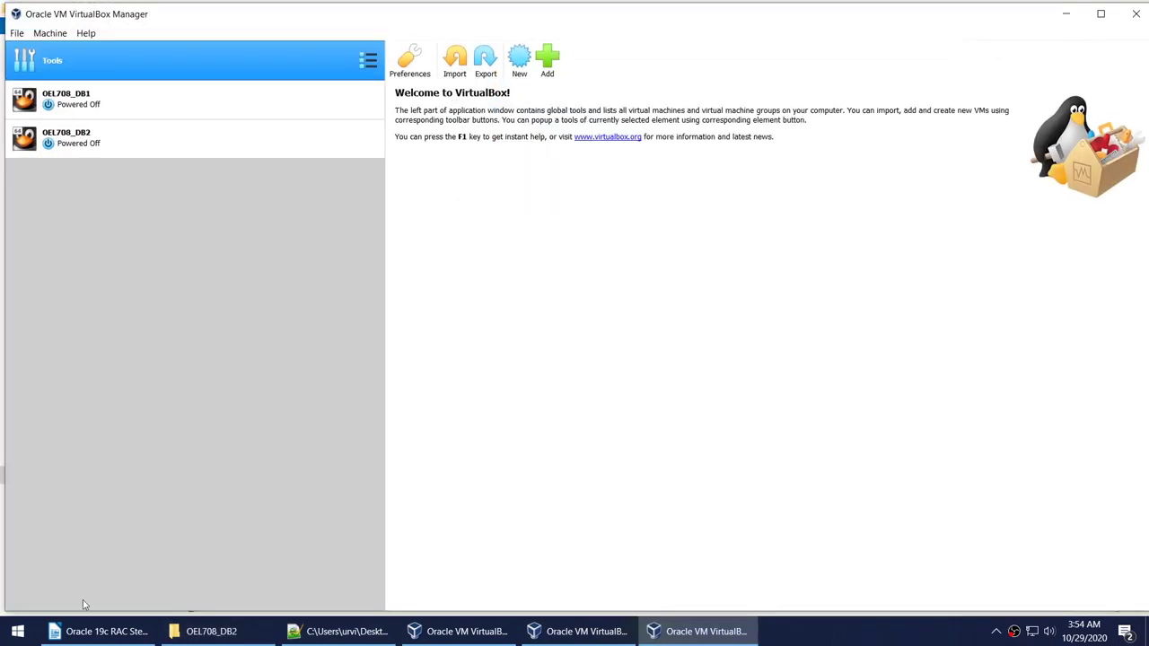
pyautogui.click(17, 631)
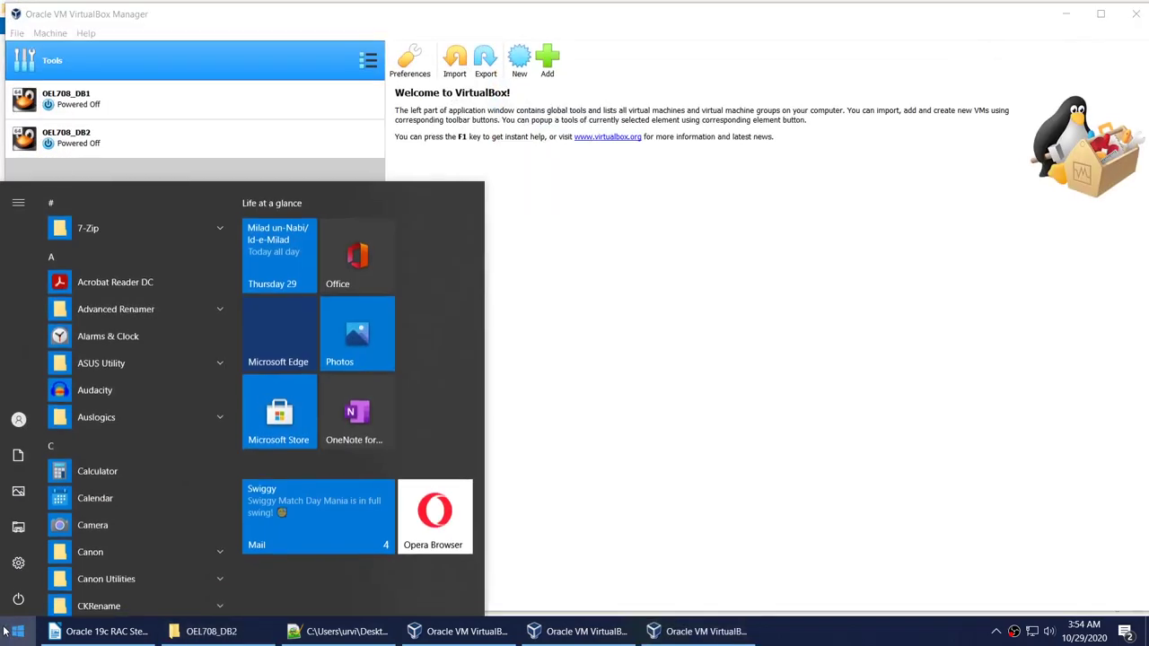
# Check that OEL708_DB1 and OEL708_DB2 are listed in the VirtualBox Manager, ending on OEL708_DB1.
pyautogui.click(712, 312)
pyautogui.click(81, 94)
pyautogui.click(89, 136)
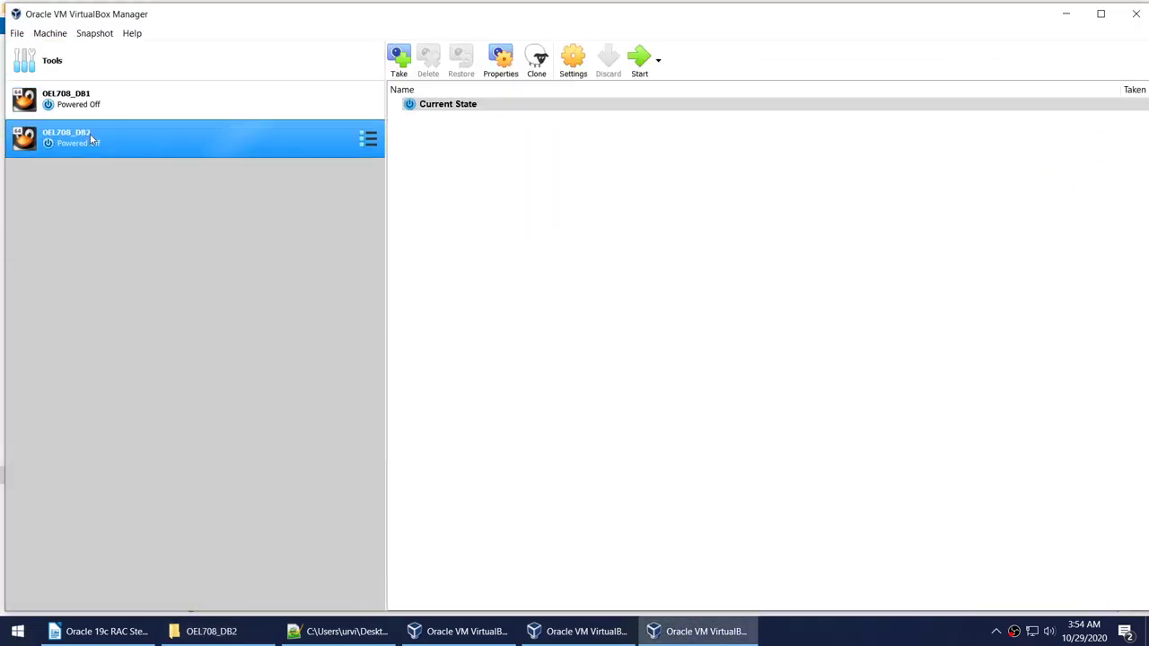
pyautogui.click(91, 116)
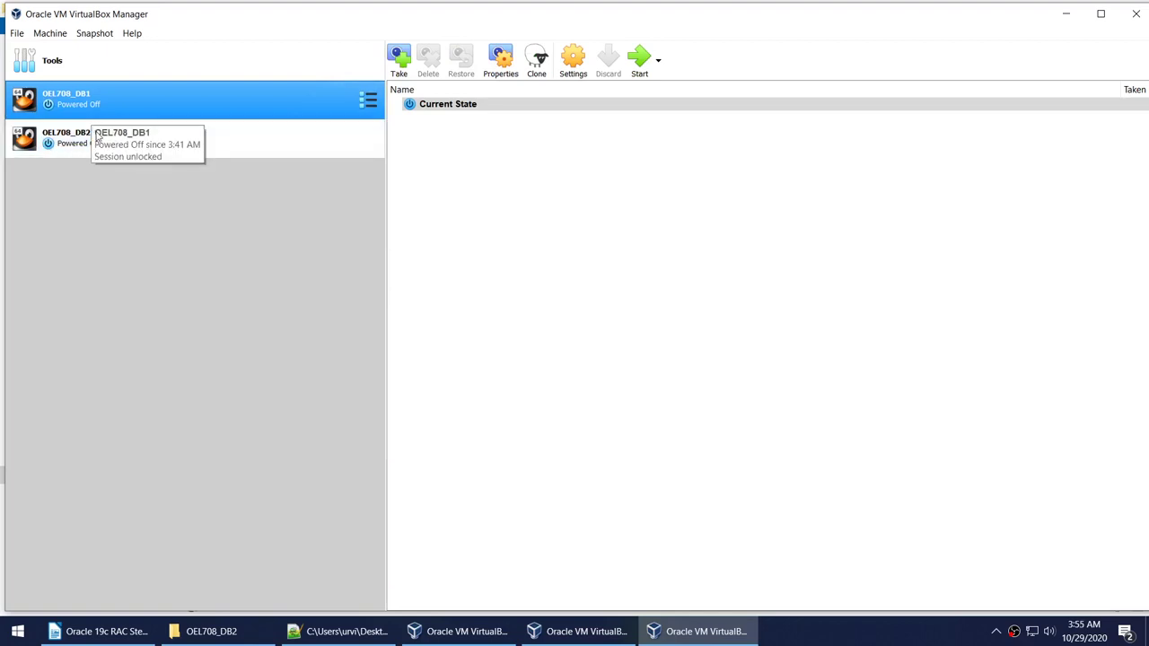
# Confirm VirtualBox version 6.0.22 under Help > About, then go back to the Writer guide's Part1.
pyautogui.click(134, 34)
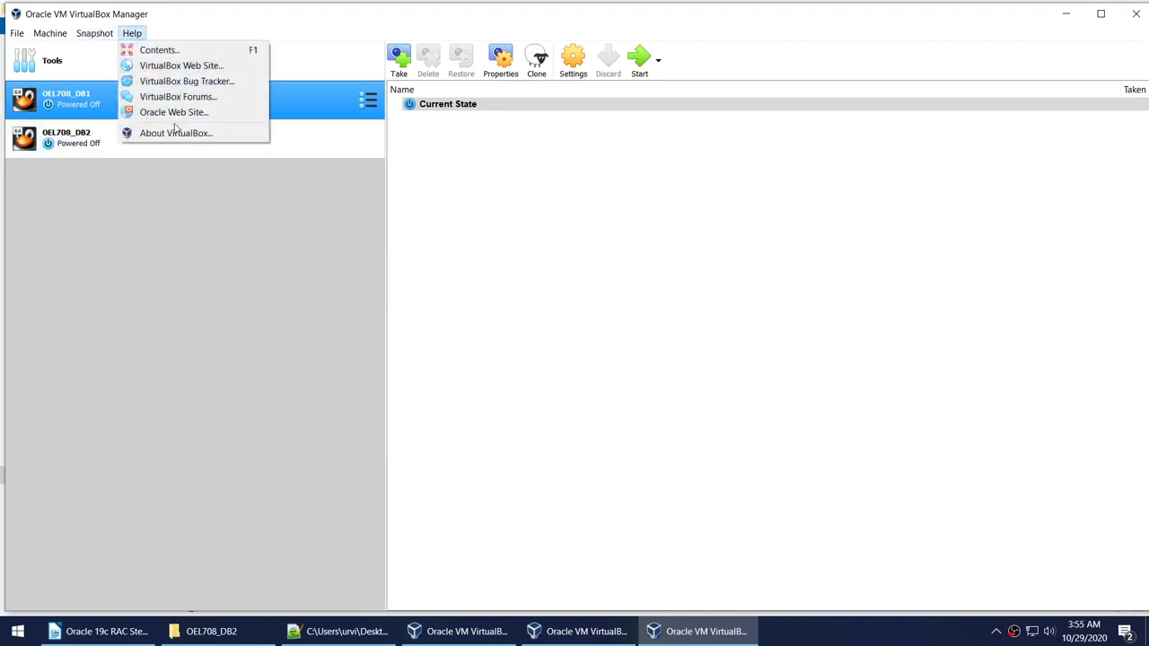
pyautogui.click(175, 132)
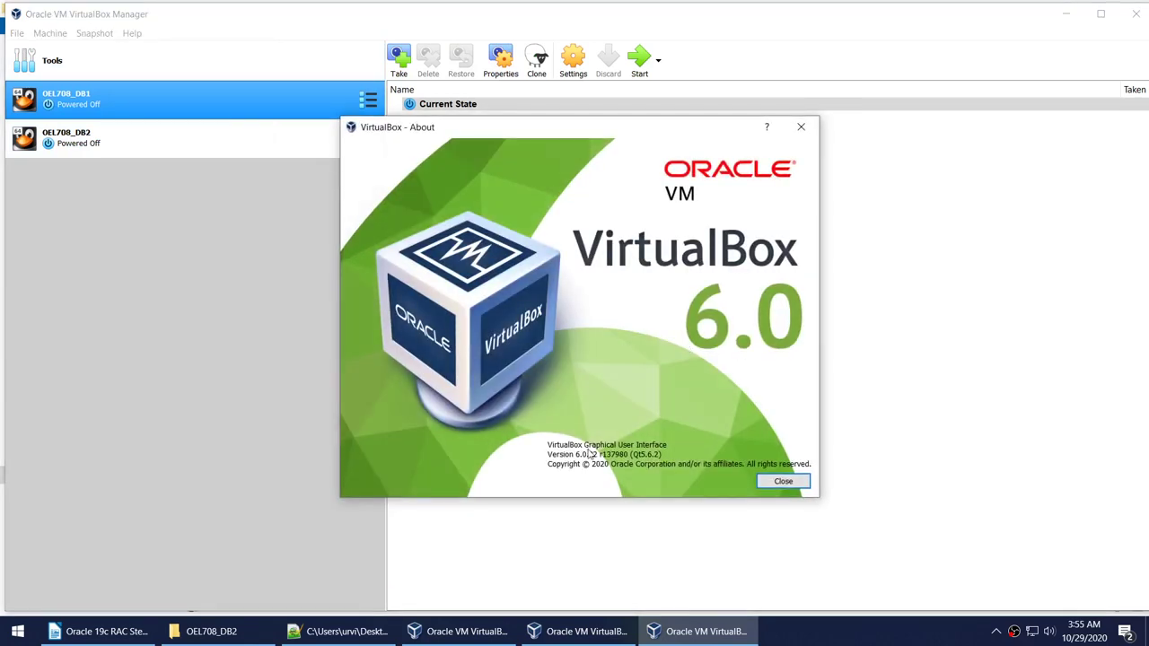
pyautogui.click(783, 481)
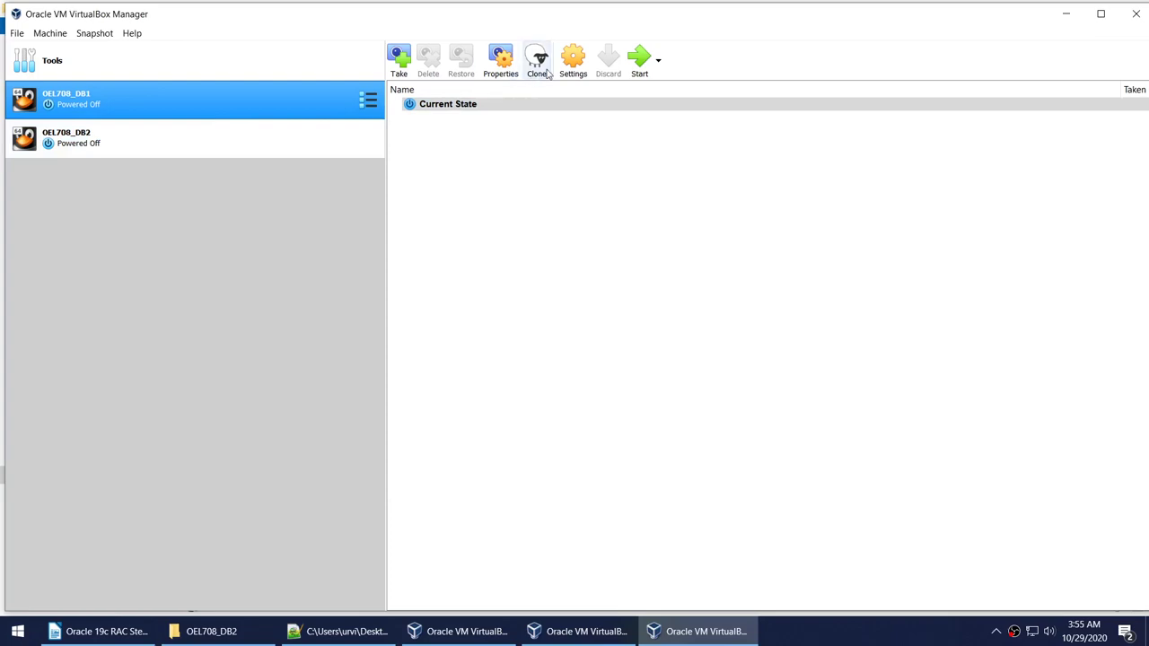
pyautogui.click(99, 631)
pyautogui.scroll(10, 359, 414)
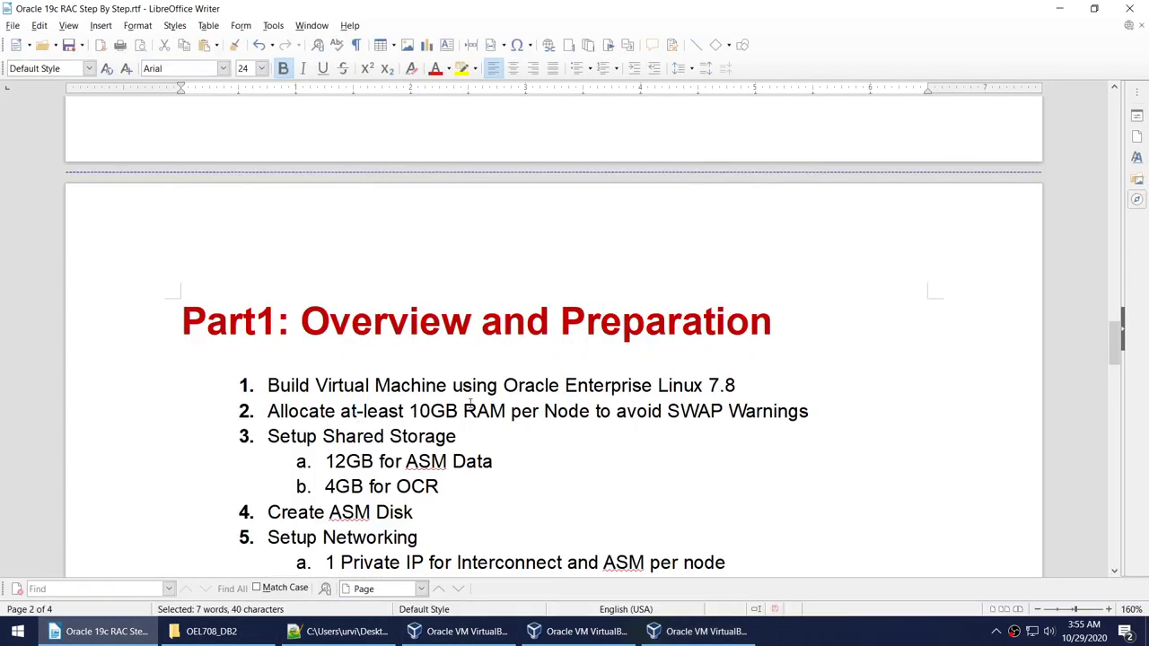
# Highlight the 10GB RAM requirement and the OCR disk size in the guide.
pyautogui.moveTo(408, 412); pyautogui.dragTo(509, 411)
pyautogui.scroll(-3, 512, 395)
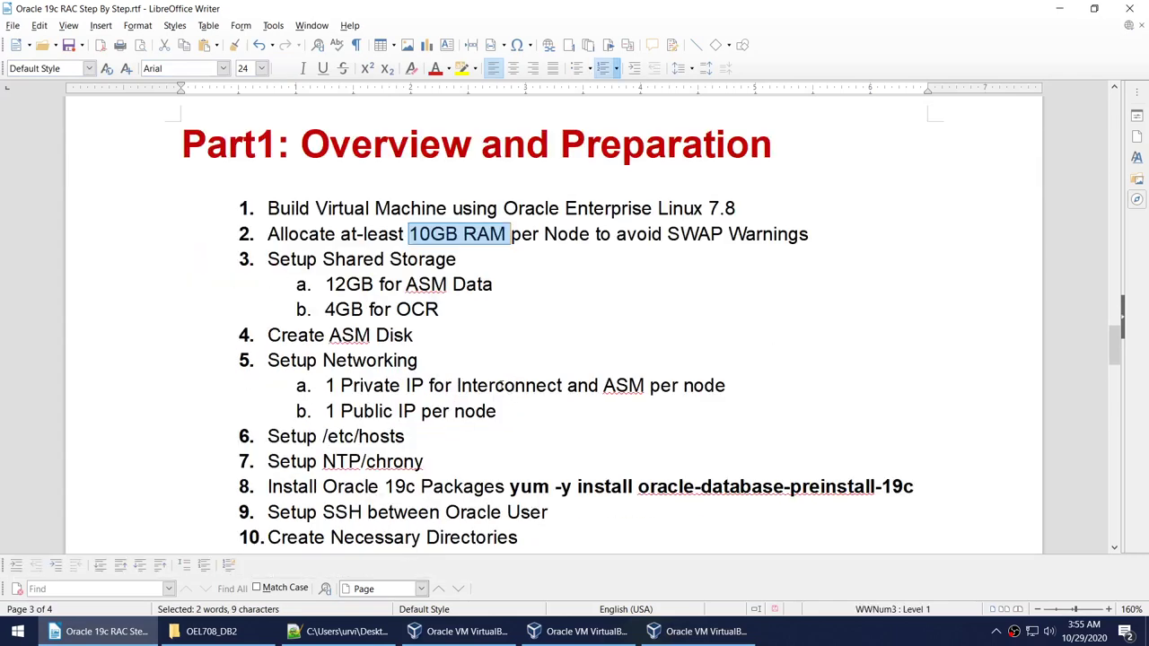
pyautogui.moveTo(326, 284); pyautogui.dragTo(363, 310)
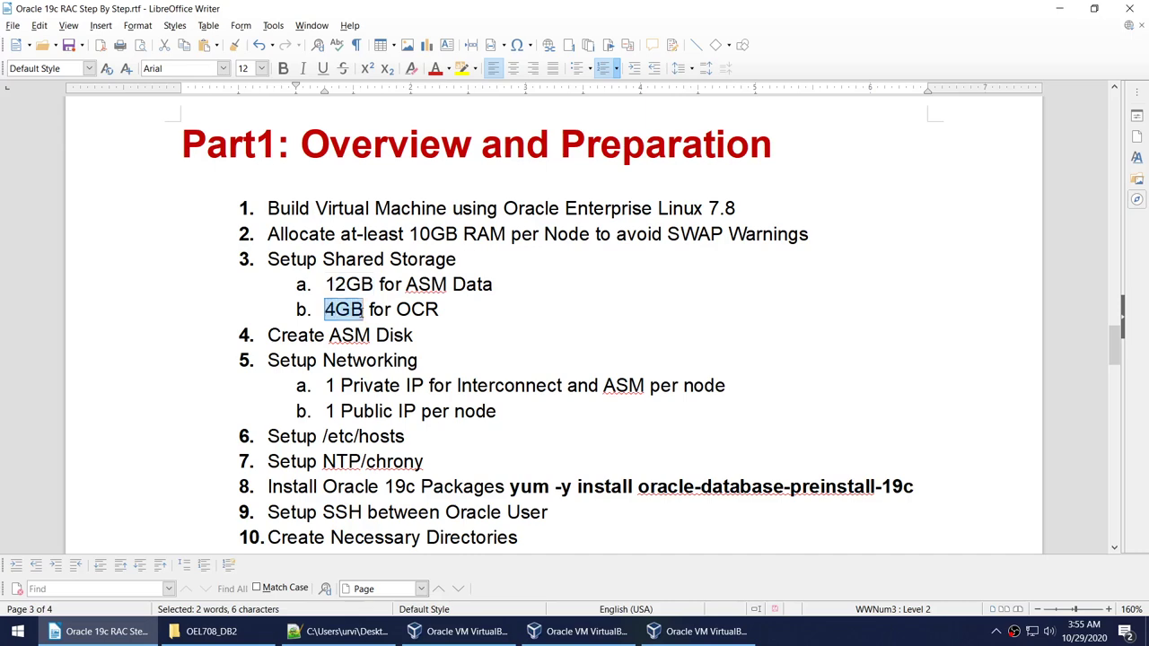
# Close the two duplicate VirtualBox Manager windows and keep the remaining one in front.
pyautogui.click(498, 635)
pyautogui.click(1129, 8)
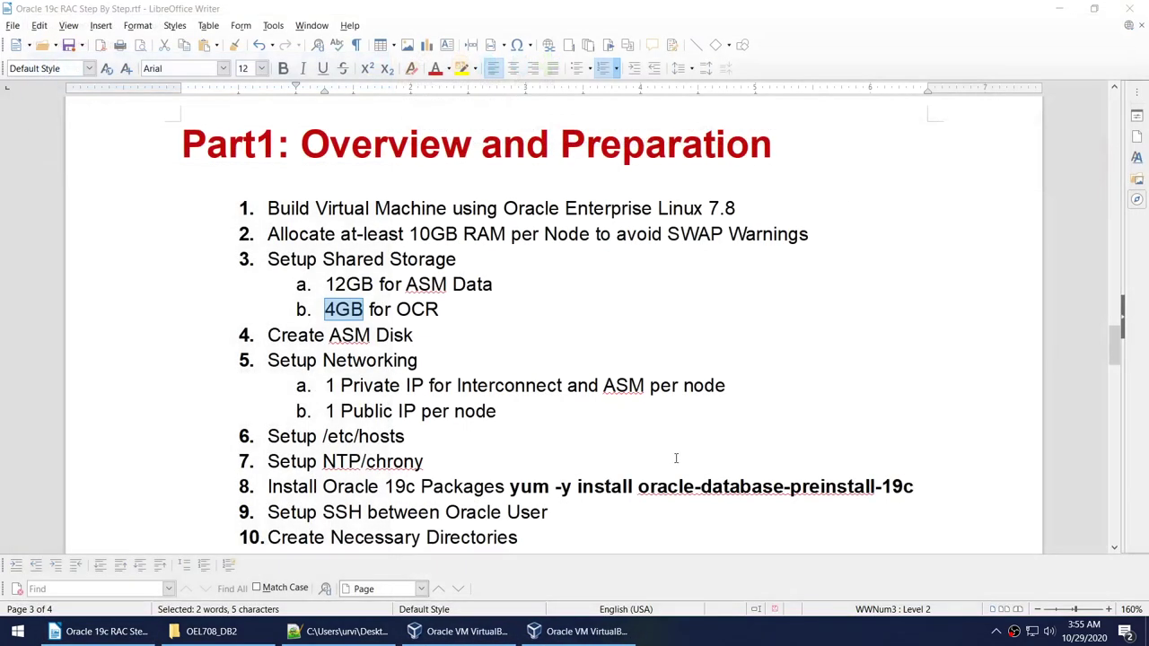
pyautogui.click(584, 631)
pyautogui.click(1130, 8)
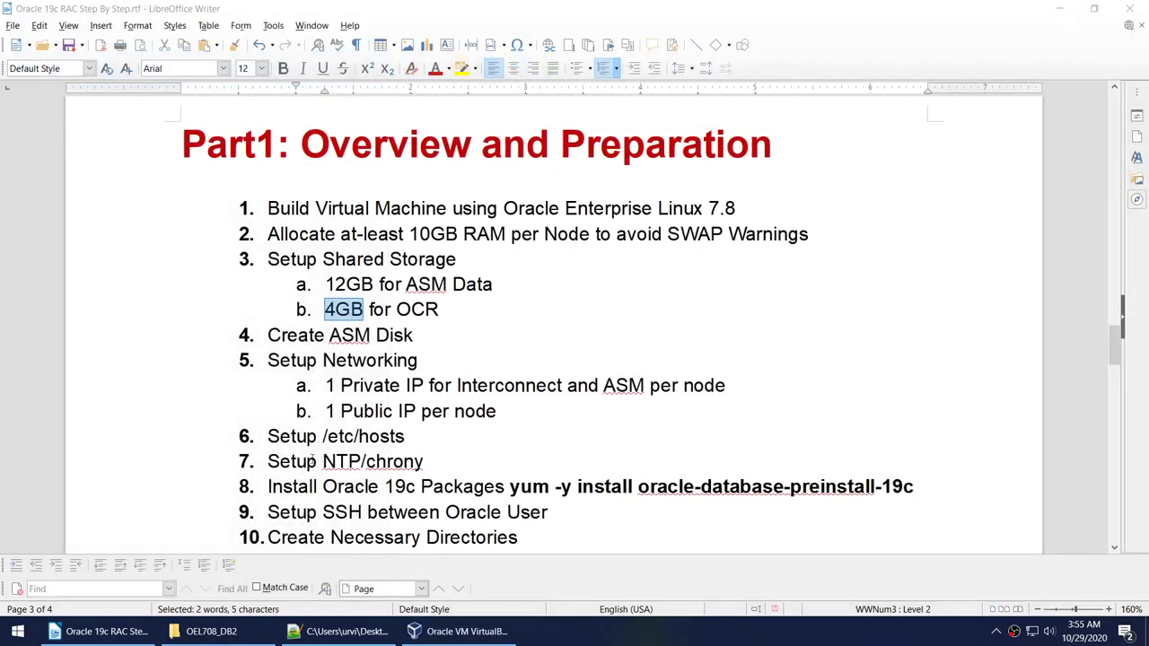
pyautogui.click(462, 631)
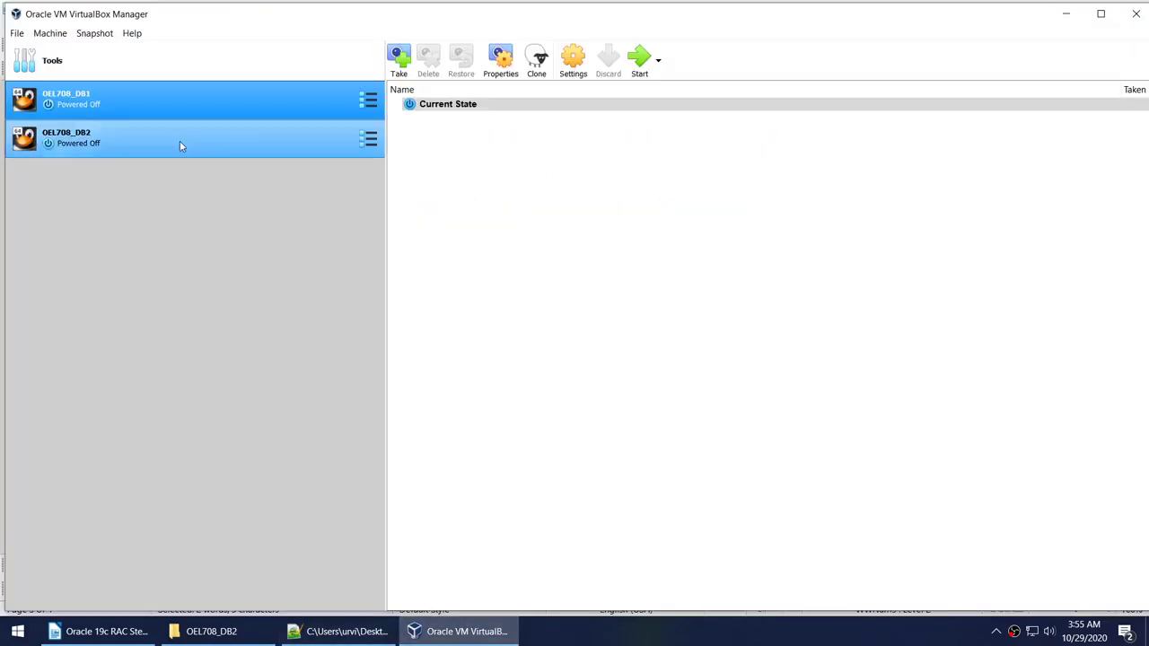
# Look at OEL708_DB1's SATA controller storage options, then cancel the settings.
pyautogui.click(575, 62)
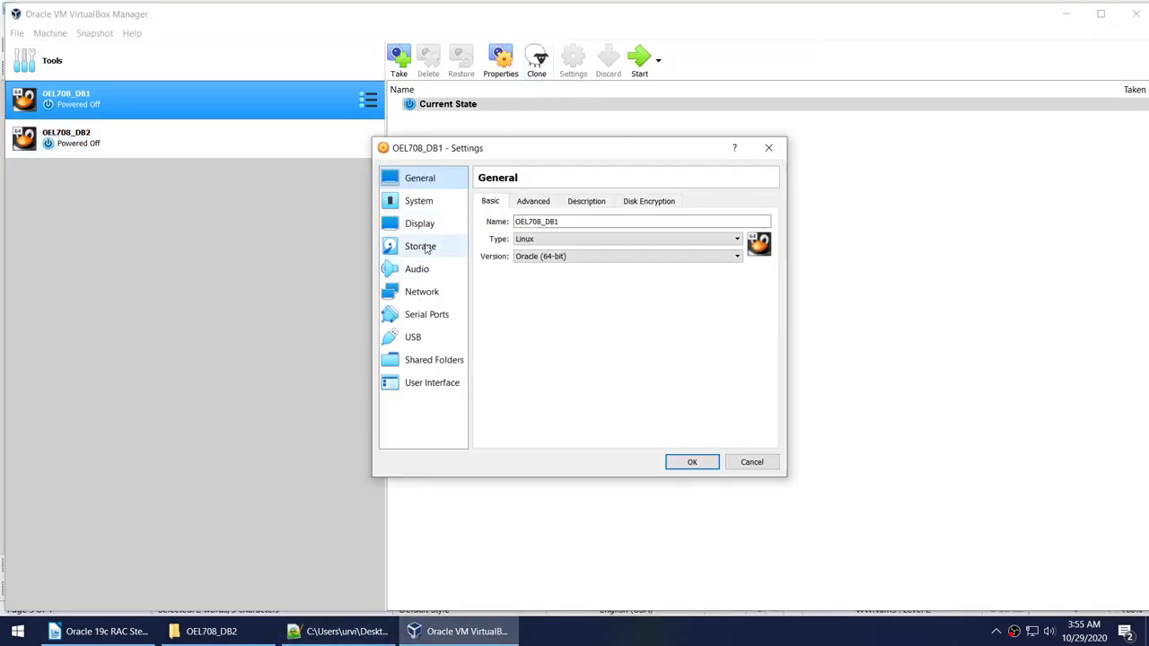
pyautogui.click(426, 249)
pyautogui.click(514, 252)
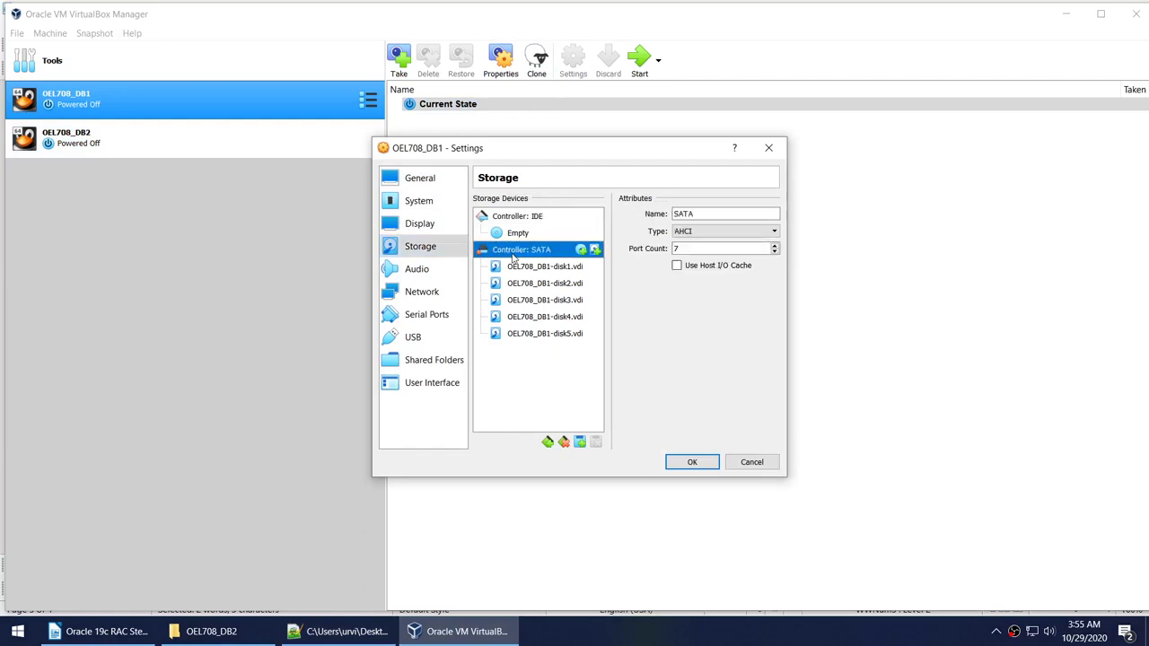
pyautogui.rightClick(514, 255)
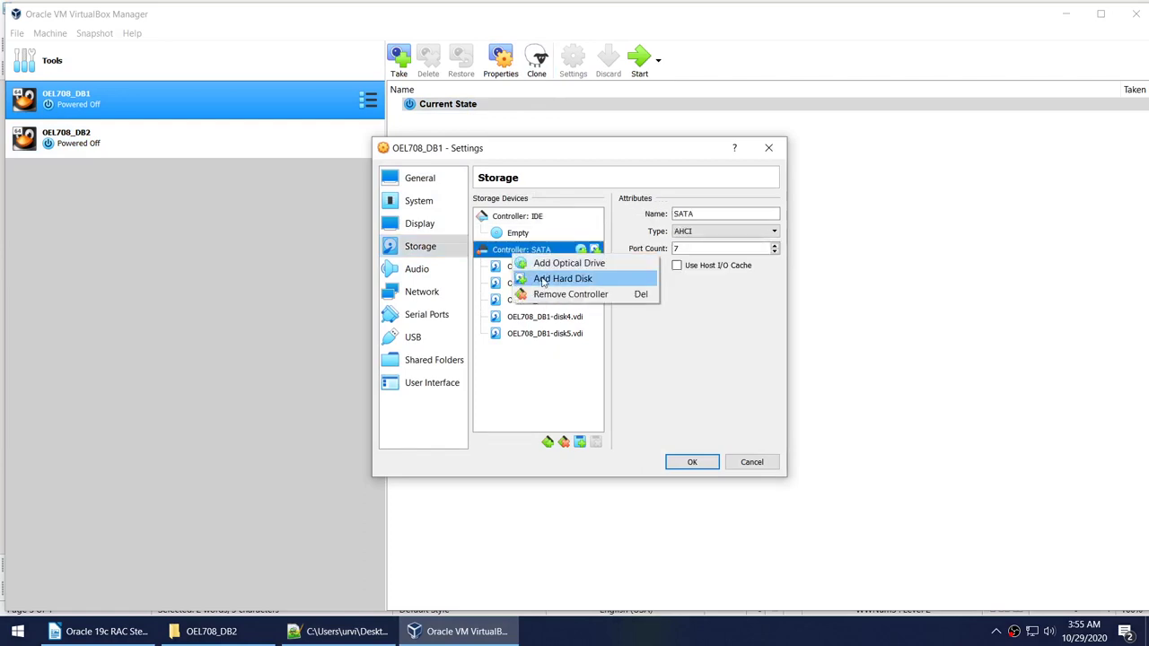
pyautogui.click(758, 469)
pyautogui.click(752, 463)
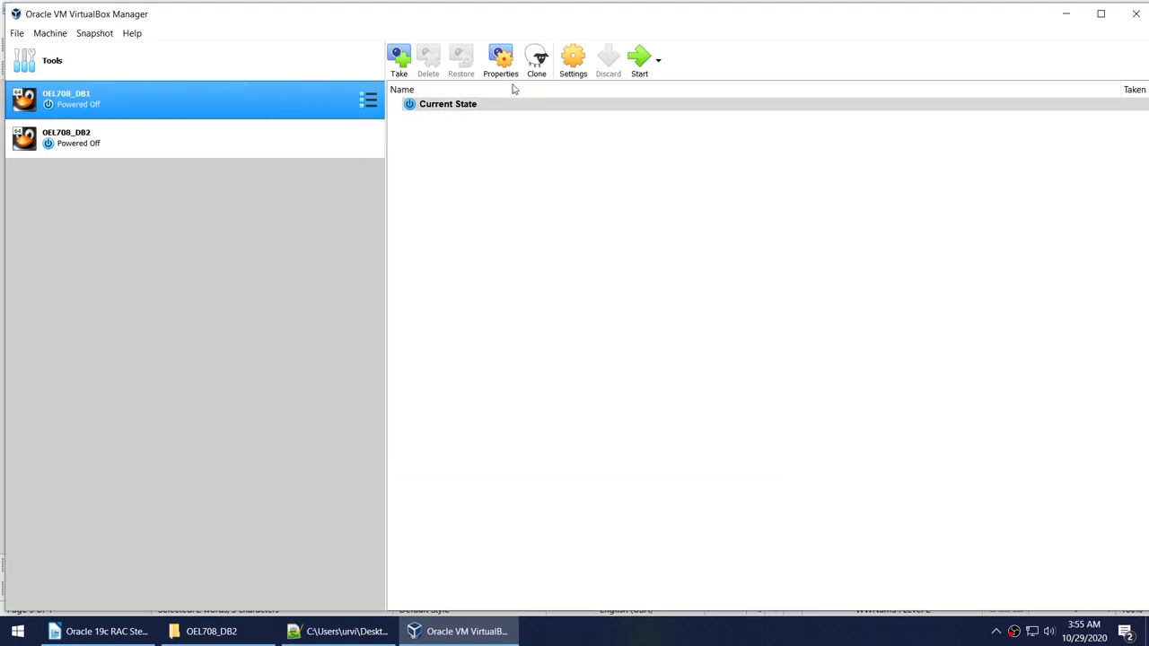
# Reopen OEL708_DB1's storage and start creating a new VDI disk on Controller: SATA.
pyautogui.rightClick(226, 111)
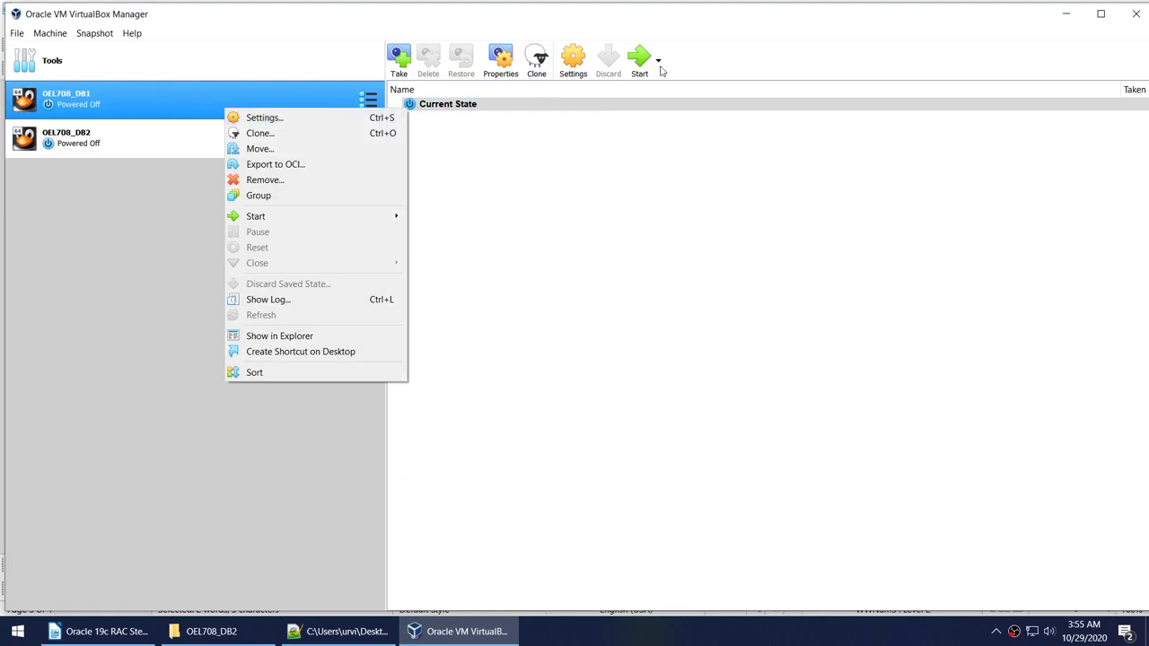
pyautogui.click(341, 122)
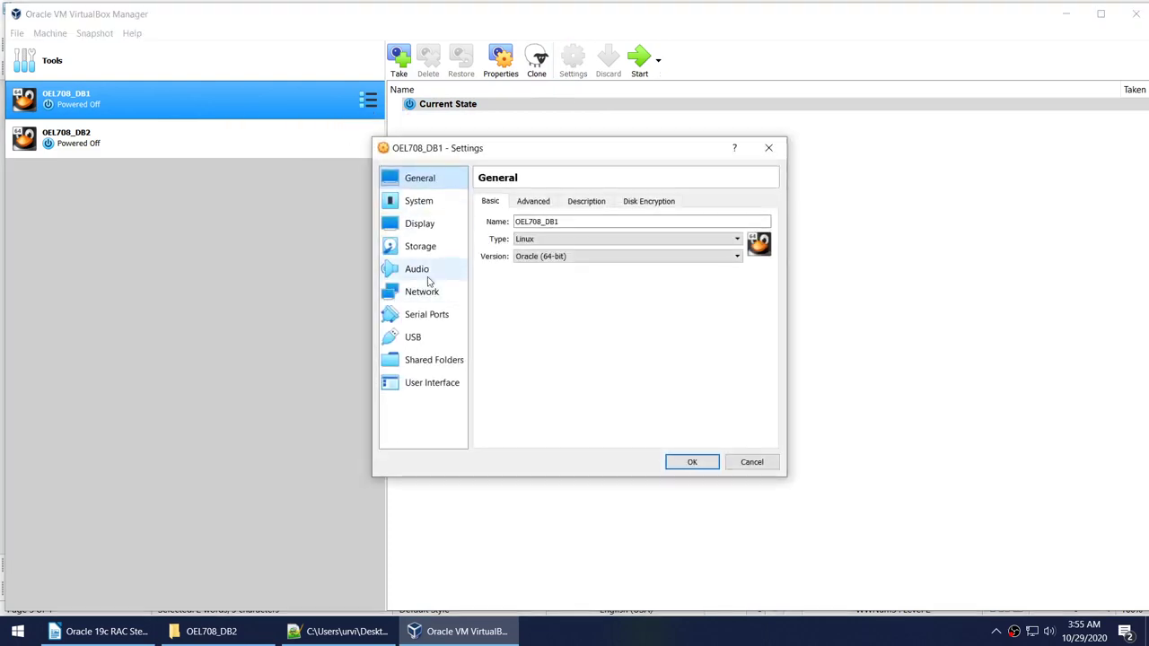
pyautogui.click(424, 252)
pyautogui.click(519, 252)
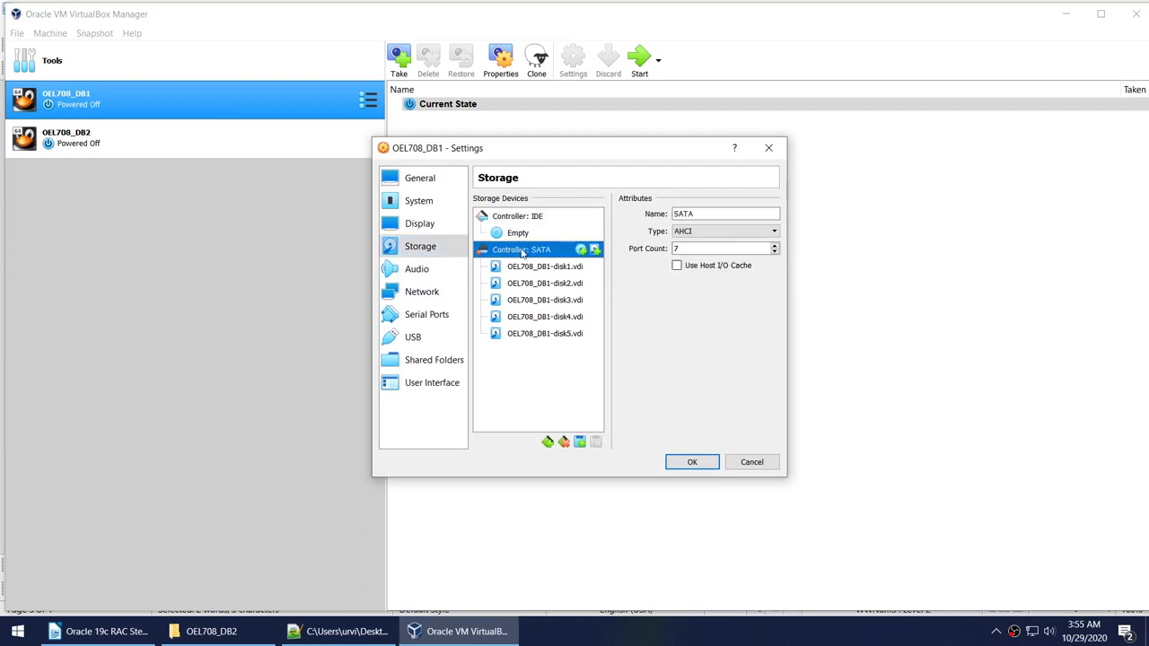
pyautogui.rightClick(522, 253)
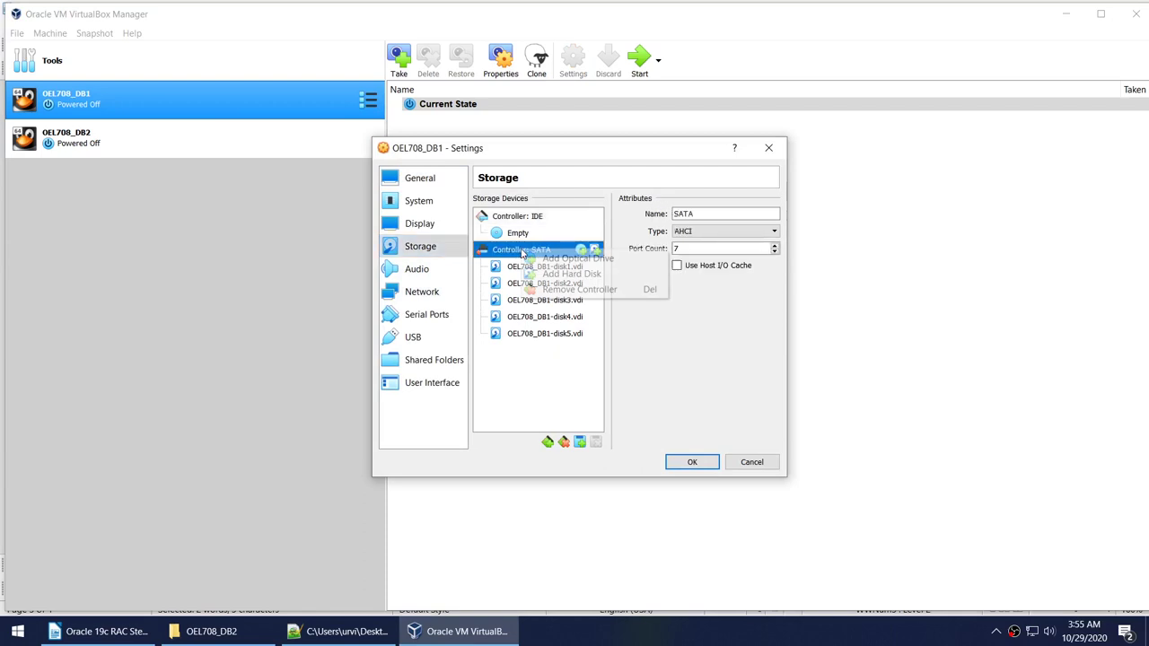
pyautogui.click(545, 272)
pyautogui.click(520, 365)
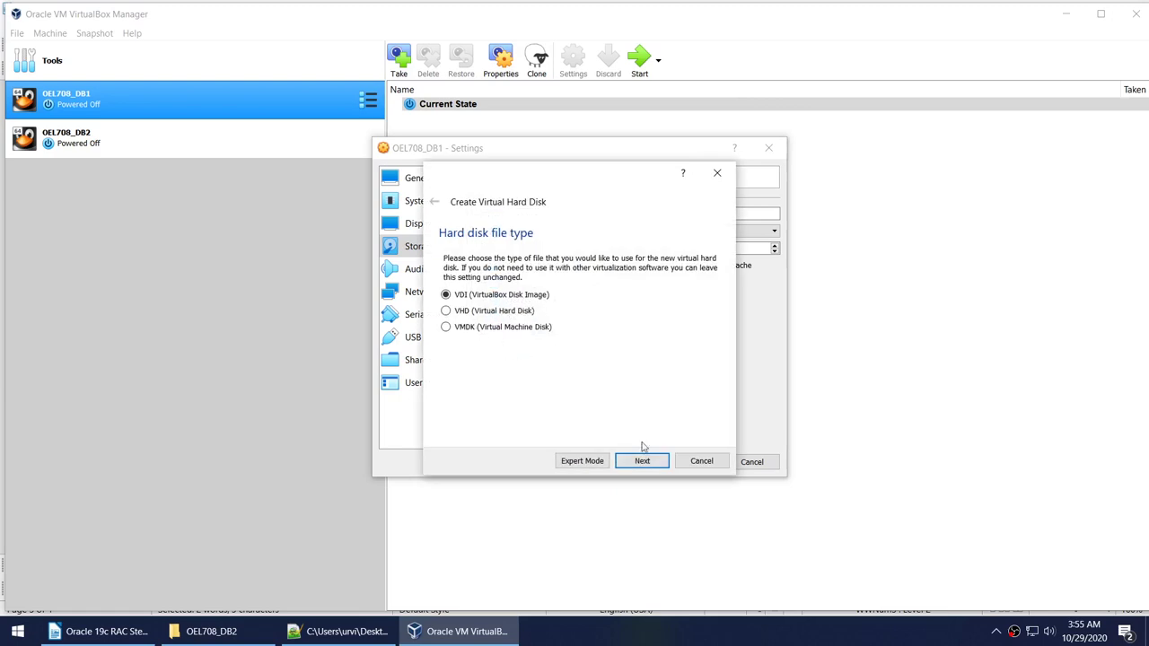
pyautogui.click(643, 460)
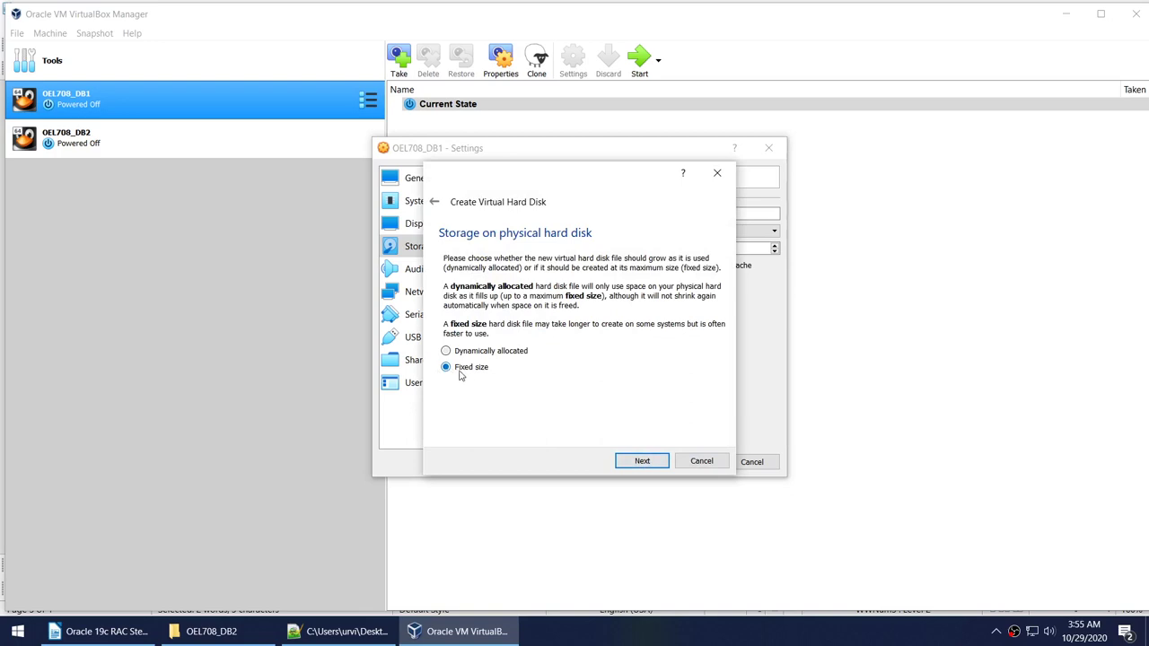
# Keep the disk fixed size and set its folder to E:\VM_SAFE, copied from Explorer.
pyautogui.click(642, 460)
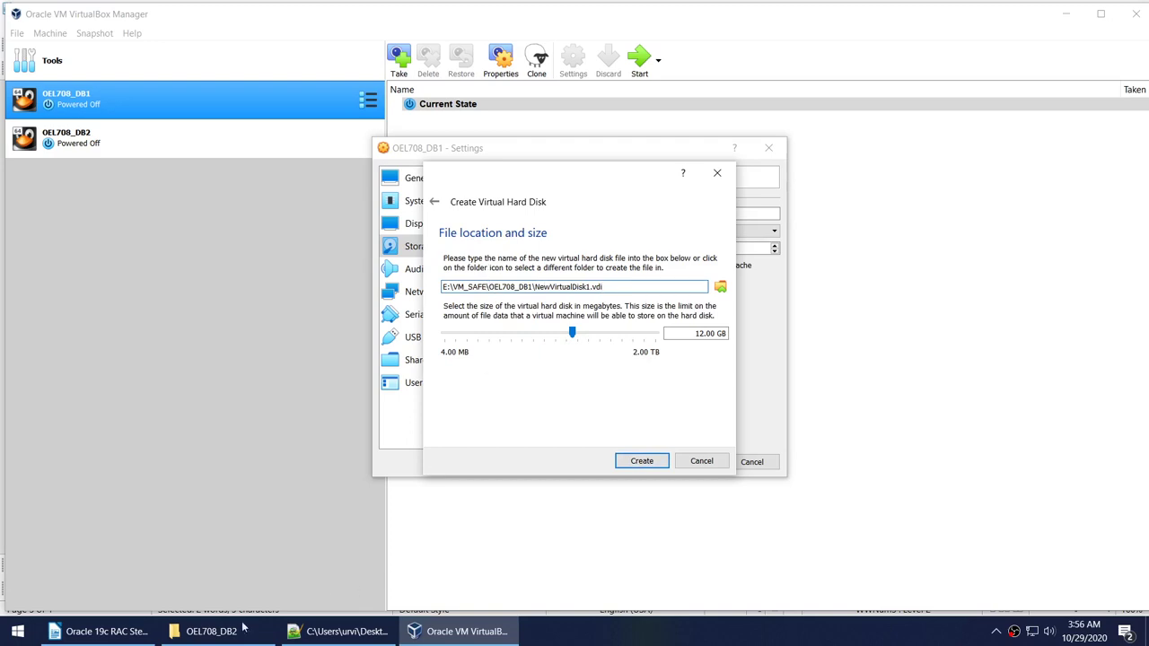
pyautogui.click(242, 628)
pyautogui.click(341, 48)
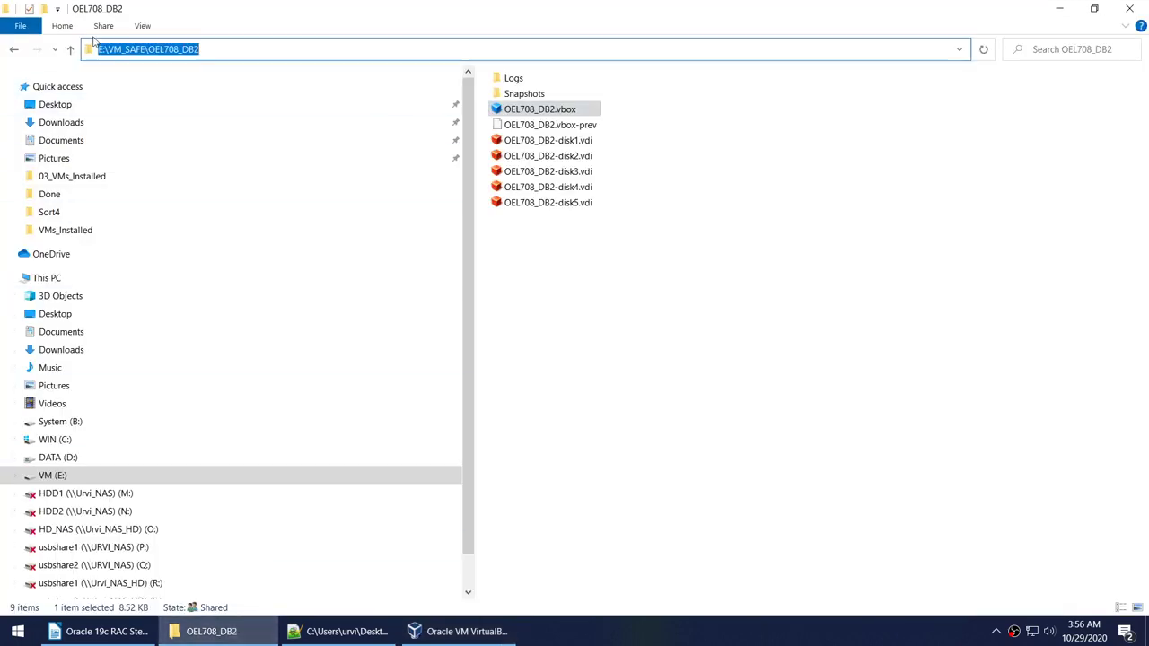
pyautogui.click(15, 51)
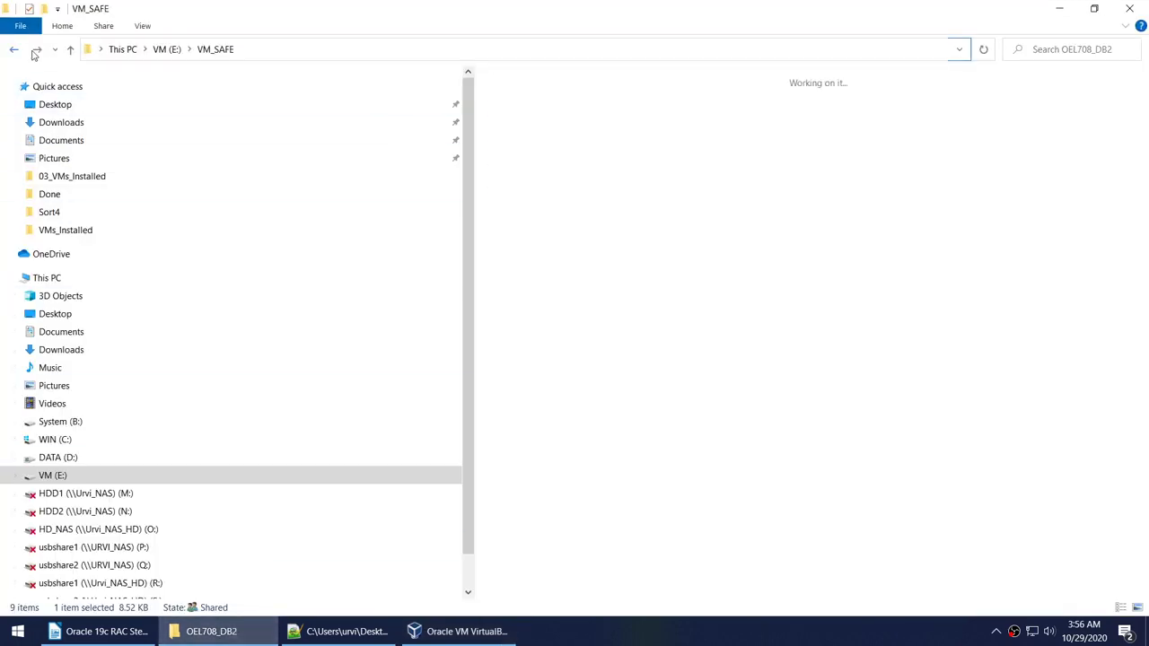
pyautogui.click(386, 53)
pyautogui.hotkey('ctrl', 'c')
pyautogui.click(458, 631)
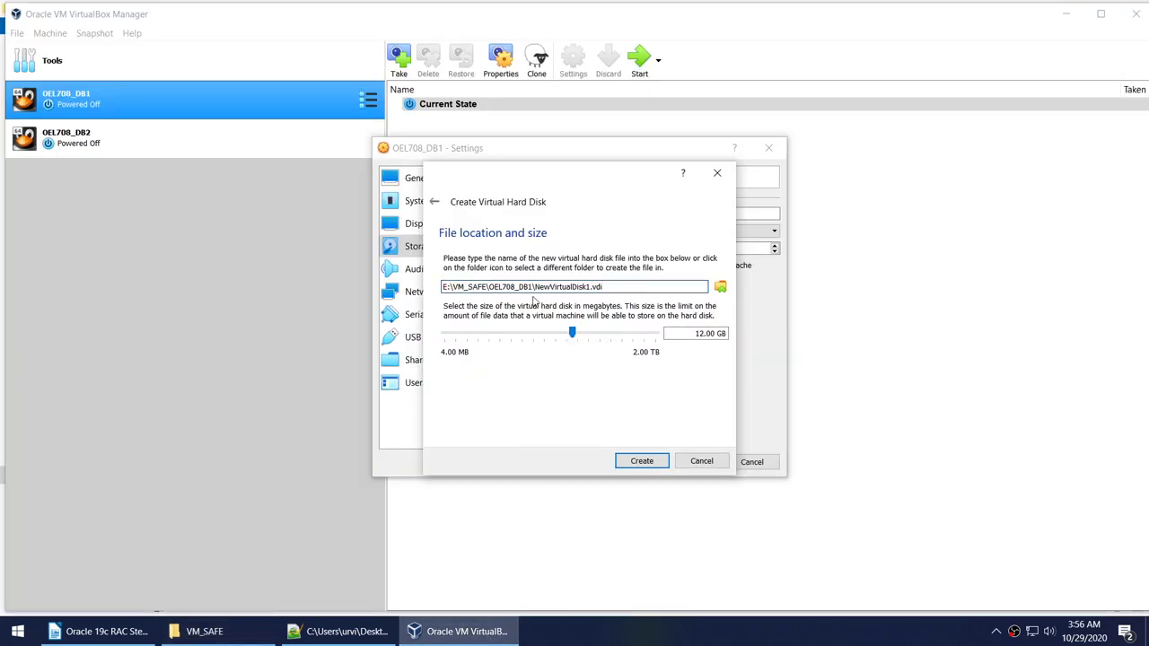
pyautogui.moveTo(533, 287); pyautogui.dragTo(328, 285)
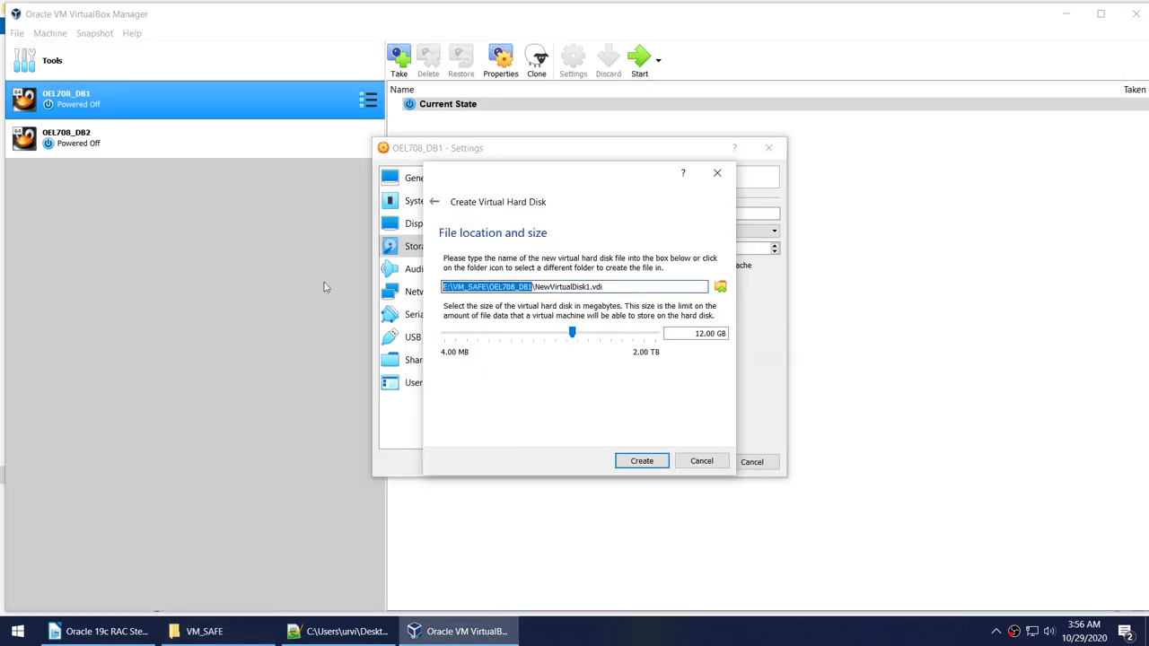
pyautogui.hotkey('ctrl', 'v')
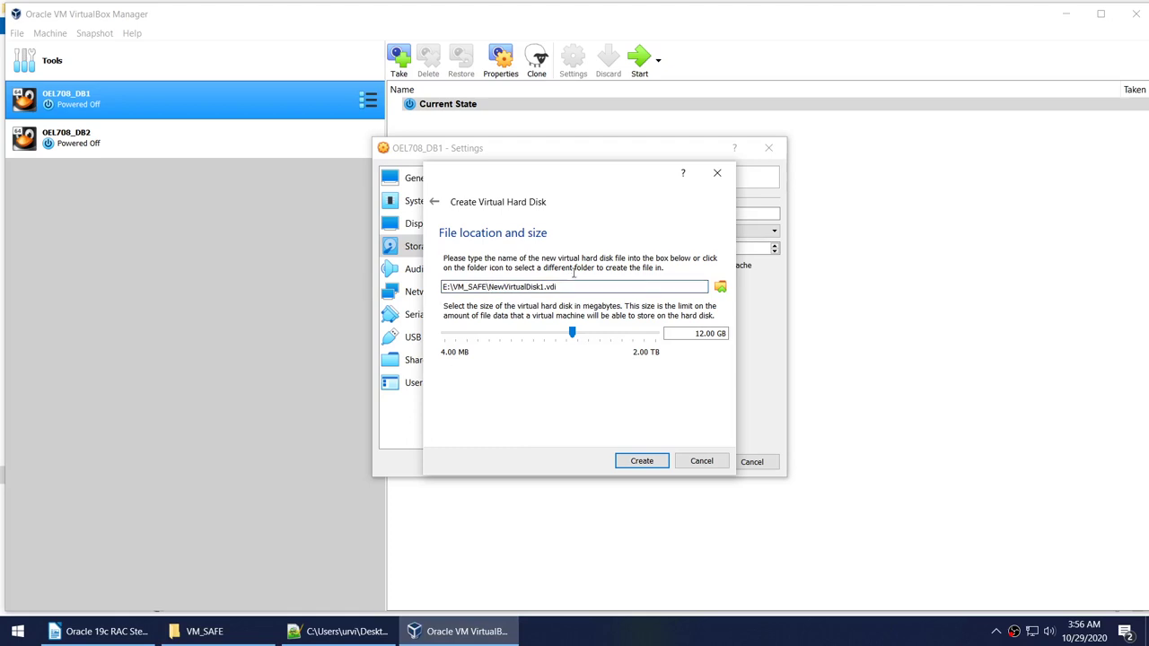
# Name the disk ASM-disk1.vdi, keep 12.00 GB, and create it.
pyautogui.hotkey('shift', 'End')
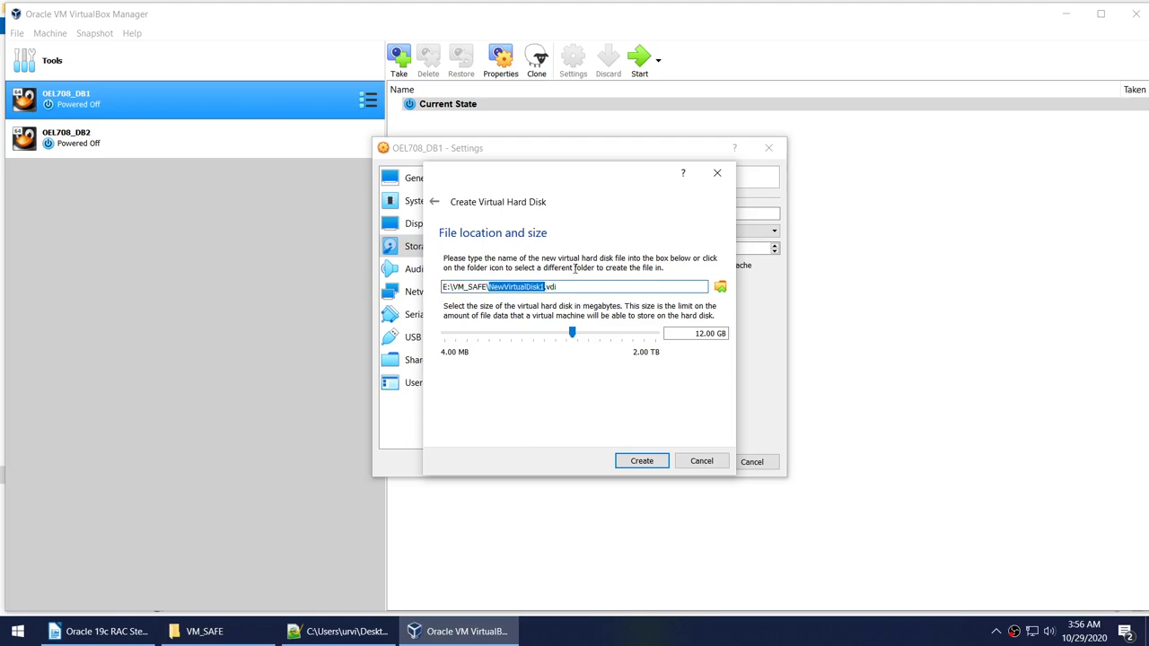
pyautogui.write('ASM')
pyautogui.press('BackSpace')
pyautogui.write('-disk')
pyautogui.click(693, 338)
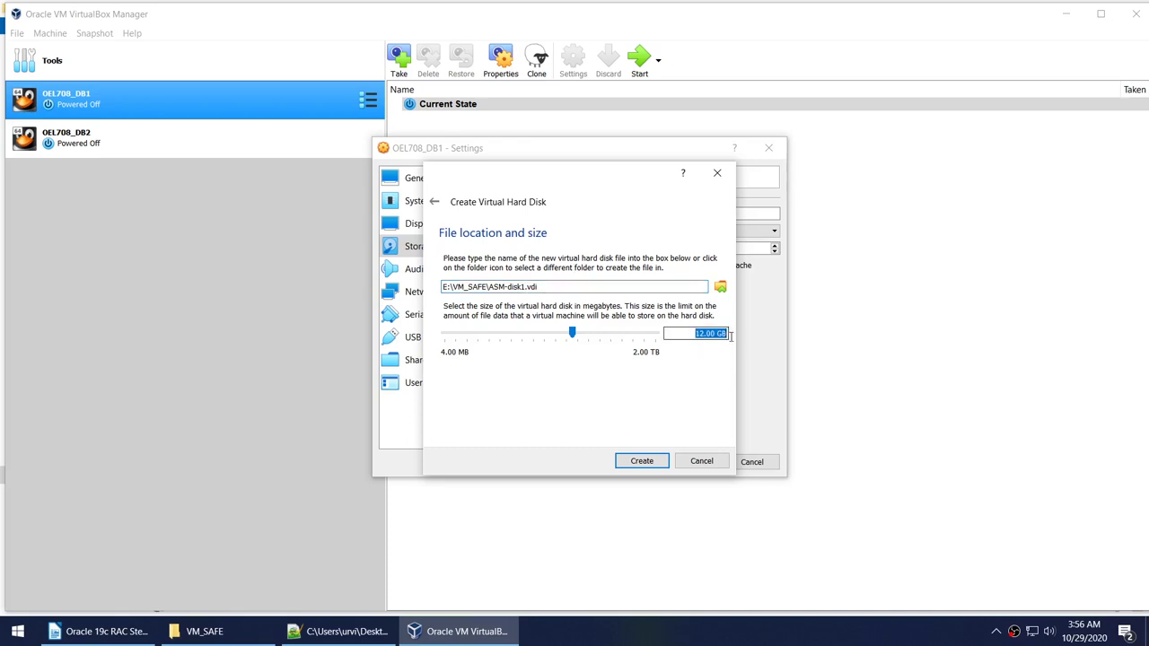
pyautogui.click(605, 292)
pyautogui.hotkey('ctrl', 'a')
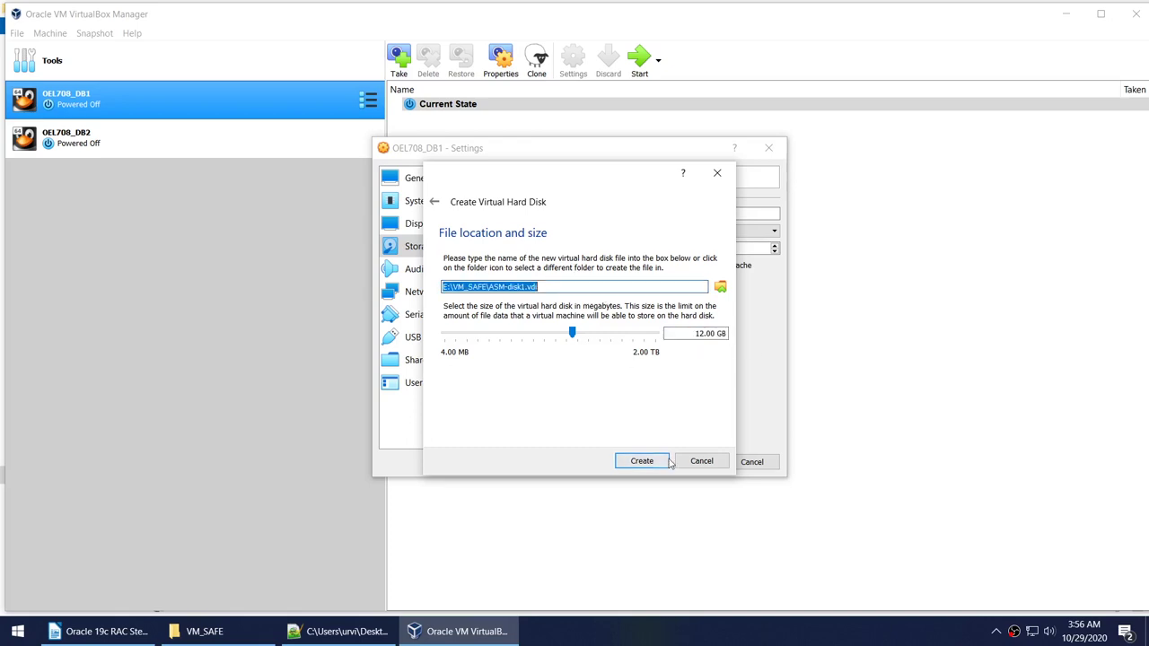
pyautogui.click(646, 463)
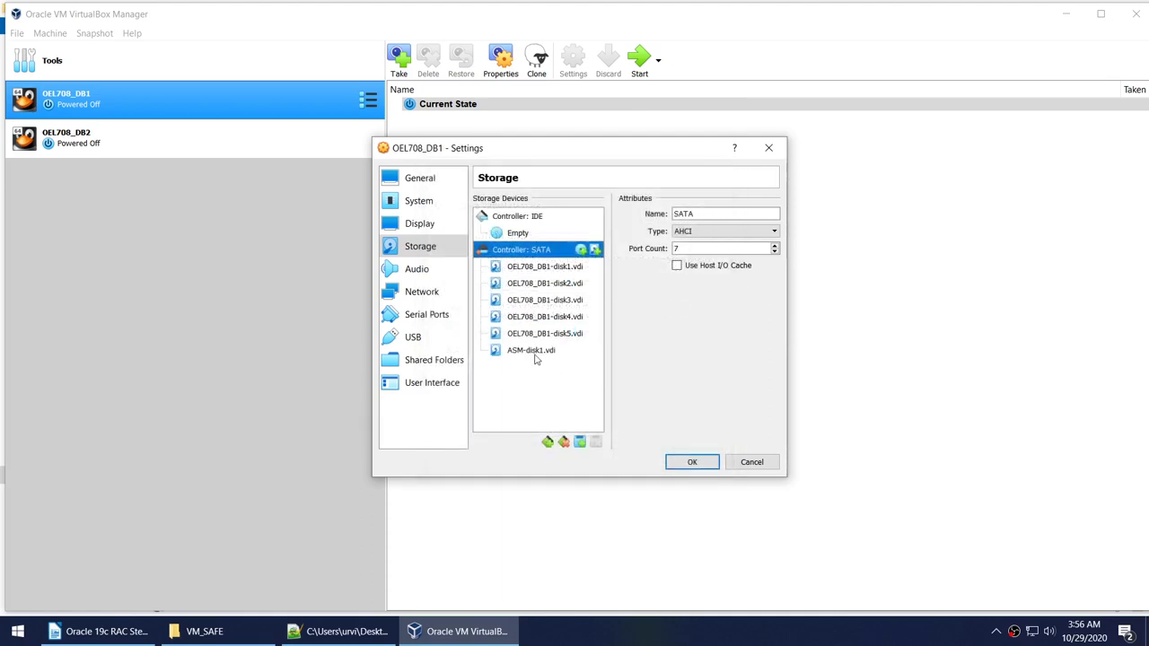
# Start another new fixed-size VDI disk on OEL708_DB1's SATA controller.
pyautogui.click(536, 353)
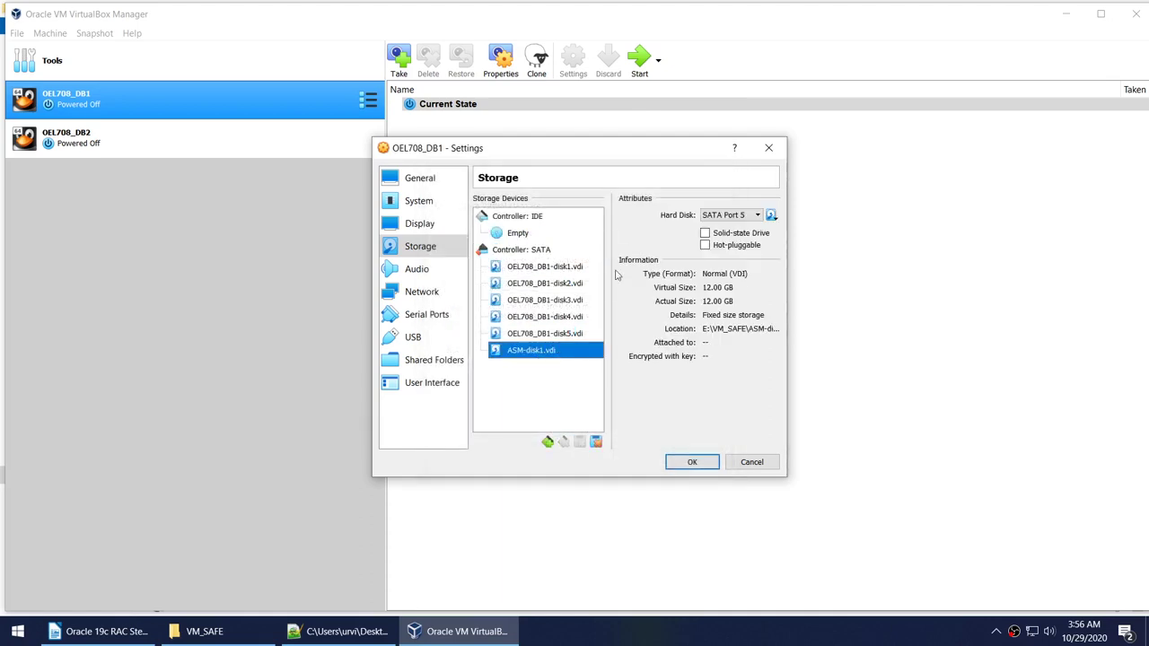
pyautogui.rightClick(543, 251)
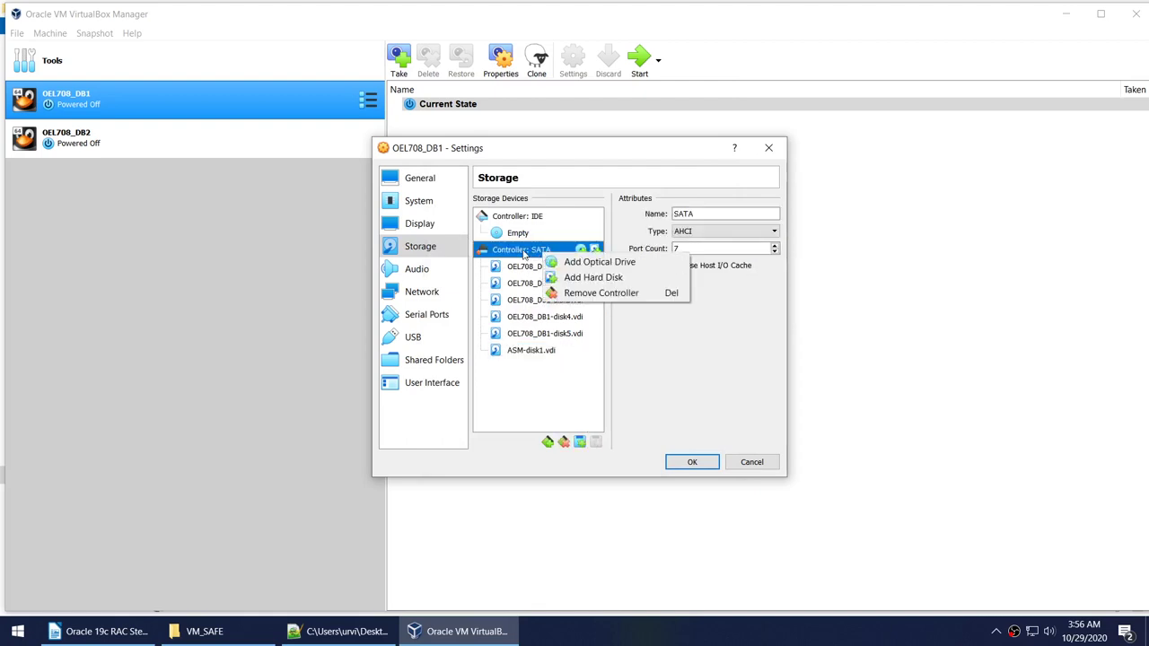
pyautogui.click(588, 277)
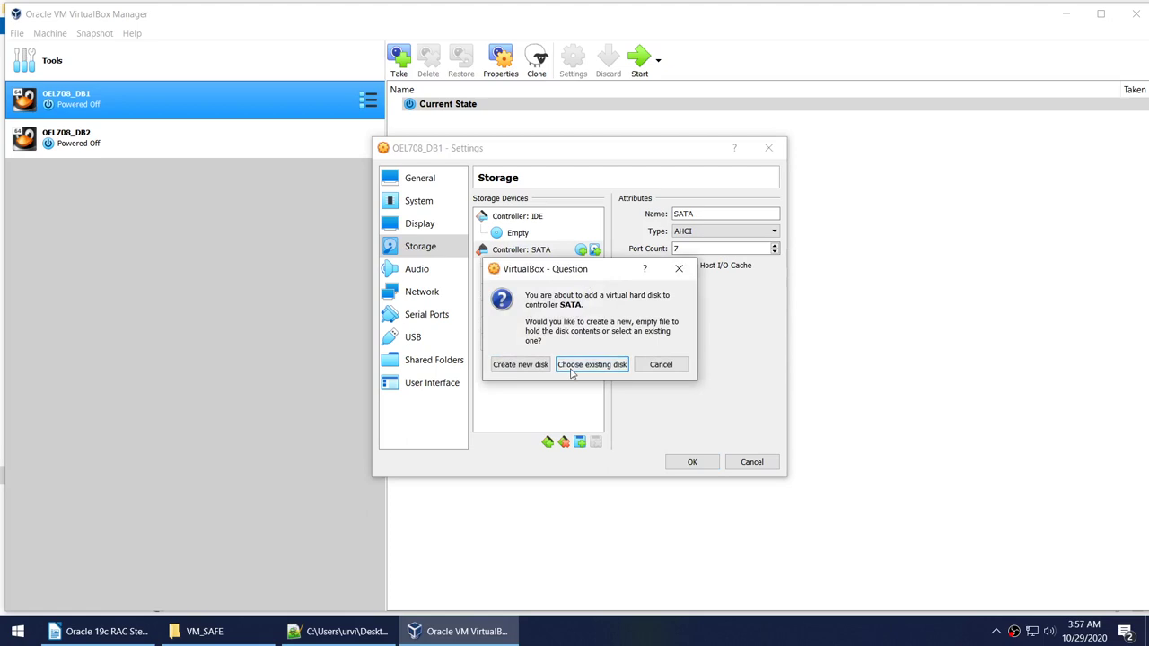
pyautogui.click(521, 365)
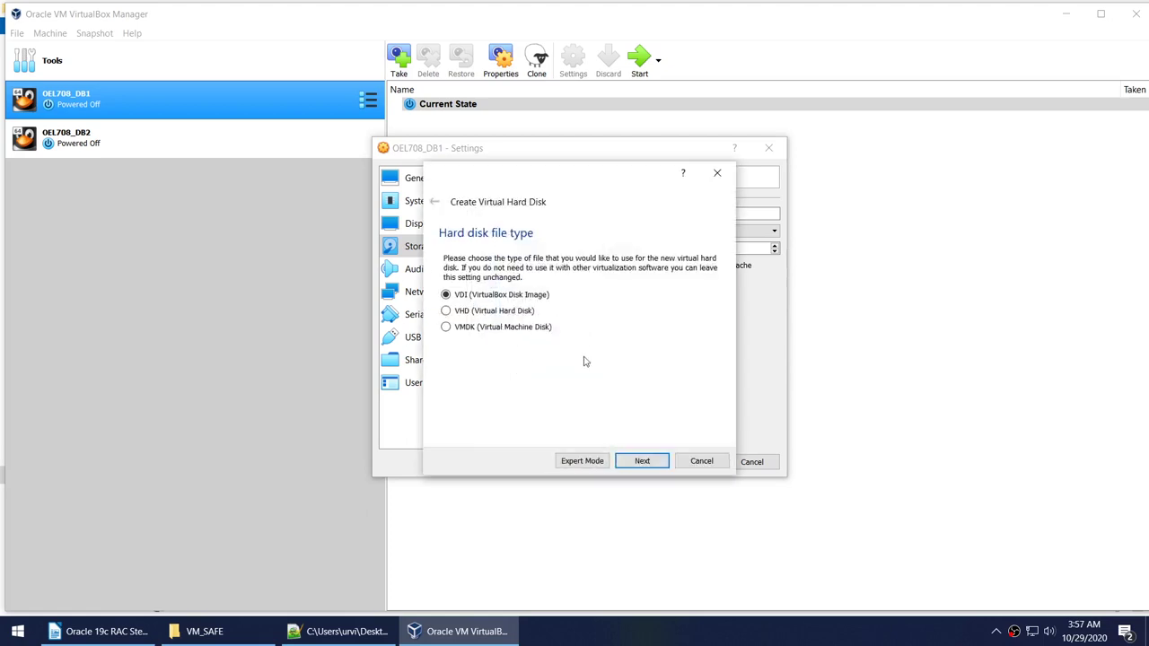
pyautogui.click(646, 462)
pyautogui.click(460, 367)
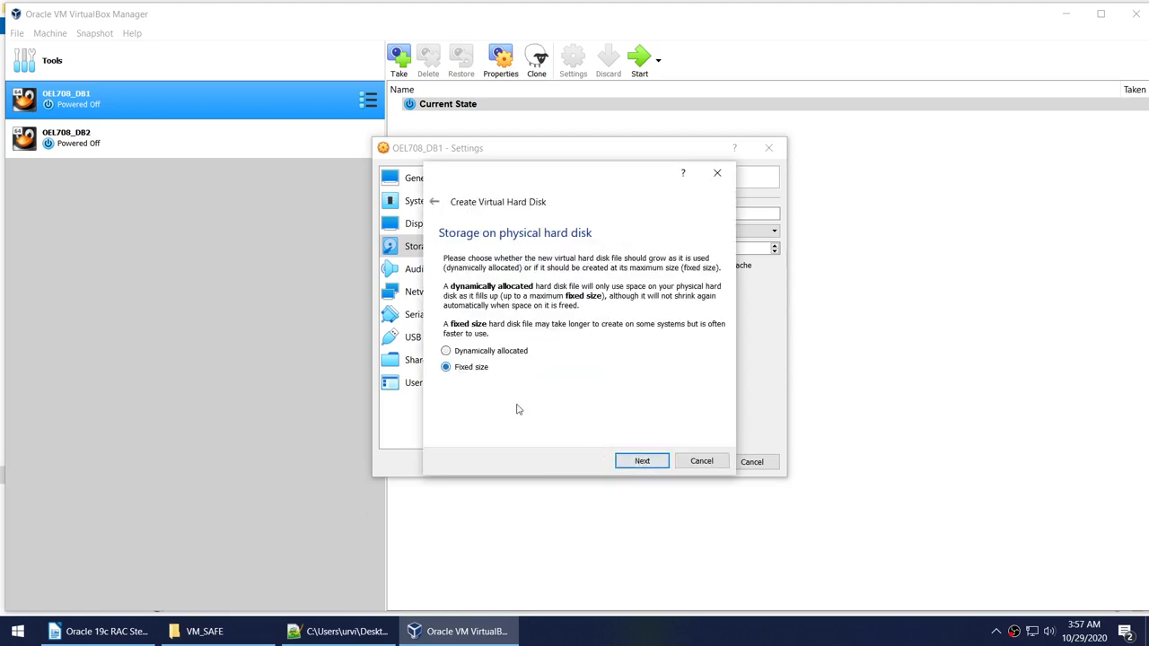
pyautogui.click(639, 461)
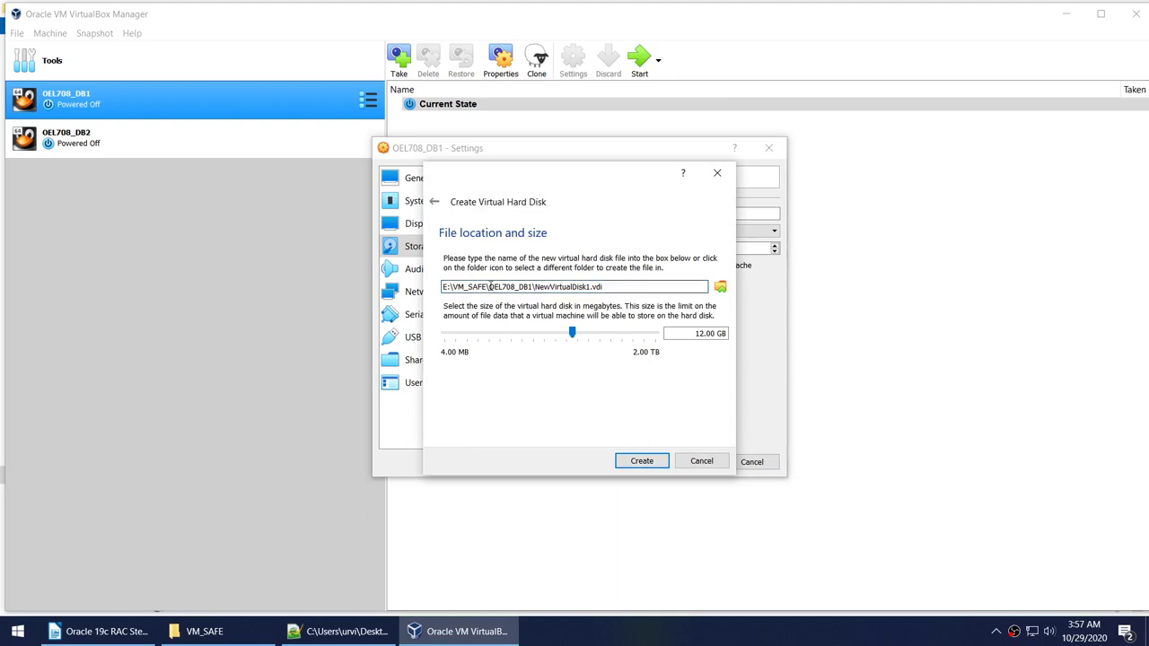
# Name it E:\VM_SAFE\ASMOCR.vdi, set the size to 4 GB, and create it.
pyautogui.moveTo(489, 286); pyautogui.dragTo(593, 286)
pyautogui.write('AFE\\ASMOCR')
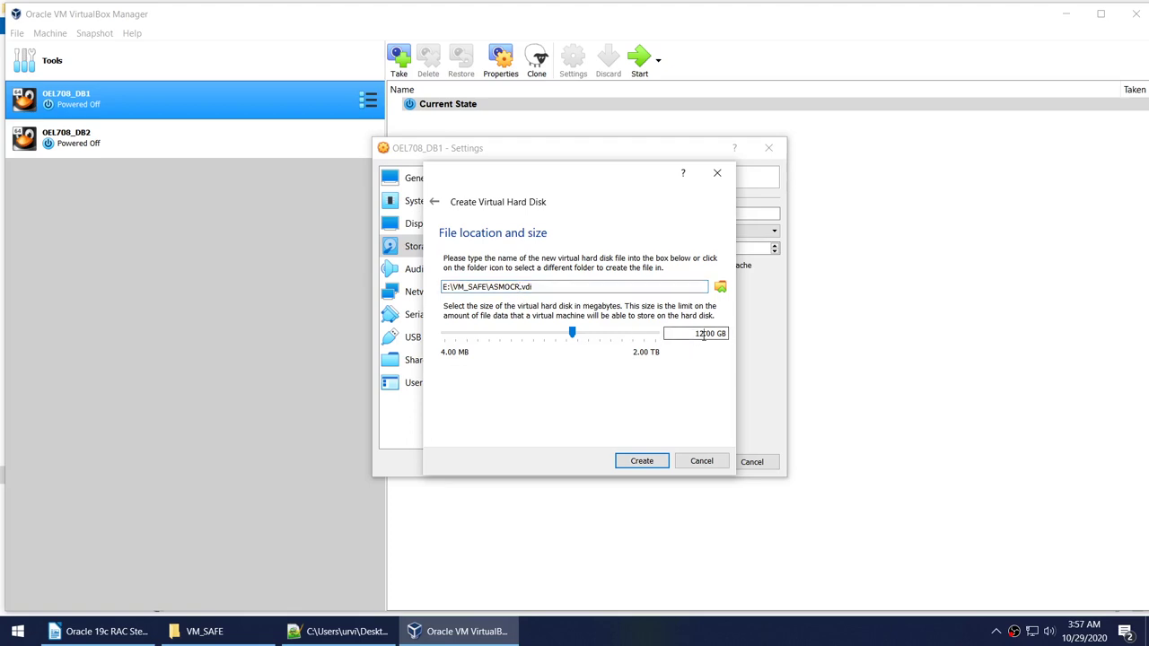
pyautogui.moveTo(705, 334); pyautogui.dragTo(693, 334)
pyautogui.write('4')
pyautogui.click(664, 458)
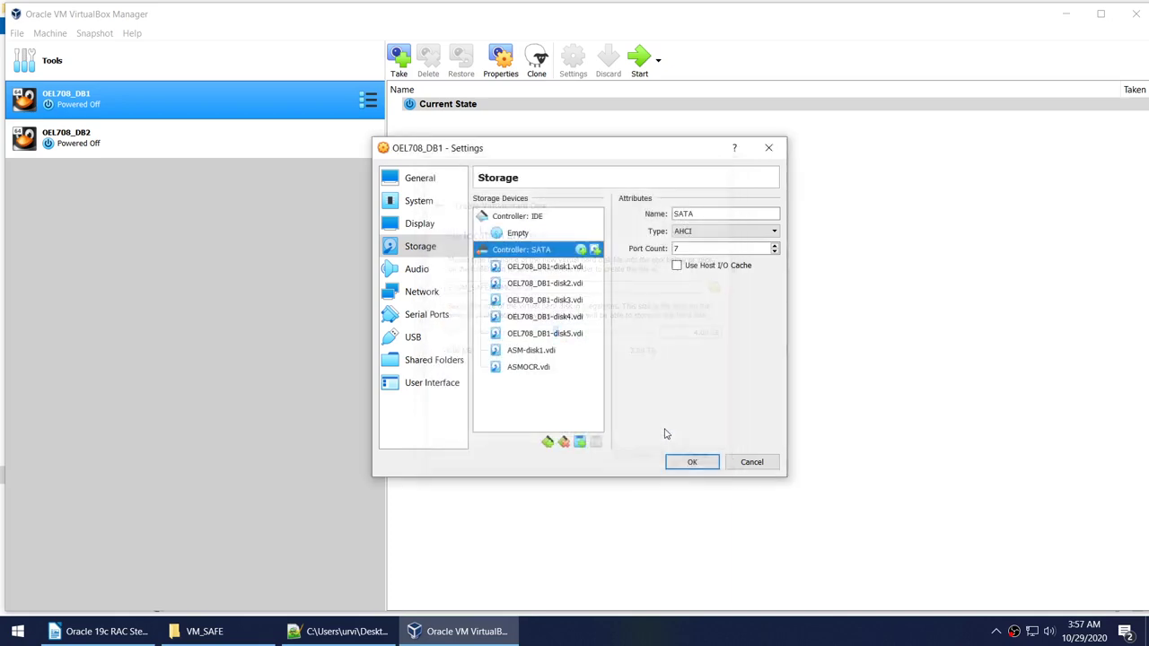
pyautogui.click(264, 633)
pyautogui.click(542, 135)
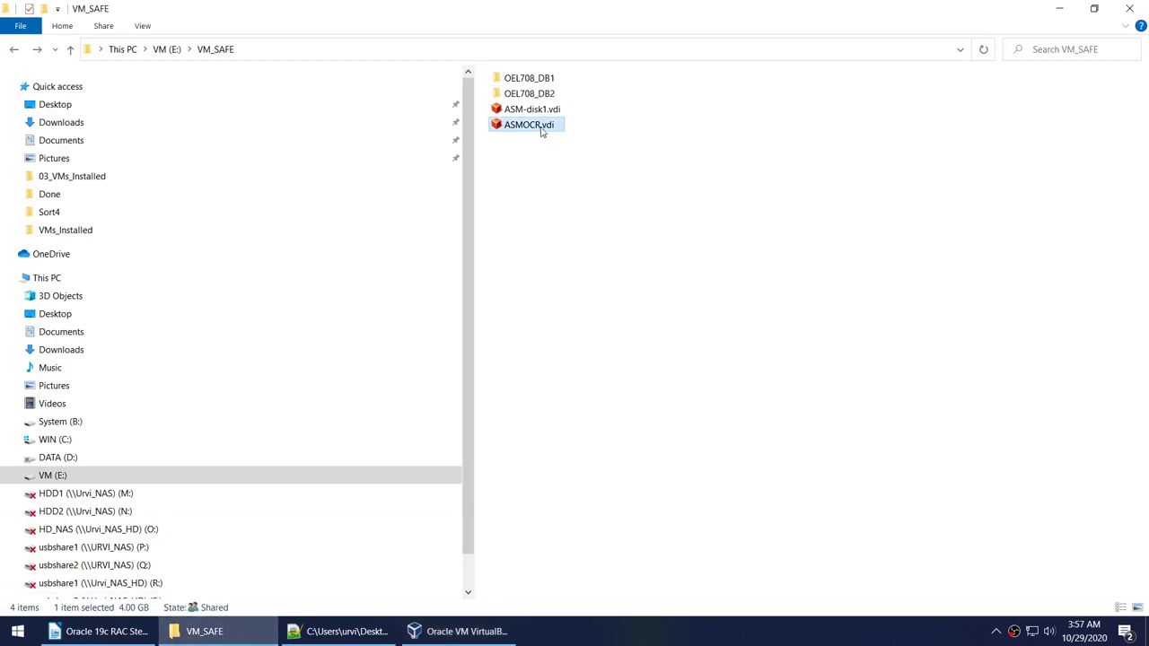
pyautogui.click(529, 109)
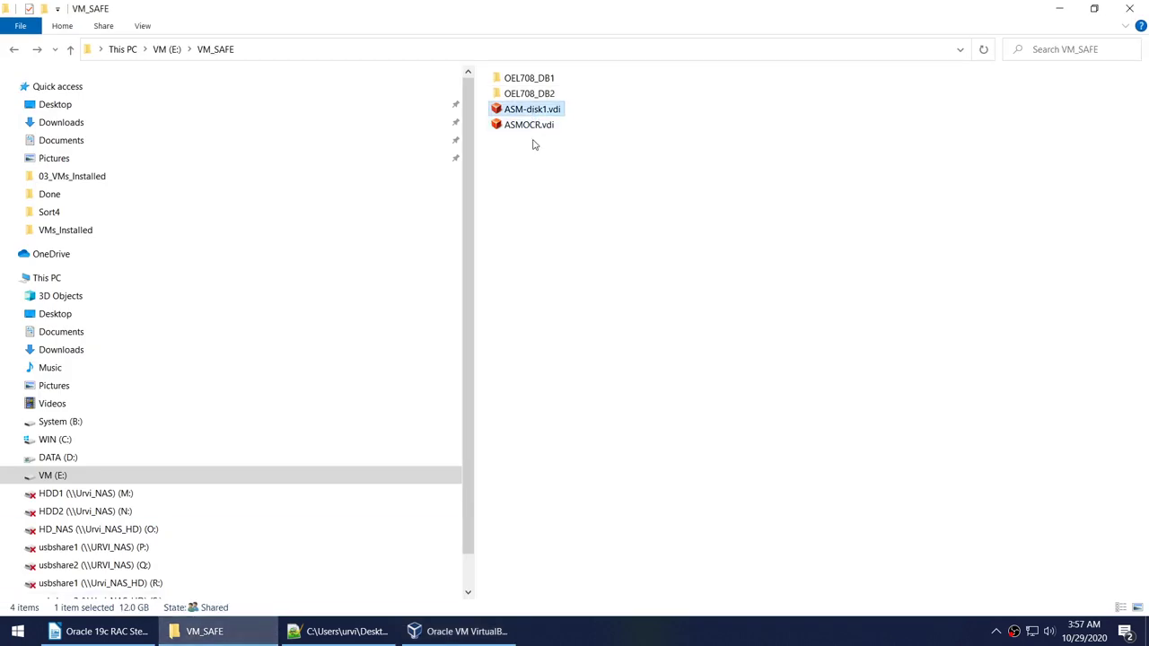
pyautogui.click(529, 124)
pyautogui.rightClick(532, 122)
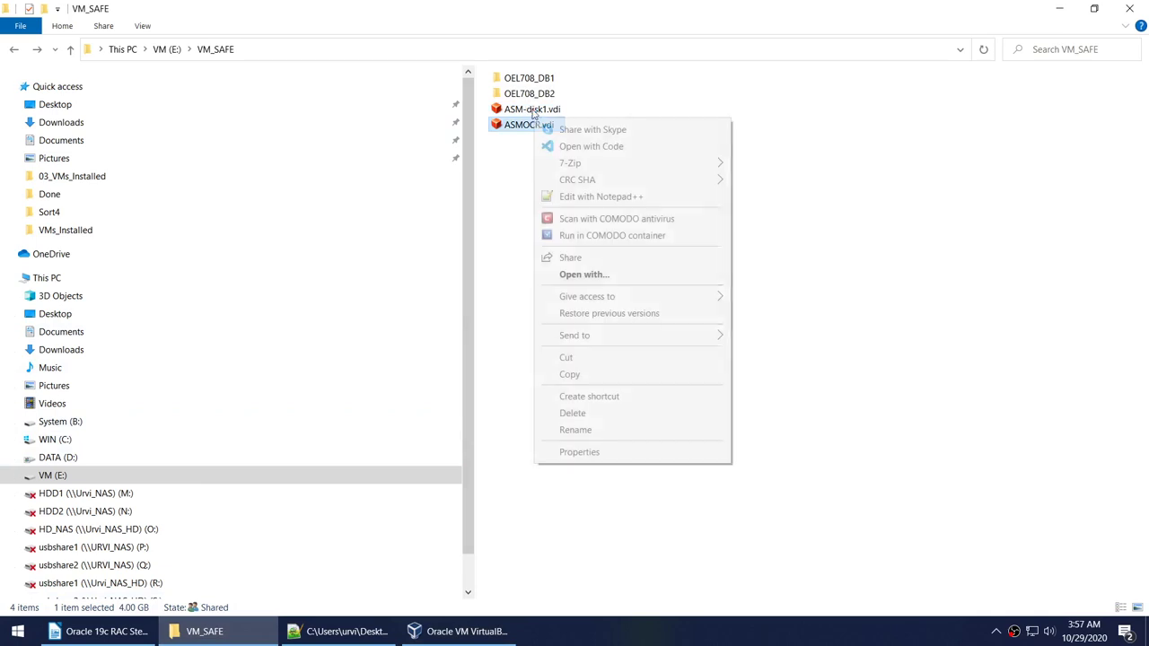
pyautogui.click(590, 452)
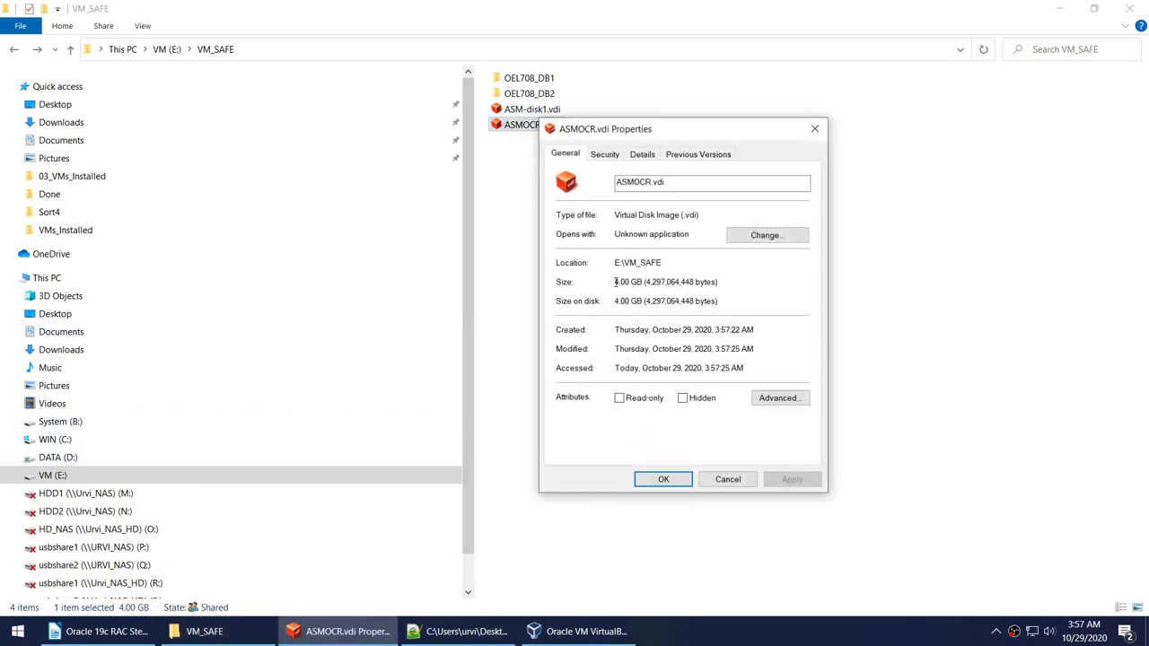
pyautogui.click(728, 480)
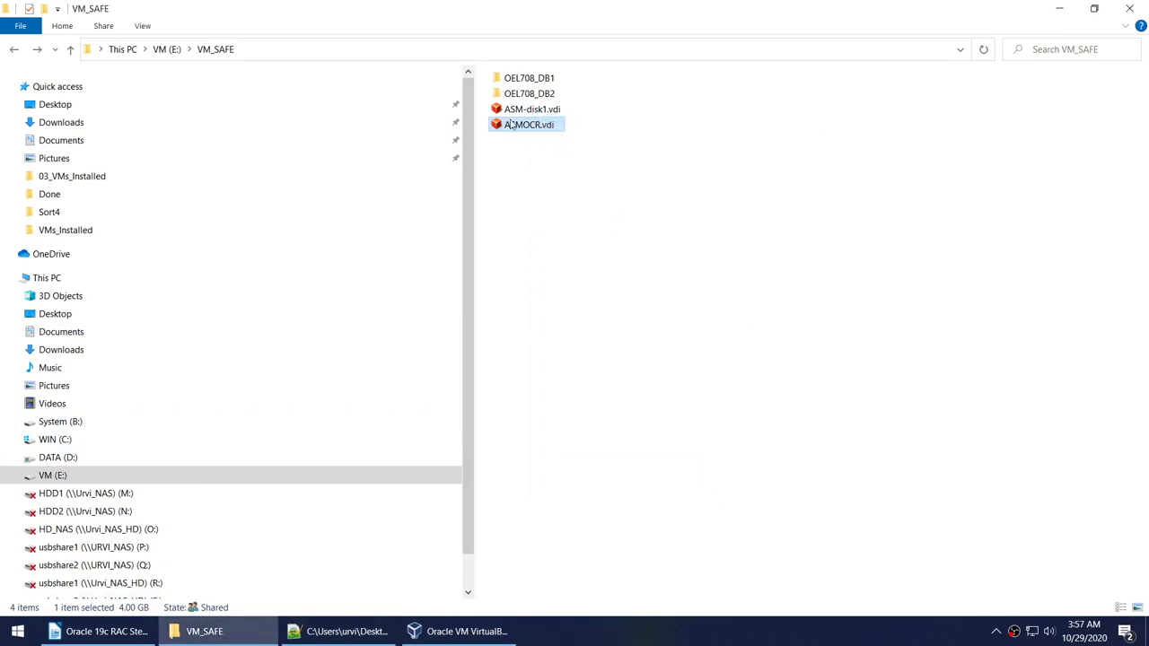
pyautogui.click(516, 110)
pyautogui.rightClick(513, 110)
pyautogui.click(610, 445)
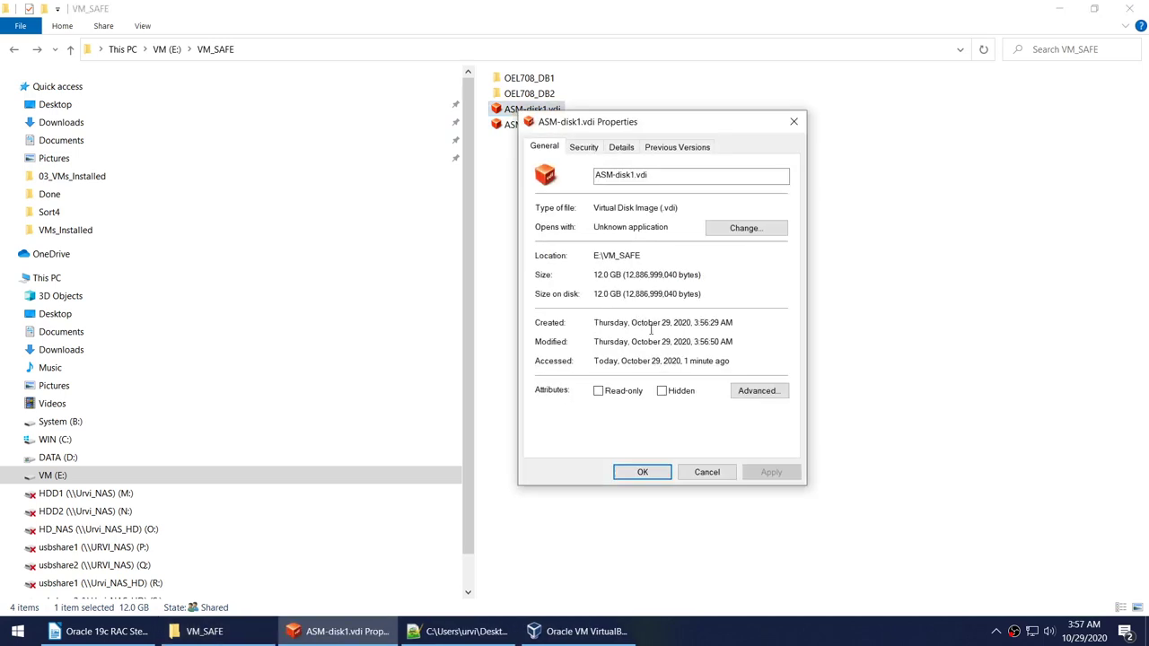
pyautogui.click(706, 472)
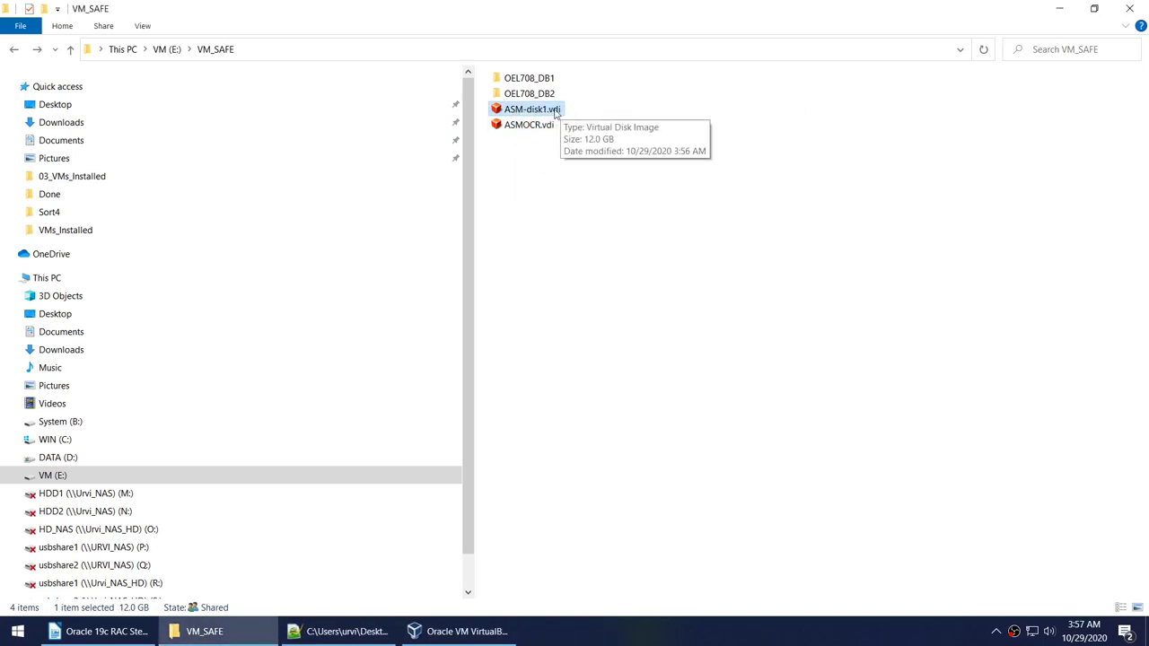
pyautogui.click(538, 129)
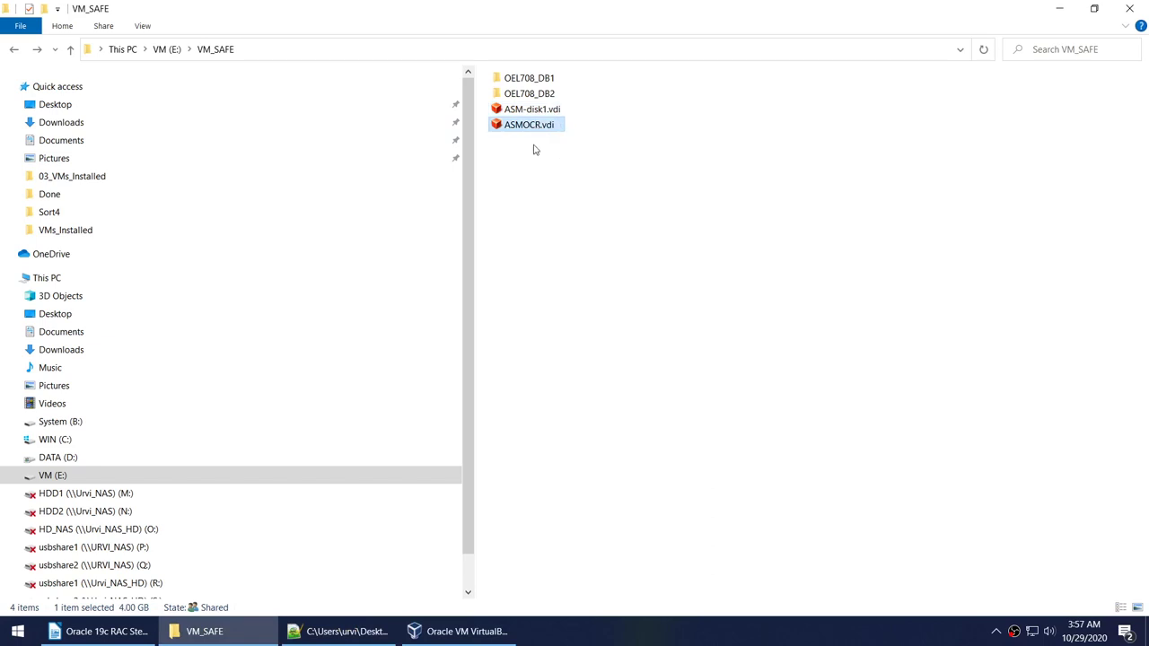
pyautogui.click(475, 631)
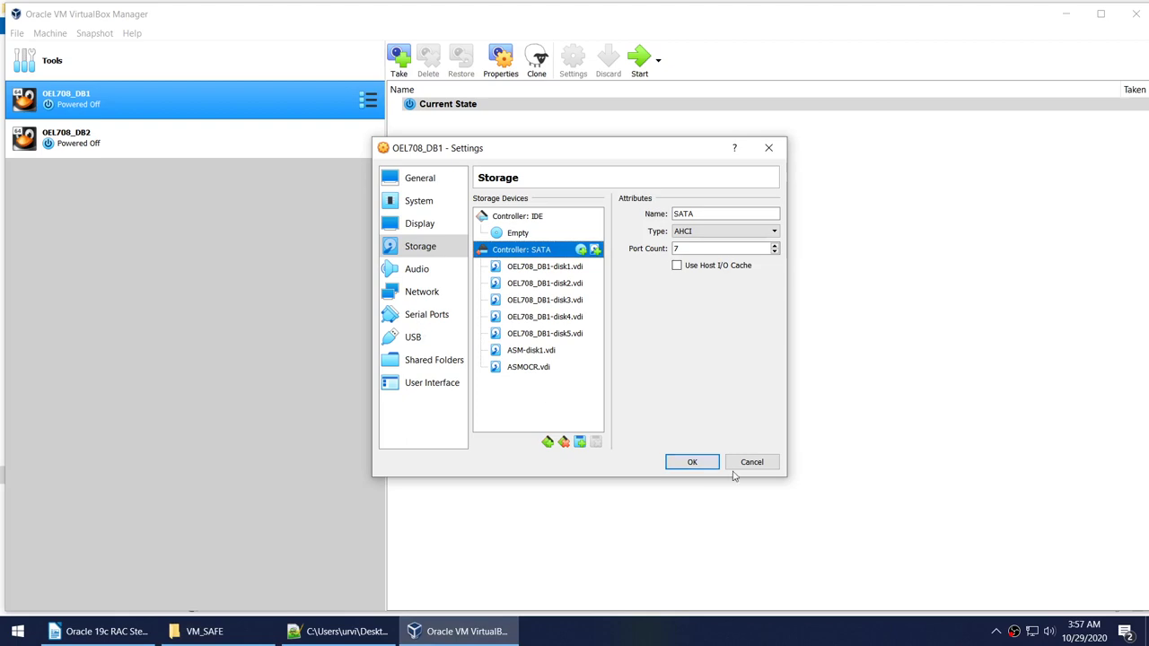
# Check the ASM-disk1.vdi and ASMOCR.vdi attachments and save OEL708_DB1's settings.
pyautogui.click(549, 351)
pyautogui.click(547, 368)
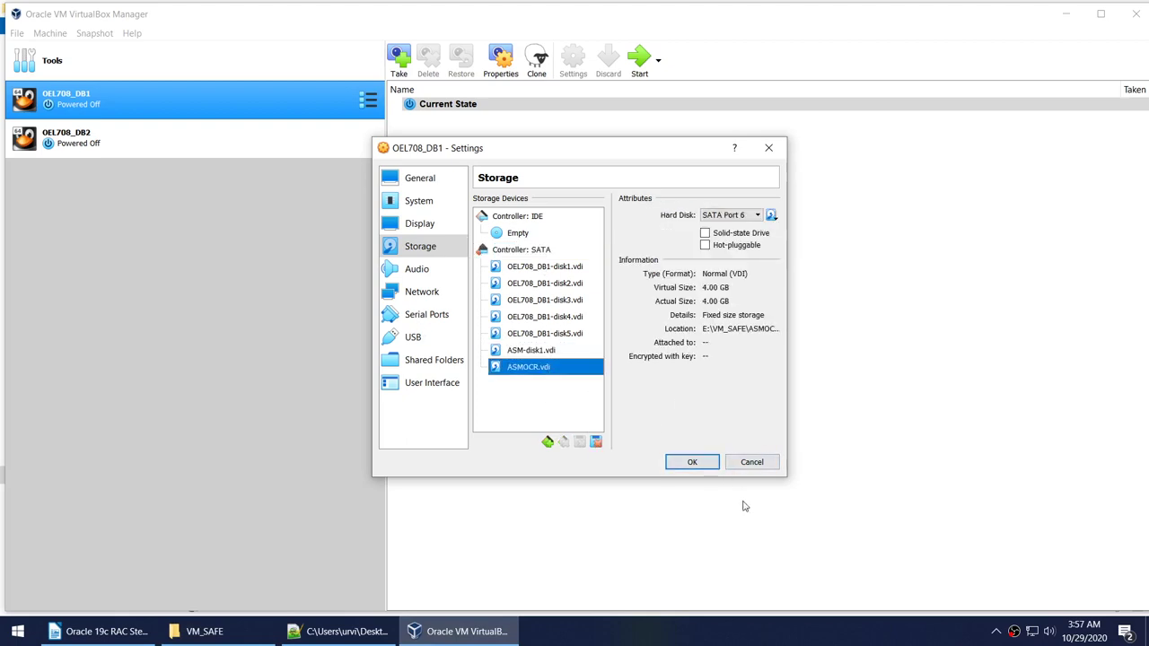
pyautogui.click(692, 461)
# Review OEL708_DB2's storage settings, which lack the ASM disks, and close them.
pyautogui.click(319, 142)
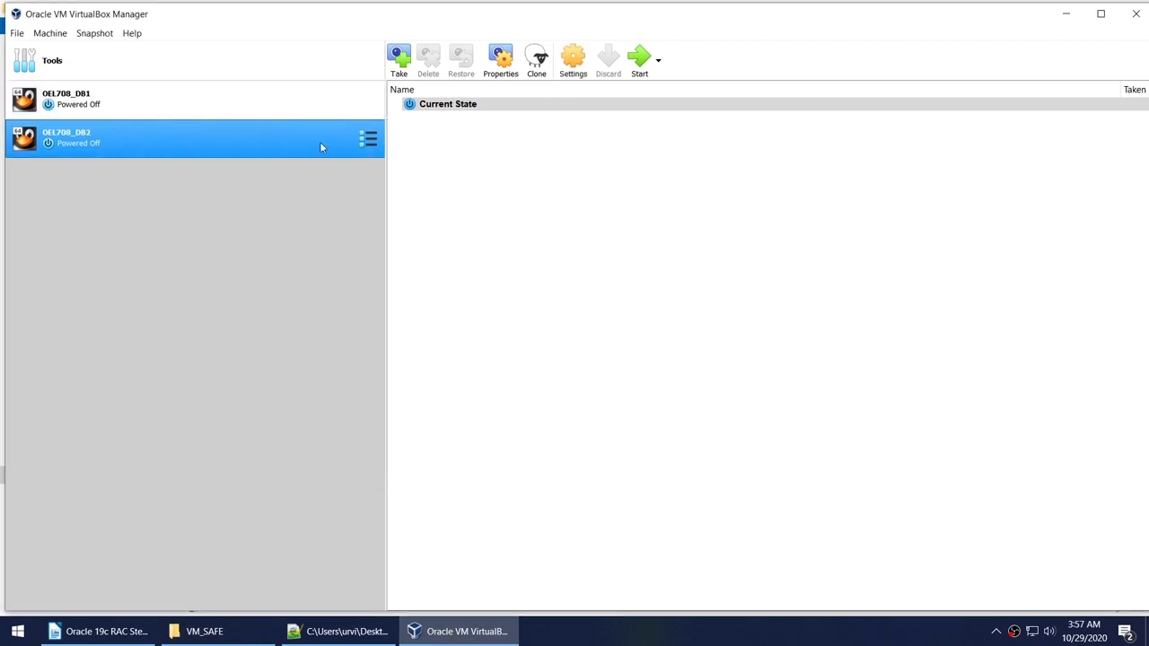
pyautogui.click(572, 59)
pyautogui.click(413, 226)
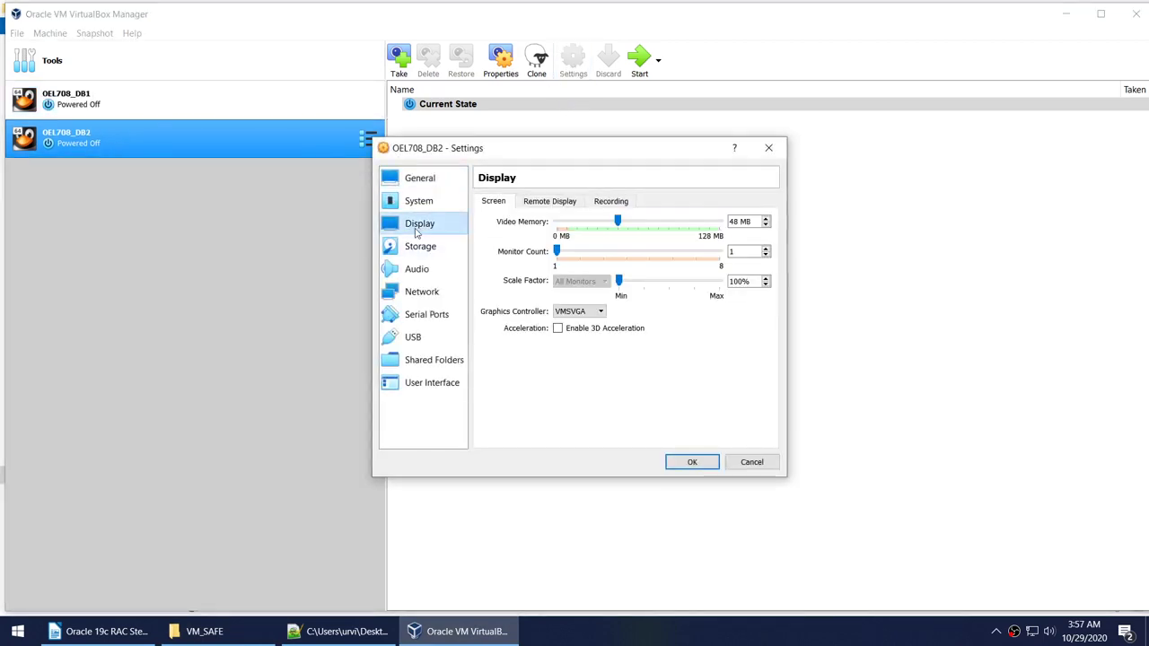
pyautogui.click(420, 247)
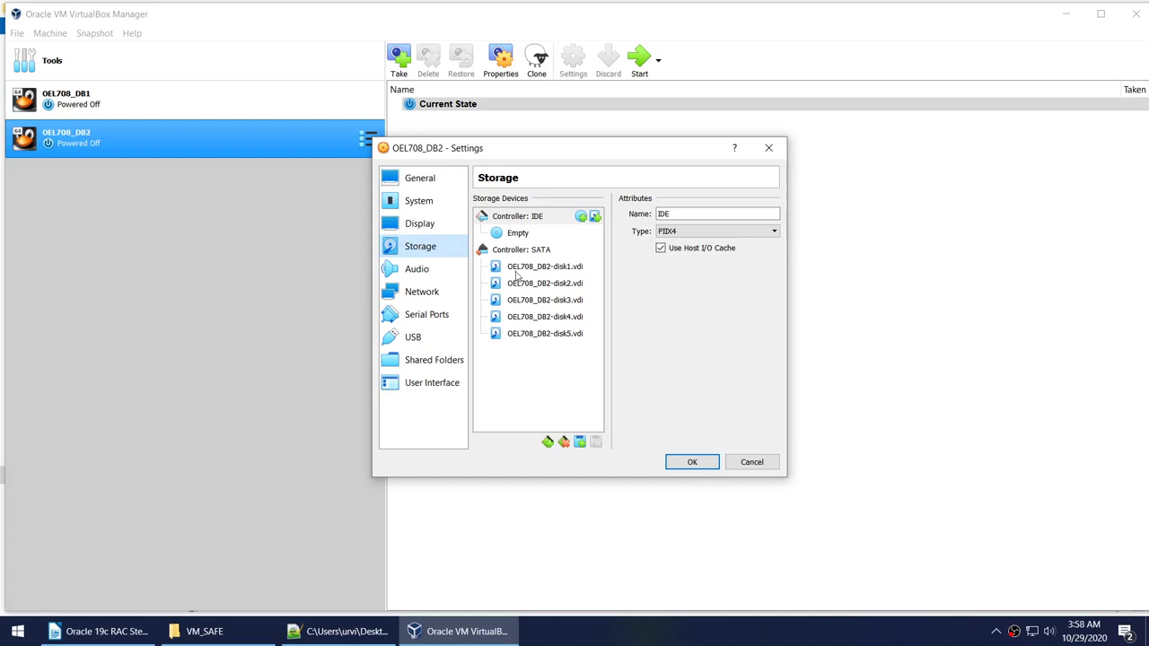
pyautogui.click(706, 463)
pyautogui.click(17, 34)
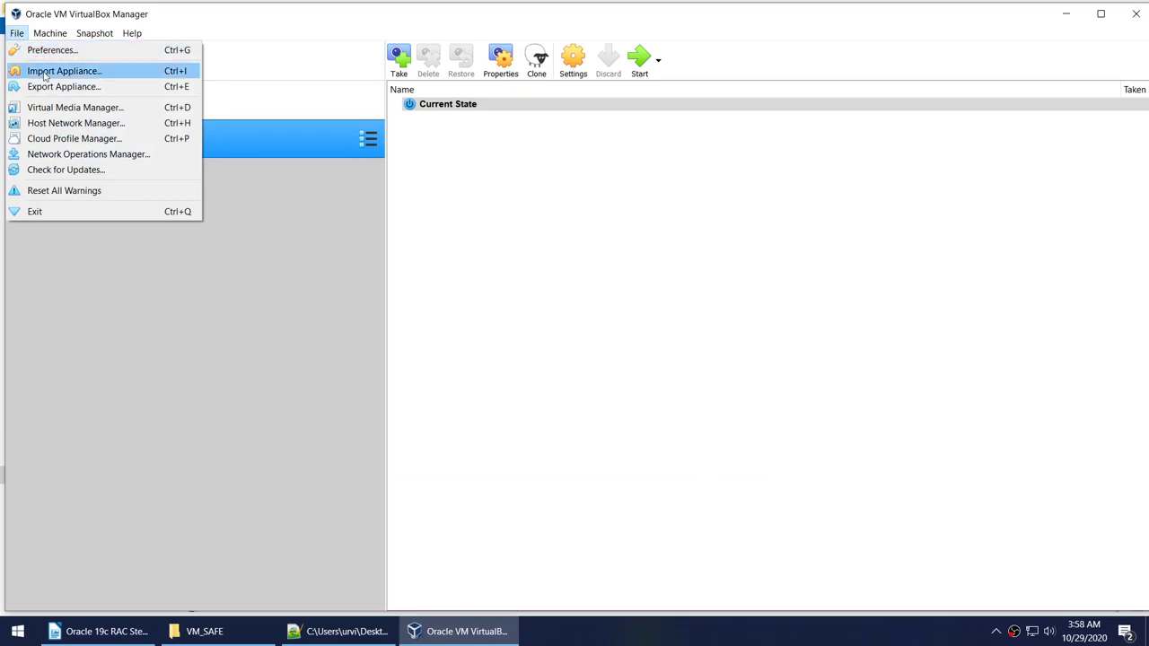
# In Virtual Media Manager, set ASM-disk1.vdi's type to Shareable and apply.
pyautogui.click(51, 107)
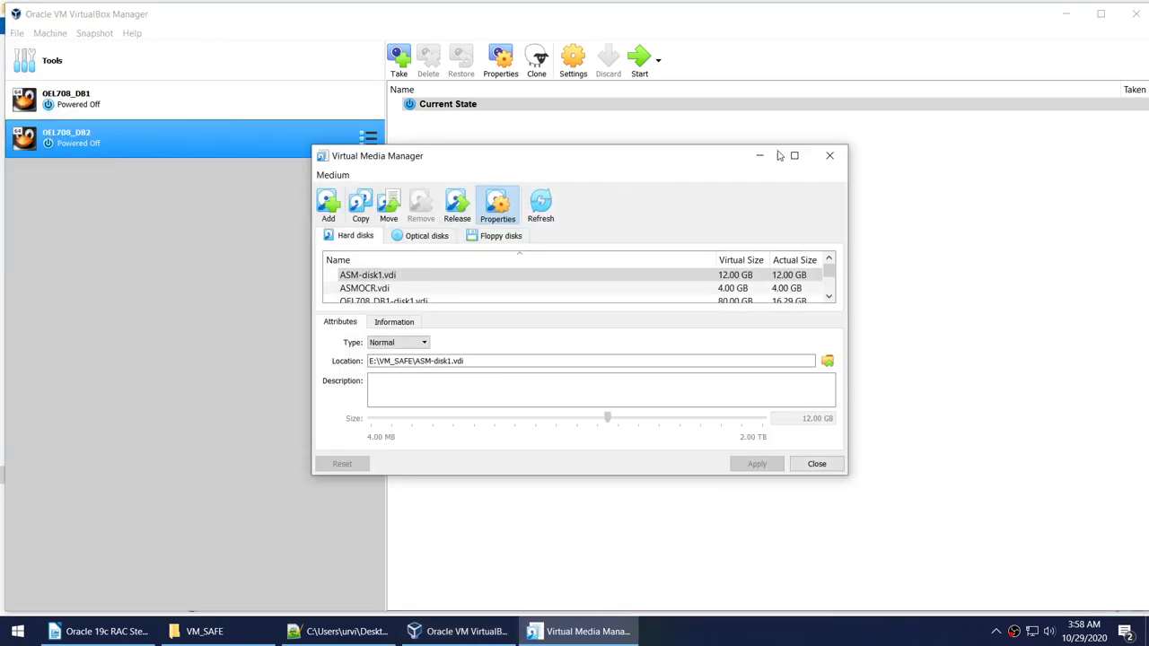
pyautogui.click(793, 155)
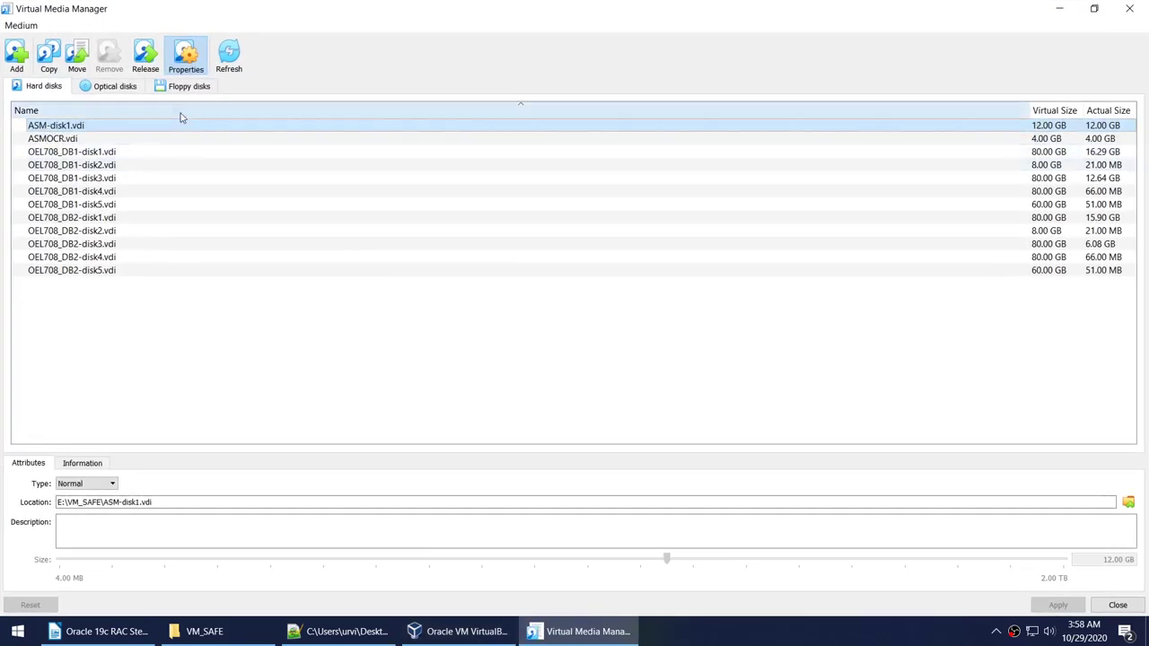
pyautogui.click(97, 484)
pyautogui.rightClick(126, 123)
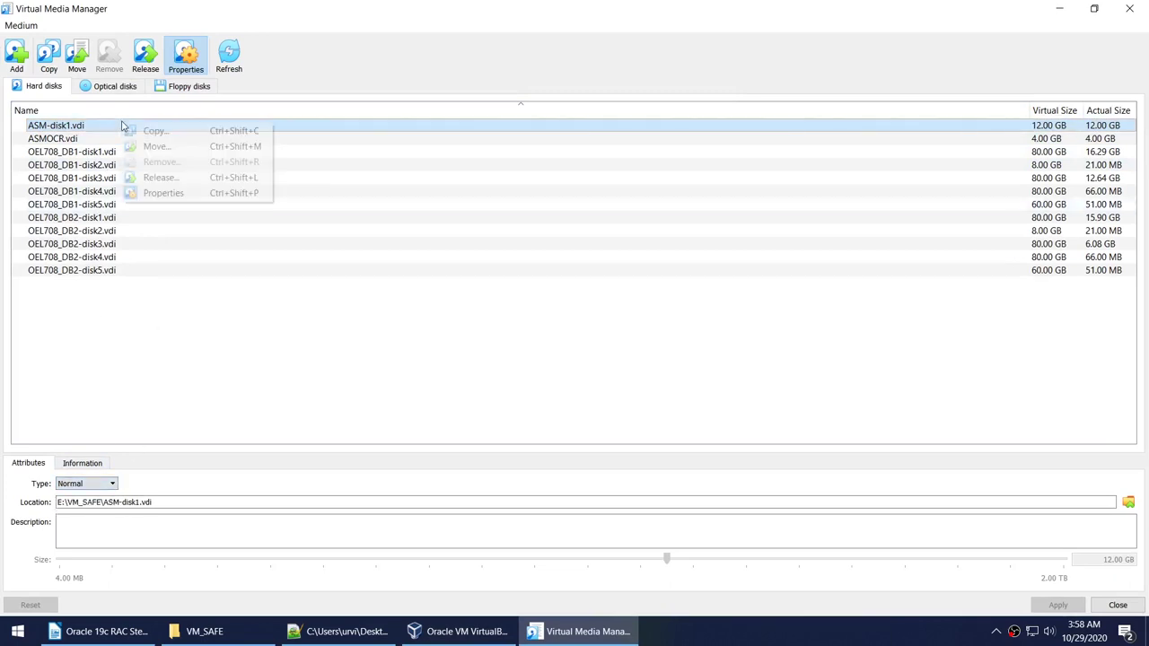
pyautogui.click(153, 192)
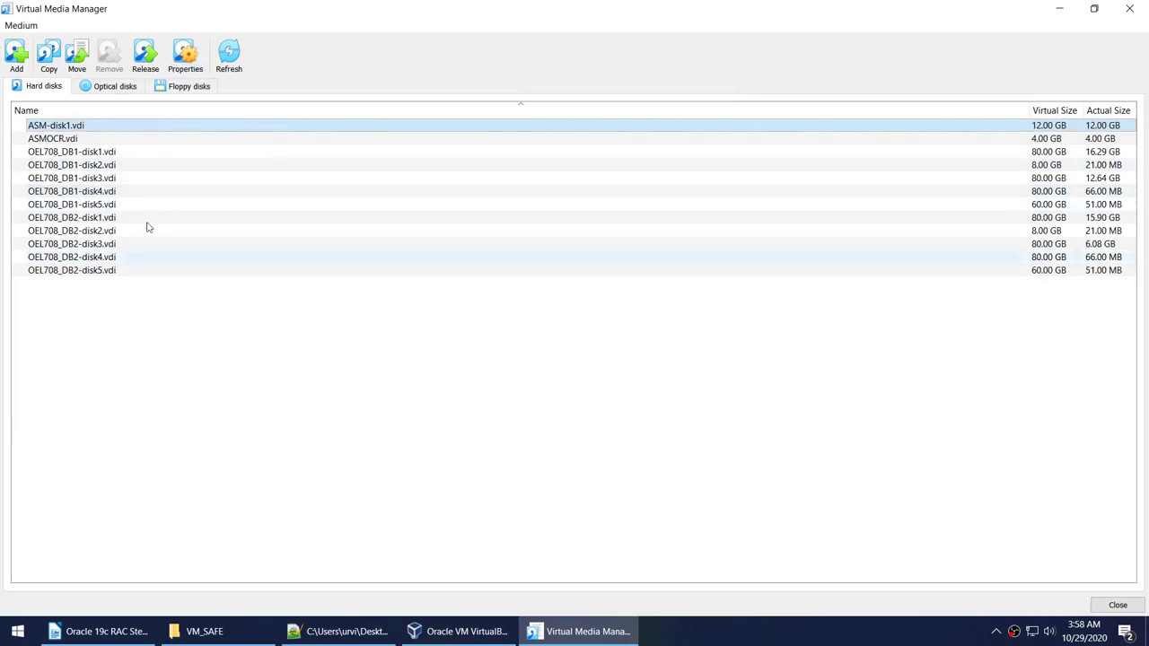
pyautogui.rightClick(118, 123)
pyautogui.click(166, 204)
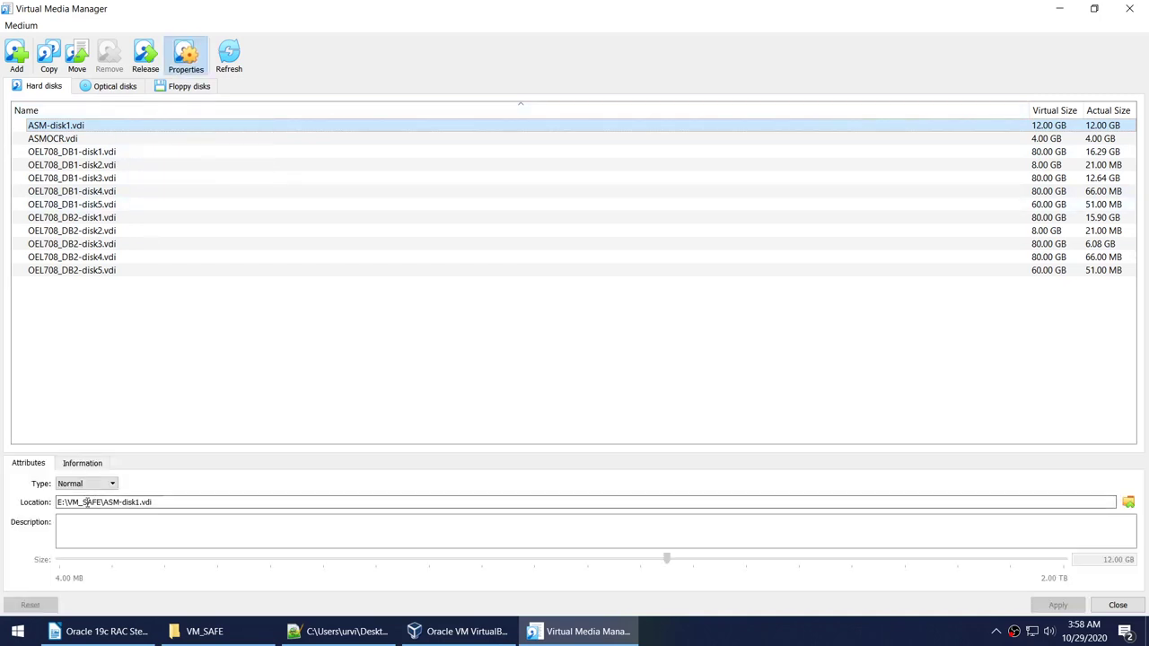
pyautogui.click(86, 483)
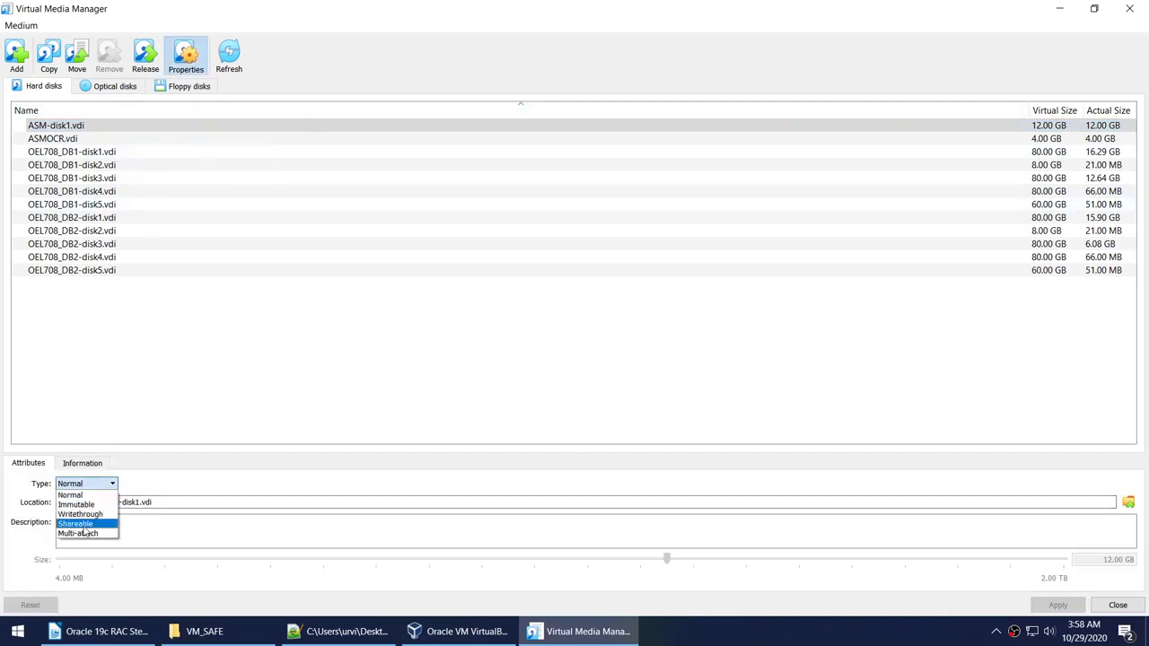
pyautogui.click(85, 524)
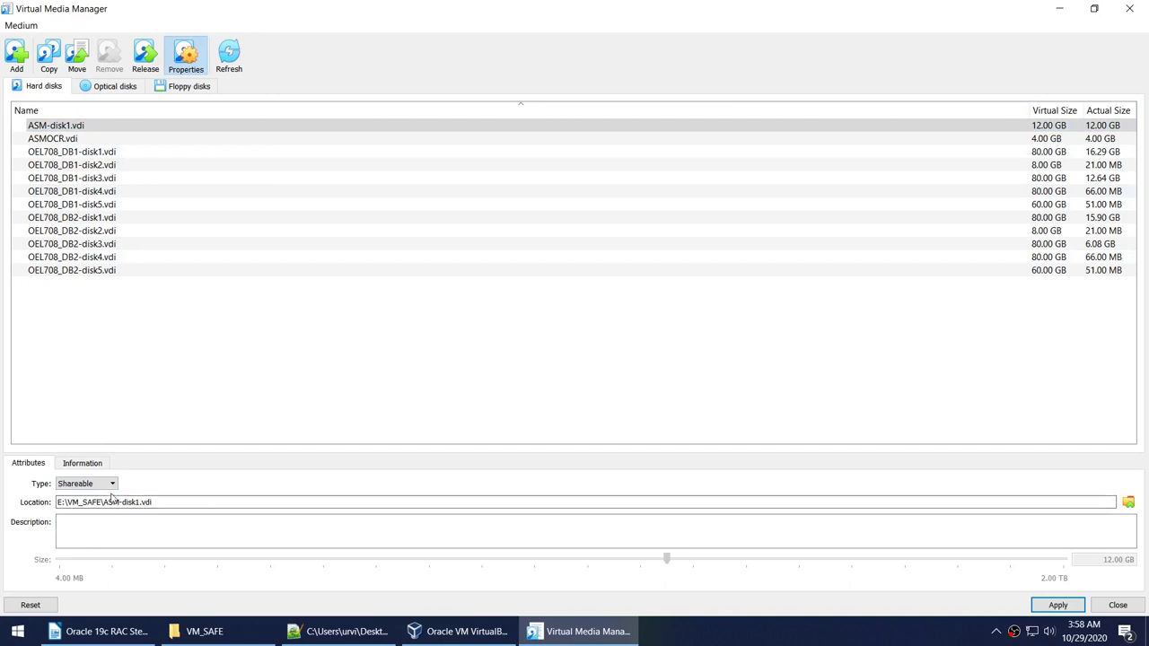
pyautogui.click(1041, 608)
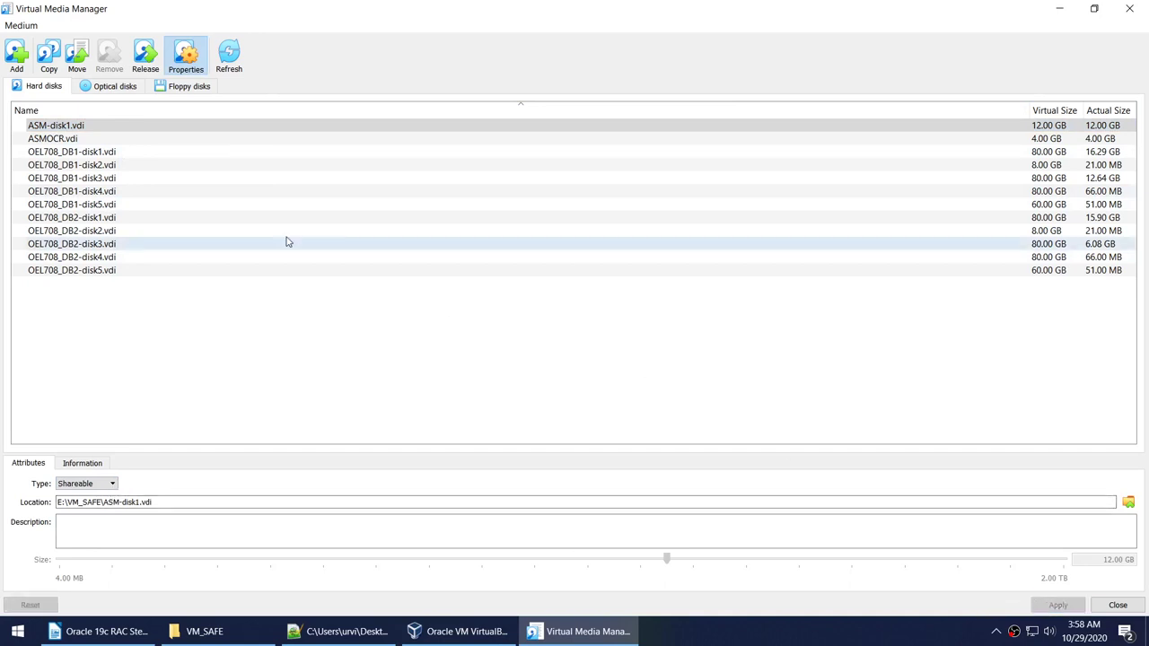
# Set ASMOCR.vdi's type to Shareable, apply, and close the media manager.
pyautogui.click(54, 140)
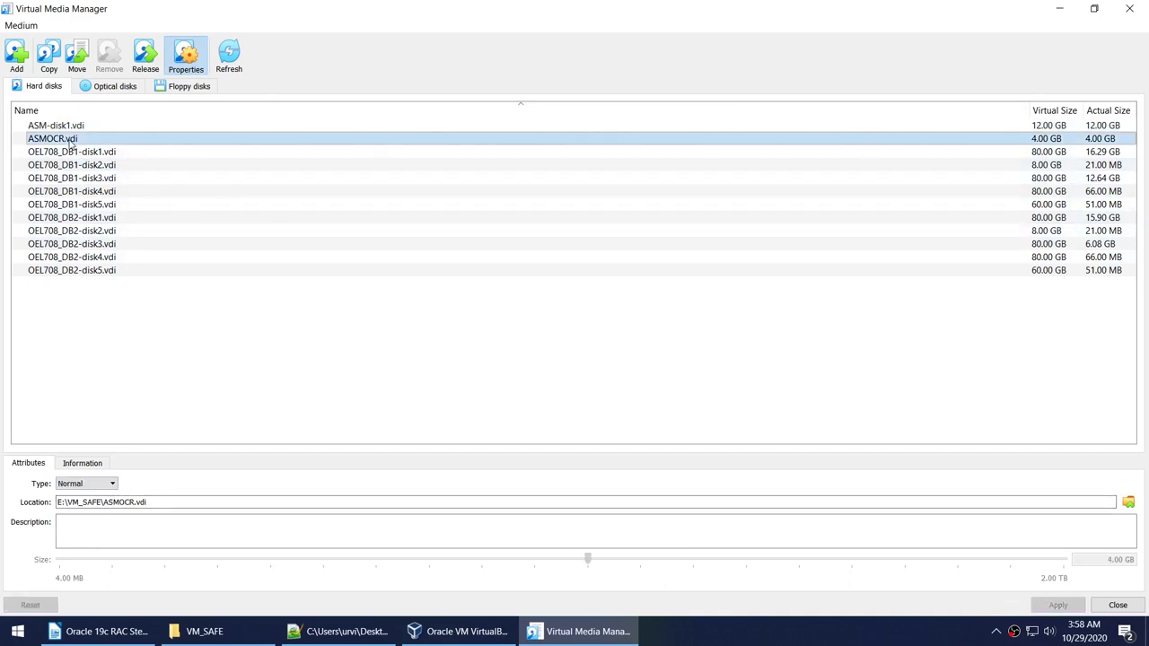
pyautogui.rightClick(70, 144)
pyautogui.click(117, 211)
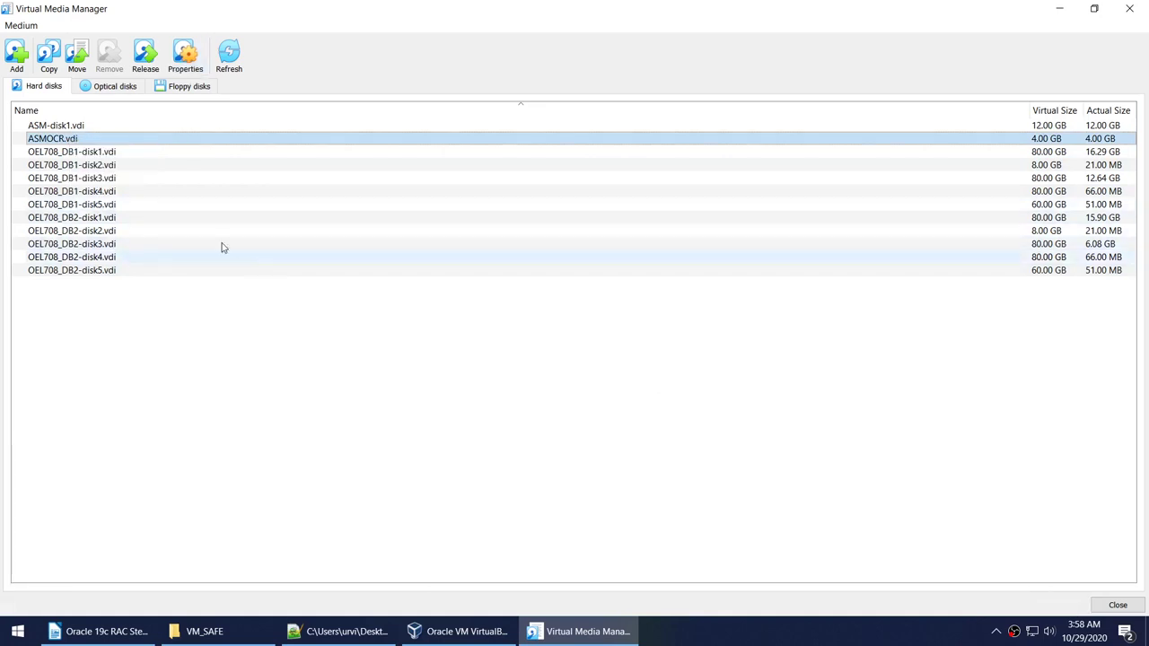
pyautogui.rightClick(61, 138)
pyautogui.click(100, 206)
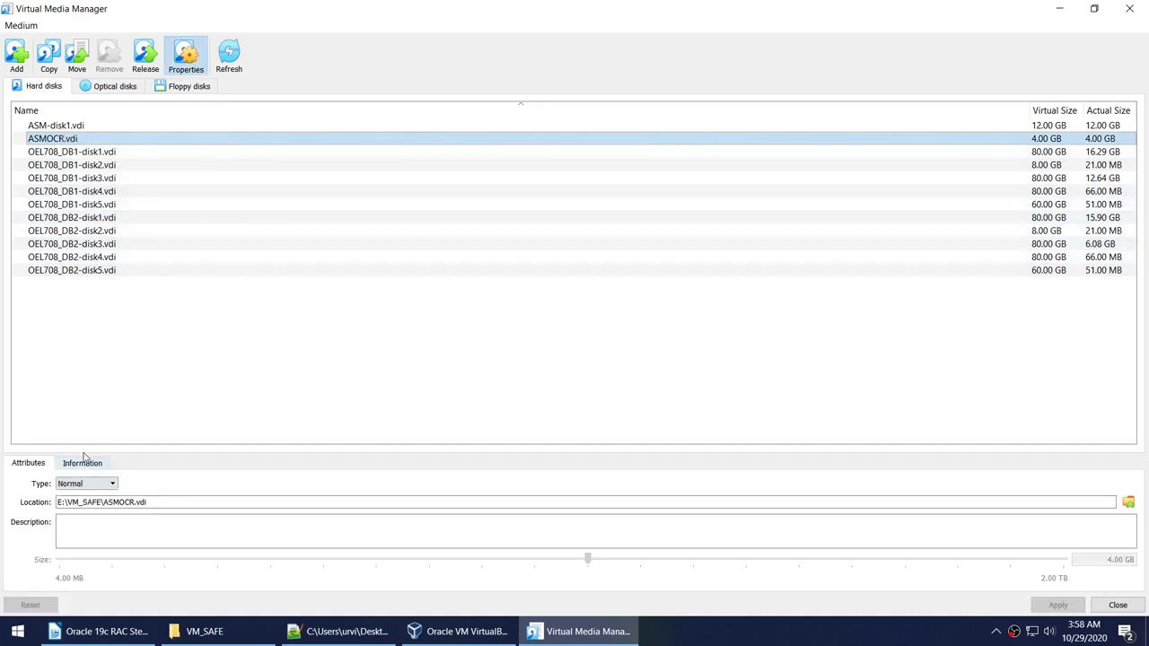
pyautogui.click(86, 483)
pyautogui.click(76, 525)
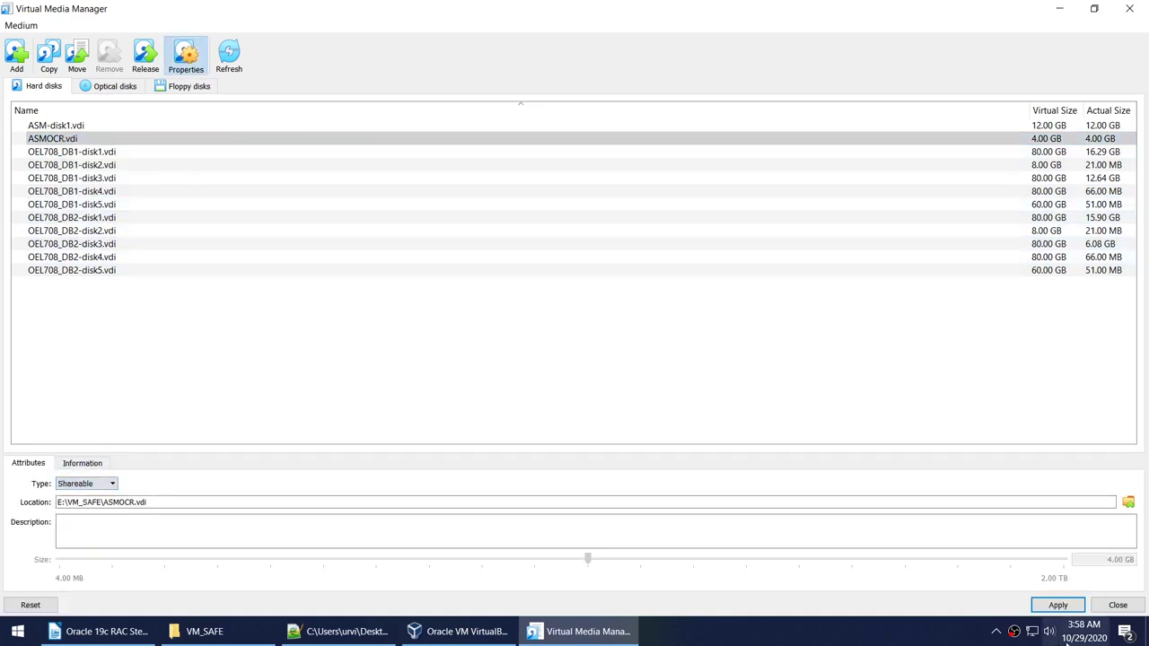
pyautogui.click(1058, 605)
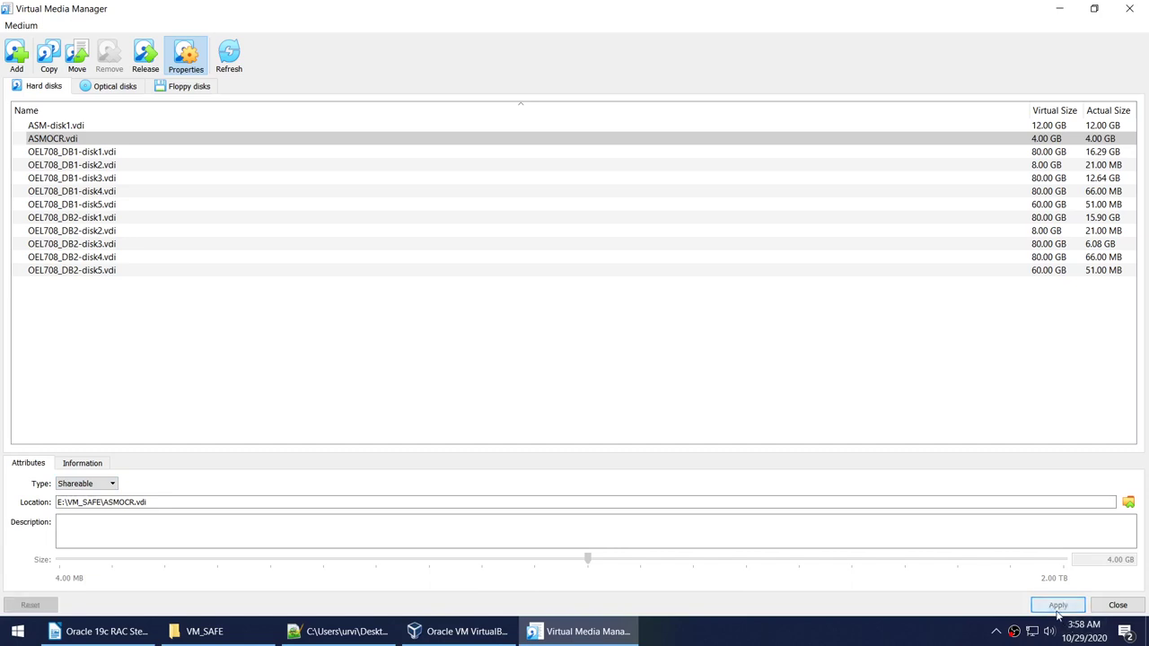
pyautogui.click(1133, 610)
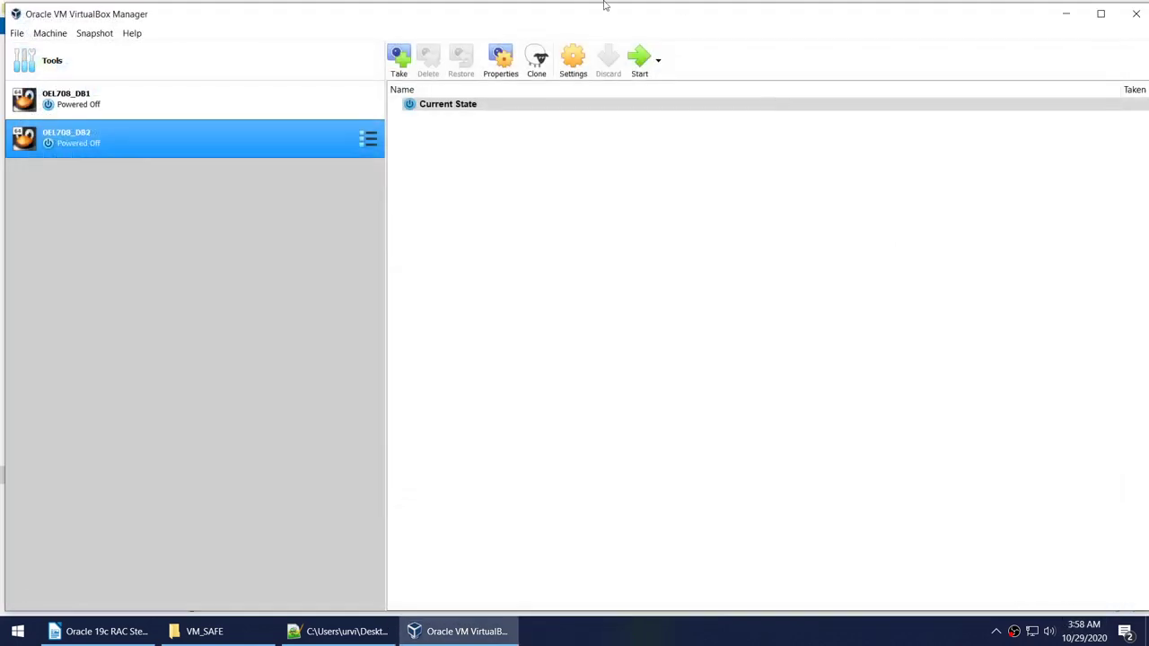
pyautogui.click(209, 93)
pyautogui.click(572, 59)
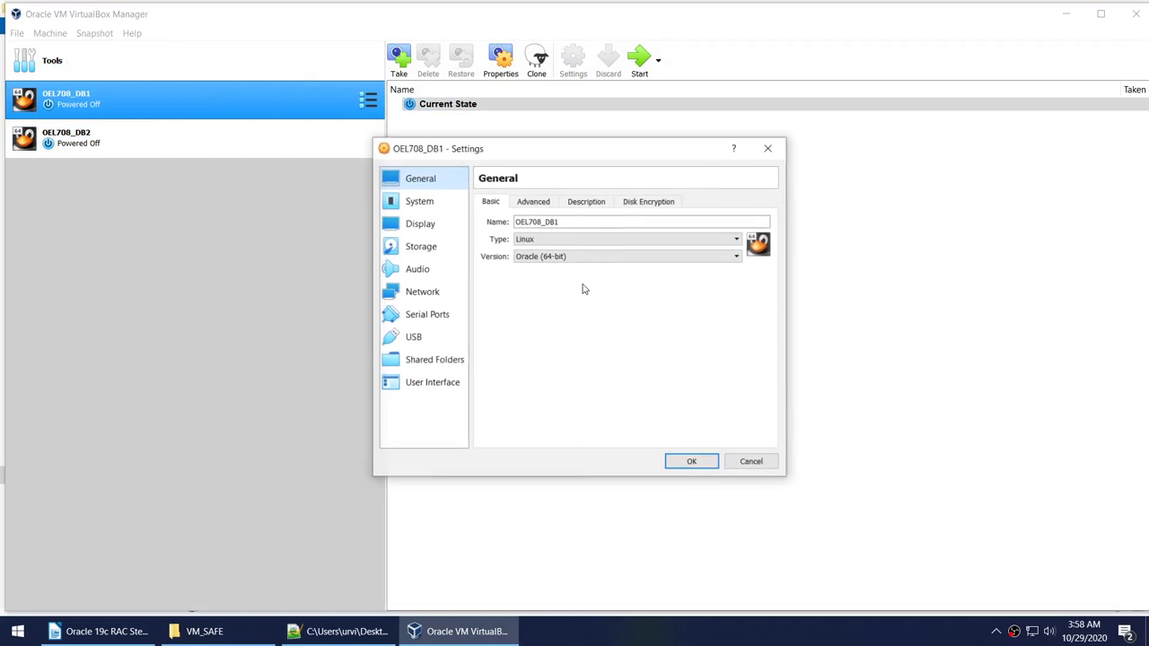
pyautogui.click(423, 247)
pyautogui.click(542, 270)
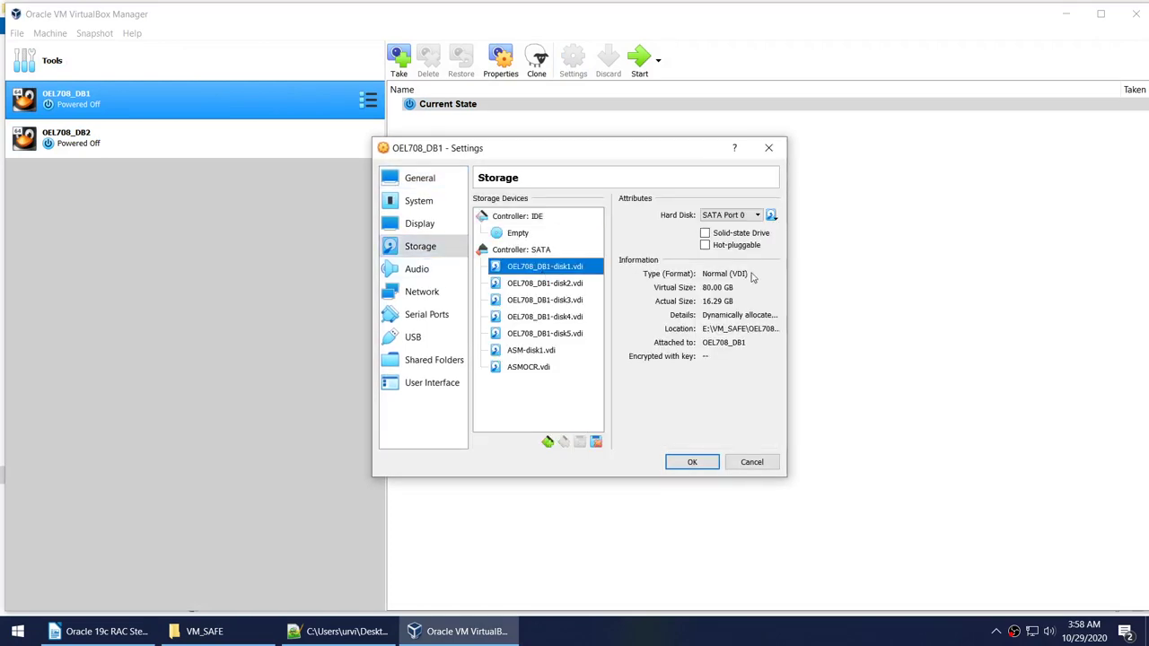
pyautogui.click(514, 356)
pyautogui.click(726, 277)
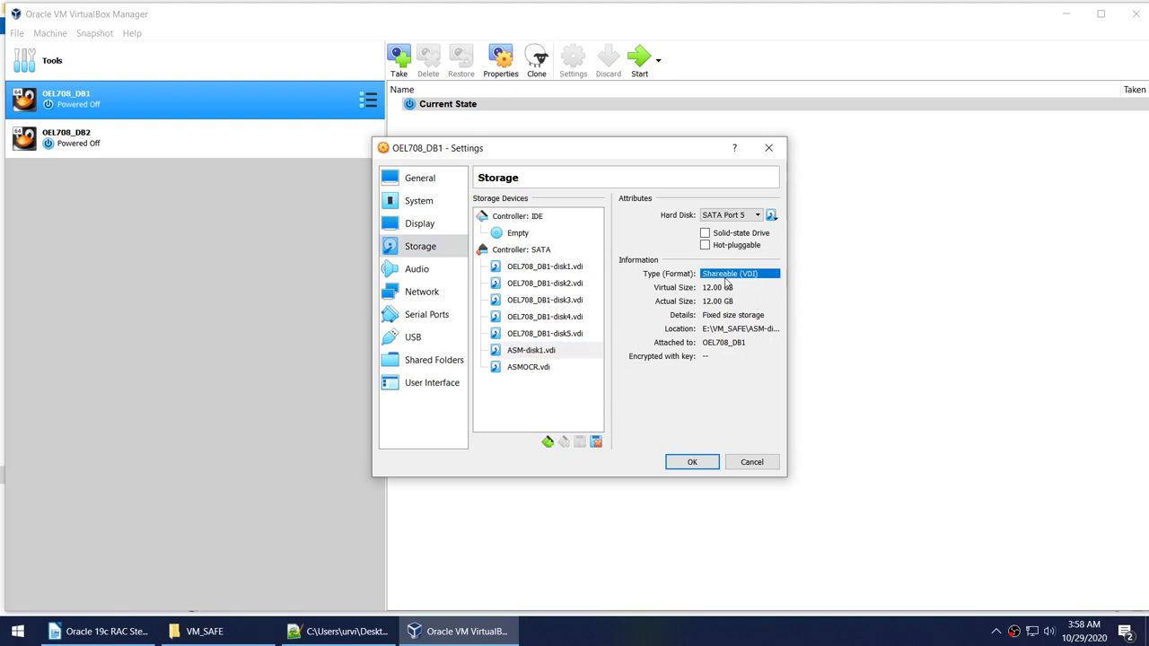
pyautogui.click(546, 271)
pyautogui.click(727, 273)
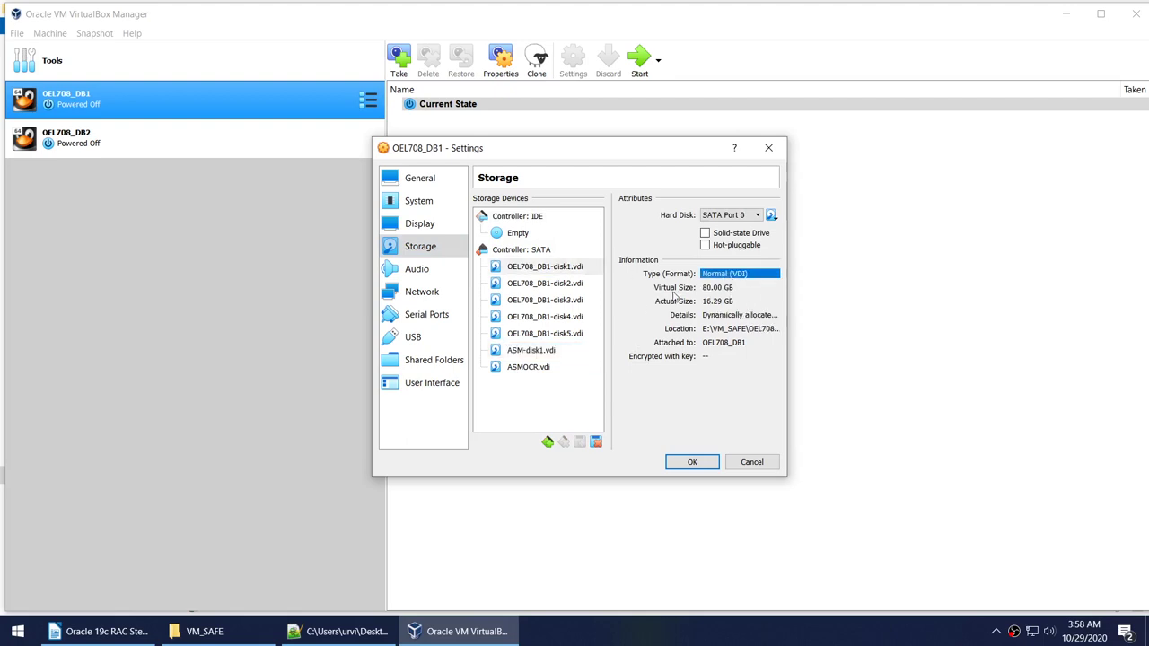
pyautogui.click(549, 350)
pyautogui.click(733, 277)
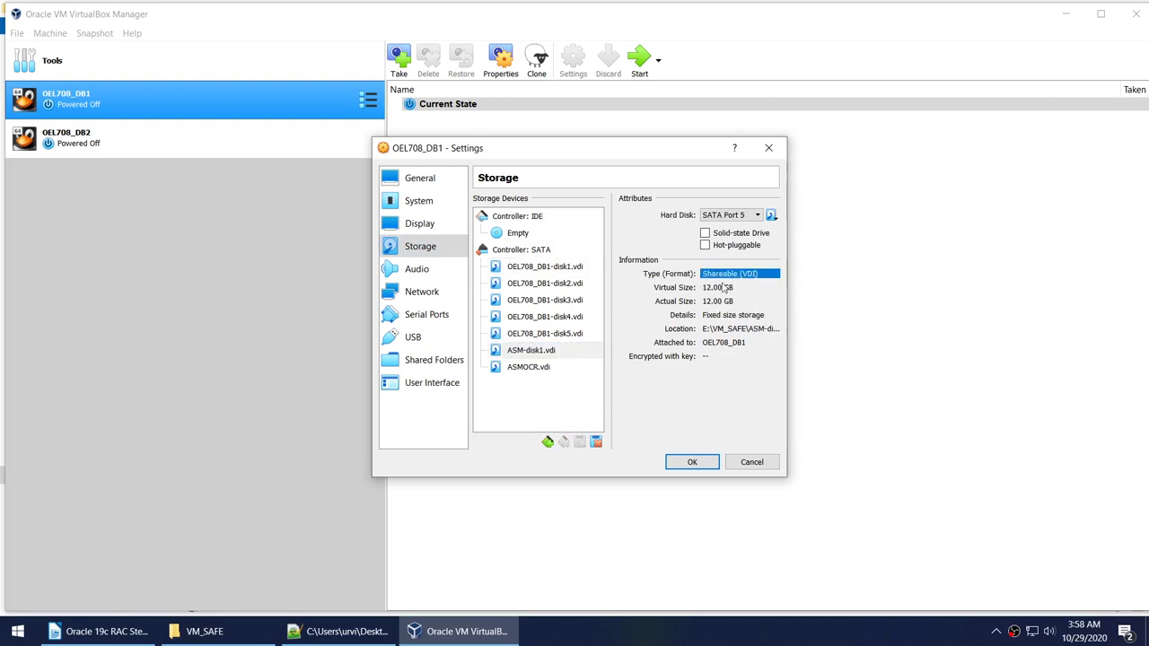
pyautogui.click(556, 371)
pyautogui.click(744, 274)
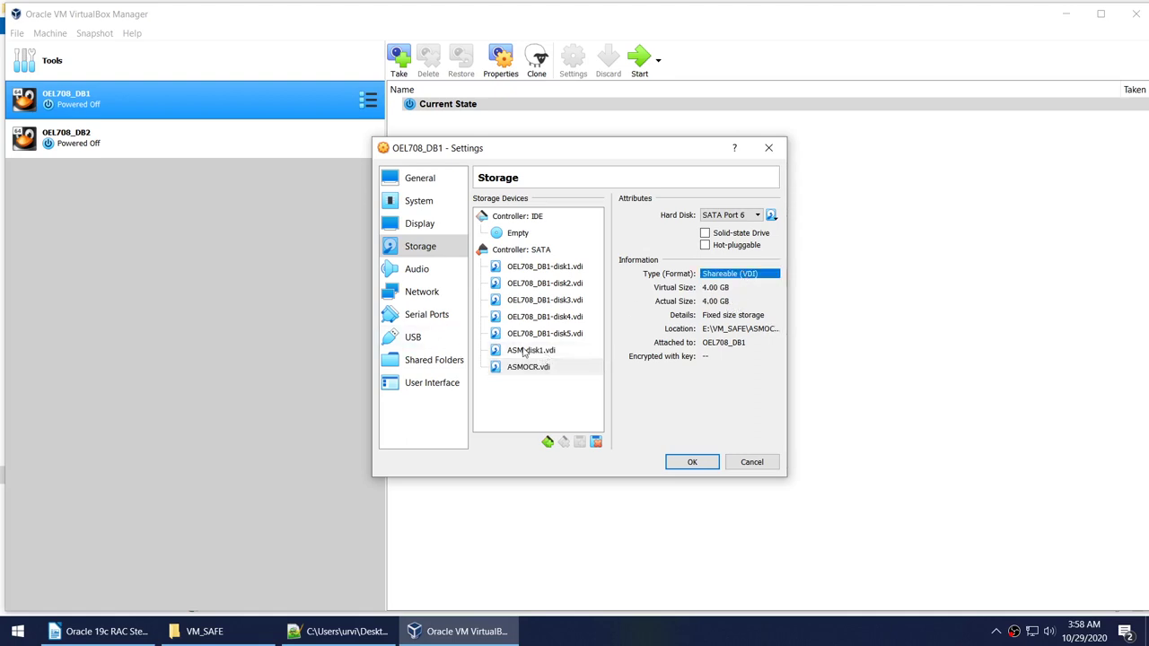
pyautogui.click(691, 463)
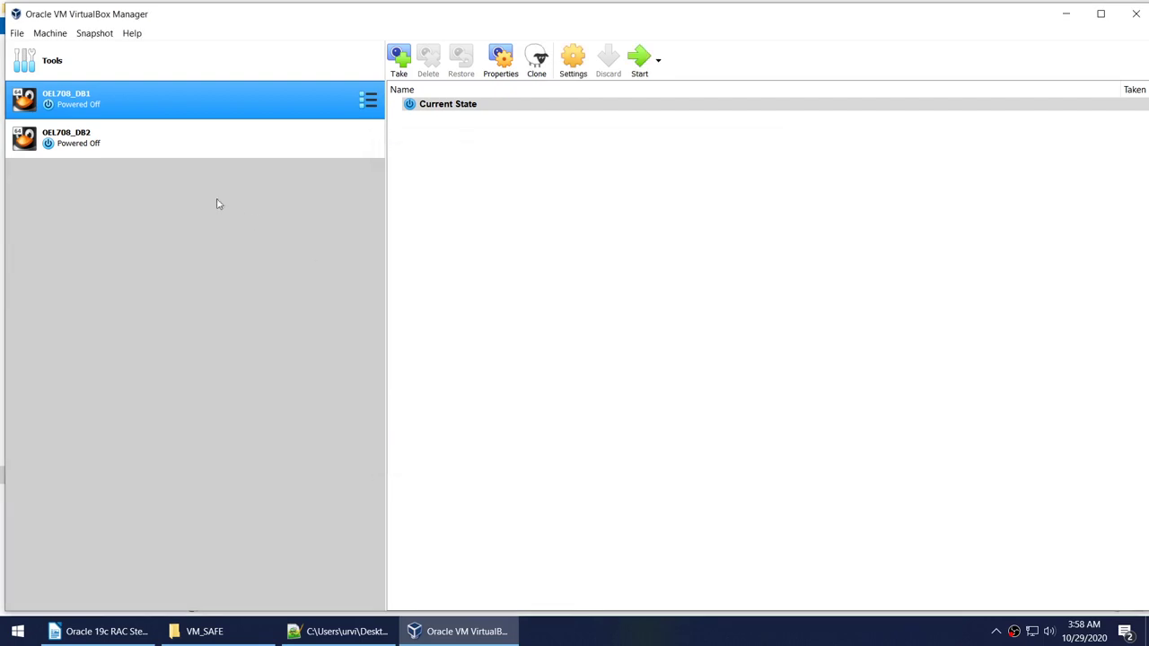
pyautogui.click(182, 154)
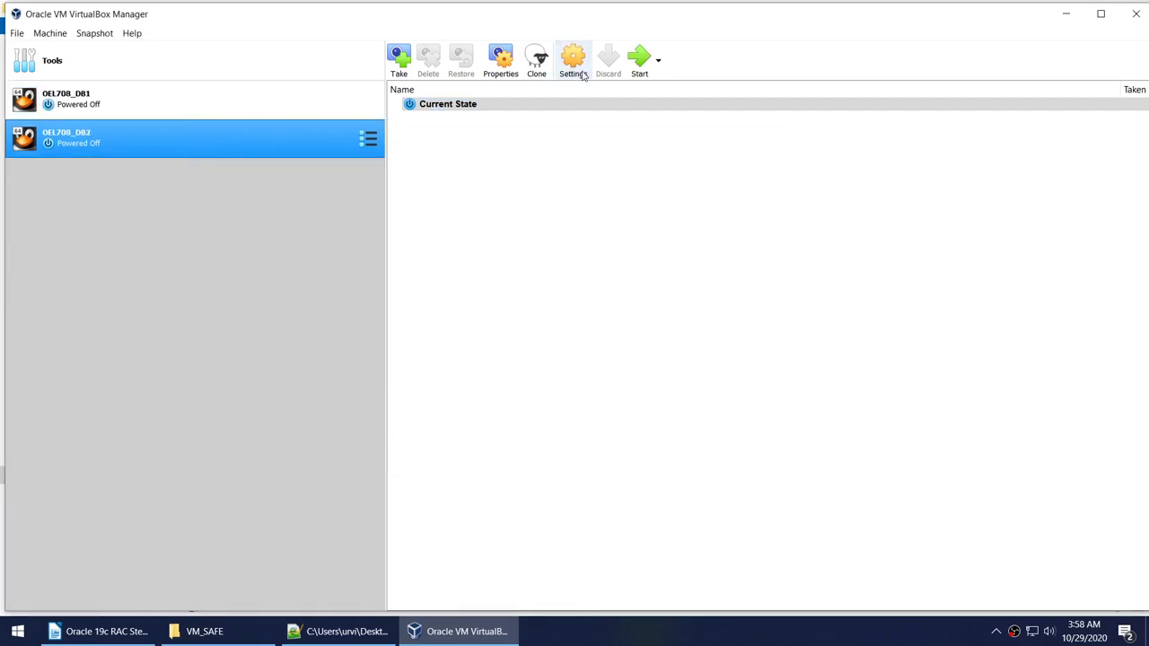
# Attach the existing ASM-disk1.vdi to OEL708_DB2's SATA controller.
pyautogui.click(574, 63)
pyautogui.click(421, 246)
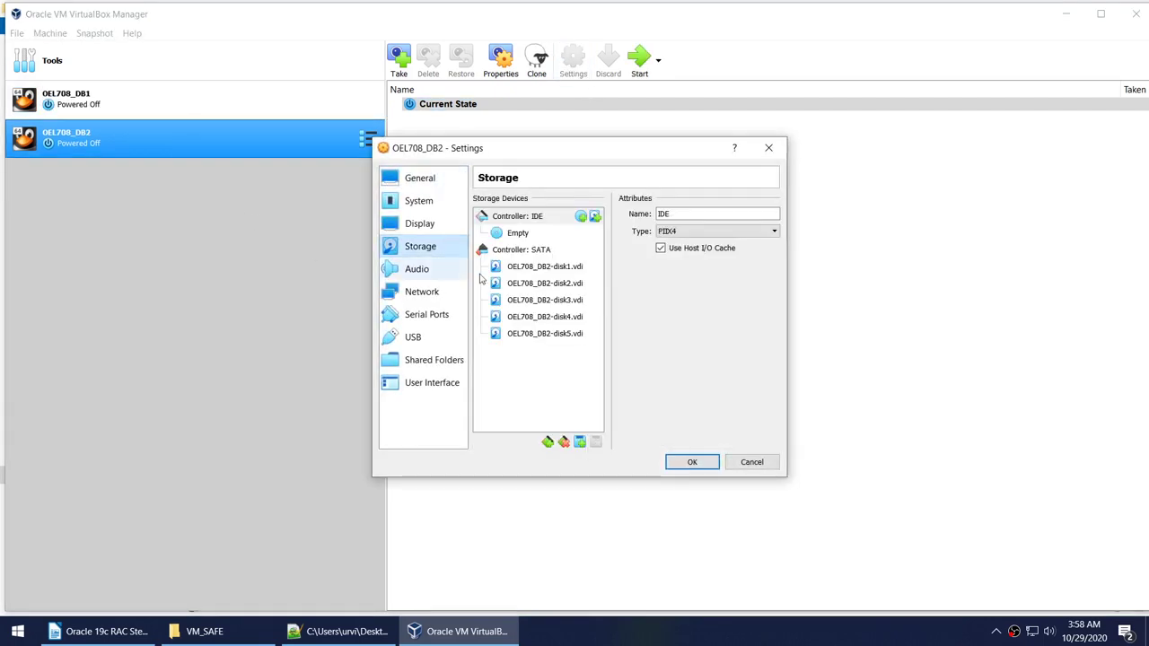
pyautogui.rightClick(549, 254)
pyautogui.click(575, 273)
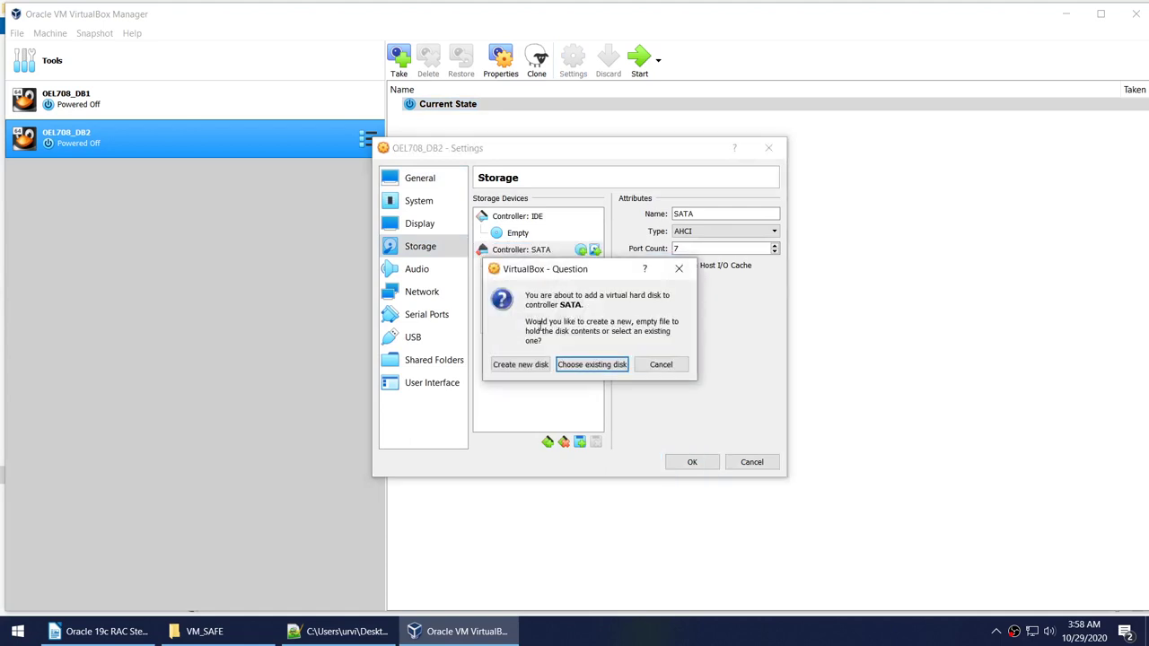
pyautogui.click(590, 365)
pyautogui.click(459, 314)
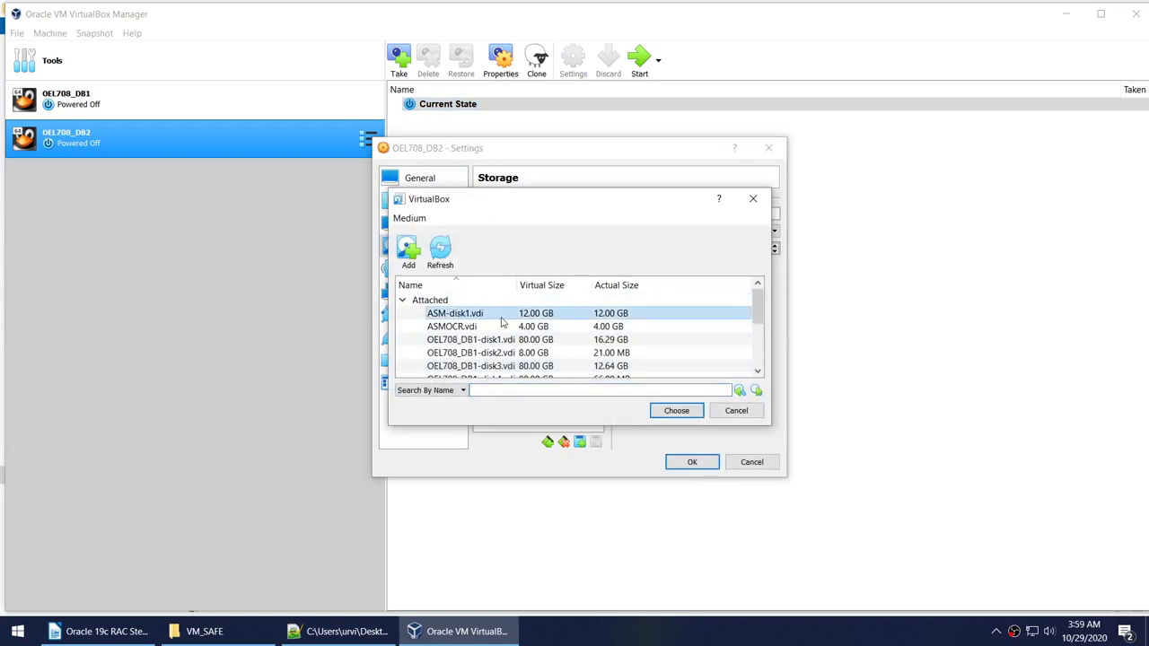
pyautogui.click(677, 410)
# Attach the existing ASMOCR.vdi as well, check both disks, and save OEL708_DB2's settings.
pyautogui.rightClick(542, 256)
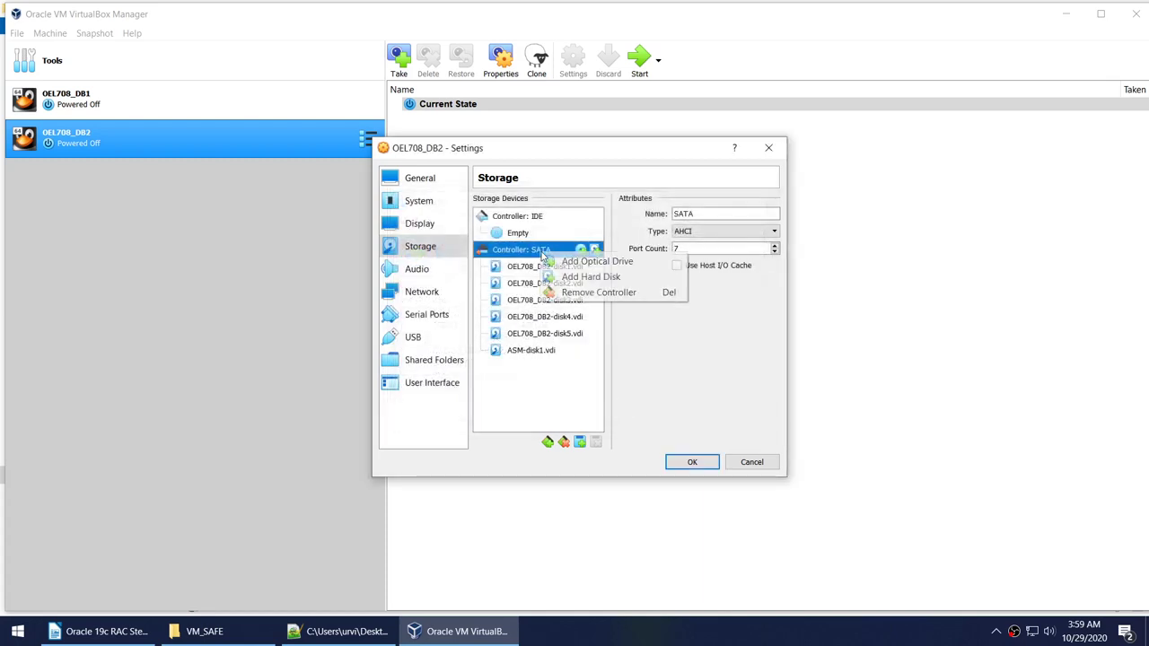
pyautogui.click(590, 277)
pyautogui.click(592, 363)
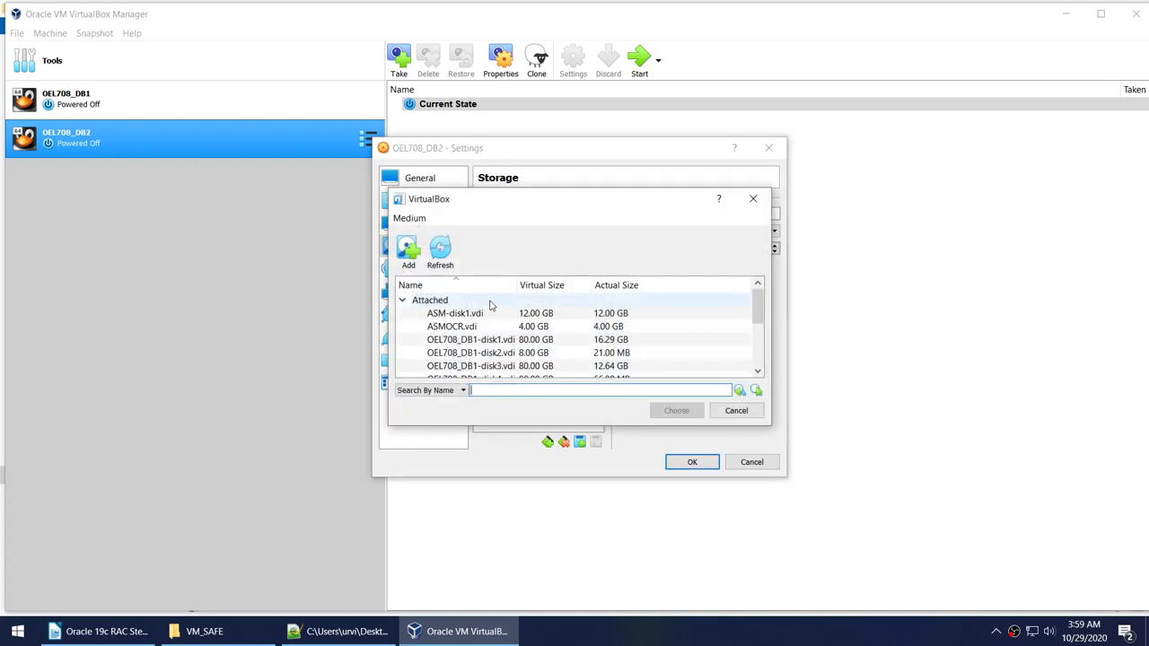
pyautogui.click(482, 313)
pyautogui.click(469, 326)
pyautogui.click(677, 411)
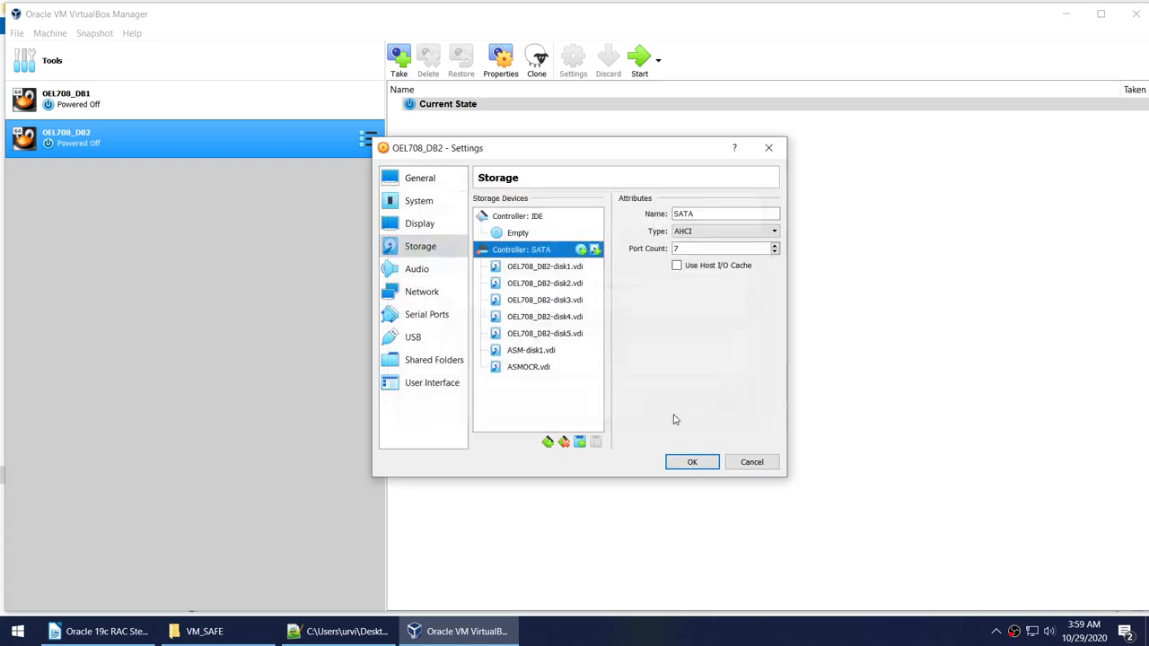
pyautogui.click(530, 353)
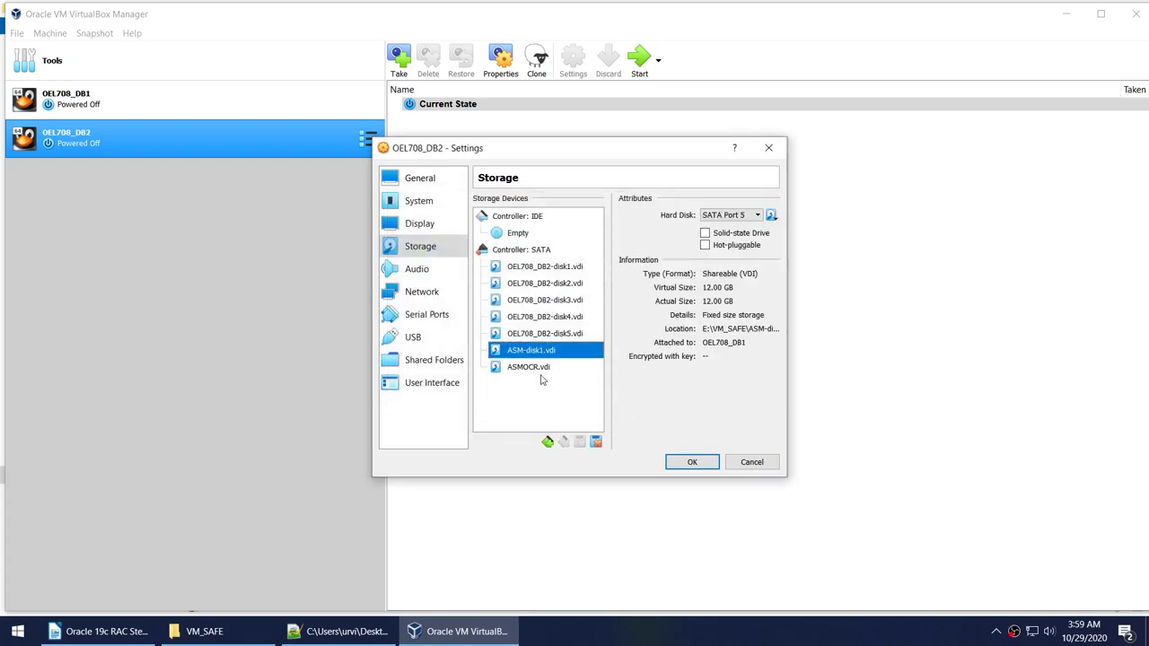
pyautogui.click(538, 368)
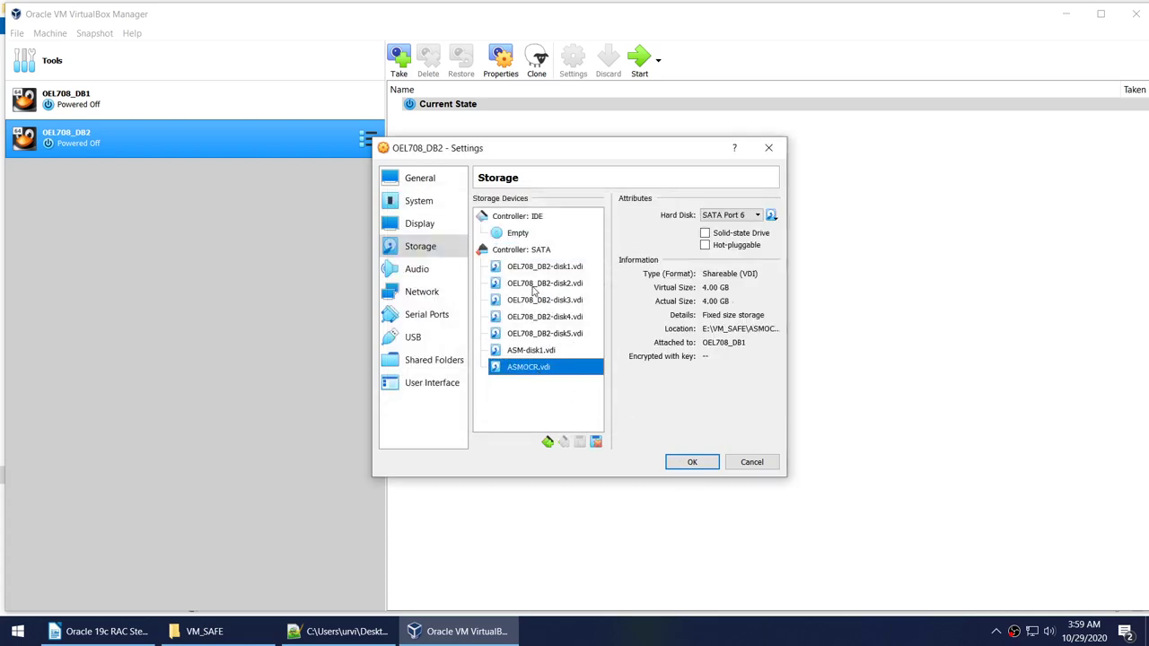
pyautogui.click(682, 464)
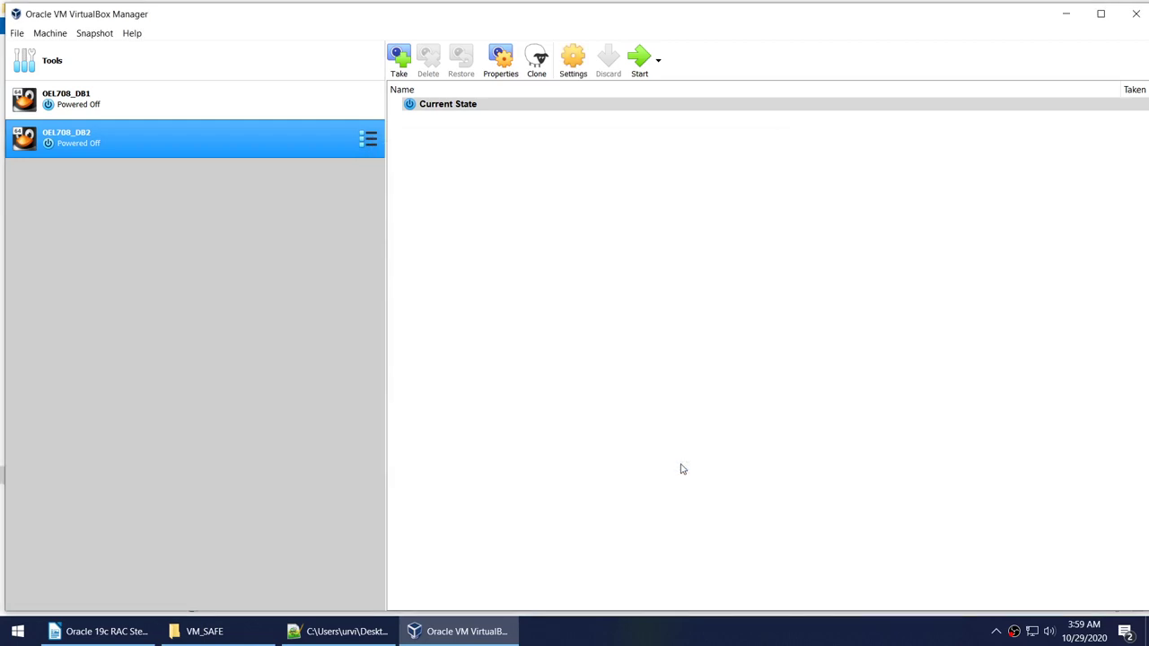
# Select the OEL708_DB1 machine and boot it to the Oracle Linux login screen.
pyautogui.click(157, 101)
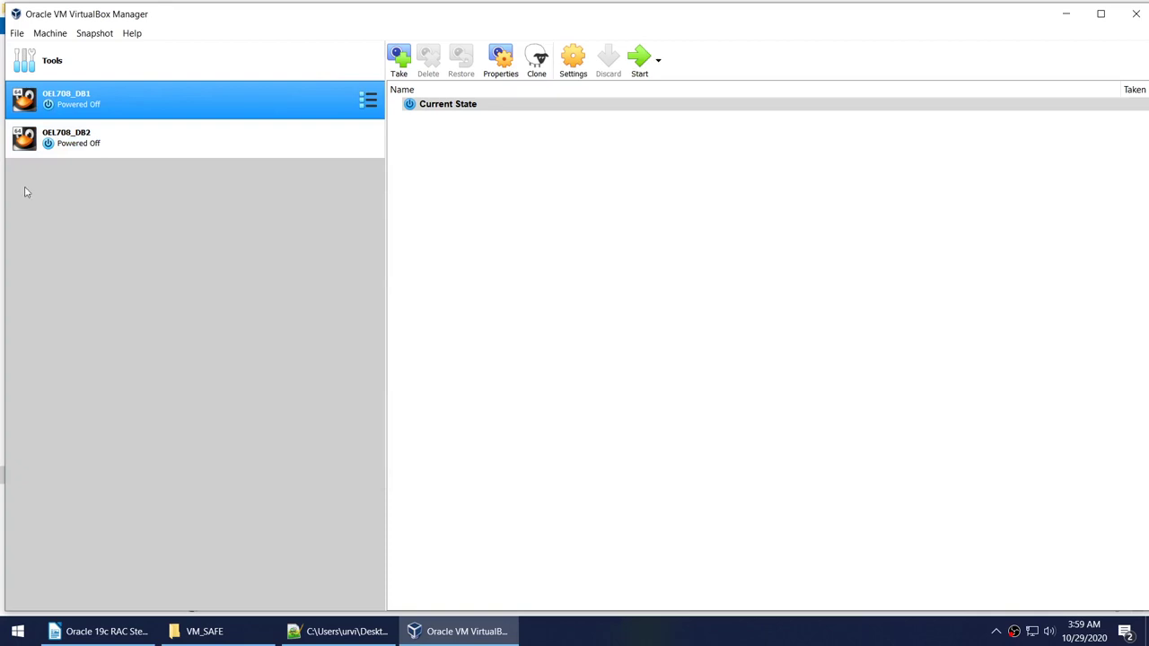
pyautogui.click(639, 70)
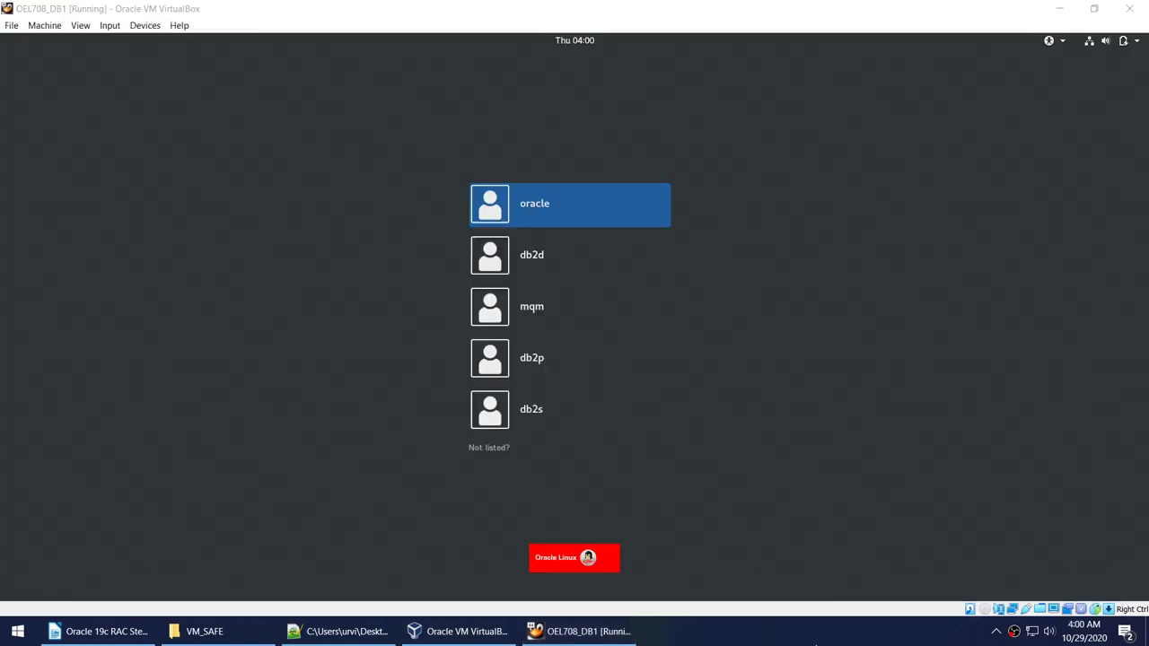
# Sign in to DB1 as root through 'Not listed?' instead of the oracle account.
pyautogui.click(515, 201)
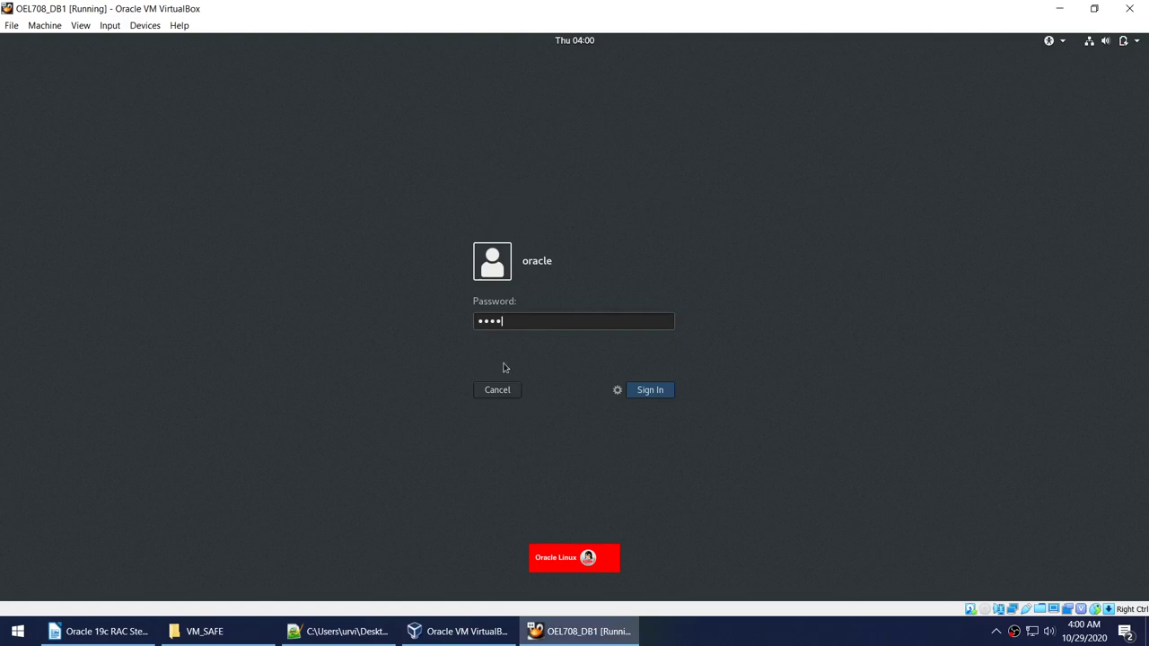
pyautogui.click(500, 391)
pyautogui.click(488, 448)
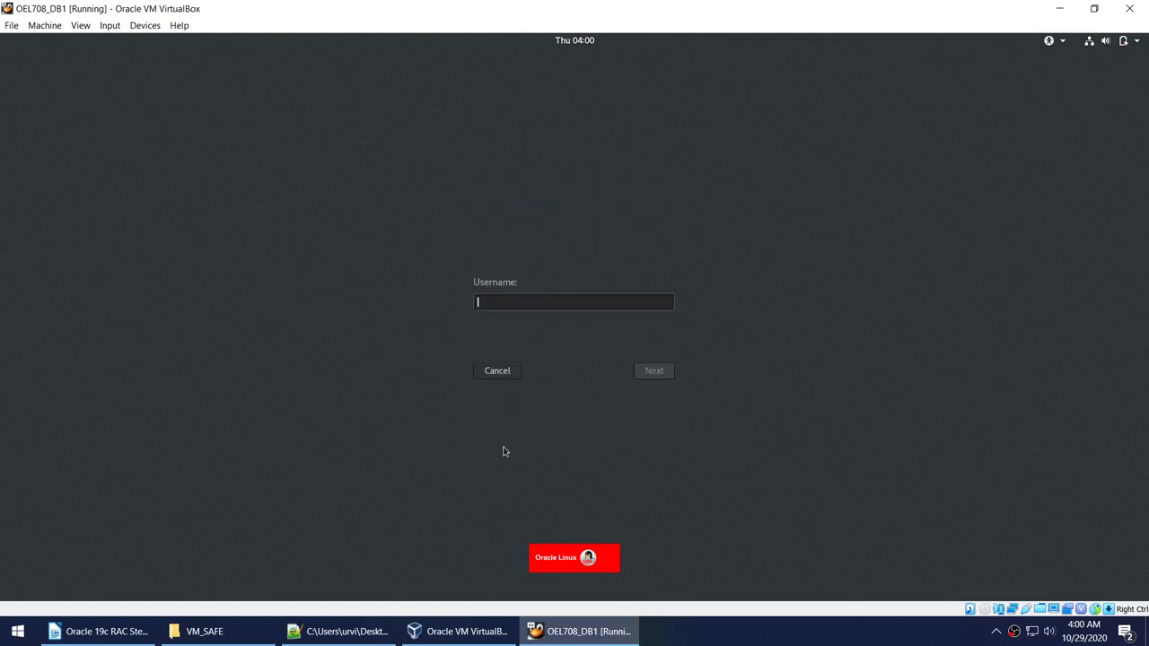
pyautogui.write('root')
pyautogui.press('Return')
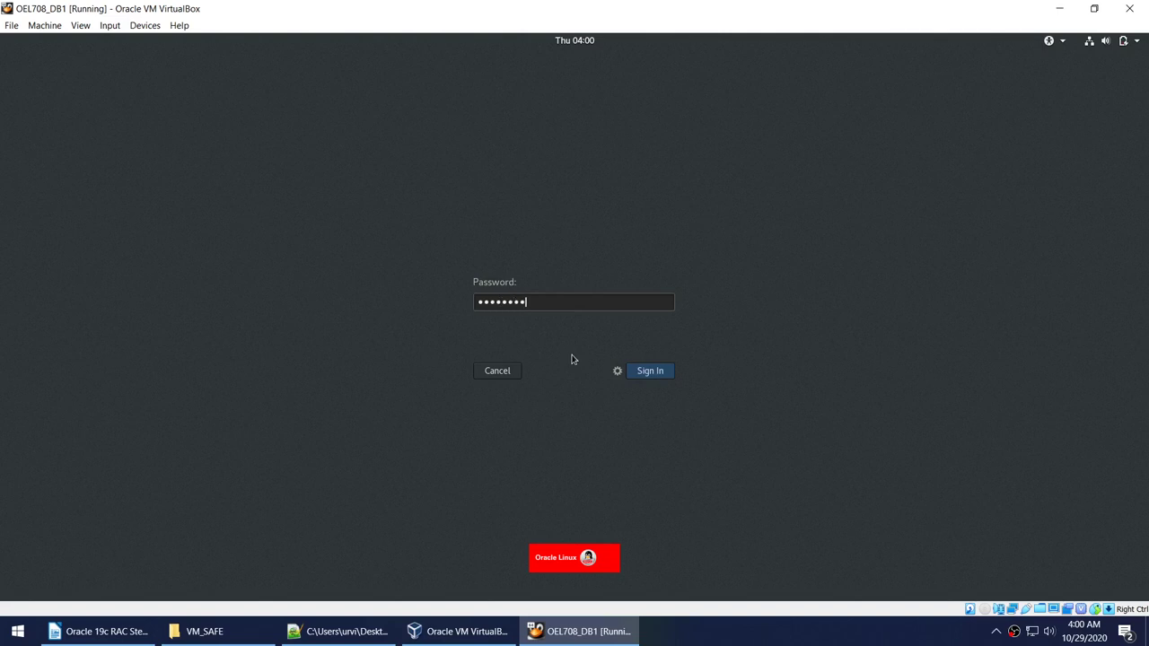
pyautogui.press('Return')
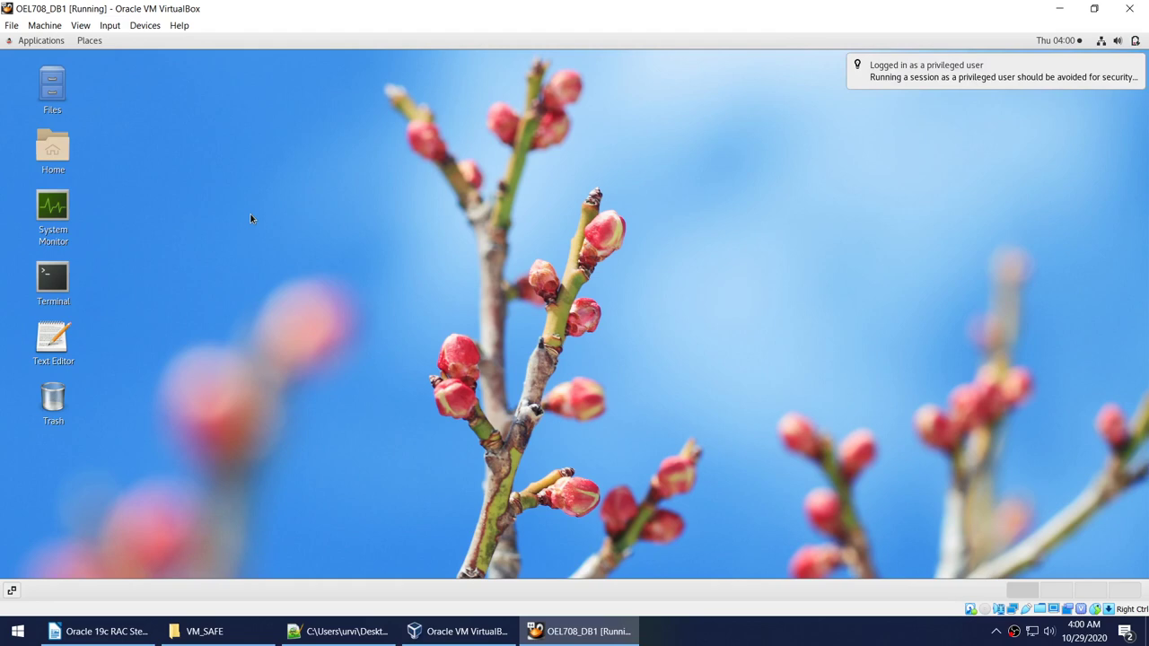
# Open a maximized terminal from the desktop menu and run fdisk -l.
pyautogui.rightClick(251, 218)
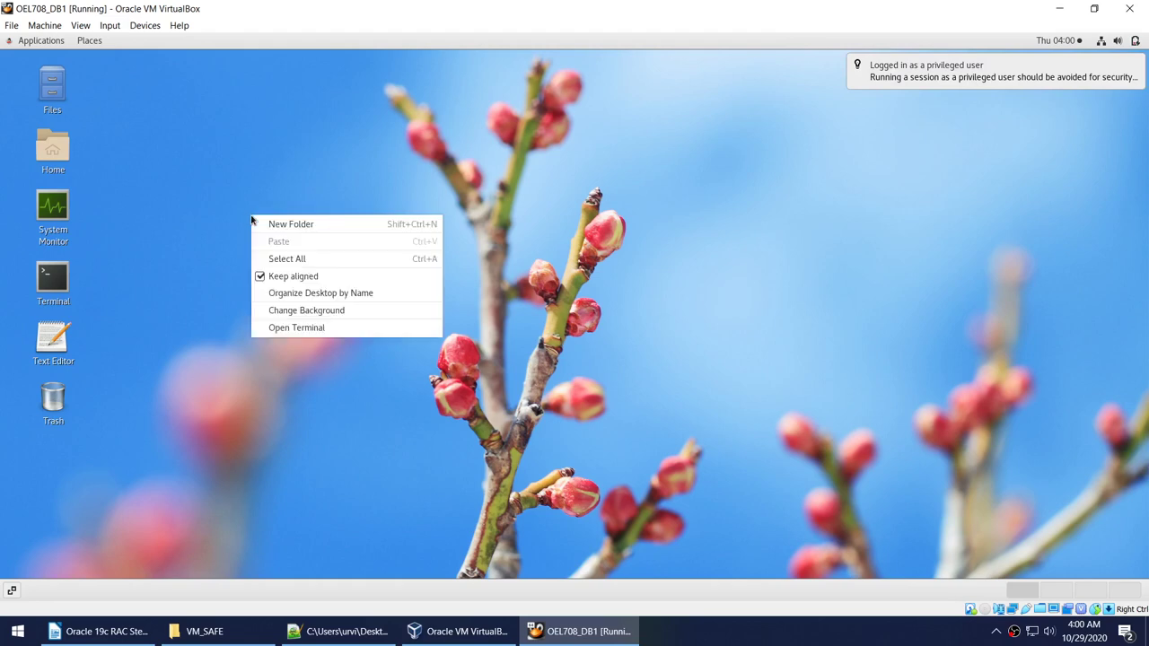
pyautogui.click(312, 328)
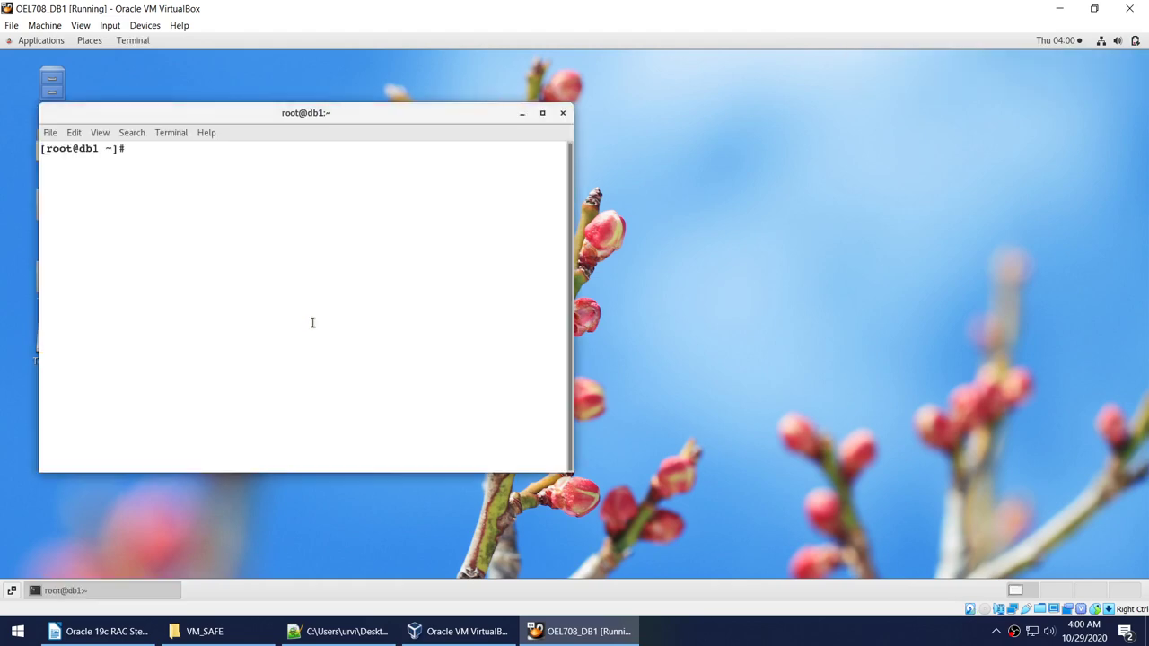
pyautogui.click(543, 113)
pyautogui.write('fd')
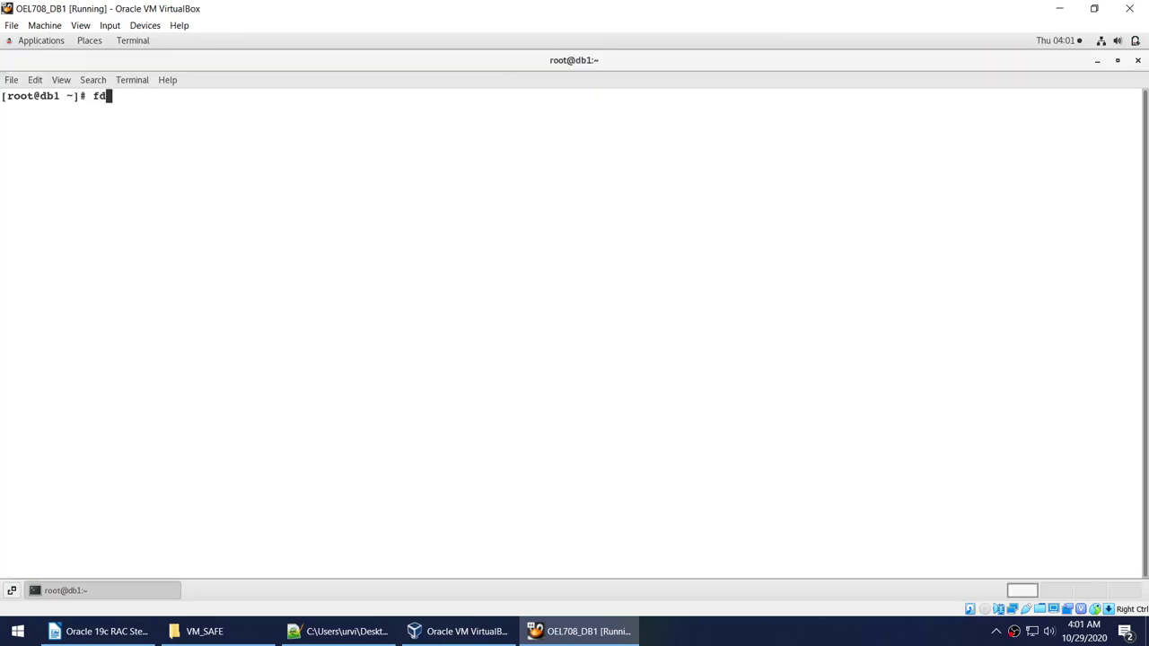
pyautogui.write('isk fdisk -l')
pyautogui.press('Return')
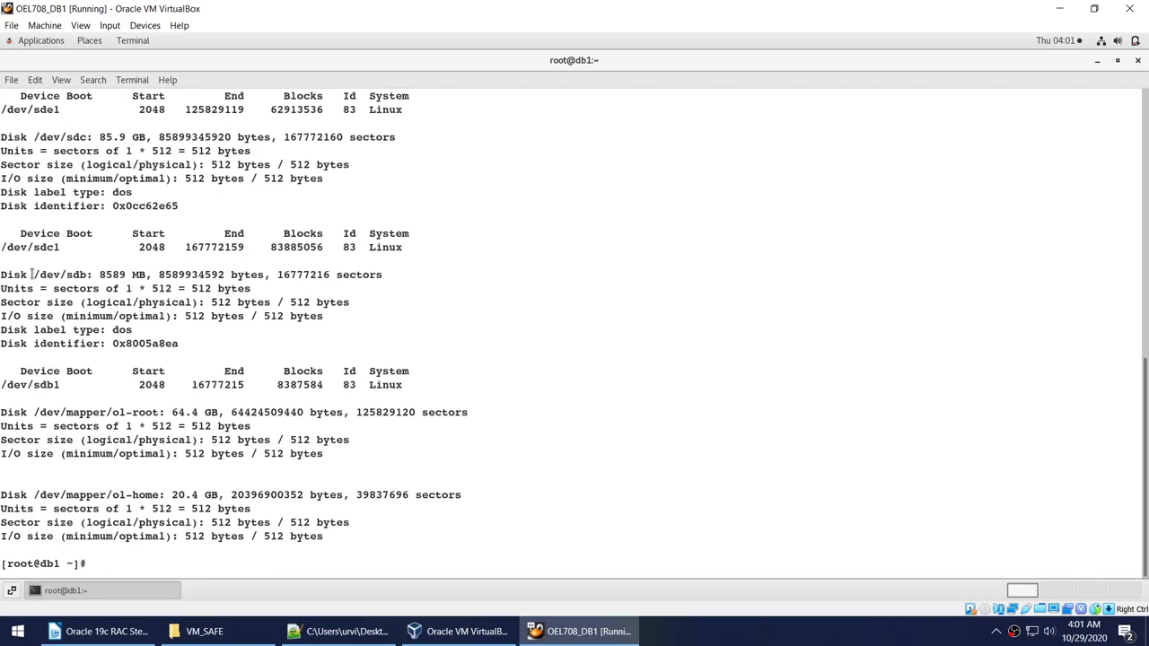
# Review the disk listing, highlighting the unpartitioned 12.9 GB /dev/sdf and 4294 MB /dev/sdg.
pyautogui.moveTo(3, 248); pyautogui.dragTo(198, 384)
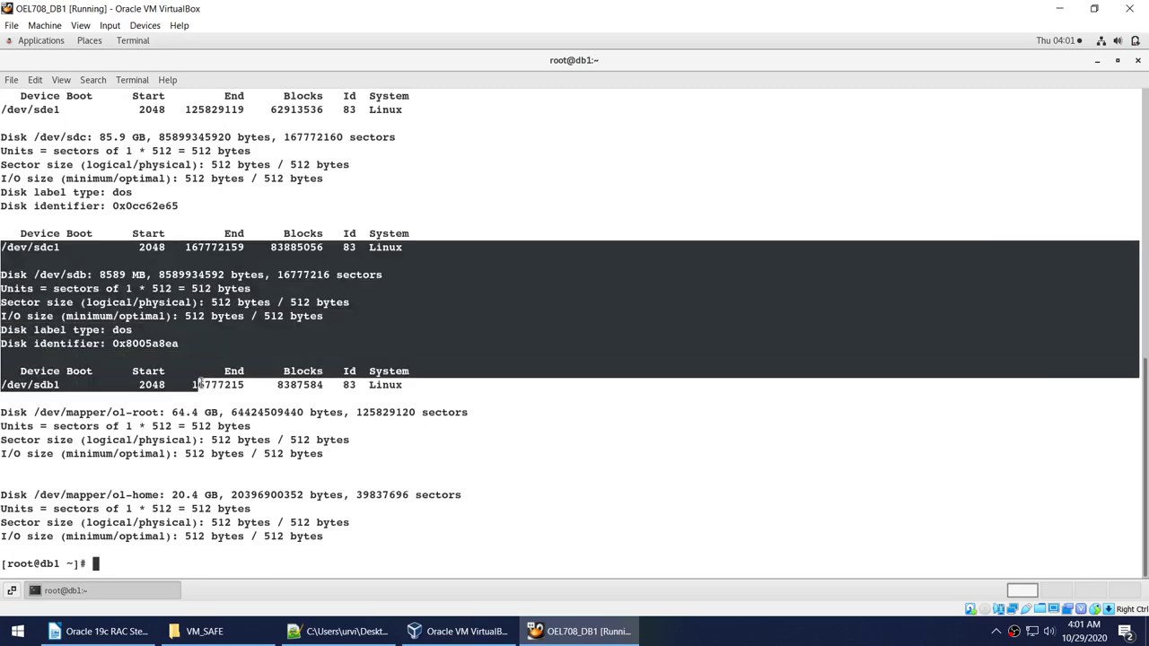
pyautogui.scroll(3, 201, 383)
pyautogui.scroll(5, 201, 384)
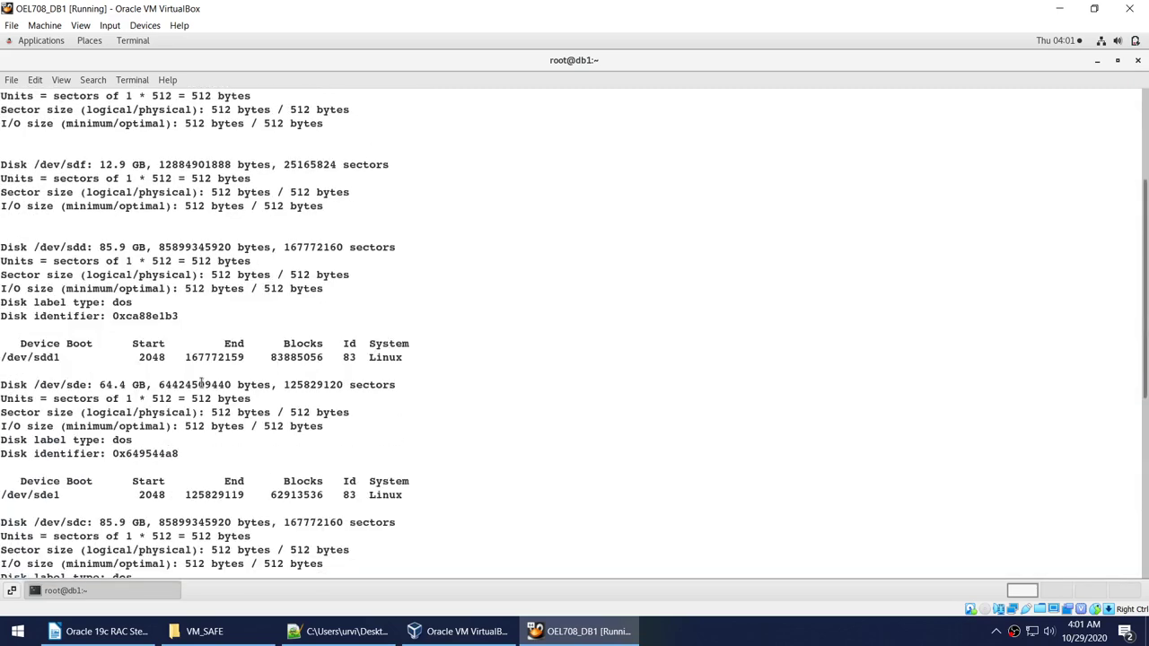
pyautogui.moveTo(3, 340); pyautogui.dragTo(195, 439)
pyautogui.moveTo(5, 476); pyautogui.dragTo(341, 560)
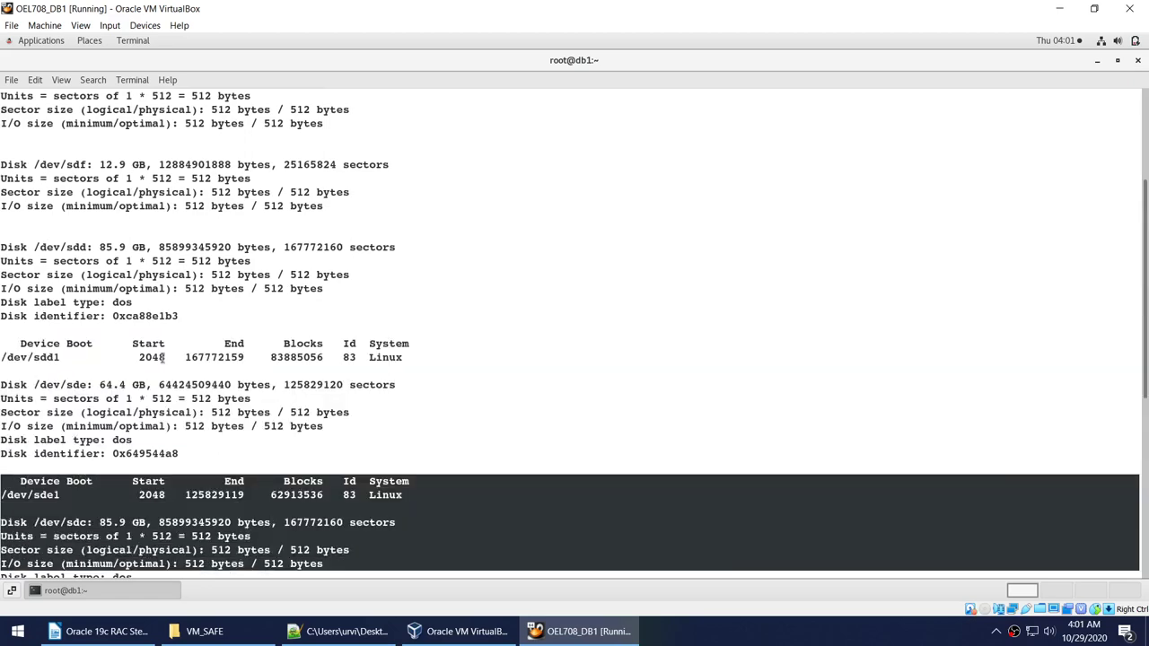
pyautogui.scroll(3, 163, 357)
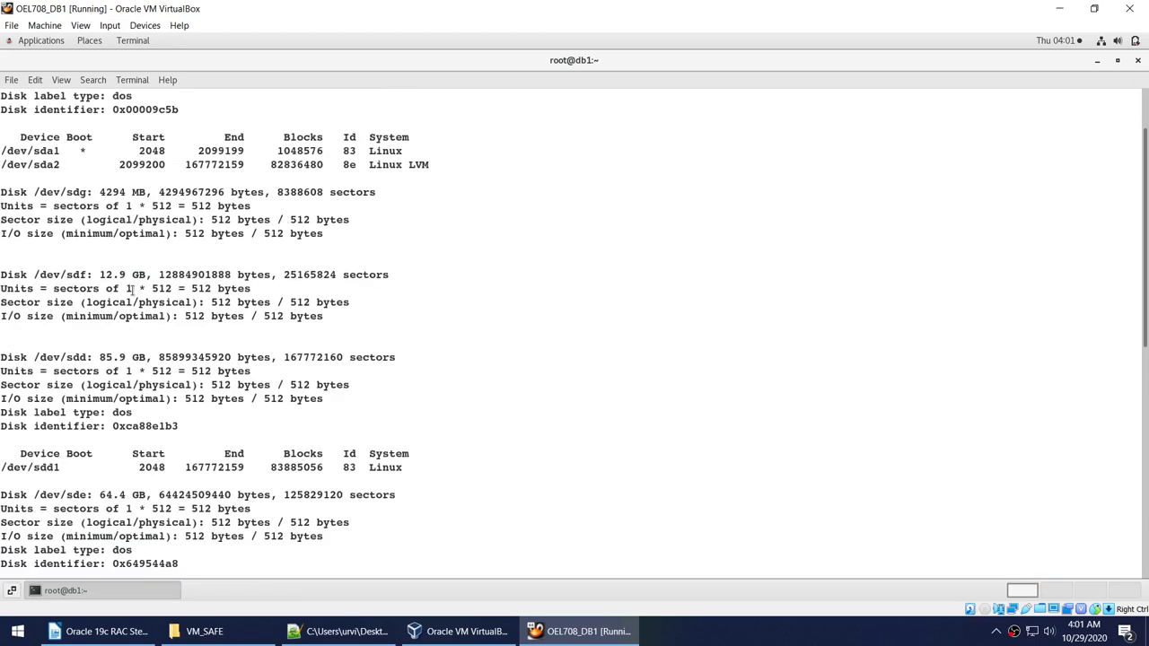
pyautogui.doubleClick(111, 277)
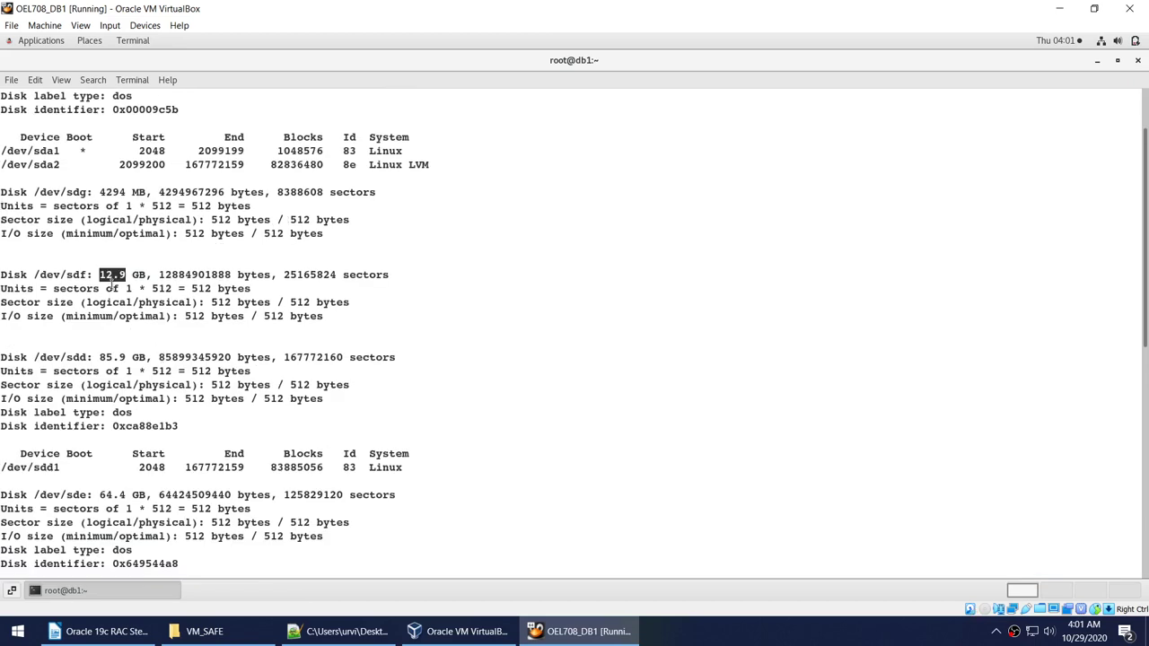
pyautogui.doubleClick(110, 192)
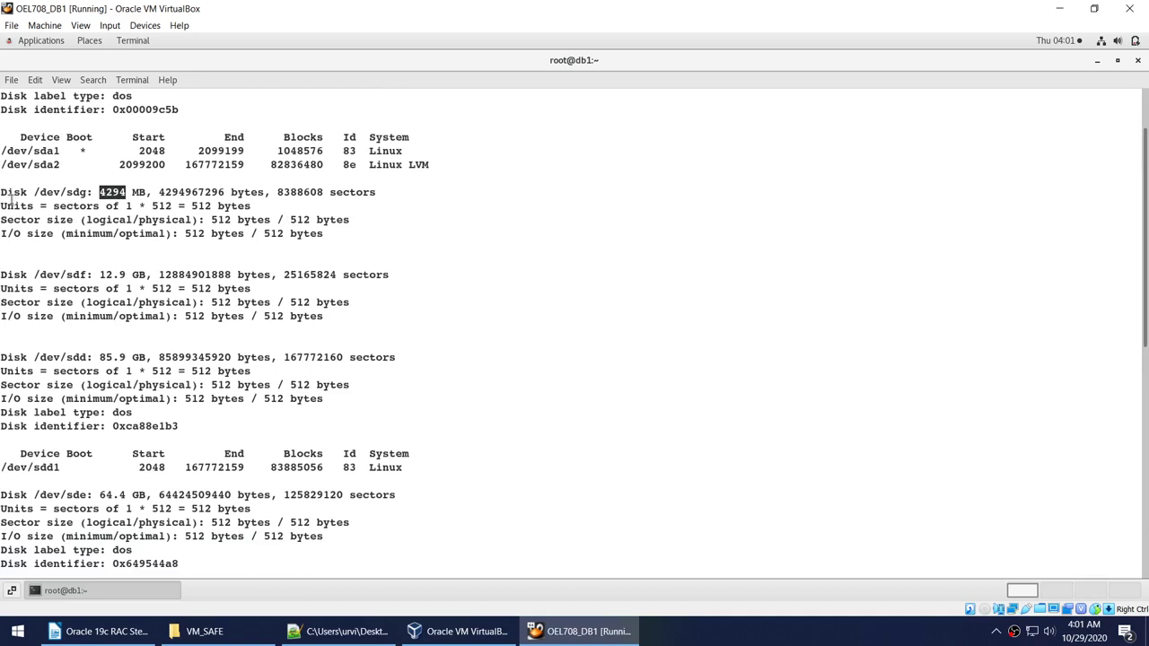
pyautogui.moveTo(2, 192); pyautogui.dragTo(343, 316)
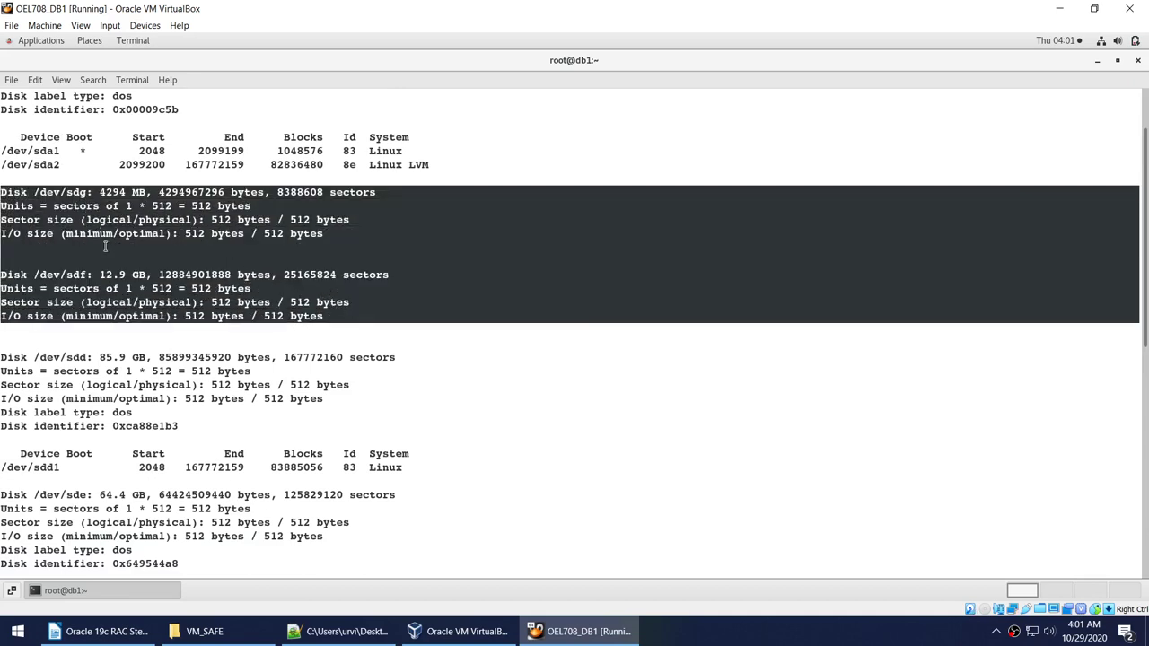
pyautogui.click(237, 289)
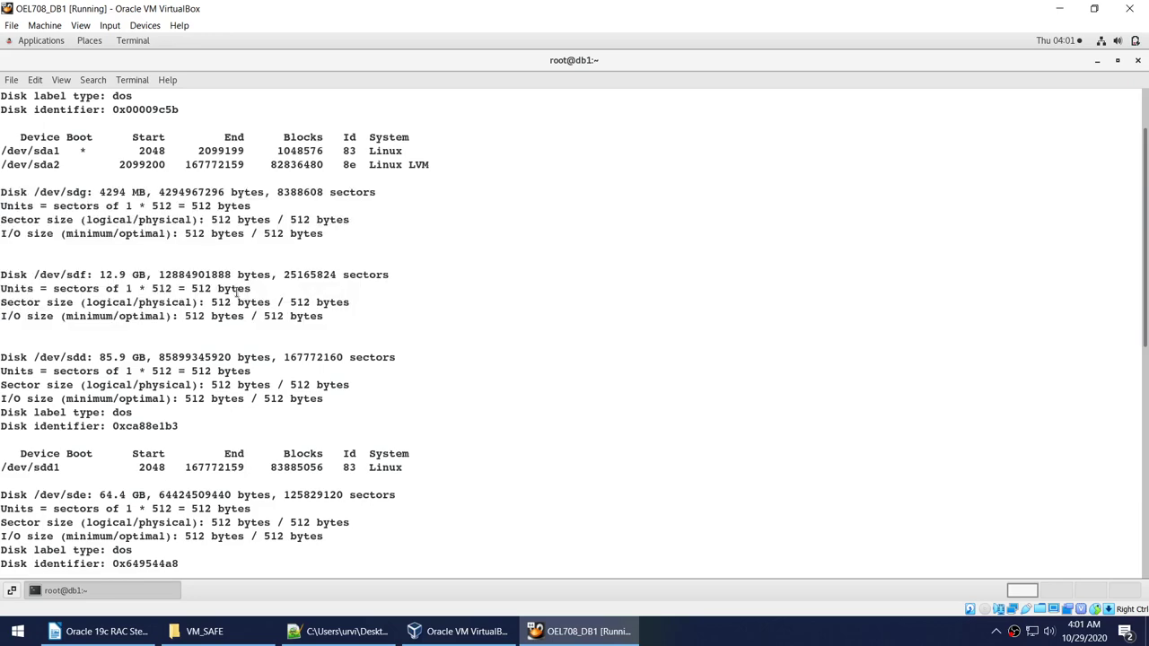
pyautogui.scroll(-12, 237, 289)
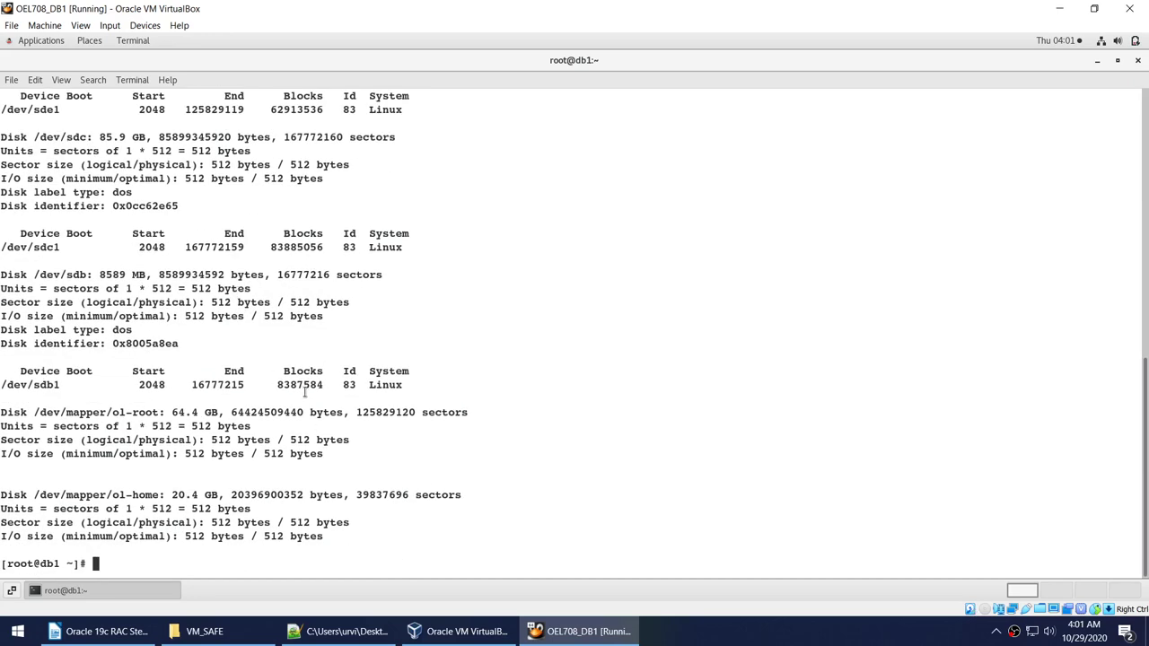
pyautogui.scroll(4, 304, 392)
pyautogui.scroll(-4, 301, 386)
# Scroll back to the /dev/sdf entry and select its disk name for copying.
pyautogui.write('fdisk ')
pyautogui.write('-l')
pyautogui.scroll(3, 192, 384)
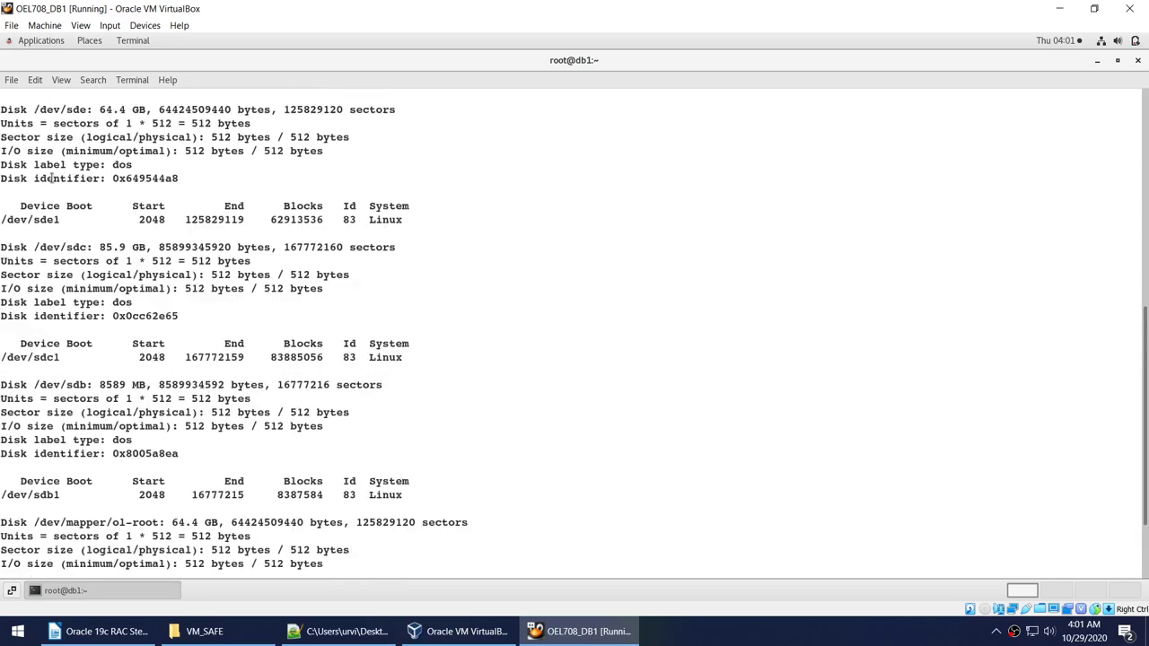
pyautogui.scroll(2, 60, 219)
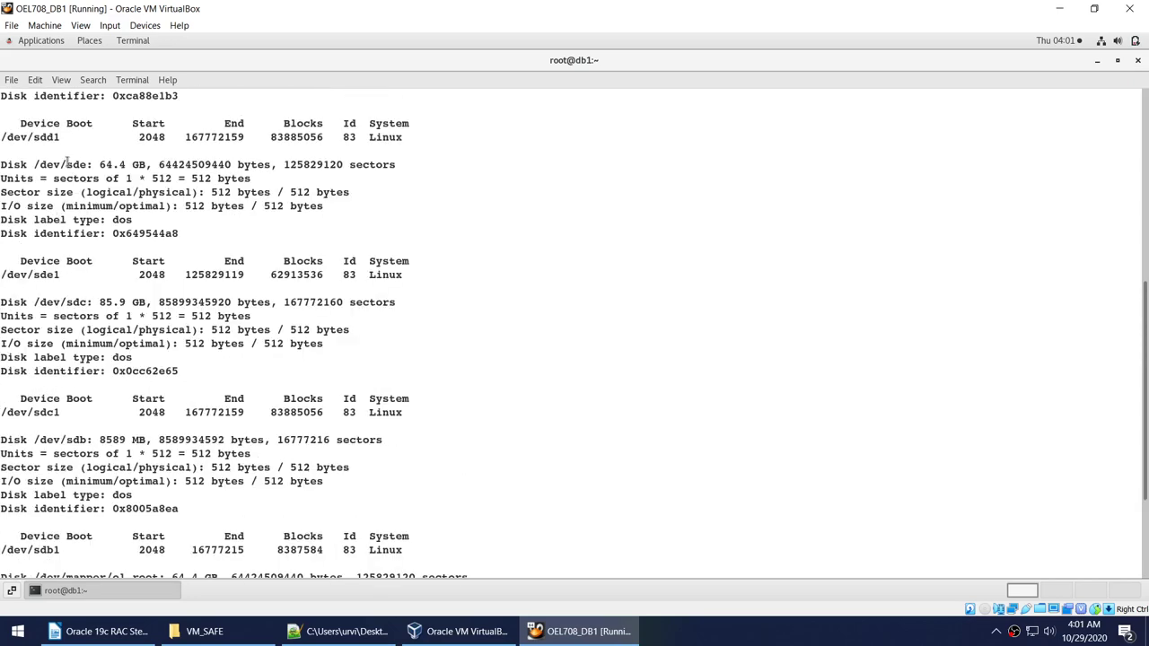
pyautogui.scroll(3, 68, 166)
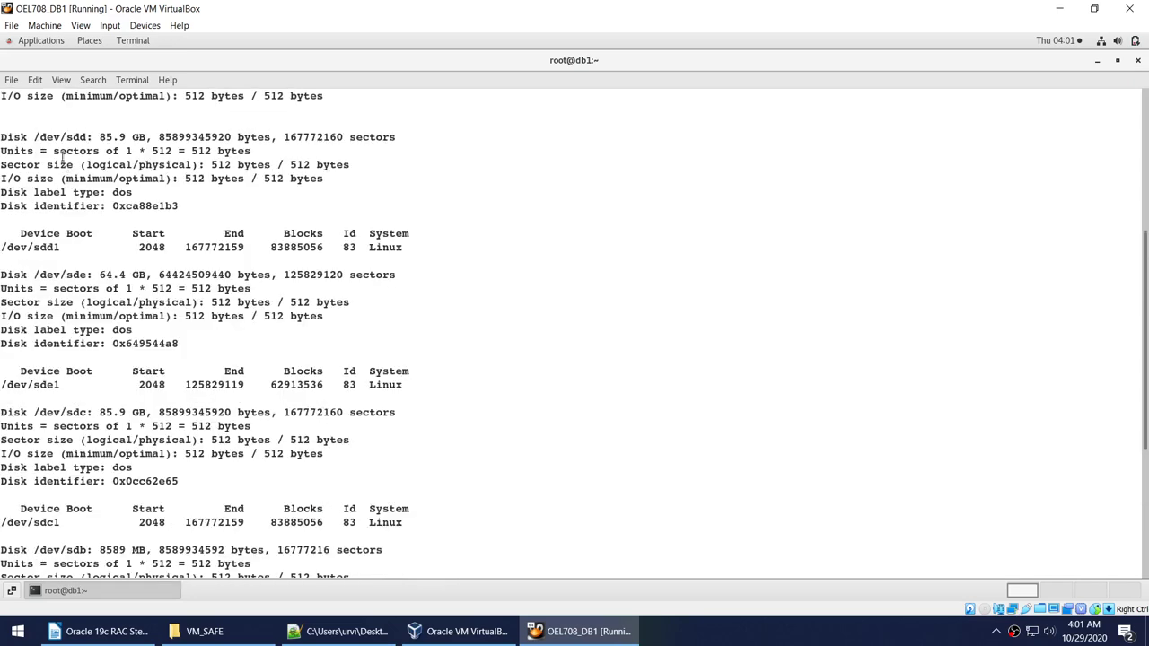
pyautogui.scroll(3, 77, 170)
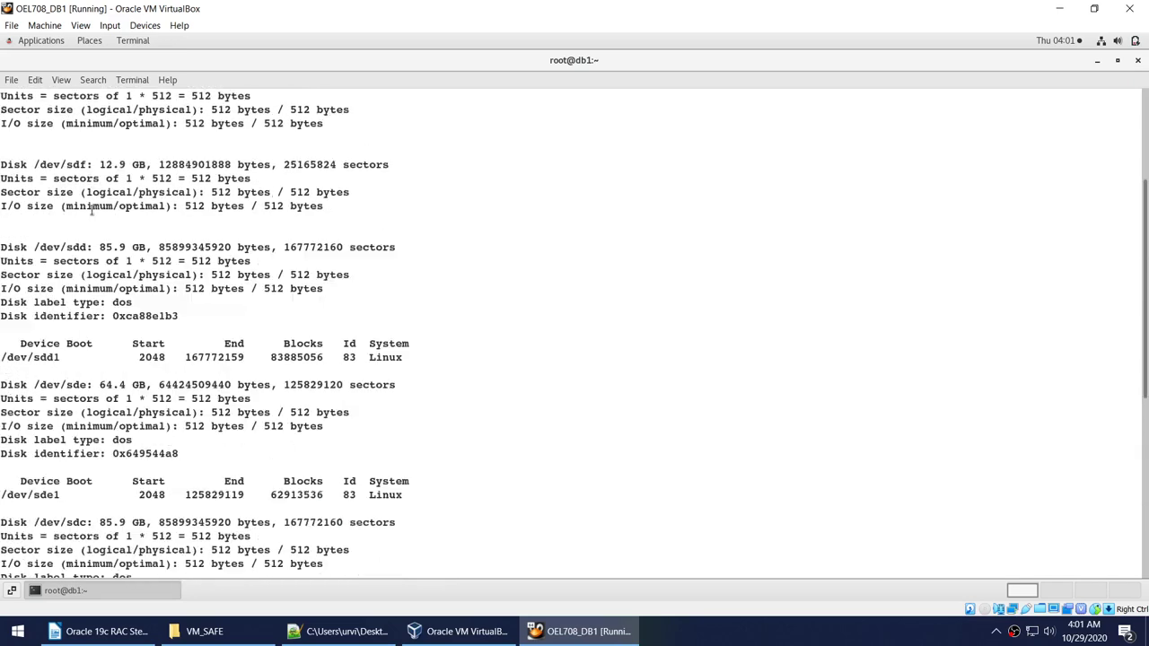
pyautogui.doubleClick(59, 166)
pyautogui.rightClick(58, 166)
# Copy the /dev/sdf name and launch fdisk /dev/sdf with it.
pyautogui.click(85, 170)
pyautogui.write('fdisk /')
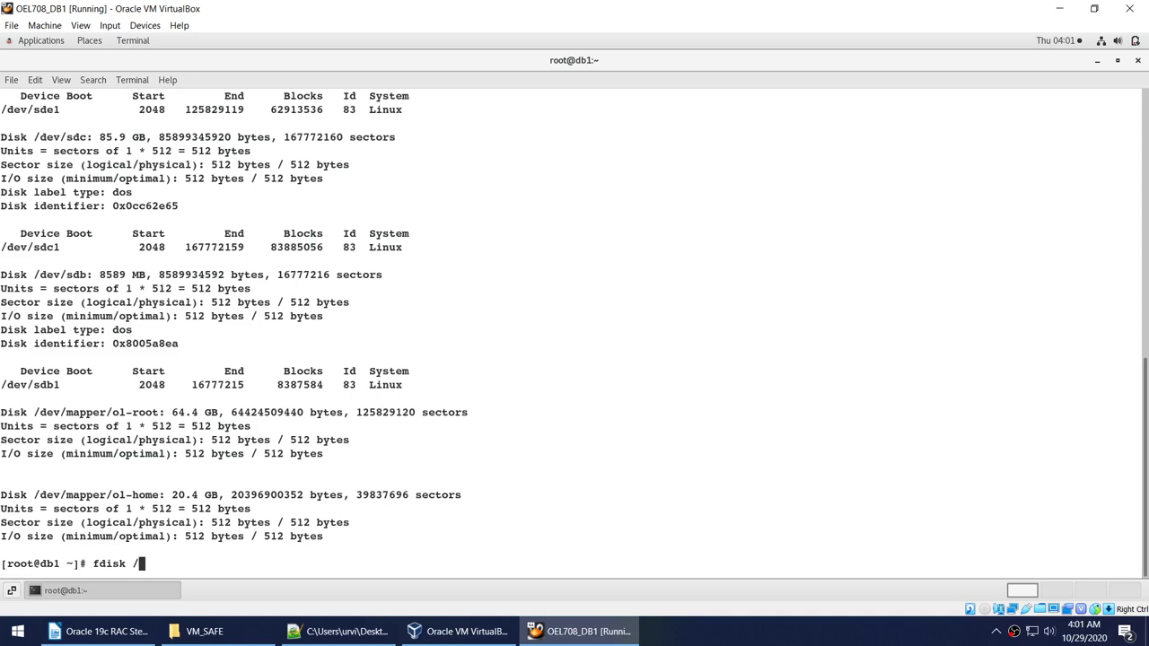
pyautogui.rightClick(415, 356)
pyautogui.click(440, 399)
pyautogui.press('Return')
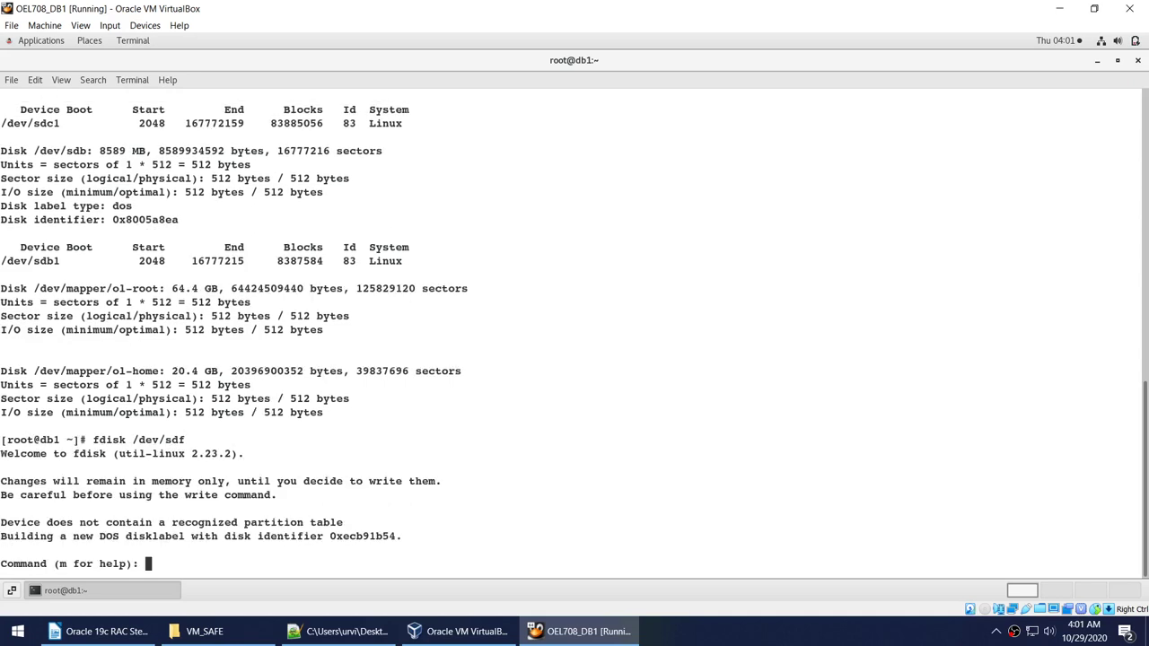
# Create primary partition 1 with default sectors and write the partition table.
pyautogui.write('n')
pyautogui.press('Return')
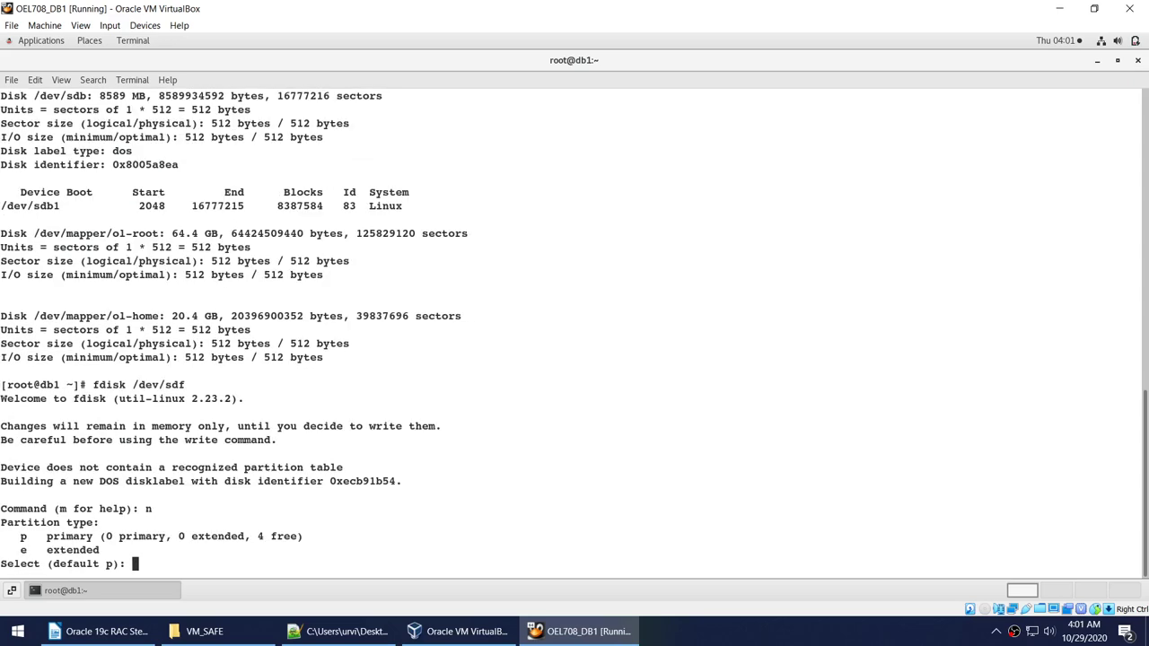
pyautogui.write('p')
pyautogui.press('Return')
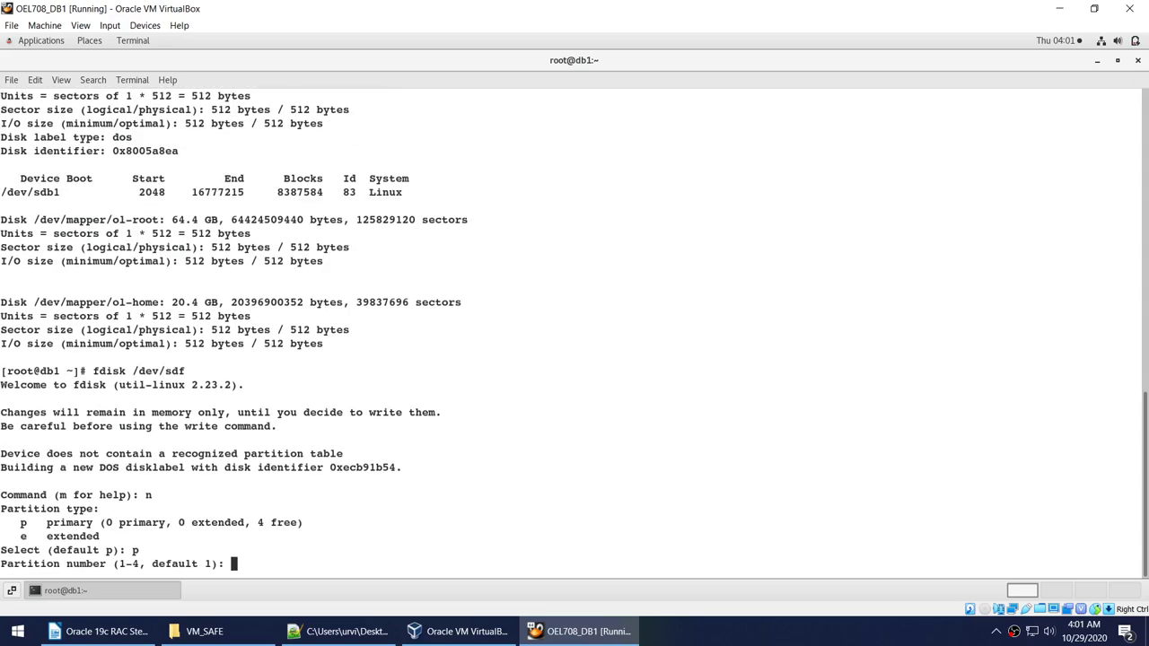
pyautogui.write('1')
pyautogui.press('Return')
pyautogui.press('Return')
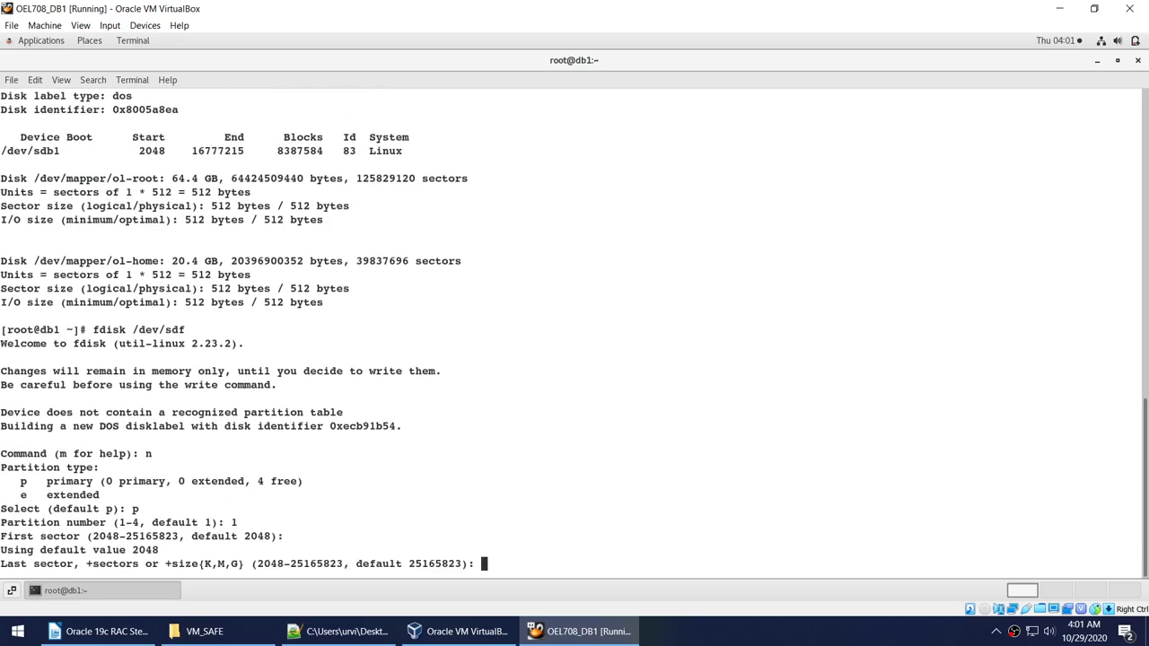
pyautogui.press('Return')
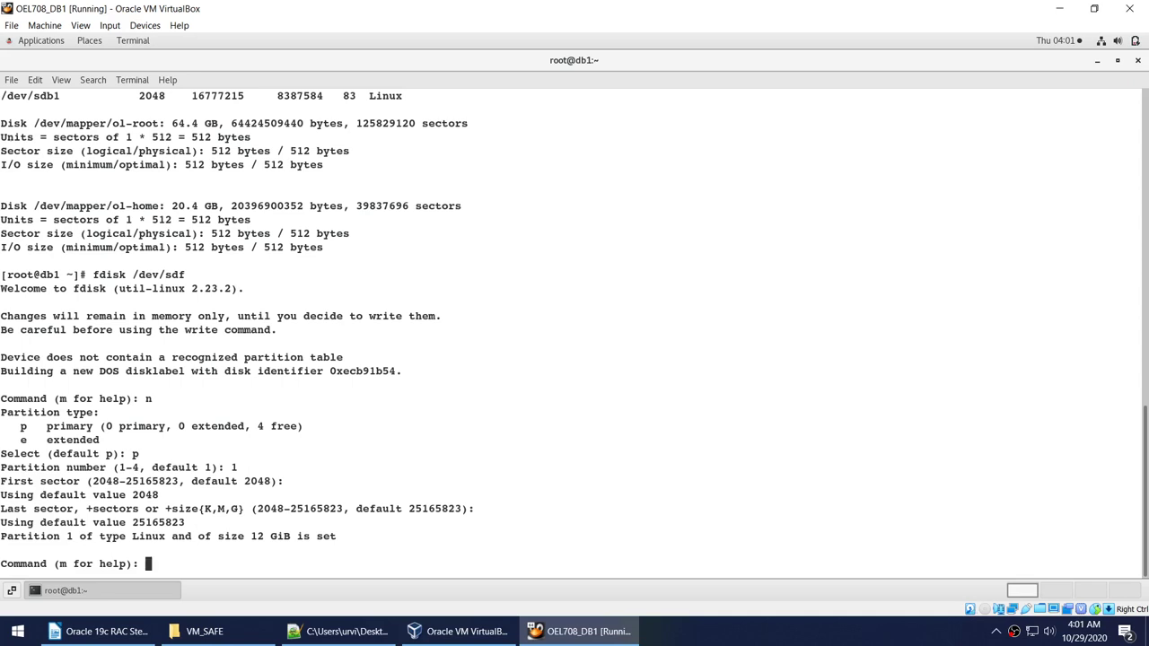
pyautogui.write('w')
pyautogui.press('Return')
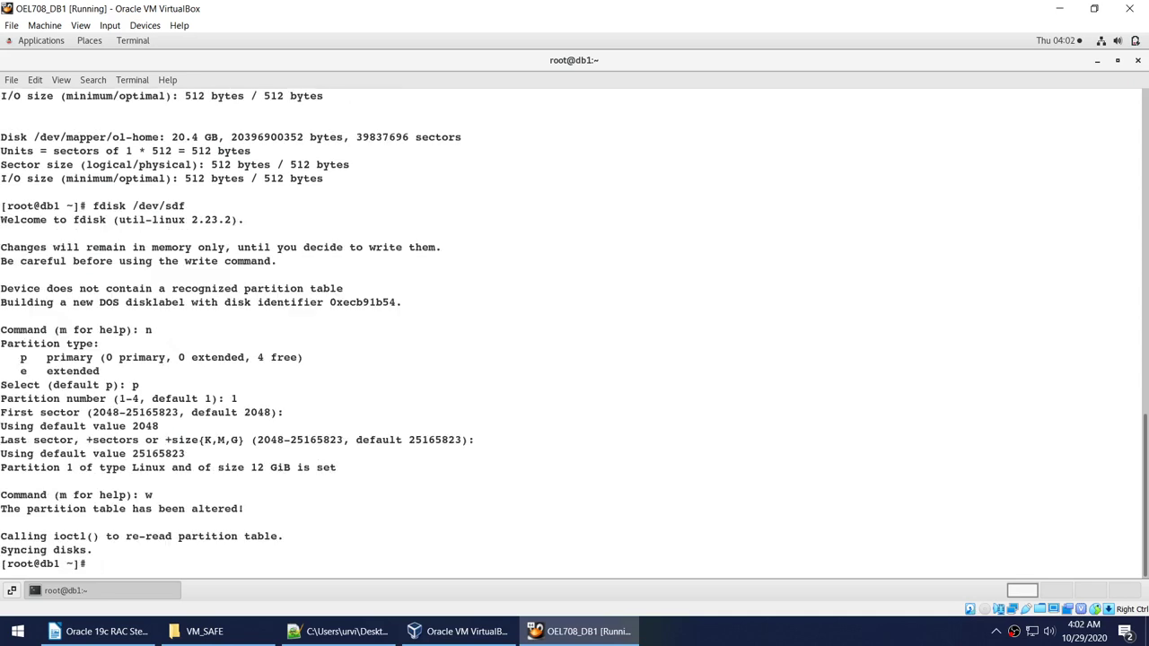
pyautogui.click(758, 641)
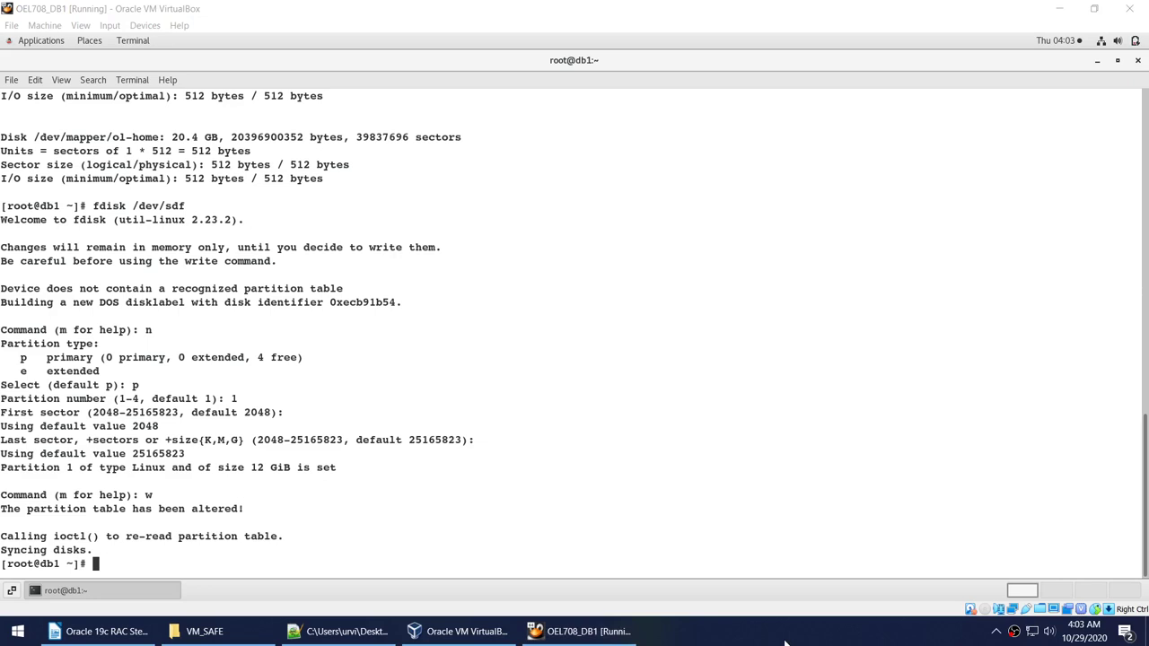
# Clear the terminal and start fdisk on /dev/sdg.
pyautogui.click(656, 511)
pyautogui.write('clear')
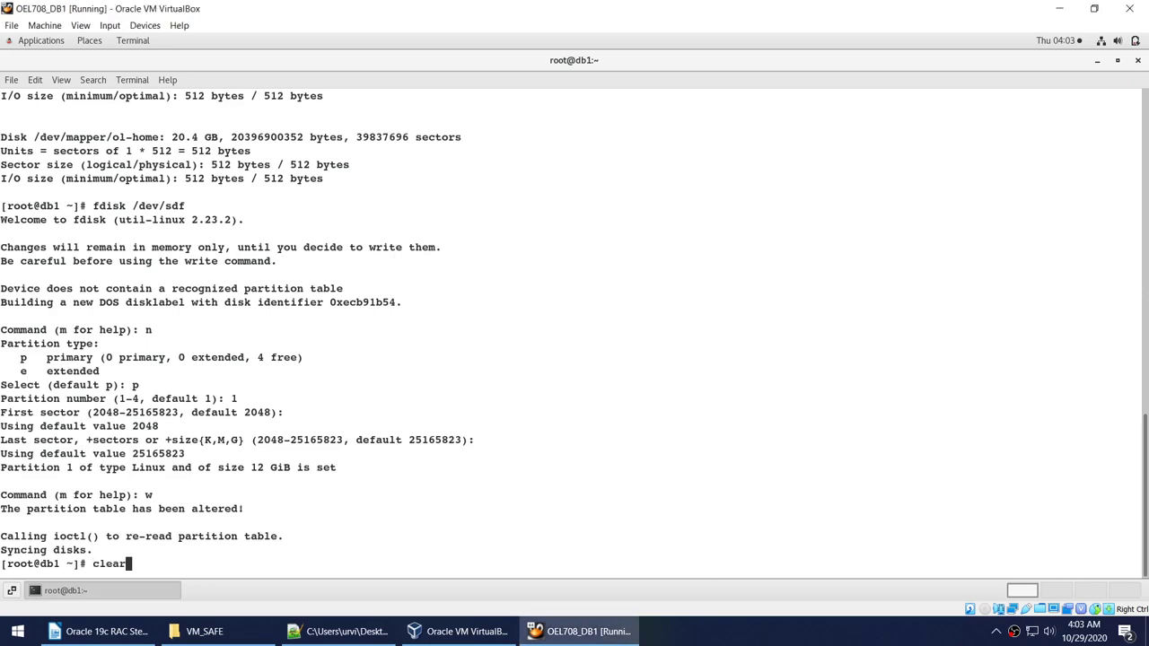
pyautogui.press('Return')
pyautogui.write('fdisk /dev/sdf')
pyautogui.press('BackSpace')
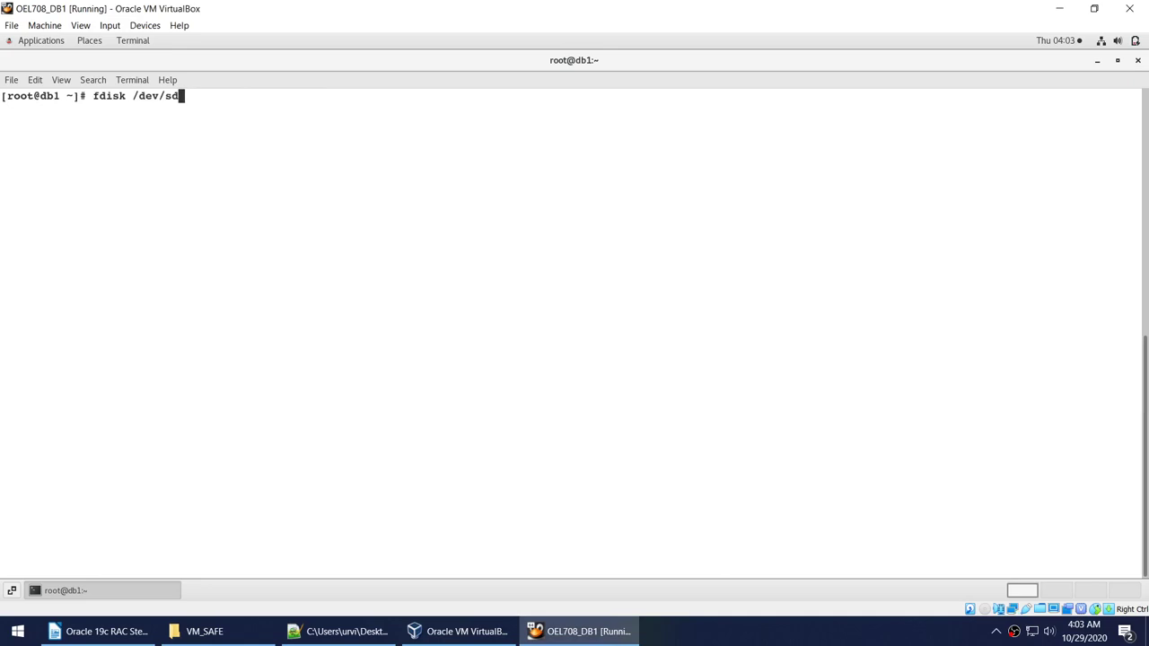
pyautogui.write('g')
pyautogui.press('Return')
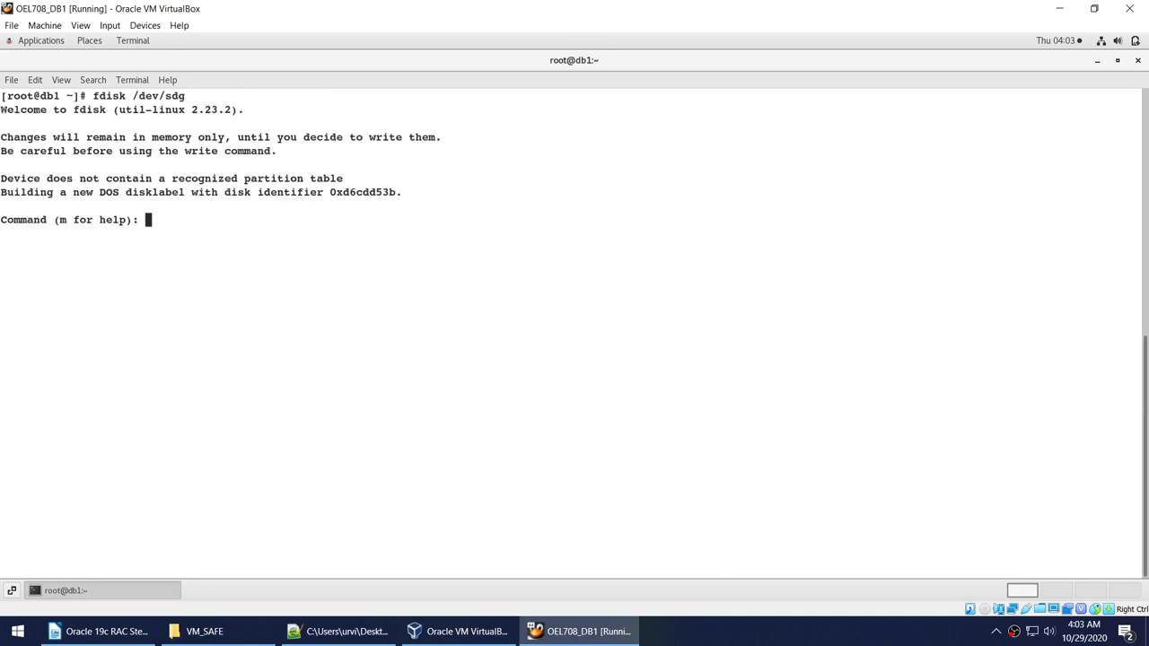
# Create primary partition 1 spanning the whole of /dev/sdg and write the table.
pyautogui.write('n')
pyautogui.press('Return')
pyautogui.write('p')
pyautogui.press('Return')
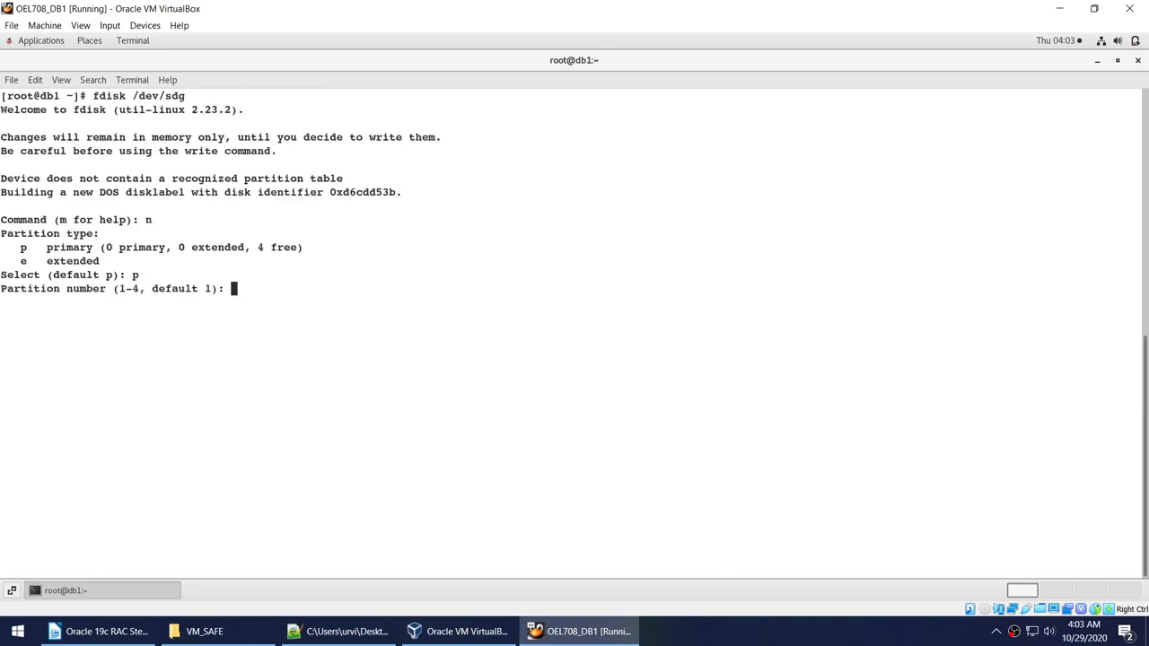
pyautogui.write('1')
pyautogui.press('Return')
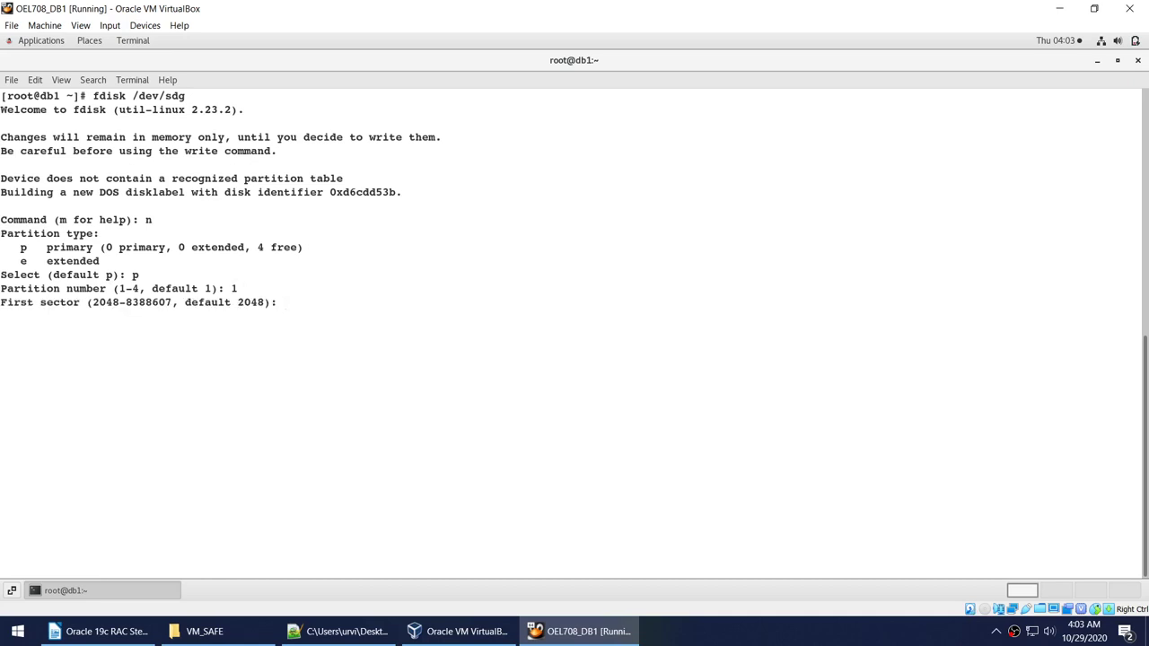
pyautogui.press('Return')
pyautogui.press('Return')
pyautogui.write('w')
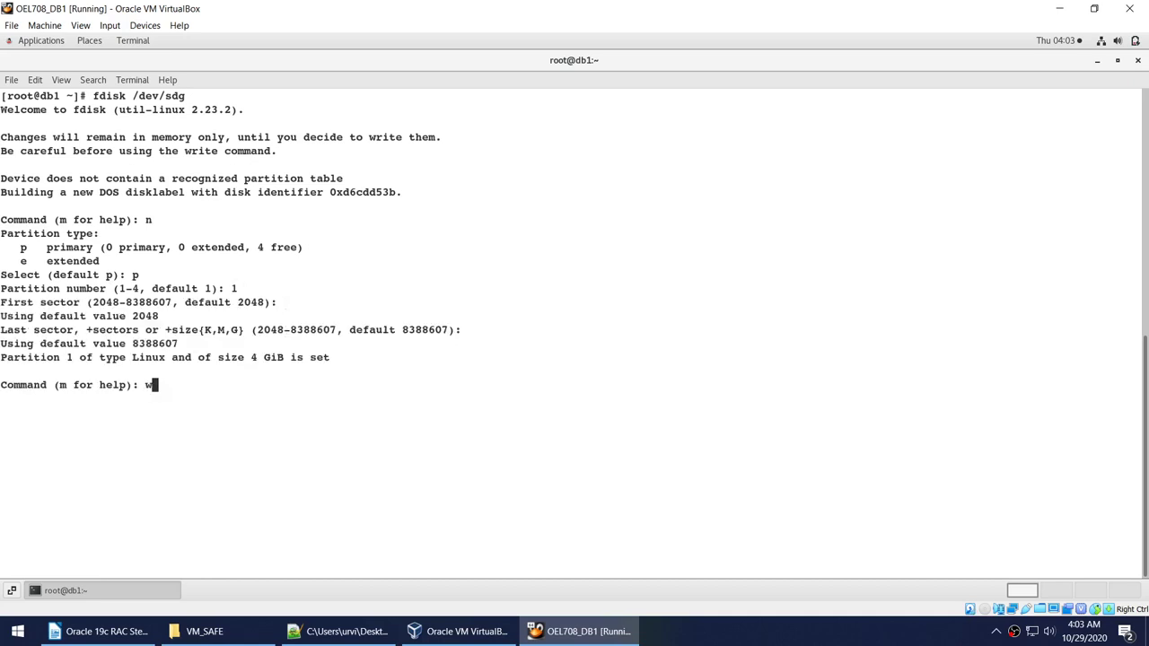
pyautogui.press('Return')
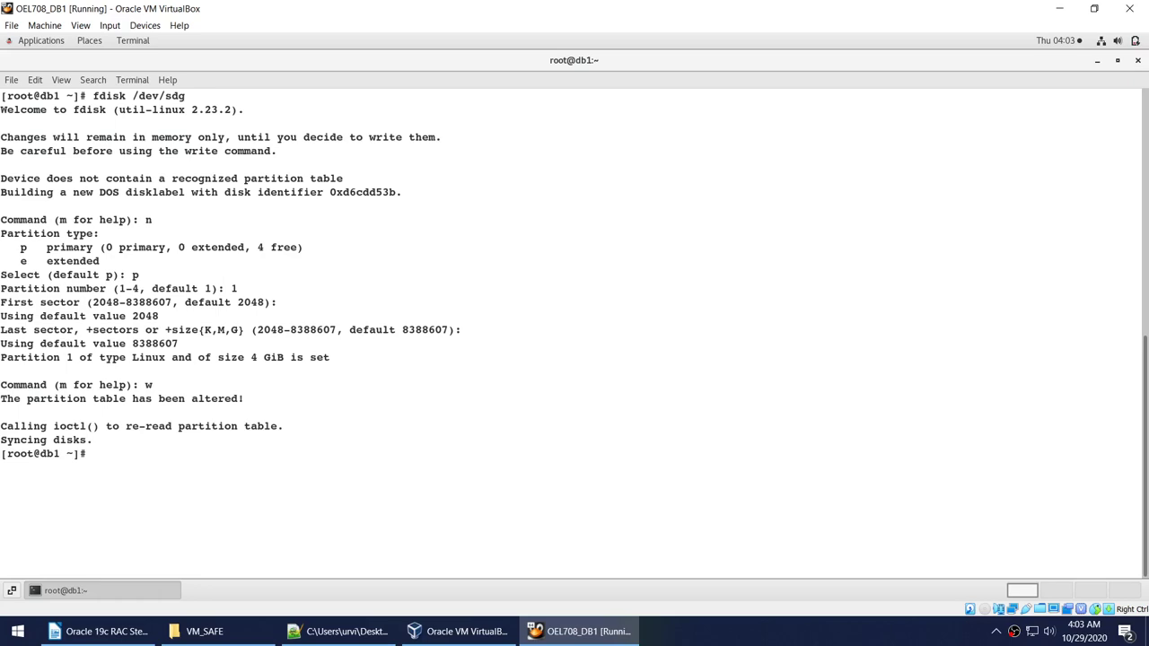
pyautogui.write('clear')
# Rerun fdisk -l and review the new /dev/sdf1 and /dev/sdg entries.
pyautogui.press('Return')
pyautogui.press('Up')
pyautogui.press('Up')
pyautogui.press('Up')
pyautogui.press('Up')
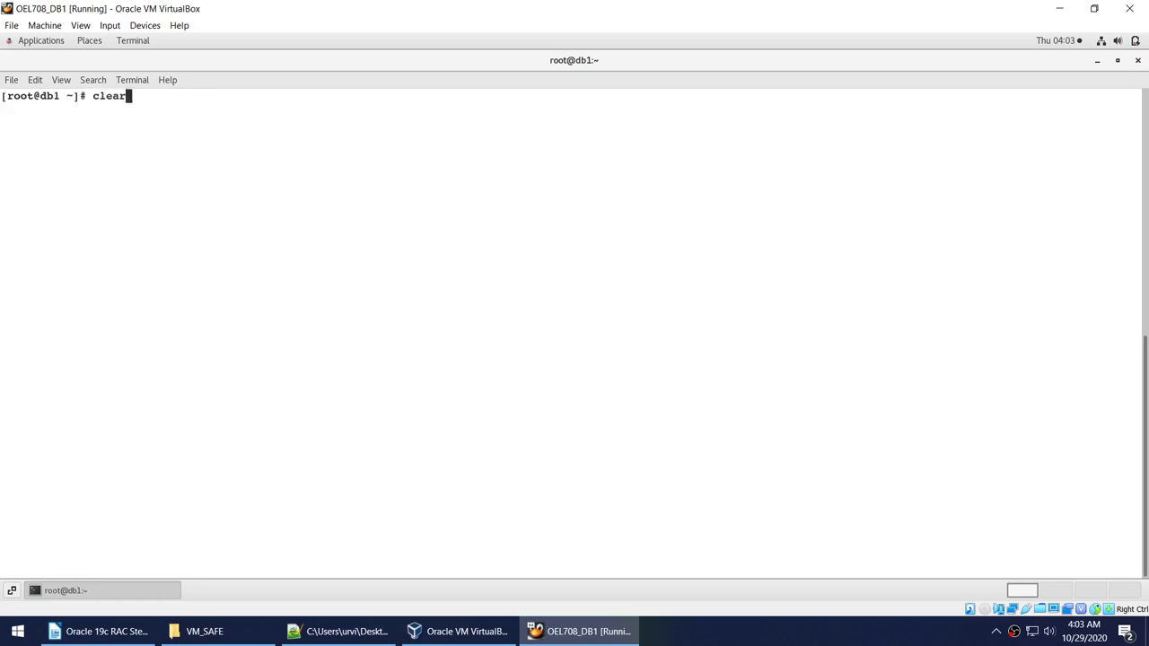
pyautogui.press('Up')
pyautogui.press('Return')
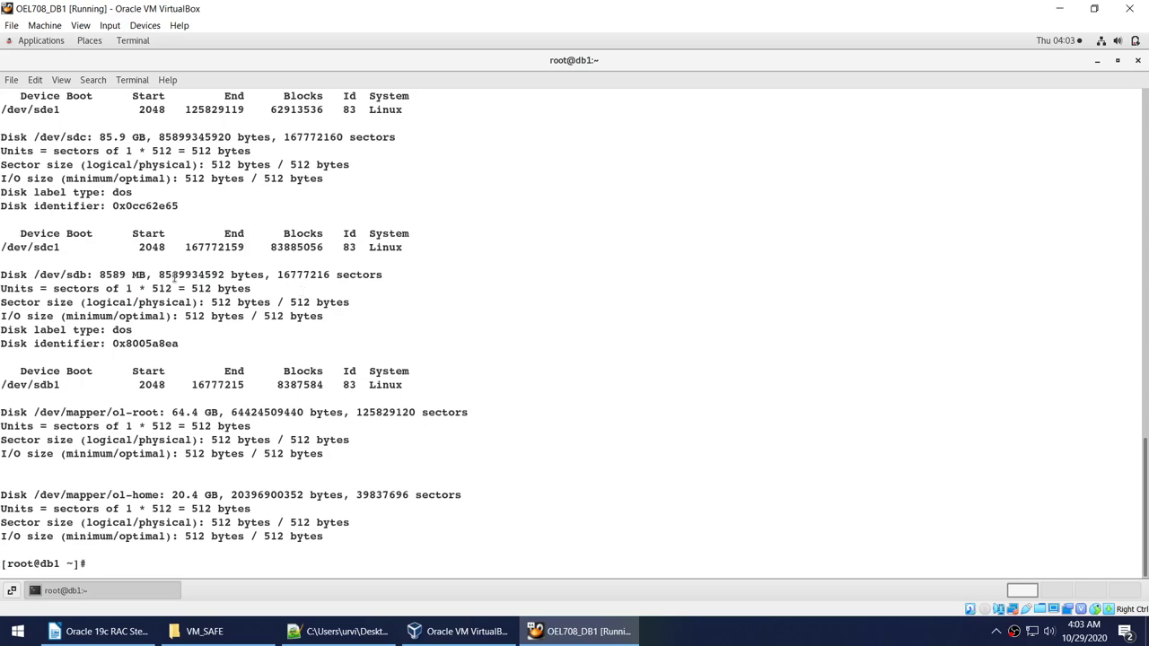
pyautogui.scroll(9, 174, 279)
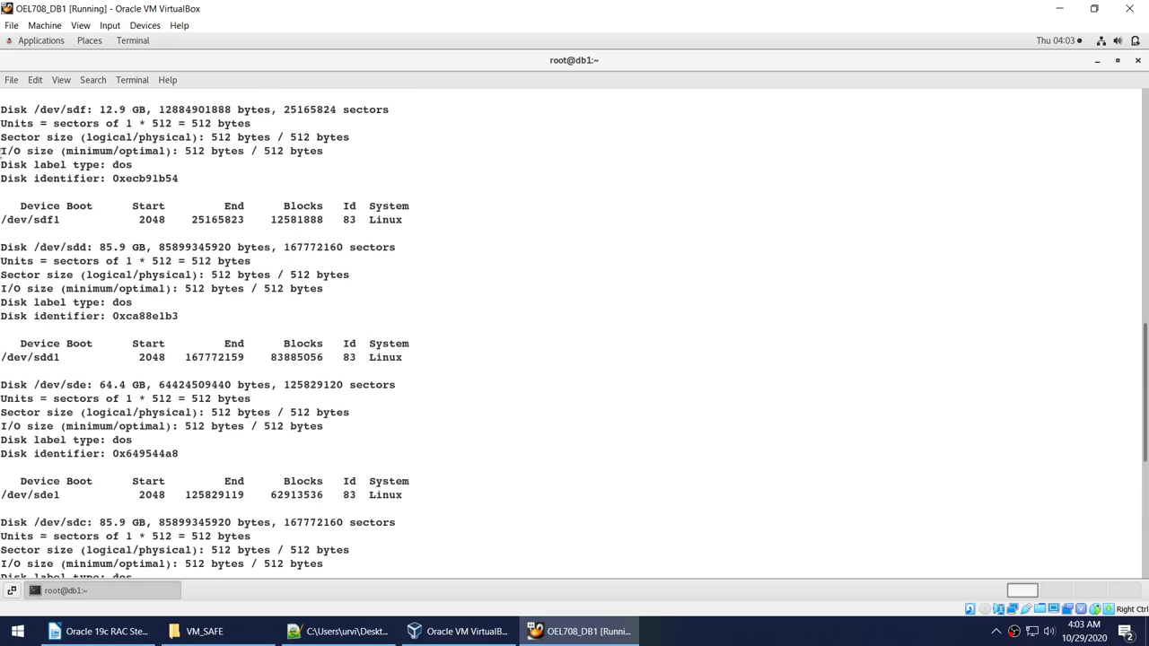
pyautogui.moveTo(3, 206); pyautogui.dragTo(339, 296)
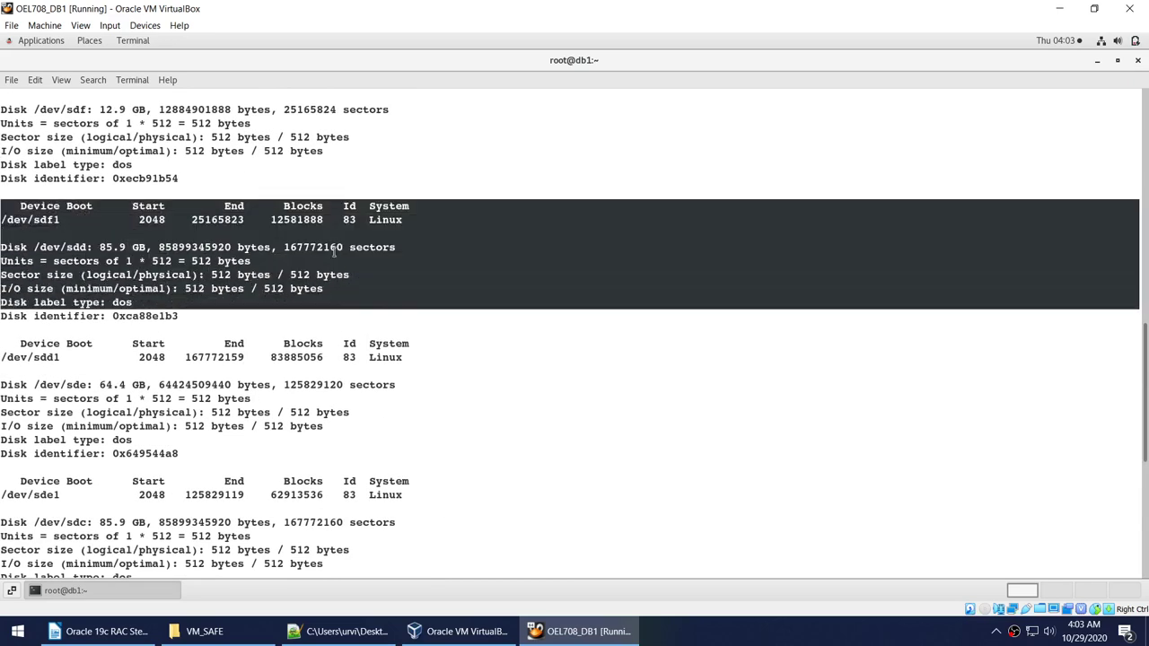
pyautogui.click(332, 248)
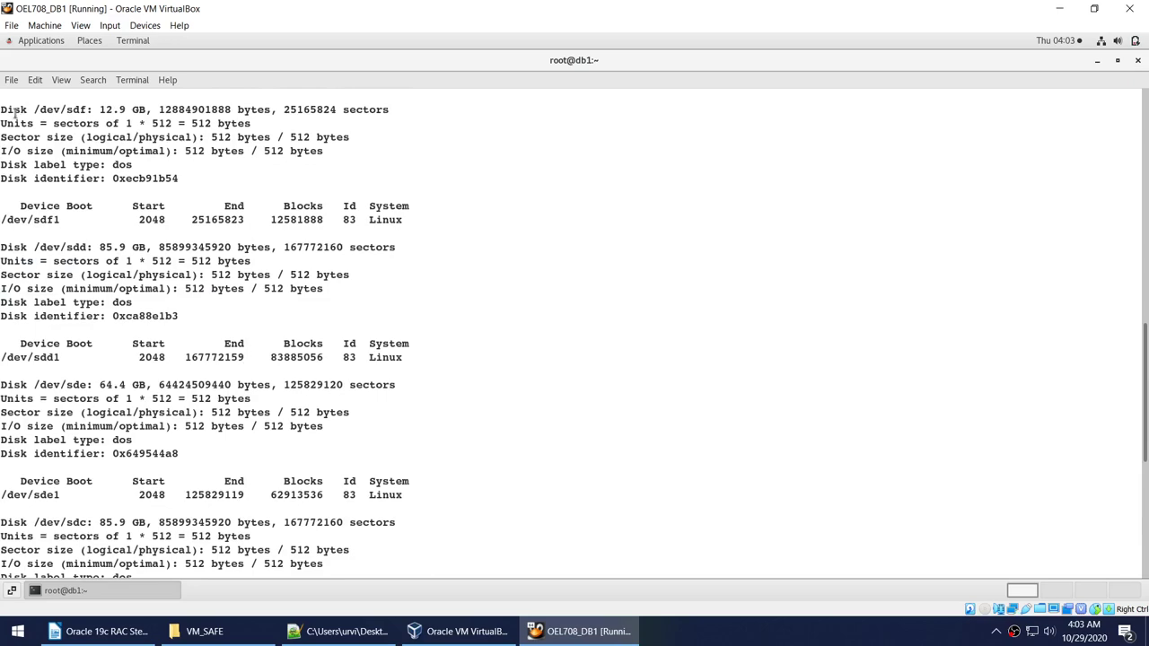
pyautogui.moveTo(14, 110); pyautogui.dragTo(223, 170)
pyautogui.scroll(7, 226, 177)
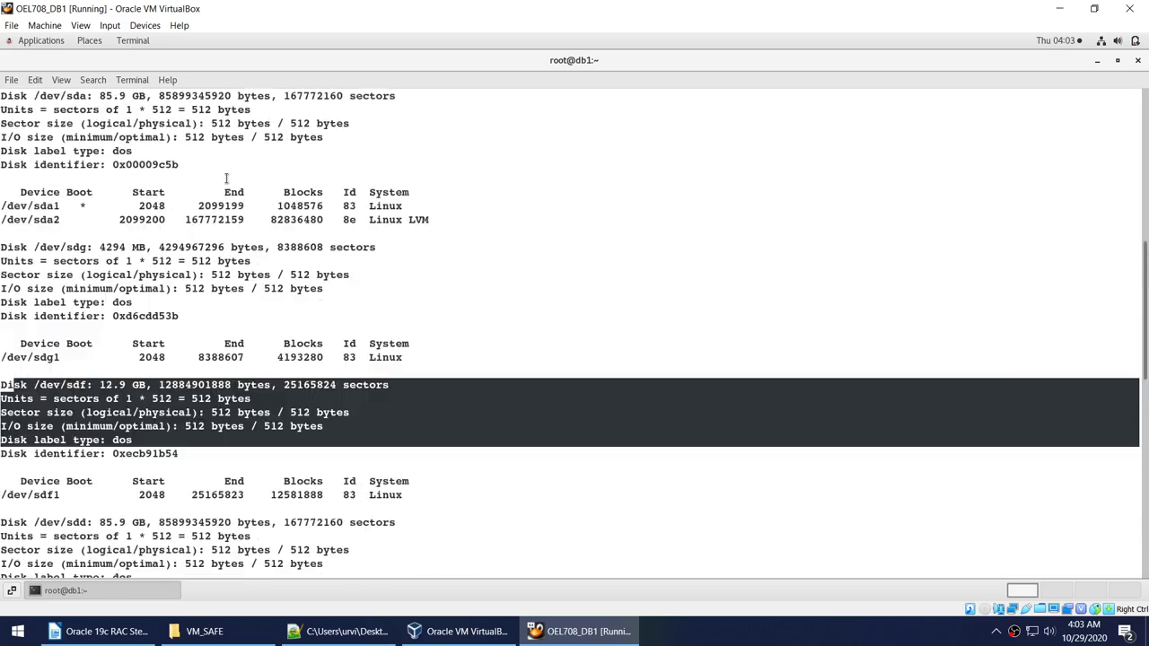
pyautogui.moveTo(4, 251); pyautogui.dragTo(327, 333)
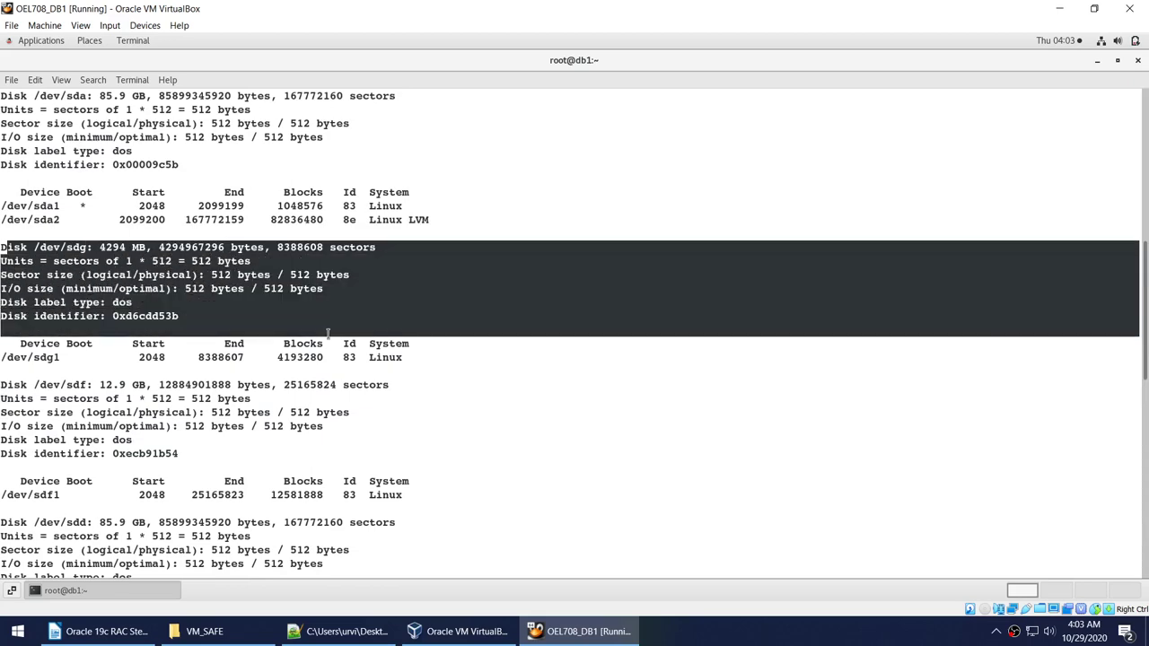
pyautogui.click(338, 308)
pyautogui.scroll(-15, 339, 308)
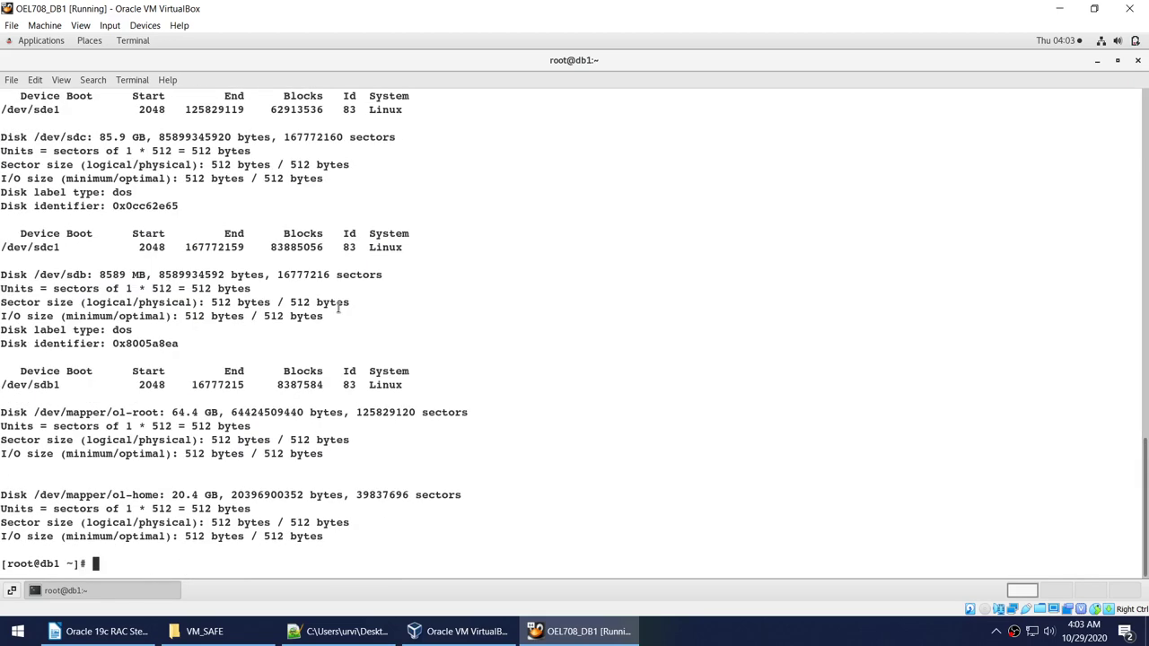
# Clear the terminal and check installed packages with rpm -qa | grep oracleasm.
pyautogui.write('clear')
pyautogui.press('Return')
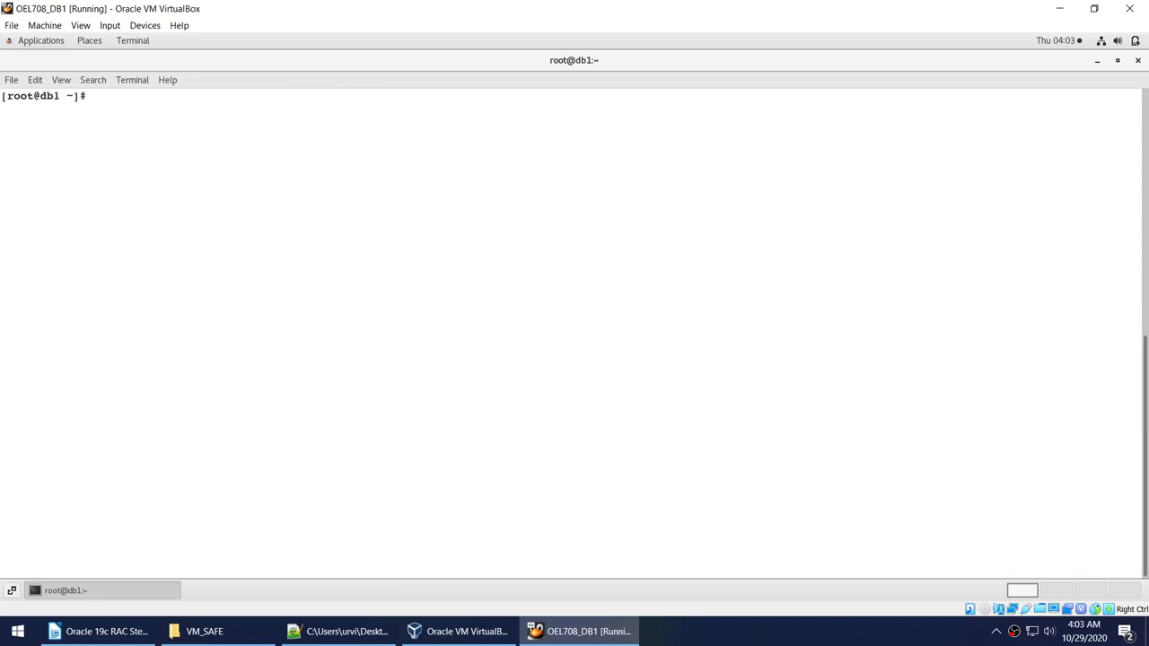
pyautogui.write('rpm -qa | grep or')
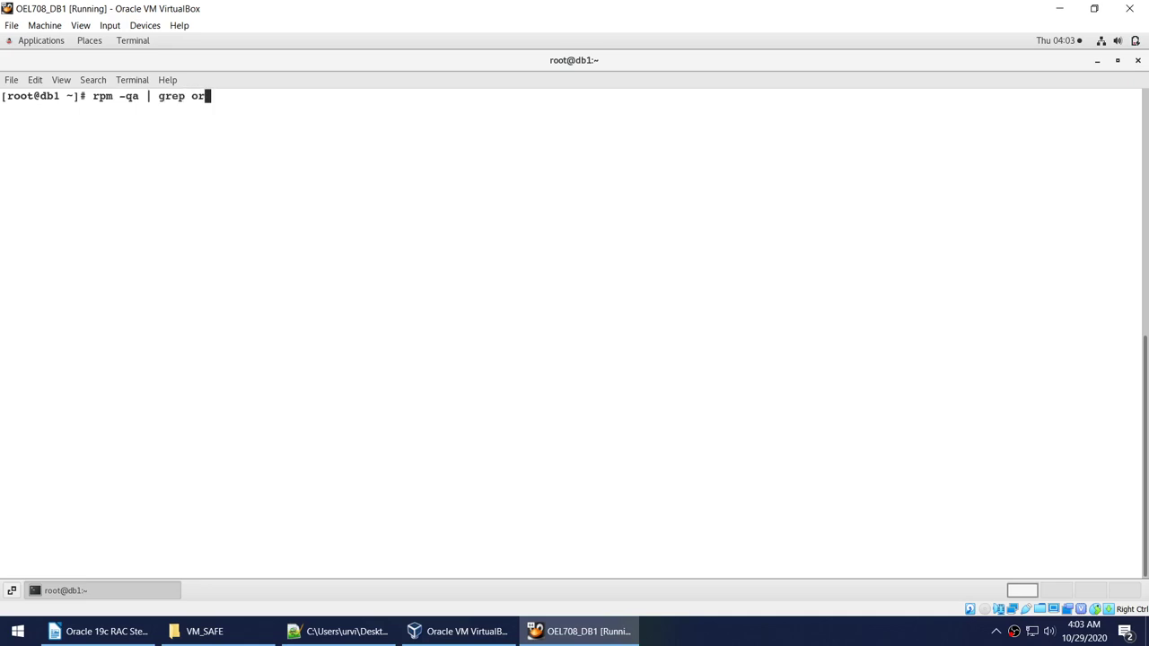
pyautogui.write('acleasm')
pyautogui.press('Return')
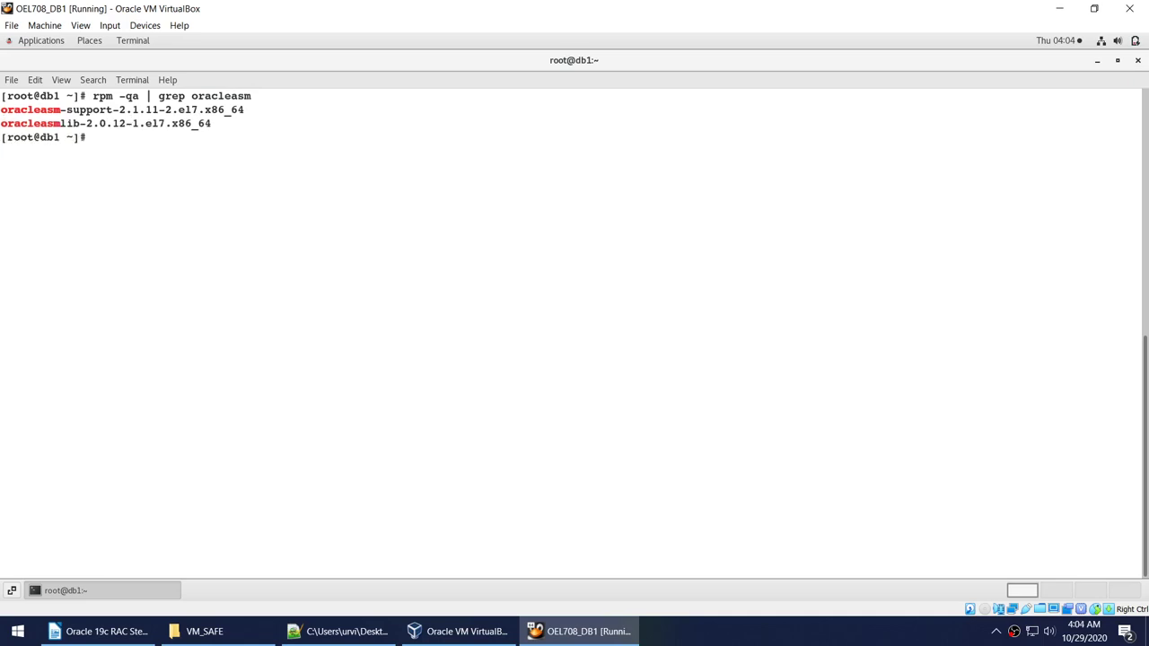
# Run oracleasm configure -i, accepting the default answers.
pyautogui.write('oracleasm confi')
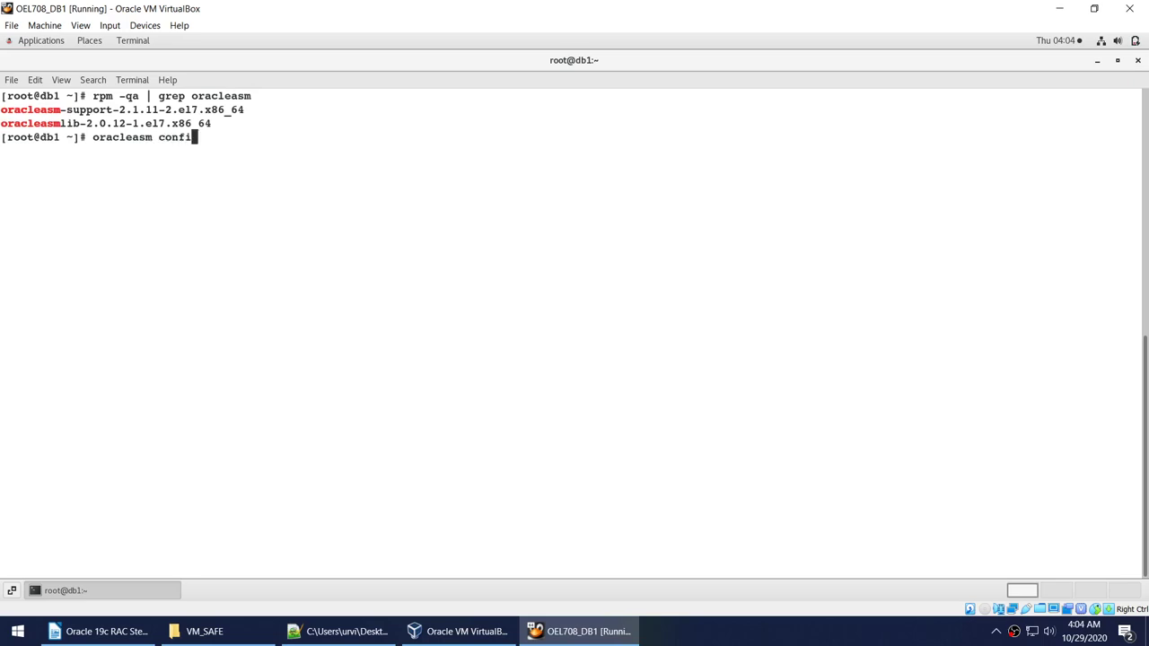
pyautogui.write('gure -i')
pyautogui.press('Return')
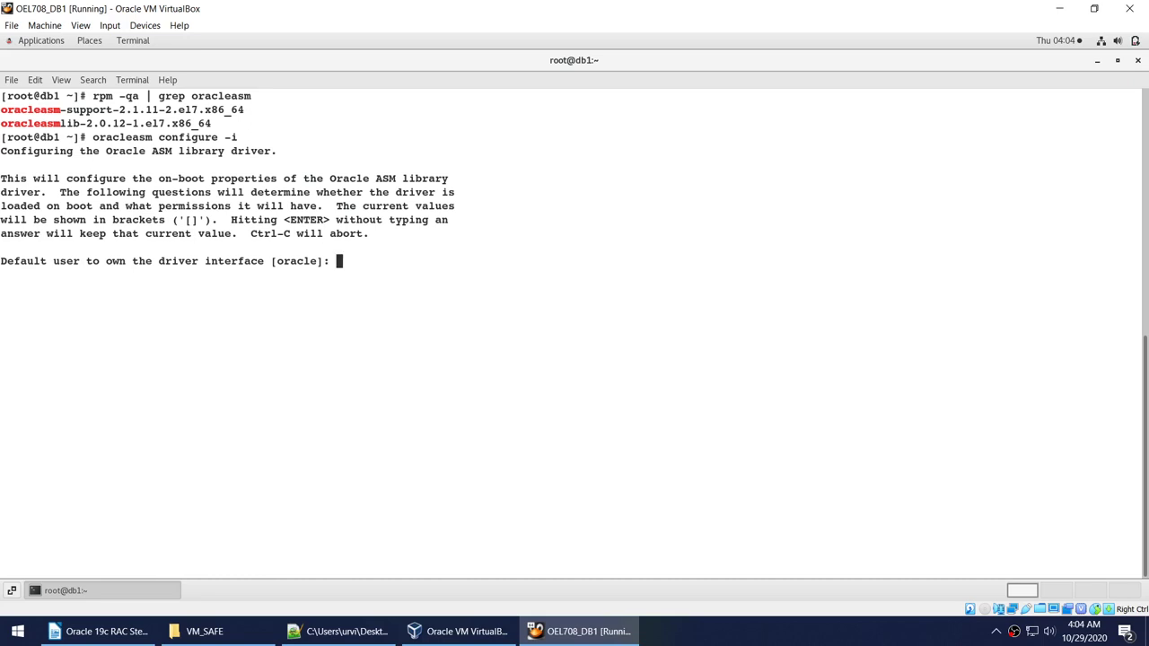
pyautogui.press('Return')
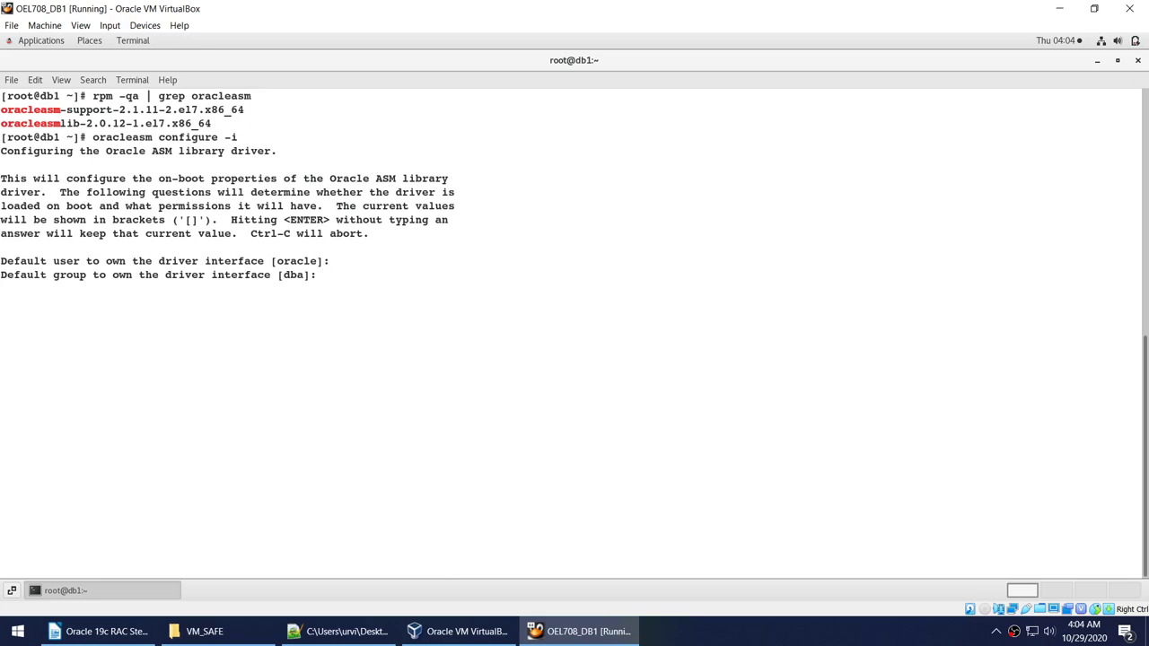
pyautogui.press('Return')
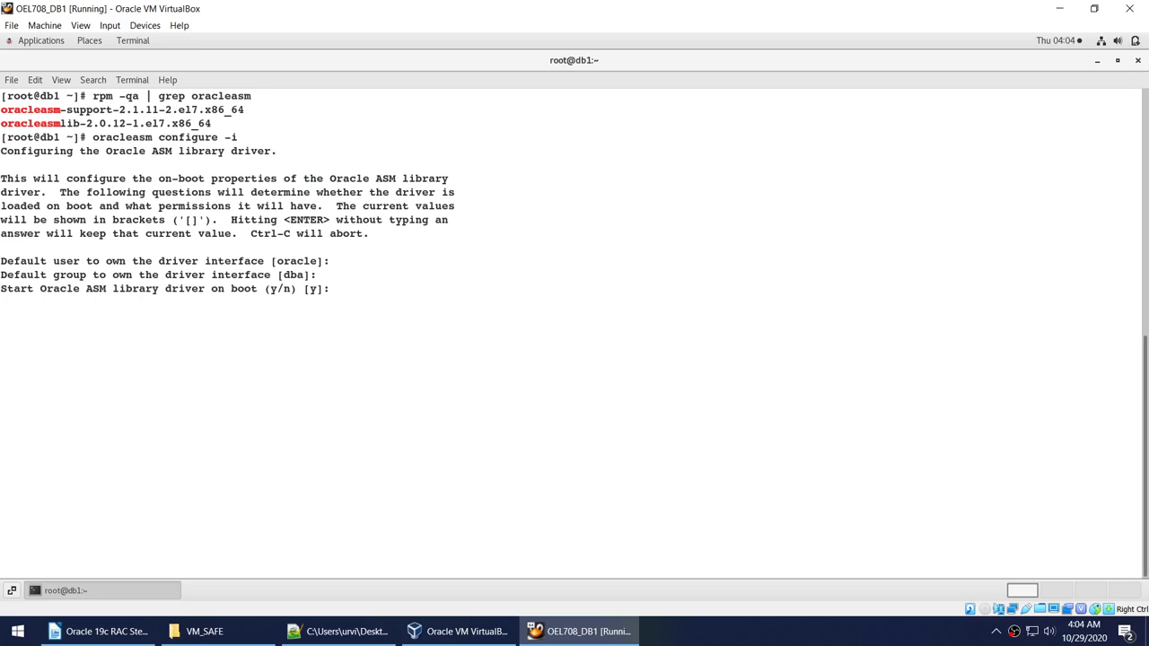
pyautogui.press('Return')
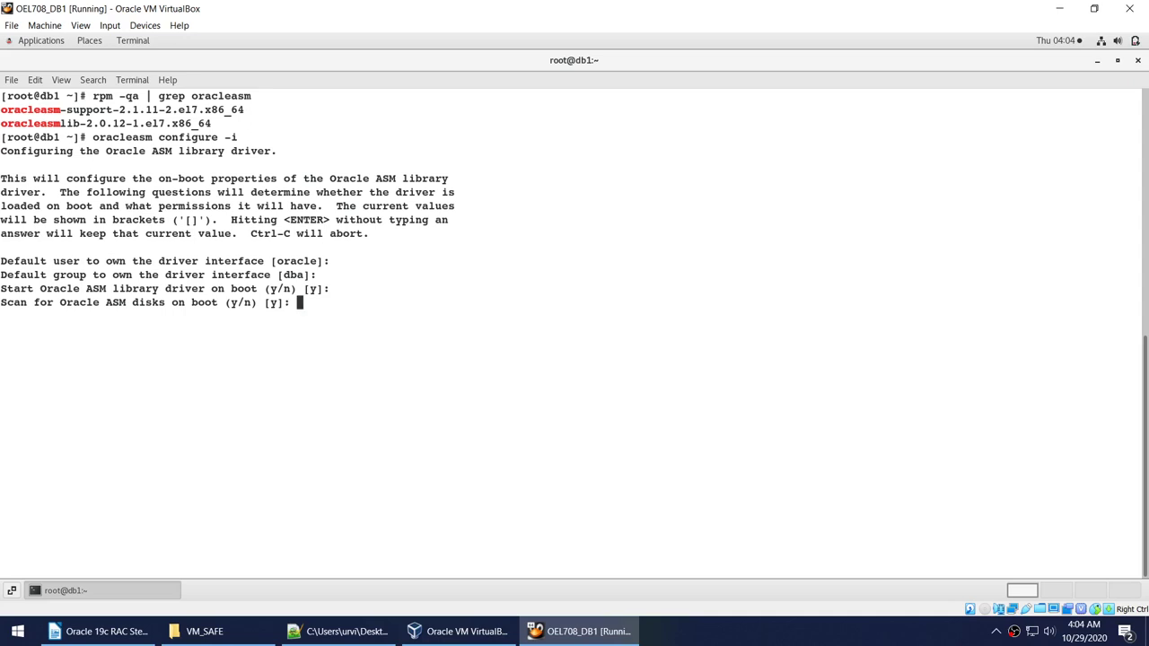
pyautogui.press('Return')
# Rerun the configuration answering oracle, dba, y, y, then clear the terminal.
pyautogui.press('Up')
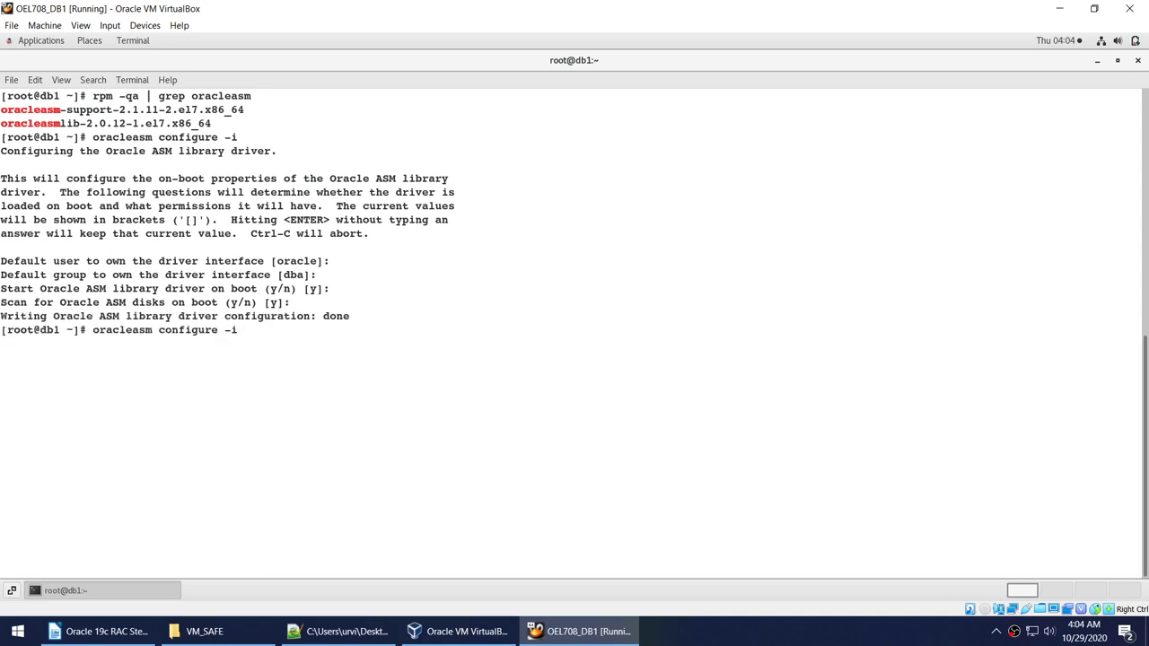
pyautogui.press('Return')
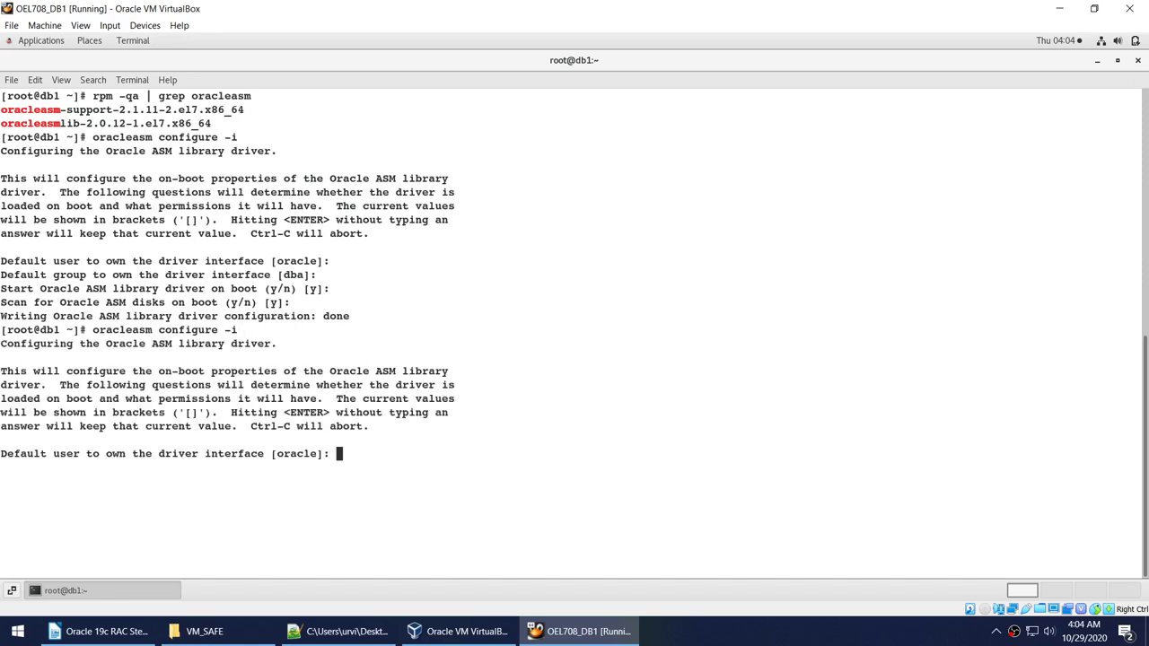
pyautogui.write('oracle')
pyautogui.press('Return')
pyautogui.write('dba]: dba')
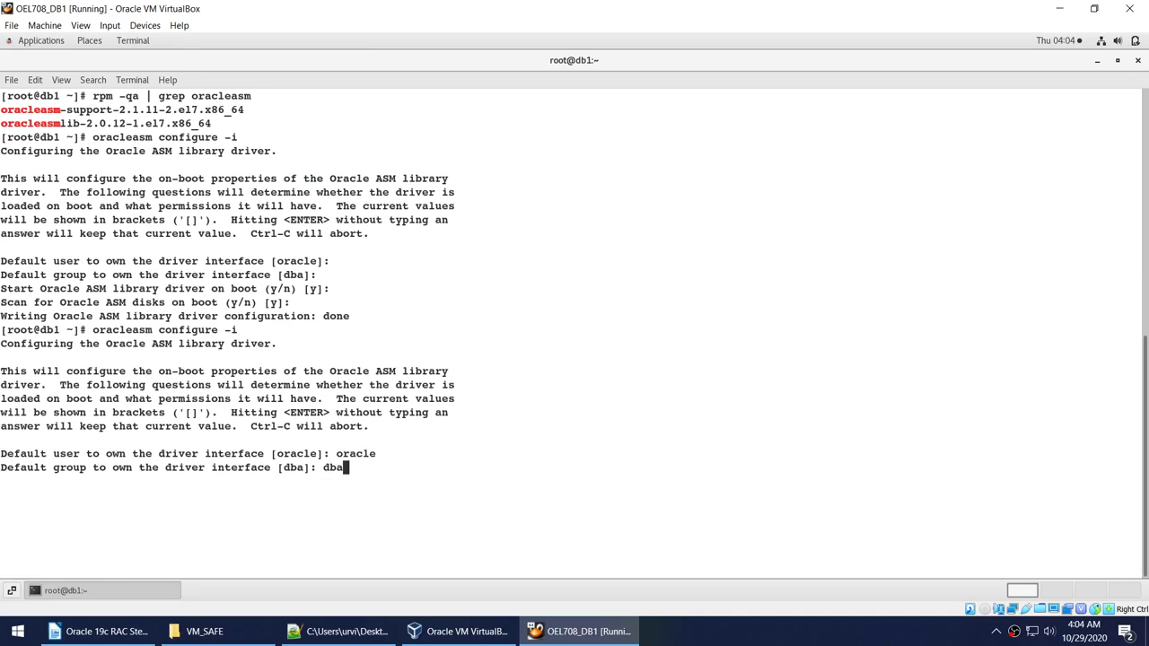
pyautogui.press('Return')
pyautogui.write('y')
pyautogui.press('Return')
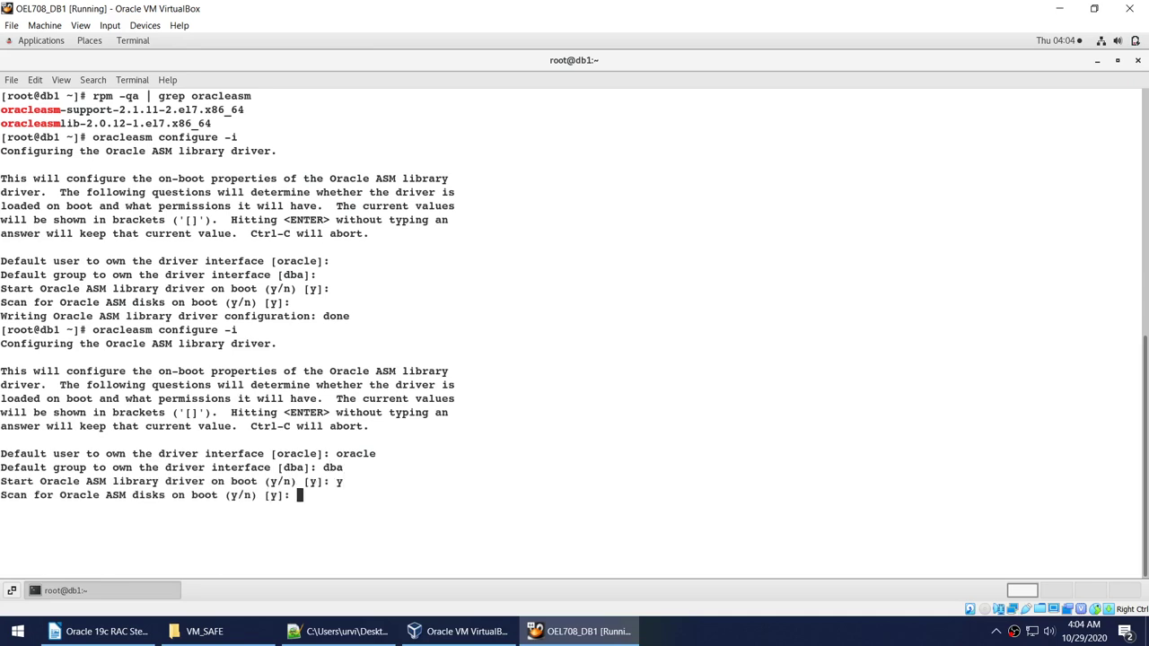
pyautogui.write('y')
pyautogui.press('Return')
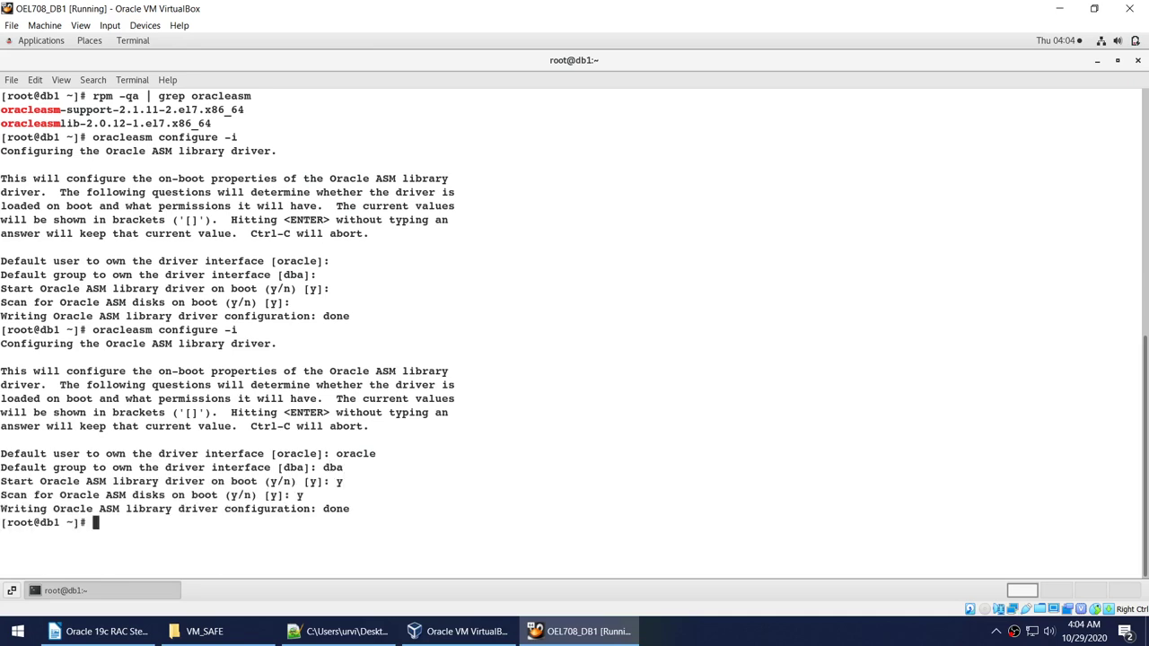
pyautogui.write('clear')
pyautogui.press('Return')
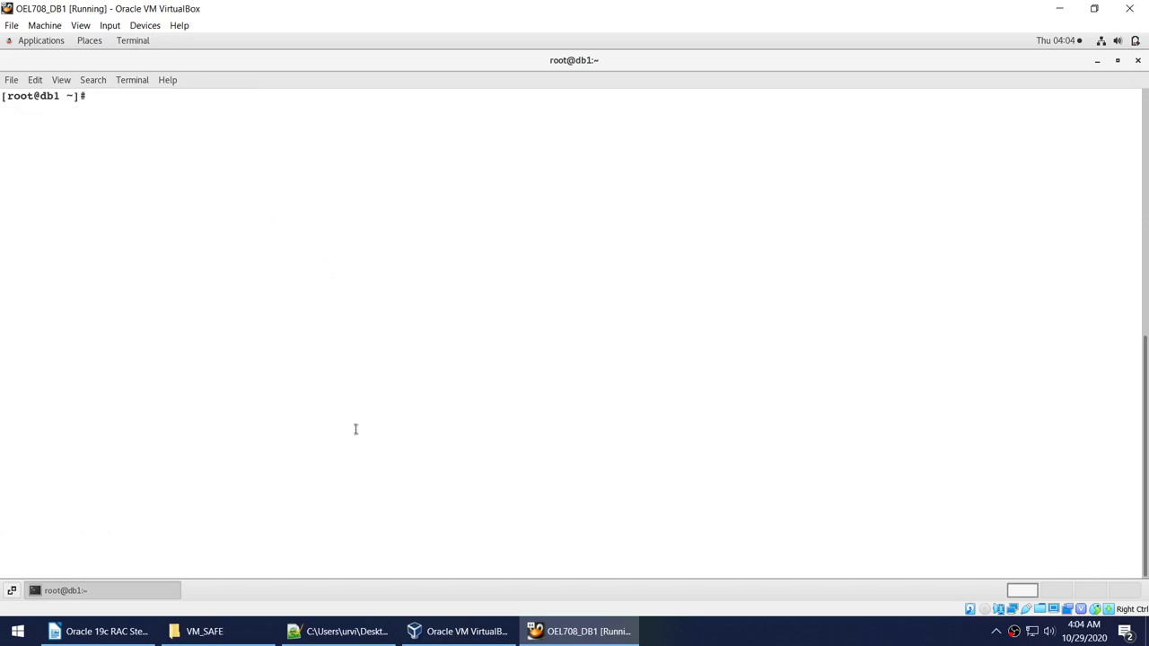
# Paste and run the oracleasm scandisks and listdisks commands from the setup script.
pyautogui.click(354, 637)
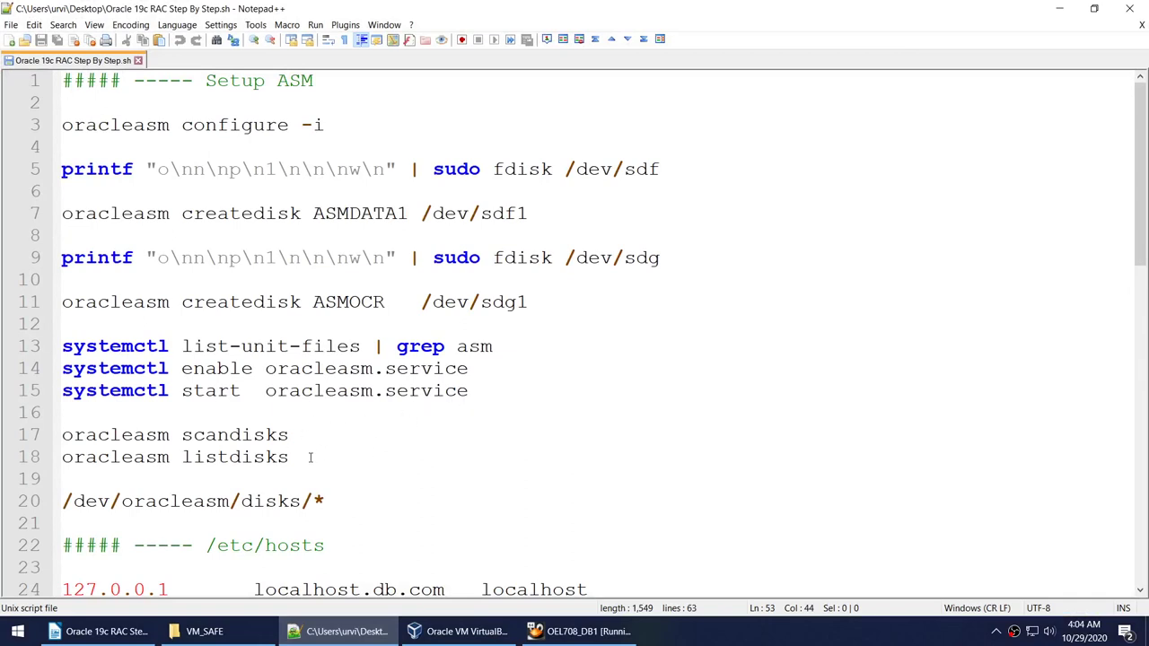
pyautogui.moveTo(311, 457); pyautogui.dragTo(55, 432)
pyautogui.click(547, 624)
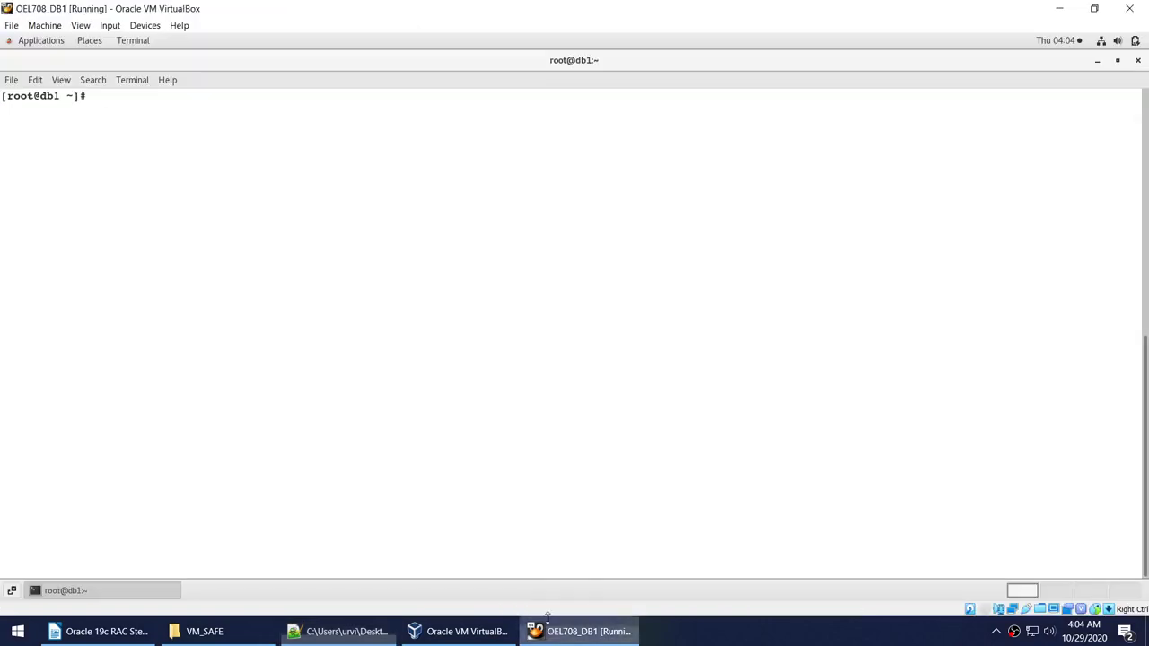
pyautogui.rightClick(262, 157)
pyautogui.click(275, 177)
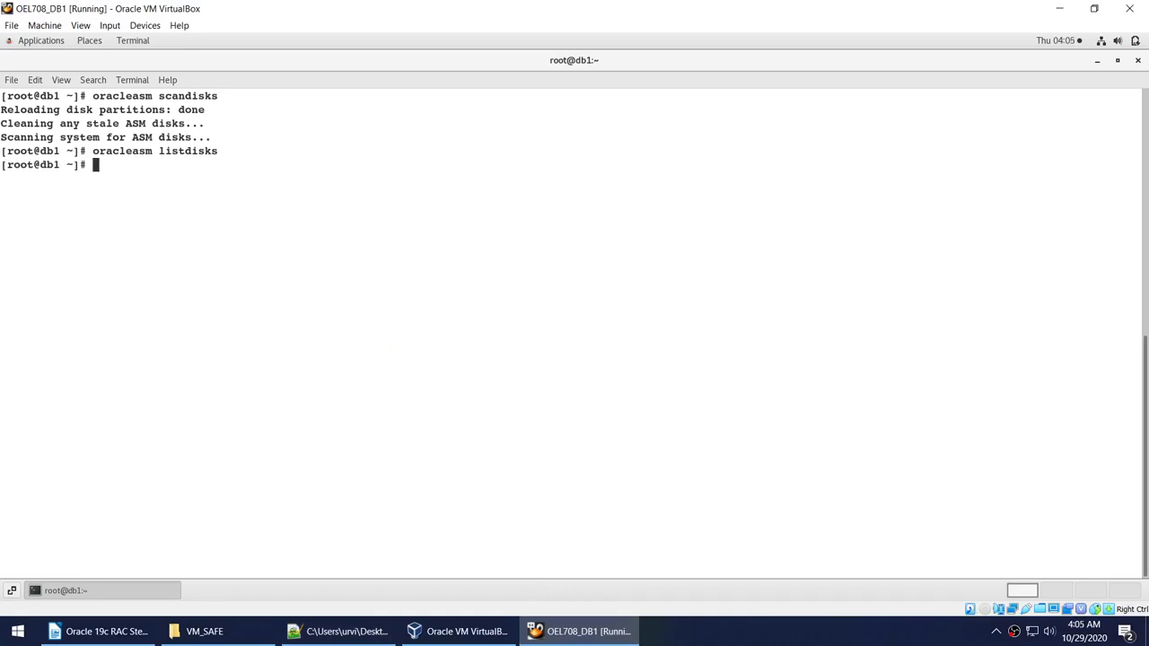
# Copy the 'oracleasm createdisk ASMDATA1 /dev/sdf1' command from the script and clear the terminal.
pyautogui.click(341, 631)
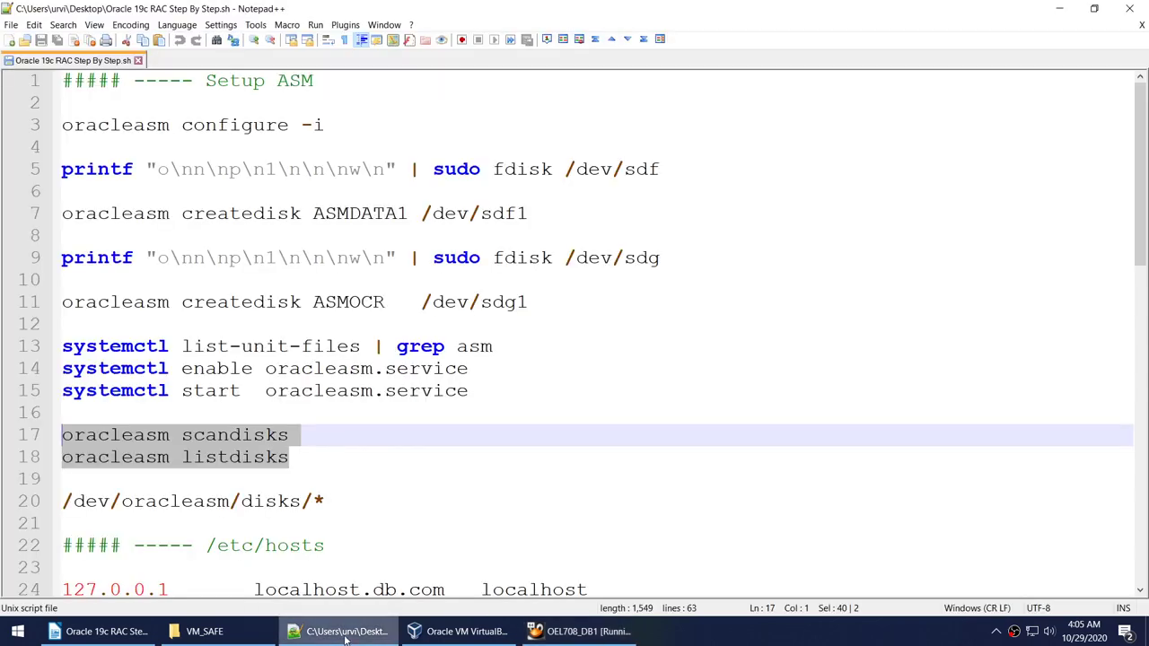
pyautogui.click(532, 219)
pyautogui.moveTo(538, 215); pyautogui.dragTo(59, 215)
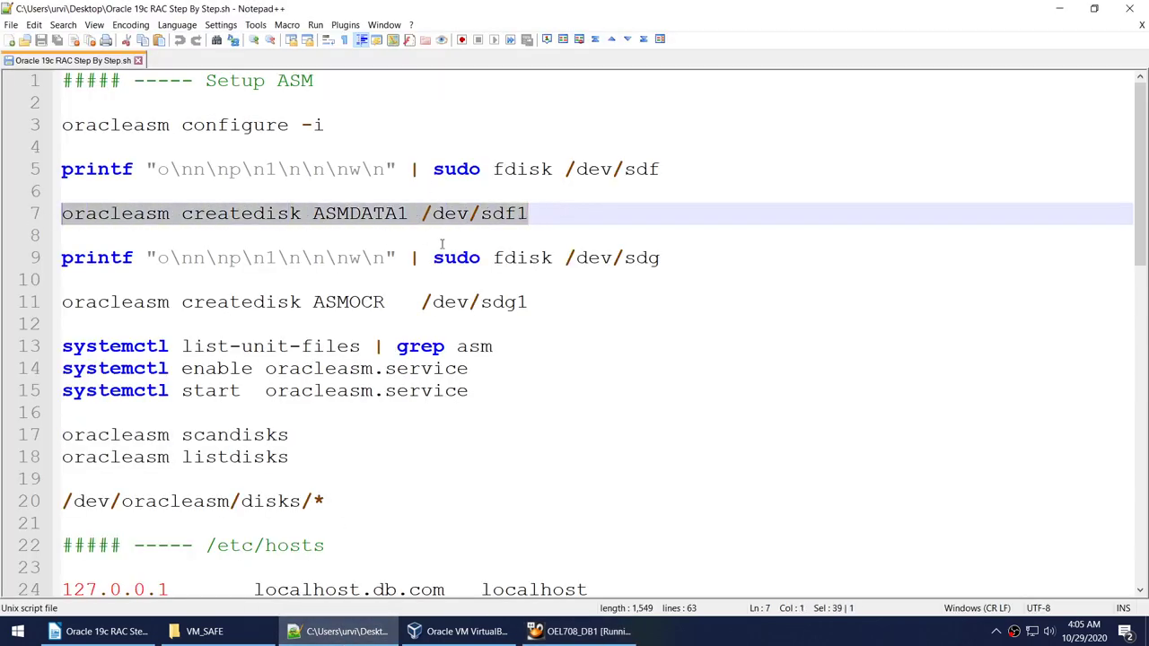
pyautogui.hotkey('ctrl', 'c')
pyautogui.hotkey('alt', 'Tab')
pyautogui.rightClick(352, 141)
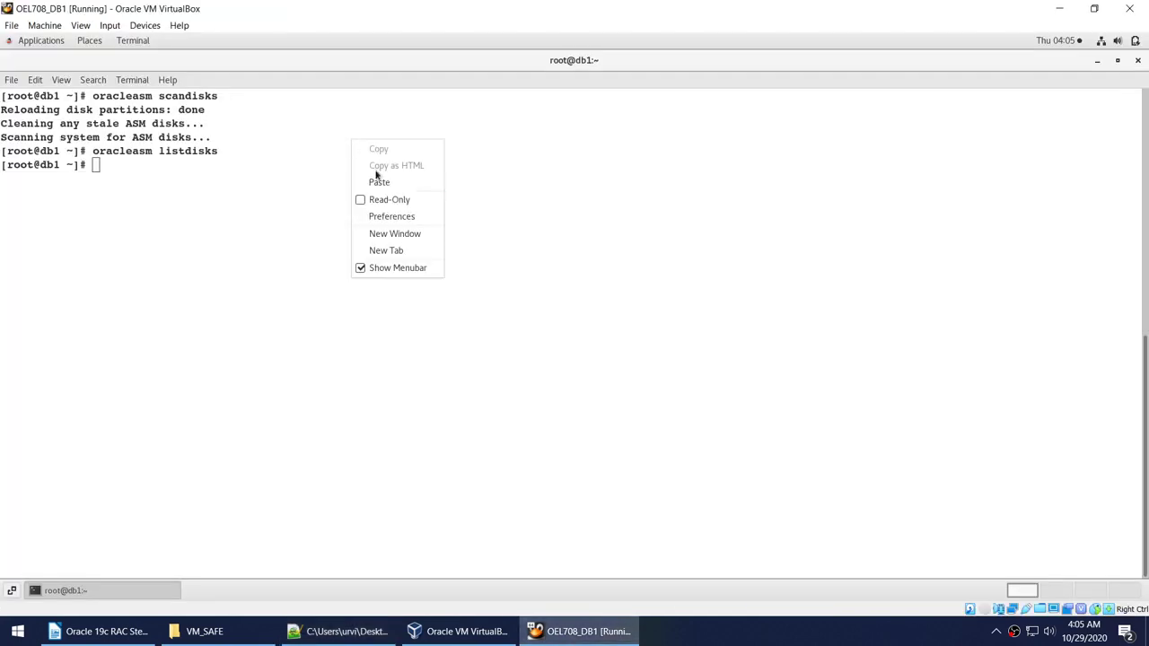
pyautogui.click(183, 212)
pyautogui.write('clear')
pyautogui.press('Return')
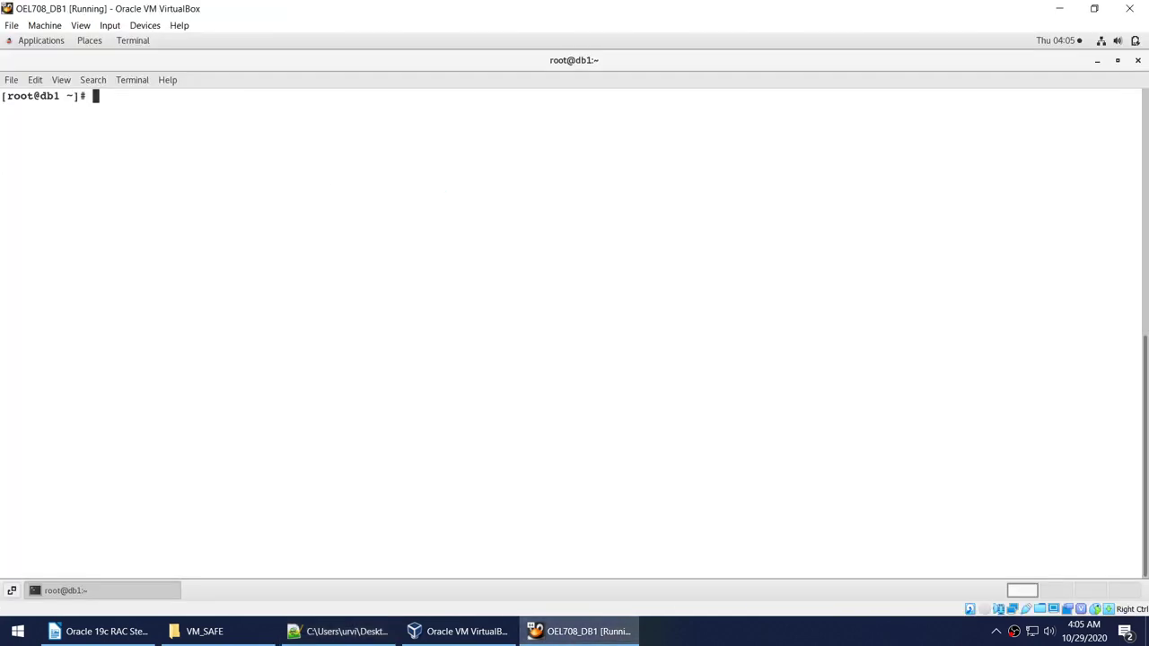
pyautogui.rightClick(231, 206)
# Create ASM disks ASMDATA1 on /dev/sdf1 and ASMCOR on /dev/sdg1.
pyautogui.click(269, 249)
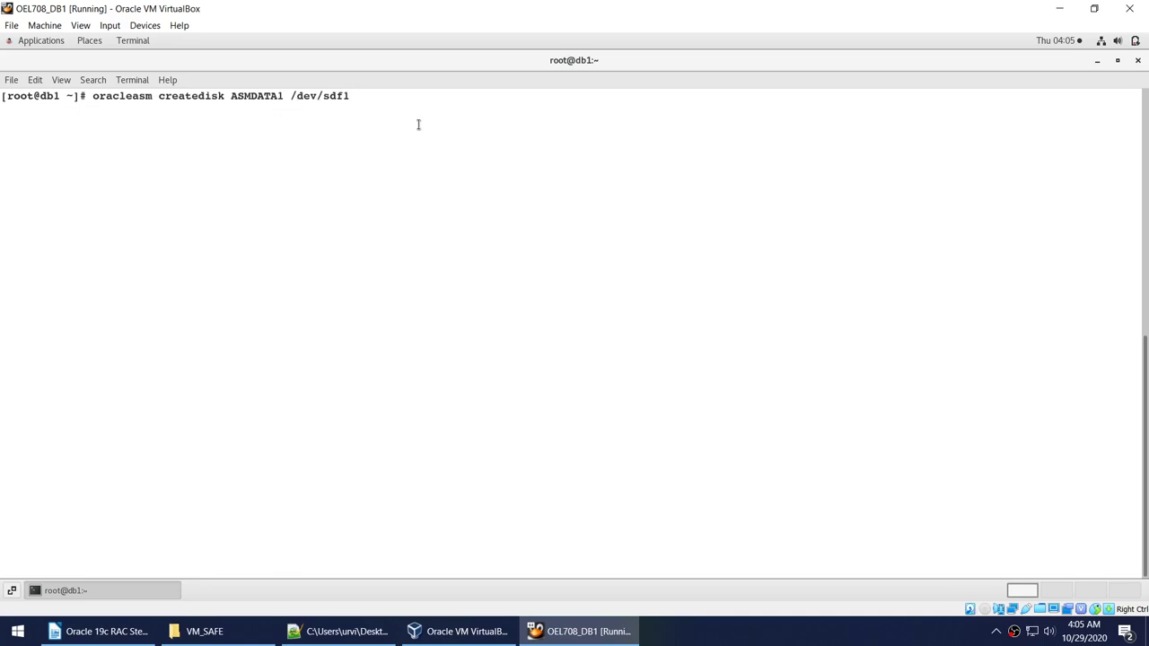
pyautogui.press('Return')
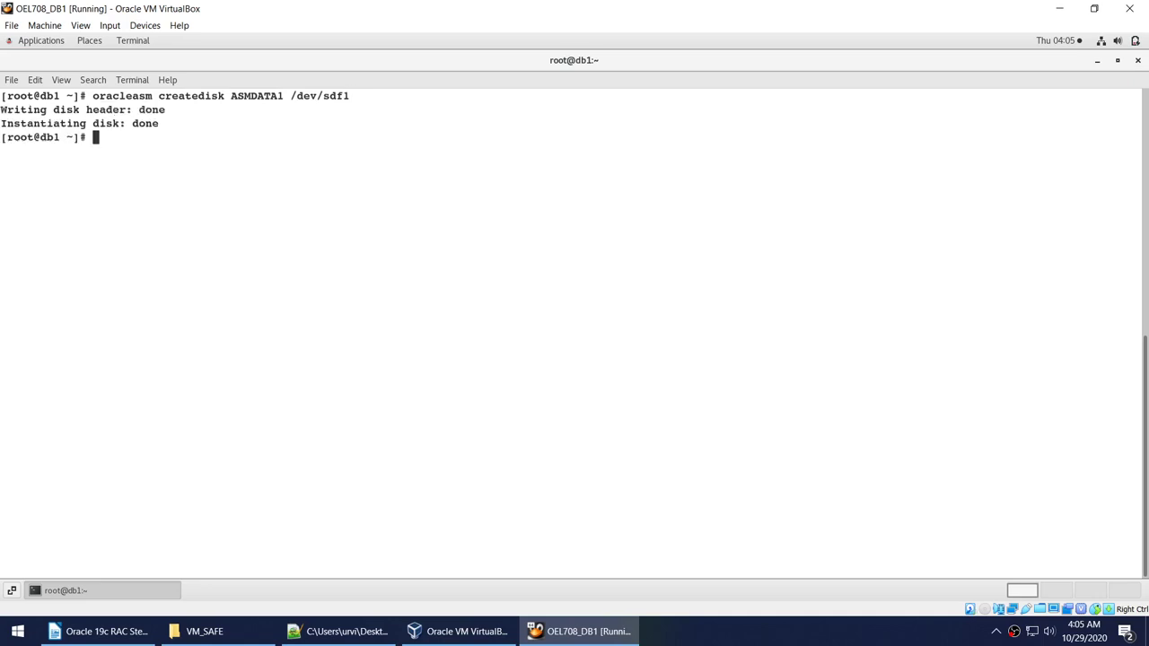
pyautogui.press('Up')
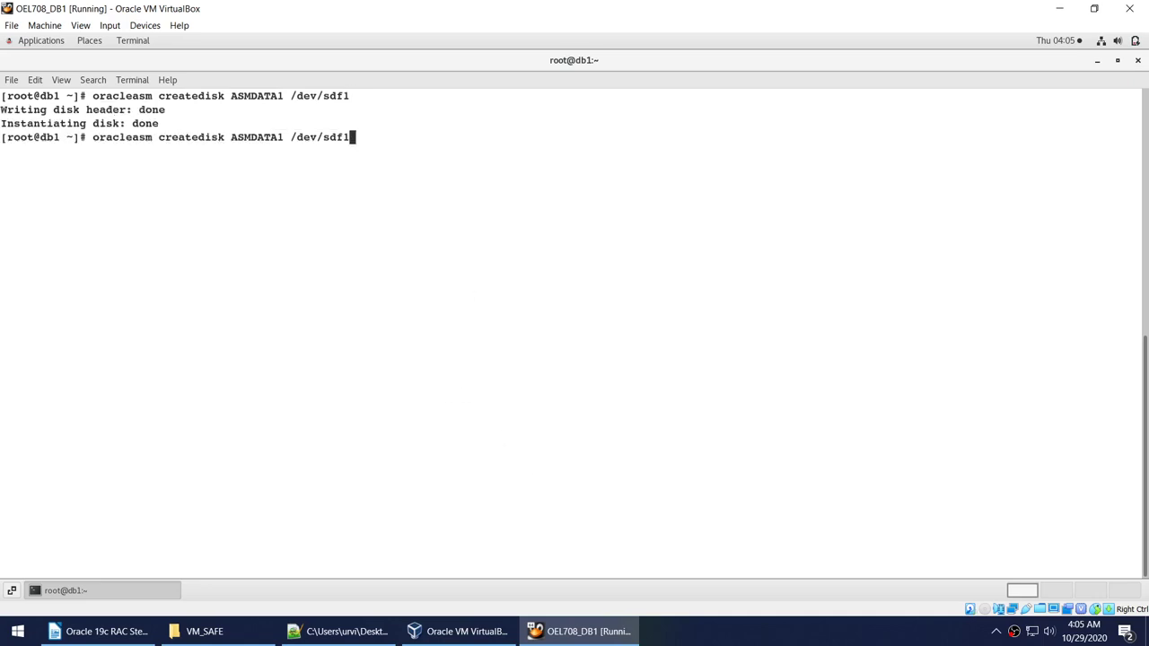
pyautogui.press('Left')
pyautogui.press('BackSpace')
pyautogui.write('g')
pyautogui.press('Left')
pyautogui.press('Left')
pyautogui.press('Left')
pyautogui.press('Left')
pyautogui.press('Left')
pyautogui.press('Left')
pyautogui.press('Left')
pyautogui.press('Left')
pyautogui.press('Left')
pyautogui.press('BackSpace')
pyautogui.press('BackSpace')
pyautogui.press('BackSpace')
pyautogui.press('BackSpace')
pyautogui.press('BackSpace')
pyautogui.write('COR')
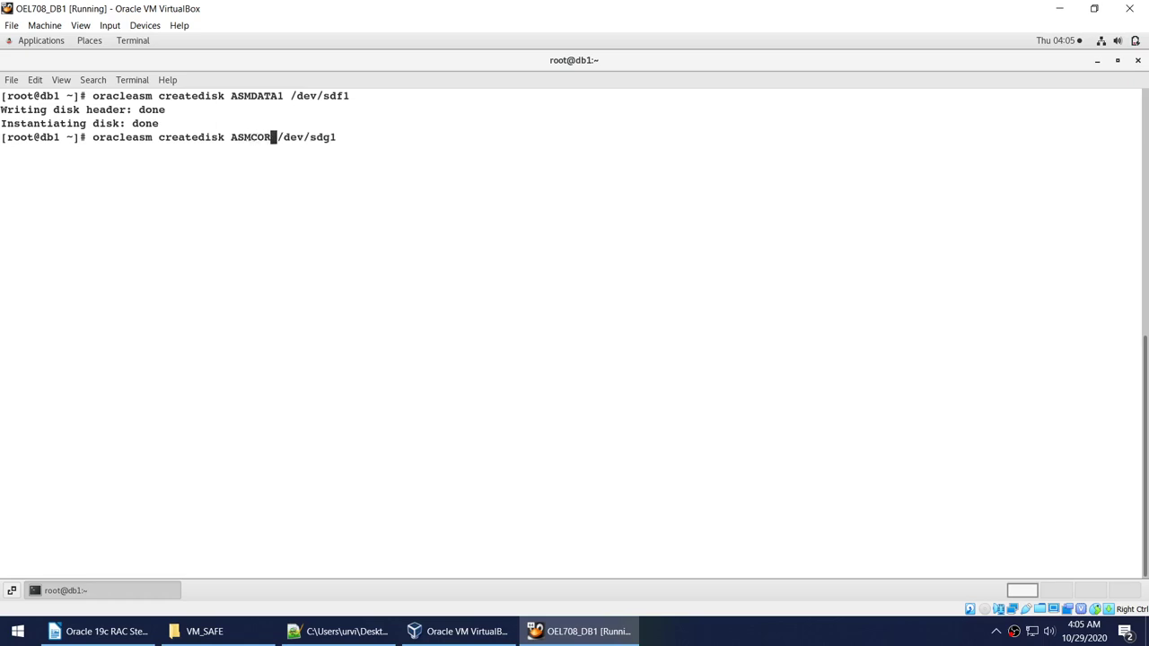
pyautogui.press('Return')
# Run oracleasm listdisks and point out ASMCOR and ASMDATA1 in the results.
pyautogui.press('Up')
pyautogui.press('Up')
pyautogui.press('Up')
pyautogui.press('Up')
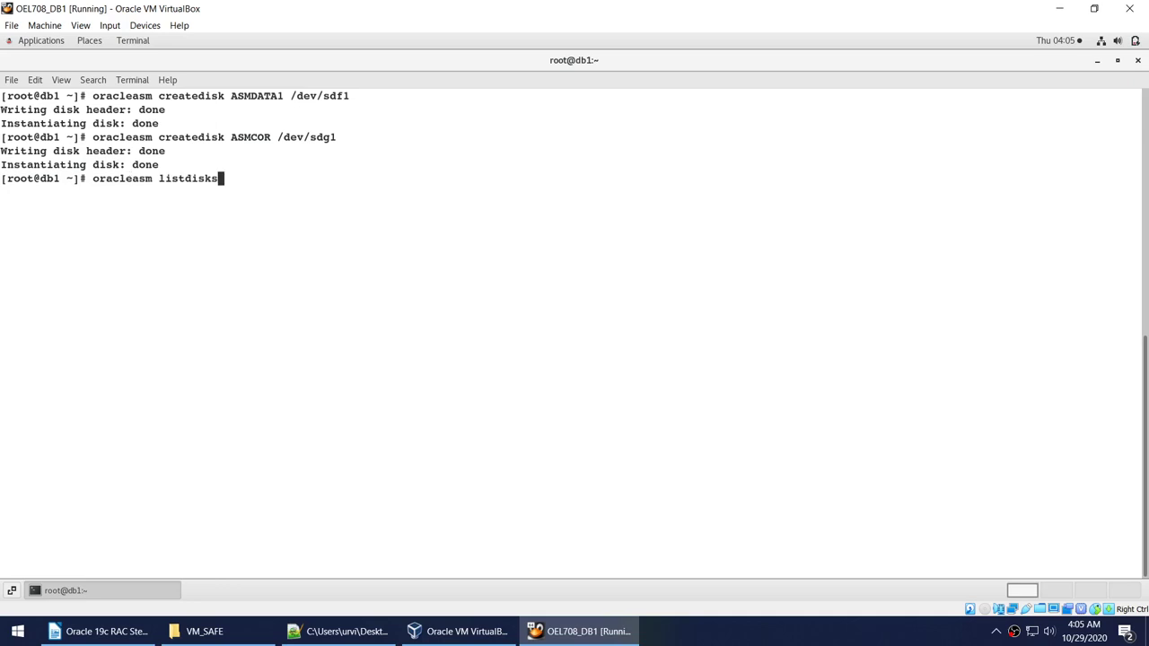
pyautogui.press('Return')
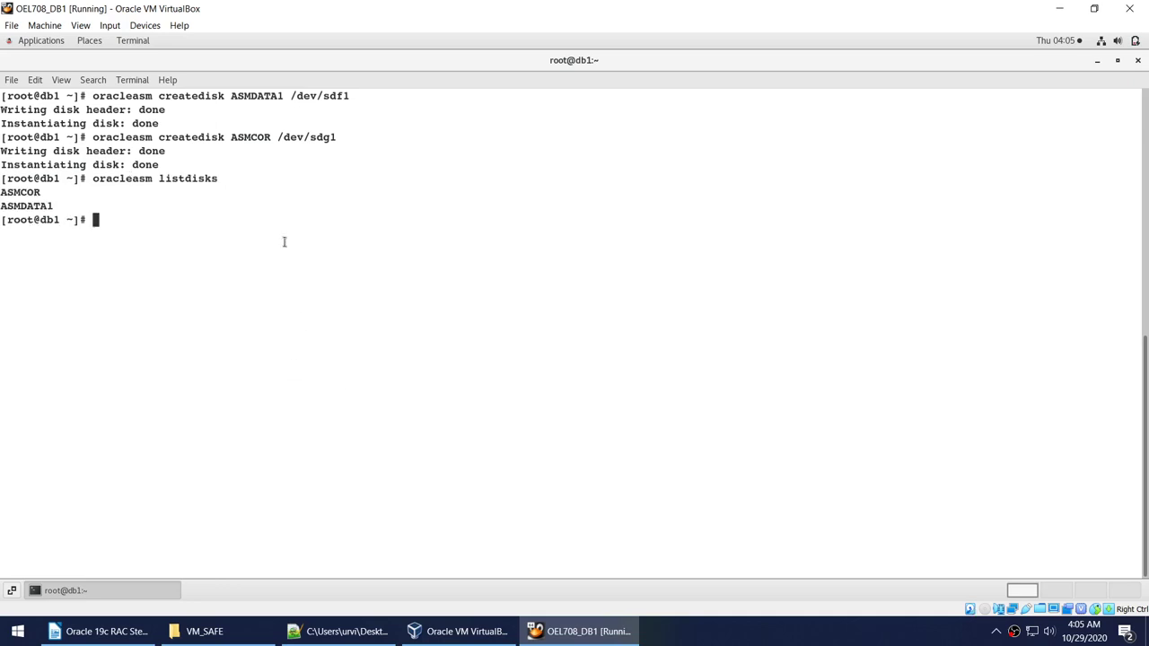
pyautogui.doubleClick(254, 137)
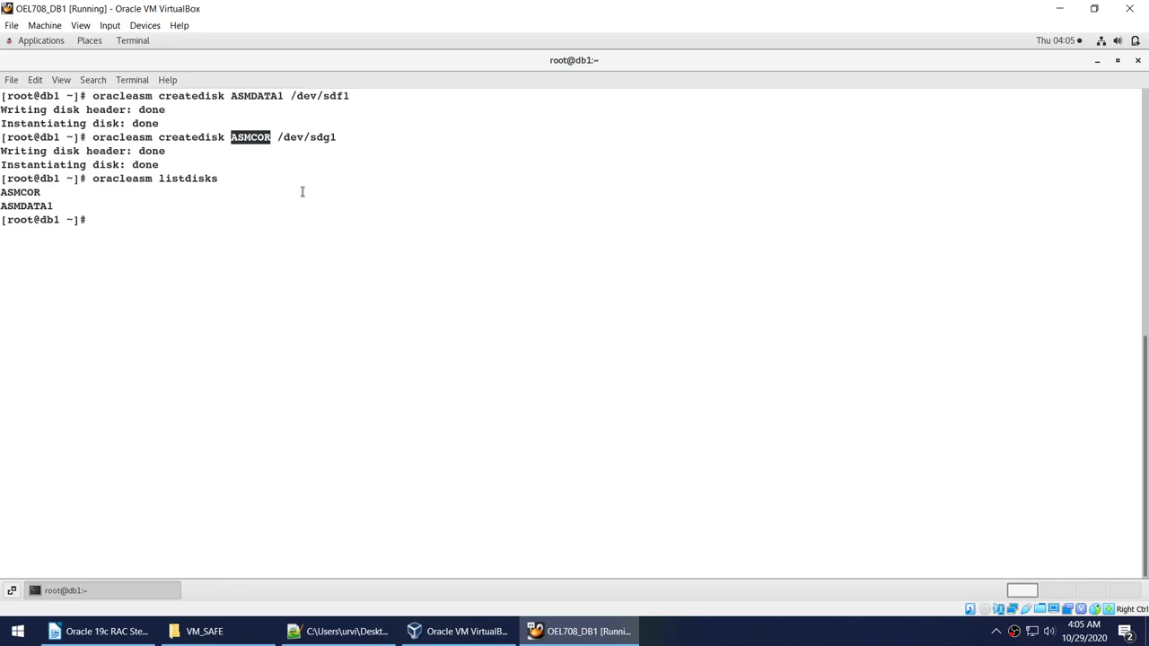
pyautogui.doubleClick(29, 194)
pyautogui.doubleClick(32, 206)
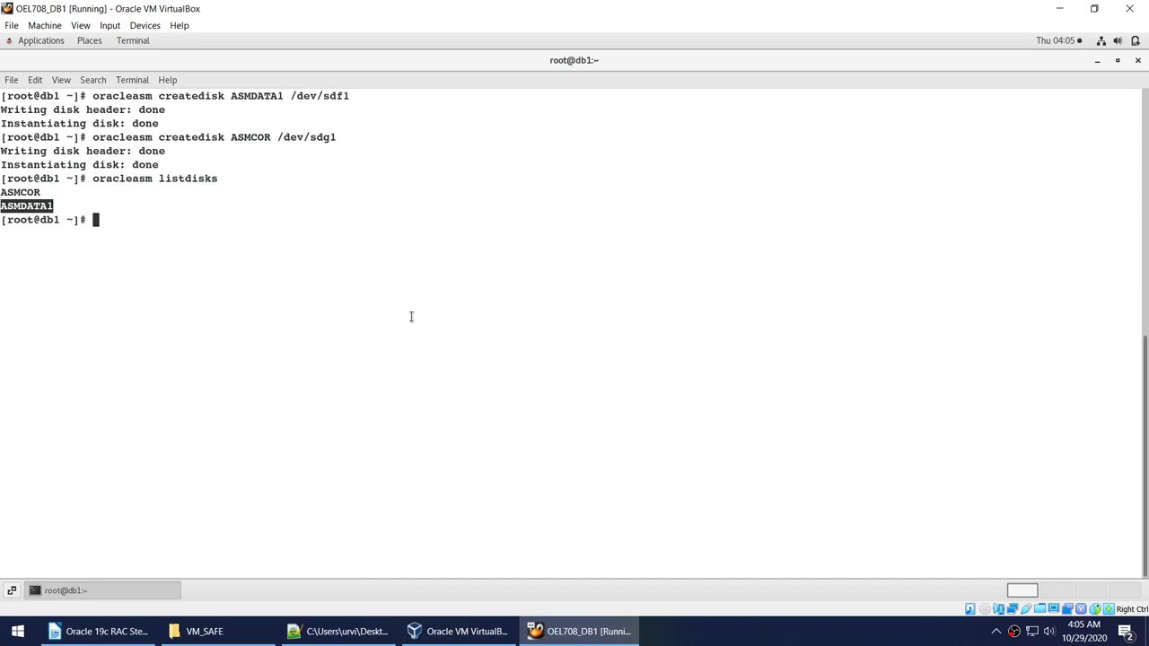
pyautogui.click(341, 631)
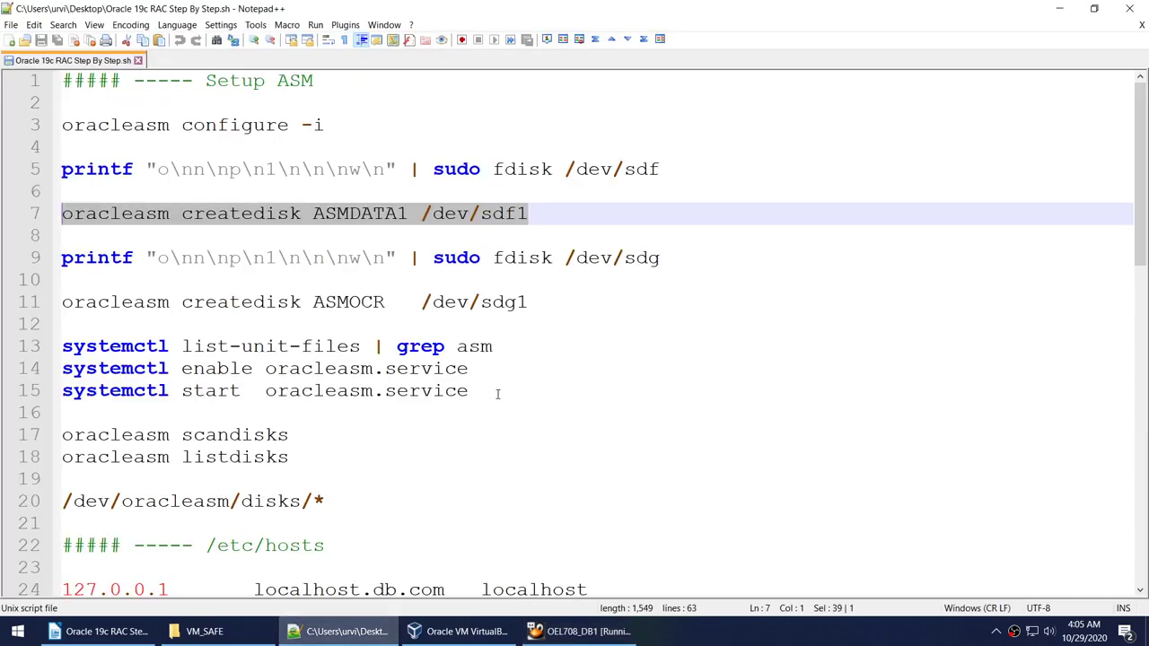
# Paste the systemctl enable and start oracleasm.service commands into DB1's terminal and run them.
pyautogui.moveTo(485, 393); pyautogui.dragTo(18, 372)
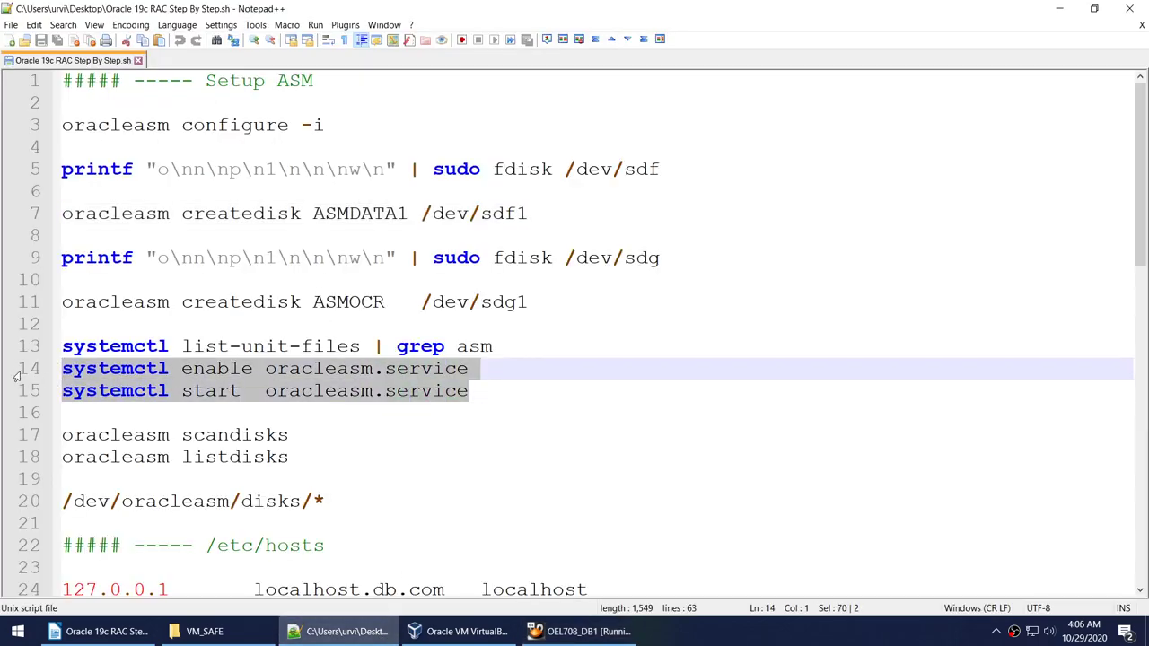
pyautogui.click(575, 631)
pyautogui.rightClick(314, 299)
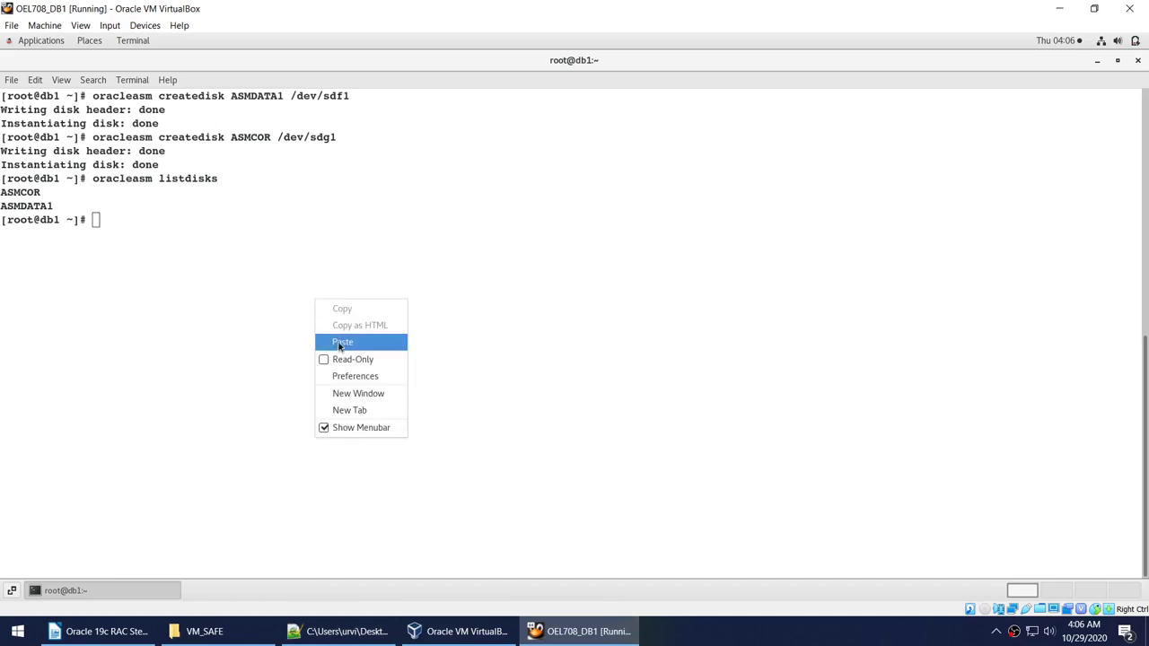
pyautogui.click(341, 346)
pyautogui.press('Return')
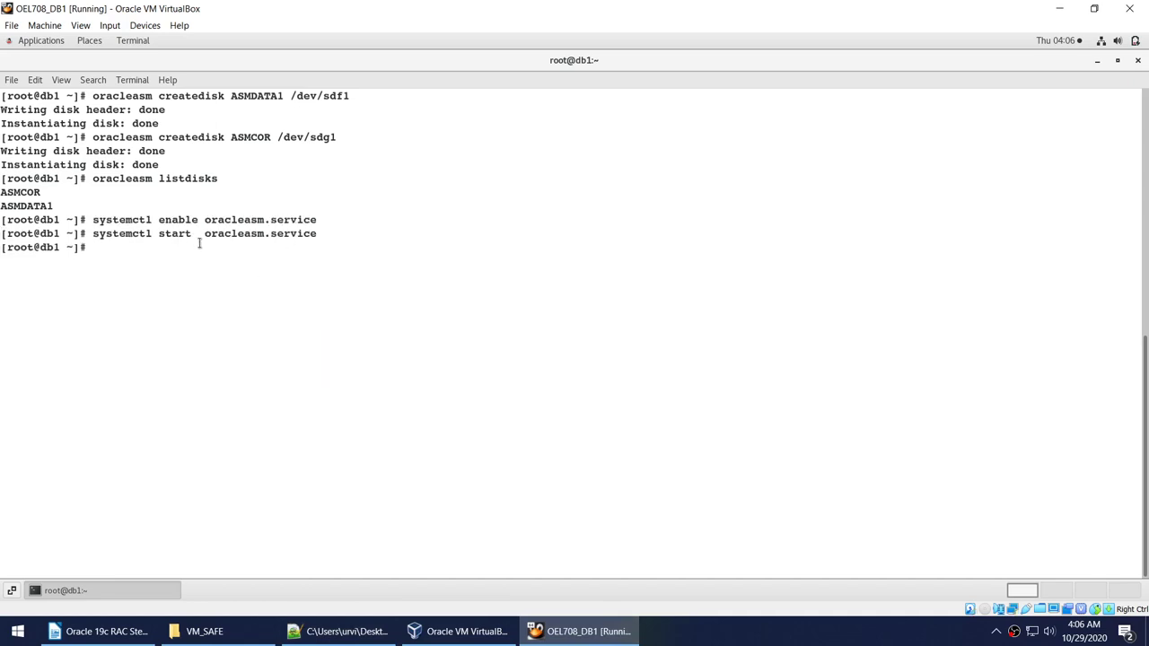
# Highlight enable, start and oracleasm.service, the createdisk output, and the two listed ASM disks.
pyautogui.doubleClick(181, 221)
pyautogui.doubleClick(225, 221)
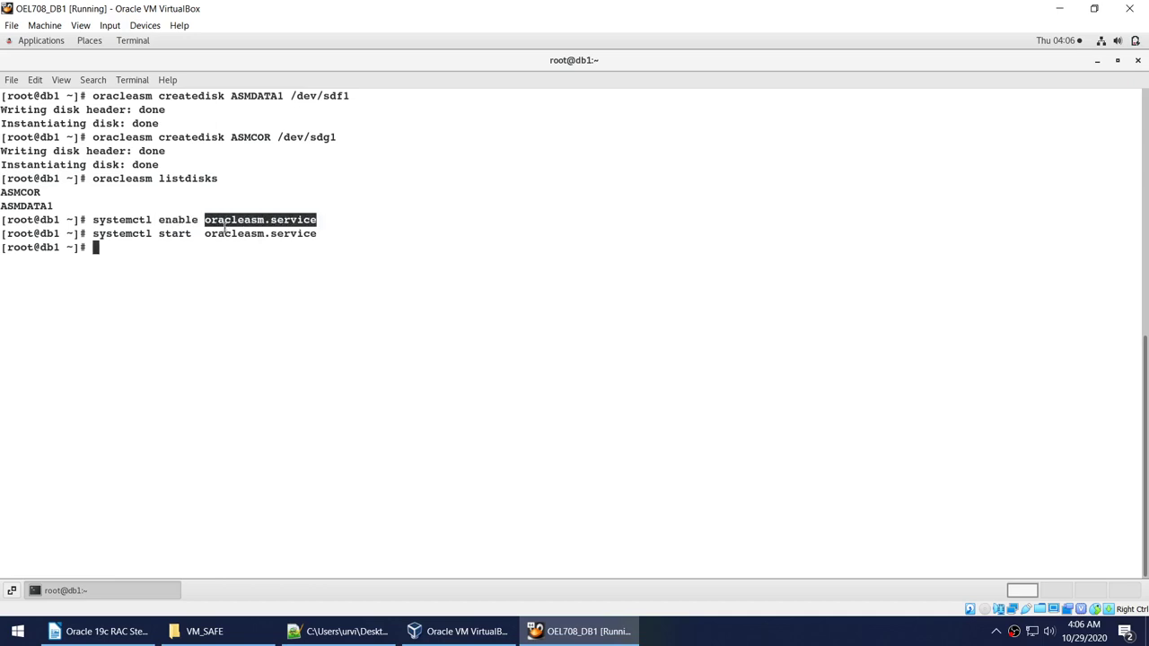
pyautogui.doubleClick(165, 232)
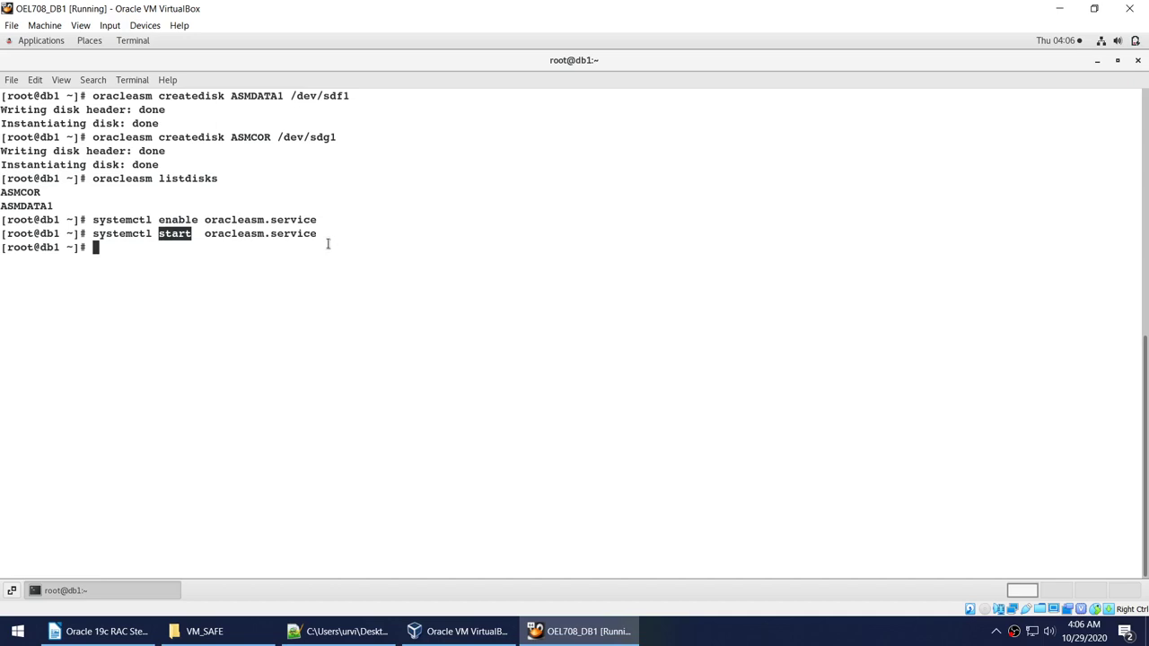
pyautogui.click(160, 213)
pyautogui.doubleClick(175, 220)
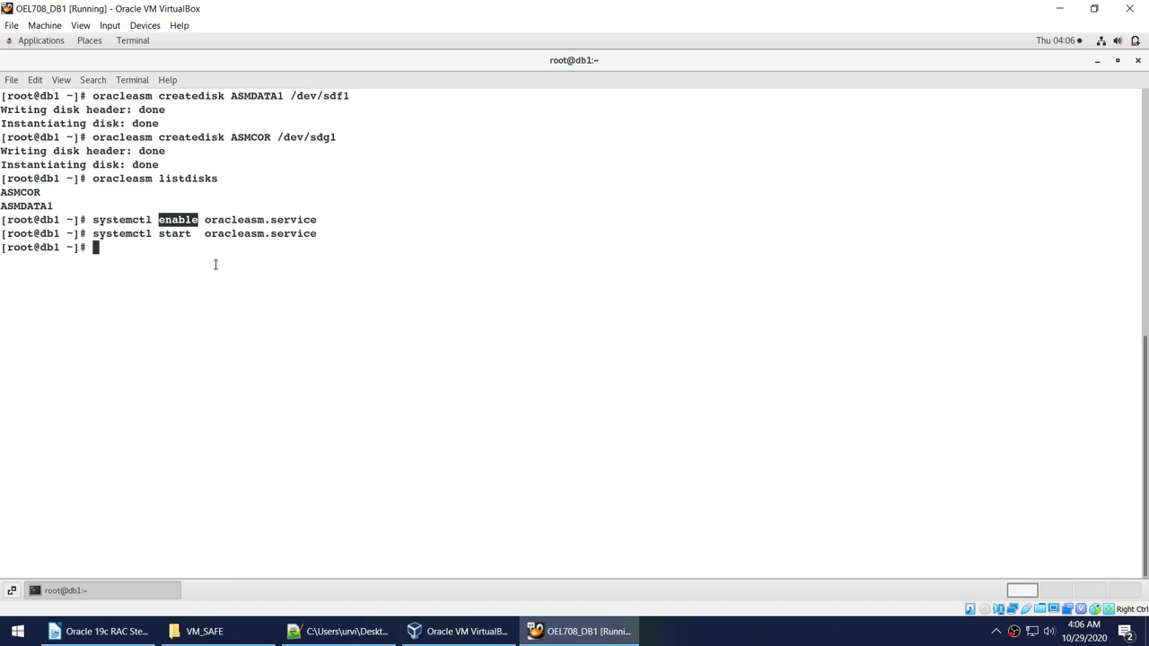
pyautogui.moveTo(145, 101); pyautogui.dragTo(243, 155)
pyautogui.click(281, 179)
pyautogui.moveTo(72, 203); pyautogui.dragTo(5, 190)
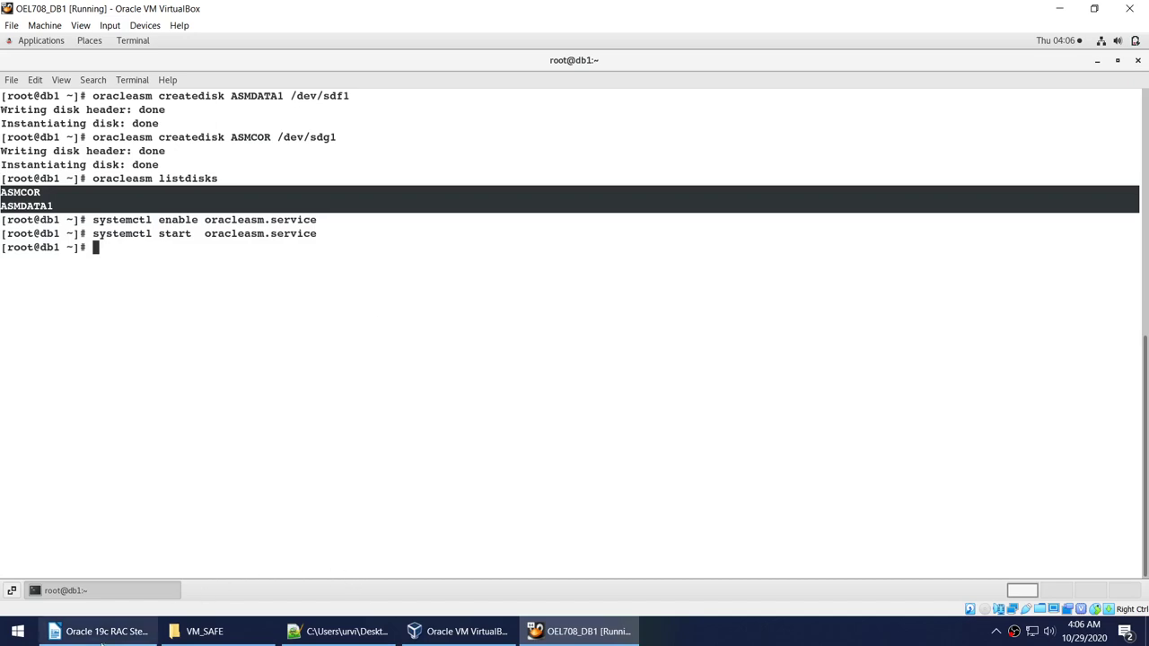
# Mark the Setup Networking step in the RAC setup checklist.
pyautogui.click(99, 631)
pyautogui.scroll(-1, 341, 395)
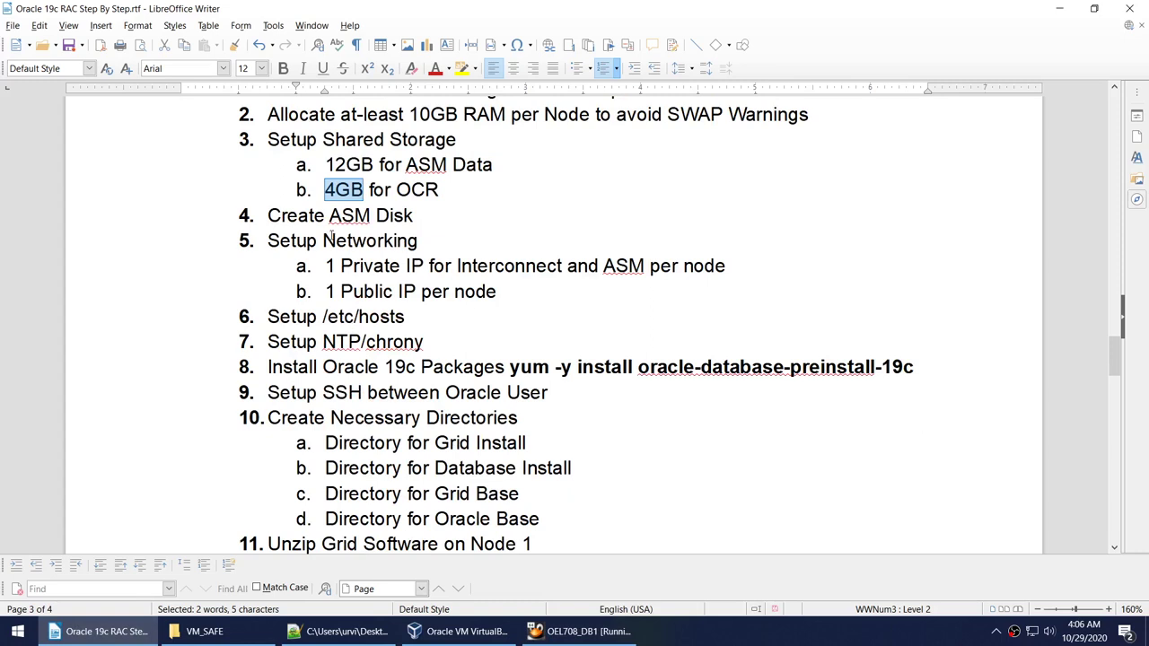
pyautogui.moveTo(326, 242); pyautogui.dragTo(418, 242)
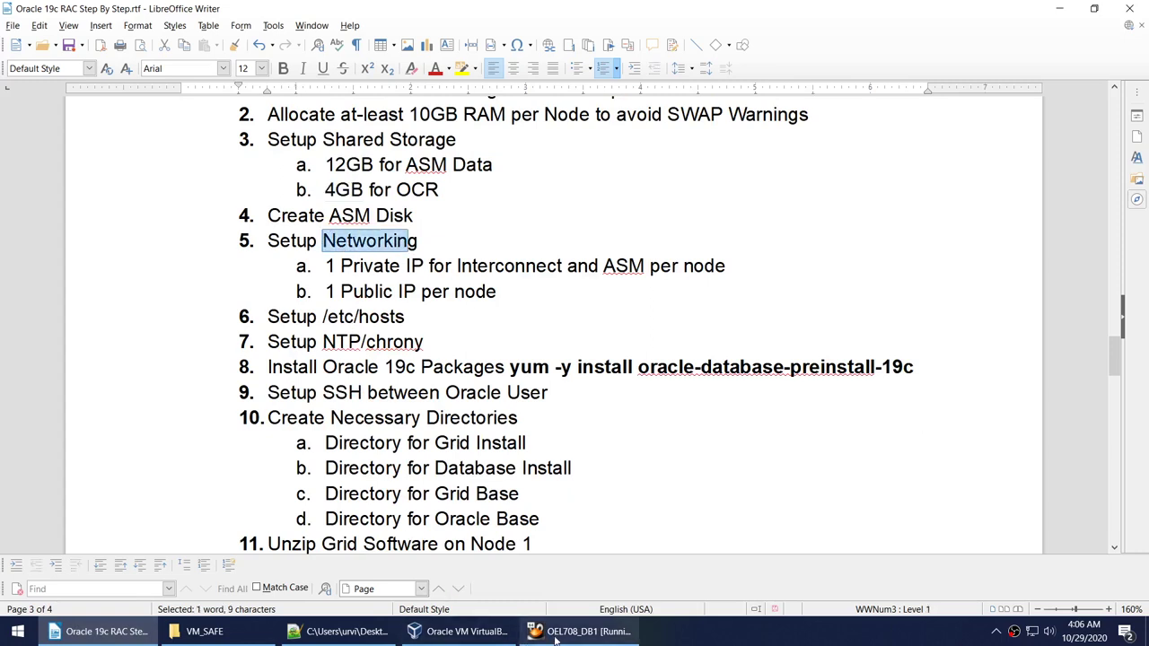
pyautogui.click(579, 631)
pyautogui.click(415, 312)
# Clear the terminal and run 'ifconfig | grep inet' to list DB1's addresses.
pyautogui.write('clear')
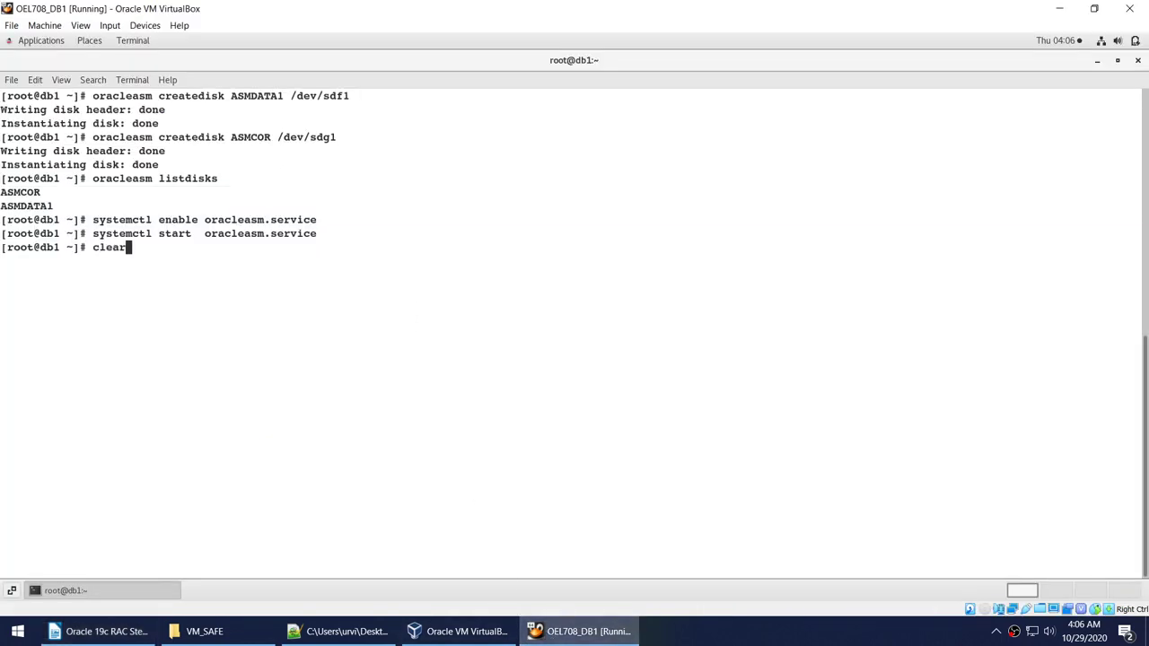
pyautogui.press('Return')
pyautogui.write('ifco')
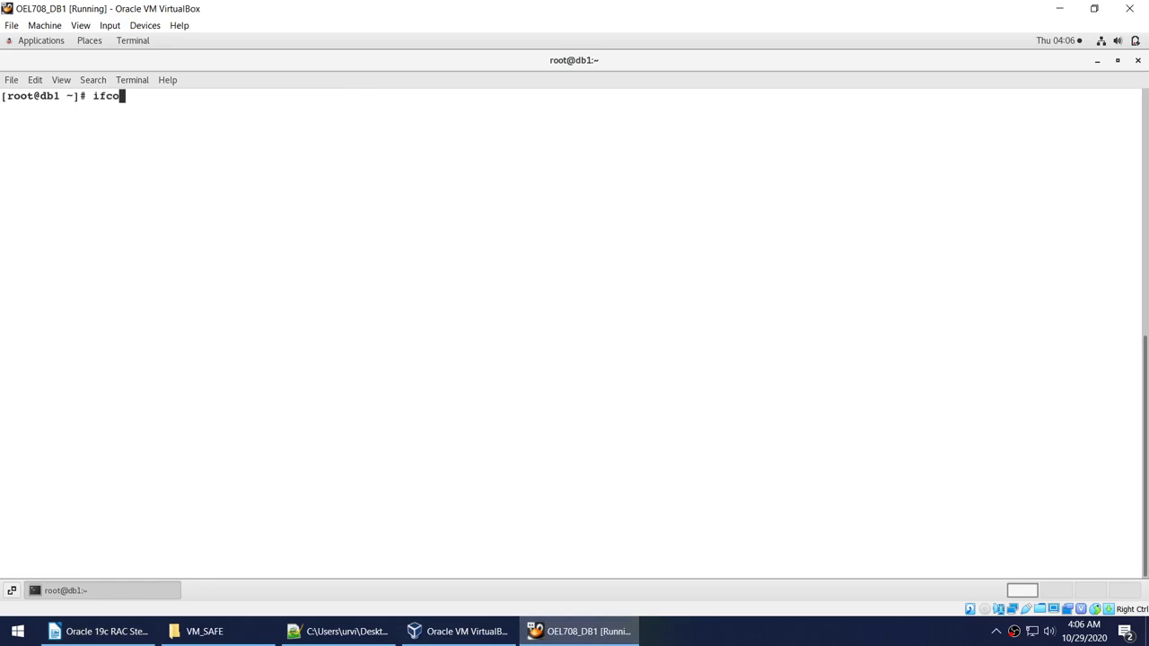
pyautogui.write('nfig | grep inet')
pyautogui.press('Return')
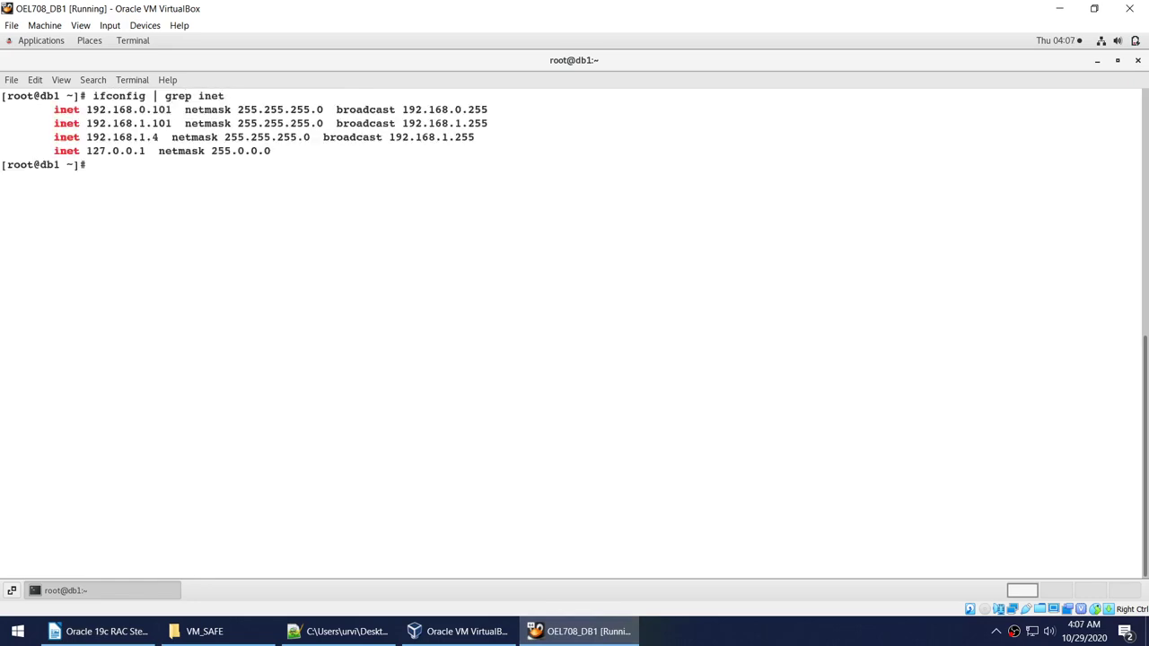
# Highlight the addresses 192.168.0.101, 192.168.1.101 and 192.168.1.4 in the output.
pyautogui.moveTo(87, 110); pyautogui.dragTo(171, 110)
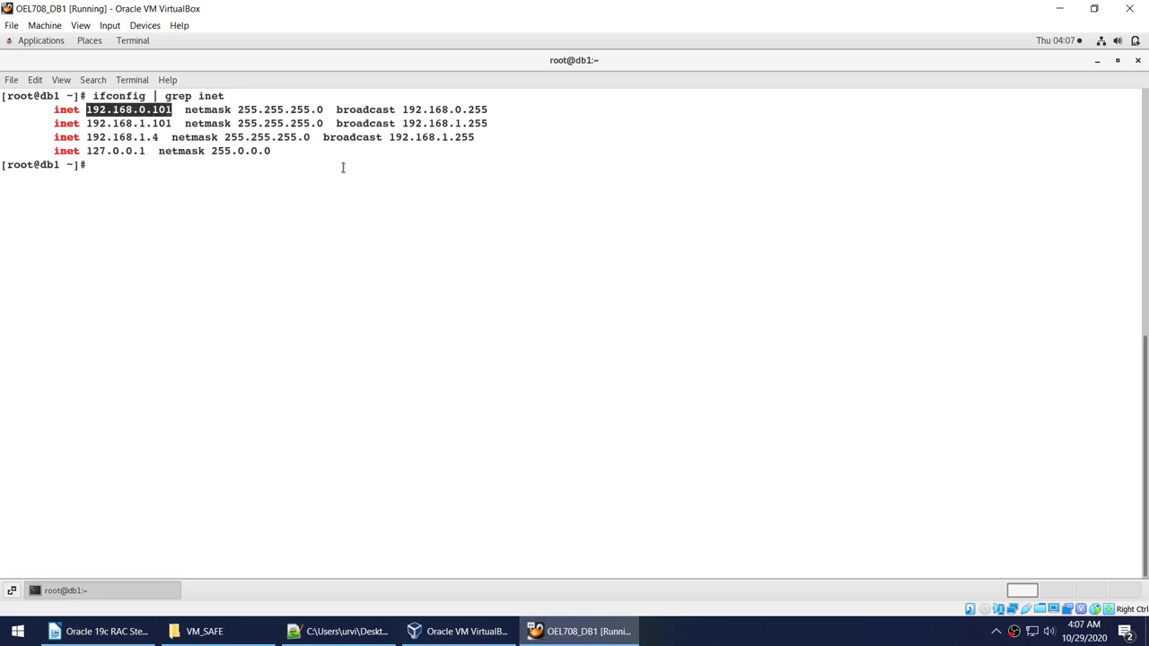
pyautogui.moveTo(87, 123); pyautogui.dragTo(178, 123)
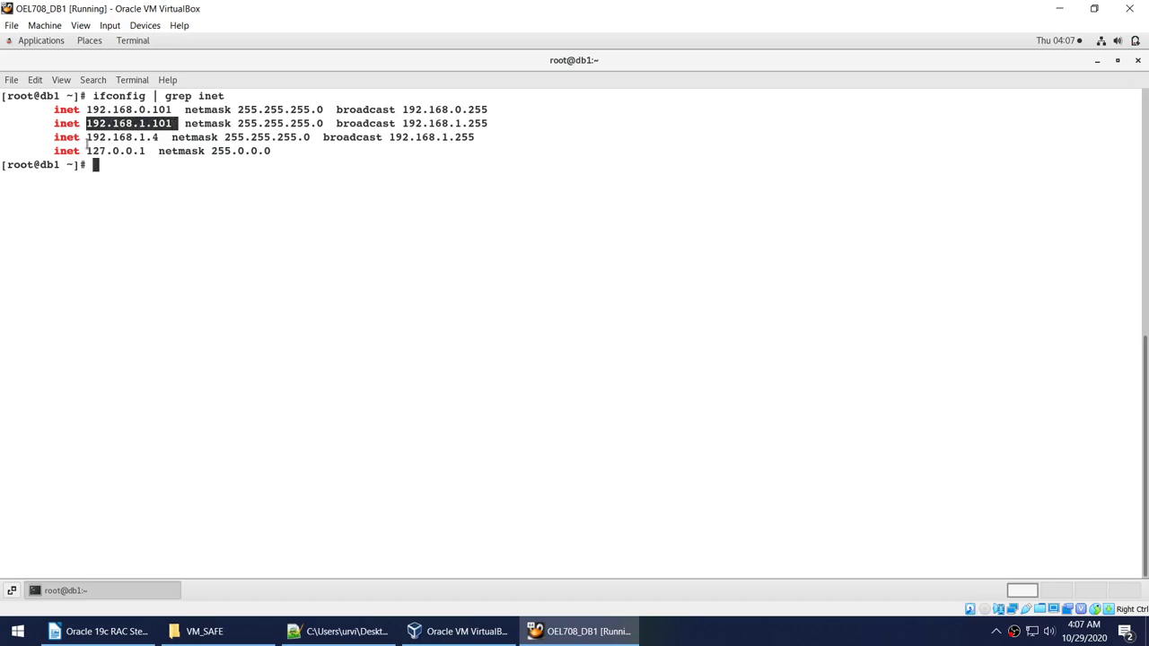
pyautogui.moveTo(85, 138); pyautogui.dragTo(159, 138)
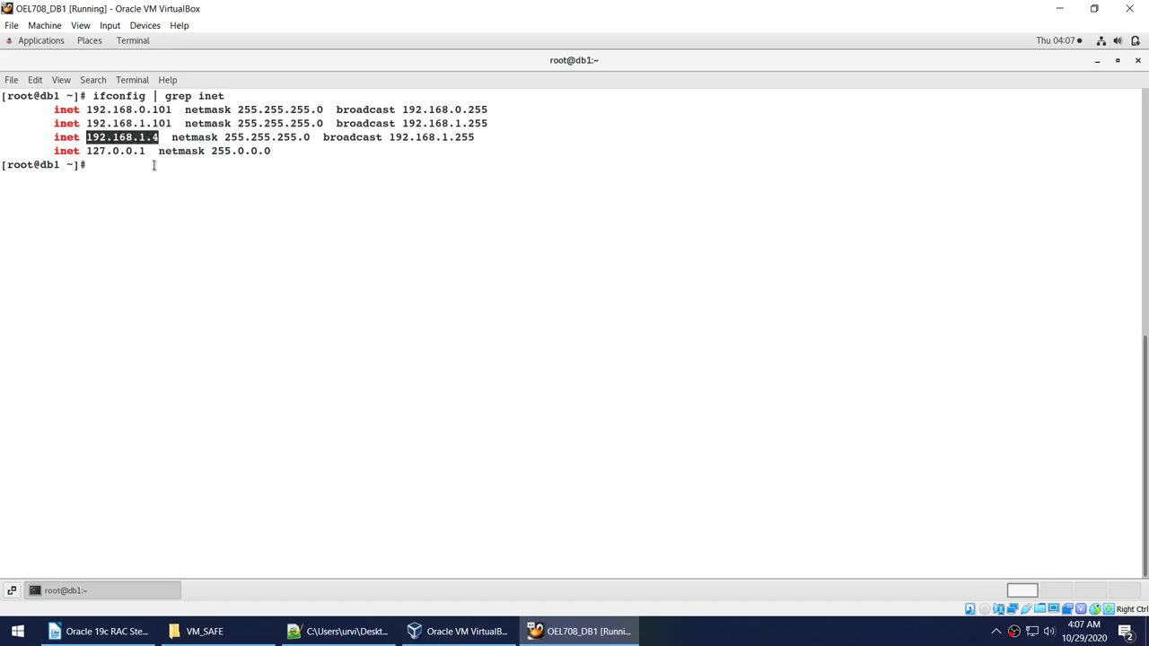
pyautogui.click(152, 207)
pyautogui.moveTo(52, 138); pyautogui.dragTo(499, 136)
pyautogui.moveTo(54, 109); pyautogui.dragTo(497, 126)
pyautogui.doubleClick(171, 109)
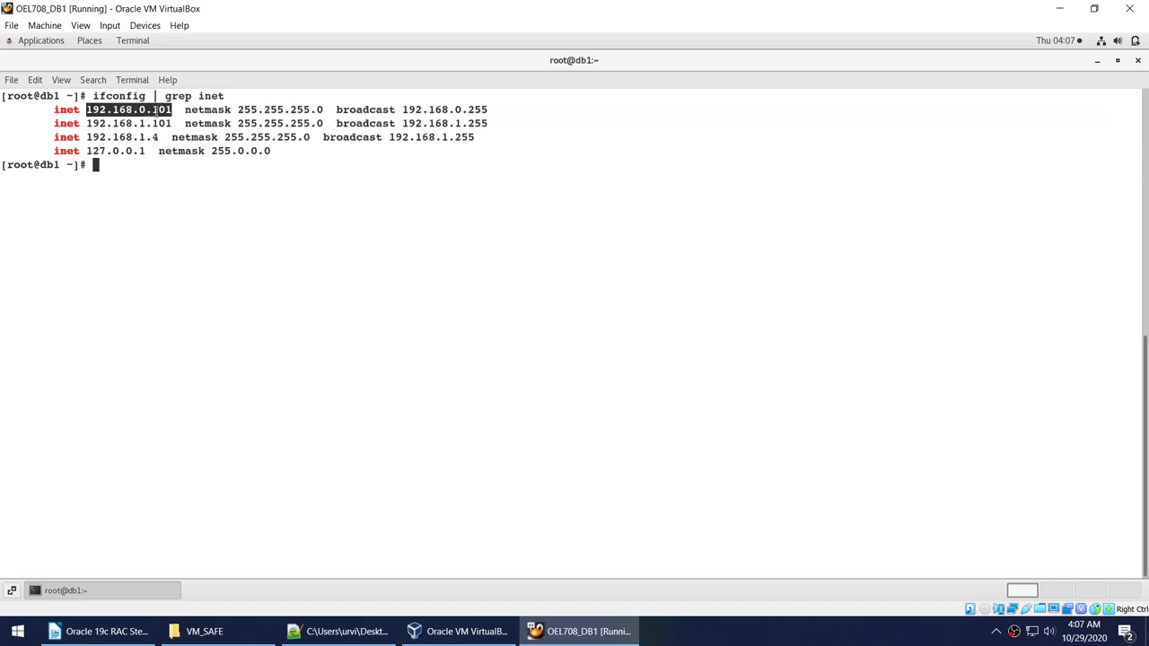
pyautogui.doubleClick(160, 109)
pyautogui.click(149, 123)
pyautogui.doubleClick(149, 123)
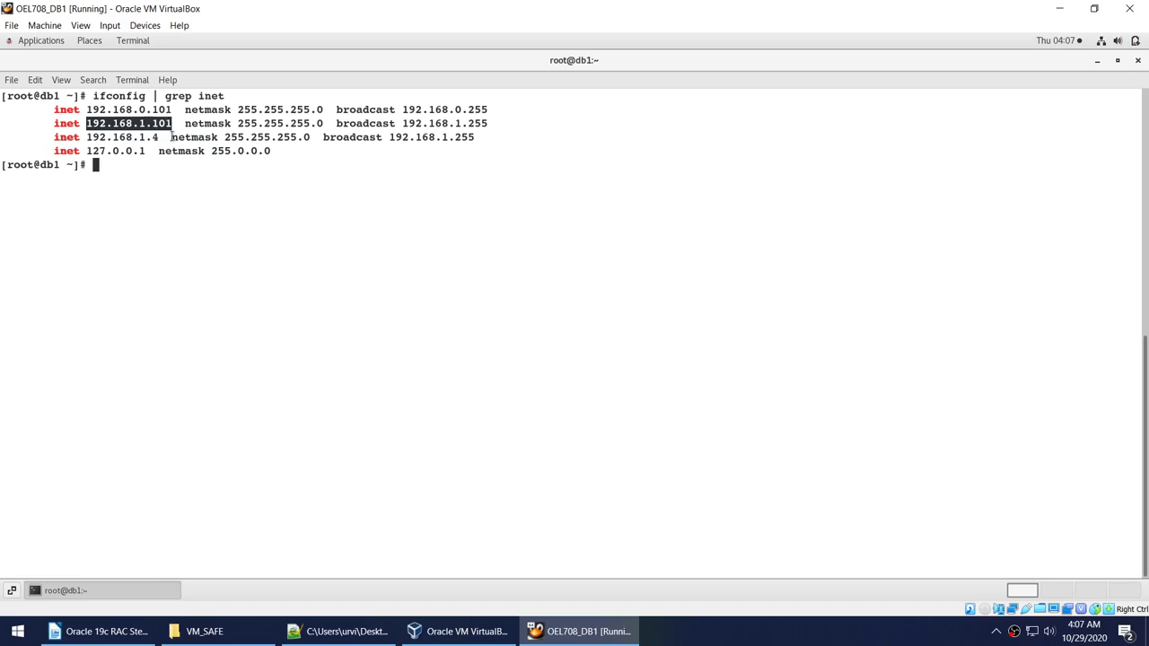
pyautogui.click(239, 236)
# Clear the terminal, start a new command, and select /etc/hosts in the RAC checklist.
pyautogui.write('clear')
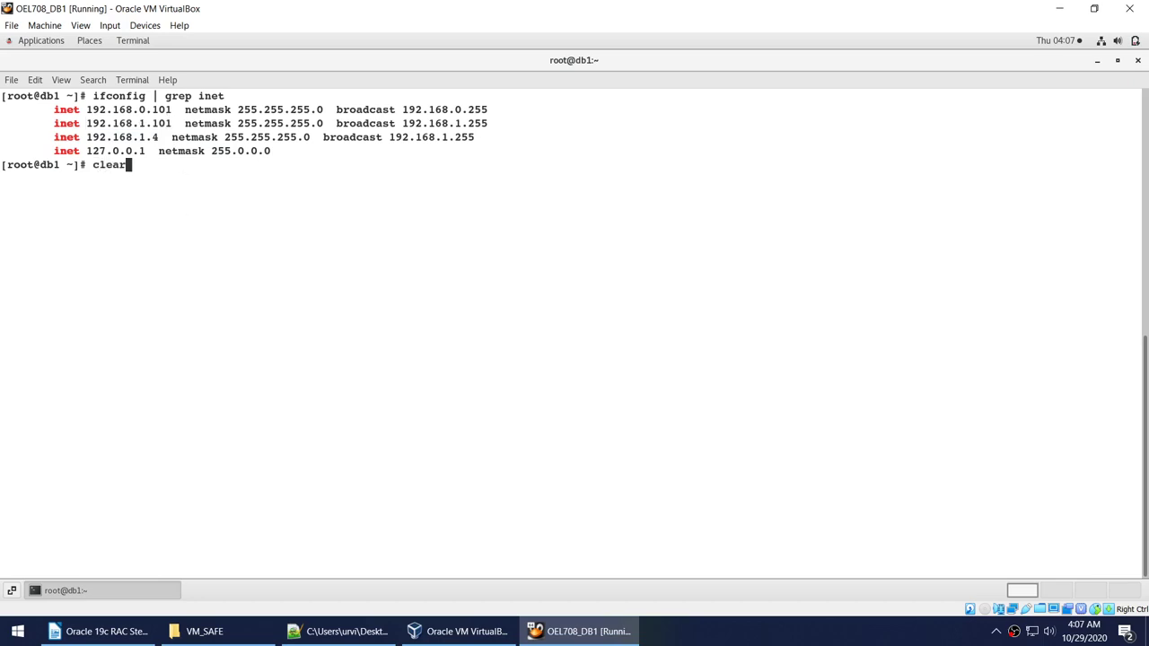
pyautogui.press('Return')
pyautogui.write('cl')
pyautogui.click(108, 631)
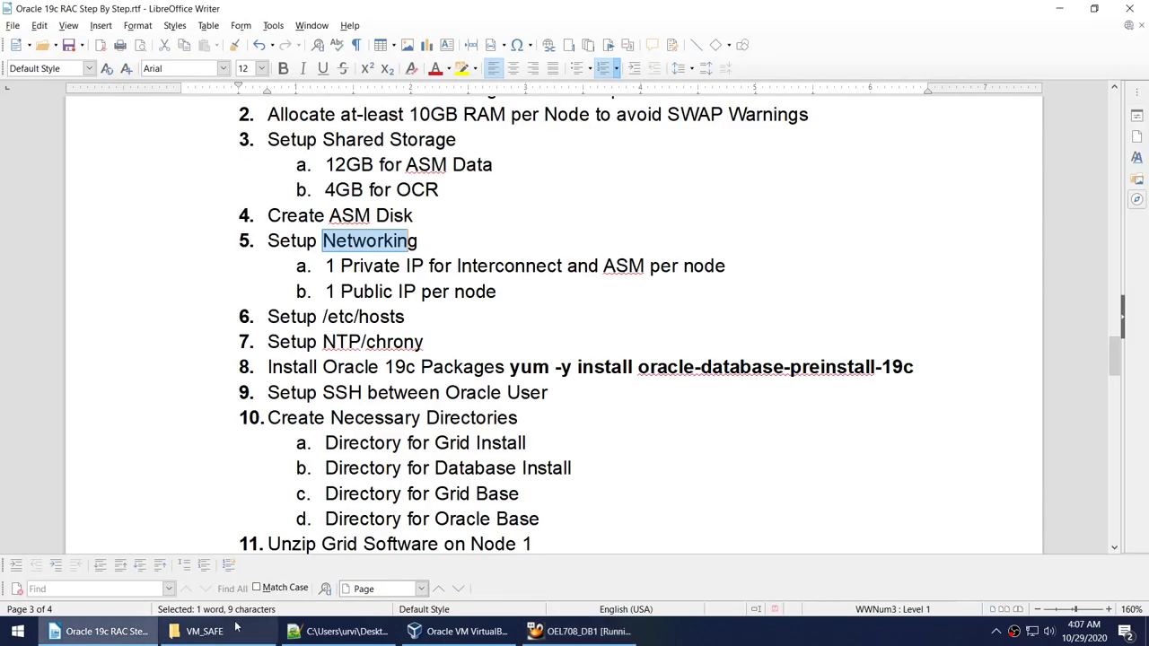
pyautogui.doubleClick(366, 316)
pyautogui.click(322, 316)
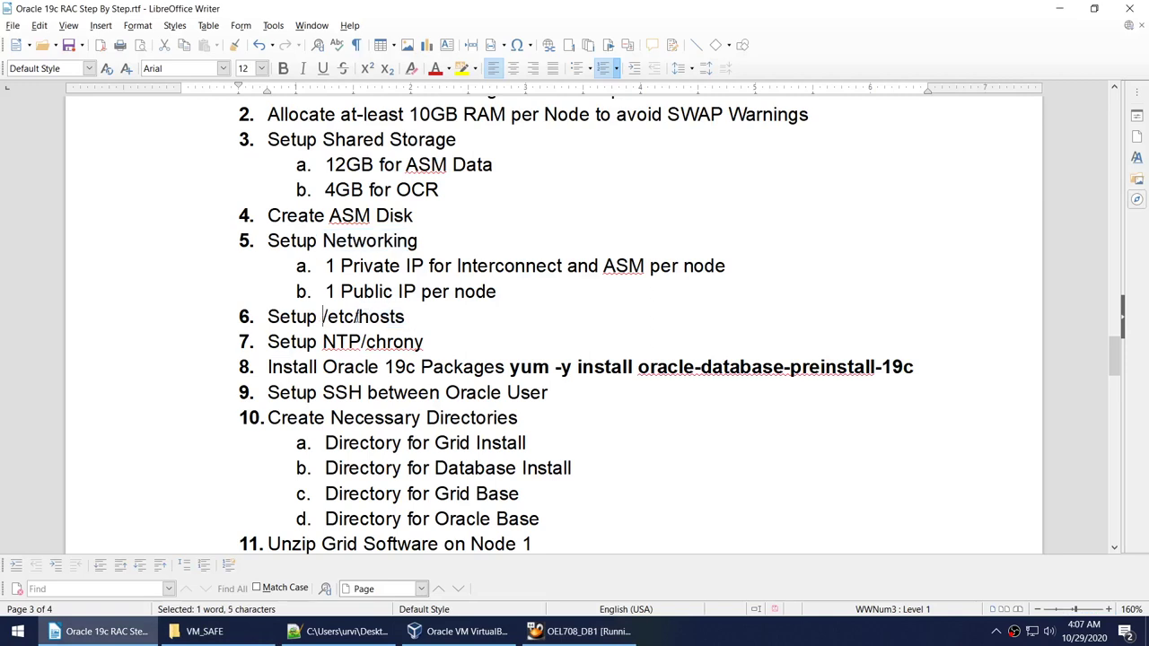
pyautogui.keyDown('shift'); pyautogui.click(406, 316); pyautogui.keyUp('shift')
pyautogui.click(582, 631)
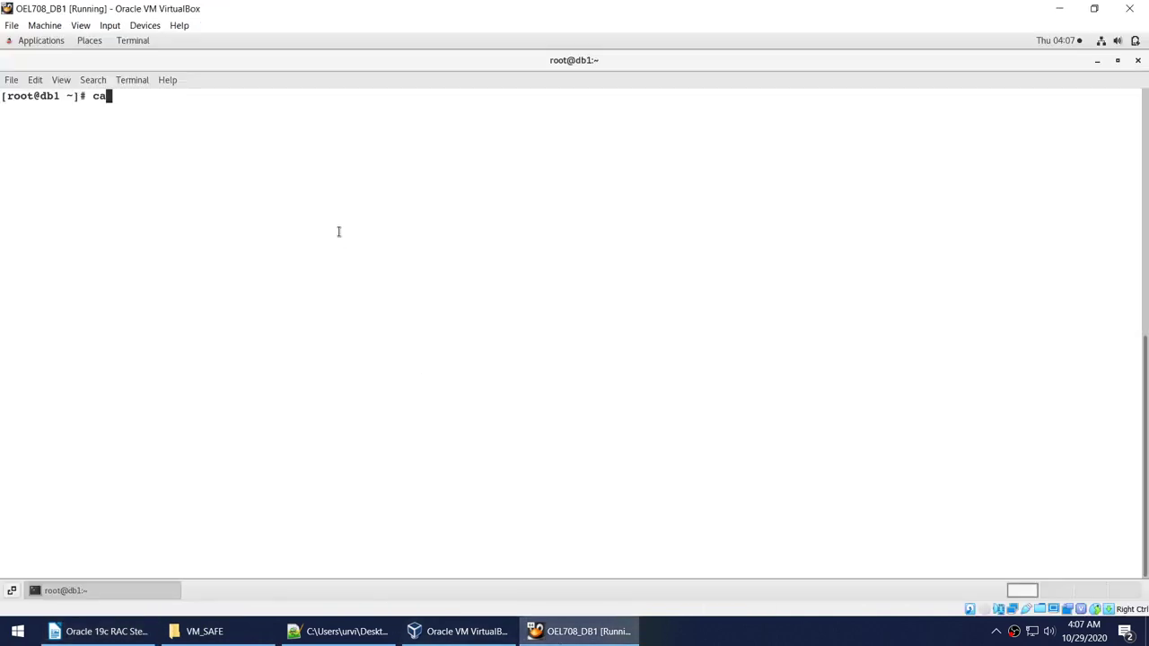
# Print DB1's /etc/hosts with cat and reposition the smaller terminal window.
pyautogui.write('t')
pyautogui.rightClick(287, 154)
pyautogui.click(313, 199)
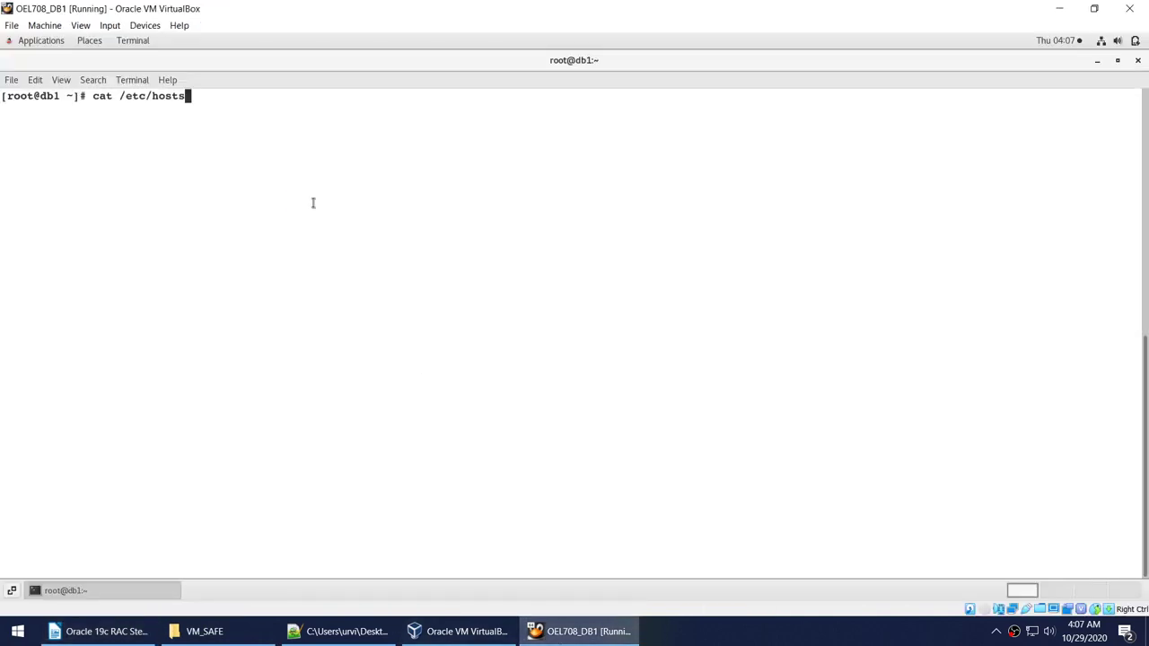
pyautogui.press('Return')
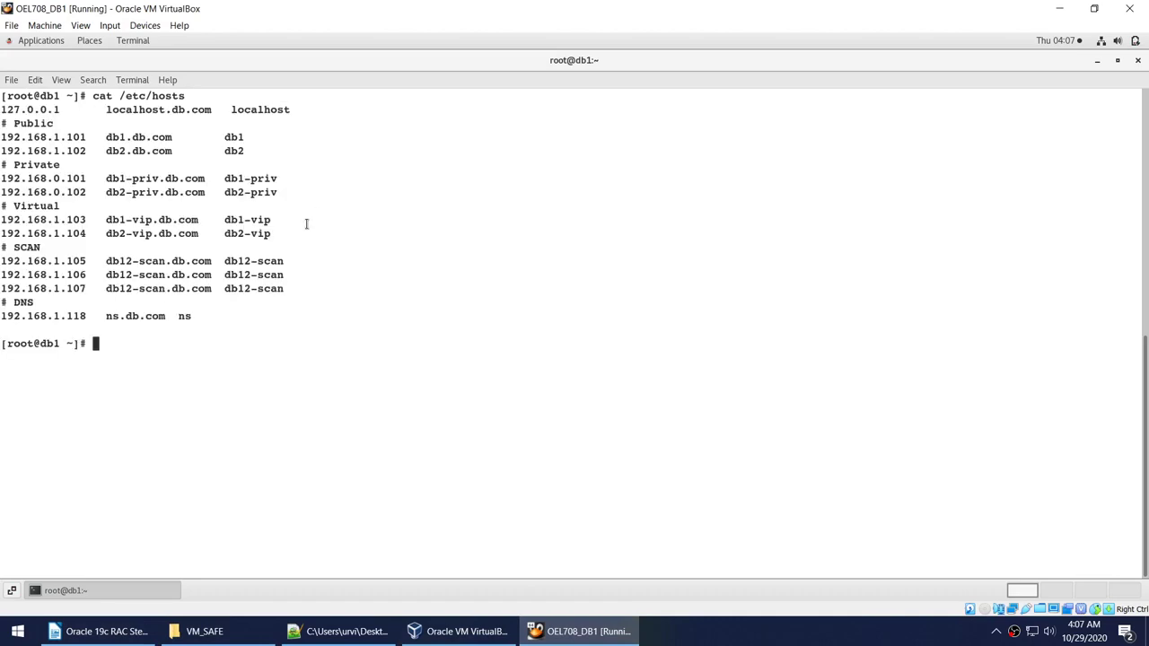
pyautogui.click(1117, 60)
pyautogui.moveTo(391, 112); pyautogui.dragTo(734, 80)
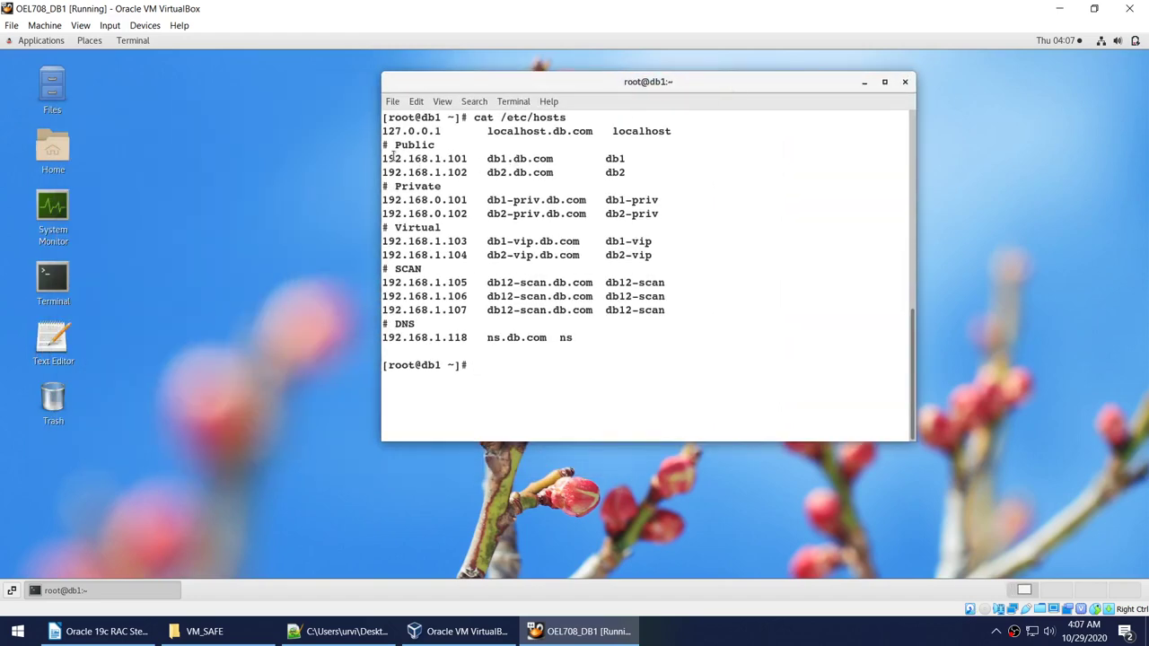
# Highlight db1's entries: public 192.168.1.101, db1.db.com, private 0.101 and db1-vip 1.103.
pyautogui.moveTo(383, 158); pyautogui.dragTo(462, 159)
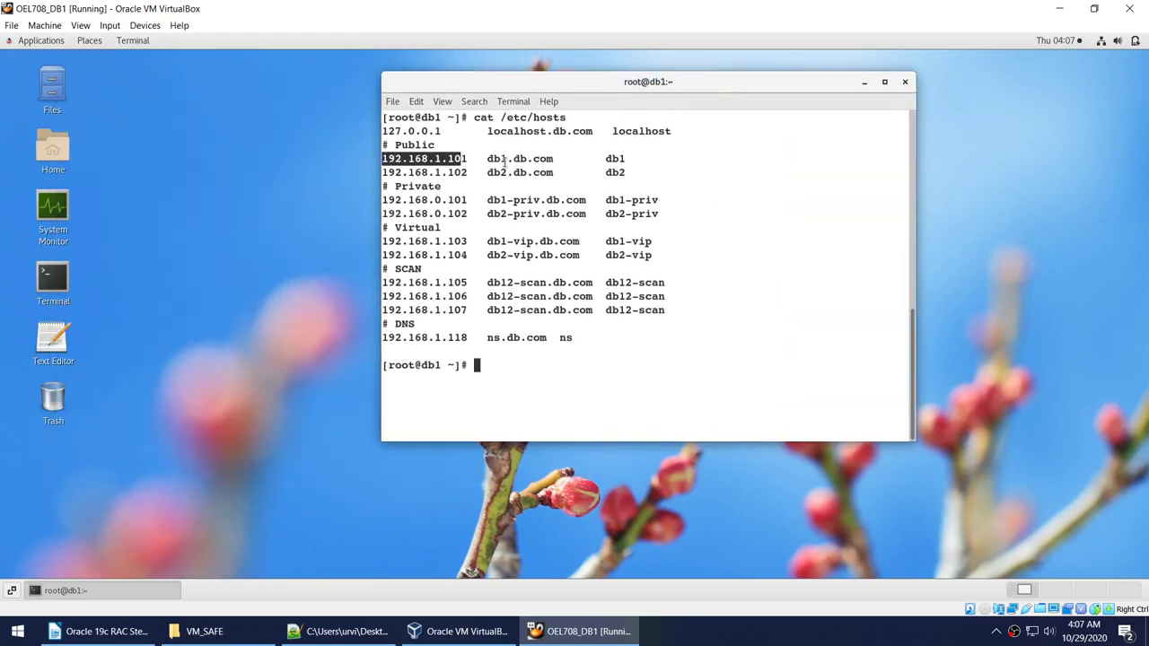
pyautogui.moveTo(629, 159); pyautogui.dragTo(607, 158)
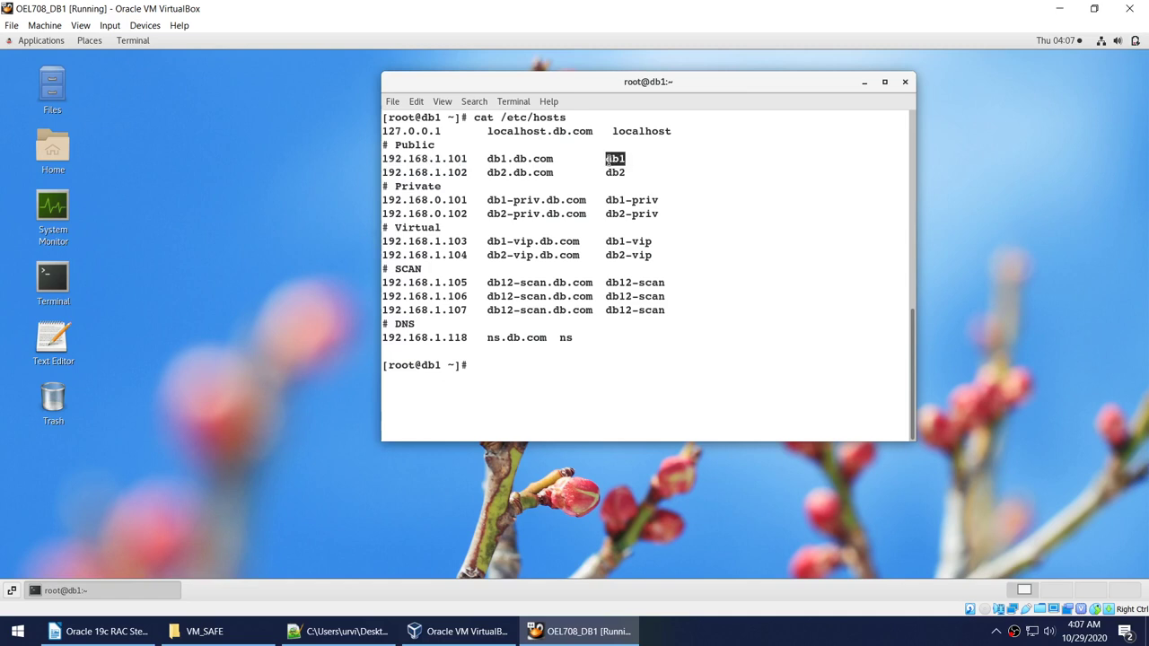
pyautogui.moveTo(487, 159); pyautogui.dragTo(553, 159)
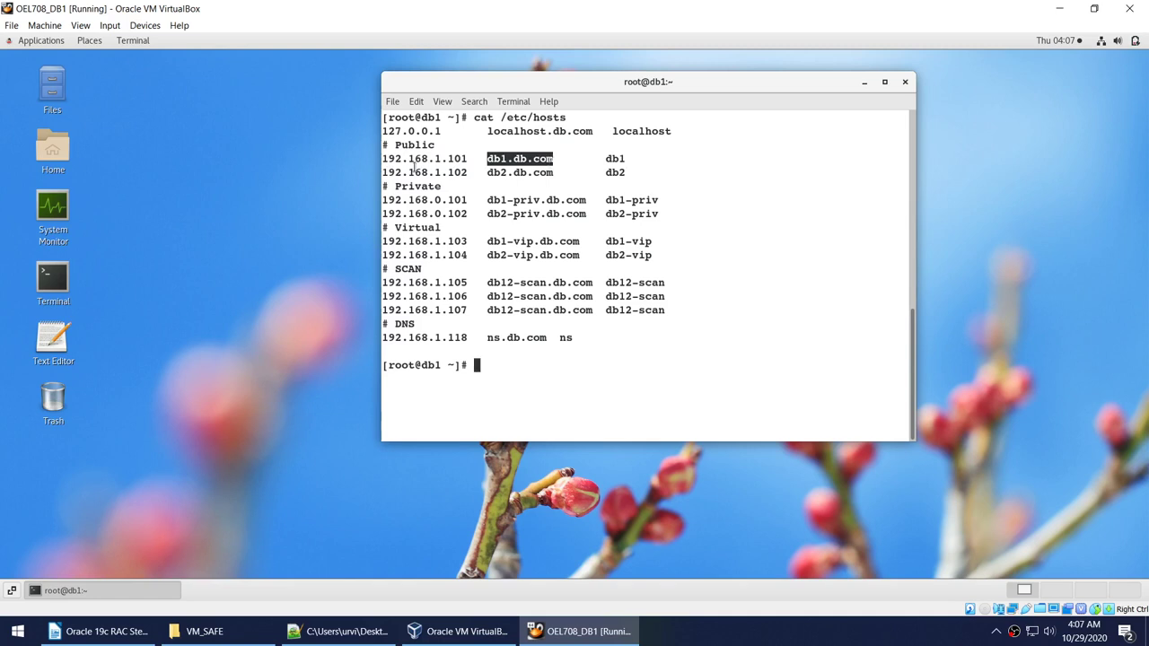
pyautogui.moveTo(382, 159); pyautogui.dragTo(465, 159)
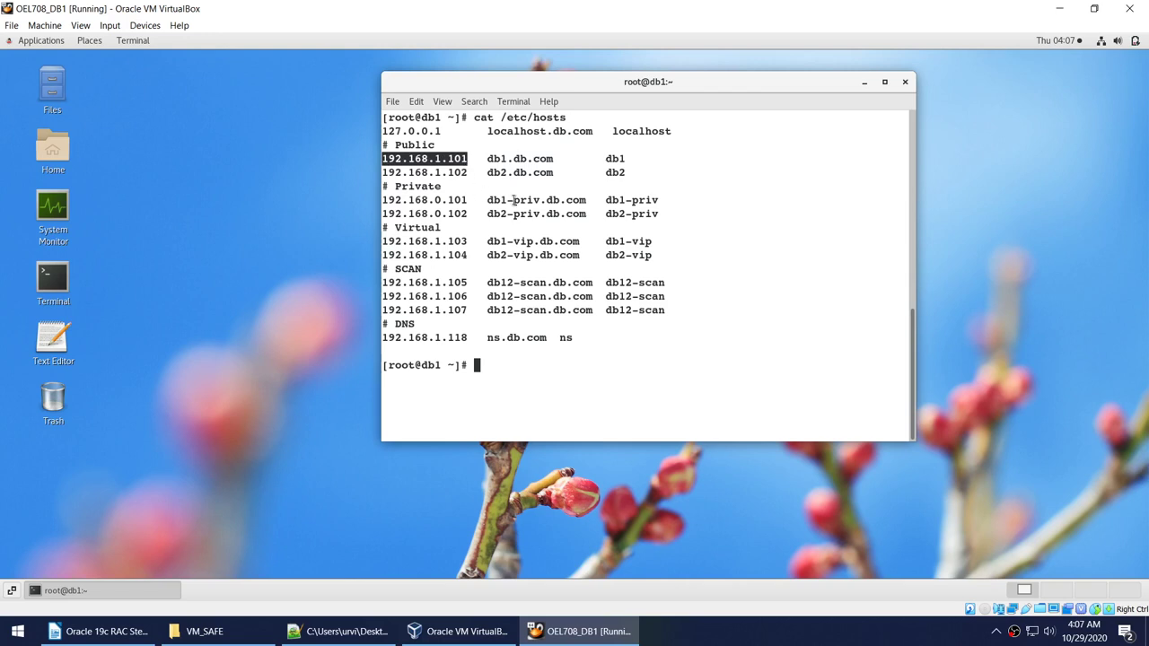
pyautogui.moveTo(448, 159); pyautogui.dragTo(473, 159)
pyautogui.moveTo(436, 199); pyautogui.dragTo(464, 199)
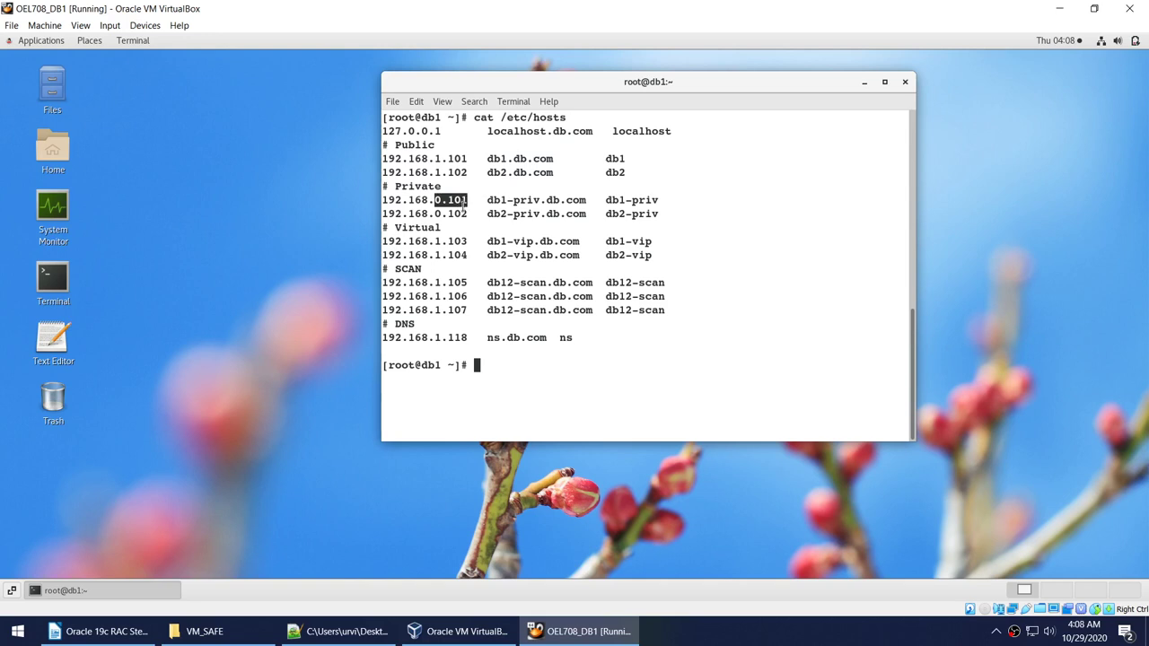
pyautogui.moveTo(489, 243); pyautogui.dragTo(520, 244)
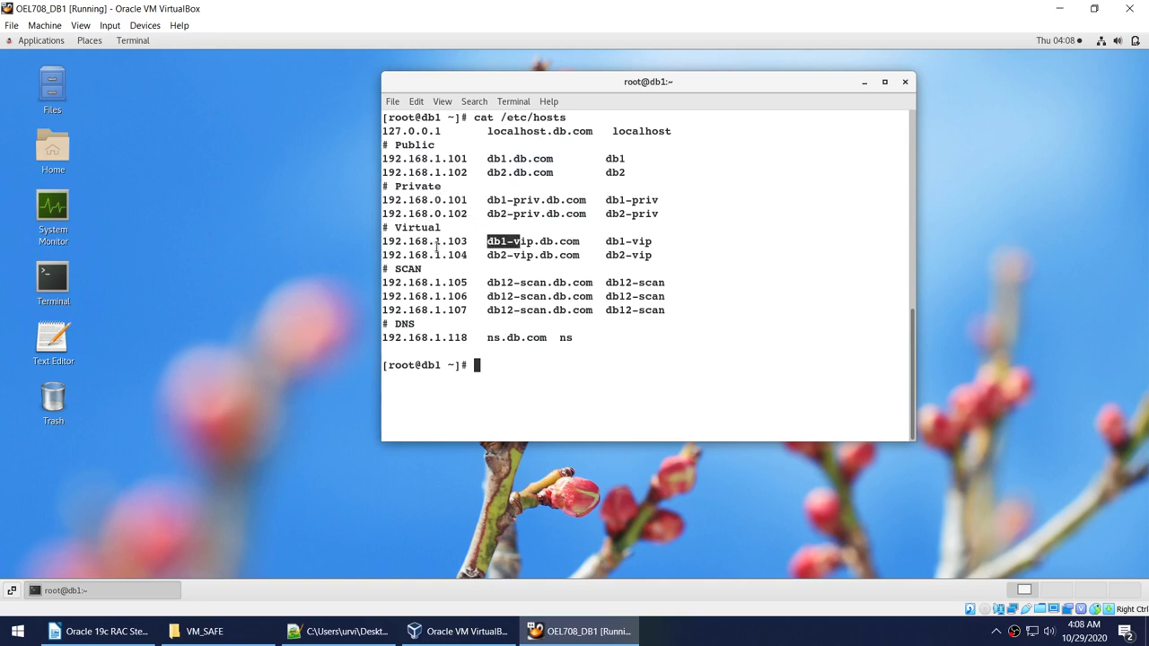
pyautogui.moveTo(436, 243); pyautogui.dragTo(468, 246)
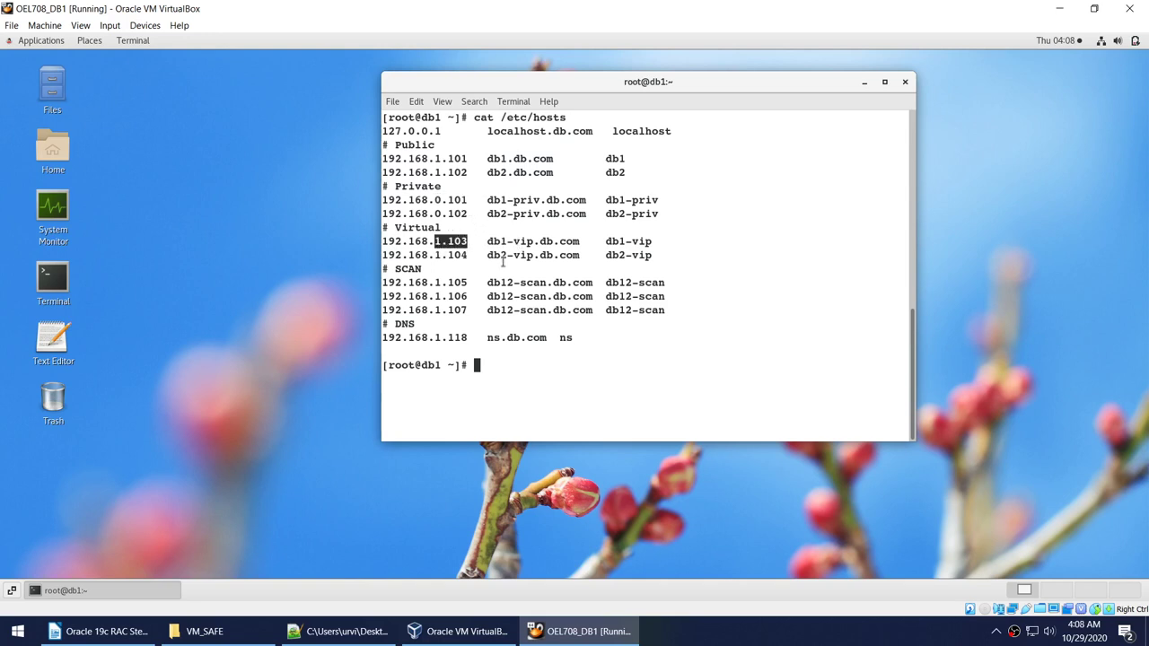
pyautogui.click(439, 241)
pyautogui.moveTo(436, 241); pyautogui.dragTo(467, 243)
# Highlight the public entries, three SCAN entries, and db2's public 1.102 and private 0.102 addresses.
pyautogui.moveTo(411, 172); pyautogui.dragTo(422, 159)
pyautogui.click(441, 161)
pyautogui.moveTo(436, 242); pyautogui.dragTo(441, 242)
pyautogui.moveTo(393, 283); pyautogui.dragTo(682, 312)
pyautogui.click(536, 314)
pyautogui.moveTo(448, 171)
pyautogui.mouseDown()
pyautogui.moveTo(467, 172)
pyautogui.moveTo(432, 171)
pyautogui.moveTo(467, 172)
pyautogui.mouseUp()
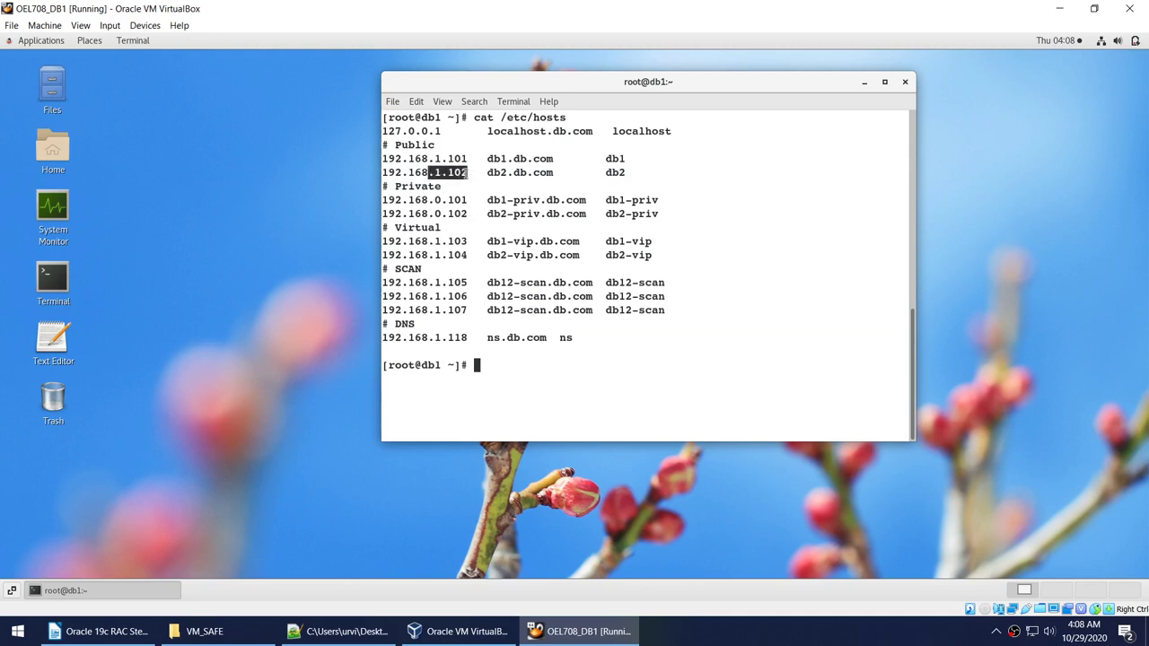
pyautogui.moveTo(635, 176); pyautogui.dragTo(583, 171)
pyautogui.moveTo(432, 214); pyautogui.dragTo(467, 215)
pyautogui.moveTo(688, 221); pyautogui.dragTo(511, 217)
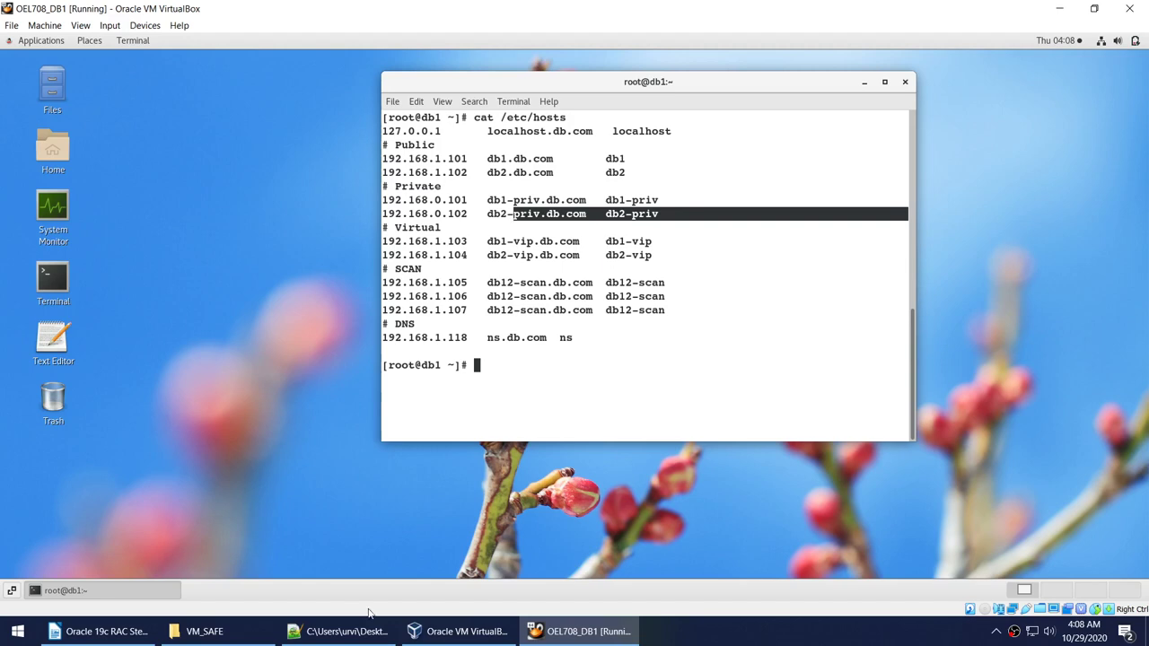
# Start the OEL708_DB2 virtual machine from VirtualBox Manager.
pyautogui.click(459, 631)
pyautogui.click(77, 151)
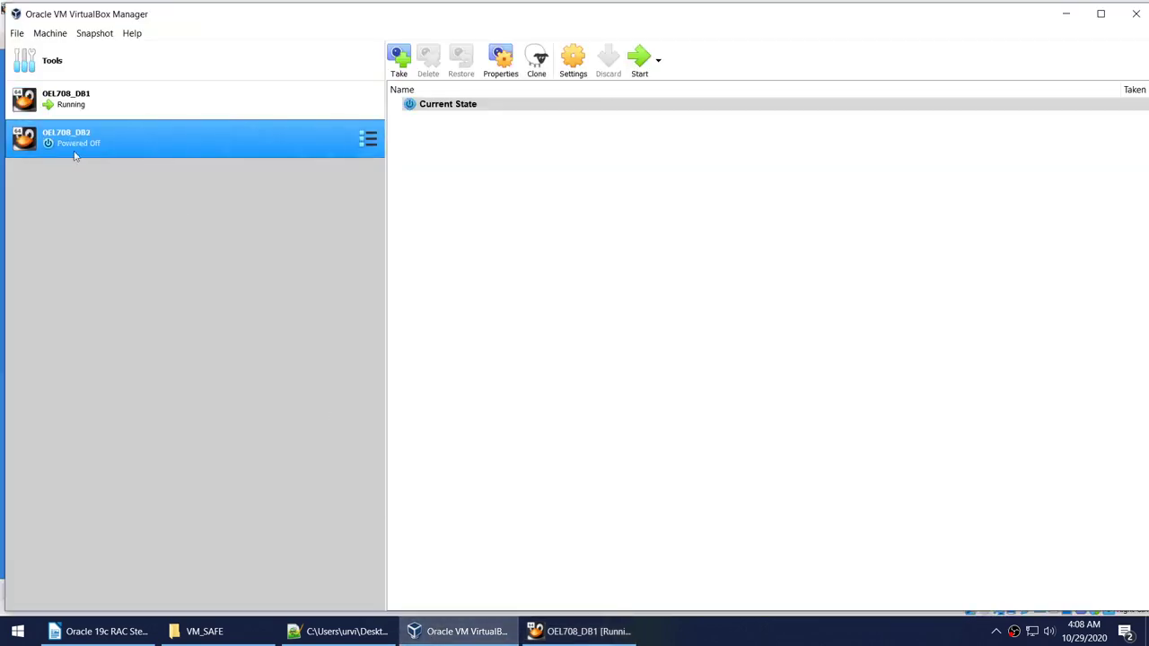
pyautogui.click(643, 72)
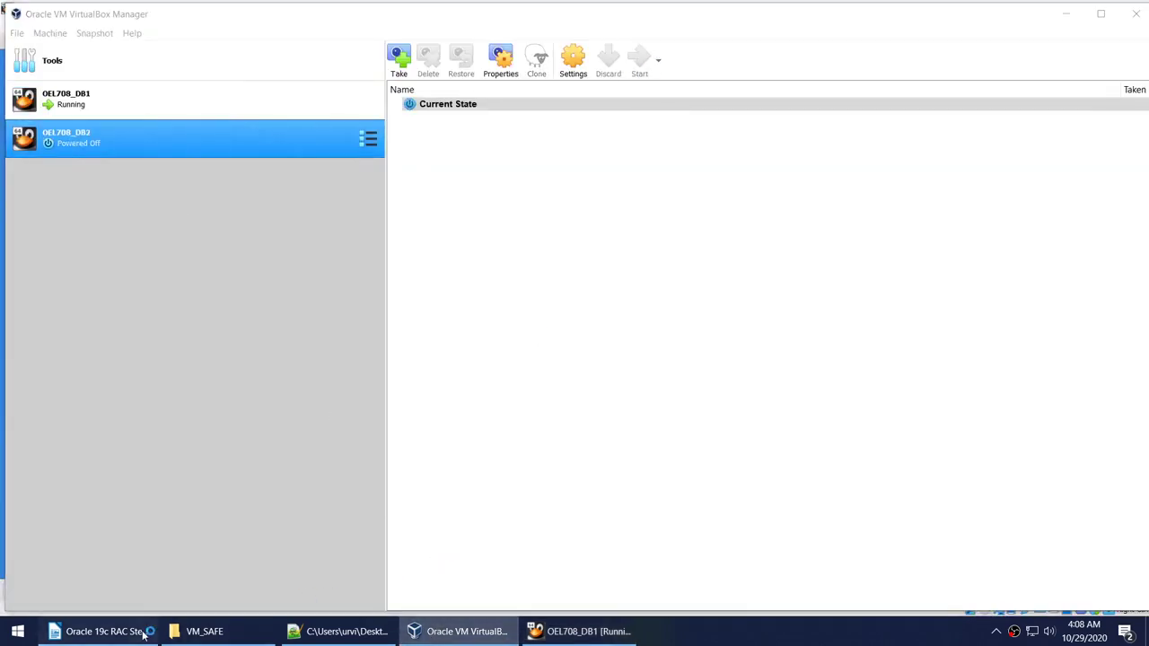
# Select and copy the NTP and chrony setup commands from the RAC setup script.
pyautogui.click(144, 634)
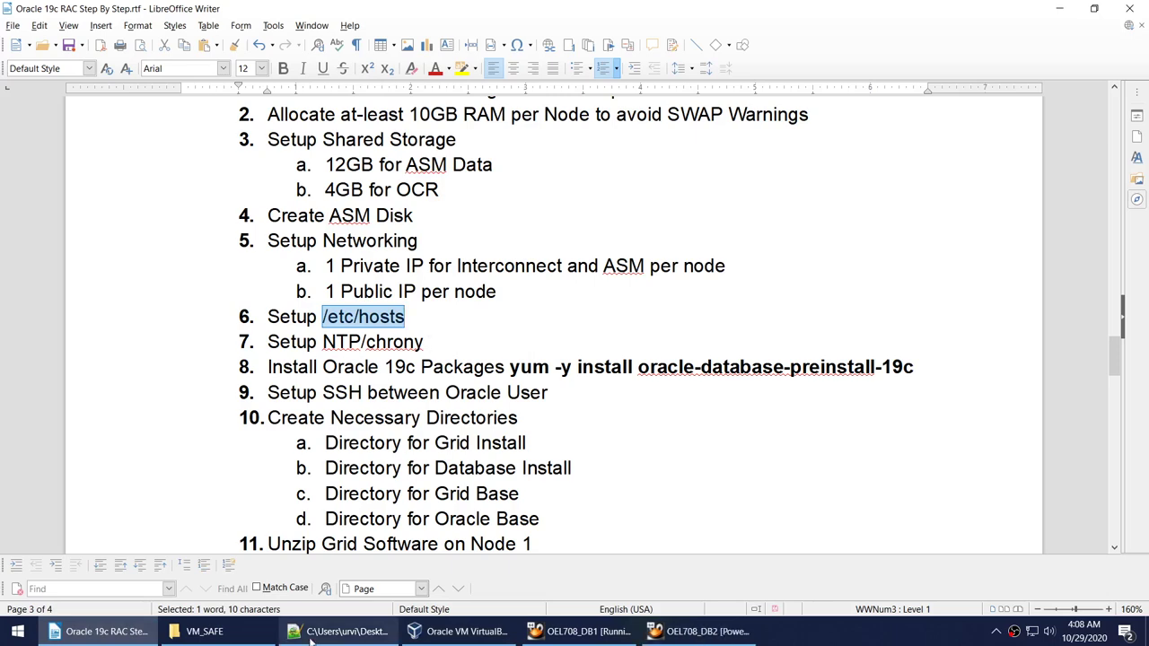
pyautogui.click(339, 631)
pyautogui.scroll(-12, 307, 479)
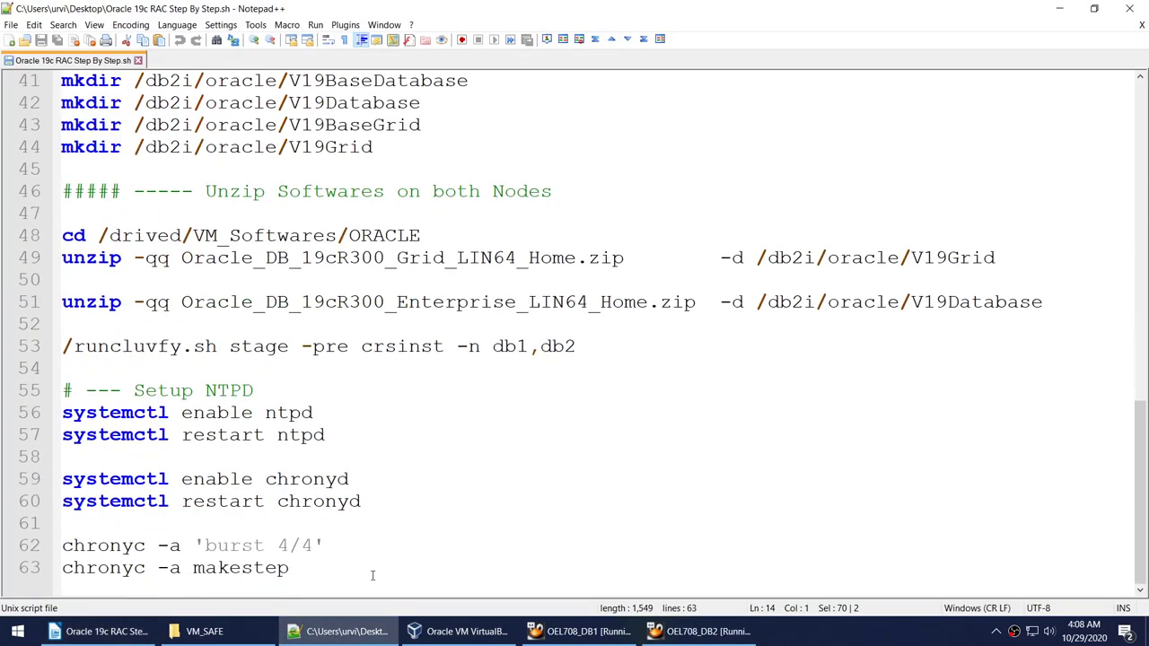
pyautogui.moveTo(289, 568); pyautogui.dragTo(58, 422)
pyautogui.hotkey('ctrl', 'c')
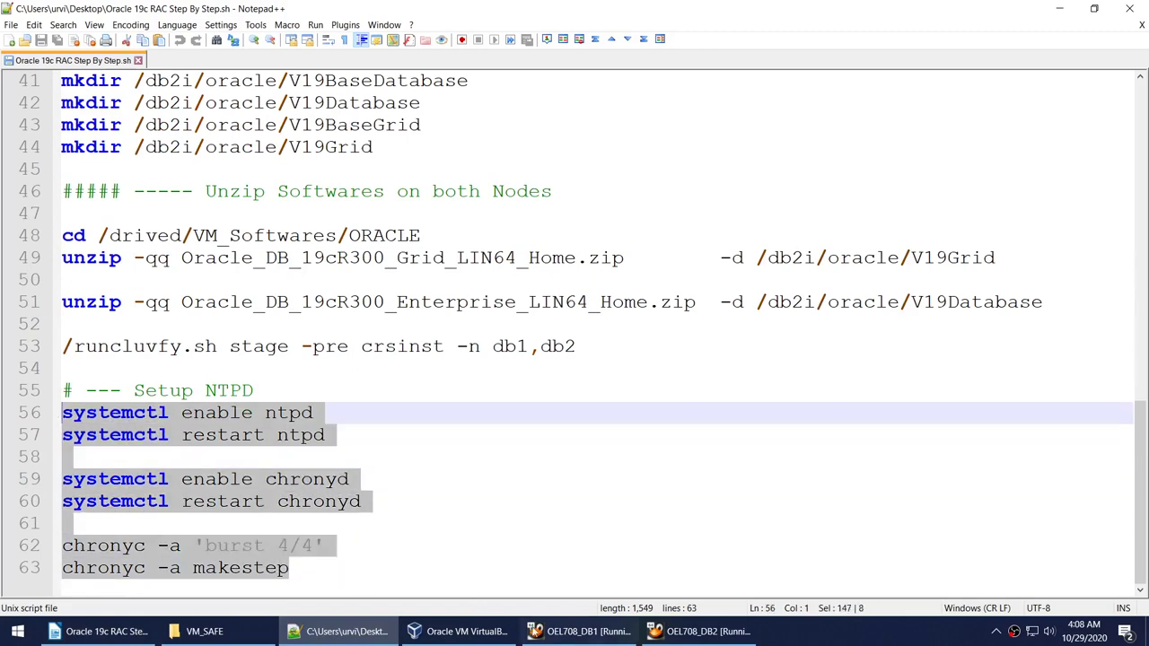
pyautogui.hotkey('alt', 'Tab')
# Clear the terminal, paste and run the time-sync commands, then rerun chronyc burst 4/4.
pyautogui.write('cle')
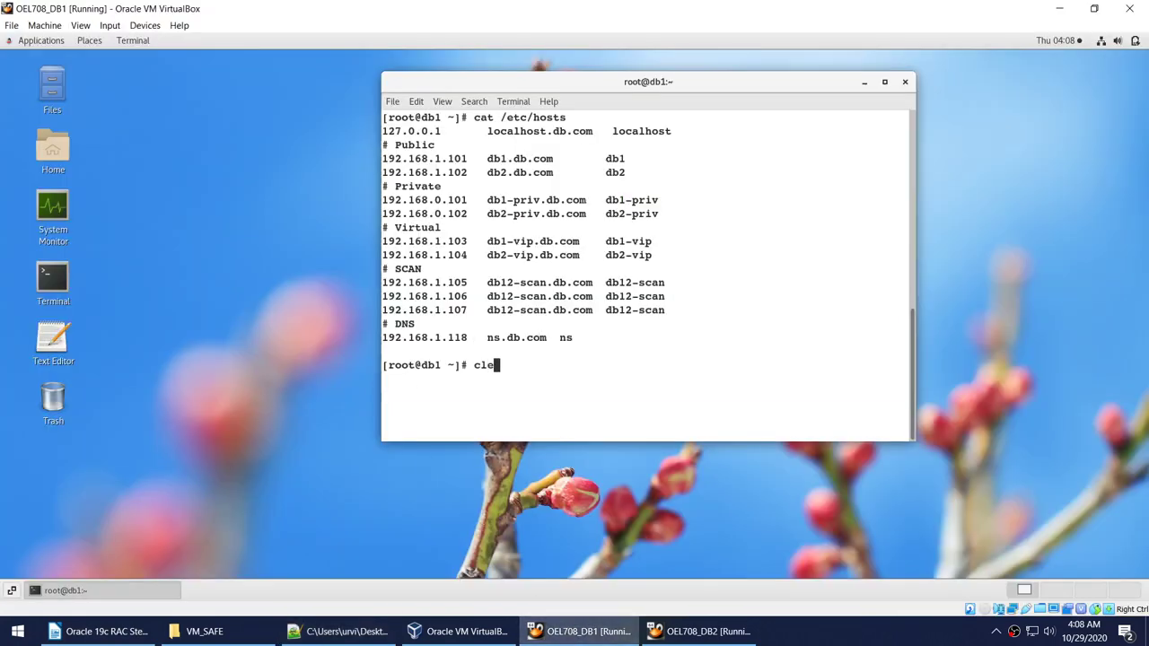
pyautogui.write('ar')
pyautogui.press('Return')
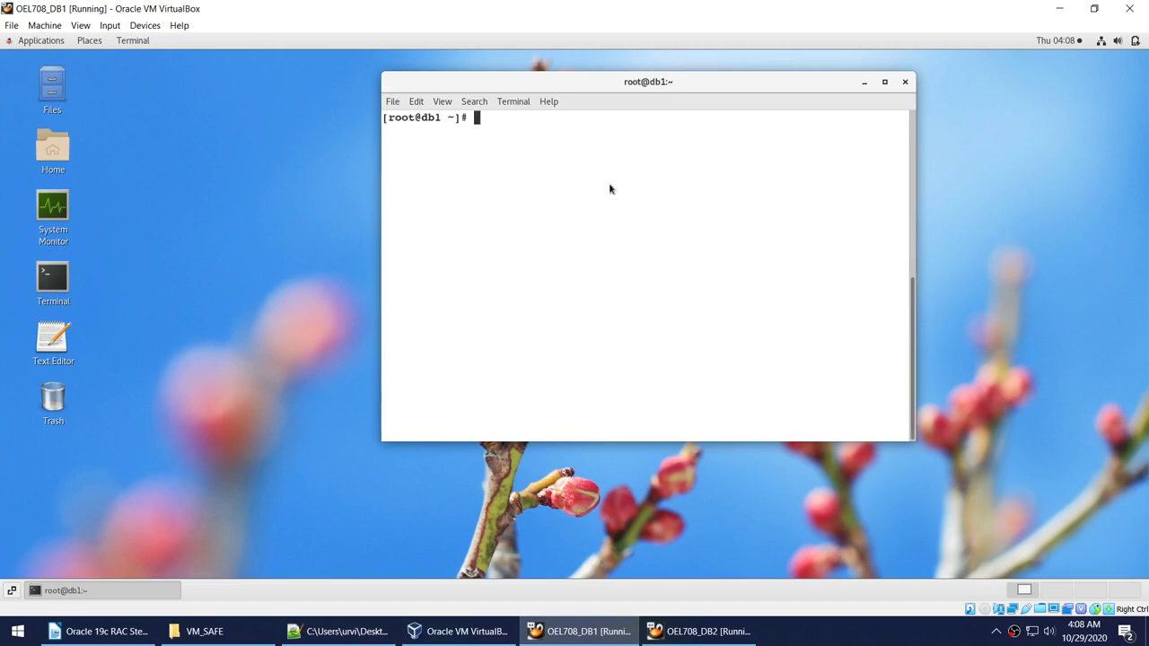
pyautogui.rightClick(609, 188)
pyautogui.click(643, 244)
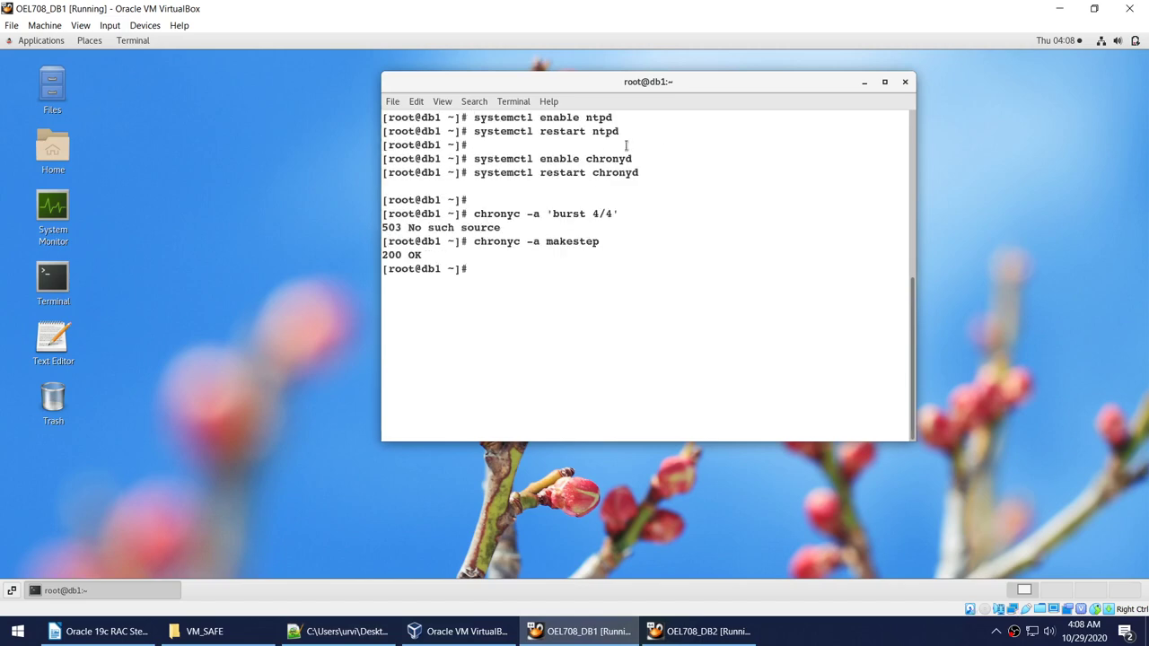
pyautogui.press('Up')
pyautogui.press('Up')
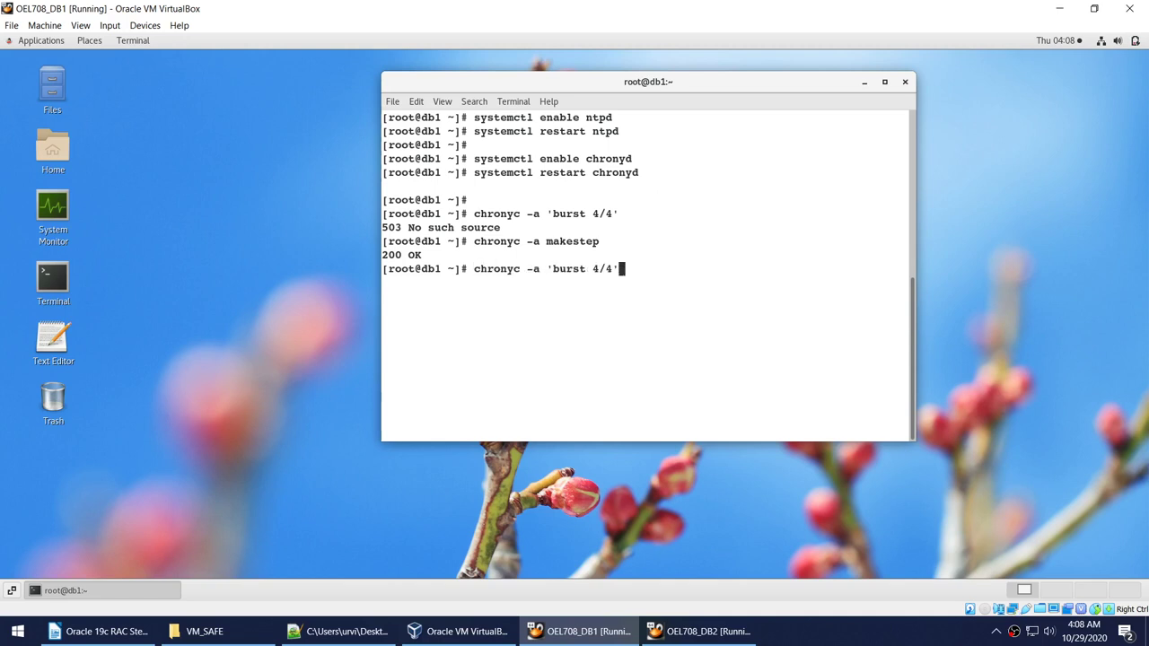
pyautogui.press('Return')
# Clear the screen and run systemctl status ntpd, which shows ntpd inactive.
pyautogui.write('clear')
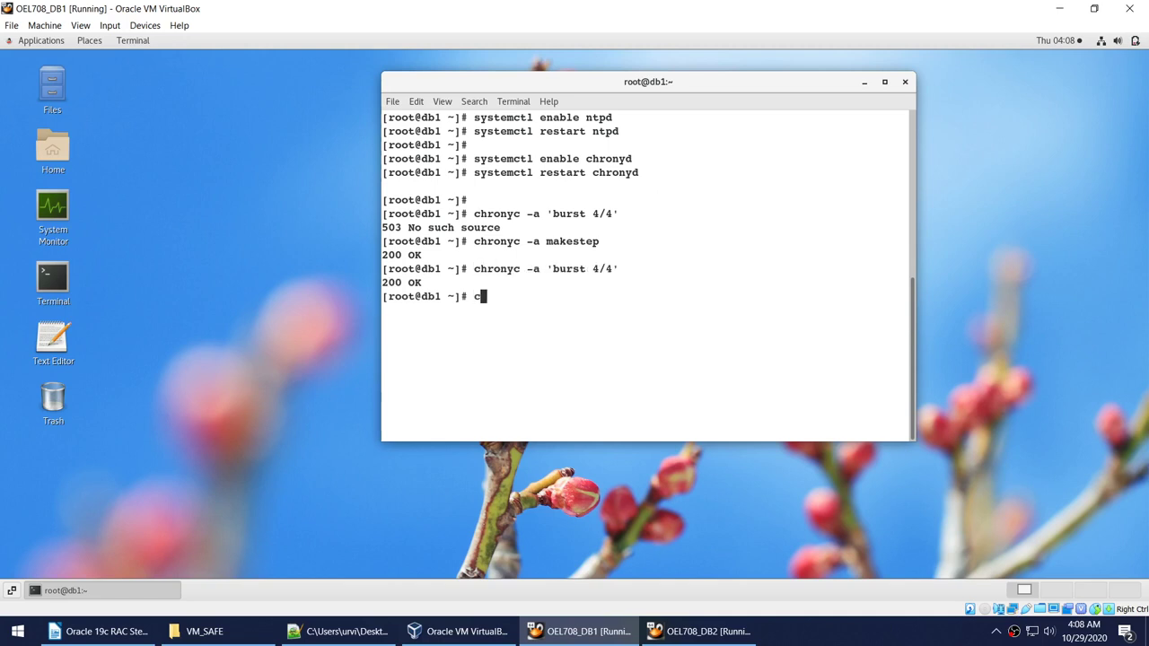
pyautogui.press('Return')
pyautogui.press('Up')
pyautogui.press('Up')
pyautogui.press('Up')
pyautogui.press('Up')
pyautogui.press('Up')
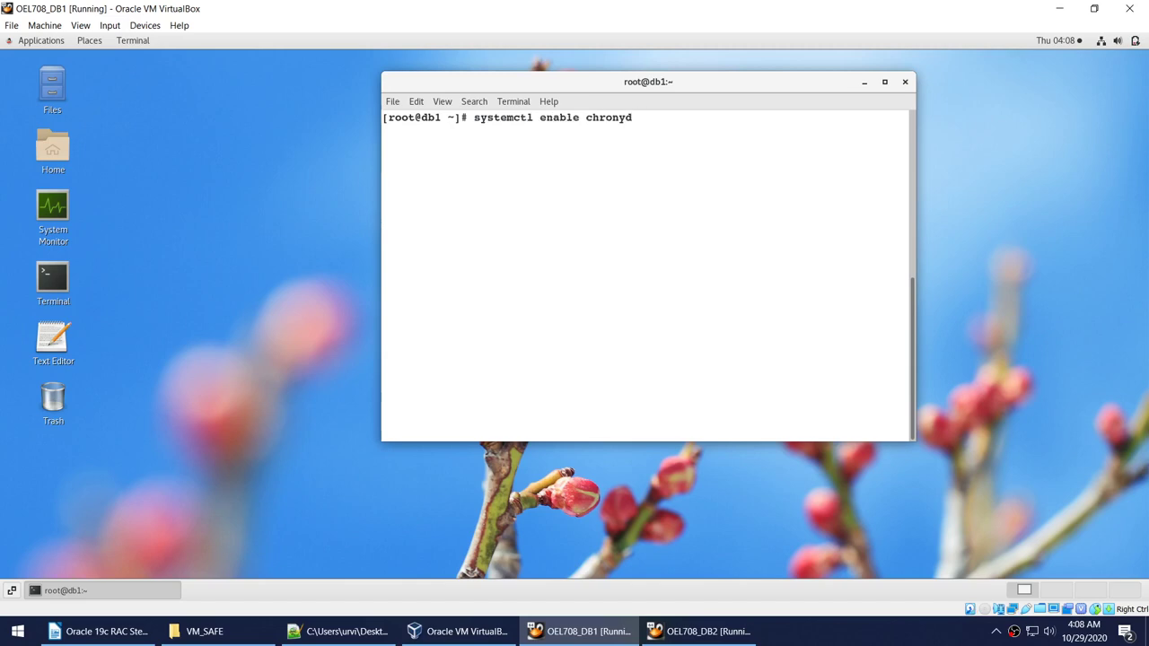
pyautogui.press('Up')
pyautogui.press('Left')
pyautogui.press('Left')
pyautogui.press('Left')
pyautogui.press('Left')
pyautogui.press('Left')
pyautogui.press('BackSpace')
pyautogui.press('BackSpace')
pyautogui.press('BackSpace')
pyautogui.press('BackSpace')
pyautogui.press('BackSpace')
pyautogui.press('BackSpace')
pyautogui.write('status')
pyautogui.press('Return')
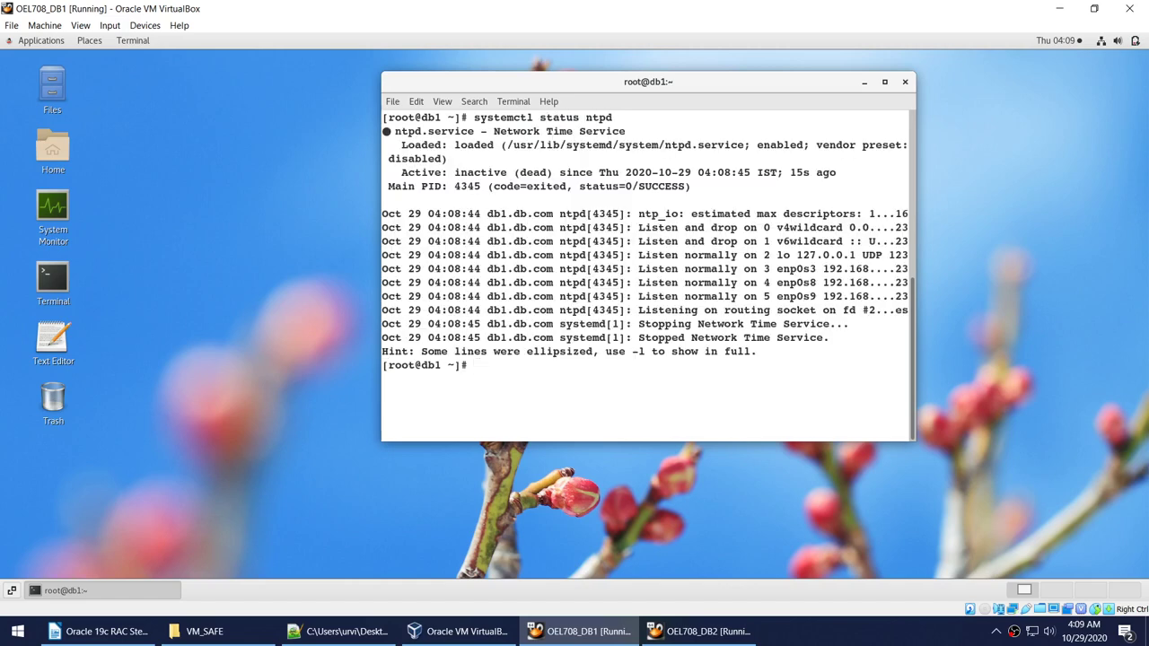
pyautogui.doubleClick(471, 172)
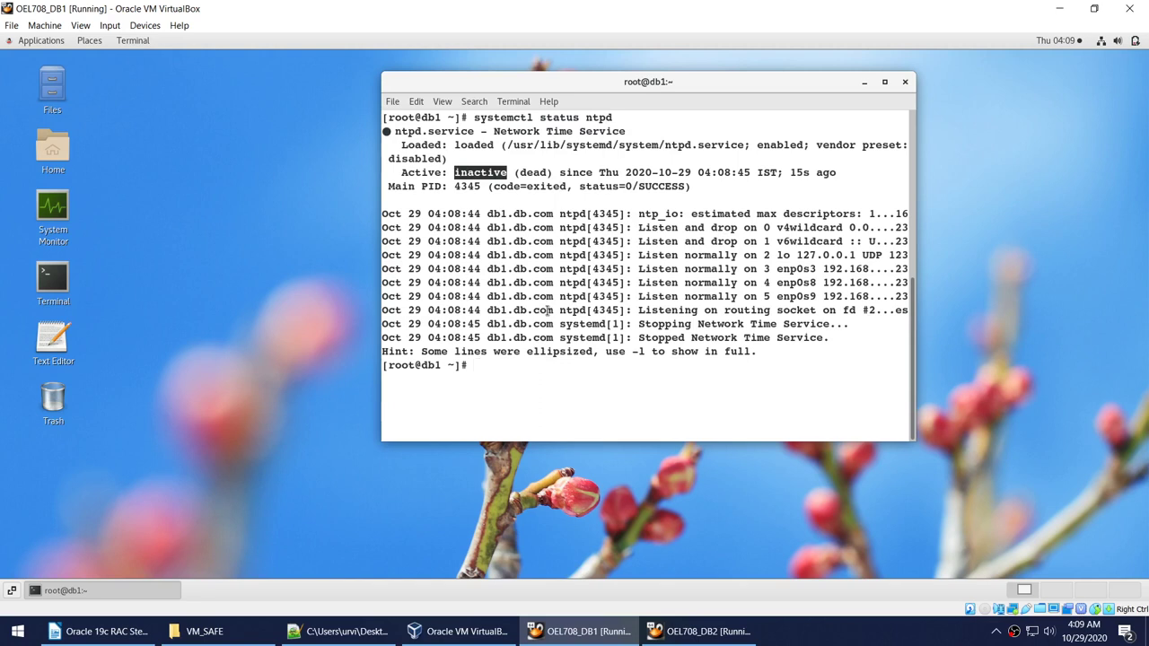
# Restart ntpd and recheck its status until it reports active (running).
pyautogui.press('Up')
pyautogui.press('Up')
pyautogui.press('Up')
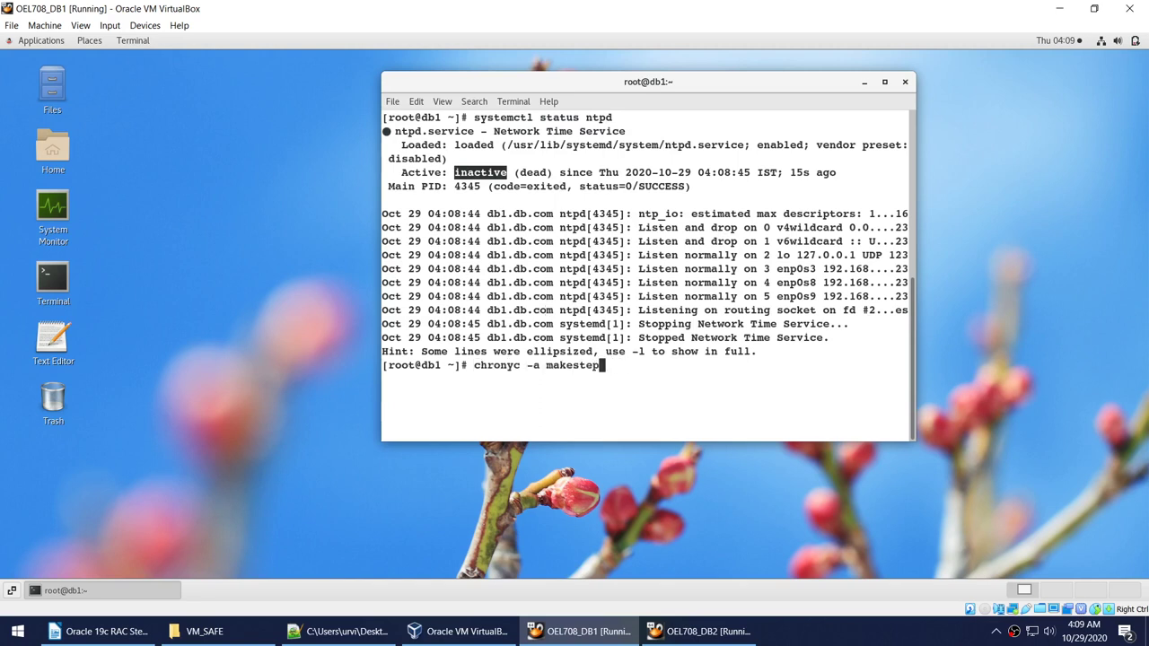
pyautogui.press('Down')
pyautogui.press('Up')
pyautogui.press('Up')
pyautogui.press('Up')
pyautogui.press('Up')
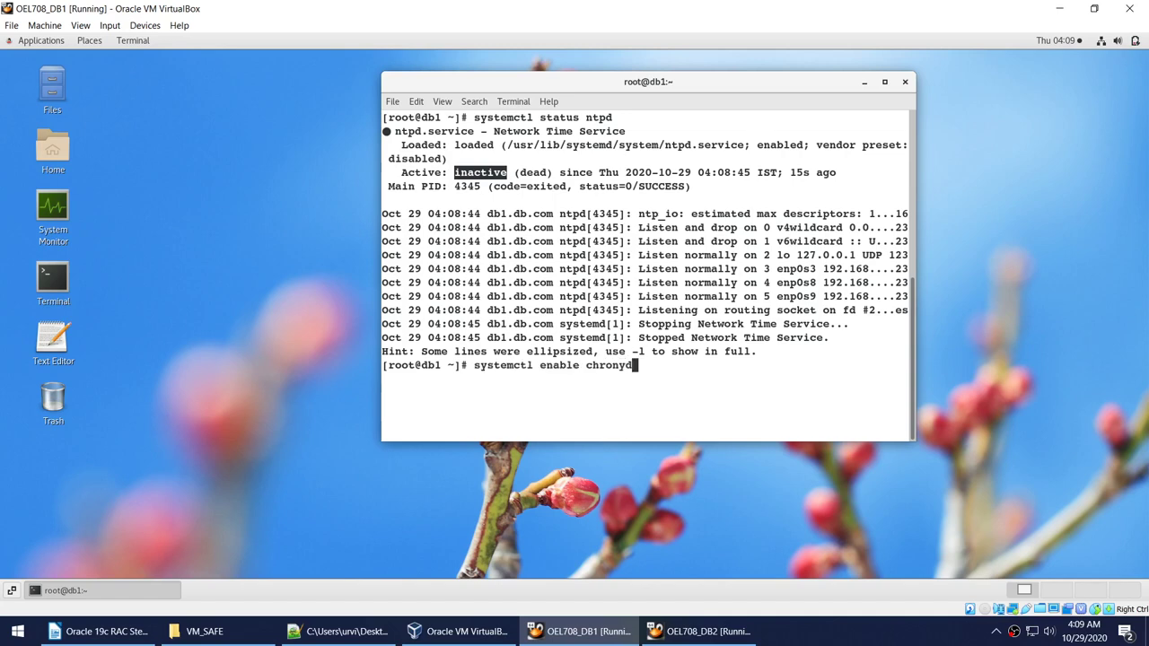
pyautogui.press('Return')
pyautogui.press('Up')
pyautogui.press('Up')
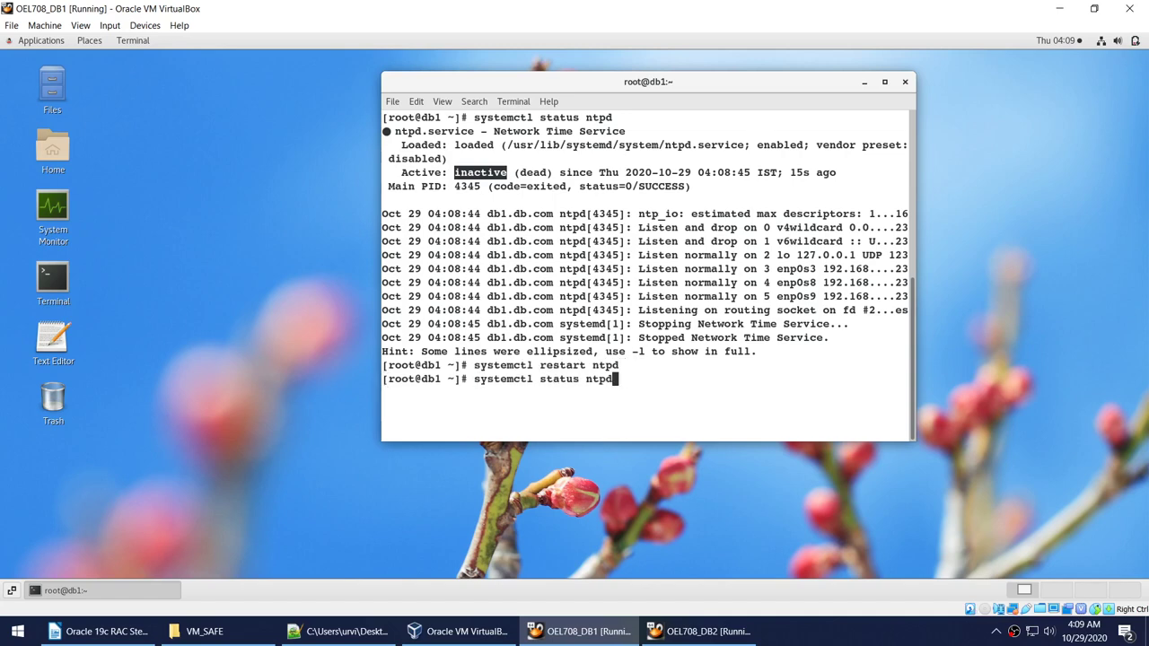
pyautogui.press('Return')
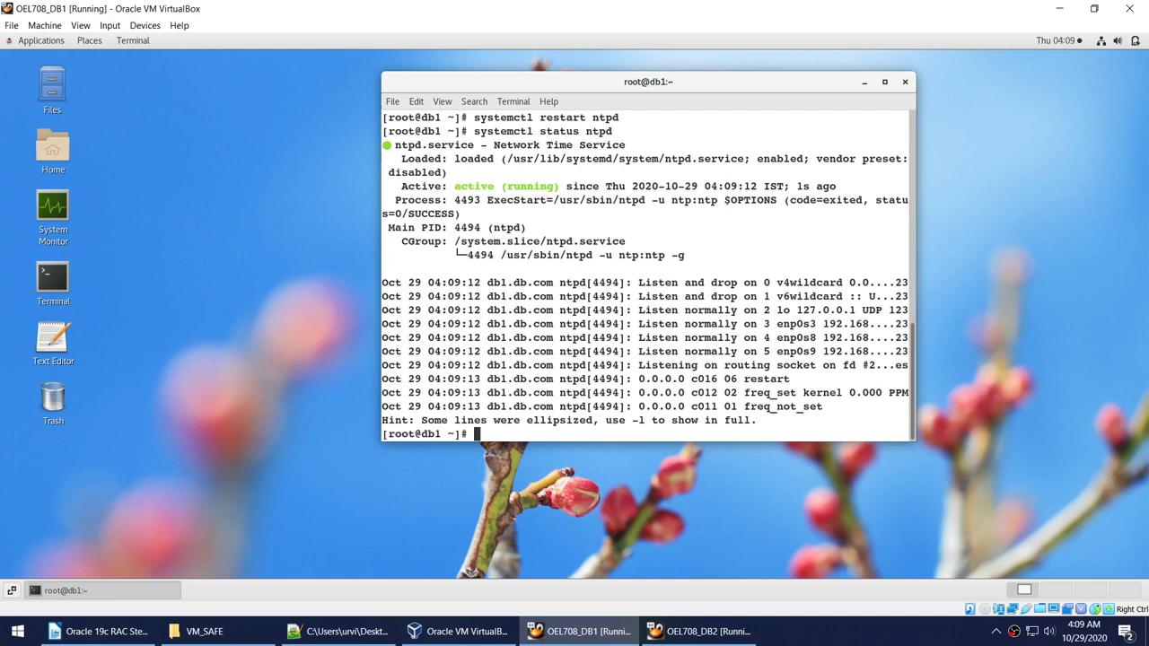
pyautogui.press('Up')
pyautogui.press('Up')
pyautogui.press('Down')
pyautogui.press('Return')
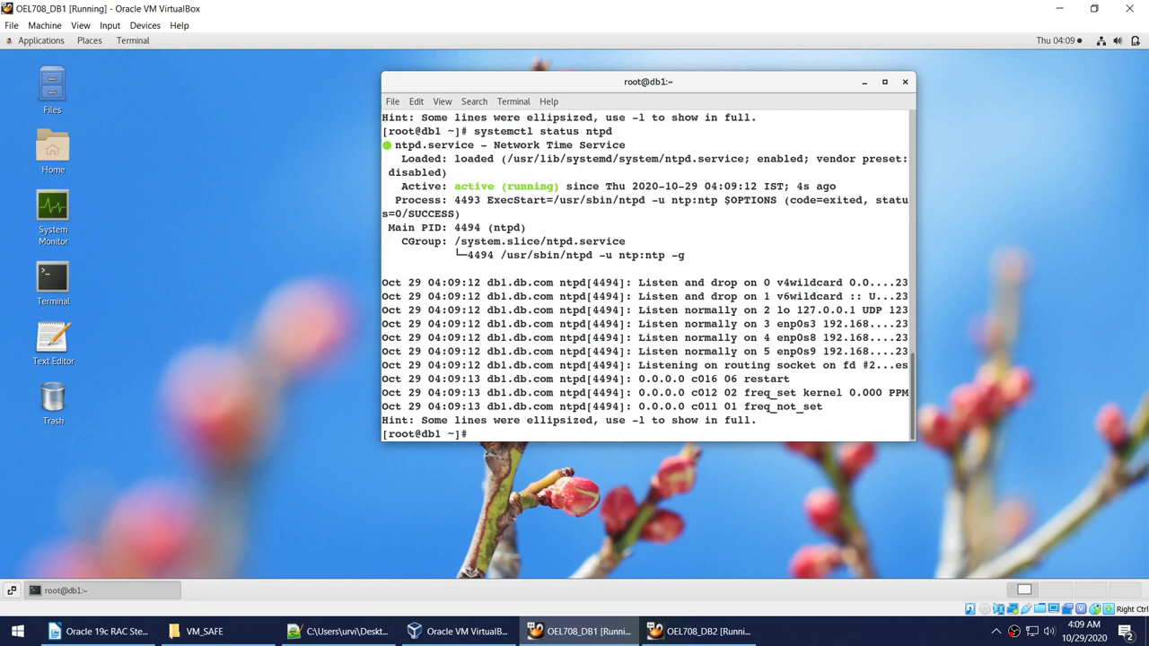
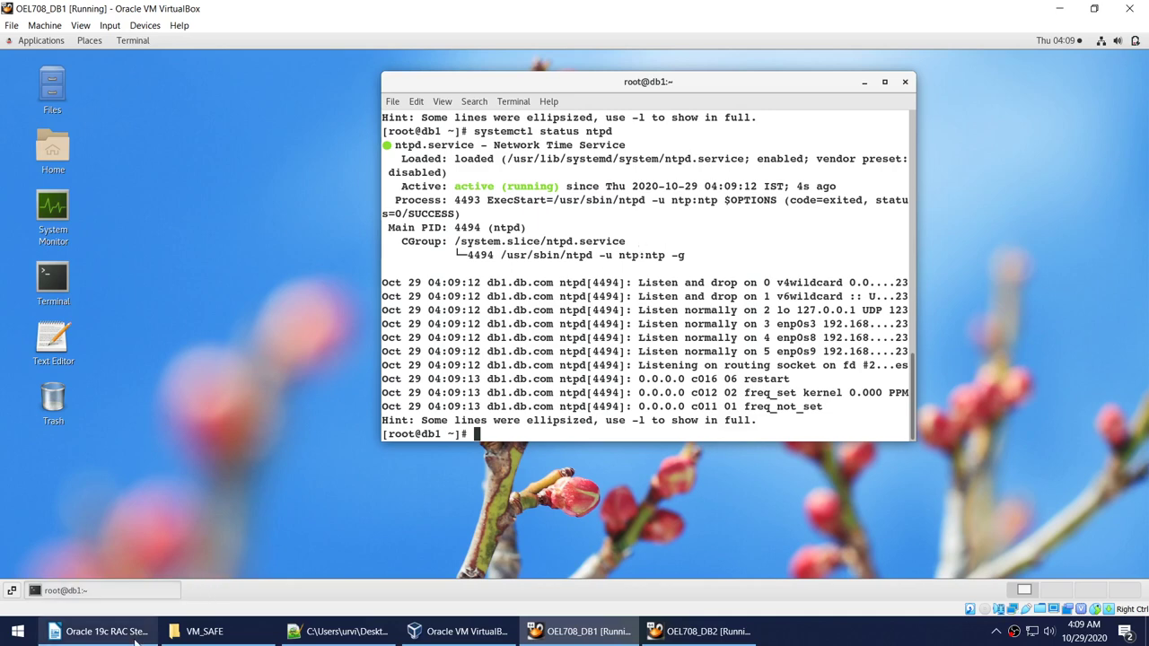
# Look up the package install command in step 8 of the RAC guide, then return to DB1.
pyautogui.click(99, 631)
pyautogui.scroll(-1, 304, 393)
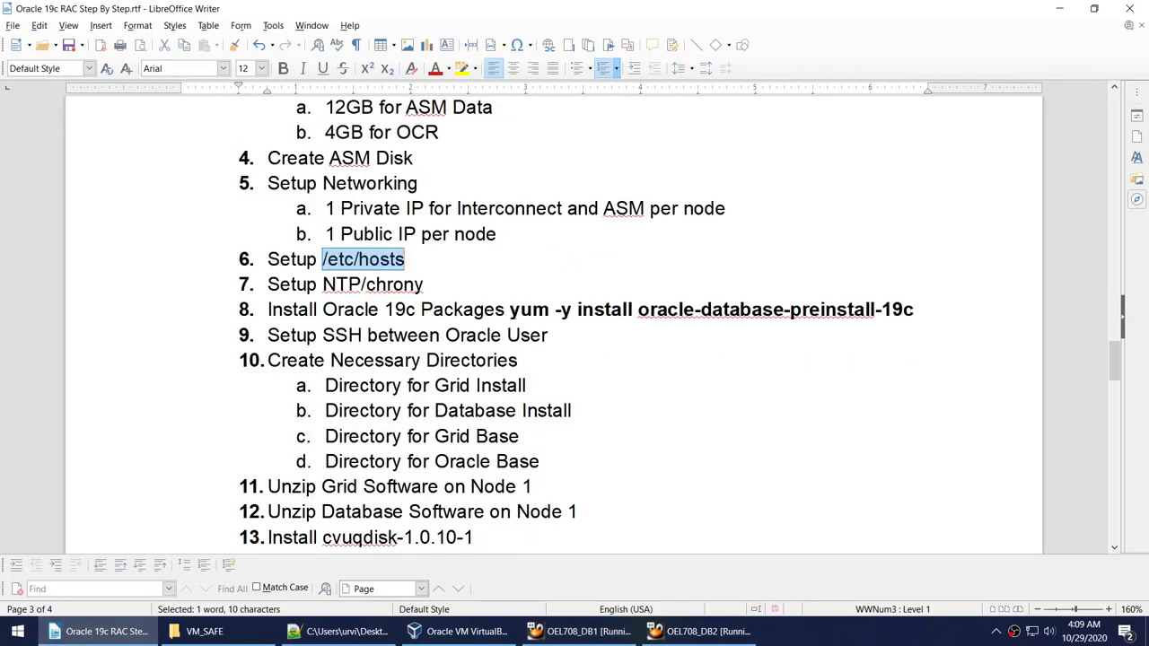
pyautogui.moveTo(509, 308); pyautogui.dragTo(913, 309)
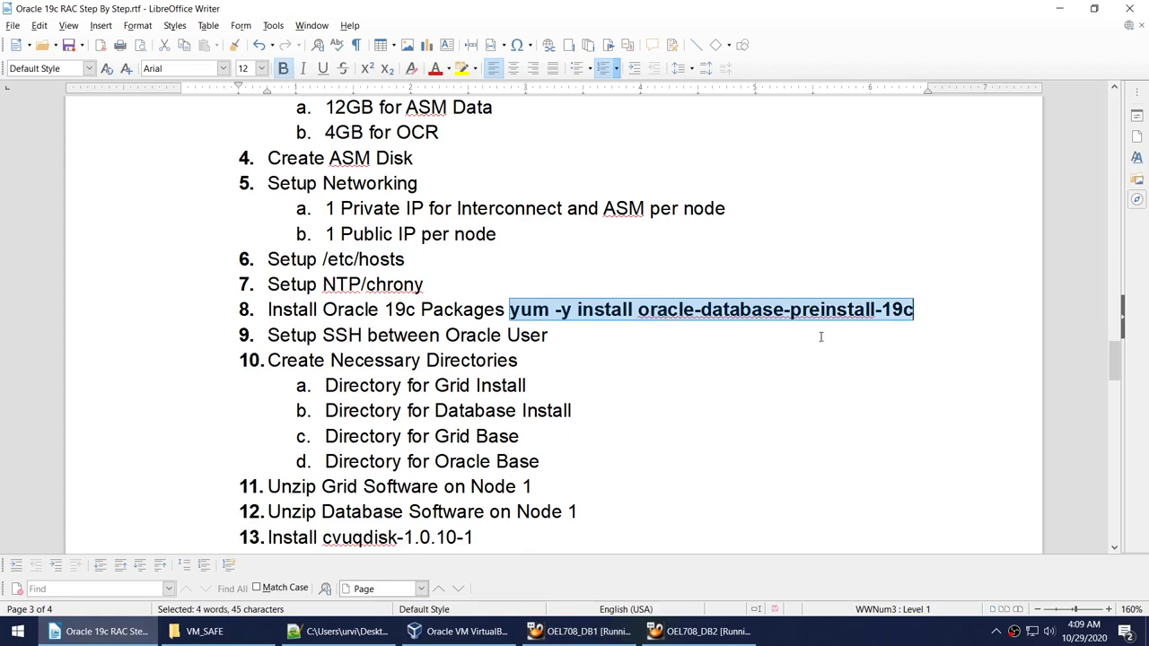
pyautogui.click(582, 631)
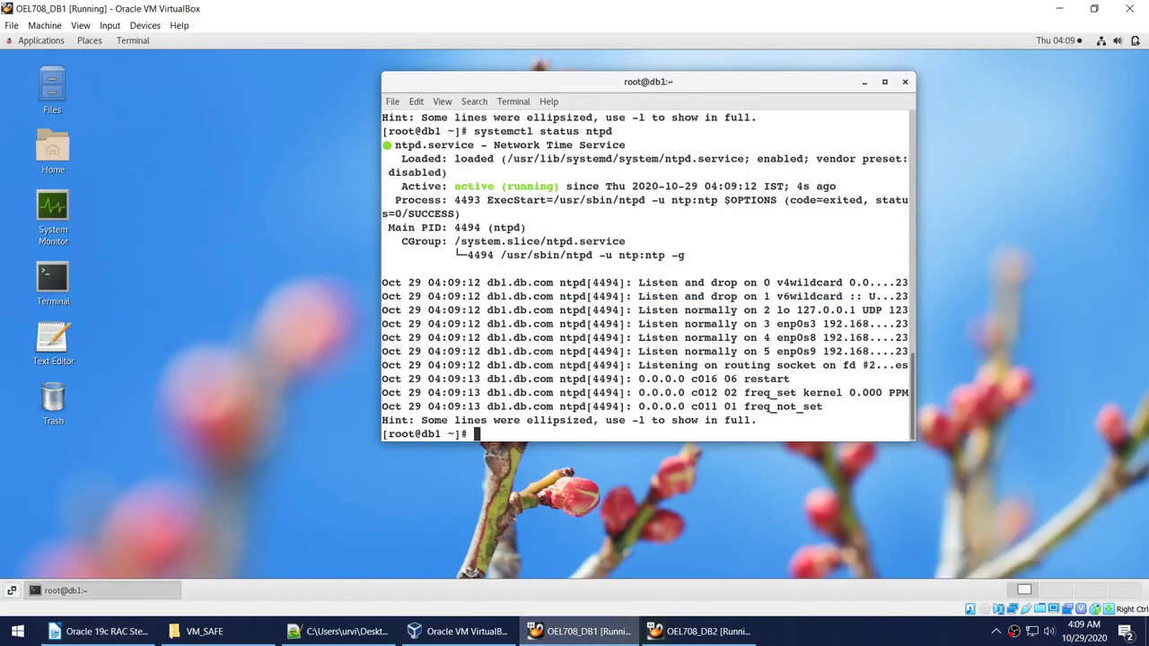
# Search /etc/sysctl.conf for 'oracle' with cat and grep.
pyautogui.write('vle')
pyautogui.press('BackSpace')
pyautogui.press('BackSpace')
pyautogui.press('BackSpace')
pyautogui.write('clea')
pyautogui.write('cat /etc/')
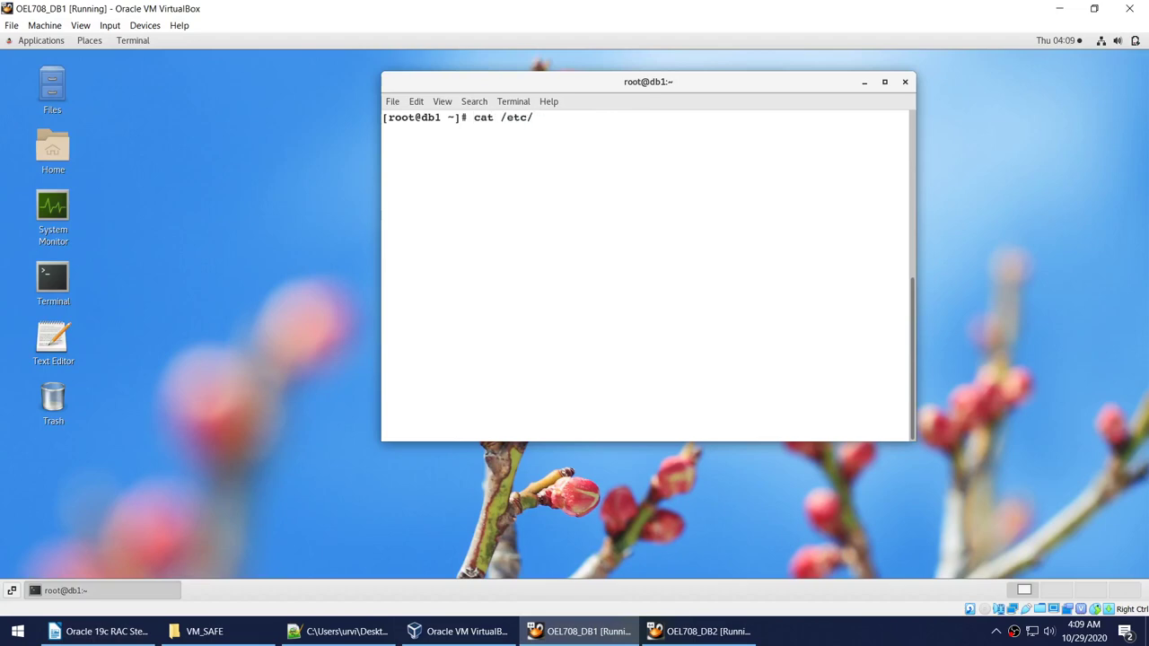
pyautogui.write('sys')
pyautogui.press('BackSpace')
pyautogui.press('BackSpace')
pyautogui.write('ysctl.conf | grep ora')
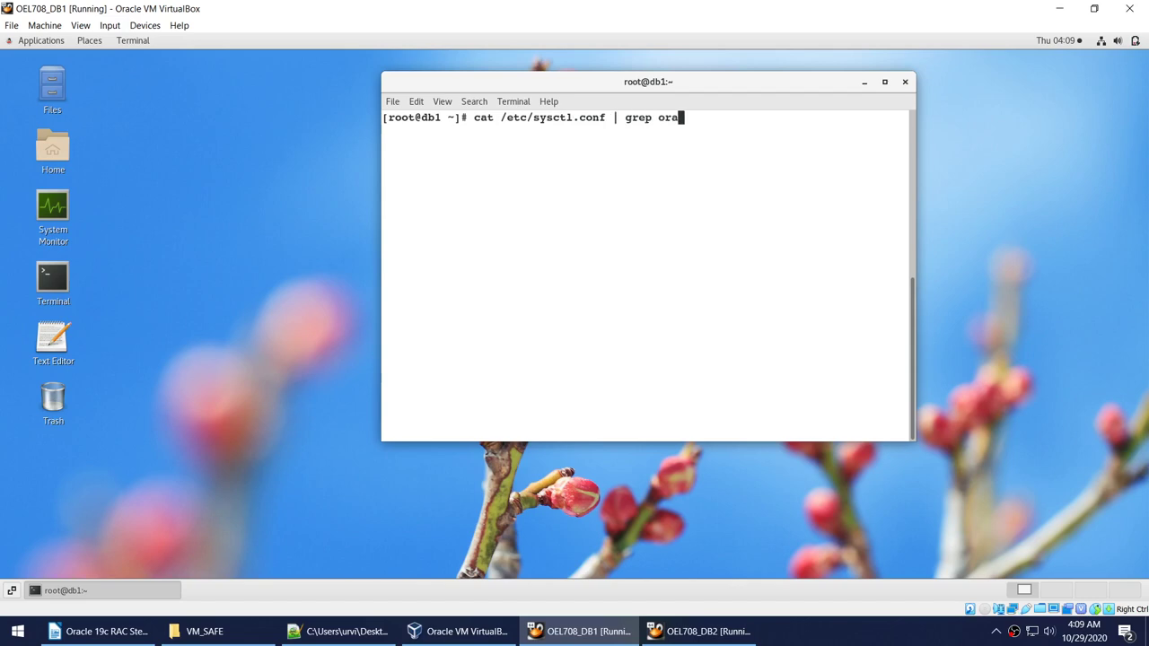
pyautogui.write('cle')
pyautogui.press('Return')
pyautogui.press('Up')
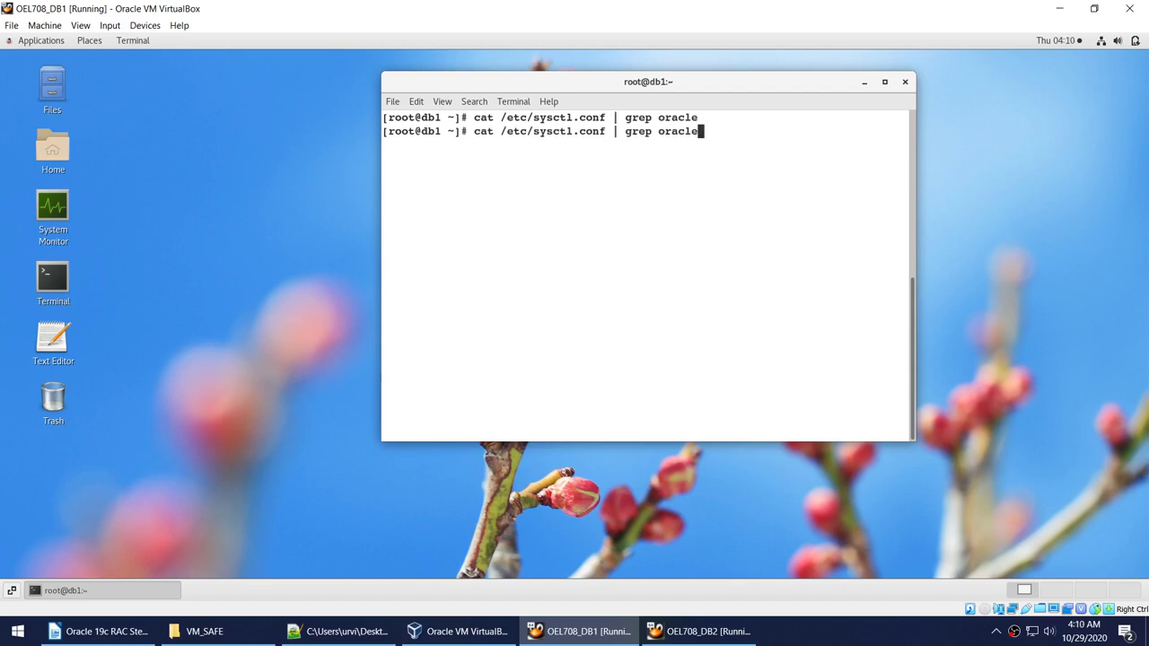
pyautogui.press('Left')
pyautogui.press('Left')
pyautogui.press('Left')
pyautogui.press('Left')
pyautogui.press('Left')
pyautogui.press('Left')
pyautogui.press('Left')
pyautogui.press('Left')
pyautogui.press('Left')
pyautogui.press('Left')
pyautogui.press('Left')
pyautogui.press('Left')
pyautogui.press('Left')
pyautogui.press('Left')
pyautogui.press('Left')
pyautogui.press('Left')
pyautogui.press('Left')
pyautogui.press('Left')
pyautogui.press('Left')
pyautogui.press('Left')
pyautogui.write('r')
pyautogui.press('Return')
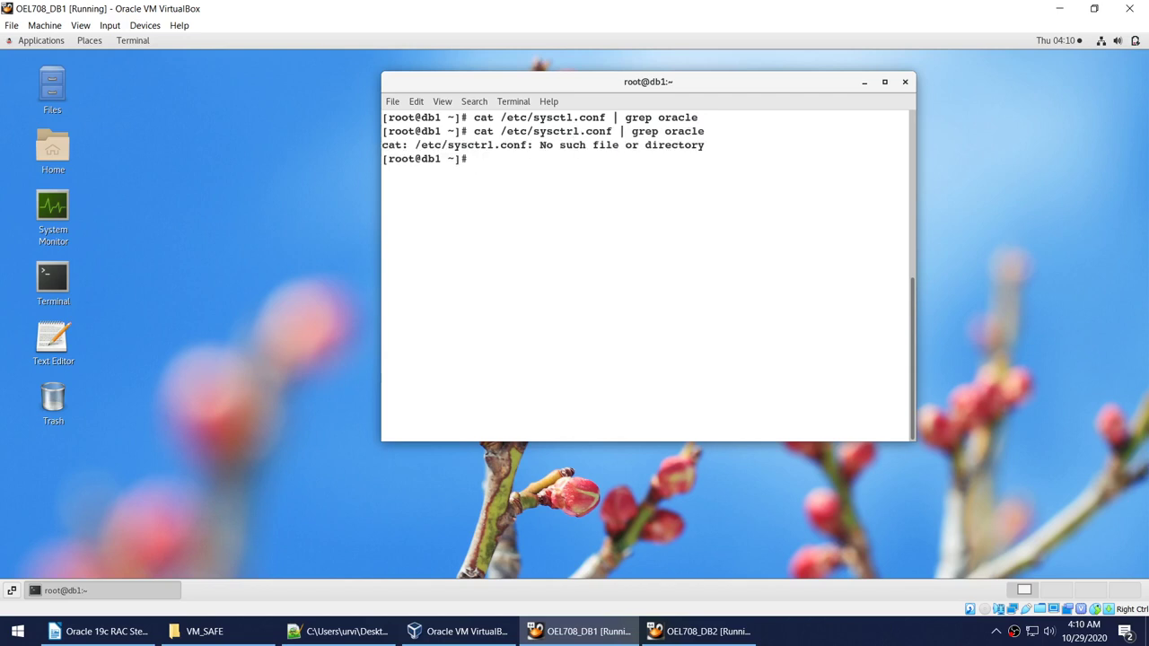
# List the sys* files in /etc with ls -l.
pyautogui.write('cd /etc')
pyautogui.press('Return')
pyautogui.write('ls -l sys')
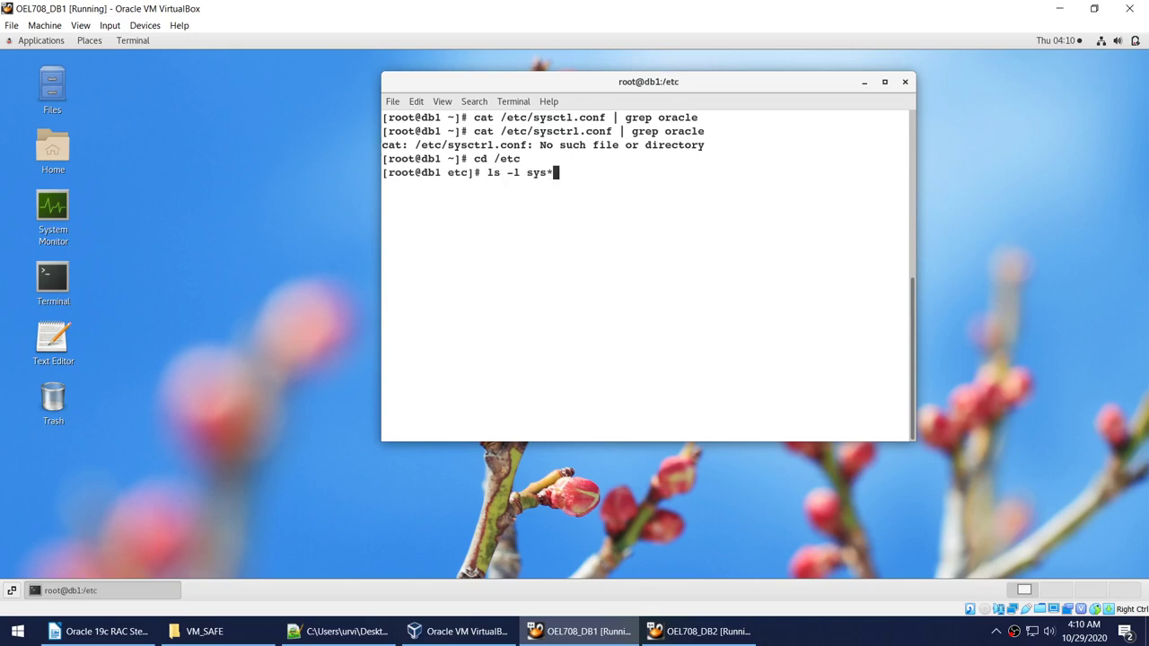
pyautogui.write('*')
pyautogui.press('Return')
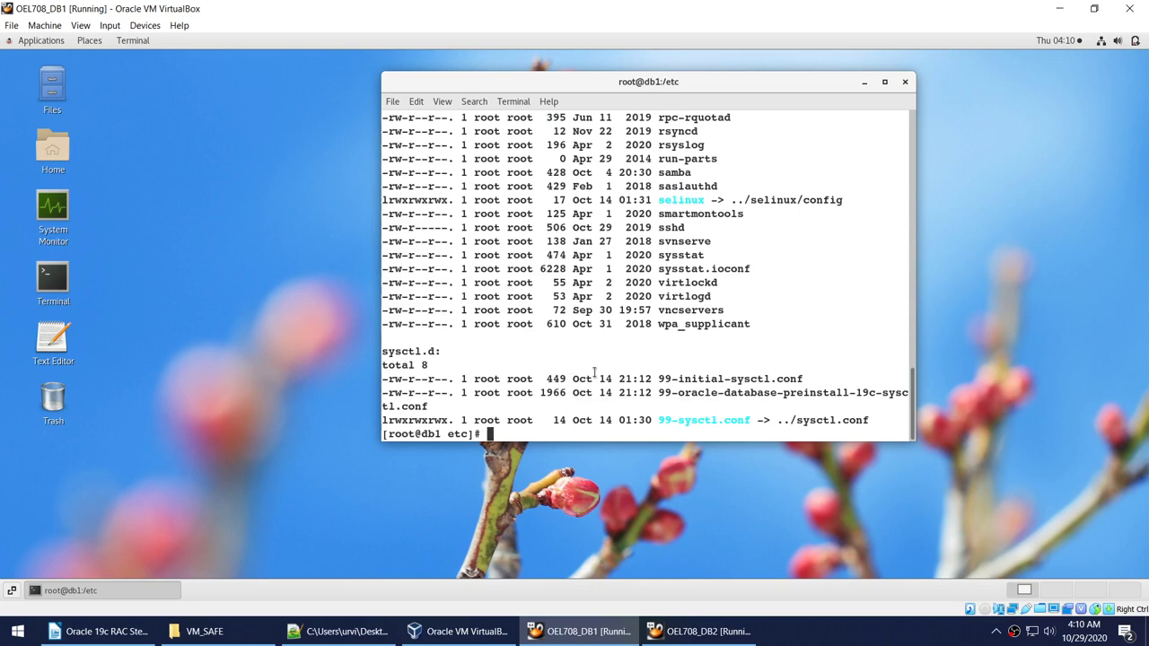
# Rerun the oracle search on /etc/sysctl.conf case-insensitively with grep -i.
pyautogui.moveTo(795, 420); pyautogui.dragTo(867, 420)
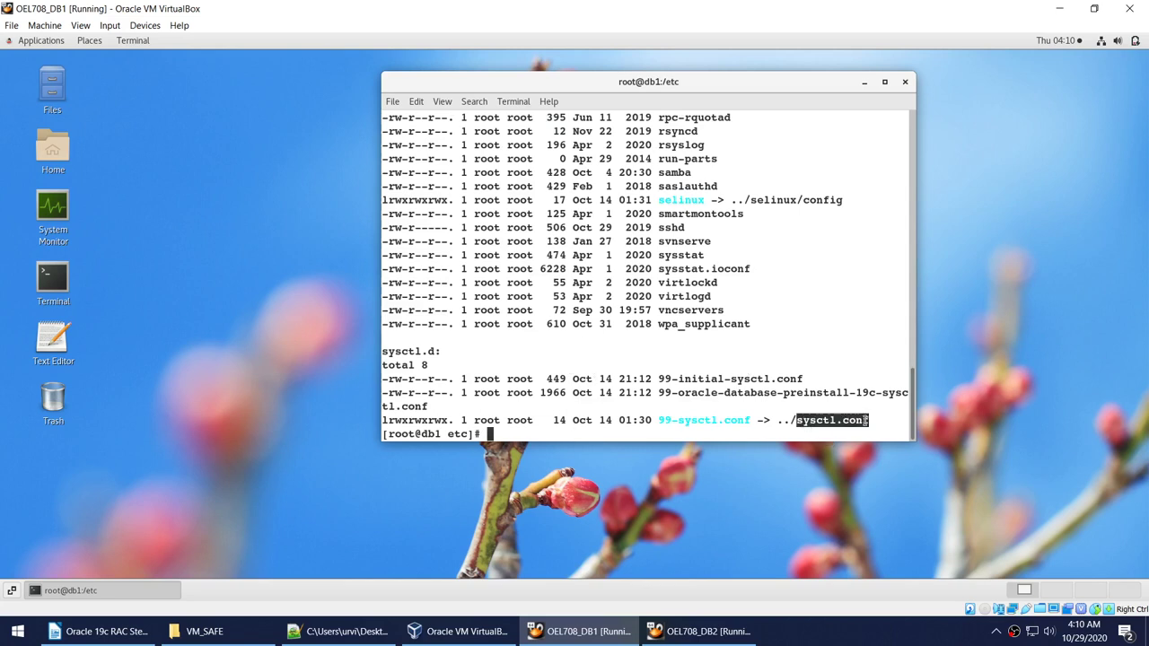
pyautogui.rightClick(853, 424)
pyautogui.click(874, 435)
pyautogui.click(752, 350)
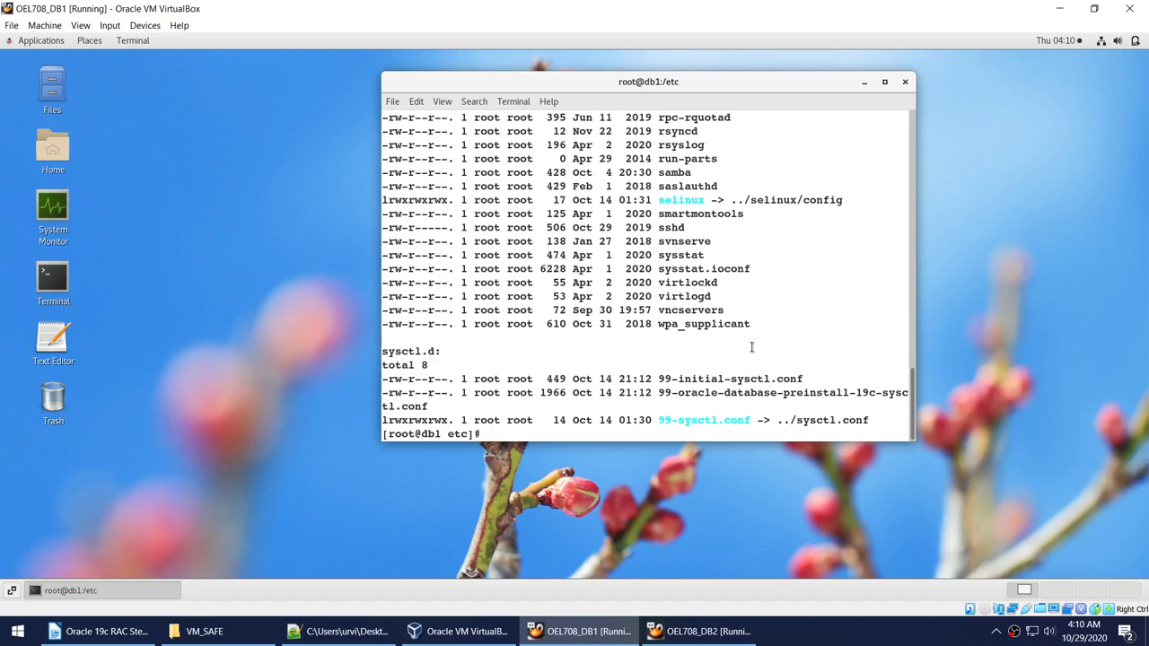
pyautogui.write('cat /etc/sysctrl.conf | grep oracle')
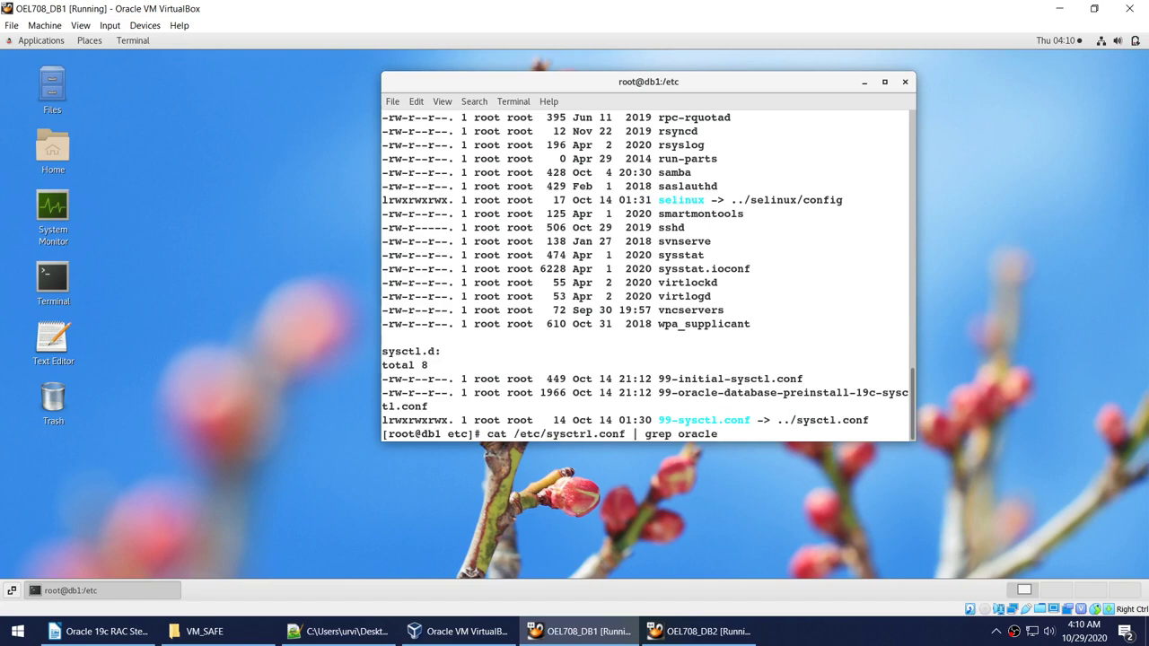
pyautogui.press('Left')
pyautogui.press('Left')
pyautogui.press('Left')
pyautogui.press('Left')
pyautogui.press('Left')
pyautogui.press('Left')
pyautogui.press('Left')
pyautogui.press('Left')
pyautogui.press('Left')
pyautogui.press('Left')
pyautogui.press('Left')
pyautogui.press('Left')
pyautogui.press('Left')
pyautogui.press('Left')
pyautogui.press('Left')
pyautogui.press('Left')
pyautogui.press('Left')
pyautogui.press('Left')
pyautogui.press('Left')
pyautogui.press('Left')
pyautogui.press('BackSpace')
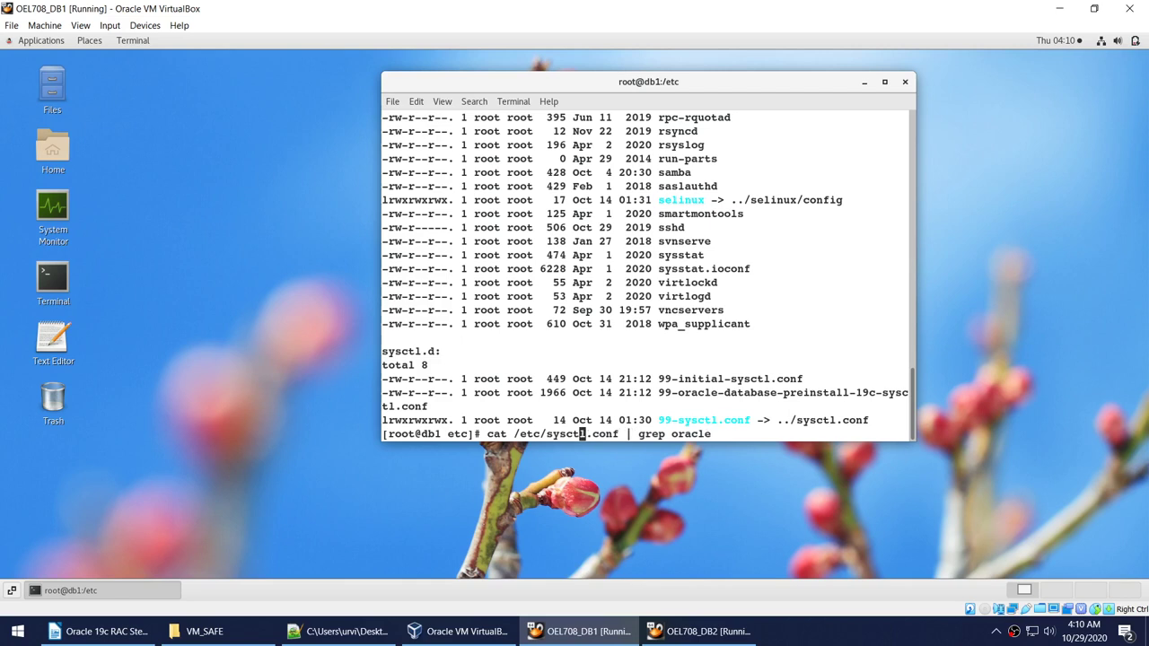
pyautogui.press('End')
pyautogui.press('Left')
pyautogui.press('Left')
pyautogui.press('Left')
pyautogui.press('Left')
pyautogui.press('Left')
pyautogui.write('-i')
pyautogui.press('Return')
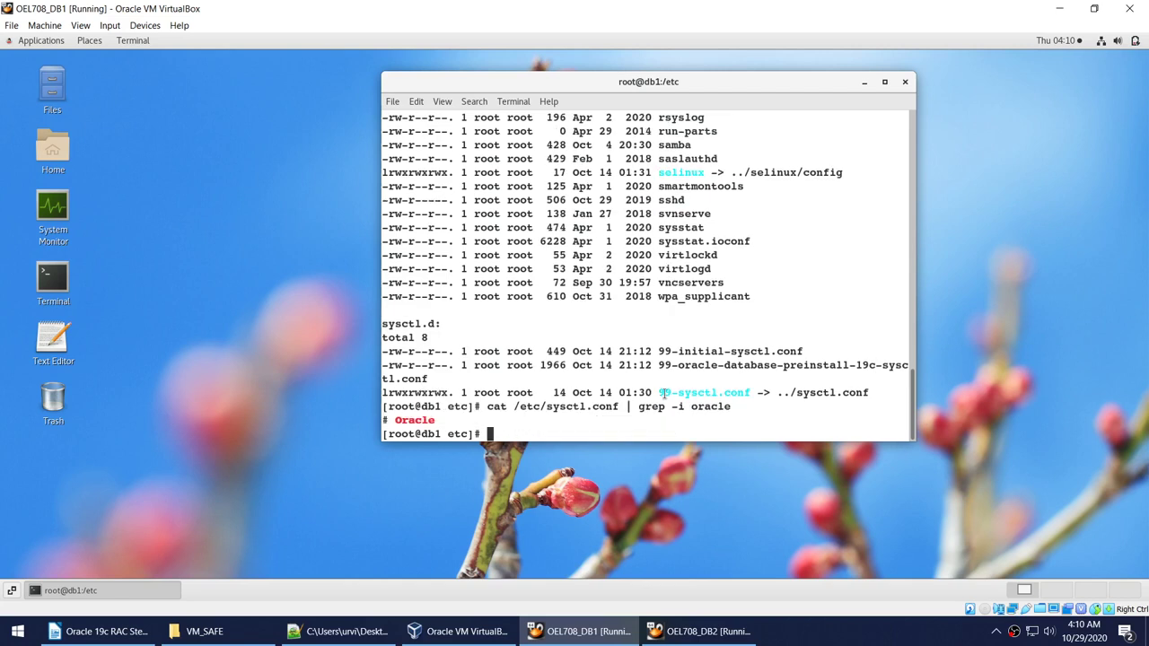
# Show the opening lines of /etc/sysctl.conf with head and maximize the terminal.
pyautogui.doubleClick(564, 407)
pyautogui.rightClick(562, 411)
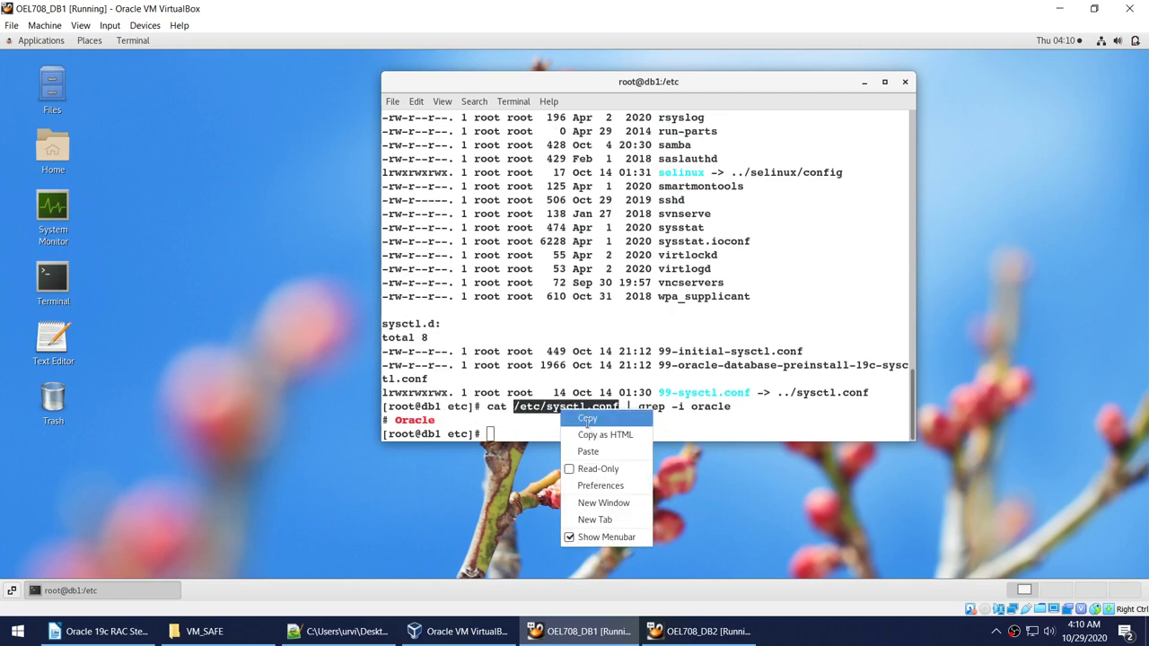
pyautogui.click(587, 420)
pyautogui.write('he')
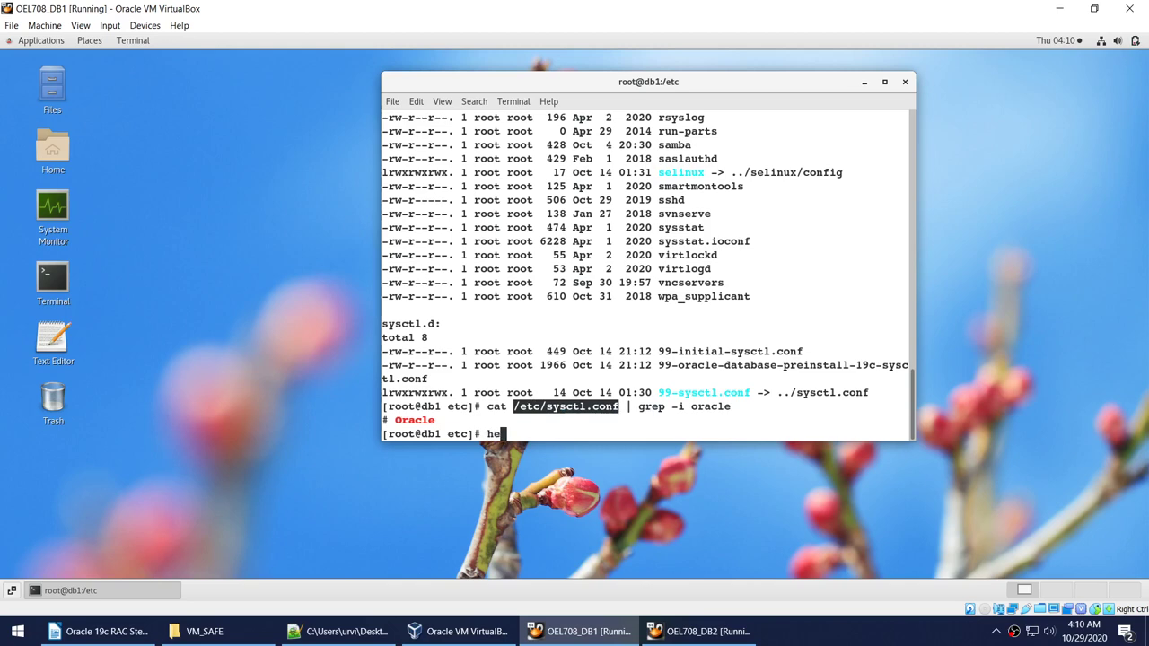
pyautogui.write('ad')
pyautogui.rightClick(621, 332)
pyautogui.click(644, 382)
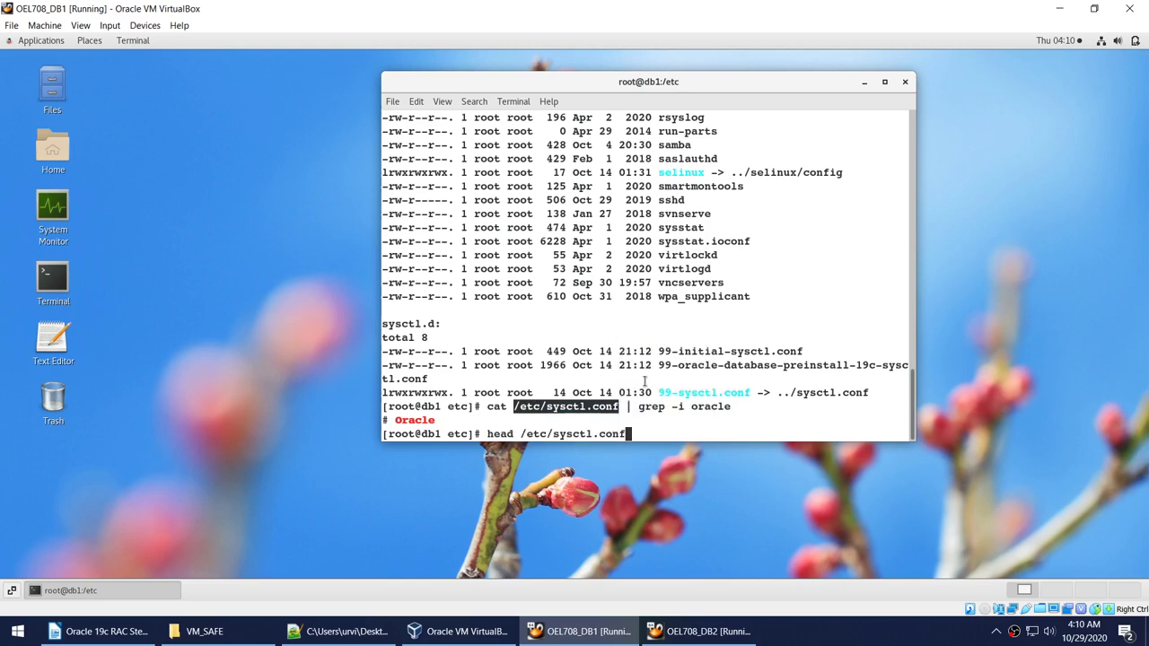
pyautogui.press('Return')
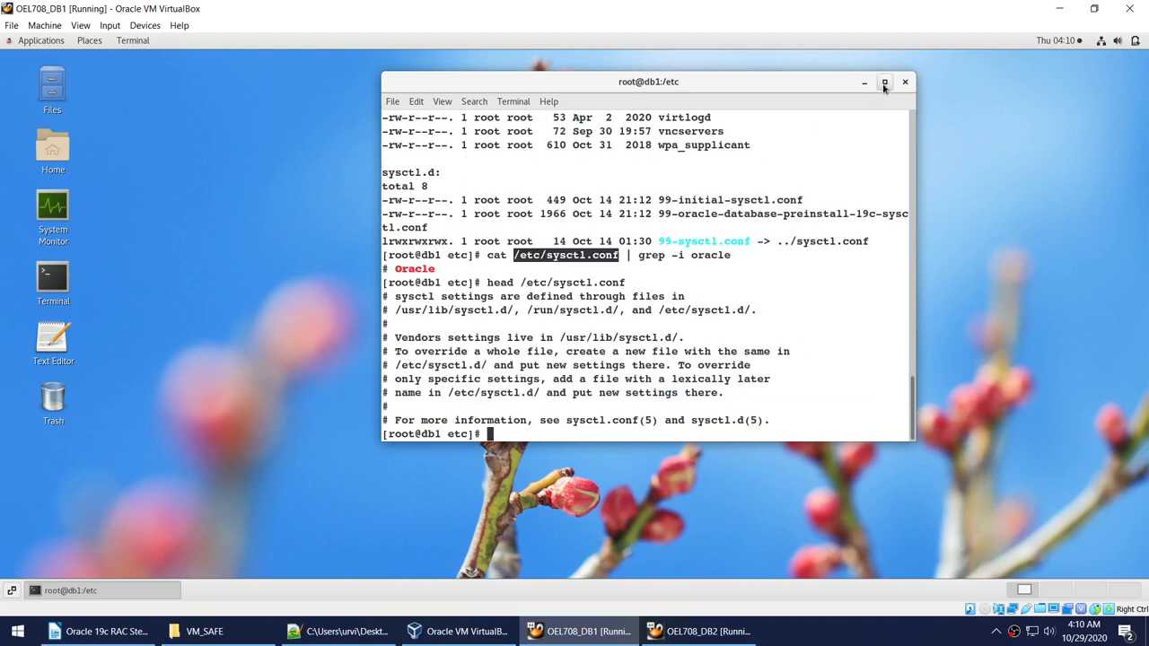
pyautogui.click(884, 82)
pyautogui.press('Up')
pyautogui.press('Left')
pyautogui.press('Left')
pyautogui.press('Left')
pyautogui.press('Left')
pyautogui.press('Left')
pyautogui.press('Left')
pyautogui.press('Left')
pyautogui.press('Left')
pyautogui.press('Left')
pyautogui.press('Left')
pyautogui.press('Left')
pyautogui.press('Left')
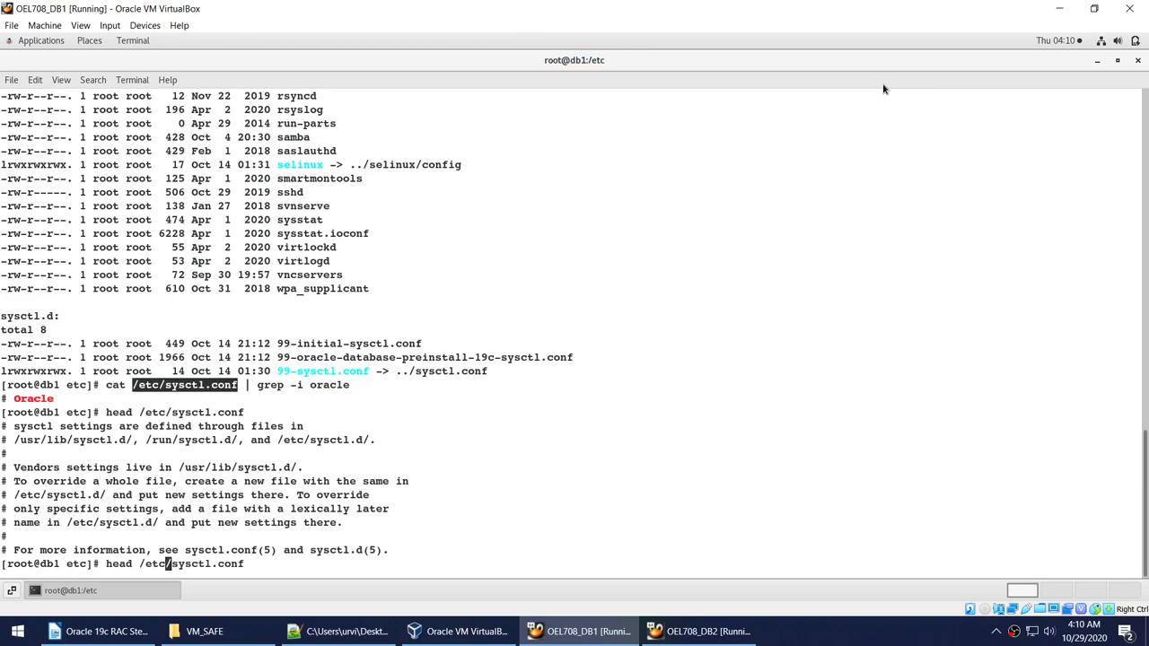
# Print the first 20 lines of /etc/sysctl.conf and highlight the Oracle kernel parameter lines.
pyautogui.press('Left')
pyautogui.press('Left')
pyautogui.press('Left')
pyautogui.press('Left')
pyautogui.write('-20')
pyautogui.press('Return')
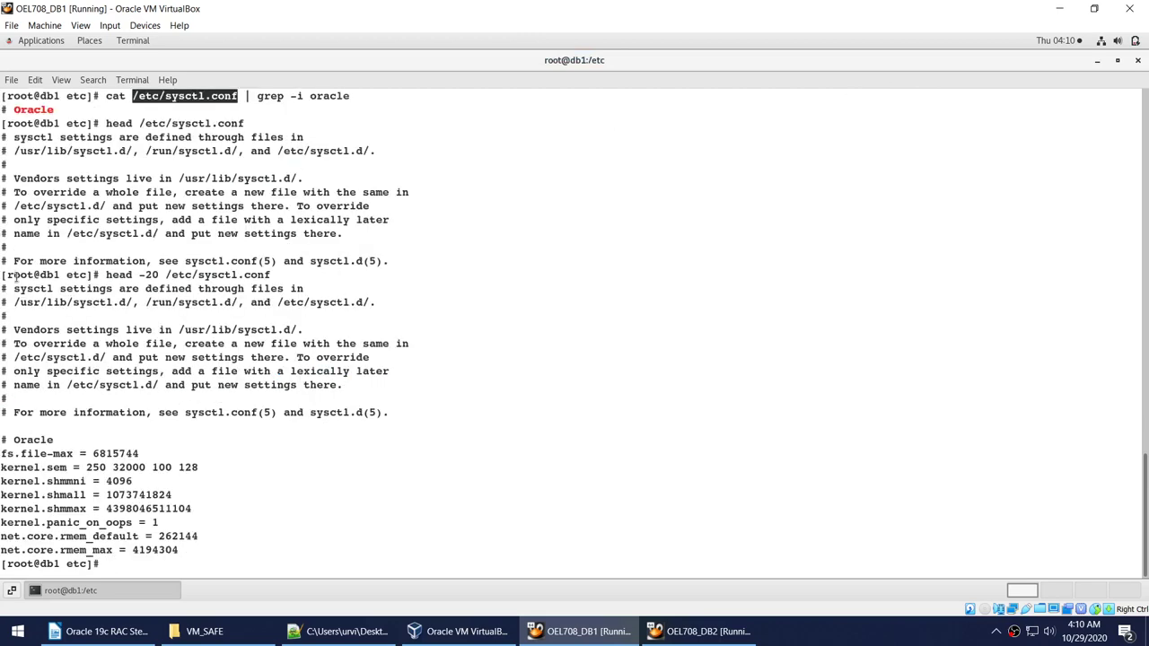
pyautogui.moveTo(2, 453); pyautogui.dragTo(248, 533)
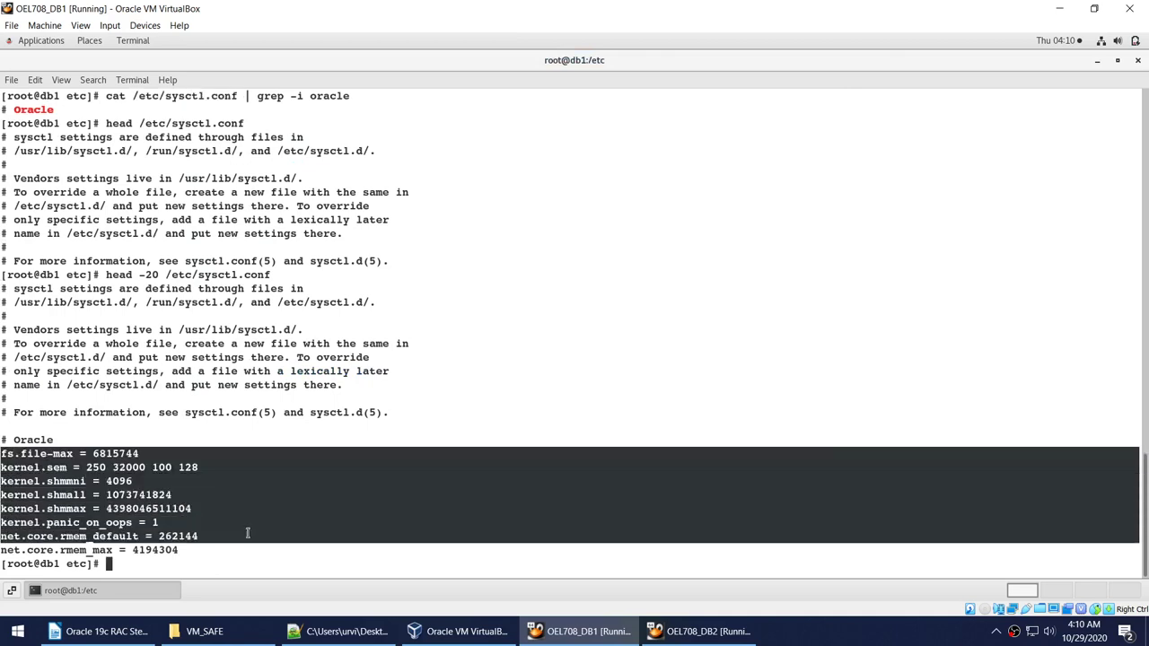
pyautogui.click(252, 541)
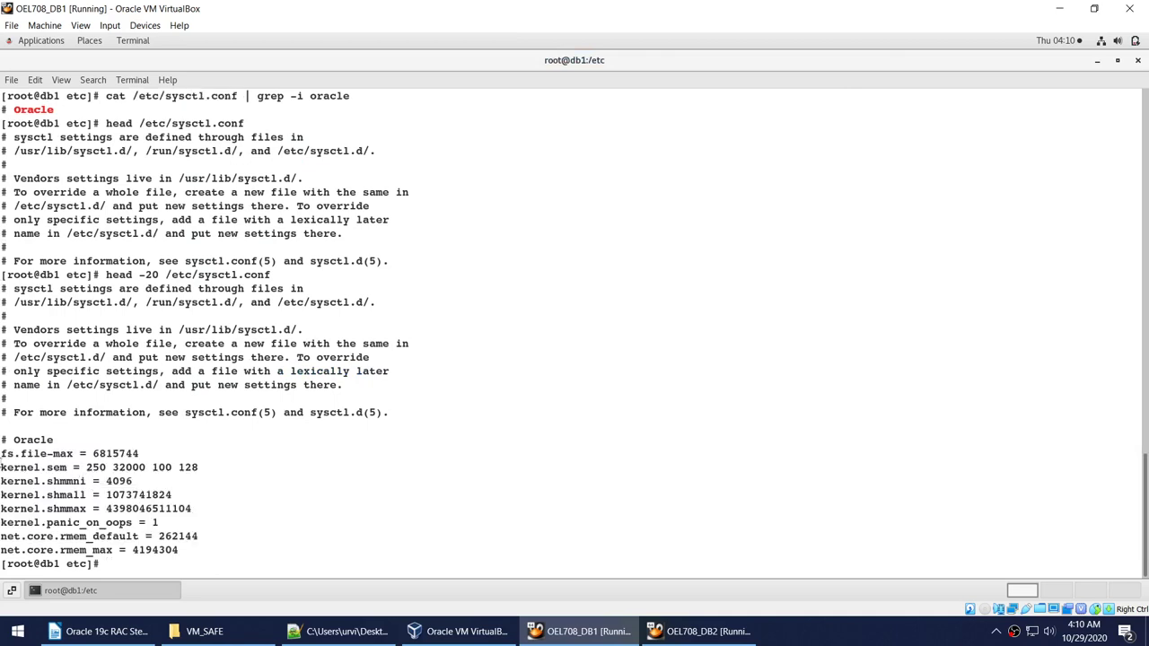
pyautogui.moveTo(1, 453); pyautogui.dragTo(267, 550)
pyautogui.click(133, 503)
# Bring the RAC step guide in Writer back to the front.
pyautogui.click(99, 631)
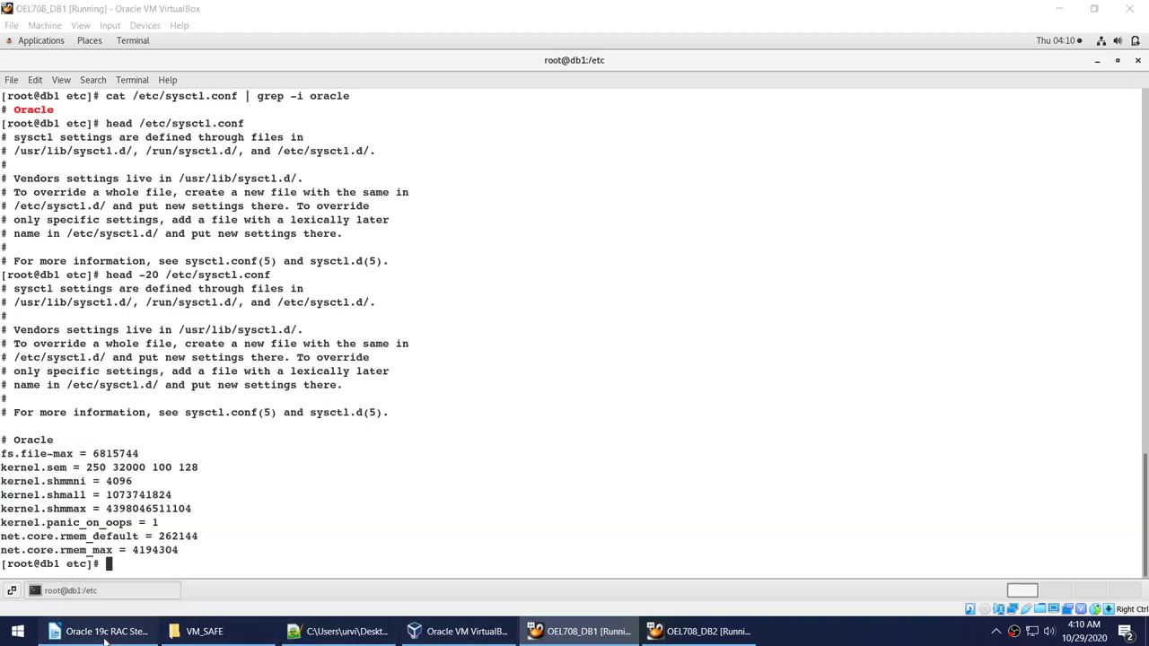
pyautogui.click(583, 631)
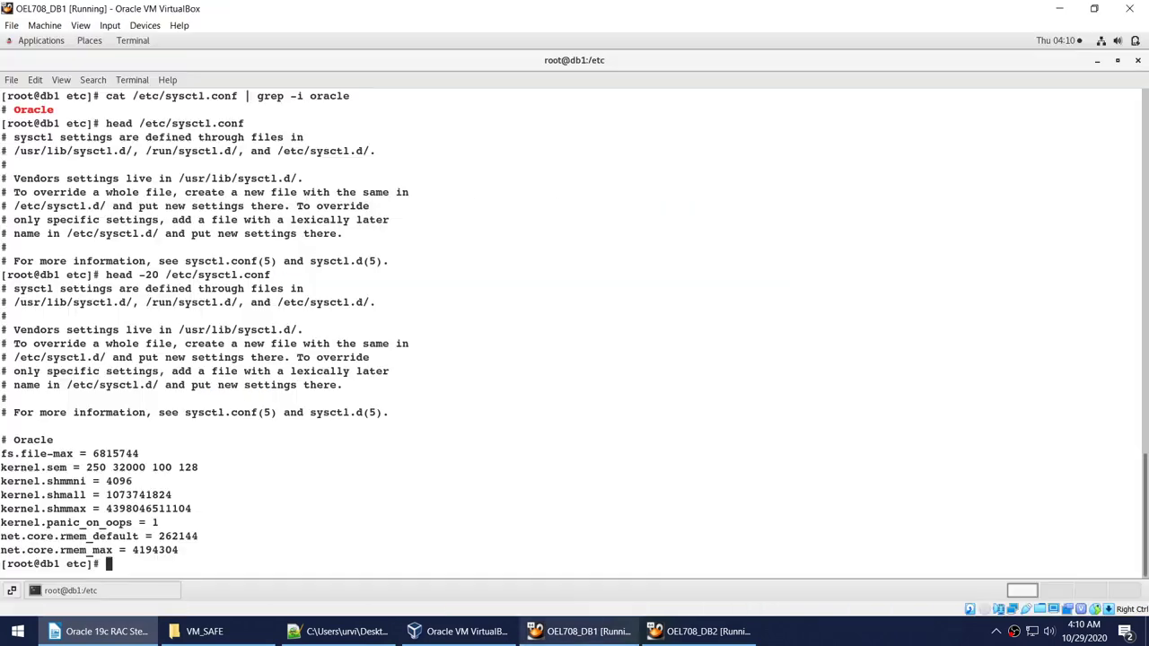
pyautogui.click(98, 631)
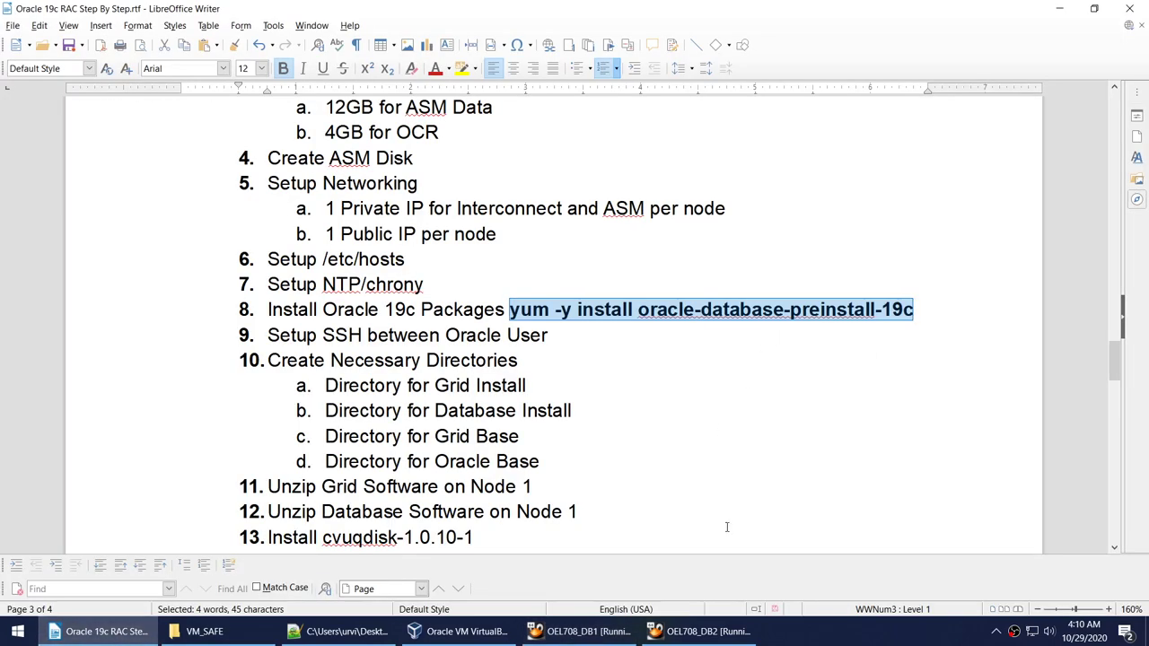
# Mark SSH in step 9, glance at DB2, then show DB1's desktop with its terminal minimized.
pyautogui.click(584, 631)
pyautogui.click(117, 633)
pyautogui.doubleClick(349, 335)
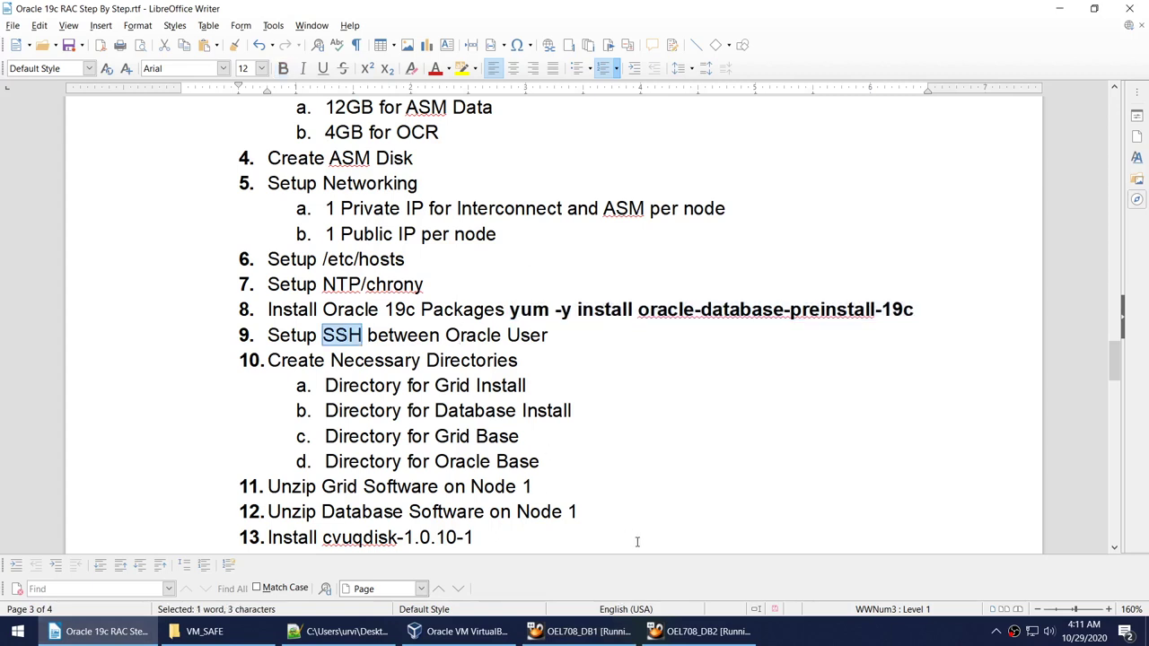
pyautogui.click(648, 633)
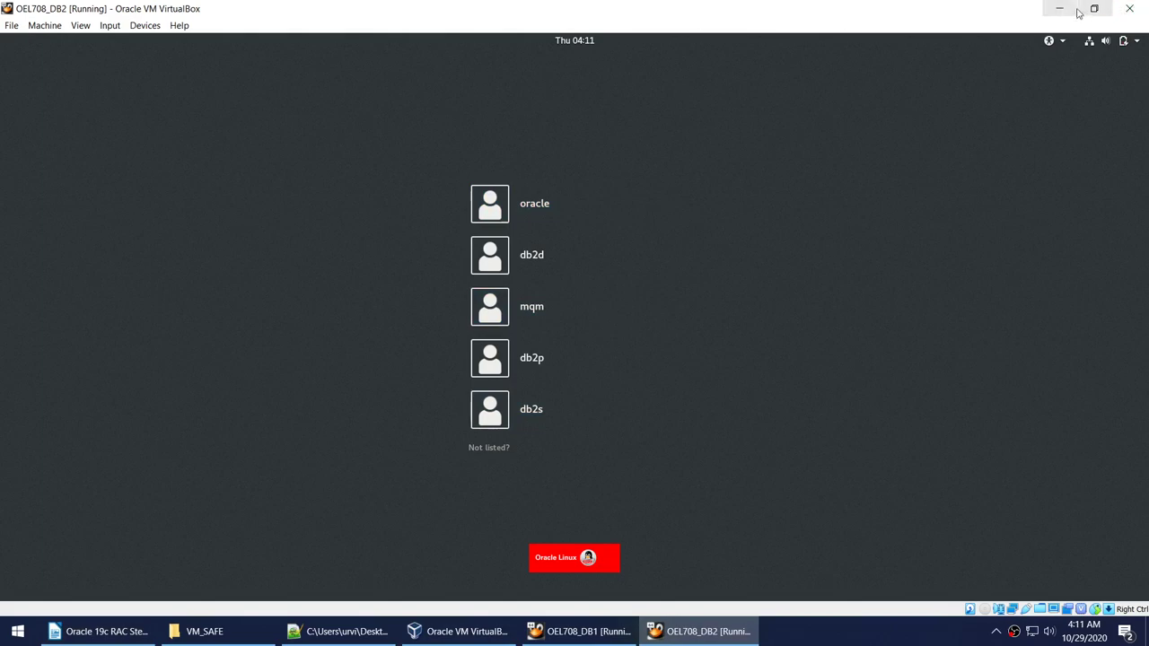
pyautogui.click(1056, 9)
pyautogui.hotkey('alt', 'Tab')
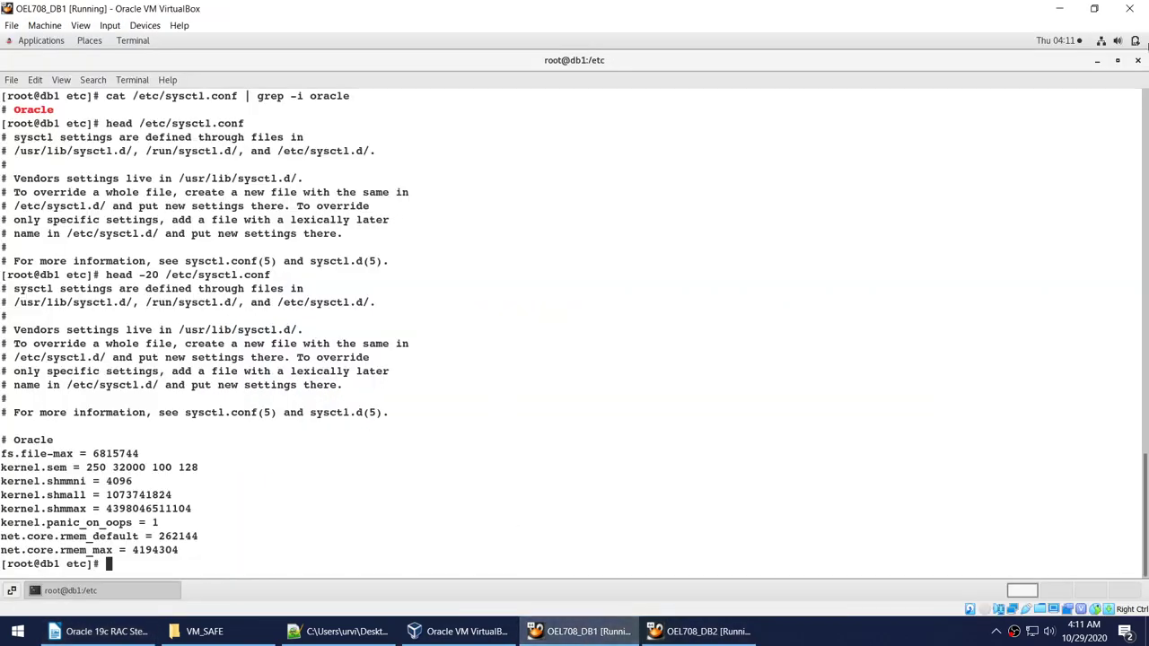
pyautogui.click(1099, 60)
# Open two side-by-side terminals on db1 and switch both to the oracle user with su - oracle.
pyautogui.rightClick(389, 191)
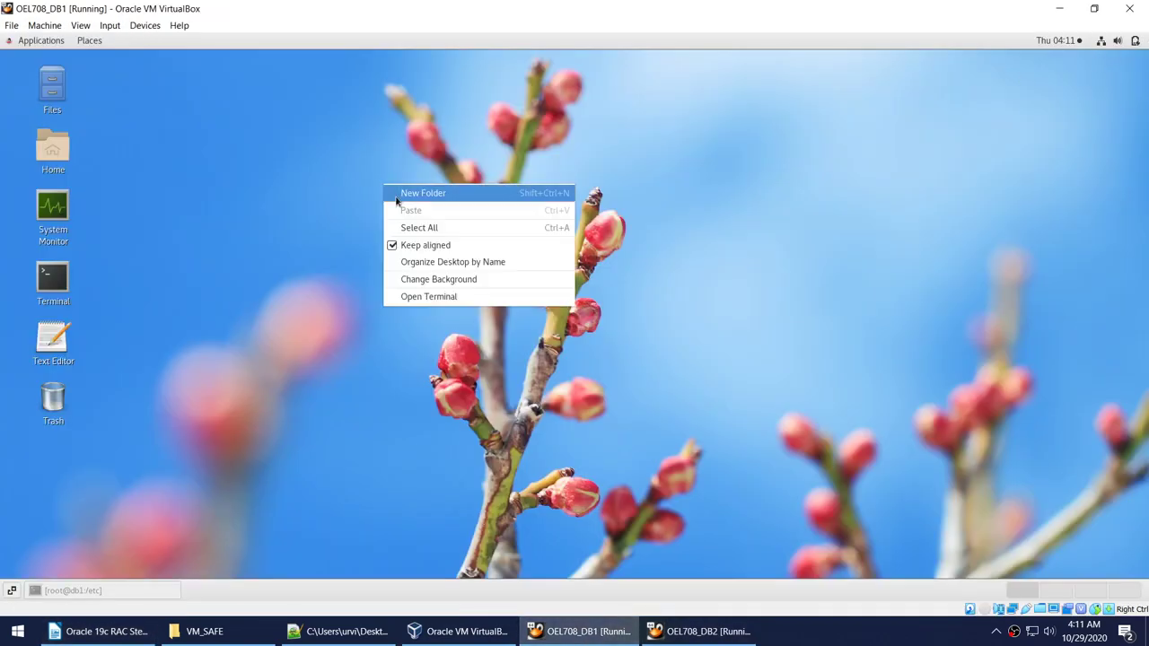
pyautogui.click(427, 297)
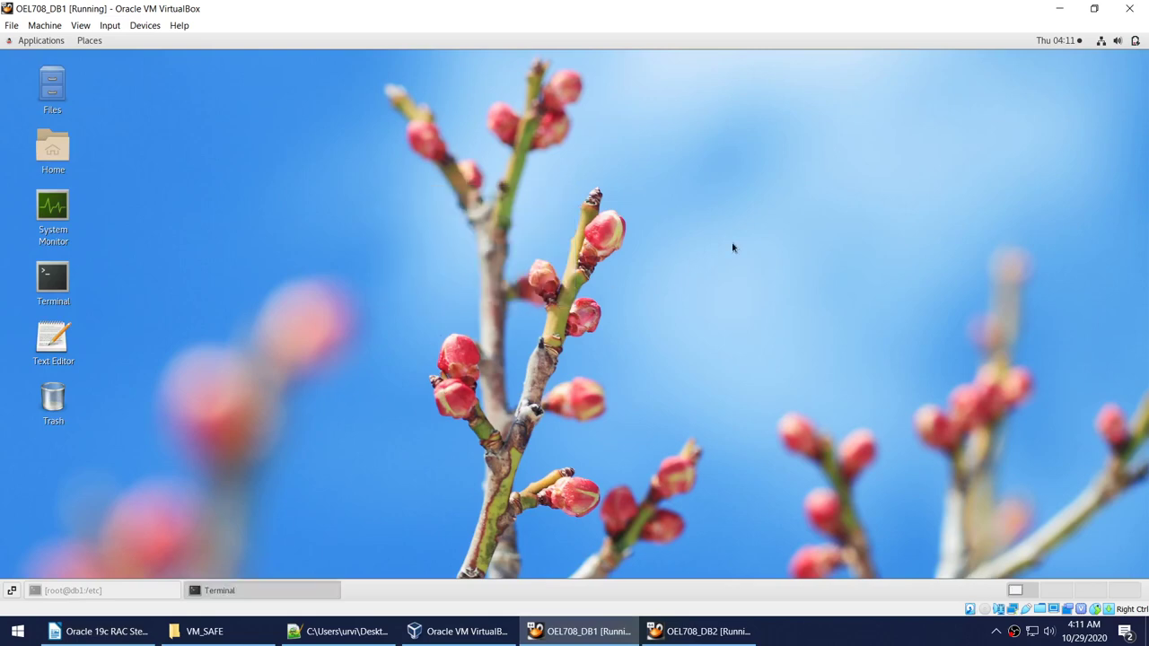
pyautogui.rightClick(814, 203)
pyautogui.click(860, 314)
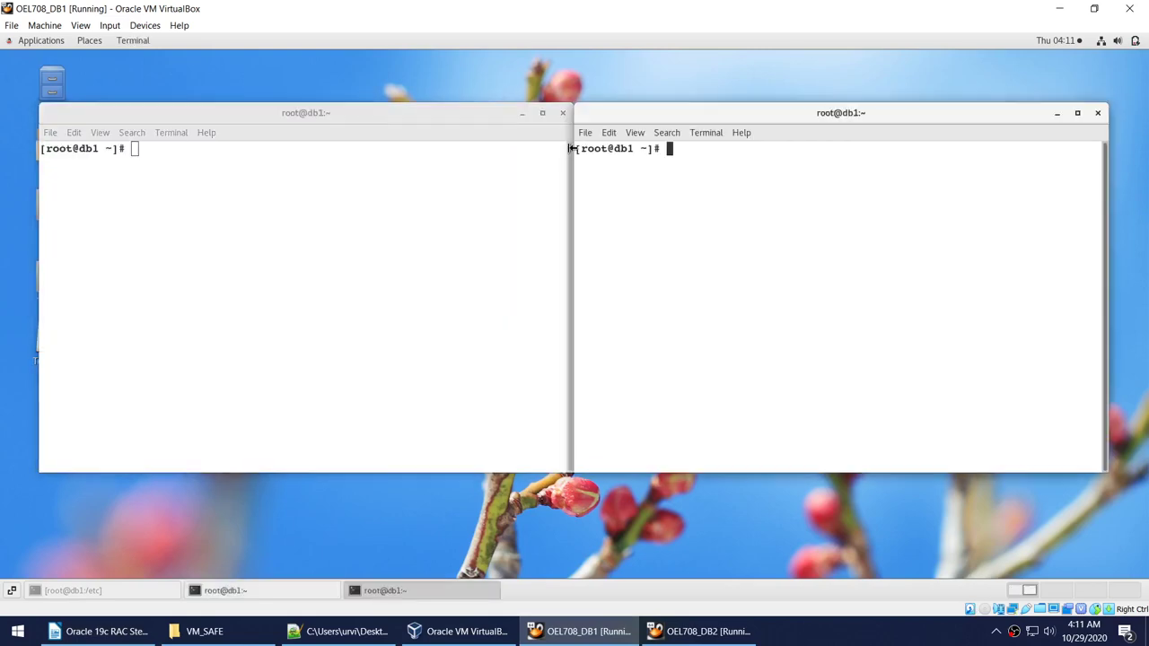
pyautogui.moveTo(642, 121); pyautogui.dragTo(669, 113)
pyautogui.click(346, 160)
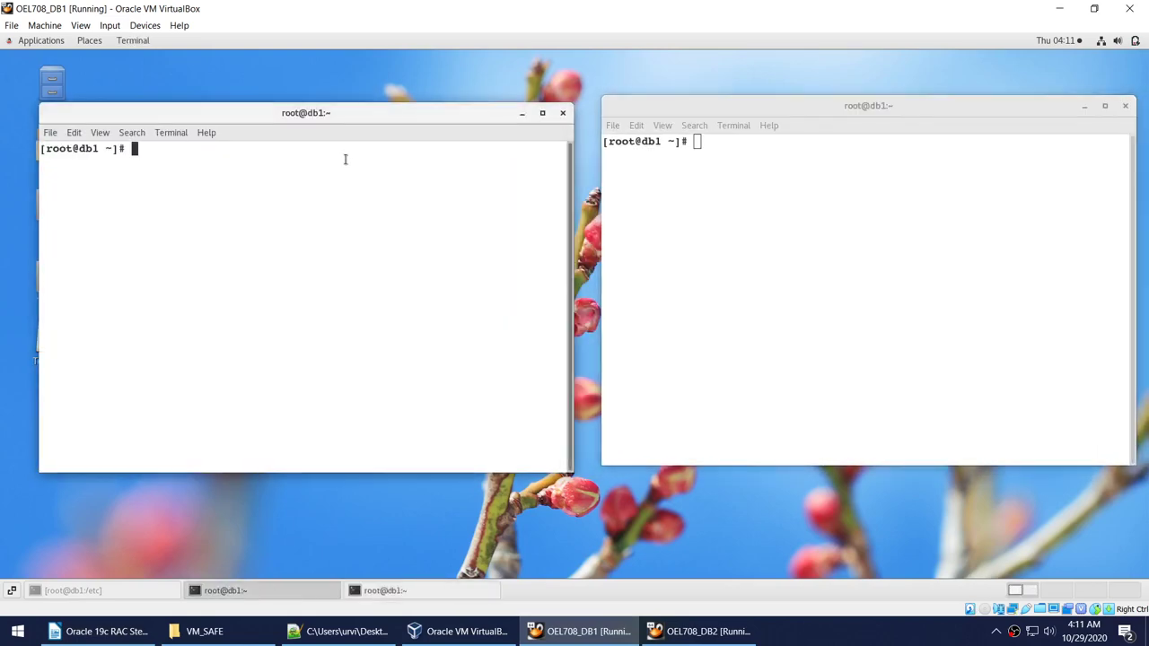
pyautogui.write('sw')
pyautogui.press('BackSpace')
pyautogui.press('BackSpace')
pyautogui.write('u - oracle')
pyautogui.press('Return')
pyautogui.click(951, 199)
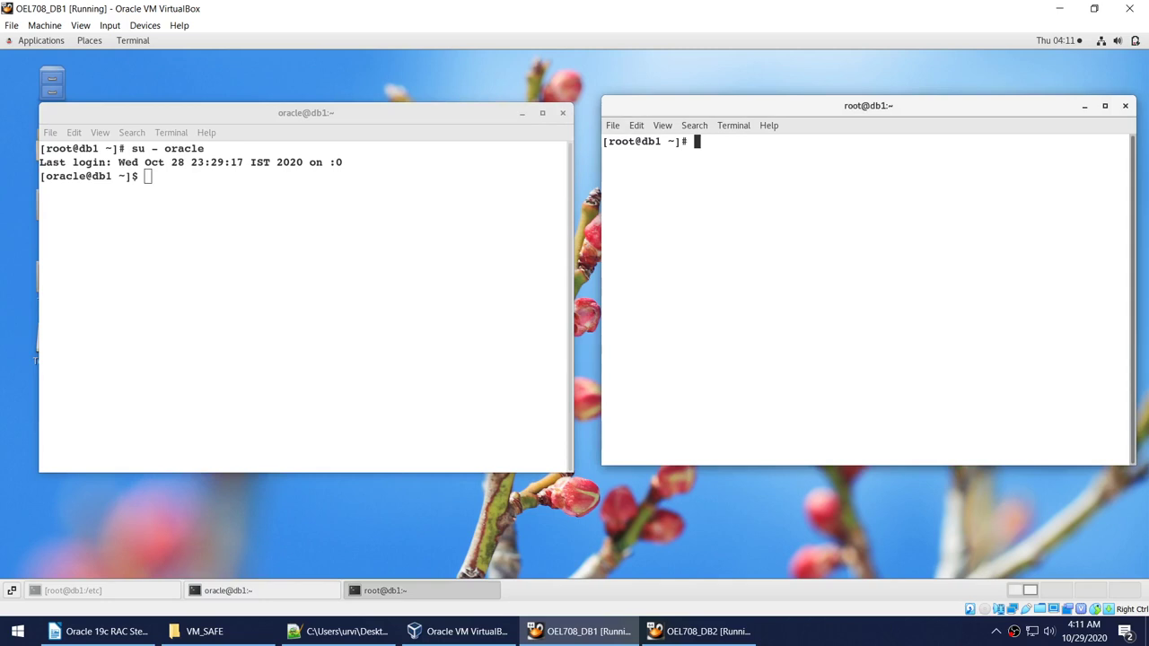
pyautogui.write('su - oracle')
pyautogui.press('Return')
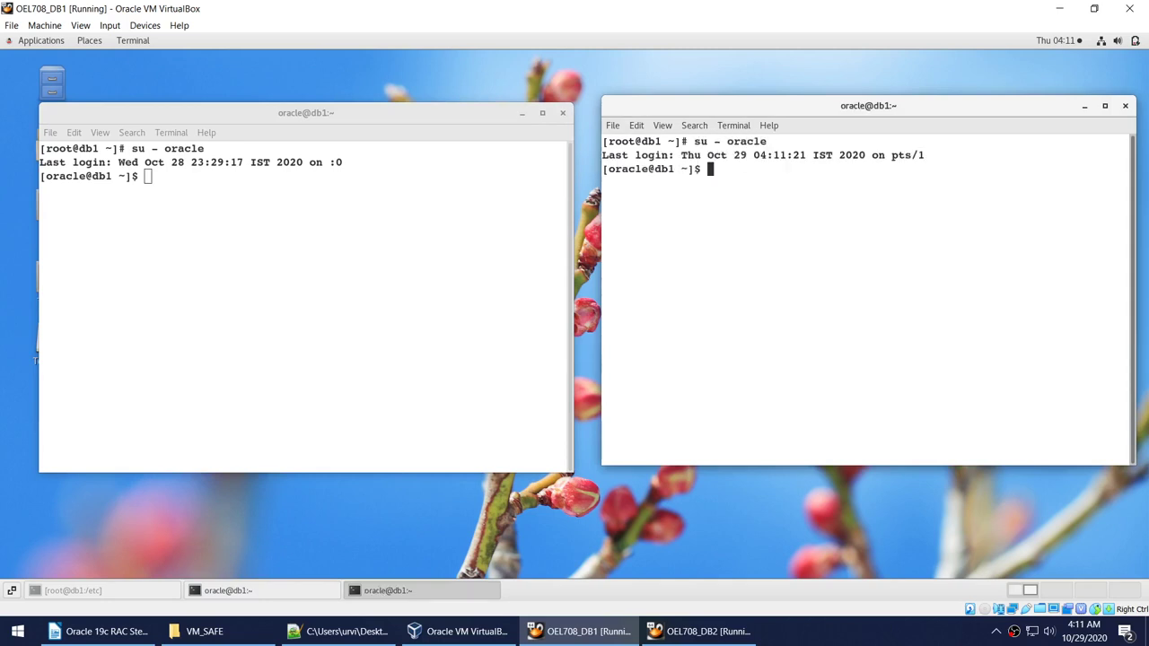
# In the right terminal, ssh to db2, back to db1, then db2 again without passwords.
pyautogui.write('ssh db2')
pyautogui.press('Return')
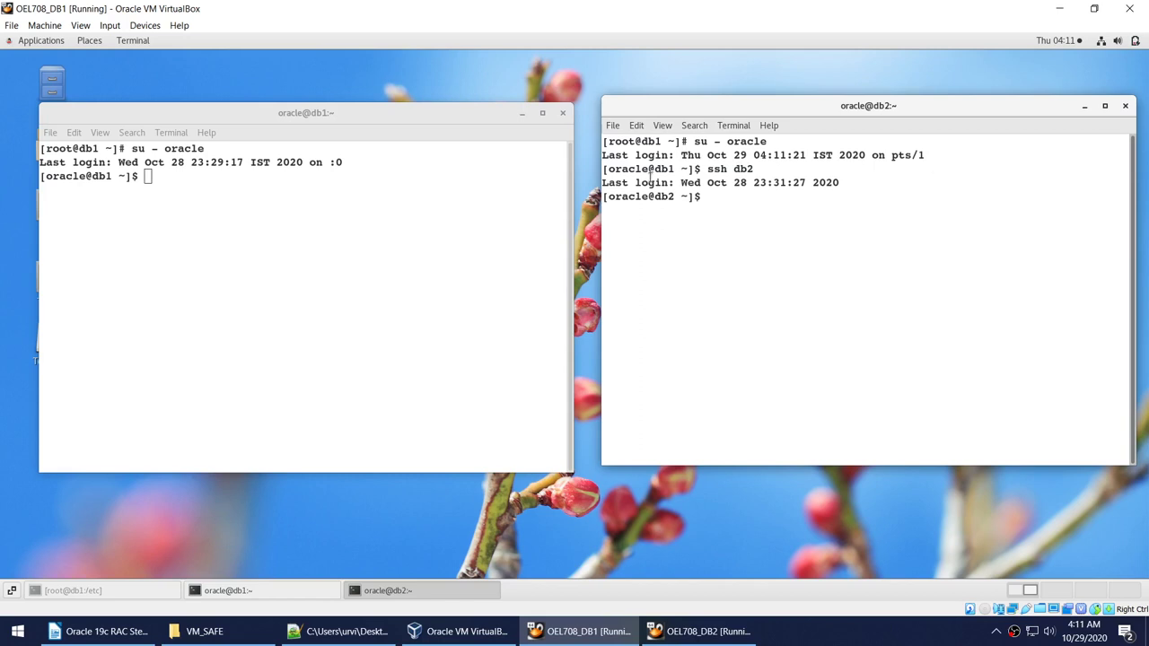
pyautogui.moveTo(654, 169); pyautogui.dragTo(669, 171)
pyautogui.doubleClick(663, 197)
pyautogui.click(774, 197)
pyautogui.write('cle')
pyautogui.write('ar')
pyautogui.press('Return')
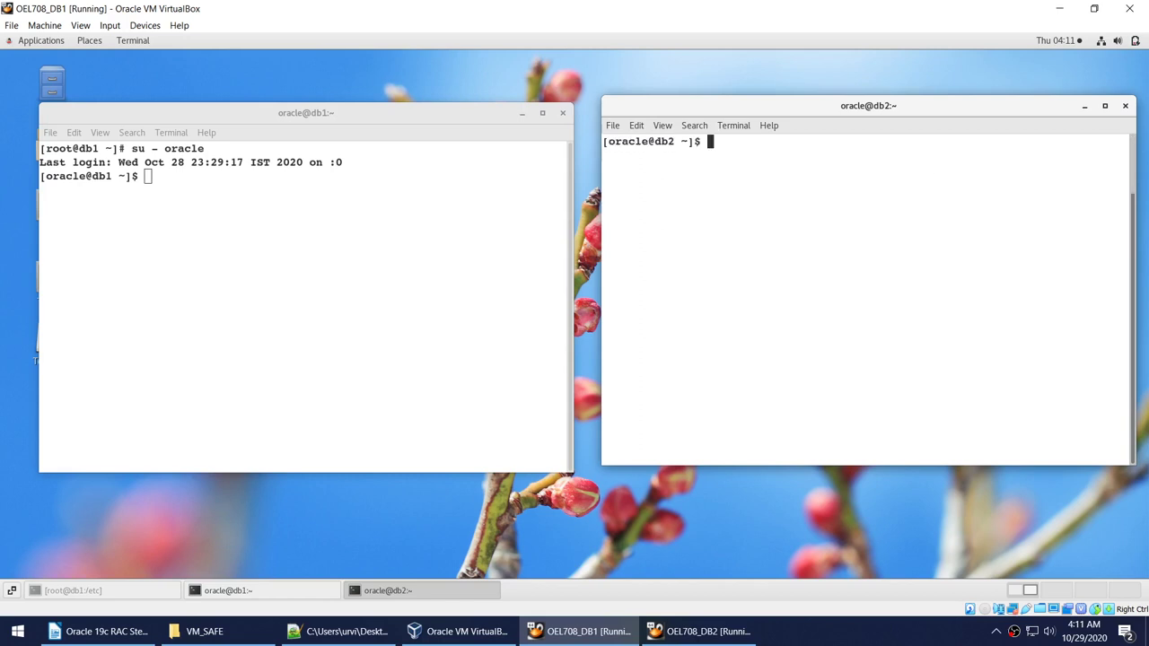
pyautogui.write('ssh db1')
pyautogui.press('Return')
pyautogui.write('ssh db2')
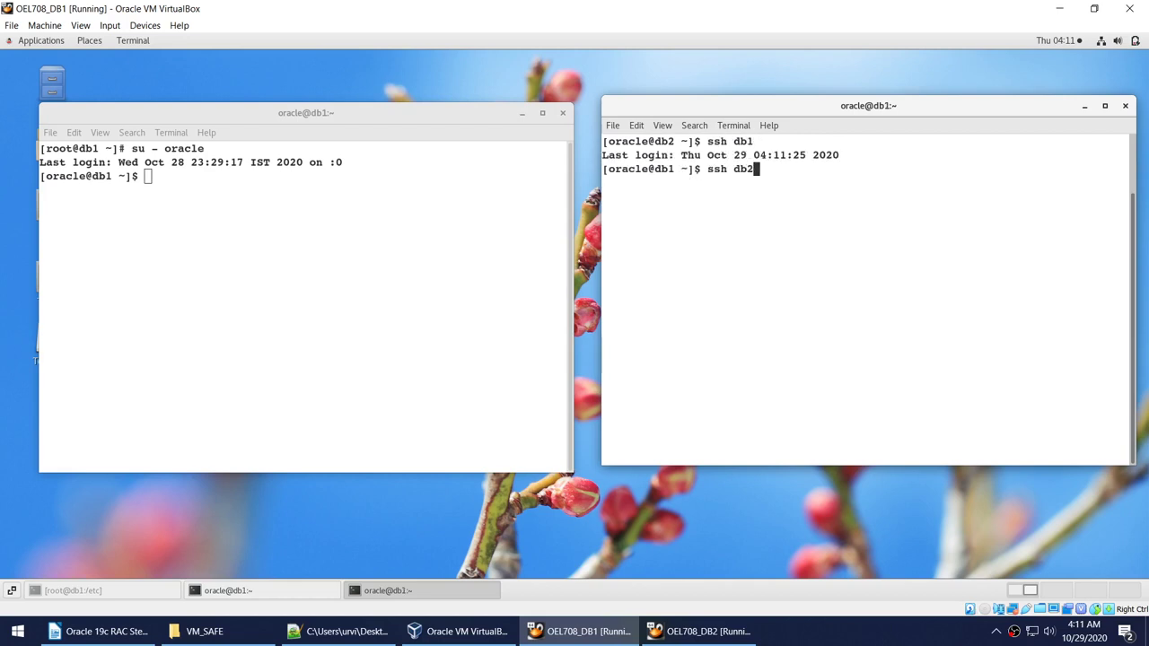
pyautogui.press('Return')
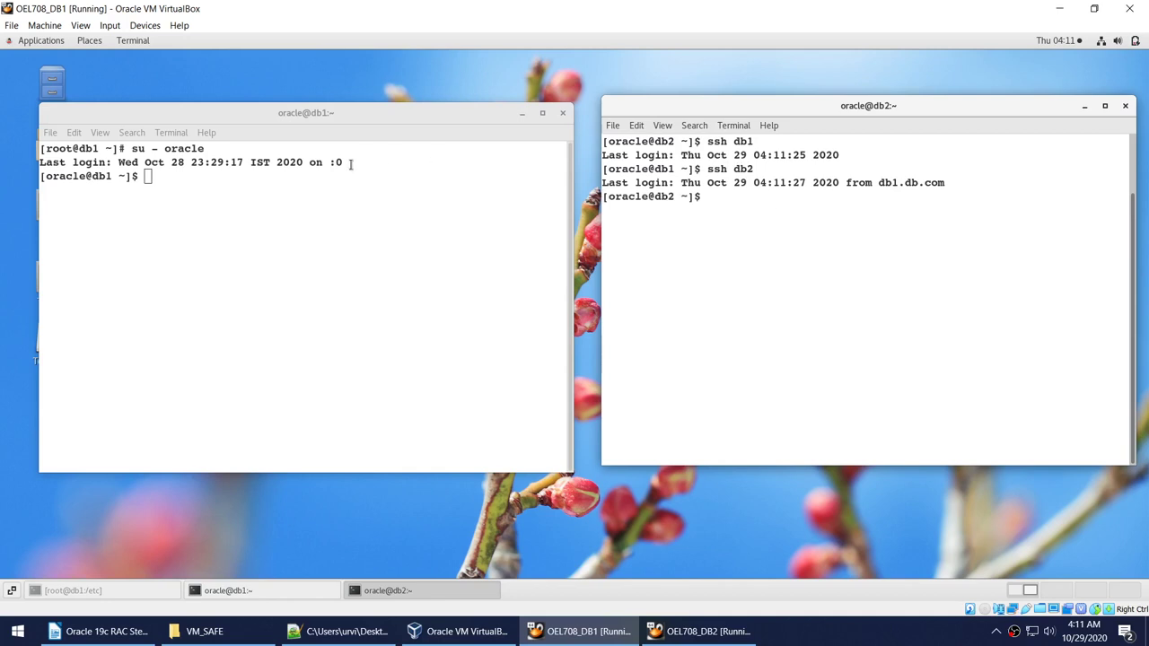
# Connect the left terminal to db2 with ssh db2.
pyautogui.click(351, 206)
pyautogui.write('sshh')
pyautogui.press('BackSpace')
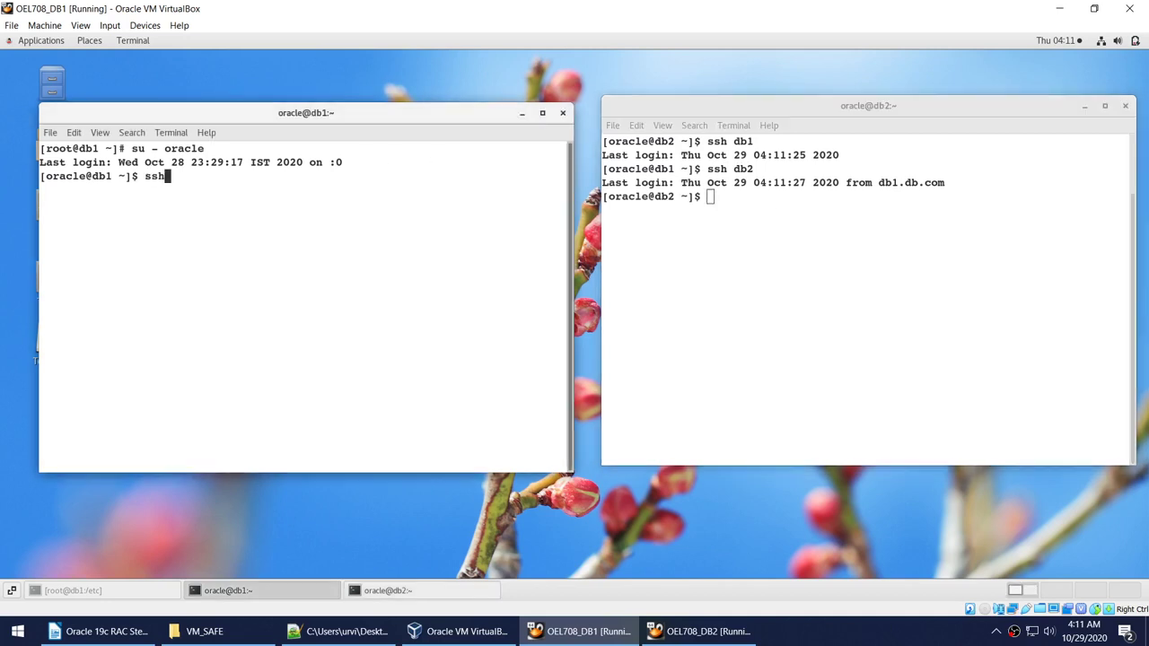
pyautogui.write('db2')
pyautogui.press('Return')
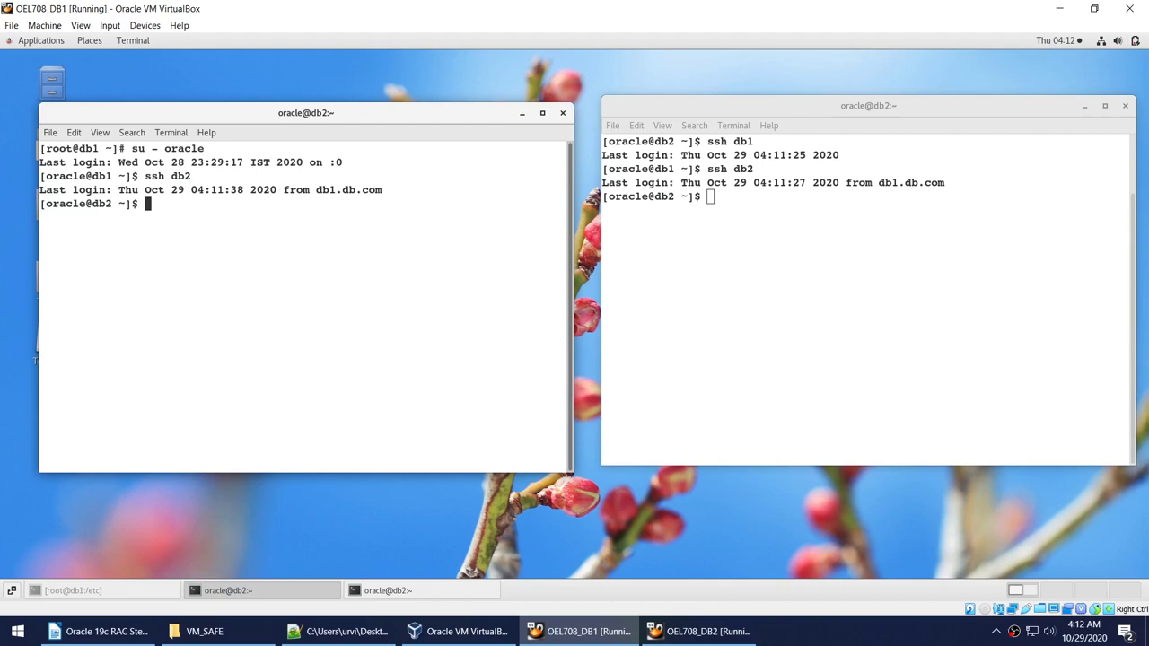
# Review the Grid, Database, Grid Base and Oracle Base directory steps in the RAC guide.
pyautogui.write('cl')
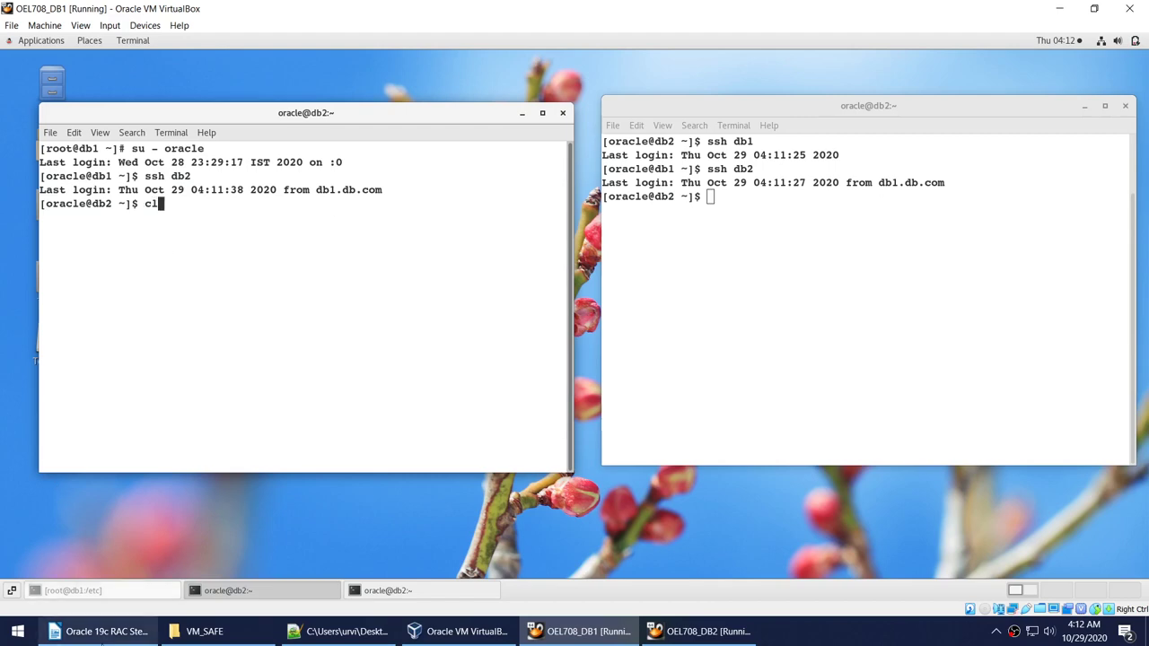
pyautogui.click(99, 631)
pyautogui.scroll(-2, 308, 426)
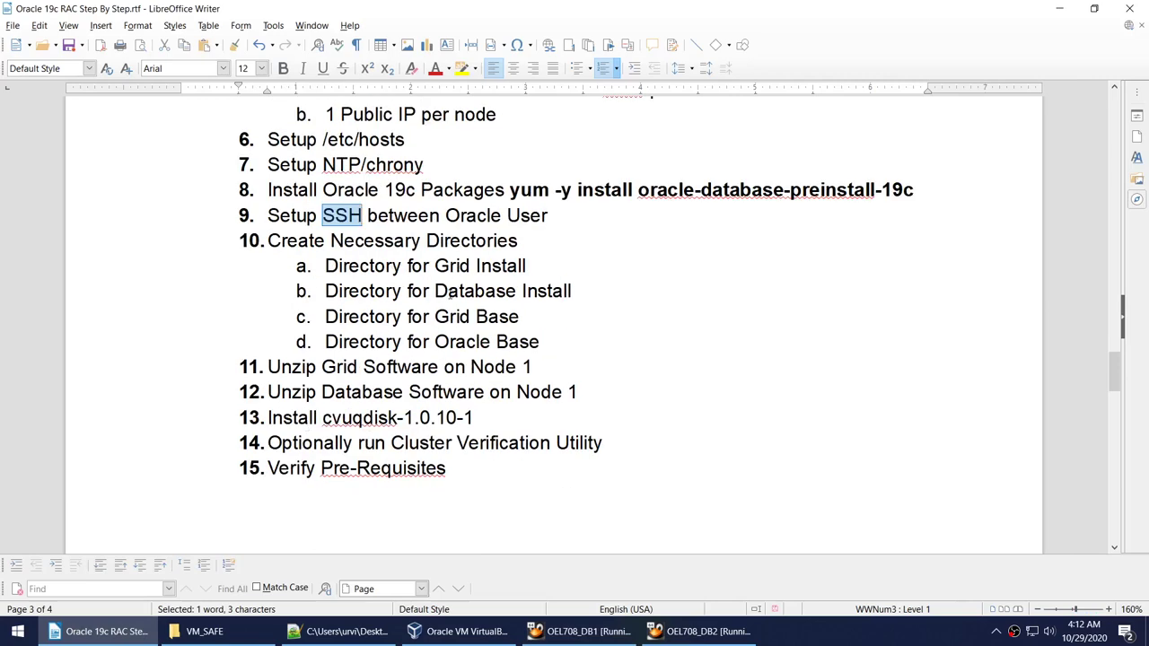
pyautogui.click(346, 631)
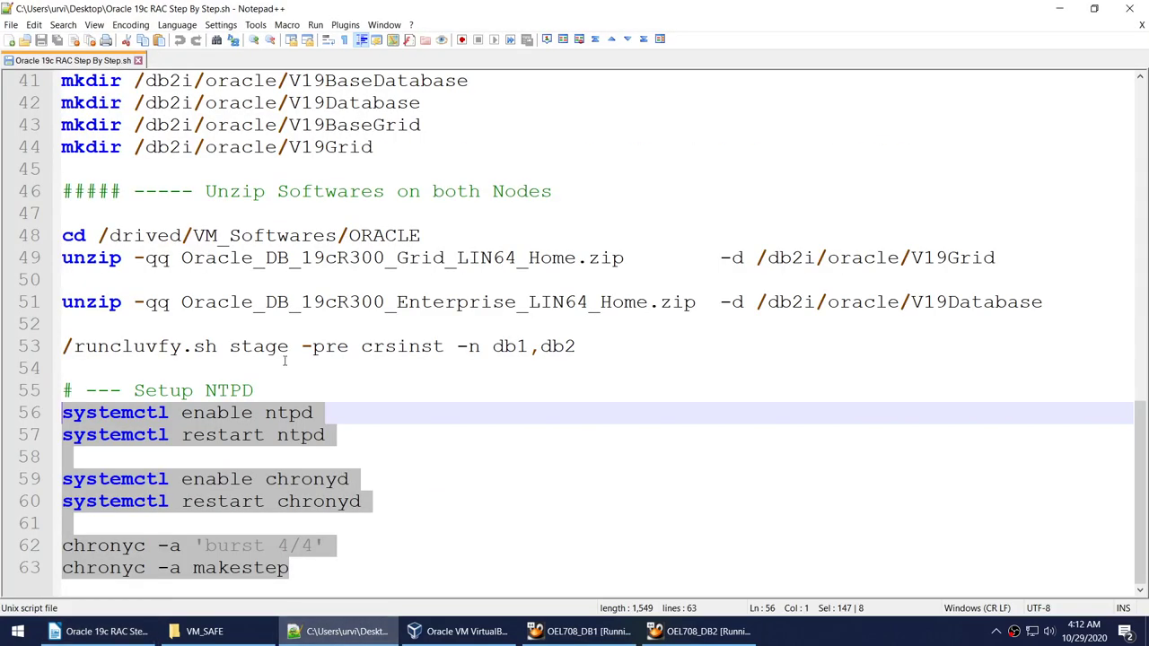
pyautogui.scroll(3, 293, 311)
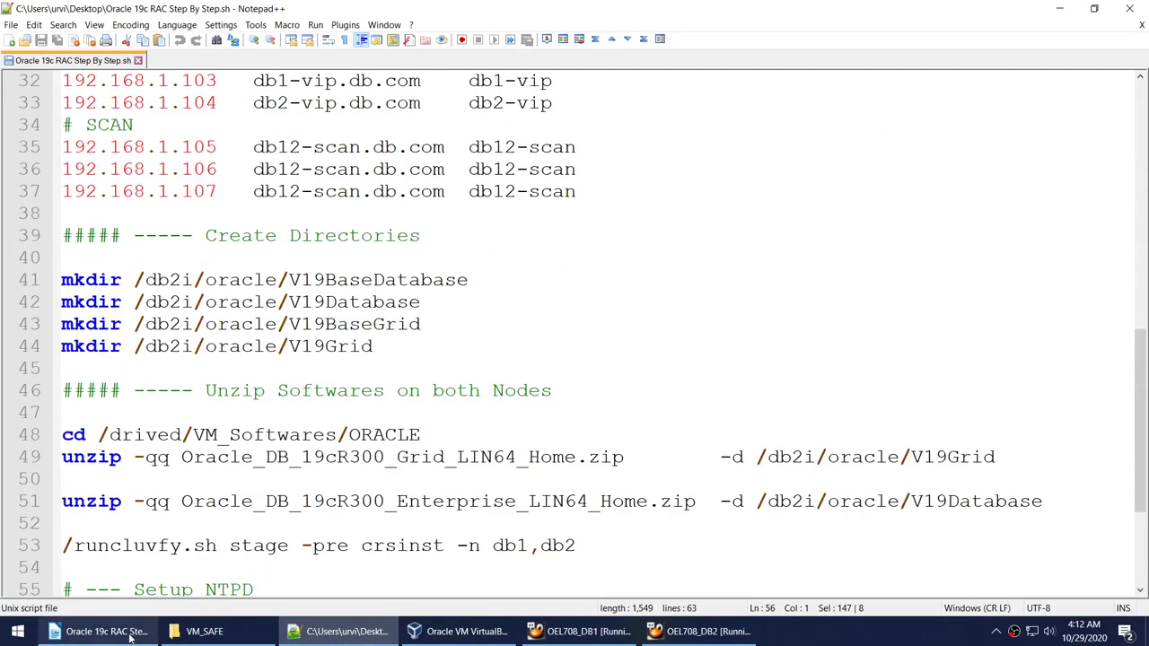
pyautogui.click(98, 631)
pyautogui.doubleClick(470, 265)
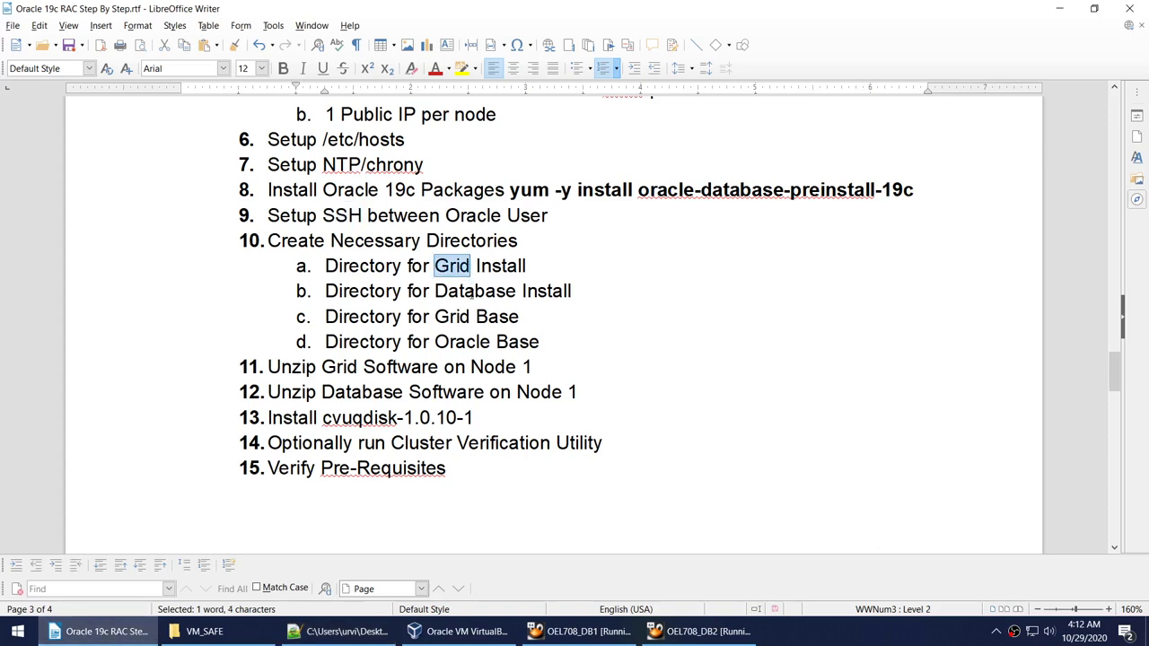
pyautogui.doubleClick(474, 291)
pyautogui.doubleClick(483, 317)
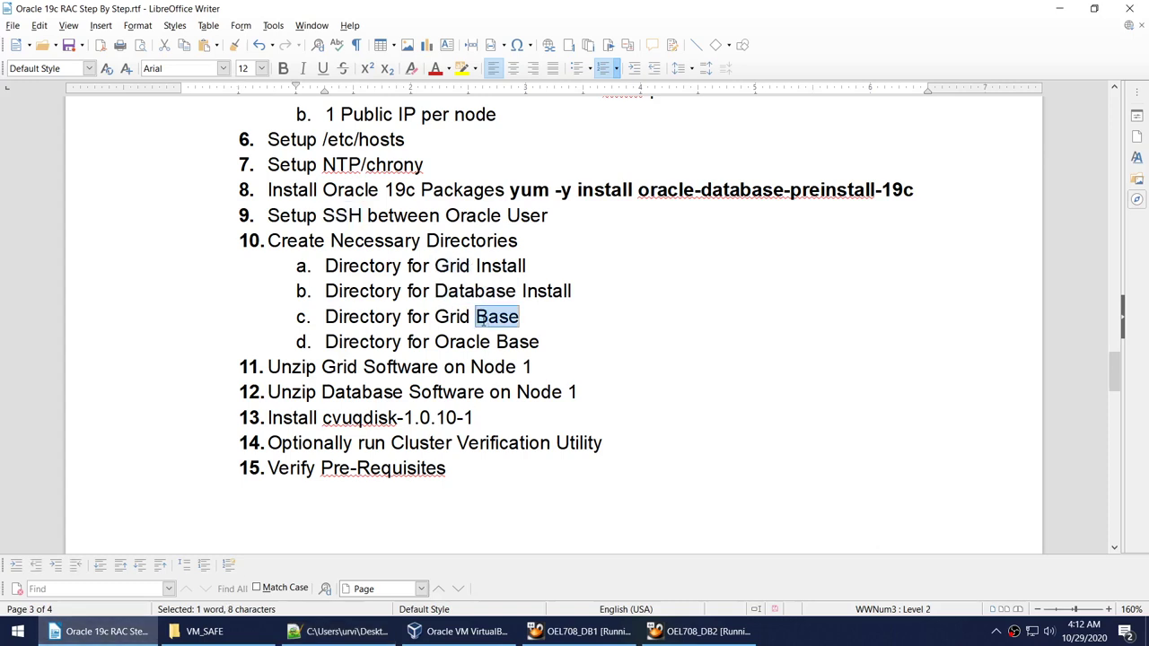
pyautogui.doubleClick(486, 341)
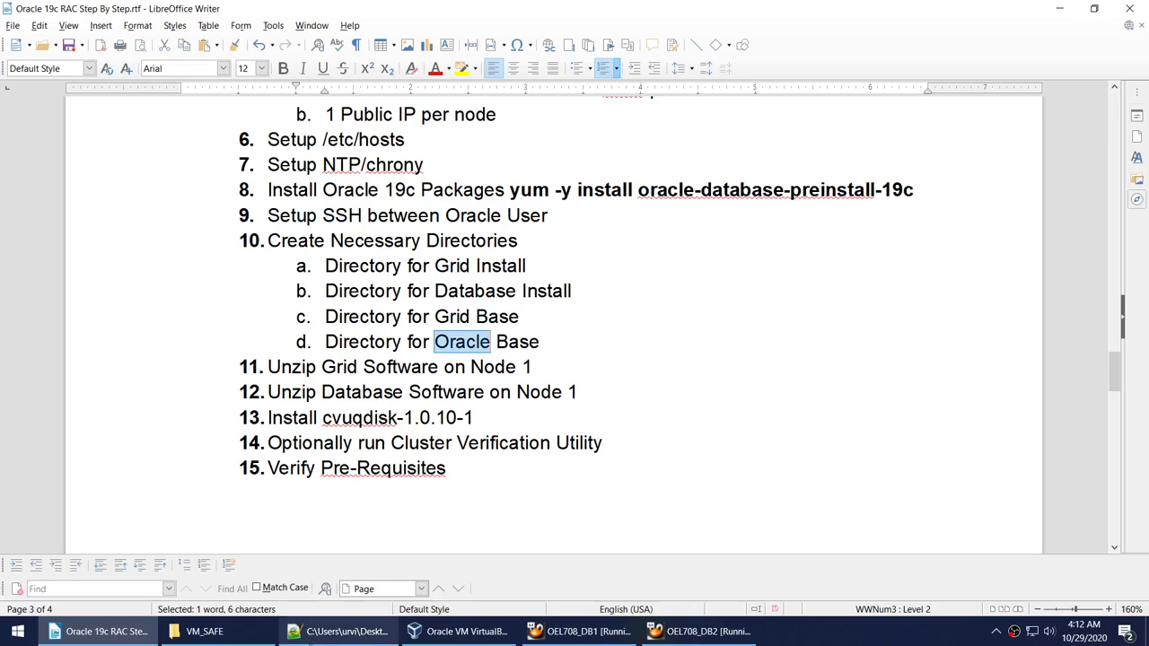
# Select the four mkdir lines and the /db2i/oracle path in the Notepad++ script.
pyautogui.click(345, 631)
pyautogui.click(398, 349)
pyautogui.moveTo(398, 350); pyautogui.dragTo(58, 286)
pyautogui.moveTo(135, 280); pyautogui.dragTo(277, 282)
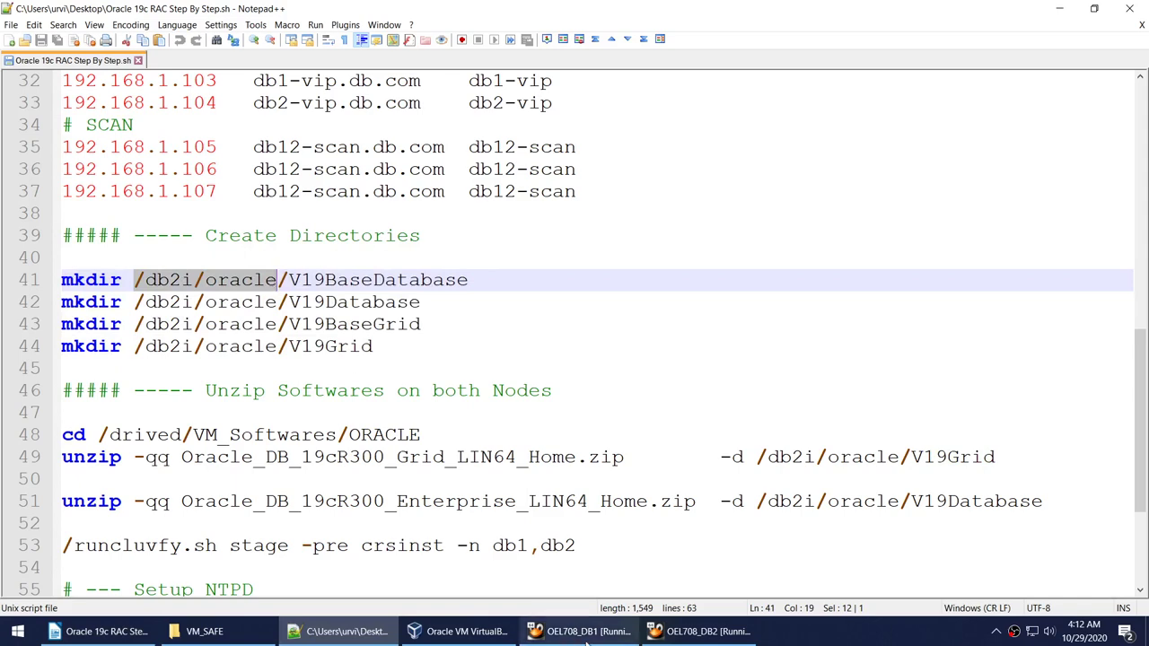
pyautogui.click(584, 631)
# In the left terminal, cd to /db2i/oracle and delete its contents with rm -Rf *.
pyautogui.write('clcd')
pyautogui.hotkey('ctrl', 'c')
pyautogui.hotkey('ctrl', 'c')
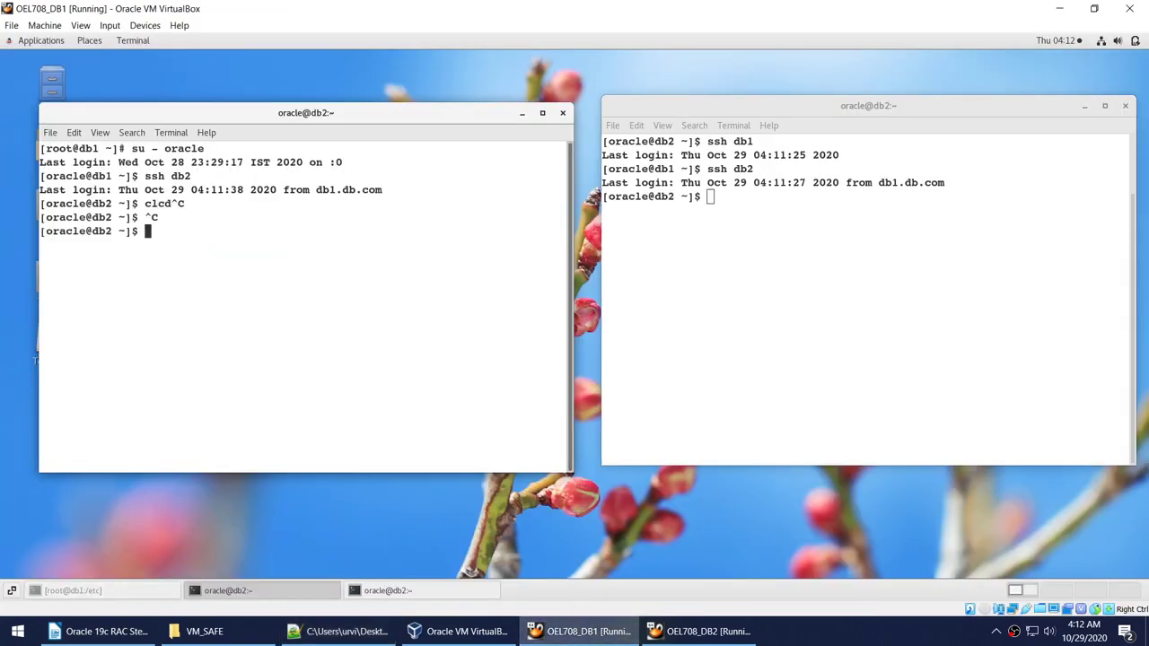
pyautogui.write('d')
pyautogui.rightClick(399, 248)
pyautogui.click(220, 299)
pyautogui.hotkey('ctrl', 'c')
pyautogui.write('cd')
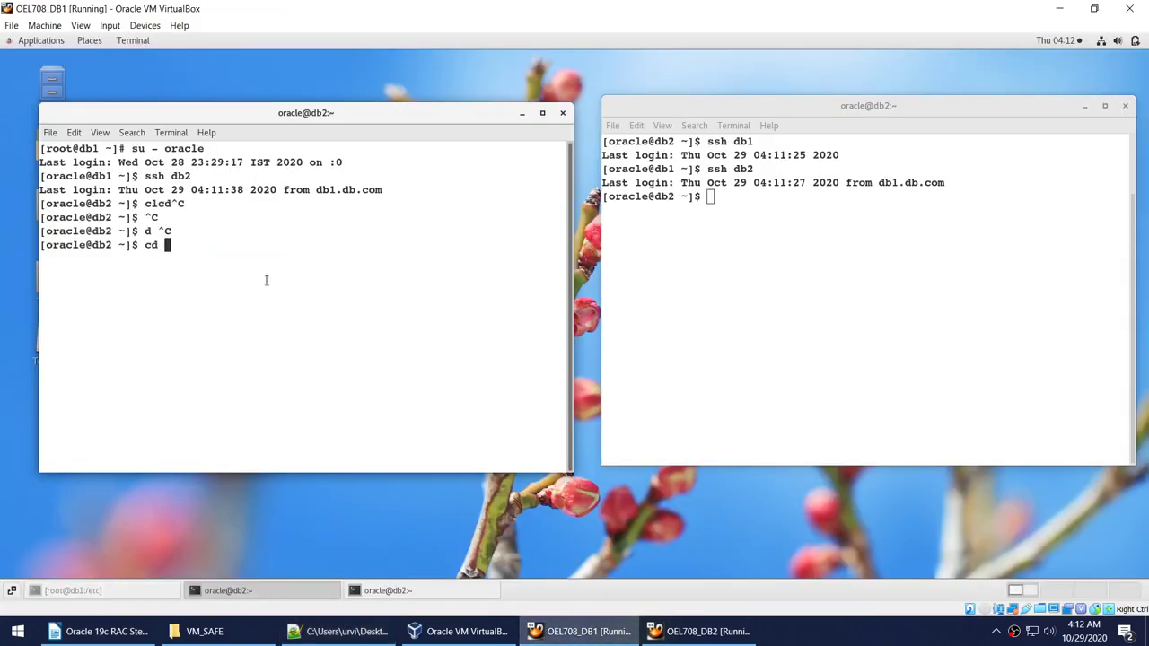
pyautogui.rightClick(267, 279)
pyautogui.click(303, 324)
pyautogui.press('Return')
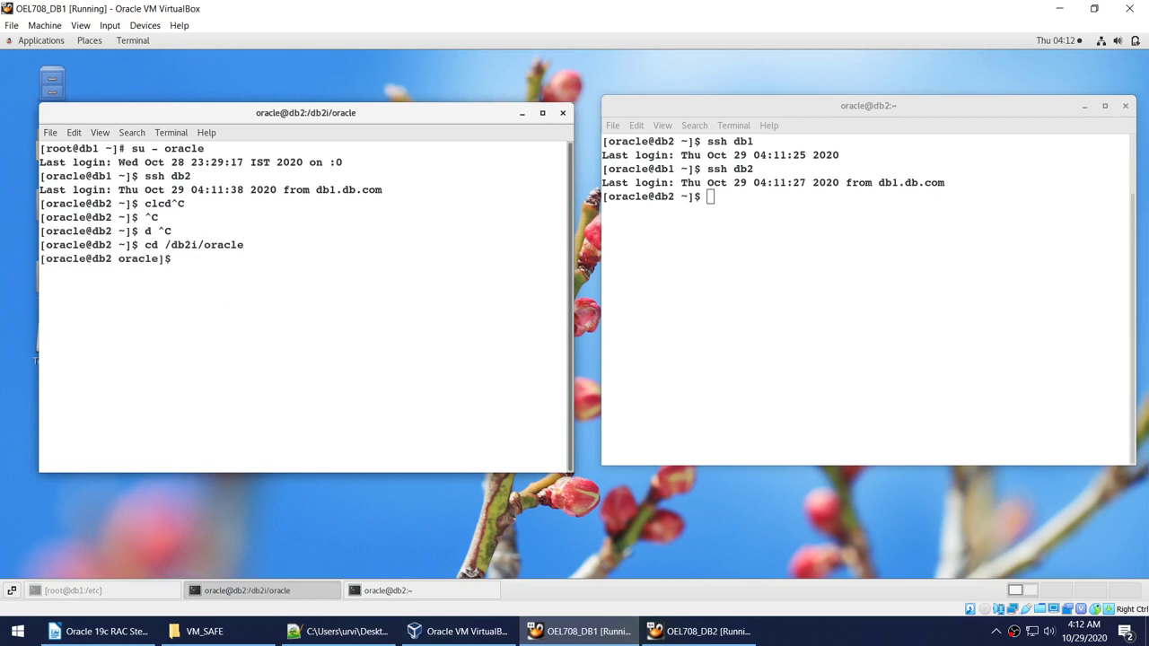
pyautogui.write('rm -Rf *')
pyautogui.press('Return')
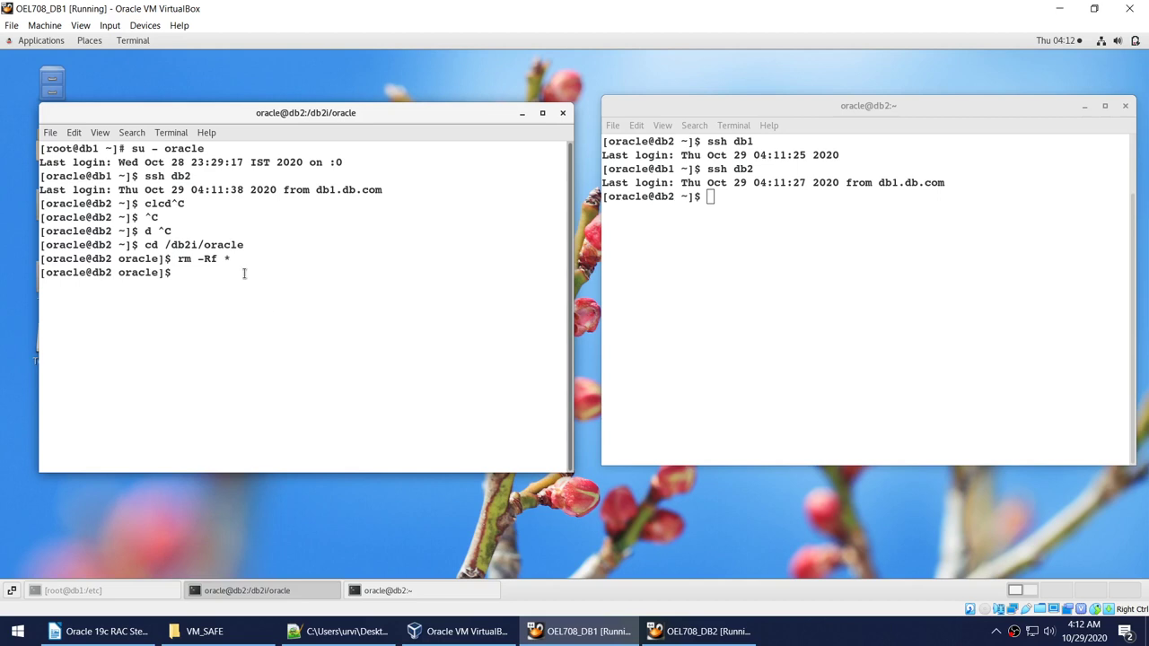
# Copy the cd /db2i/oracle command to the right terminal and run rm -Rf * there.
pyautogui.moveTo(144, 244); pyautogui.dragTo(244, 245)
pyautogui.rightClick(248, 249)
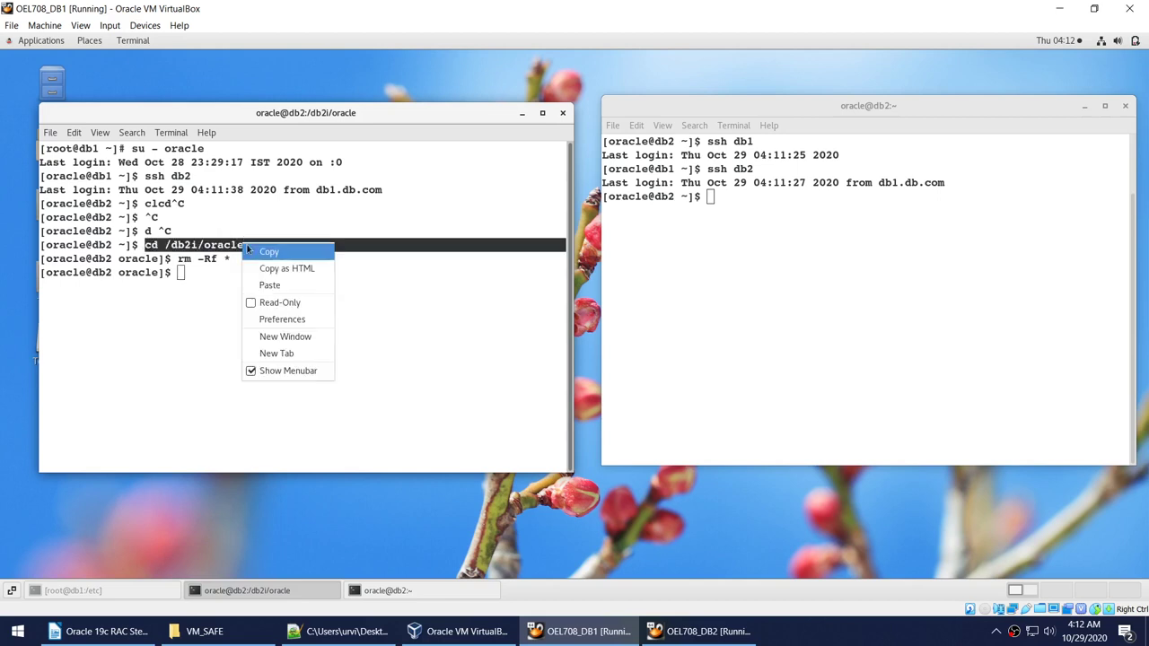
pyautogui.click(268, 252)
pyautogui.click(782, 268)
pyautogui.rightClick(763, 235)
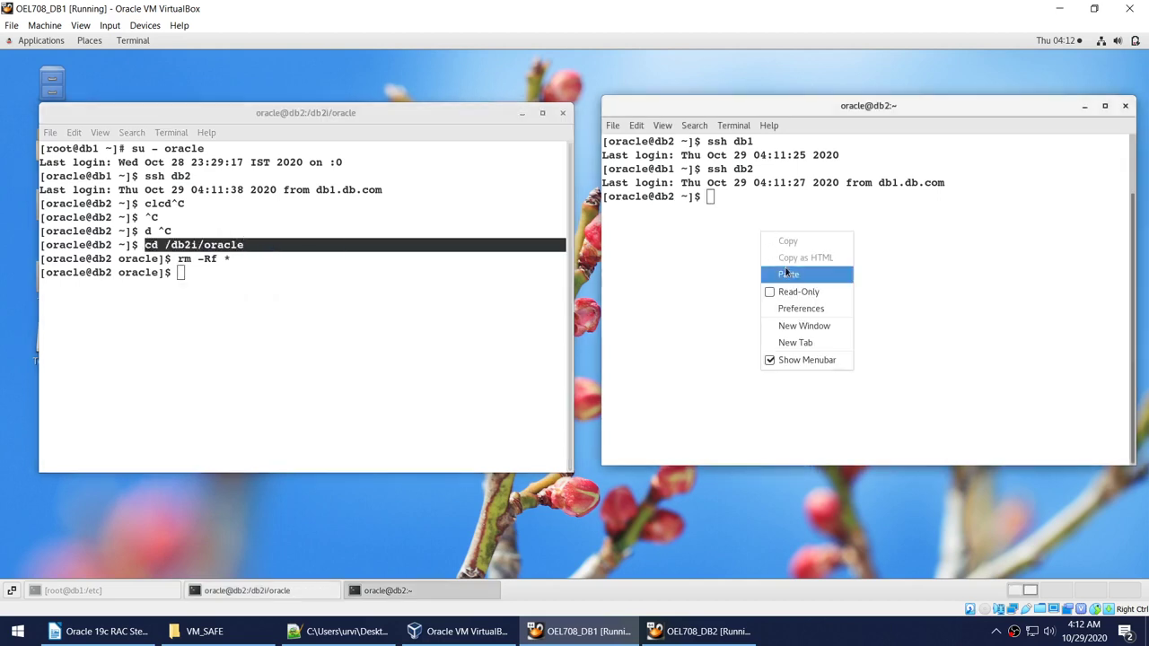
pyautogui.click(787, 273)
pyautogui.write('rm -Rf *')
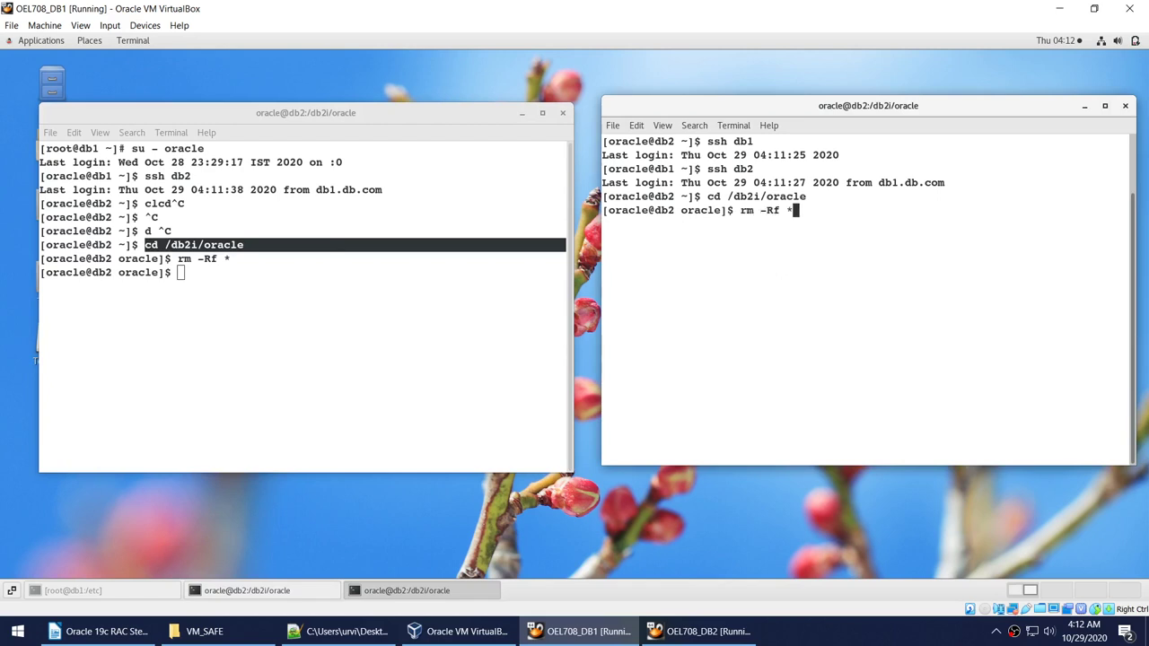
pyautogui.press('Return')
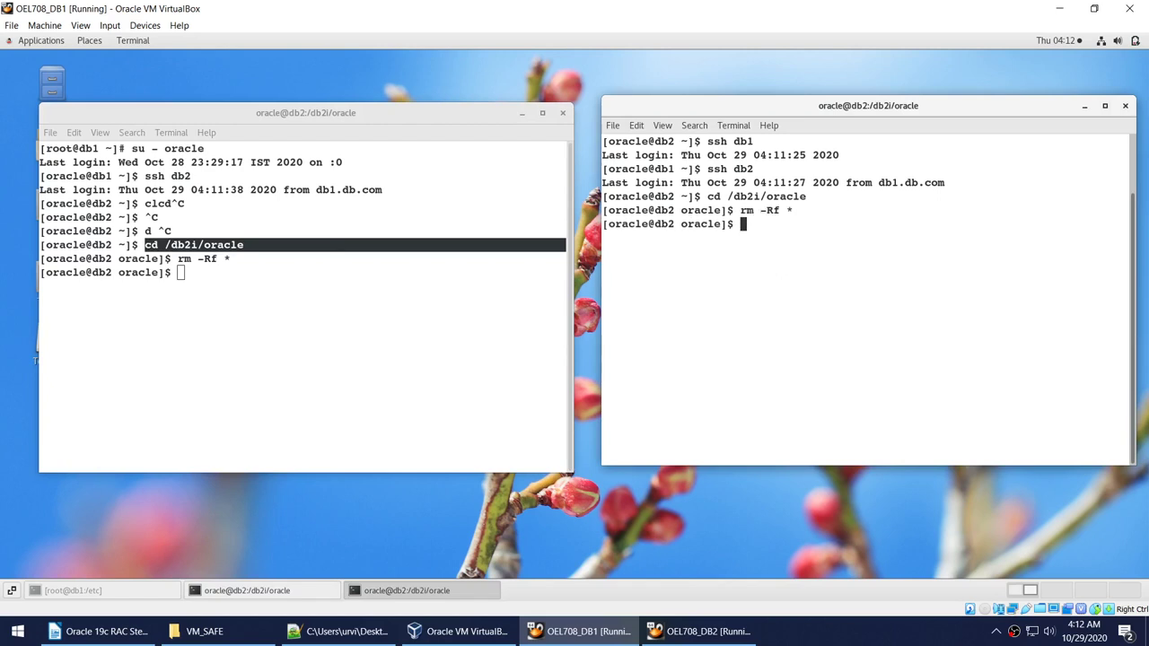
# Clear both terminals and run ls -l to confirm /db2i/oracle shows total 0.
pyautogui.write('clear')
pyautogui.press('Return')
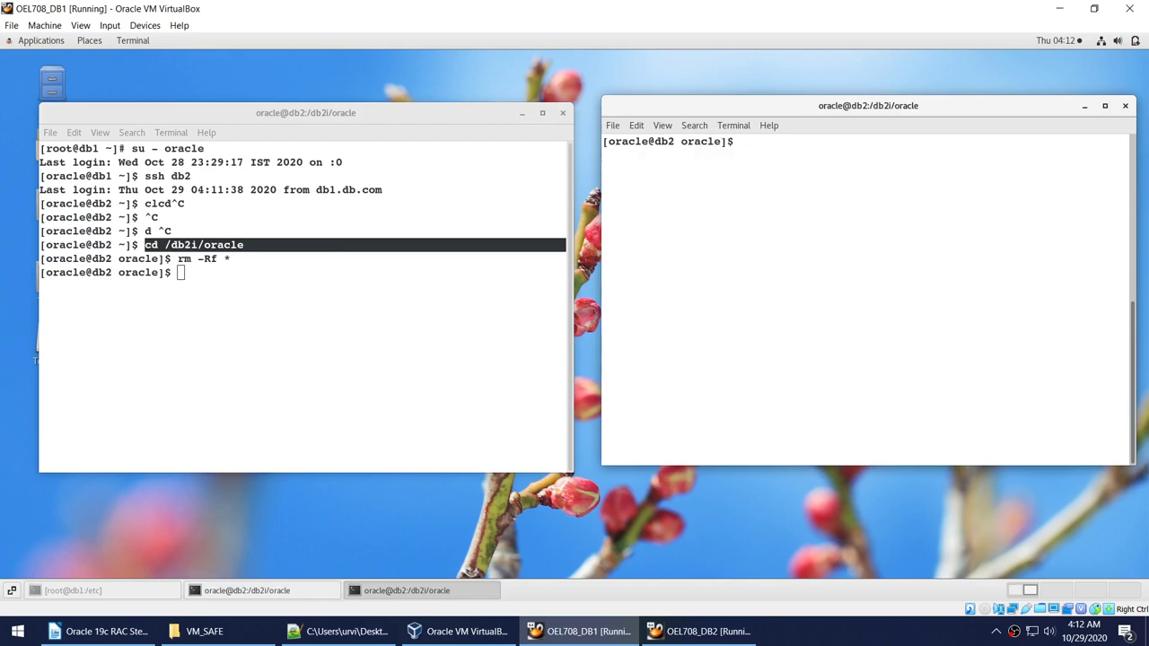
pyautogui.write('ls -l')
pyautogui.press('Return')
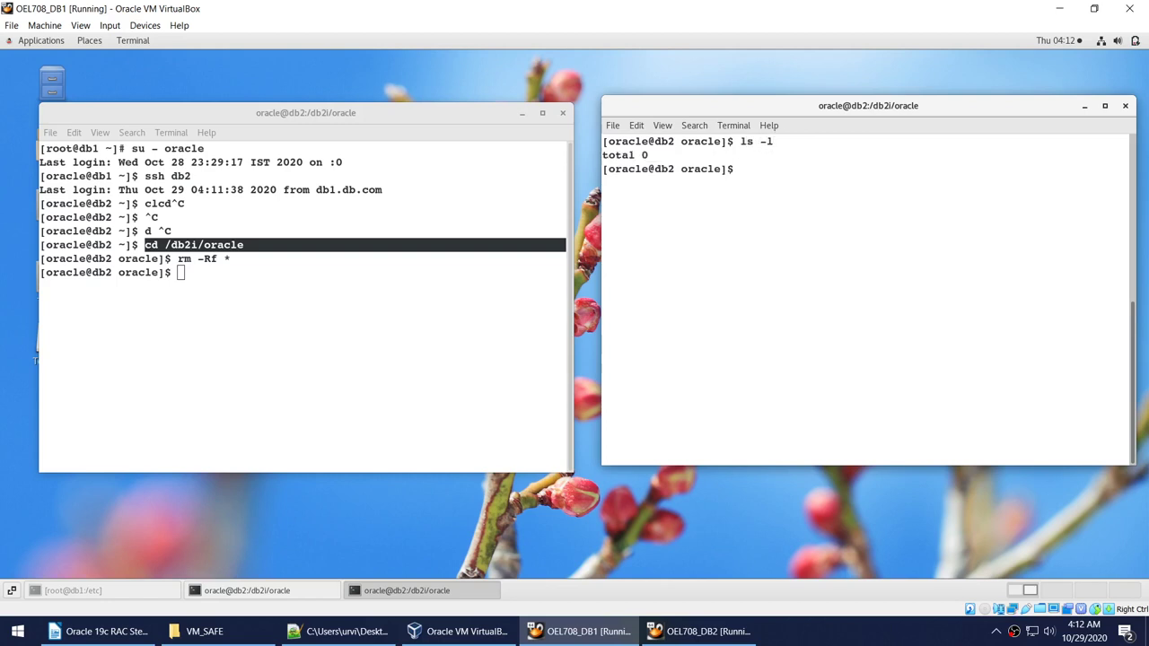
pyautogui.click(381, 312)
pyautogui.write('cle')
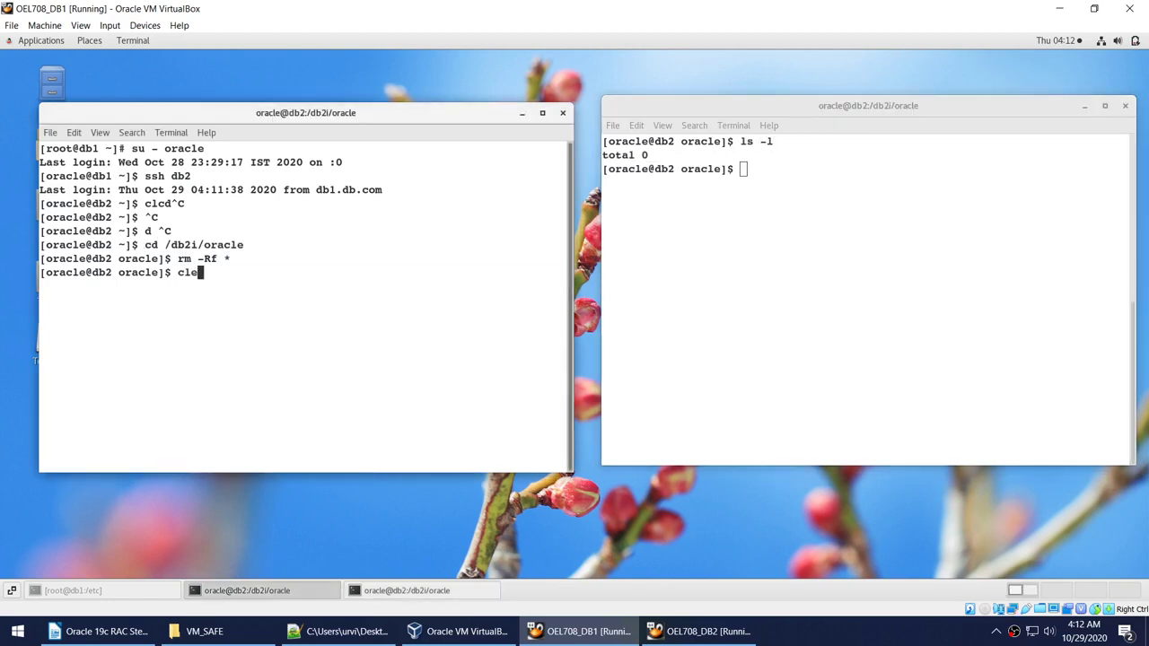
pyautogui.write('ar')
pyautogui.press('Return')
pyautogui.write('ls -l')
pyautogui.press('Return')
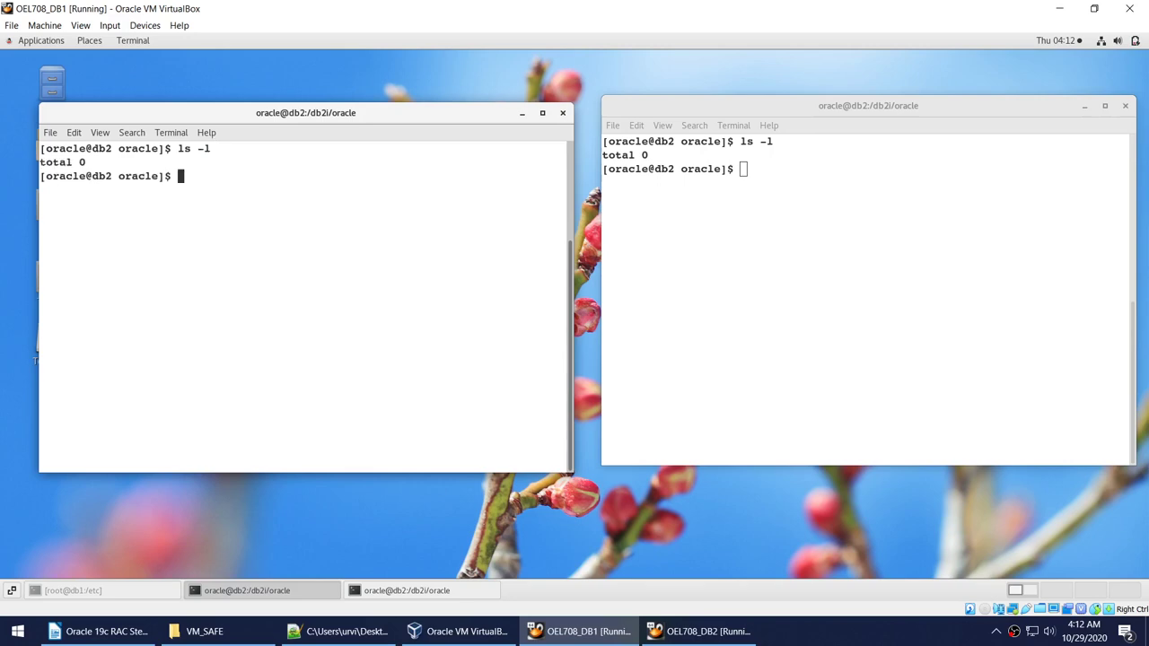
# In Notepad++, select the mkdir lines for V19BaseDatabase, V19Database, V19BaseGrid and V19Grid.
pyautogui.click(341, 631)
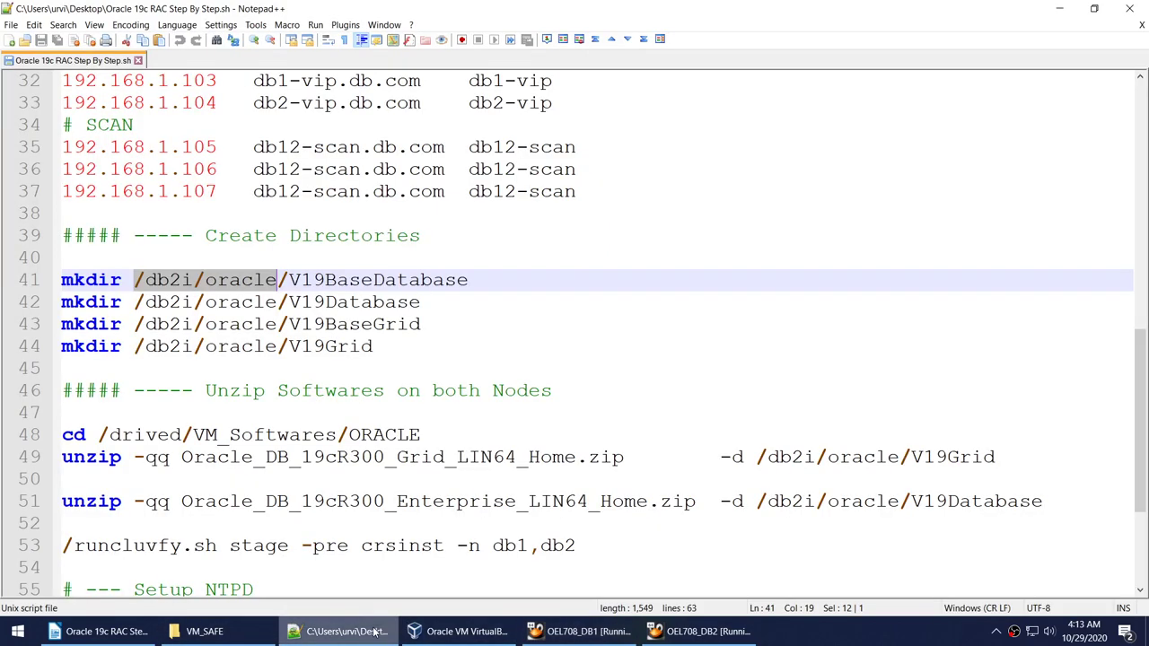
pyautogui.doubleClick(379, 282)
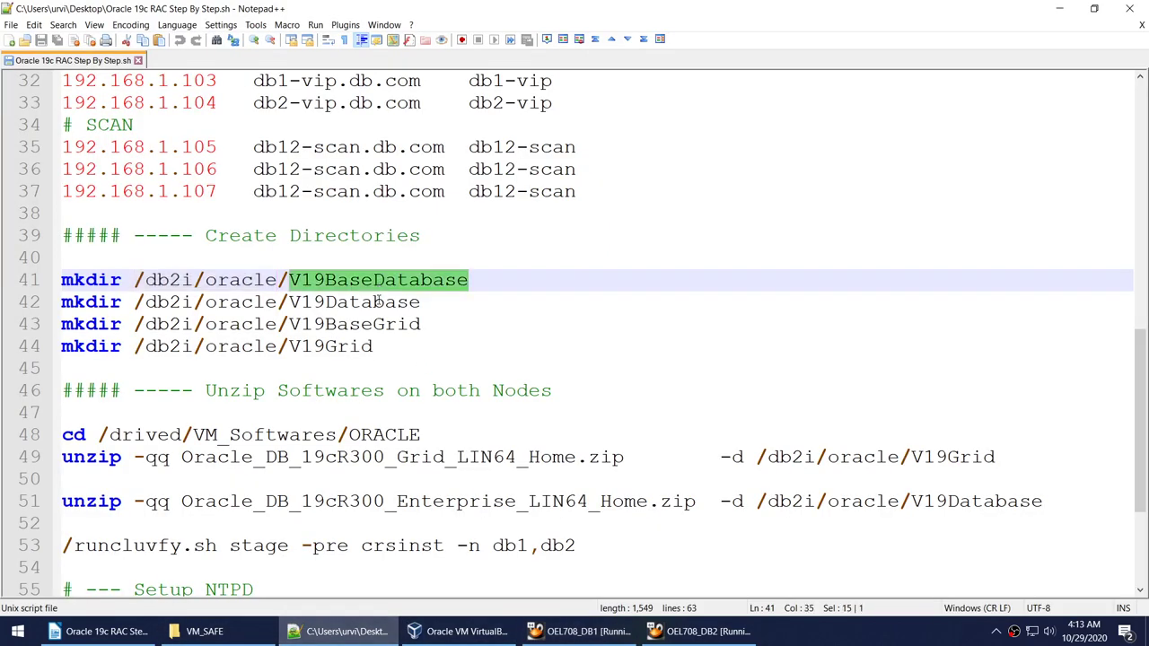
pyautogui.doubleClick(379, 303)
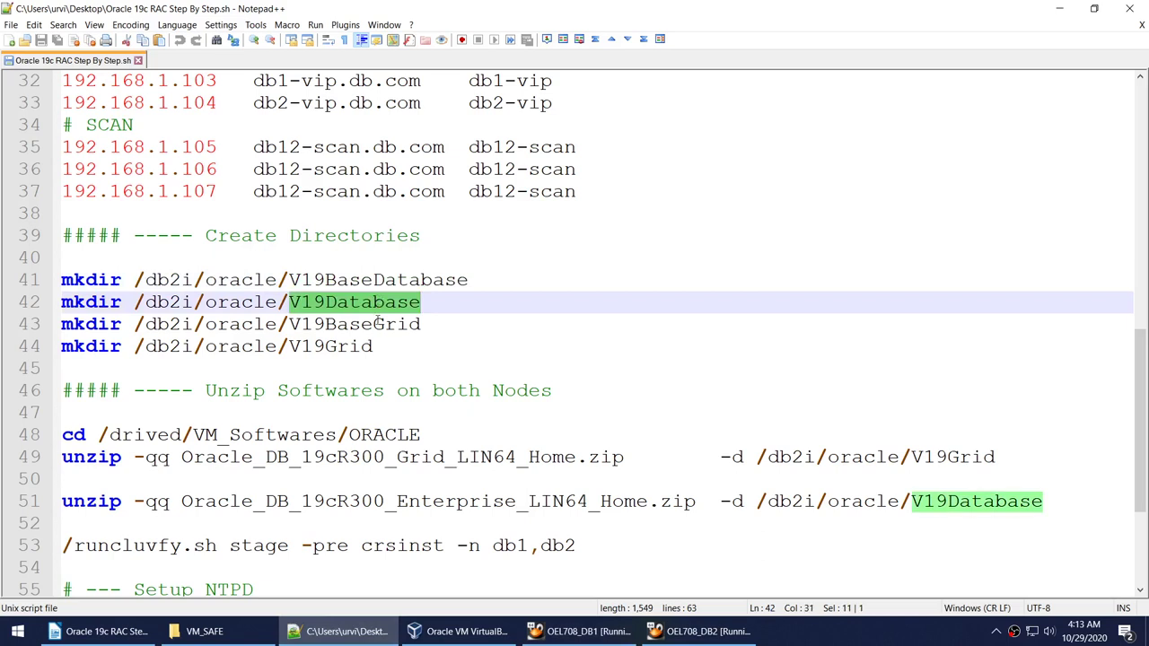
pyautogui.doubleClick(378, 324)
pyautogui.doubleClick(343, 349)
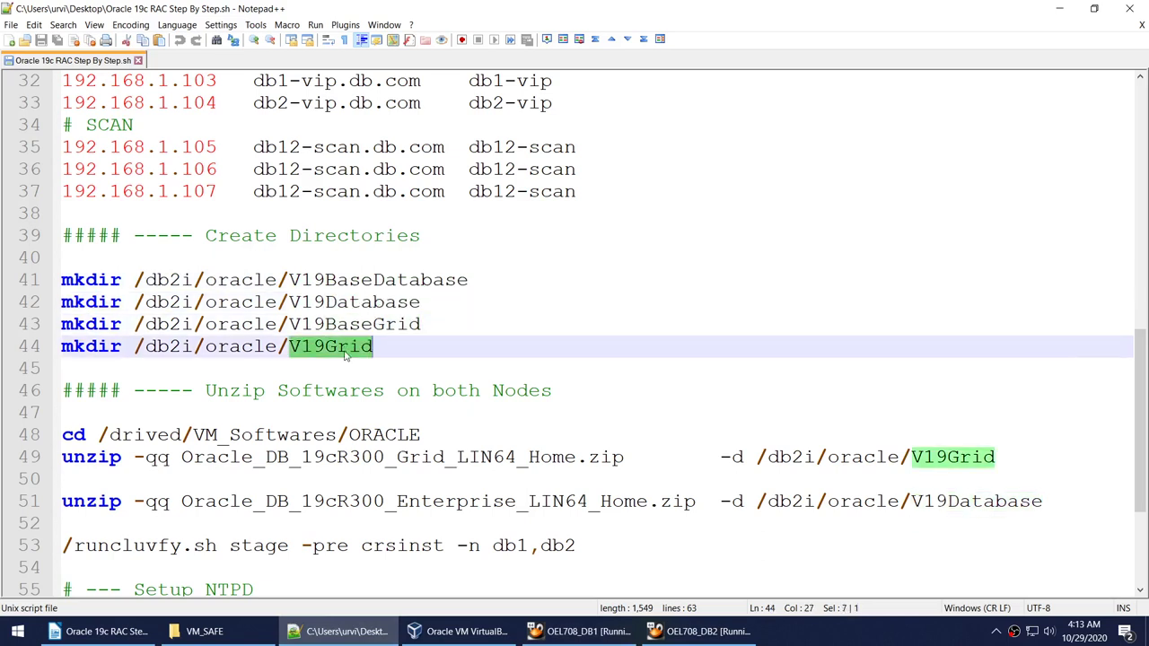
pyautogui.moveTo(405, 356); pyautogui.dragTo(36, 280)
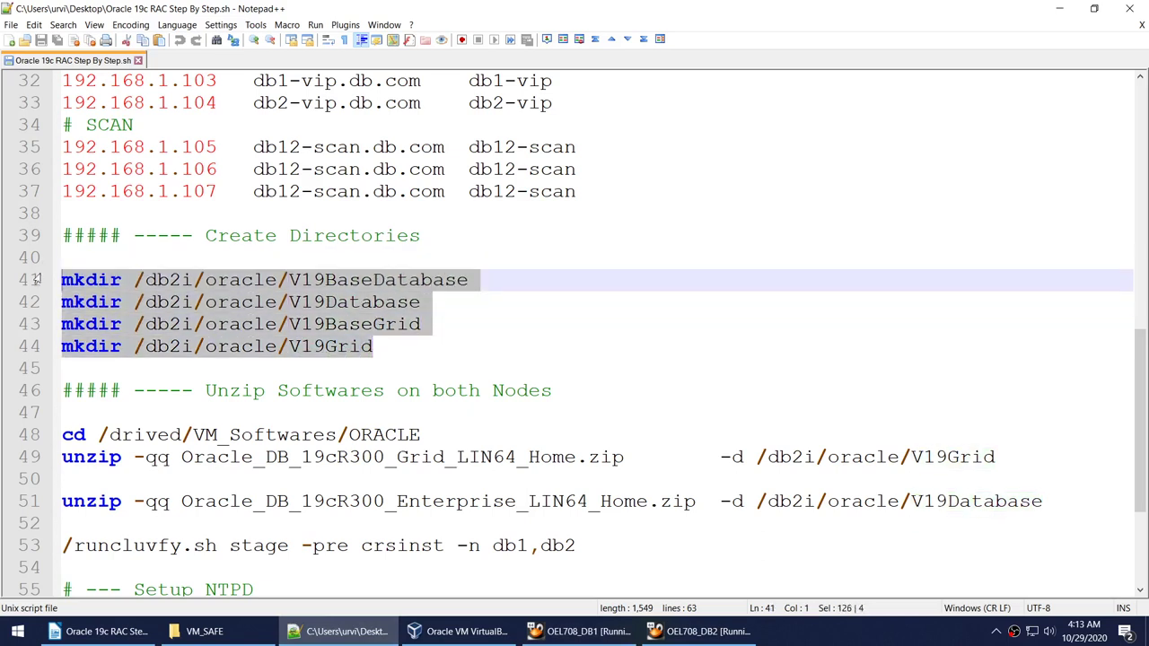
# Paste the four mkdir commands into the left db2 terminal and list the new V19 directories.
pyautogui.click(579, 631)
pyautogui.rightClick(336, 246)
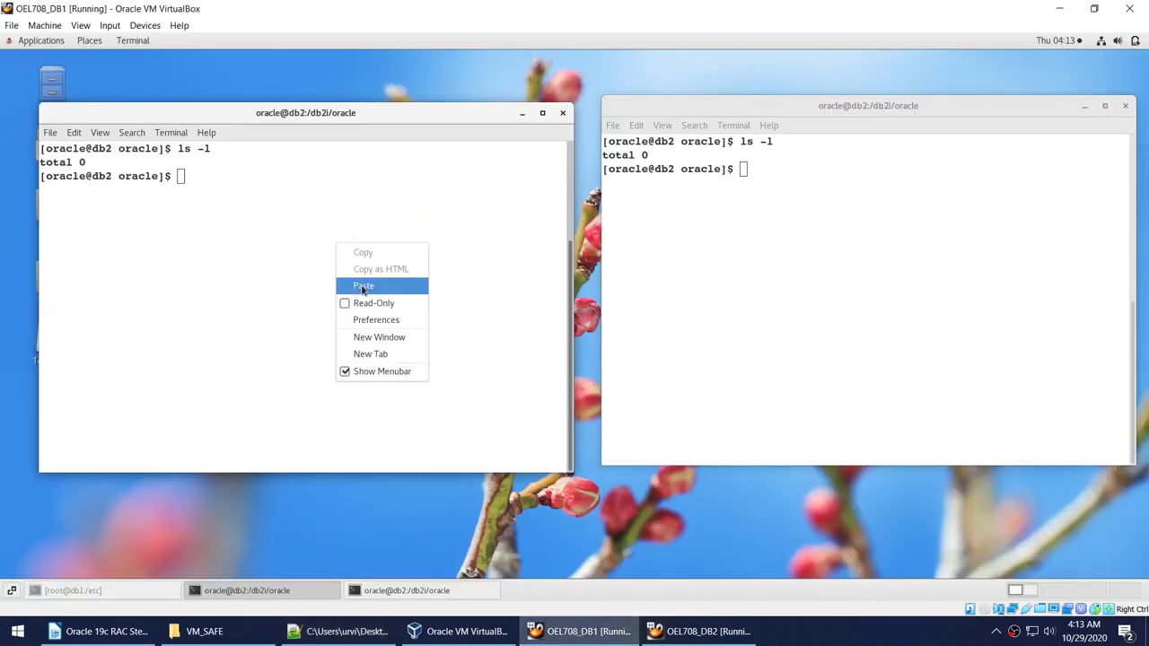
pyautogui.click(362, 284)
pyautogui.press('Return')
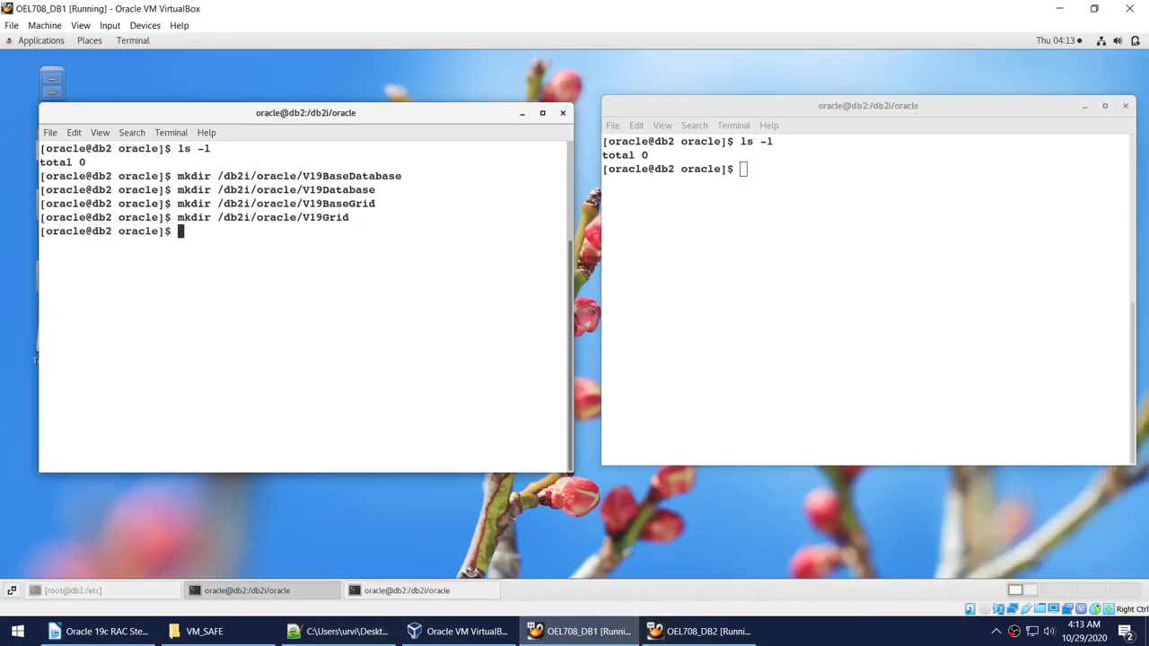
pyautogui.write('ls -l')
pyautogui.press('Return')
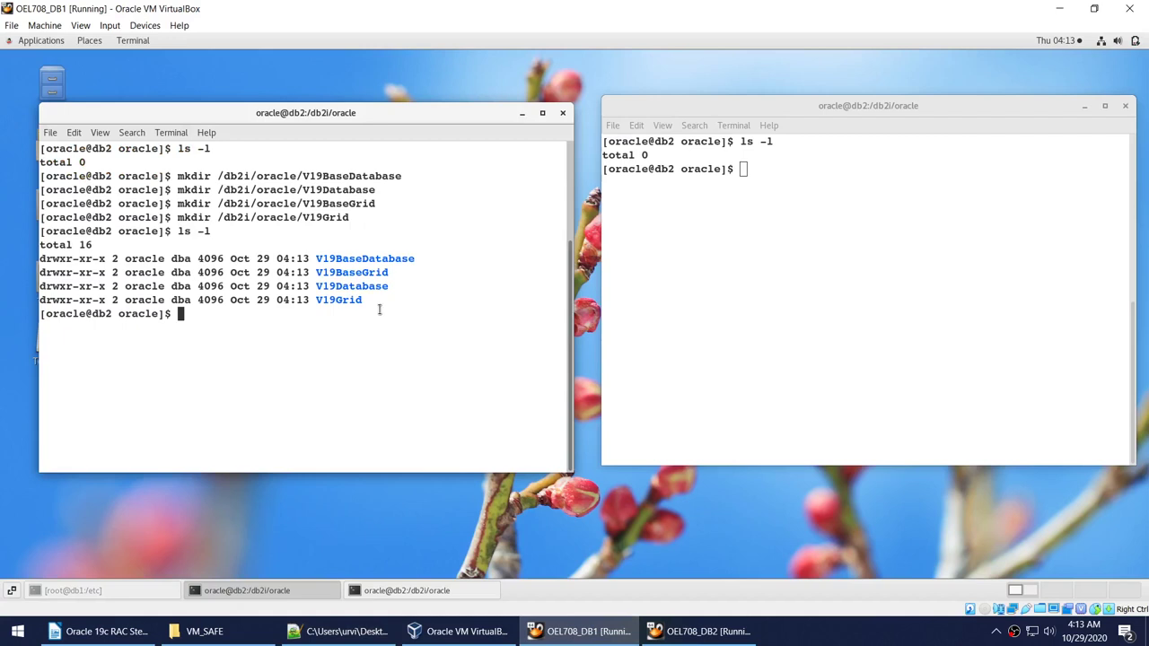
# Cancel the unfinished mkdir pasted in the right terminal and exit db2 back to db1.
pyautogui.rightClick(944, 190)
pyautogui.click(967, 232)
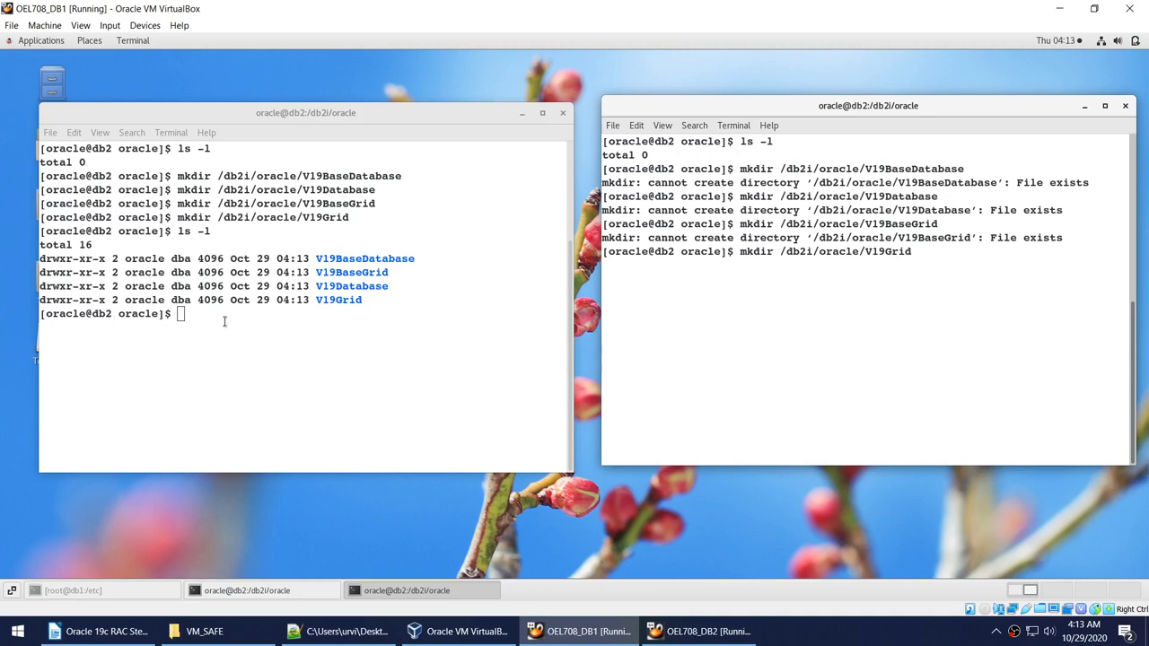
pyautogui.hotkey('ctrl', 'c')
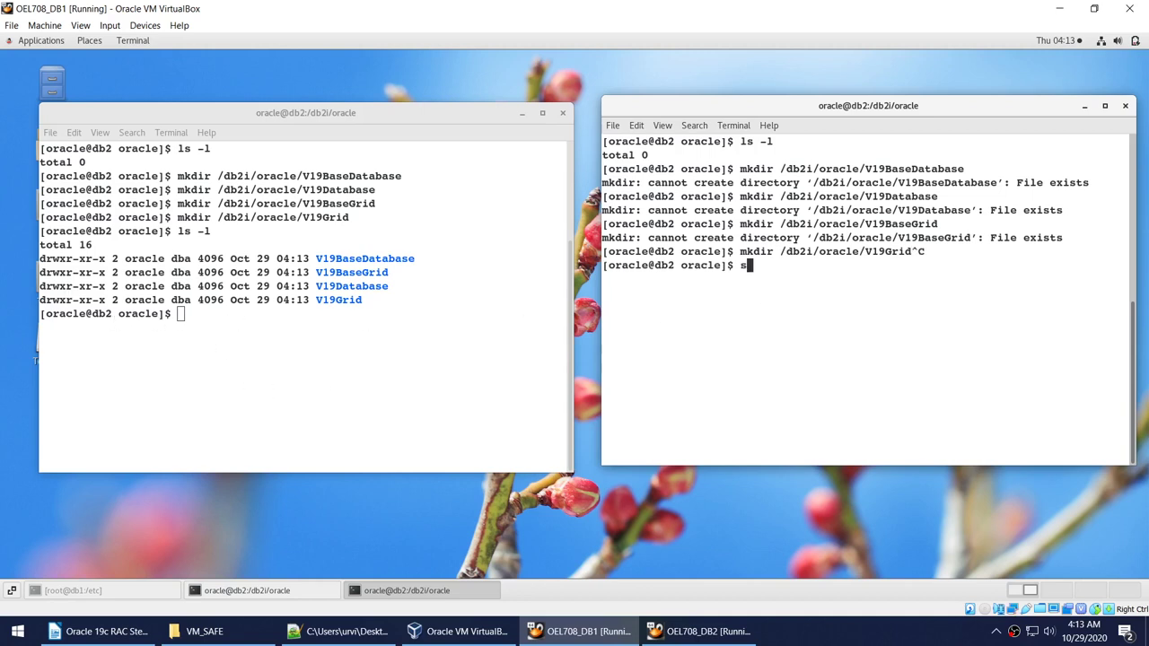
pyautogui.write('exit')
pyautogui.press('Return')
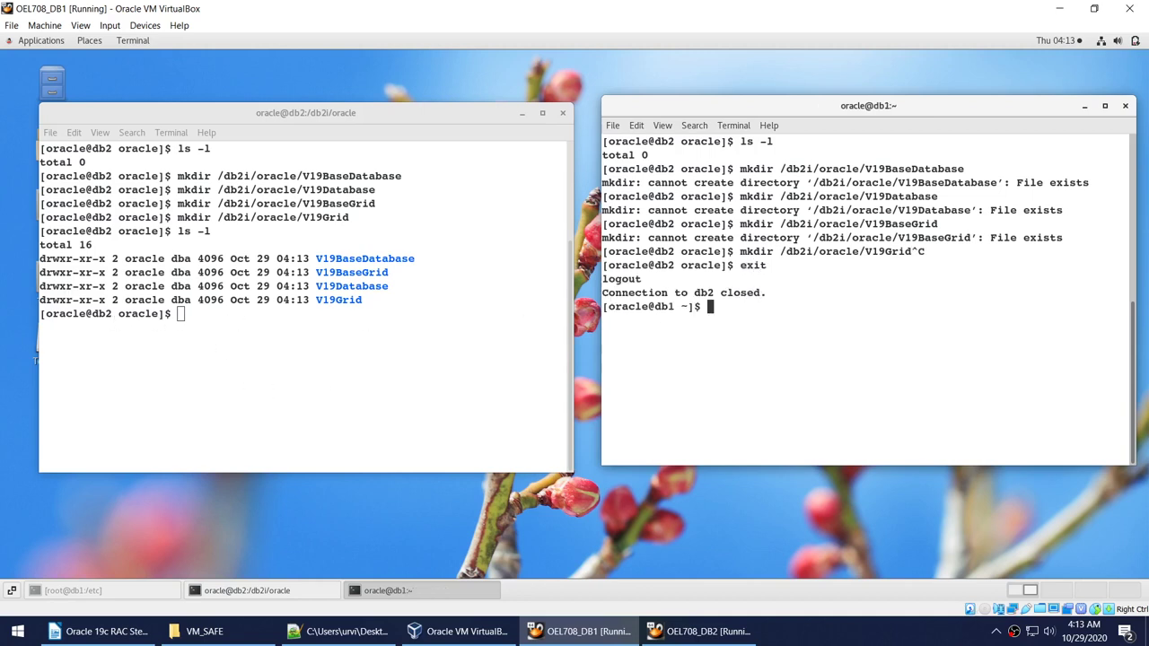
# Change into /db2i/oracle on db1 and list its existing V12 and V19 folders.
pyautogui.write('clear')
pyautogui.press('Return')
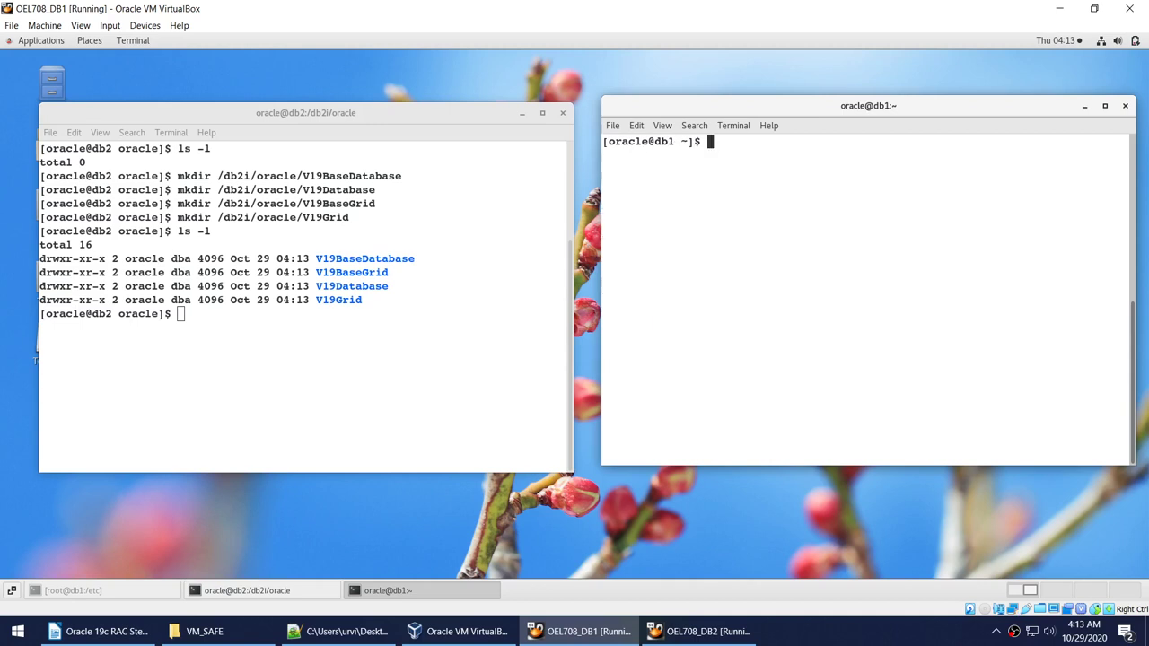
pyautogui.rightClick(803, 181)
pyautogui.click(714, 224)
pyautogui.write('ls -')
pyautogui.write('l')
pyautogui.press('Return')
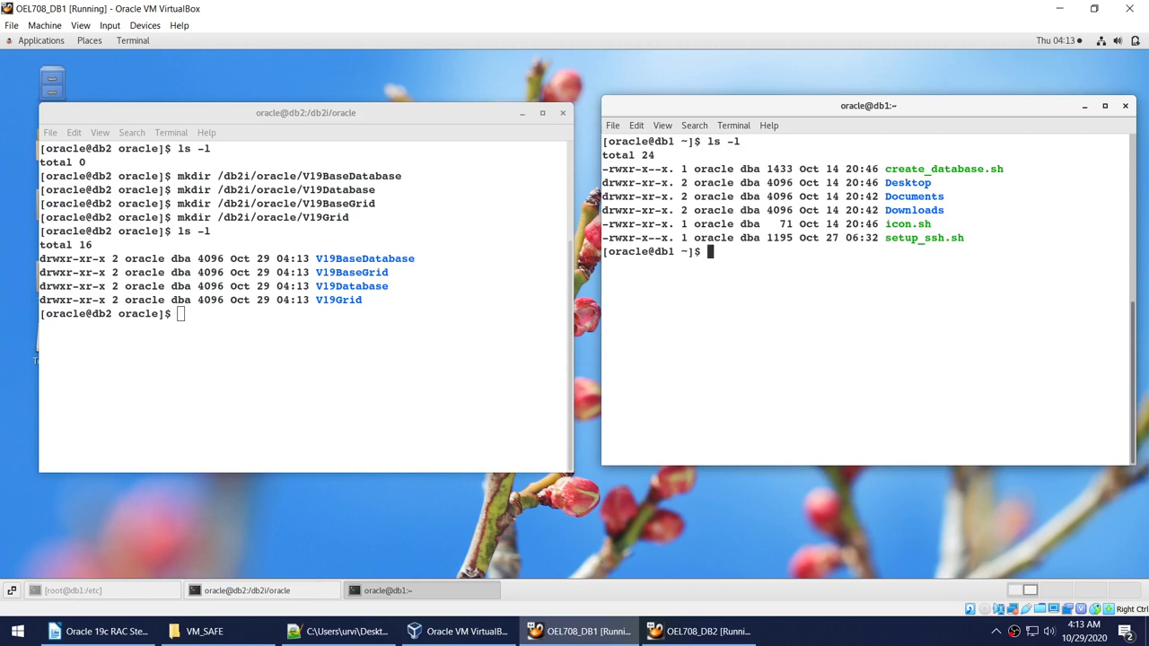
pyautogui.write('cd /db2i/oracle')
pyautogui.press('Return')
pyautogui.write('ls -l')
pyautogui.press('Return')
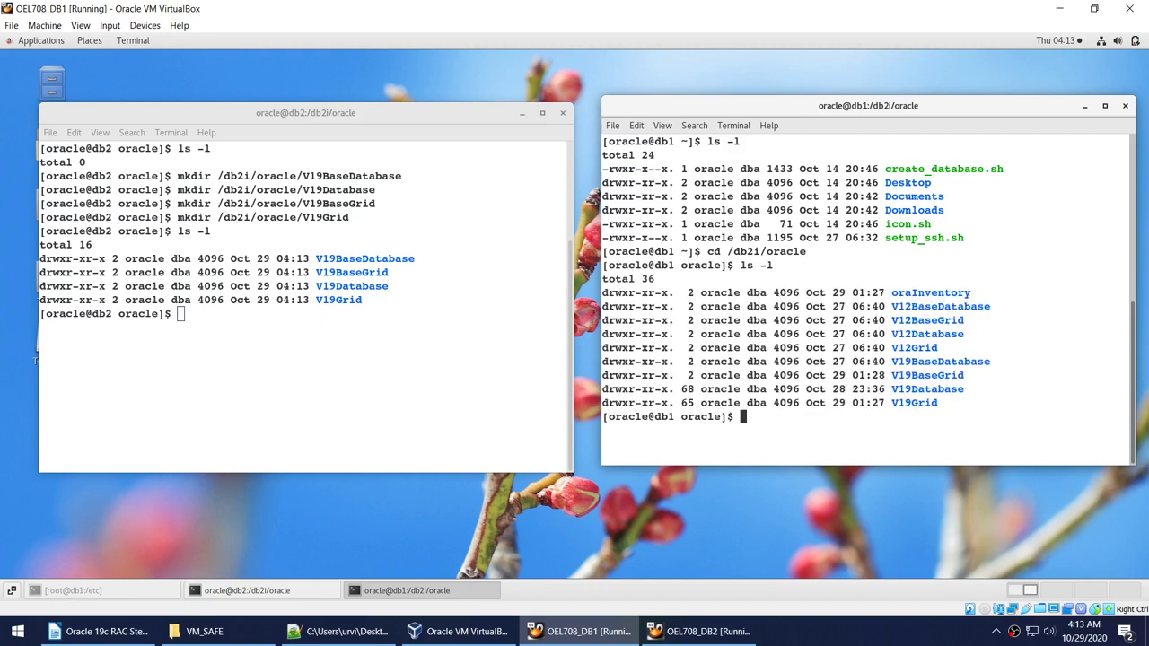
# Delete everything in /db2i/oracle with rm -Rf * and confirm the folder is empty.
pyautogui.write('clear')
pyautogui.press('Return')
pyautogui.write('r')
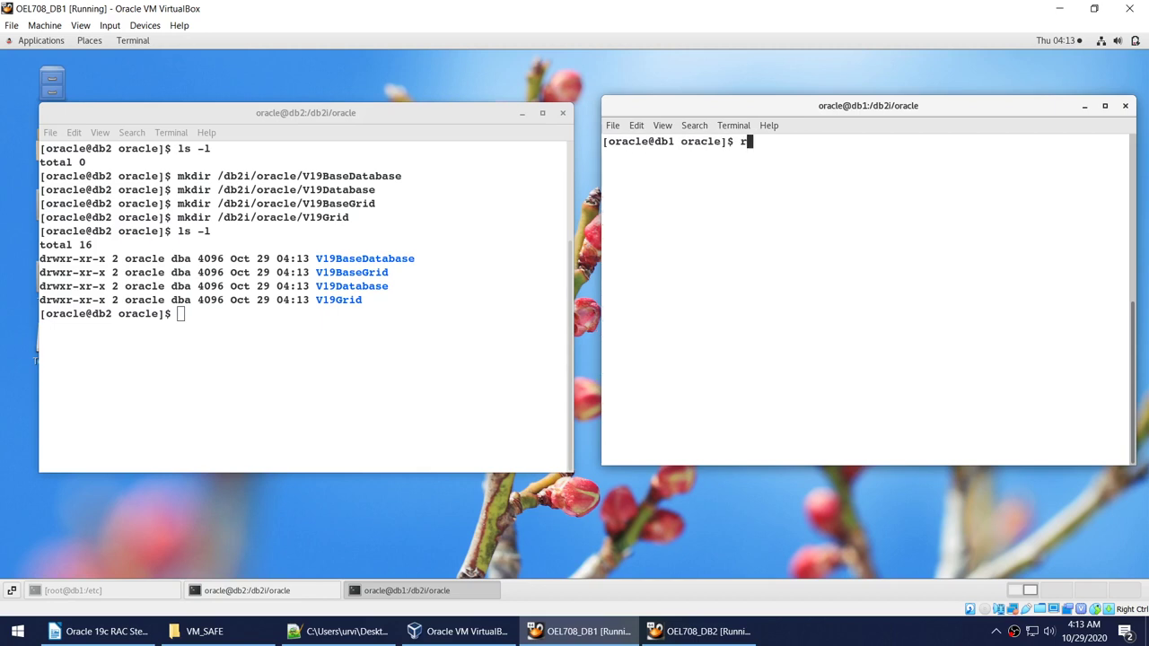
pyautogui.write('m -Rf *')
pyautogui.press('Return')
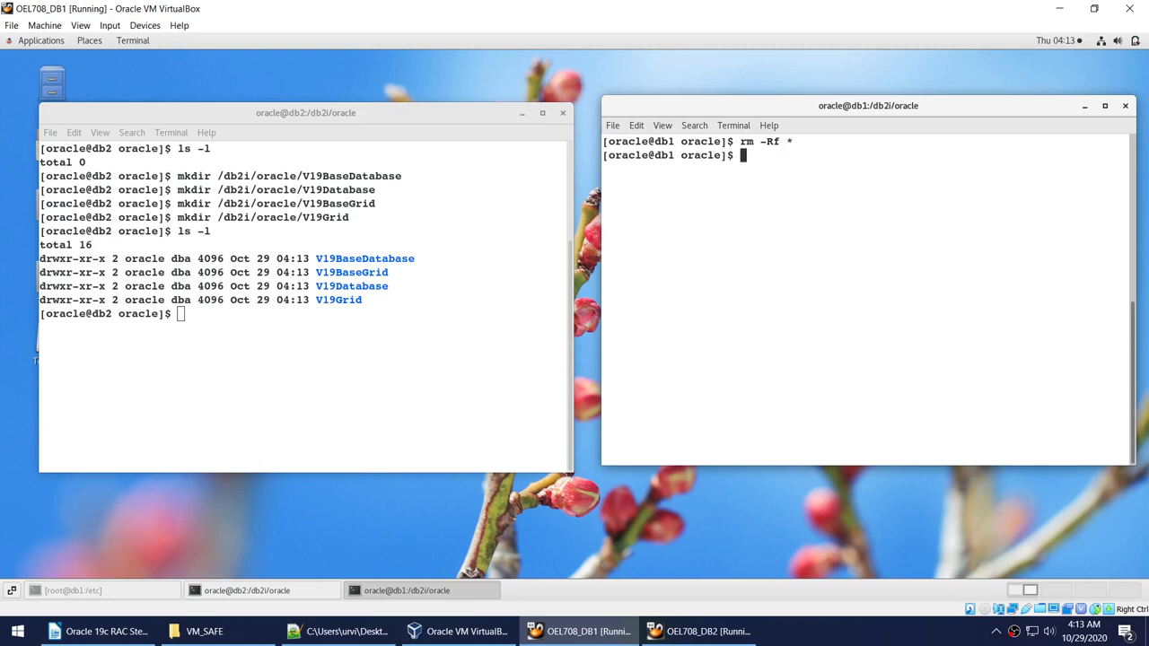
pyautogui.write('ls -l')
pyautogui.press('Return')
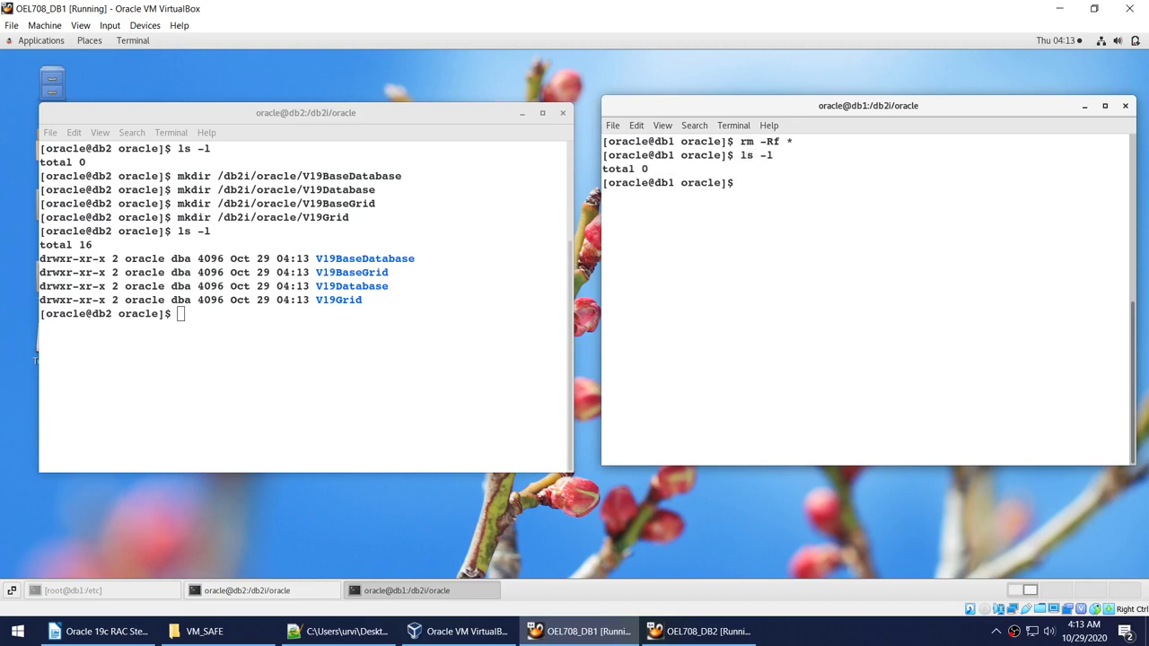
# Recreate the four V19 directories on db1 and compare the db1 and db2 prompts.
pyautogui.rightClick(826, 228)
pyautogui.click(850, 267)
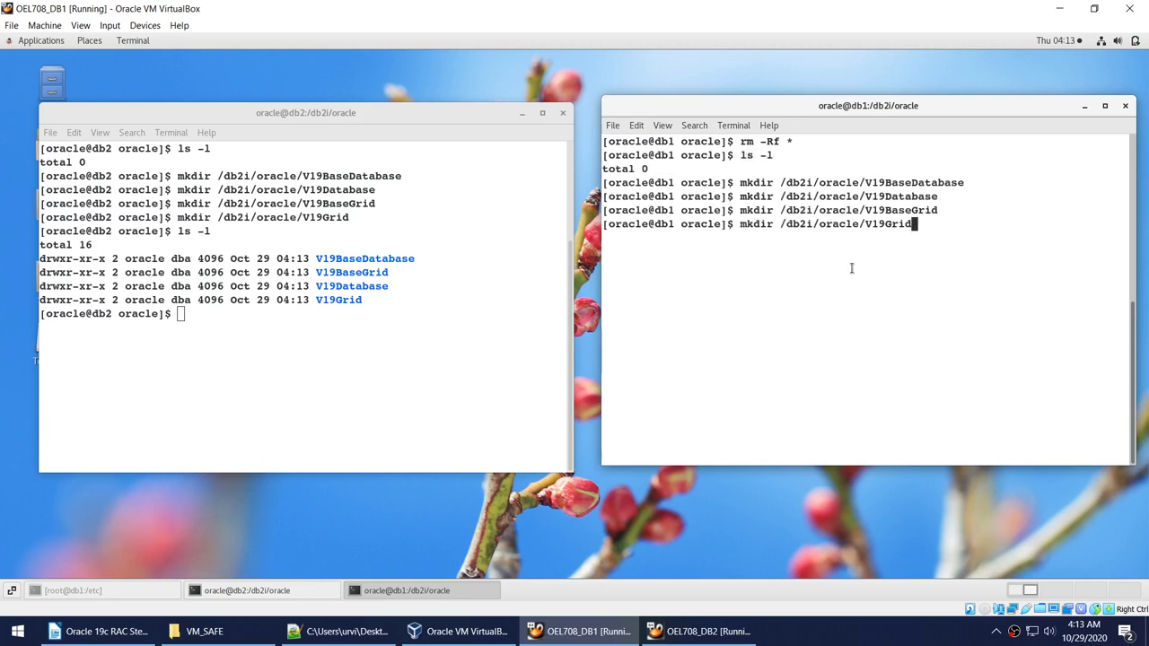
pyautogui.press('Return')
pyautogui.write('ls -l')
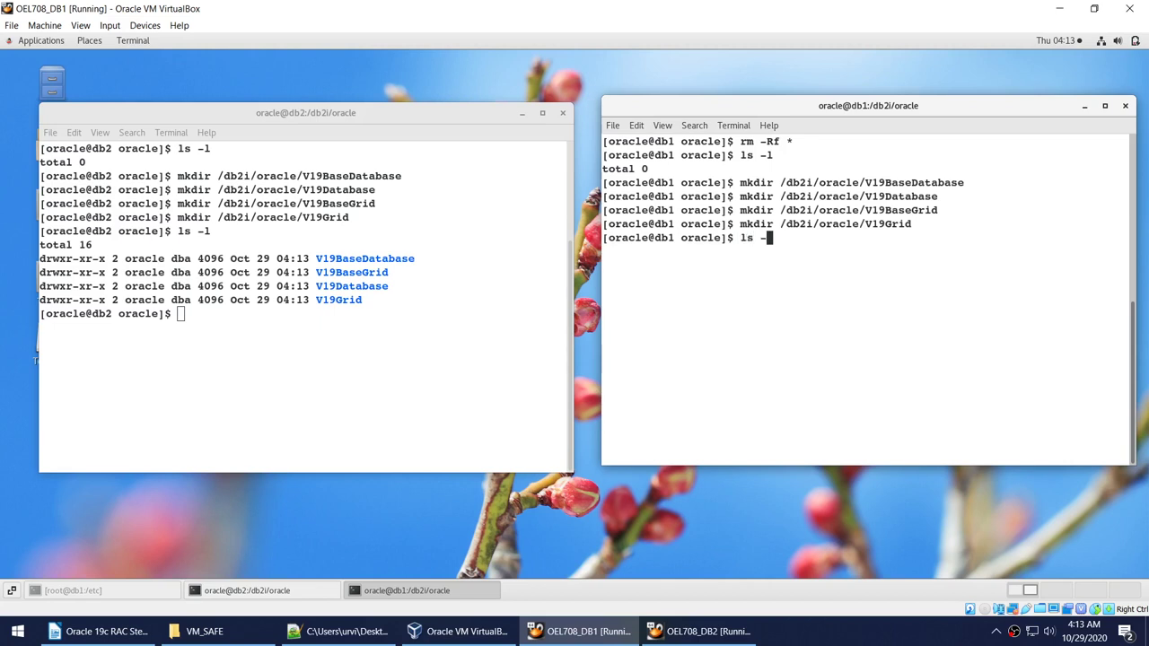
pyautogui.press('Return')
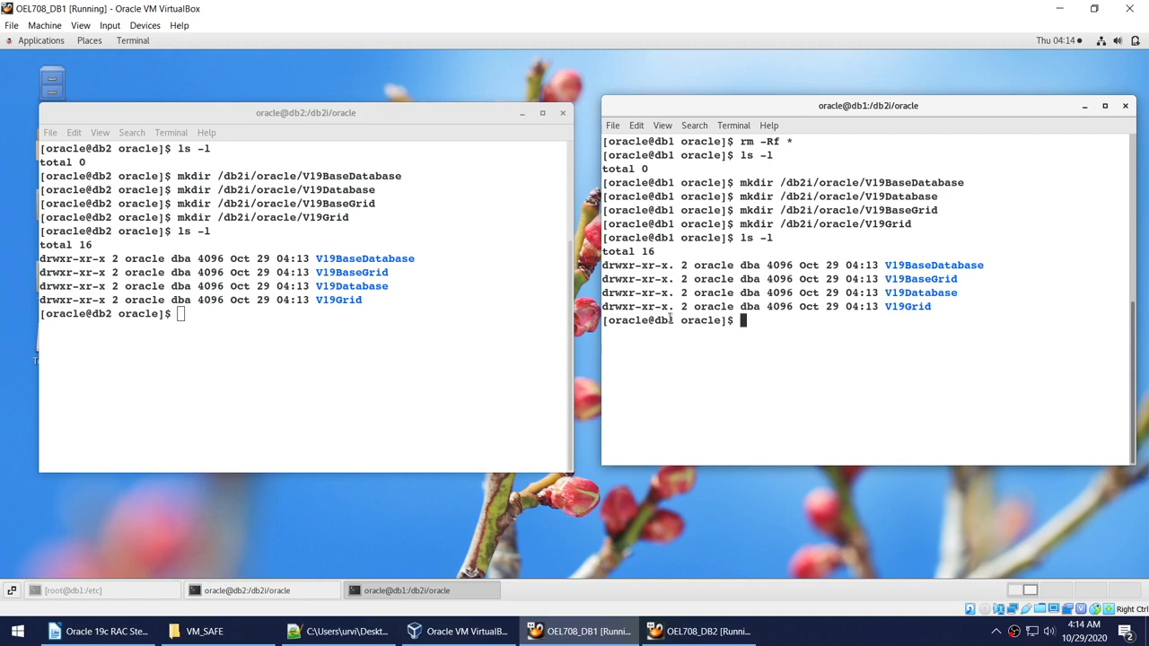
pyautogui.moveTo(667, 321); pyautogui.dragTo(734, 321)
pyautogui.moveTo(79, 314); pyautogui.dragTo(161, 314)
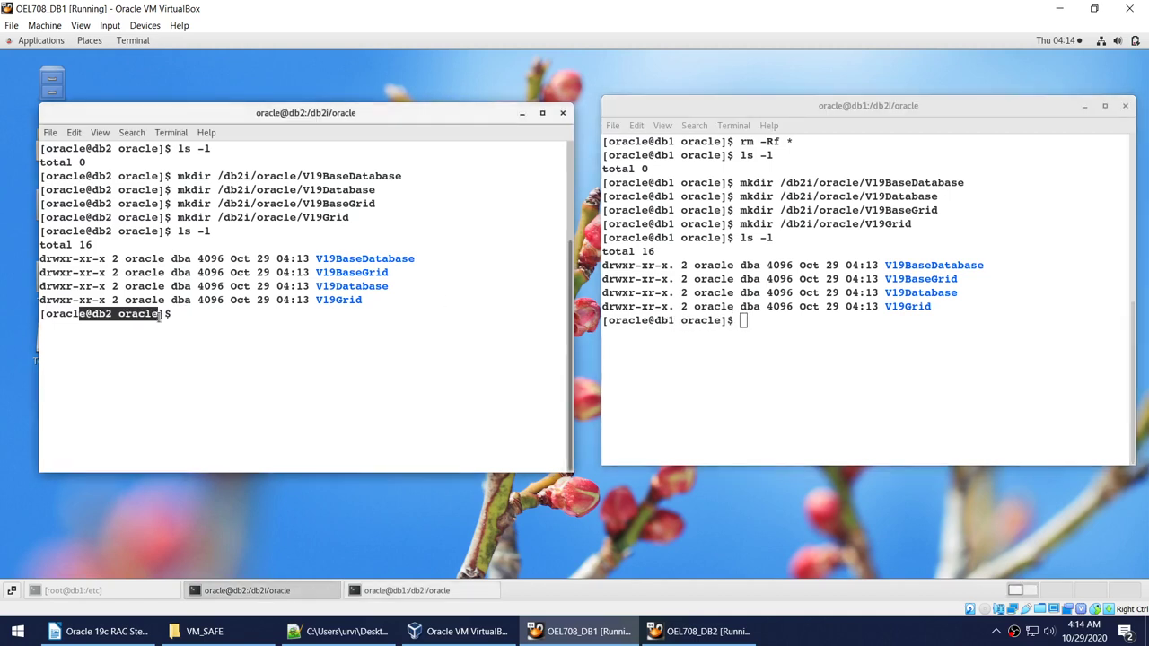
# Review checklist steps for Grid and Database software on Node 1 and cvuqdisk, then go to DB2.
pyautogui.click(98, 631)
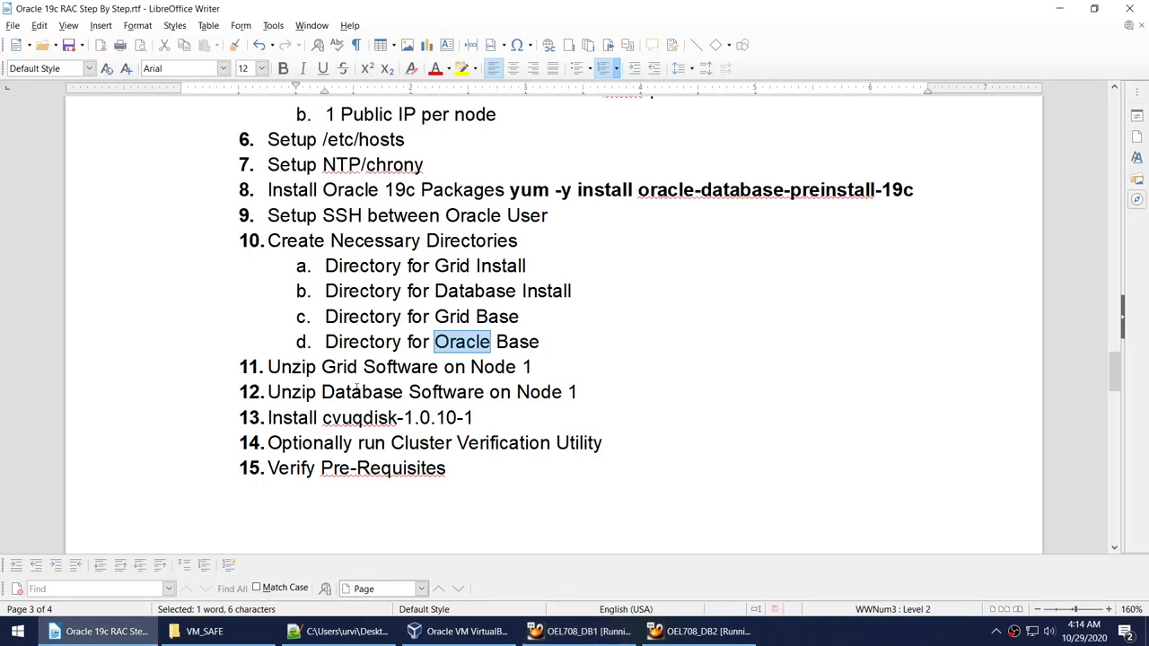
pyautogui.moveTo(325, 371); pyautogui.dragTo(531, 371)
pyautogui.moveTo(317, 393); pyautogui.dragTo(580, 392)
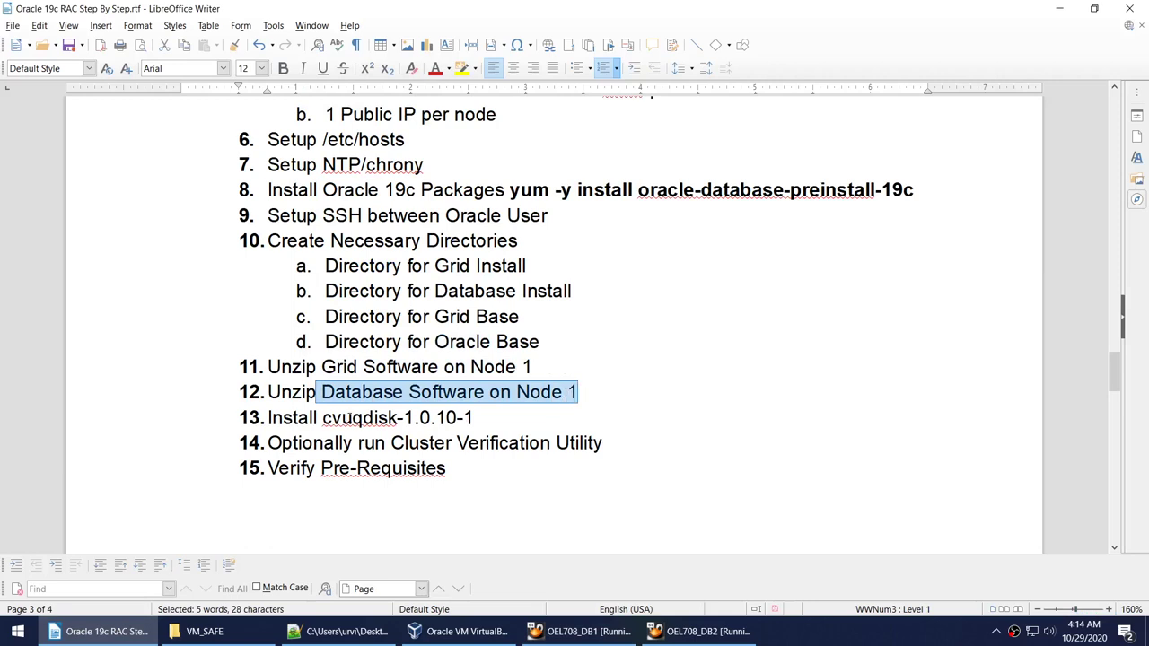
pyautogui.doubleClick(359, 418)
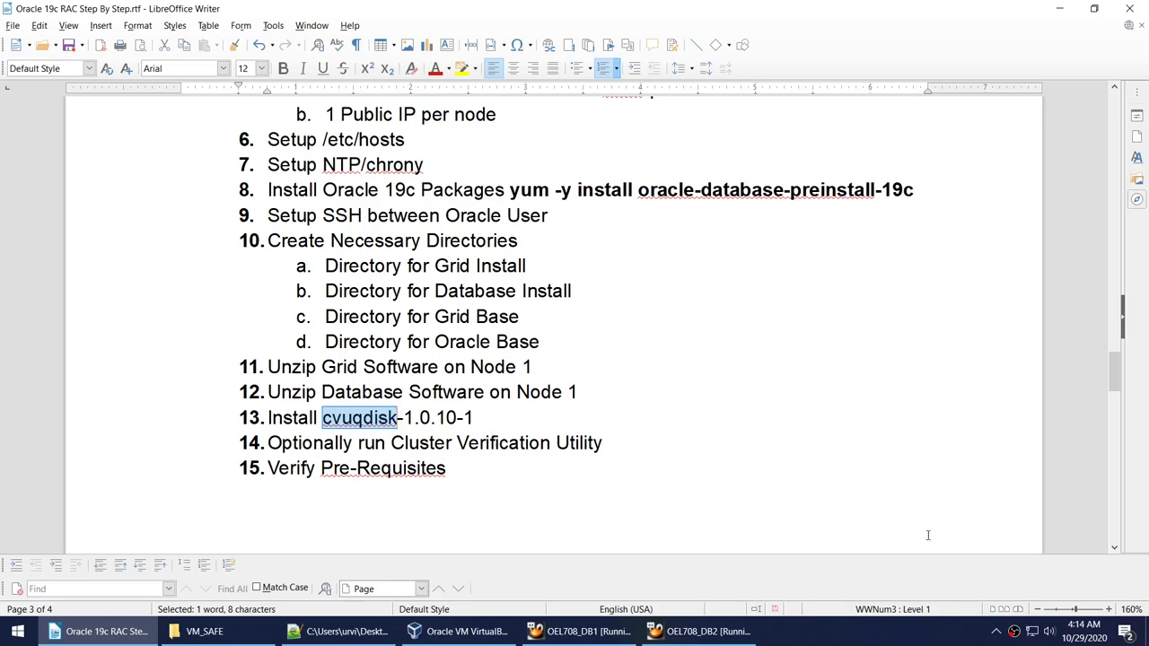
pyautogui.click(579, 631)
pyautogui.click(696, 631)
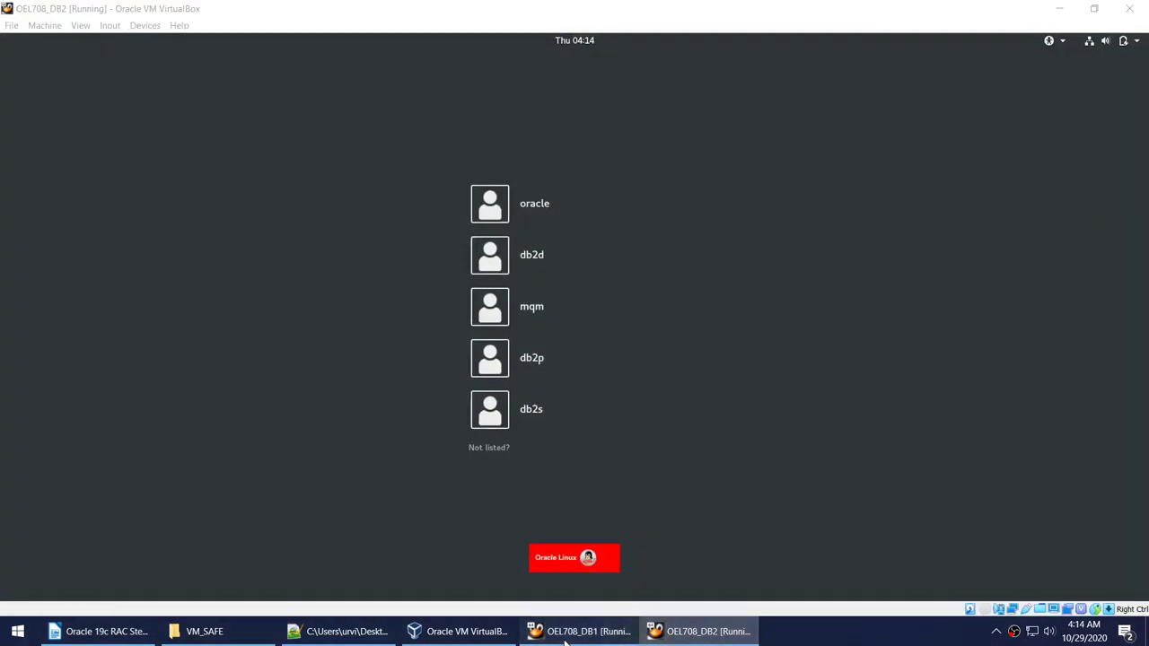
# Open a maximized db1 terminal, cd into /db2i/oracle/V19Grid and list it.
pyautogui.click(566, 639)
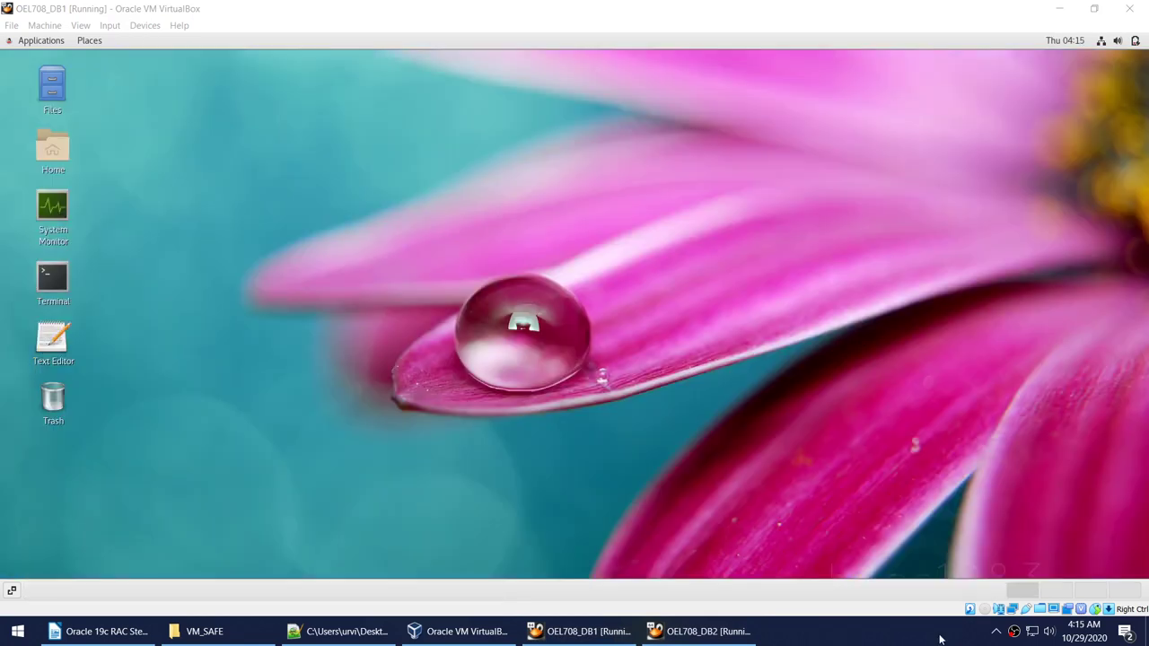
pyautogui.rightClick(358, 174)
pyautogui.click(429, 287)
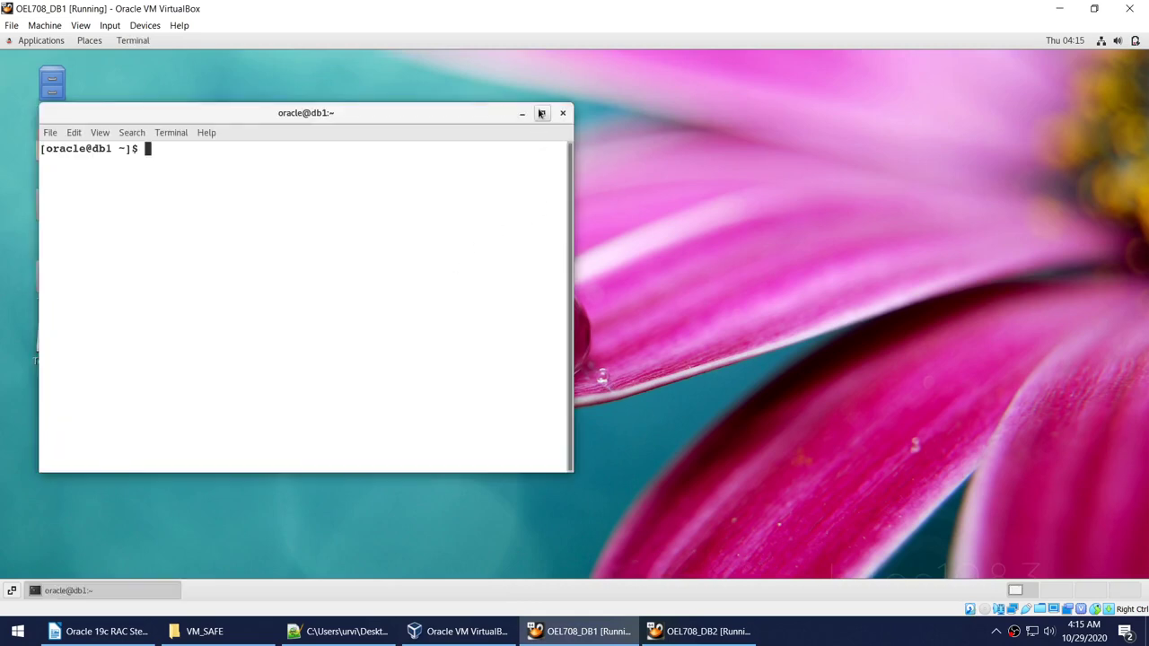
pyautogui.click(541, 112)
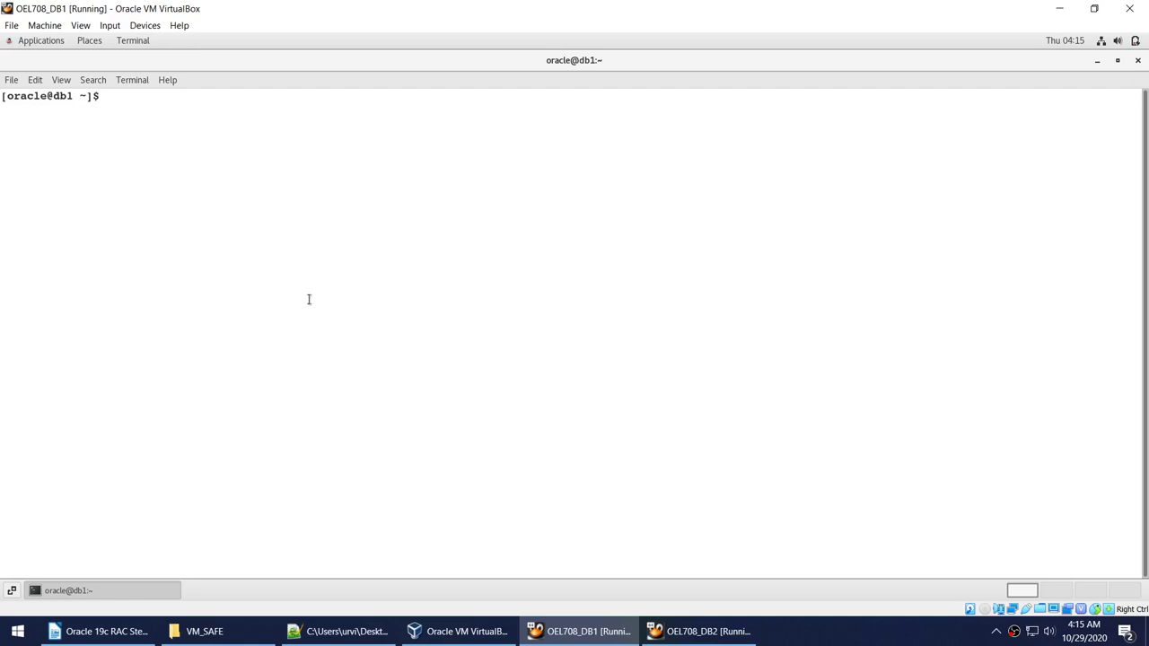
pyautogui.write('cd /db2i/oracle/')
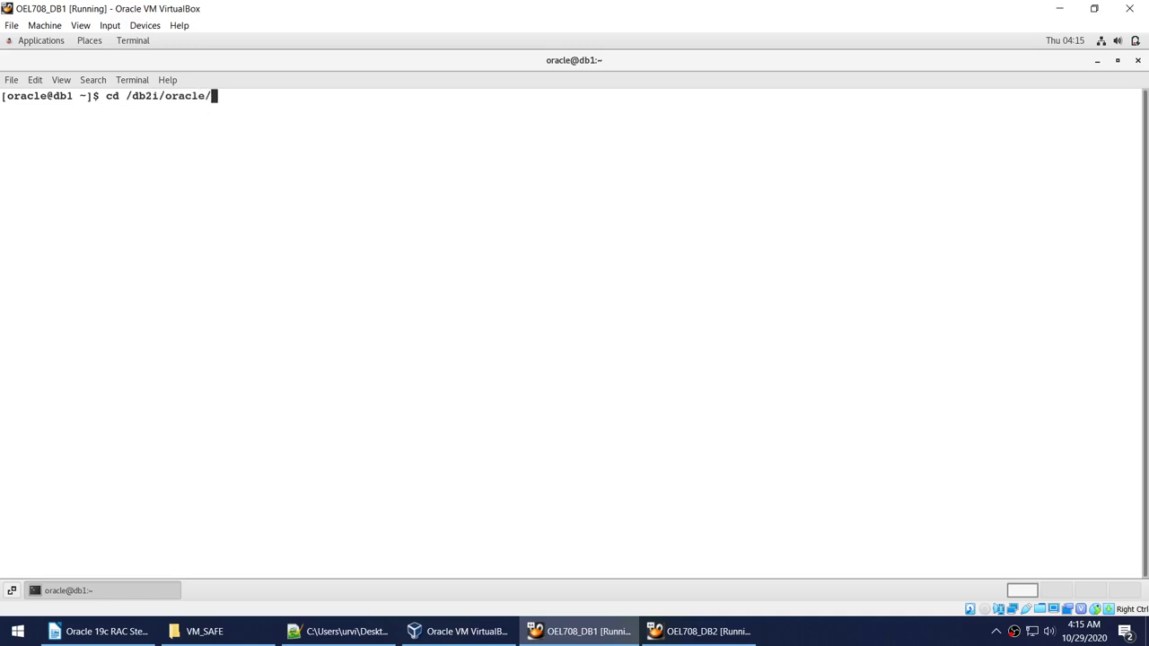
pyautogui.write('V19G')
pyautogui.press('Tab')
pyautogui.press('Return')
pyautogui.write('ls -l')
pyautogui.press('Return')
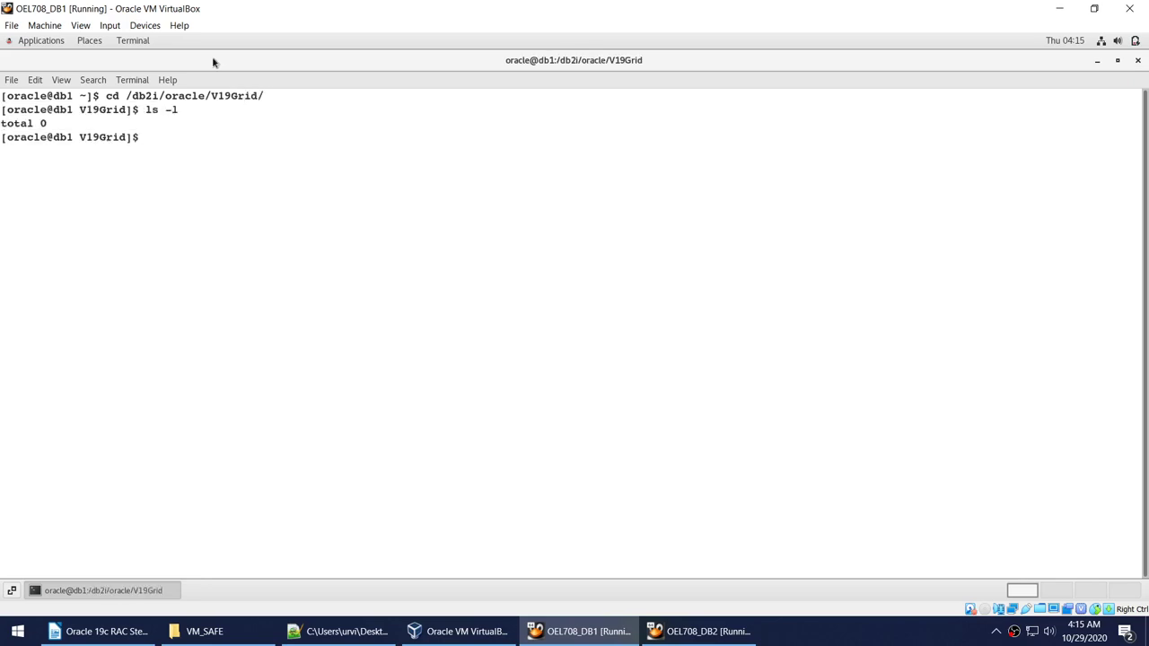
# Copy the cd line into a second terminal so it also sits in empty V19Grid.
pyautogui.moveTo(104, 95); pyautogui.dragTo(314, 95)
pyautogui.rightClick(314, 97)
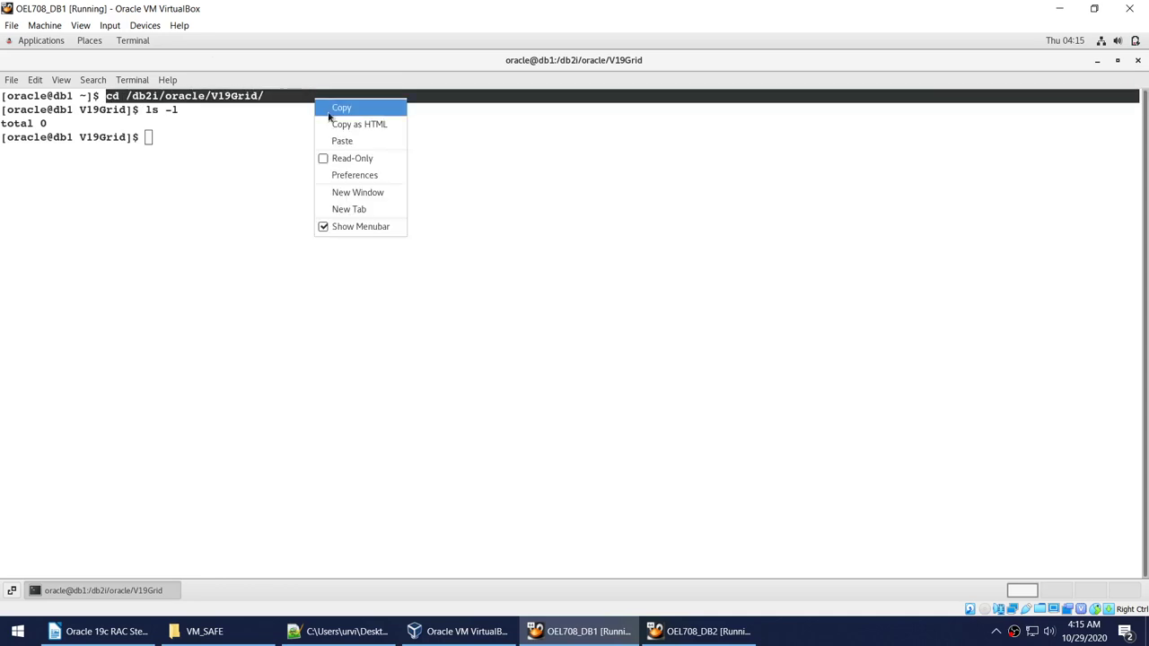
pyautogui.click(352, 111)
pyautogui.click(1097, 61)
pyautogui.rightClick(634, 194)
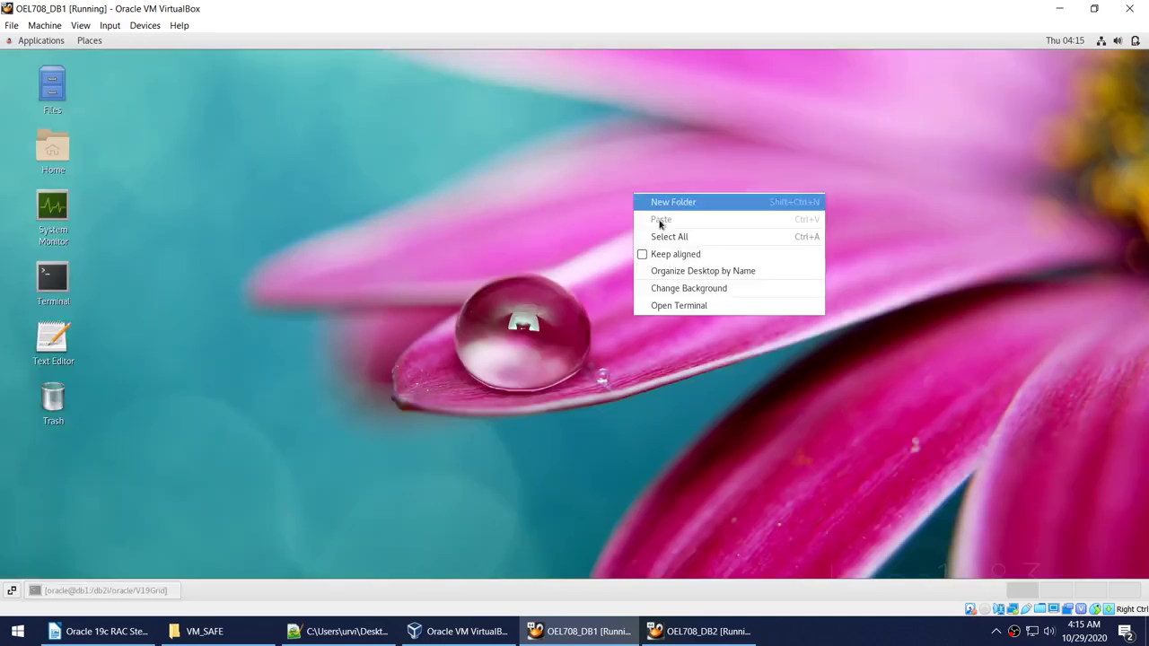
pyautogui.click(693, 311)
pyautogui.rightClick(461, 199)
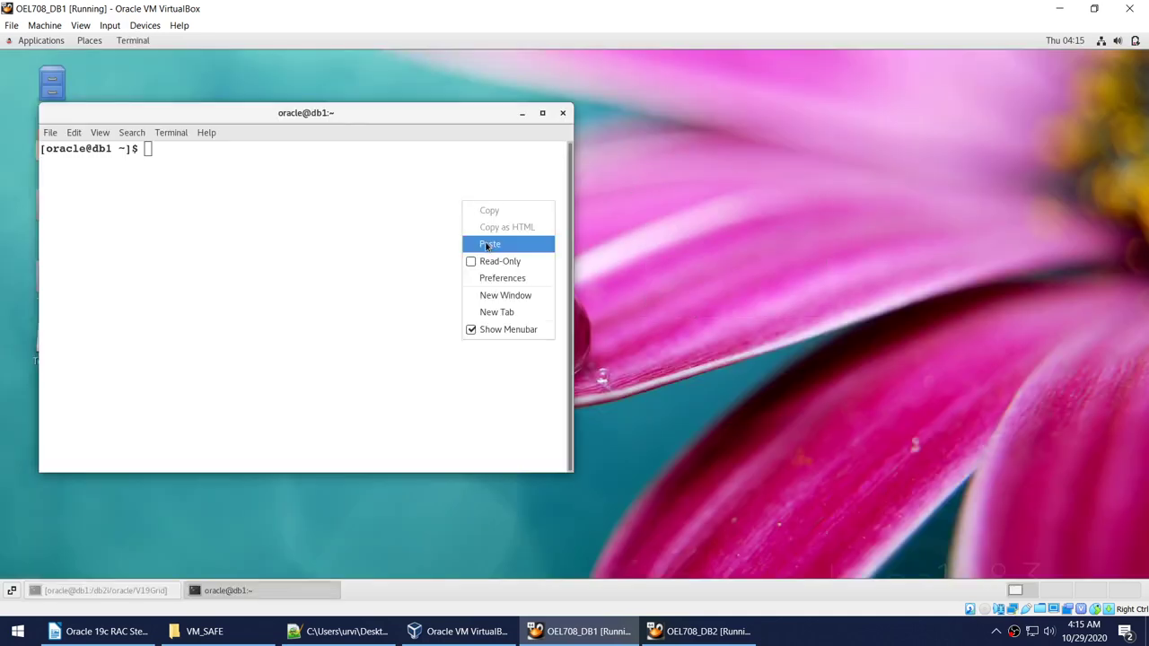
pyautogui.click(492, 244)
pyautogui.press('Return')
pyautogui.write('ls -l')
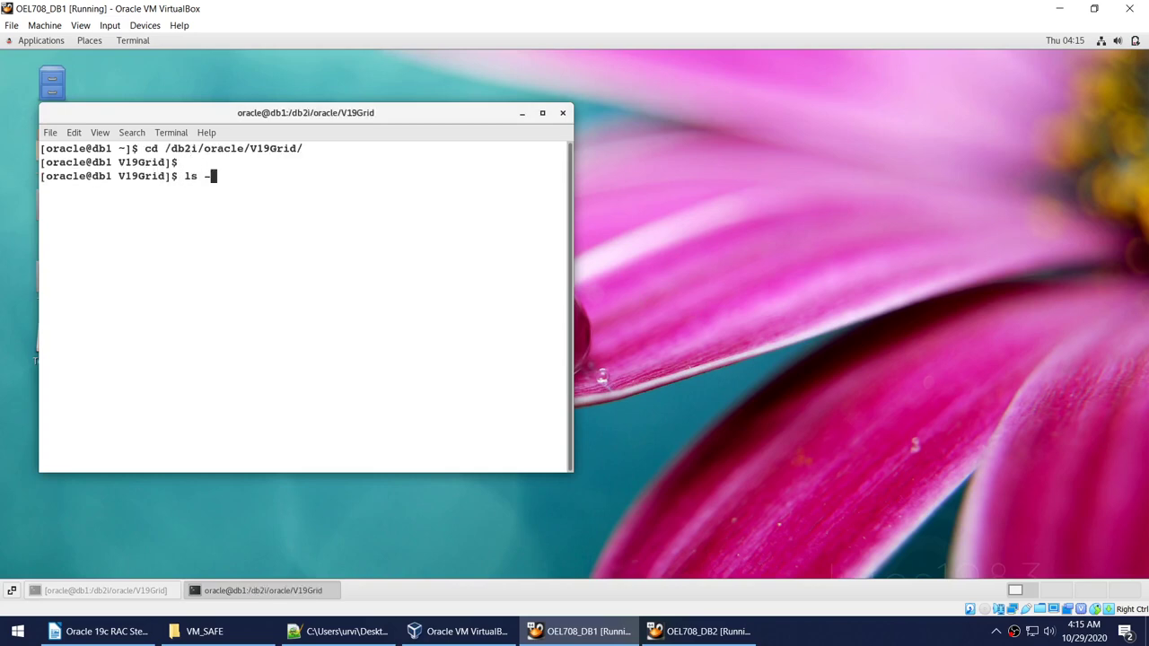
pyautogui.press('Return')
# Bring up the RAC script in Notepad++ at its unzip section.
pyautogui.click(153, 591)
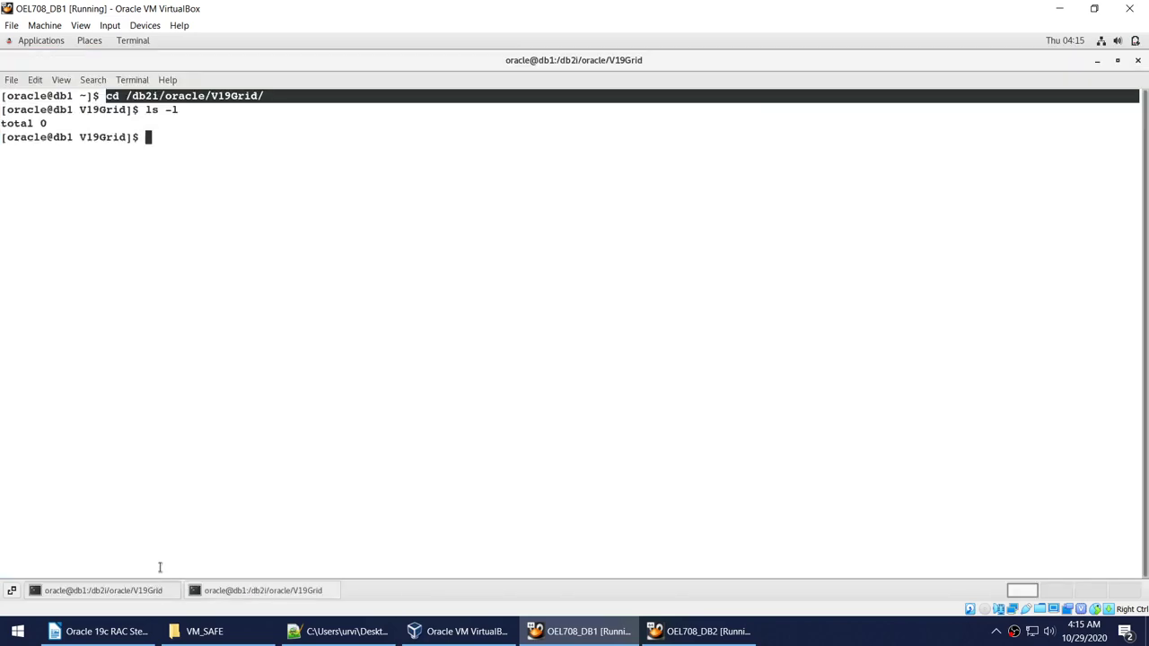
pyautogui.click(332, 631)
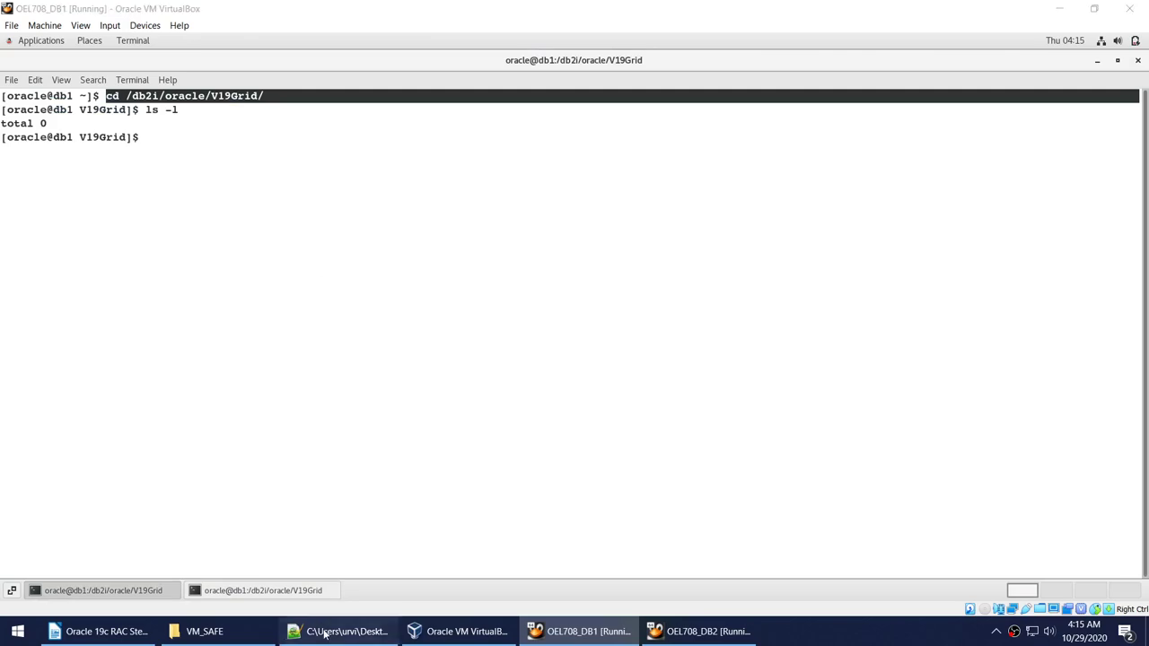
pyautogui.scroll(-2, 281, 454)
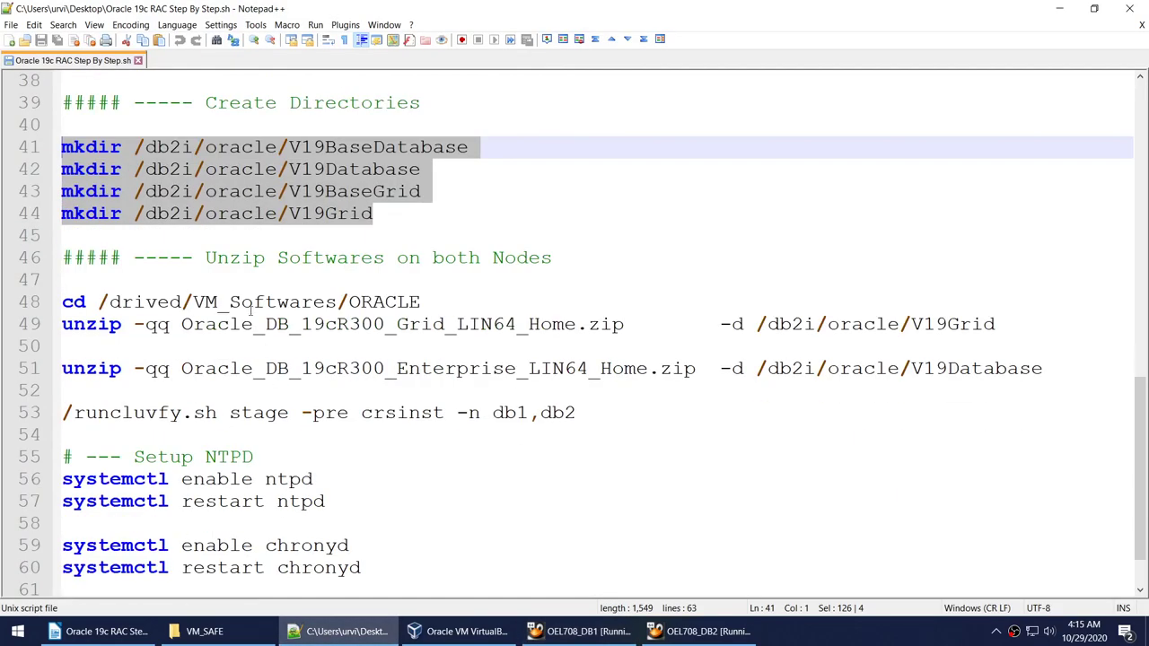
# Select script lines 48–51, the cd and both unzip commands, and carry them to the db1 terminal.
pyautogui.doubleClick(279, 303)
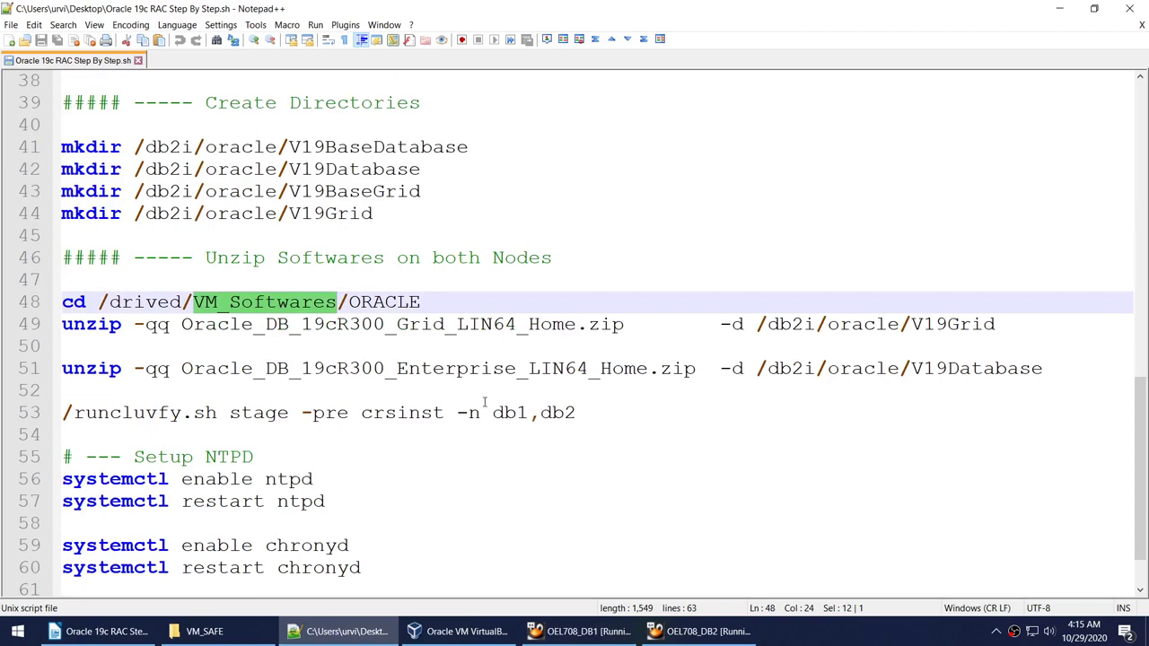
pyautogui.doubleClick(489, 369)
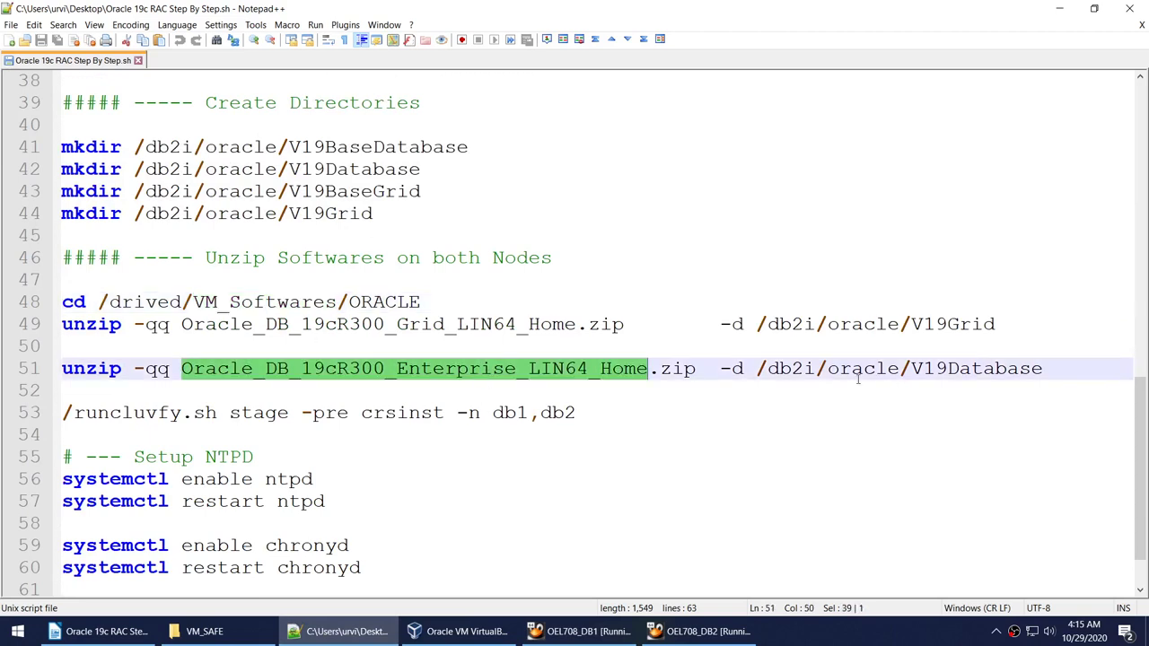
pyautogui.doubleClick(871, 324)
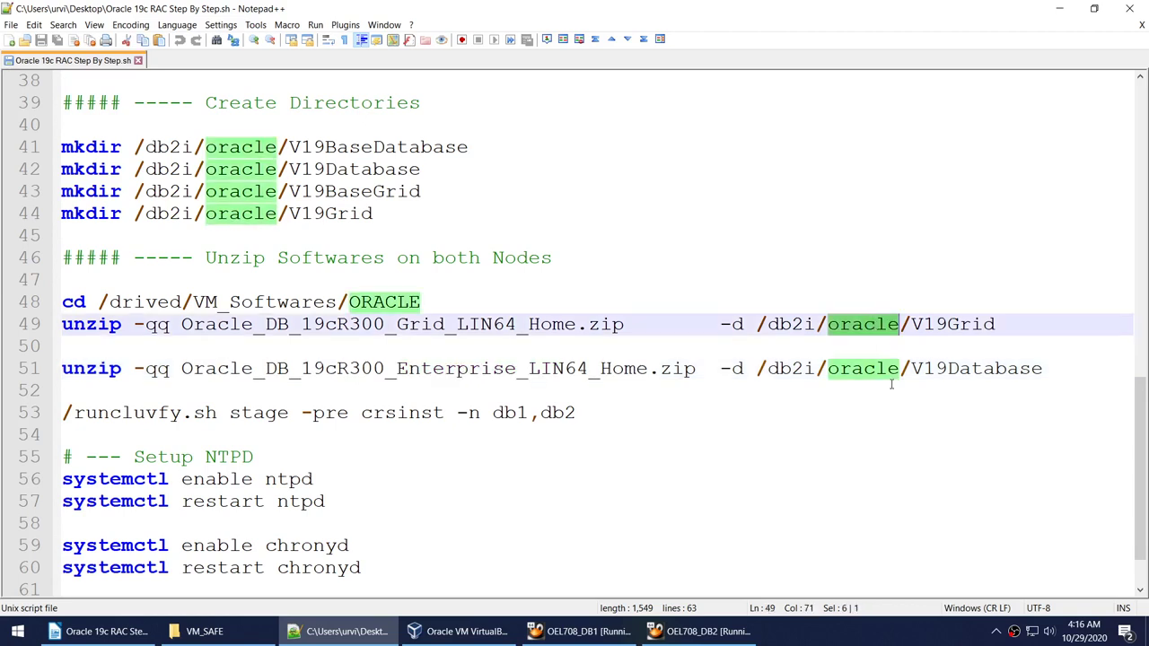
pyautogui.click(63, 280)
pyautogui.click(64, 302)
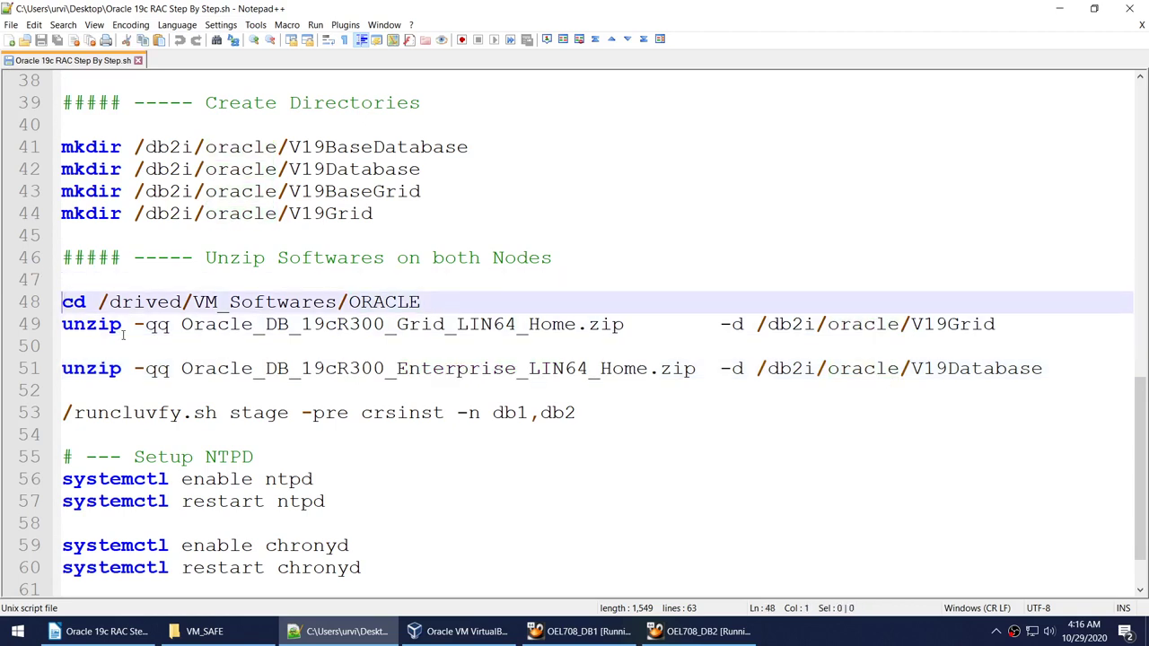
pyautogui.keyDown('shift'); pyautogui.click(189, 388); pyautogui.keyUp('shift')
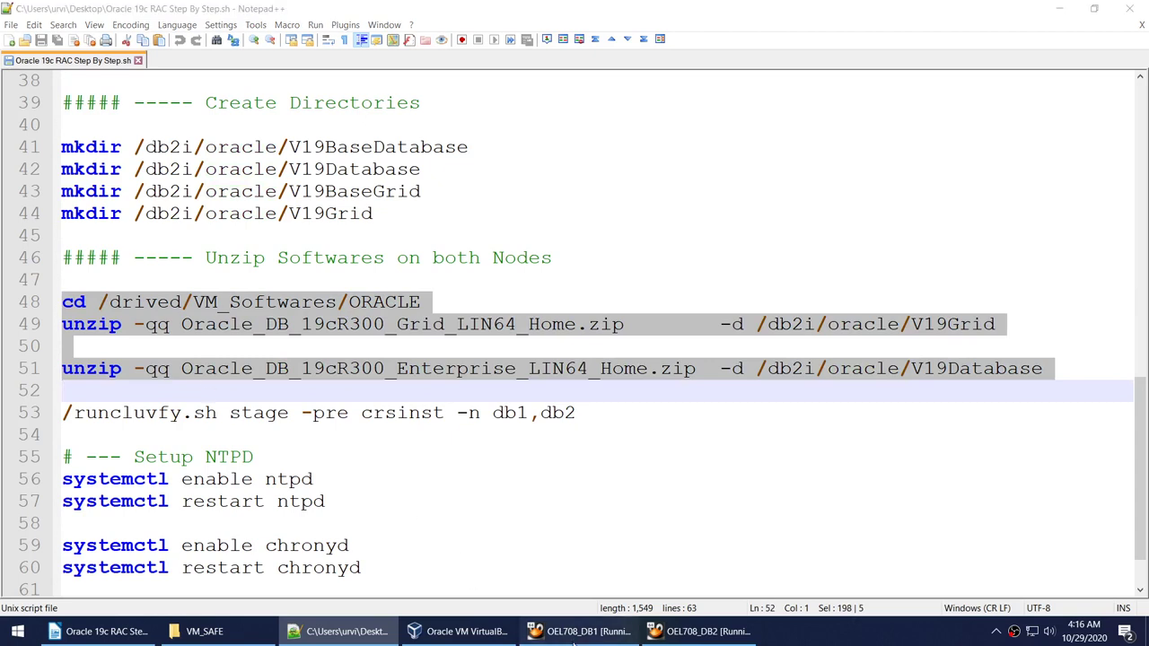
pyautogui.click(583, 631)
pyautogui.rightClick(328, 237)
# Paste and run the cd and Grid unzip commands, then list V19Grid in the other terminal.
pyautogui.click(357, 278)
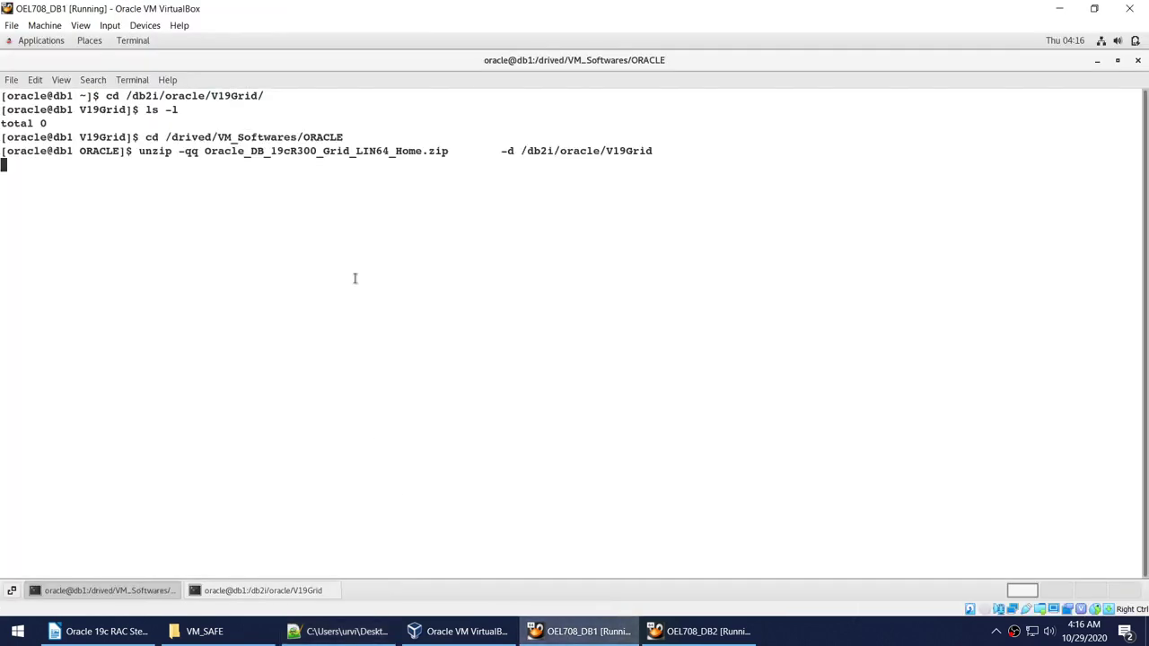
pyautogui.press('Return')
pyautogui.click(308, 591)
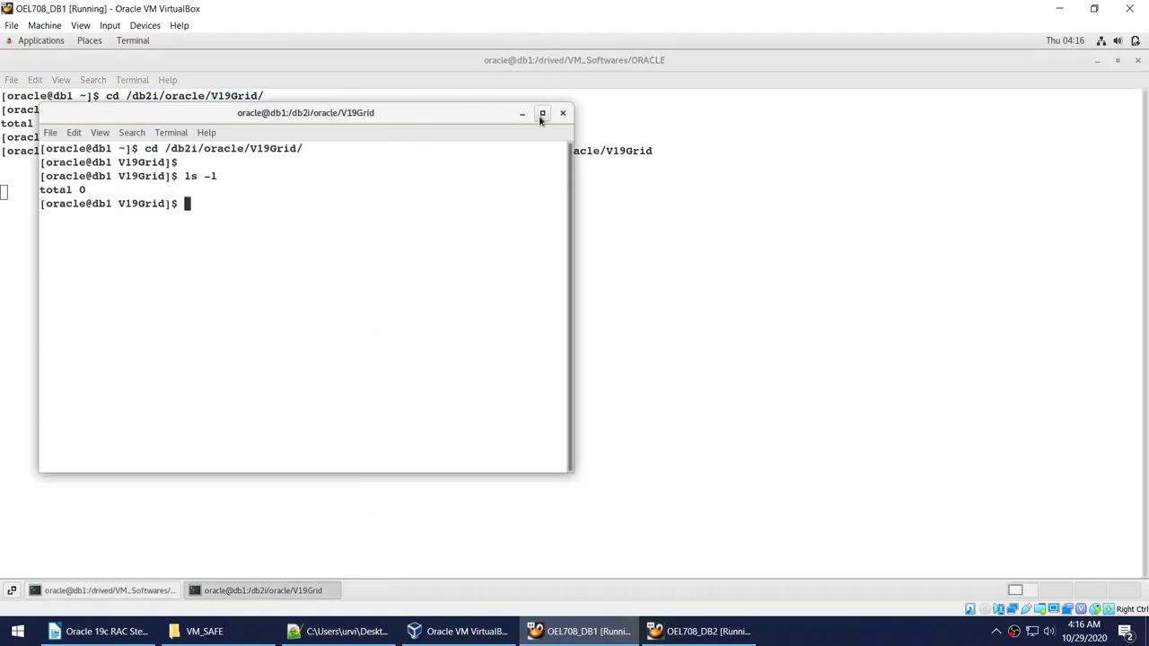
pyautogui.click(542, 114)
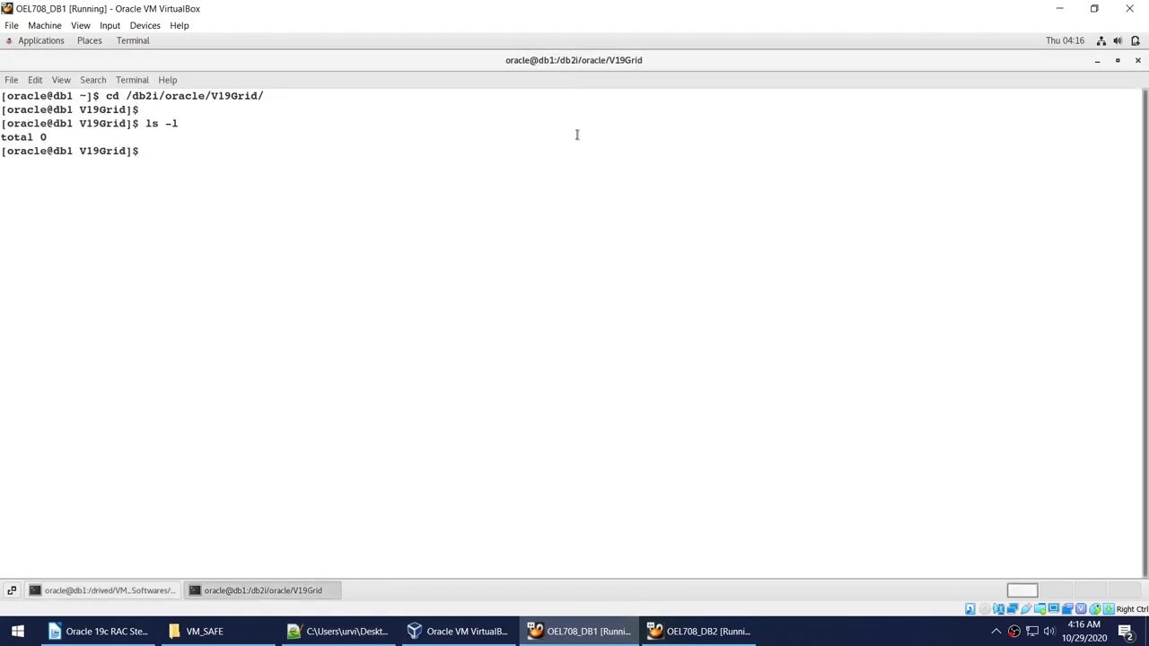
pyautogui.write('ls -l')
pyautogui.press('Return')
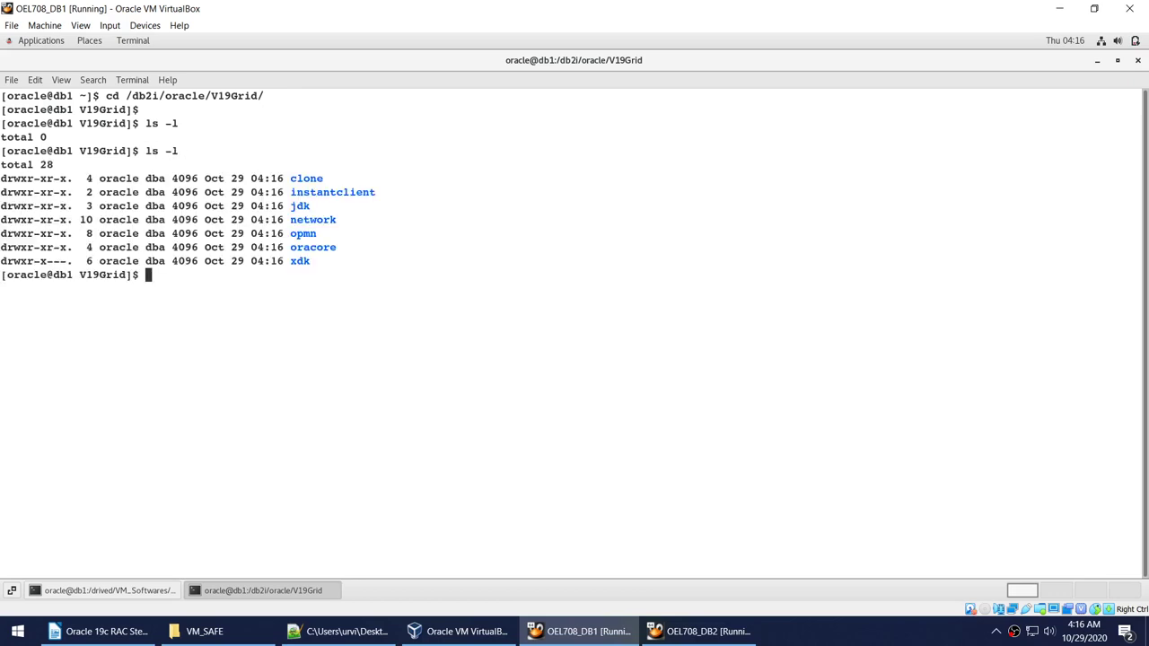
# Rerun ls -l to watch extraction progress and check the unzip's V19Grid destination path.
pyautogui.press('Up')
pyautogui.press('Return')
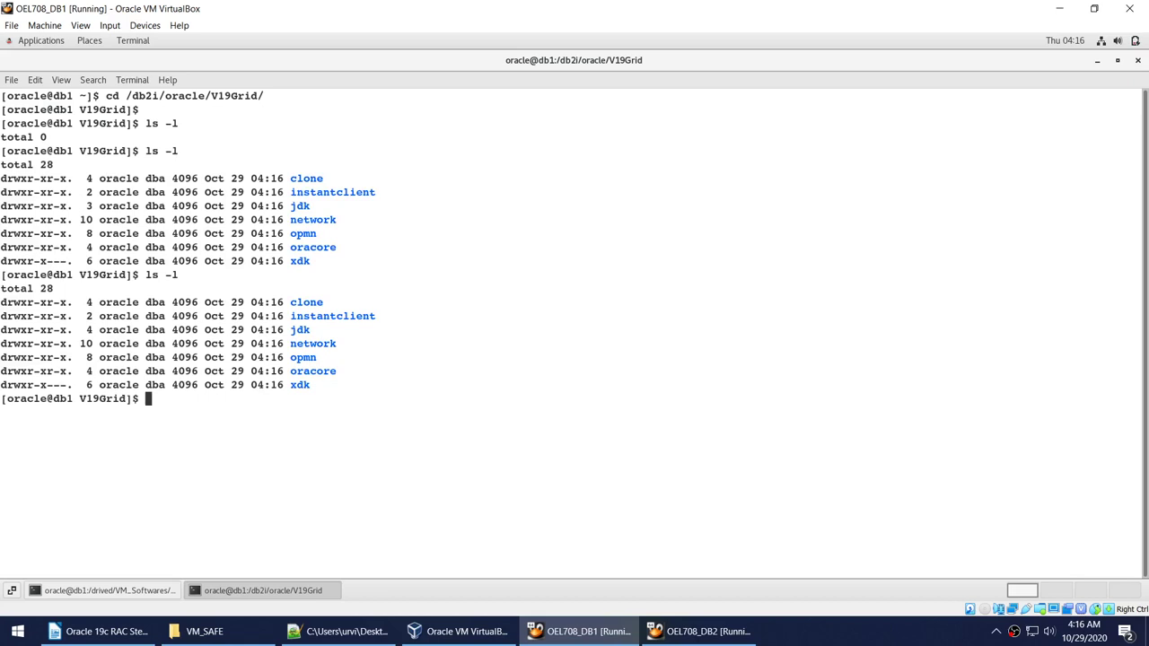
pyautogui.click(113, 593)
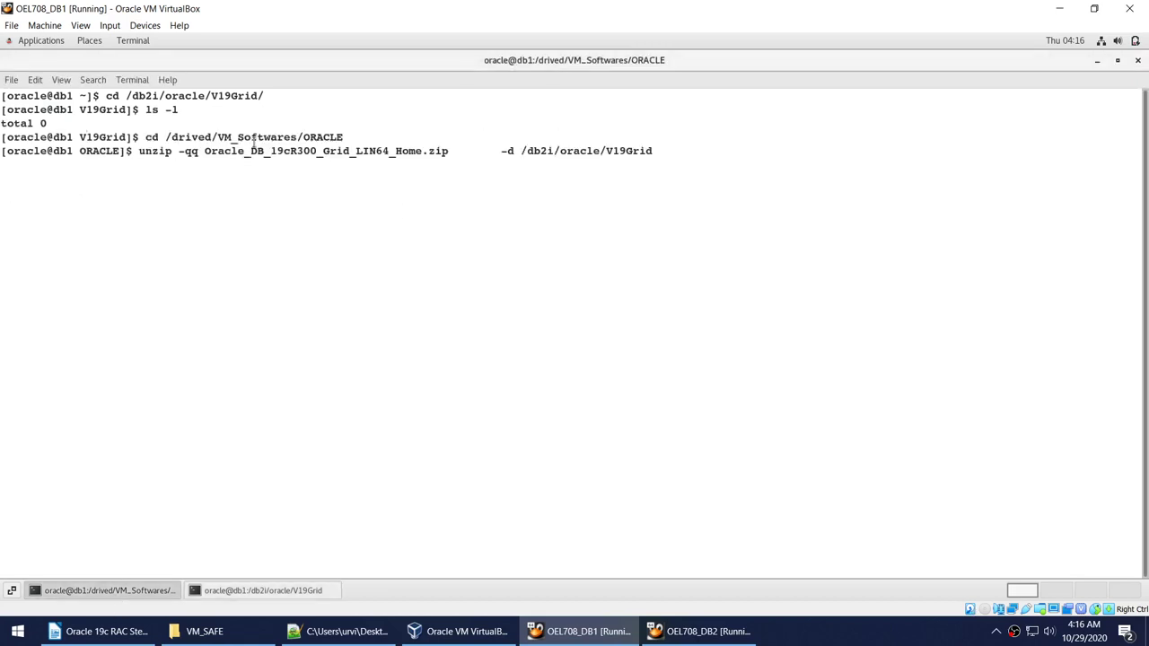
pyautogui.doubleClick(576, 155)
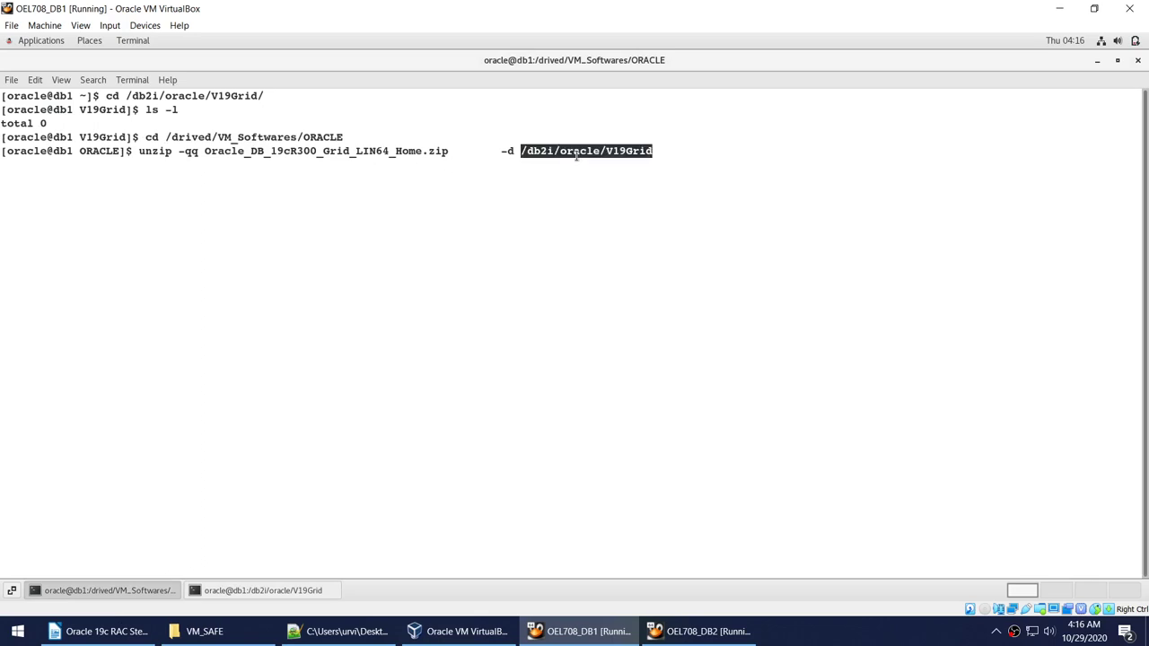
pyautogui.click(264, 593)
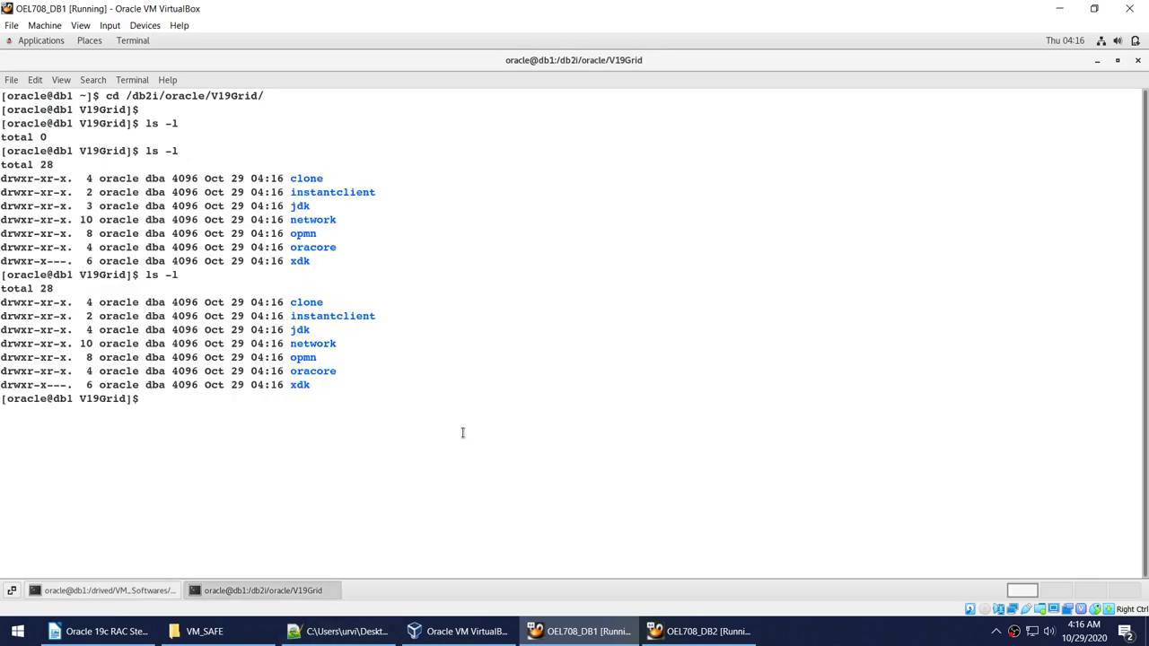
pyautogui.click(869, 641)
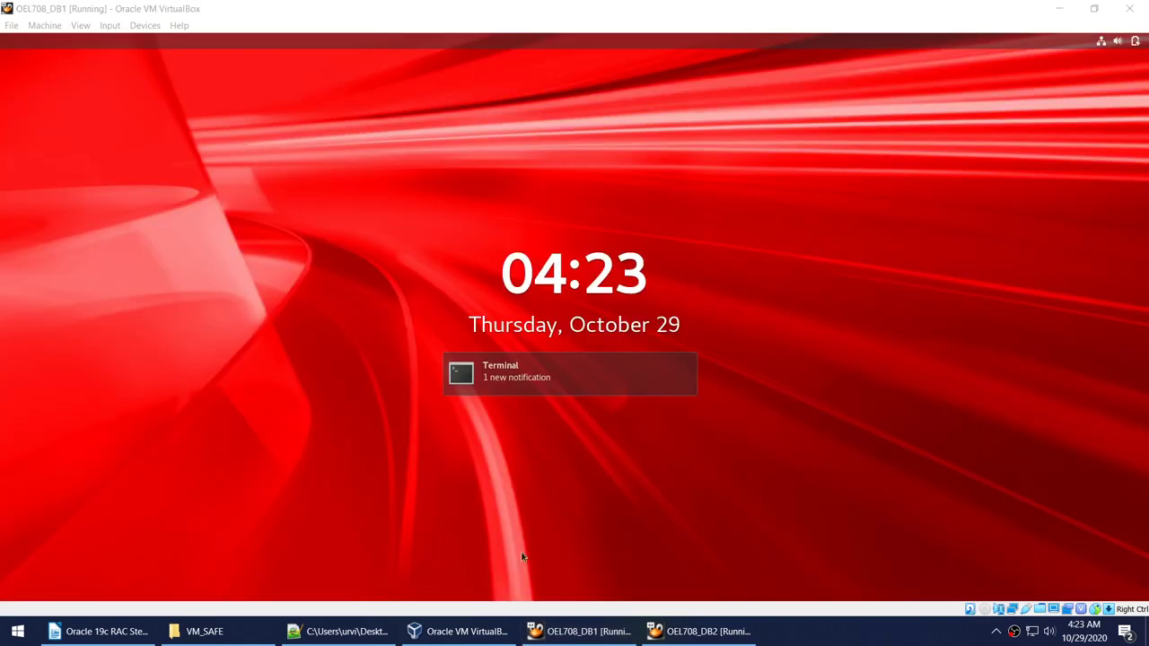
# Unlock the db1 guest session with the user's password.
pyautogui.click(536, 480)
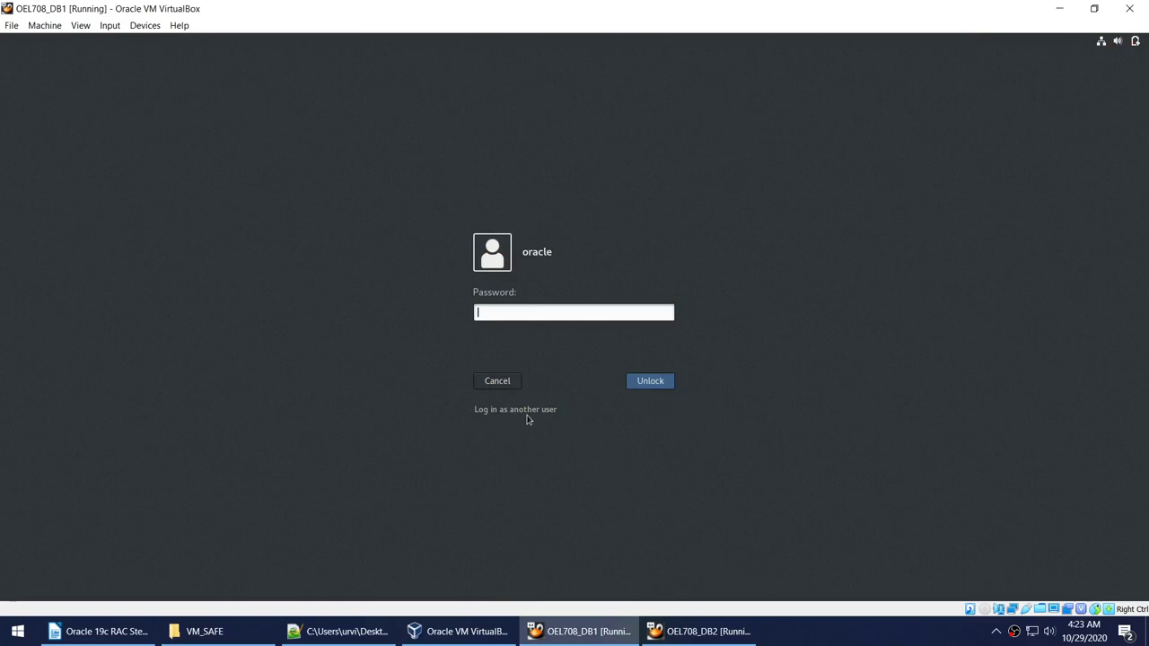
pyautogui.write('welcome1')
pyautogui.press('Return')
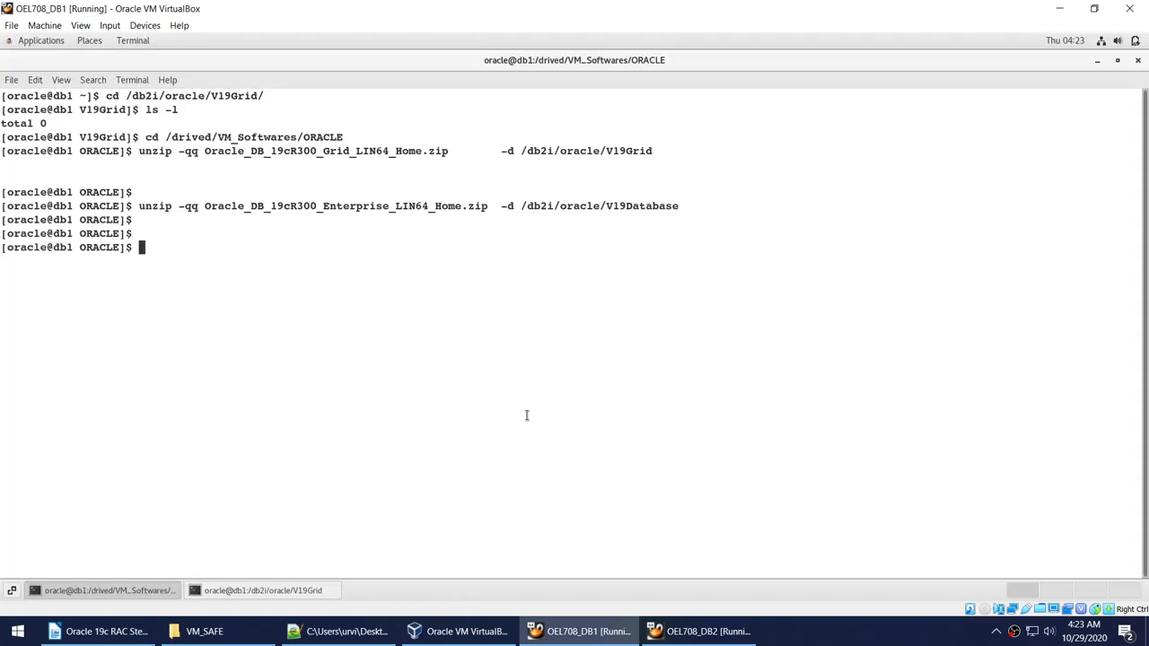
# List the extracted V19Grid contents, marking gridSetup.sh and runcluvfy.sh, then return to the Writer guide.
pyautogui.click(262, 590)
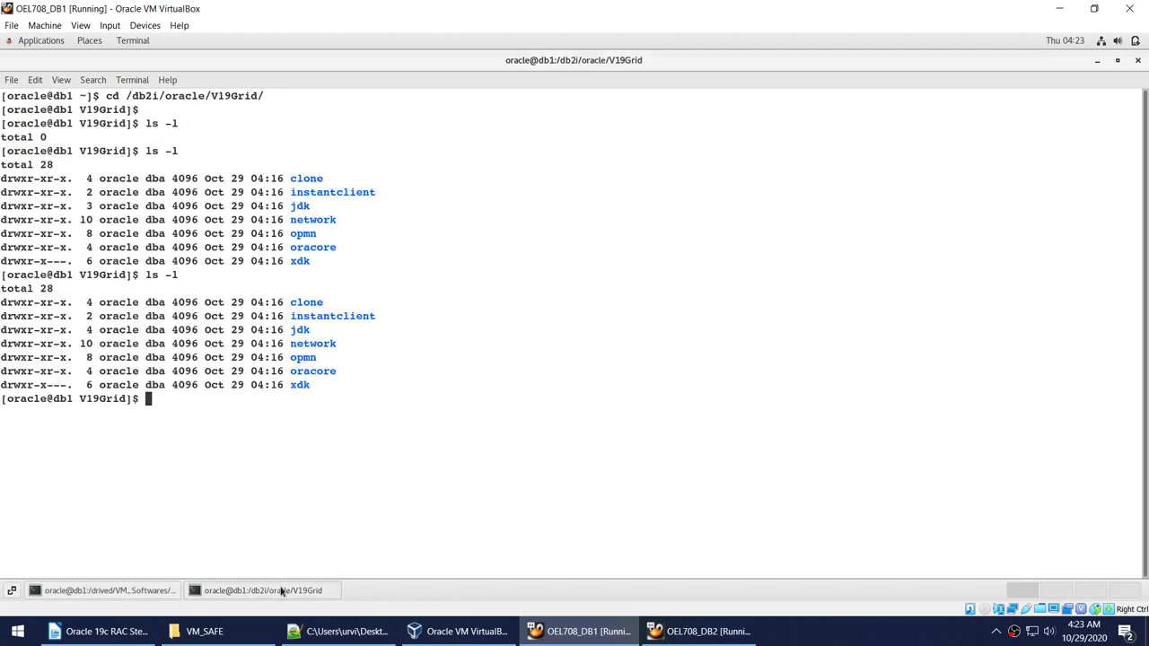
pyautogui.write('ls -l')
pyautogui.press('Return')
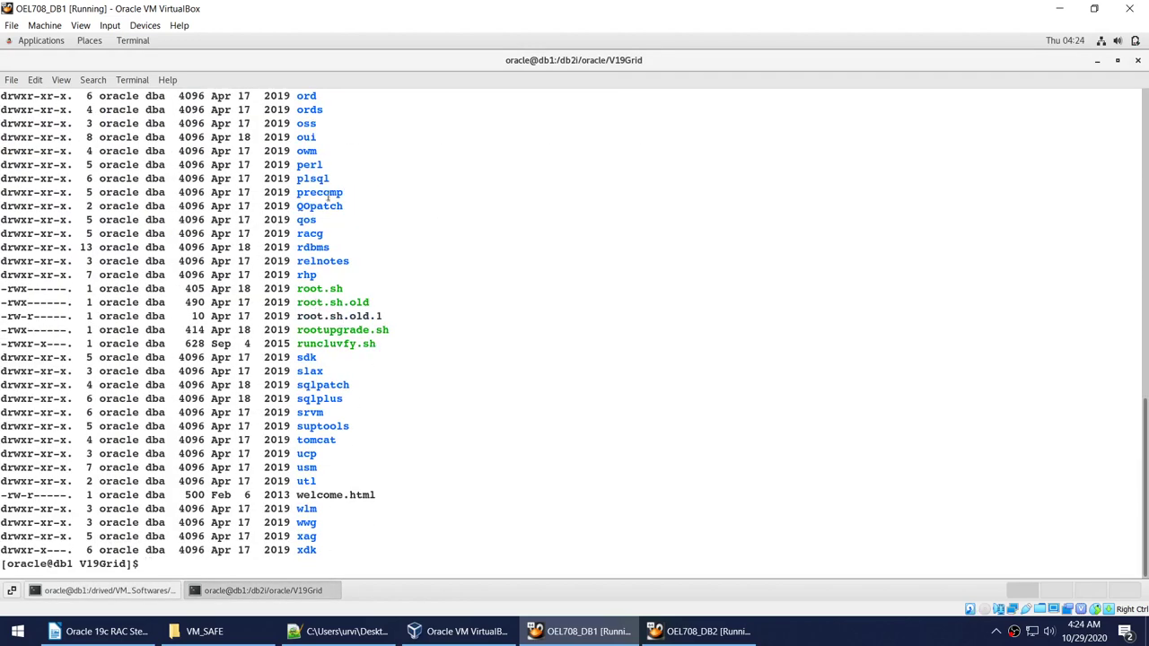
pyautogui.scroll(4, 324, 195)
pyautogui.scroll(5, 324, 195)
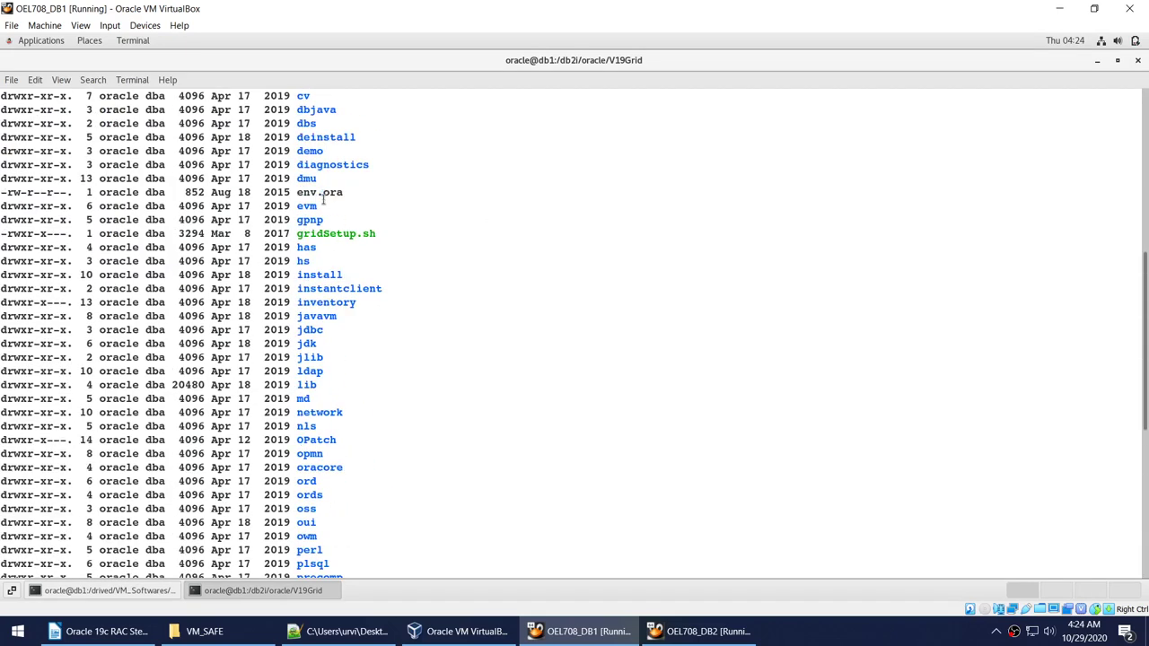
pyautogui.doubleClick(332, 234)
pyautogui.scroll(-8, 442, 413)
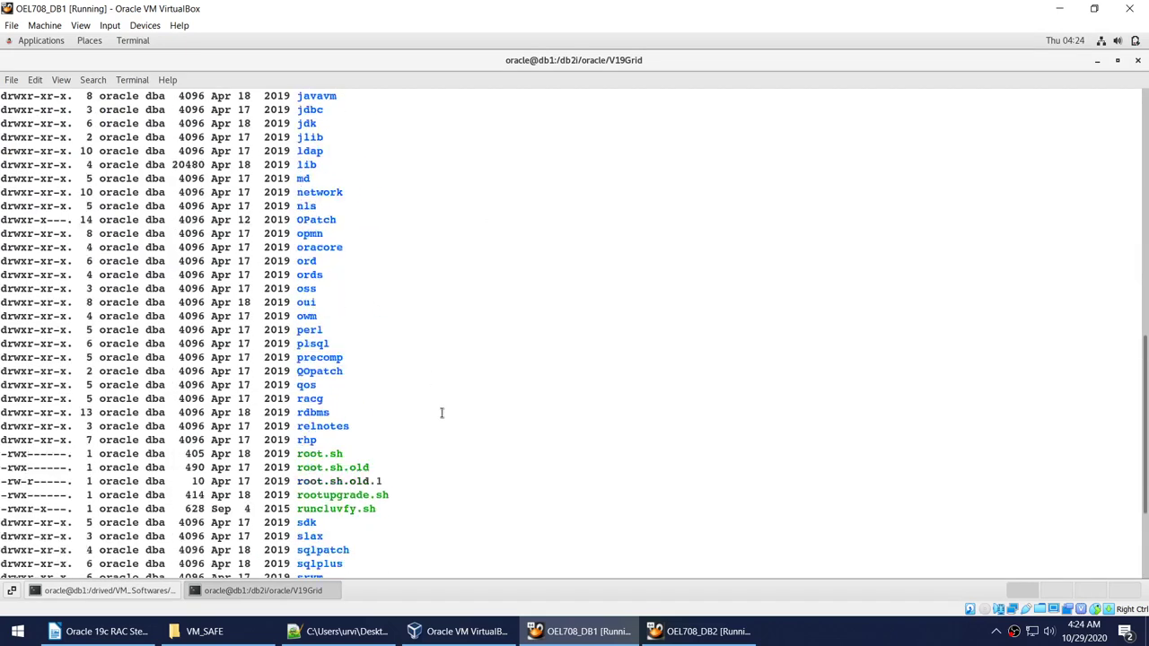
pyautogui.doubleClick(324, 397)
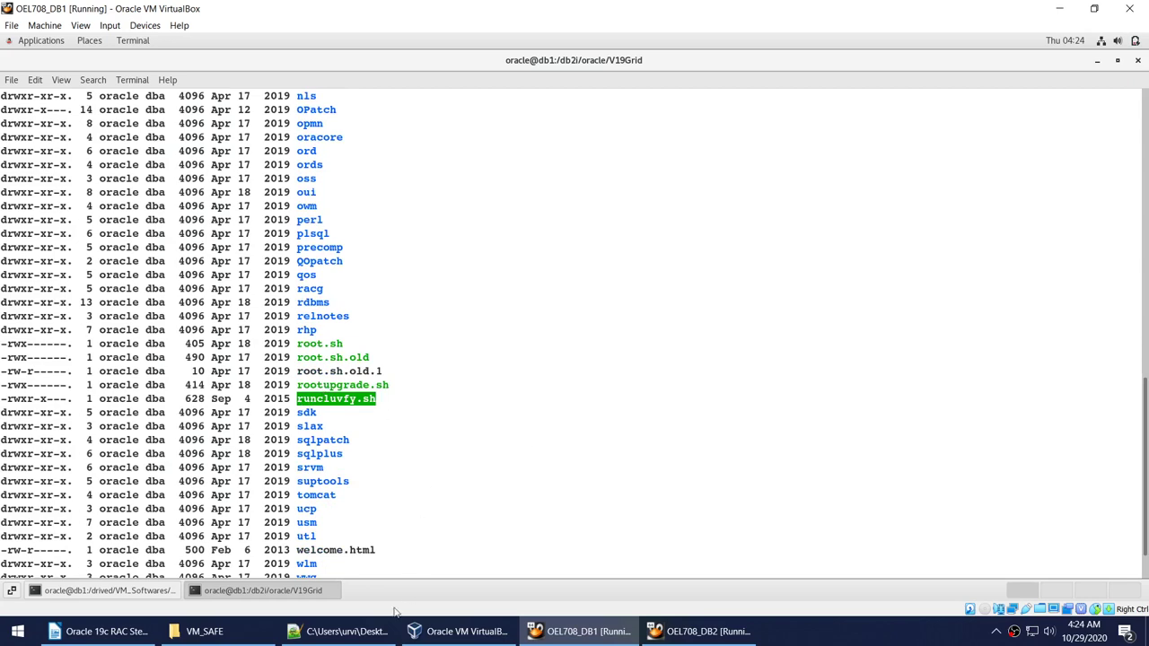
pyautogui.click(341, 631)
pyautogui.click(99, 631)
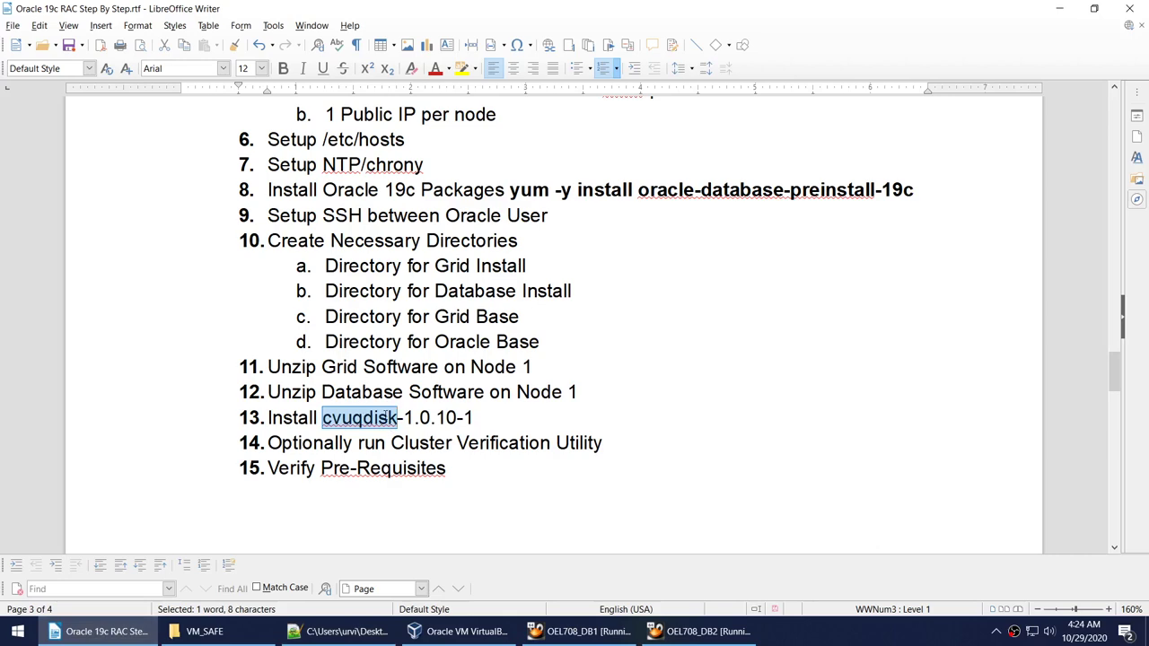
# Check cvuqdisk is installed on db1 with rpm -qa | grep cvuqdisk.
pyautogui.rightClick(386, 418)
pyautogui.click(400, 427)
pyautogui.click(579, 631)
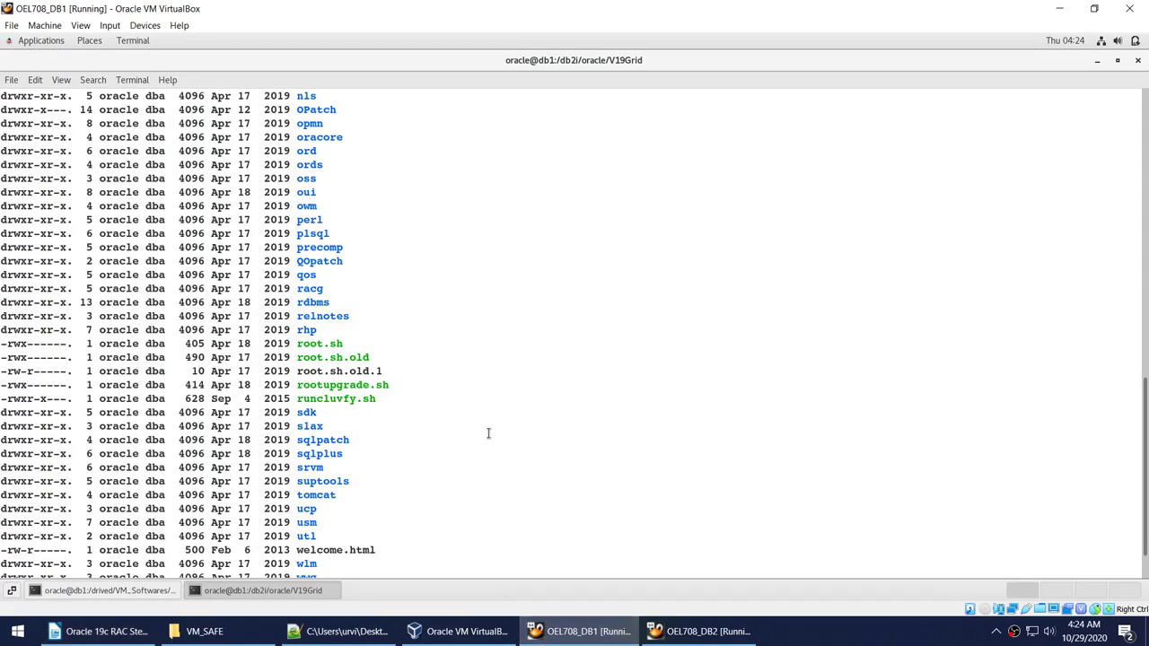
pyautogui.scroll(-2, 489, 433)
pyautogui.write('clear')
pyautogui.press('Return')
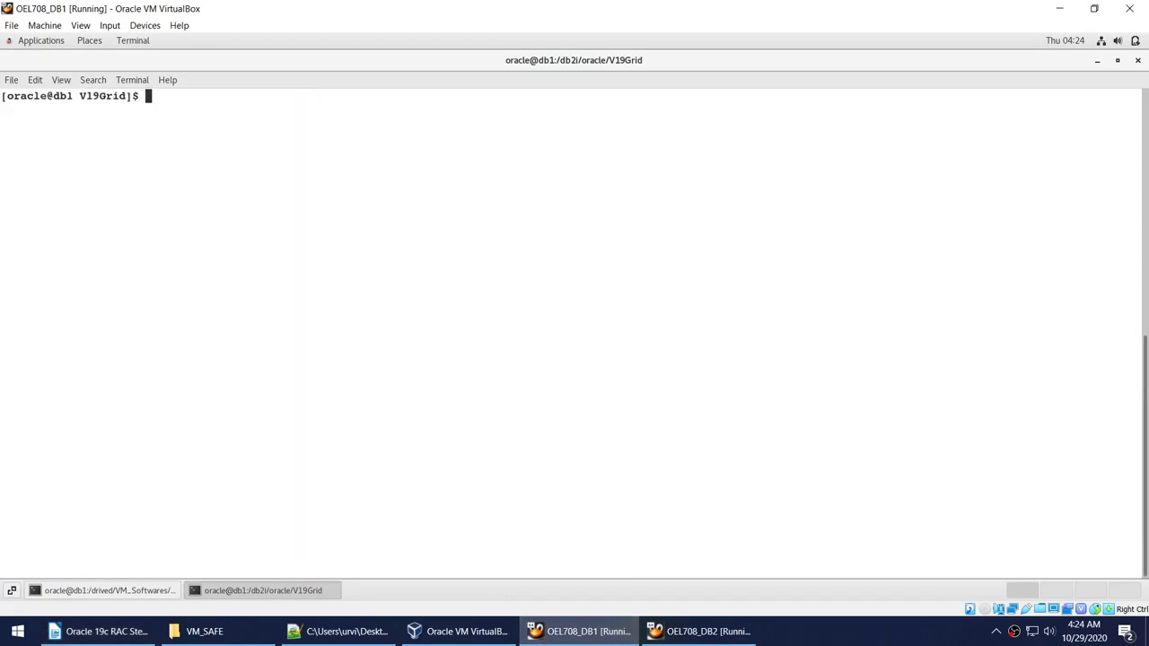
pyautogui.write('rpm -qa | gre')
pyautogui.press('BackSpace')
pyautogui.rightClick(579, 317)
pyautogui.click(617, 359)
pyautogui.press('Return')
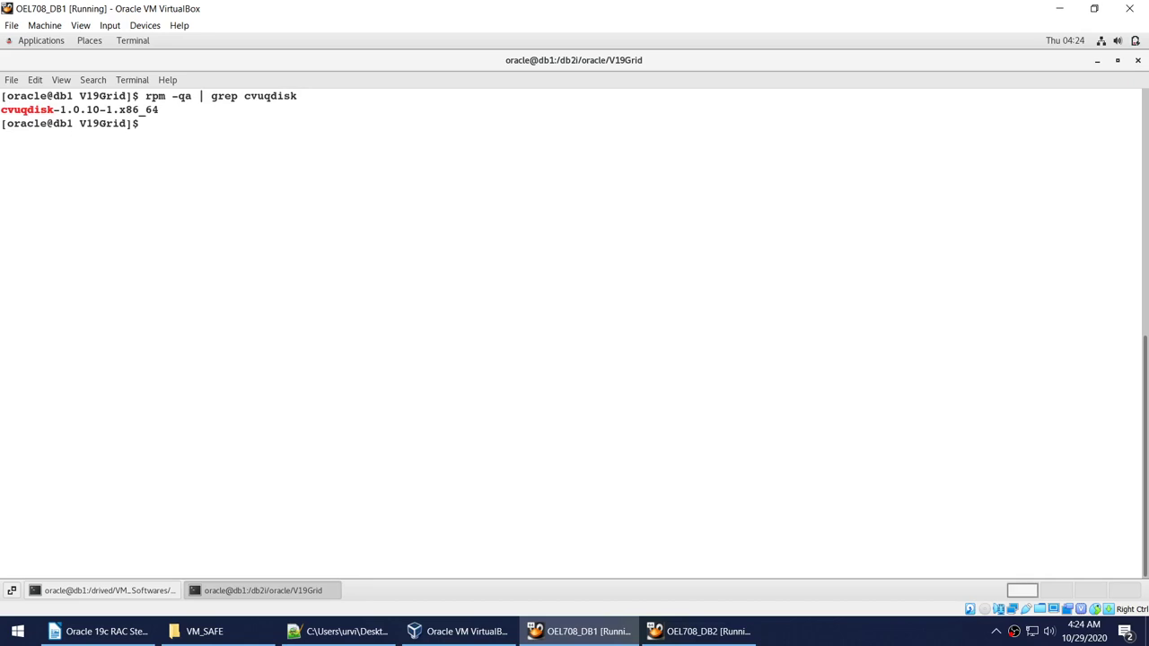
# Ssh to db2, run the same cvuqdisk check there, and exit back to db1.
pyautogui.write('ssh db2')
pyautogui.press('Return')
pyautogui.moveTo(146, 97); pyautogui.dragTo(333, 97)
pyautogui.rightClick(333, 99)
pyautogui.click(342, 113)
pyautogui.rightClick(341, 141)
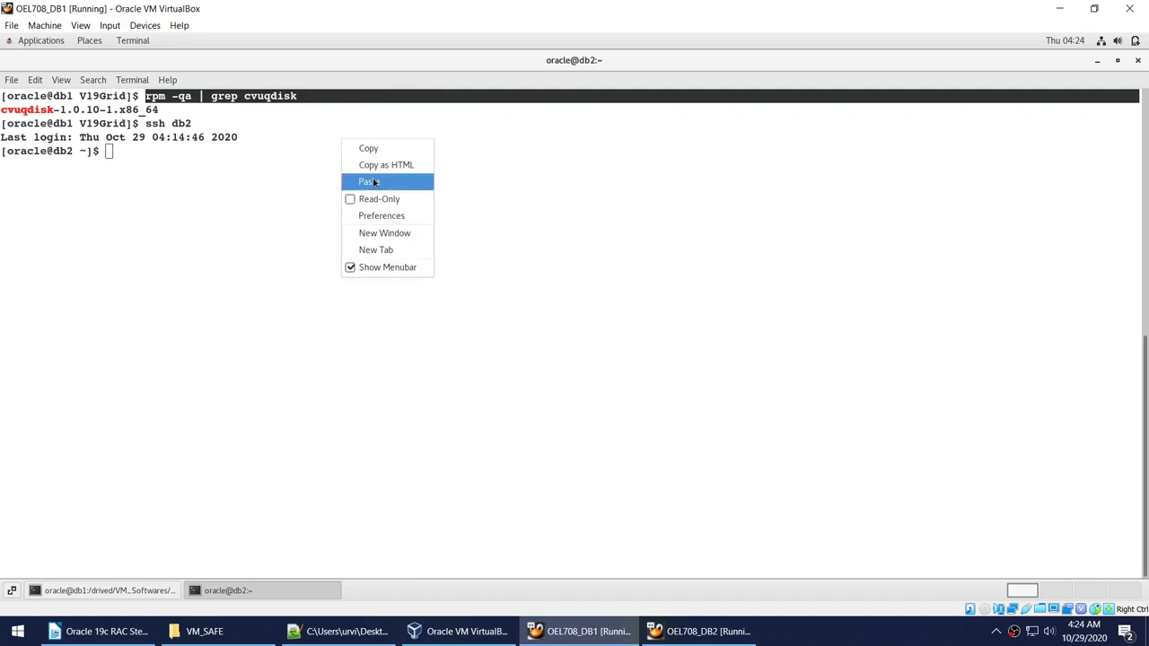
pyautogui.click(370, 182)
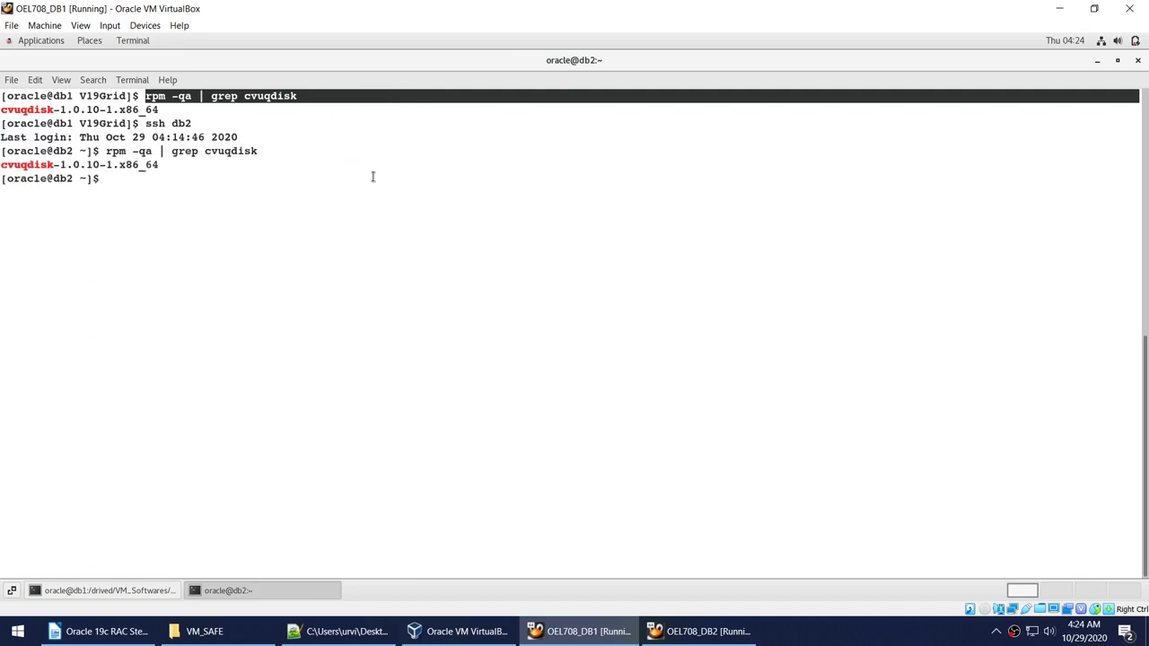
pyautogui.click(161, 589)
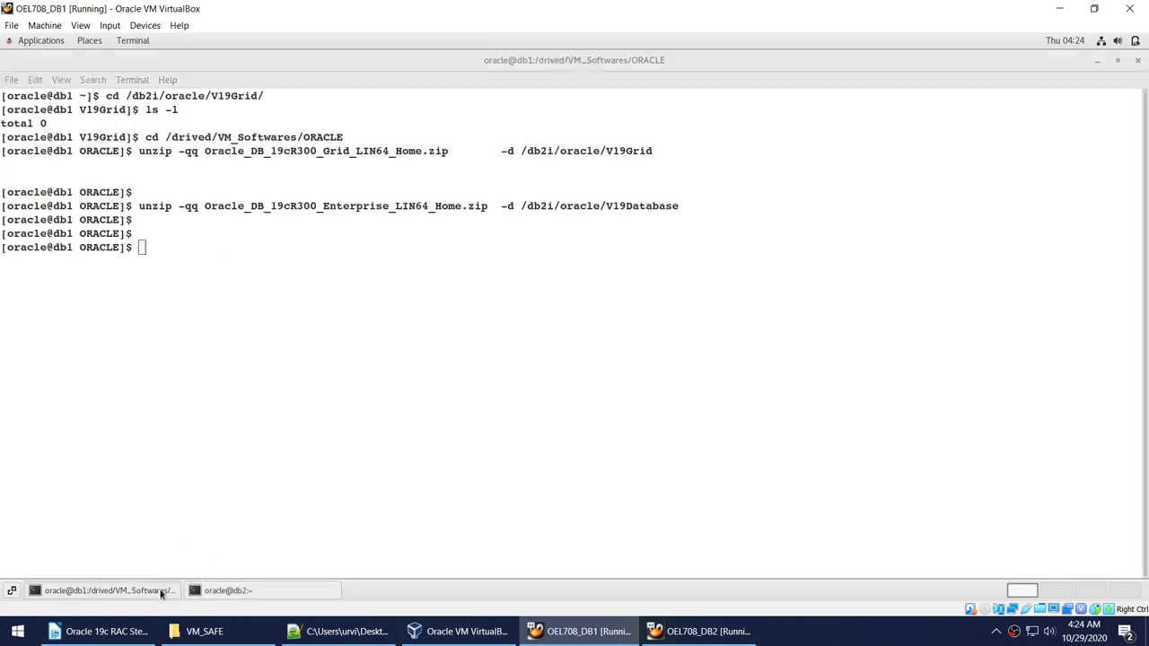
pyautogui.click(278, 599)
pyautogui.write('exit')
pyautogui.press('Return')
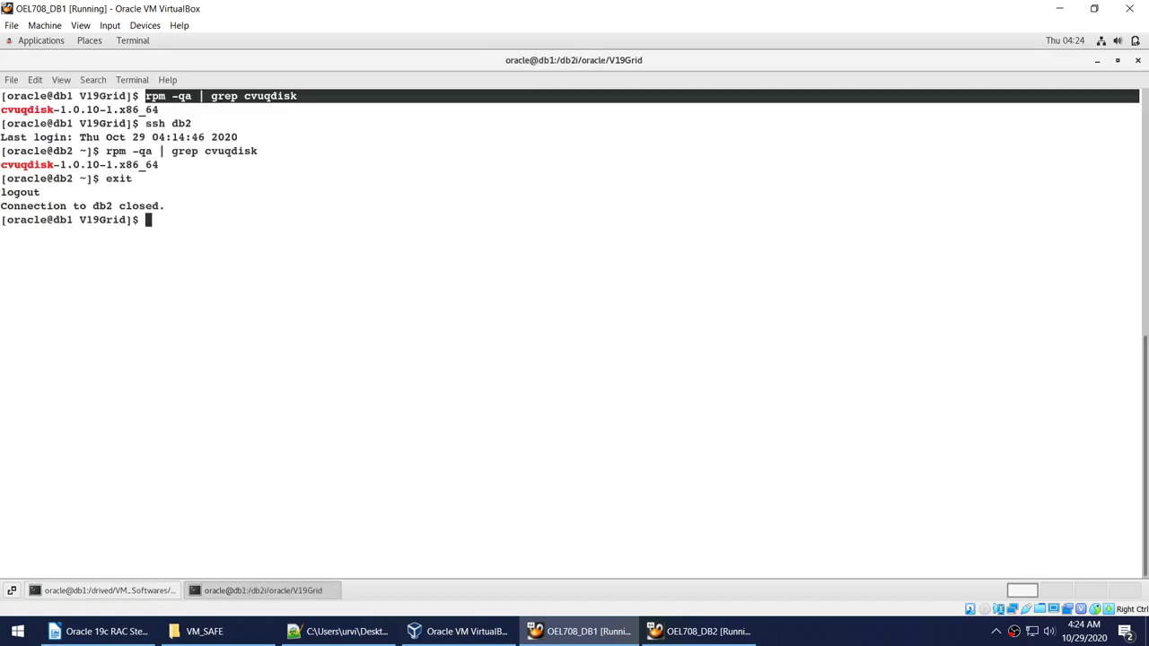
# List V19Grid, then move into cv/rpm and locate cvuqdisk-1.0.10-1.rpm.
pyautogui.write('ls -l')
pyautogui.press('Return')
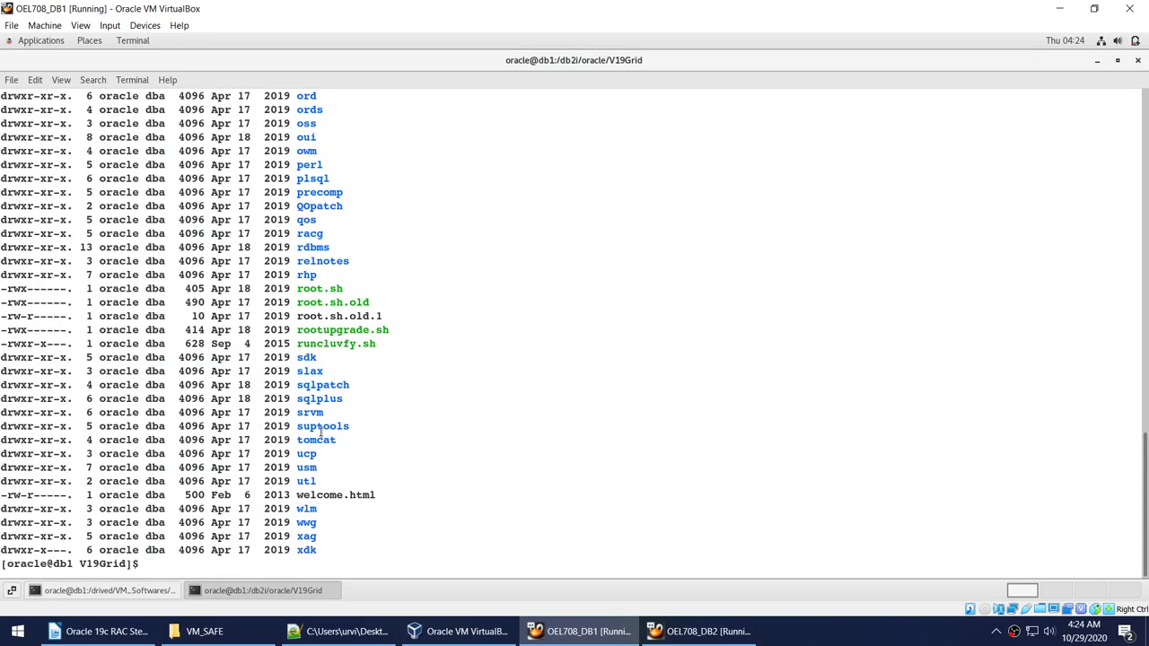
pyautogui.scroll(10, 438, 290)
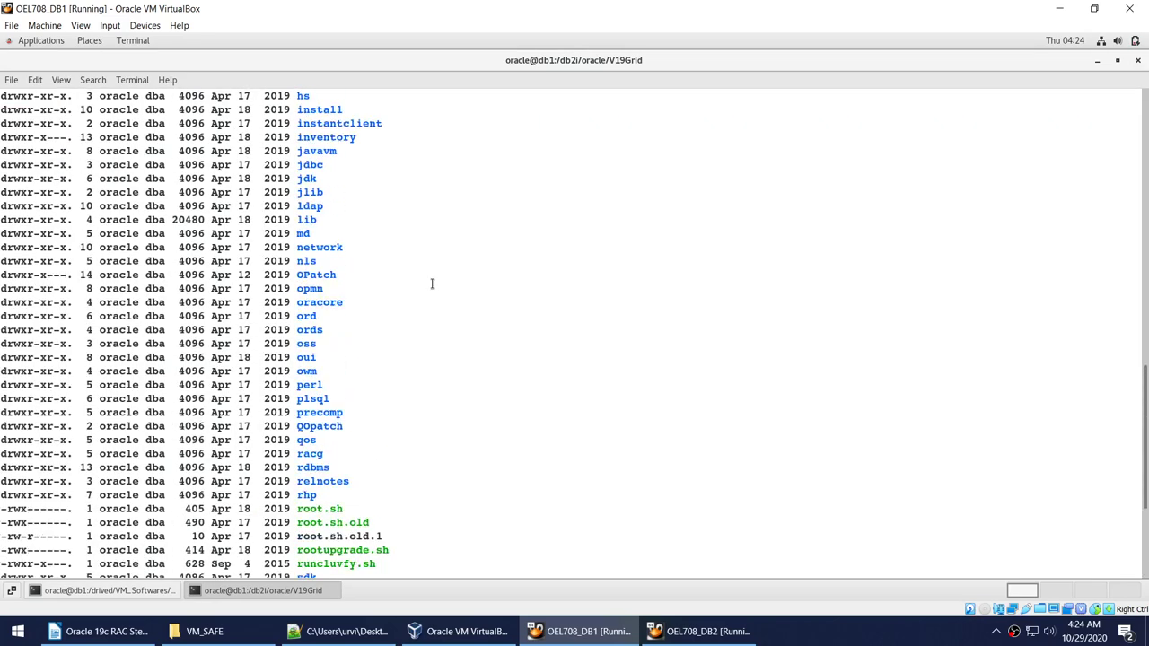
pyautogui.scroll(2, 427, 280)
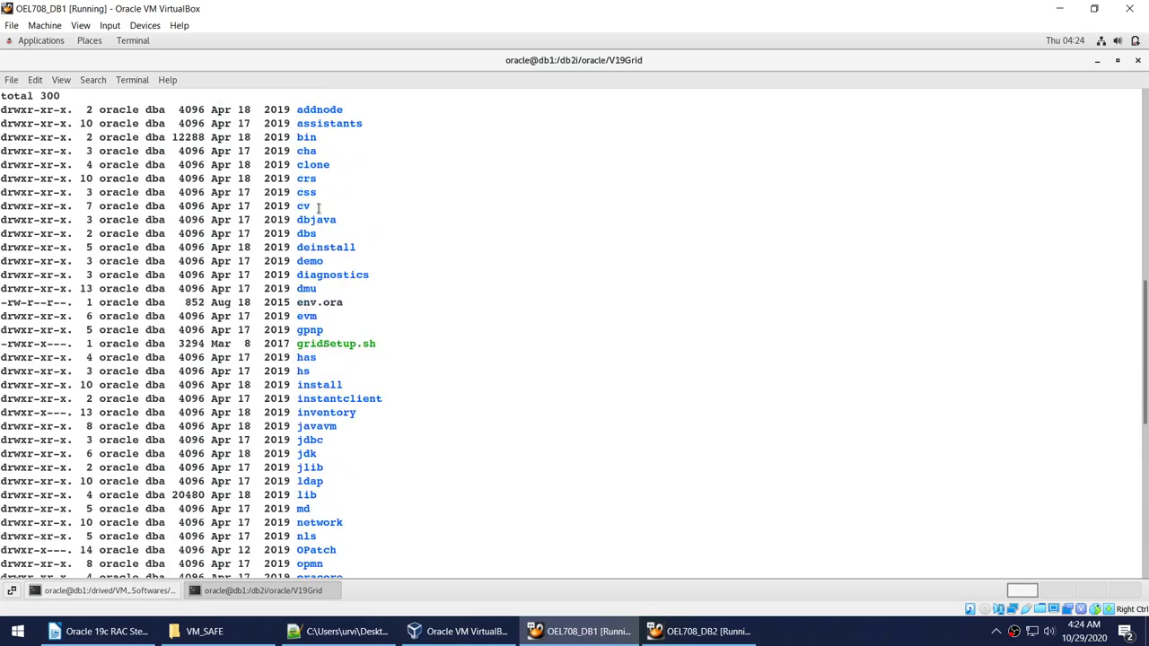
pyautogui.write('cd ')
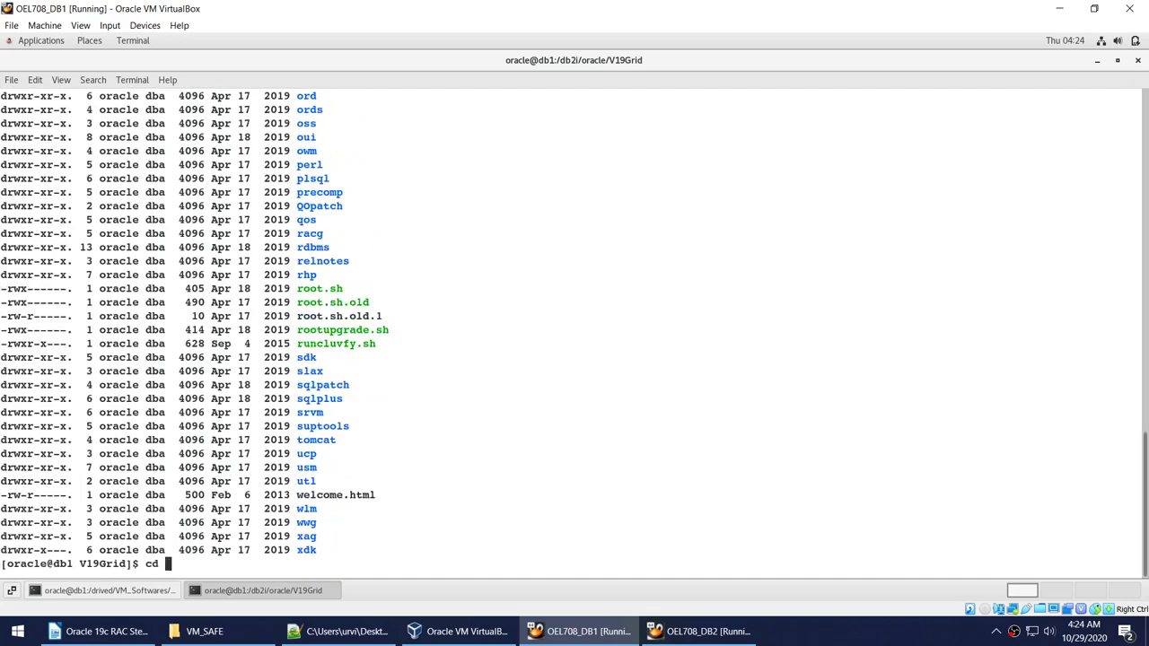
pyautogui.write('cv')
pyautogui.press('Return')
pyautogui.write('ls -l')
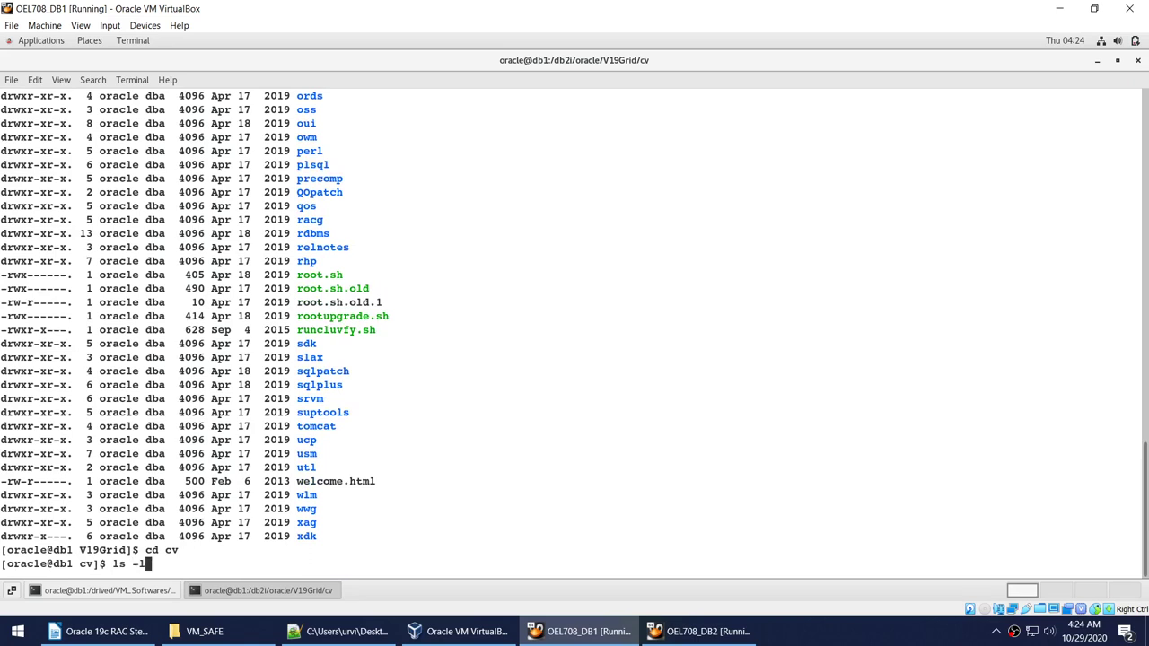
pyautogui.press('Return')
pyautogui.write('cd rpm')
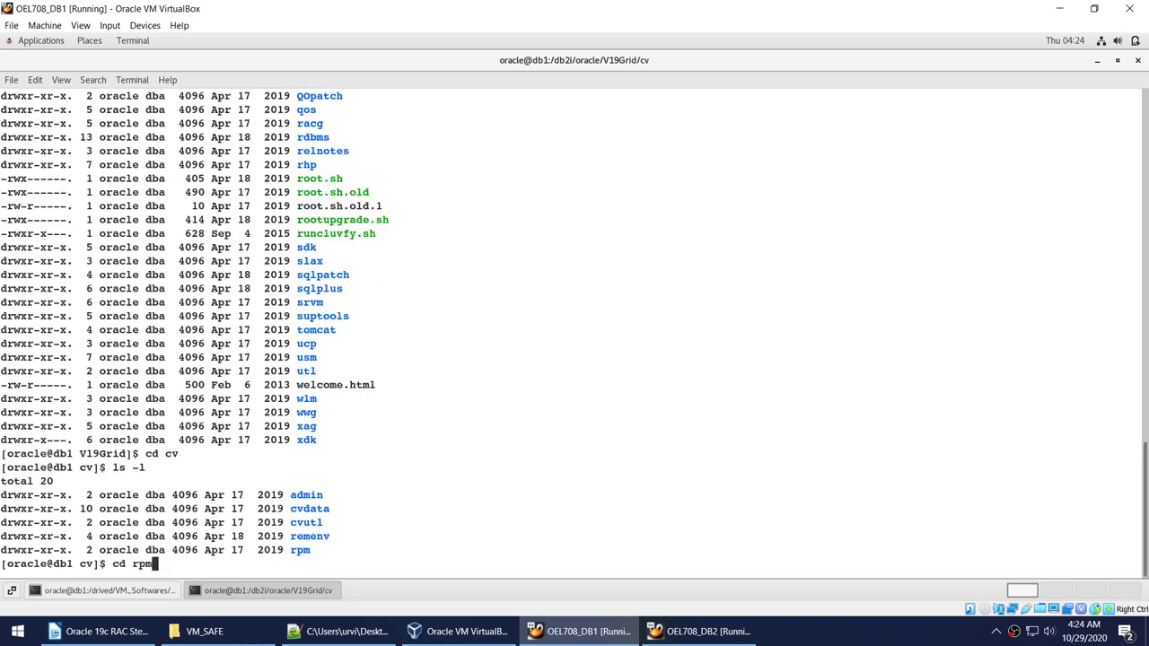
pyautogui.press('Return')
pyautogui.write('ls -')
pyautogui.write('l')
pyautogui.press('Return')
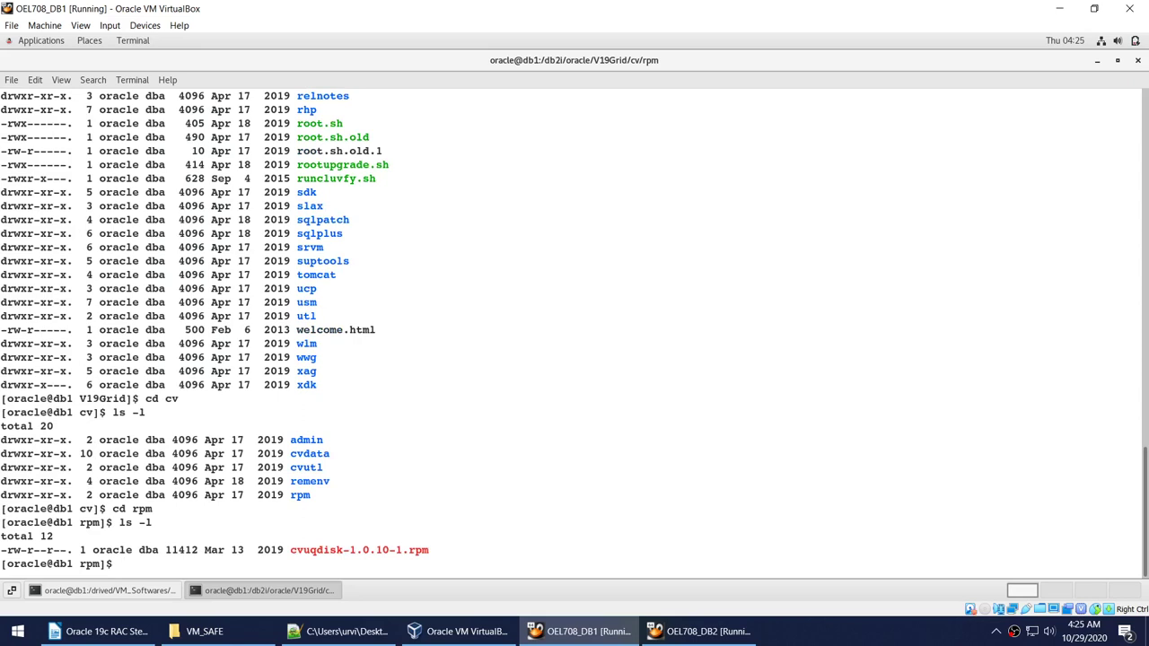
# Start an rpm -i install of the cvuqdisk package, then cancel it and clear the terminal.
pyautogui.write('rpm -i c')
pyautogui.press('Tab')
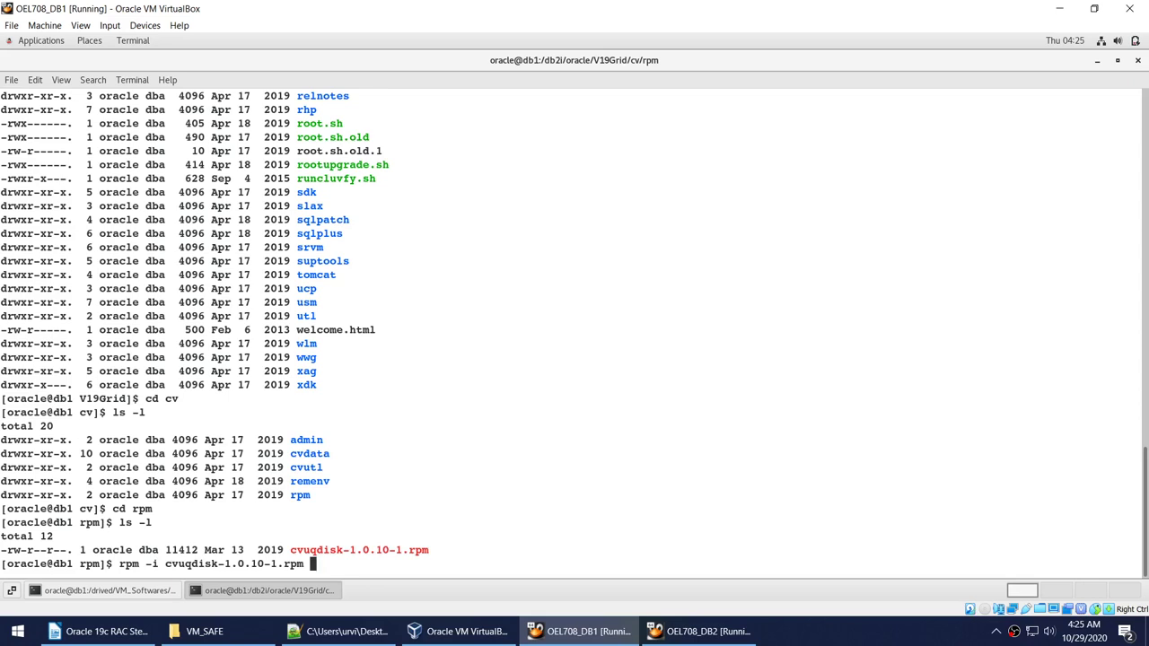
pyautogui.hotkey('ctrl', 'c')
pyautogui.write('clear')
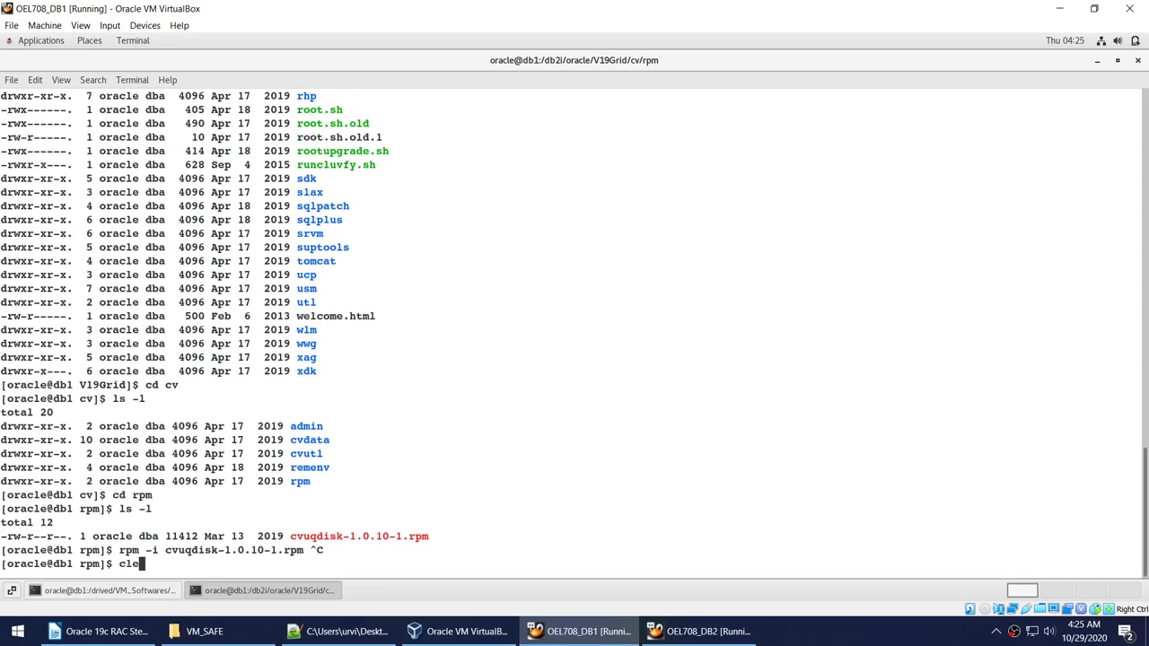
pyautogui.press('Return')
# Highlight 'Cluster Verification Utility' in step 14 of the RAC notes, then return to the script.
pyautogui.click(98, 631)
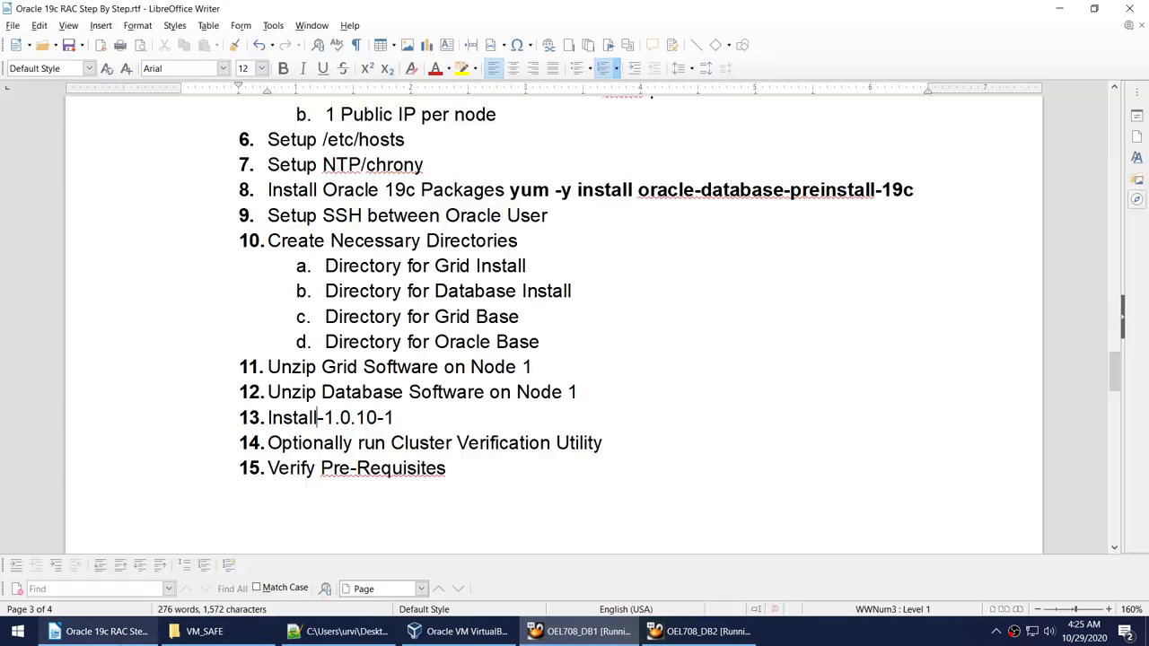
pyautogui.doubleClick(414, 441)
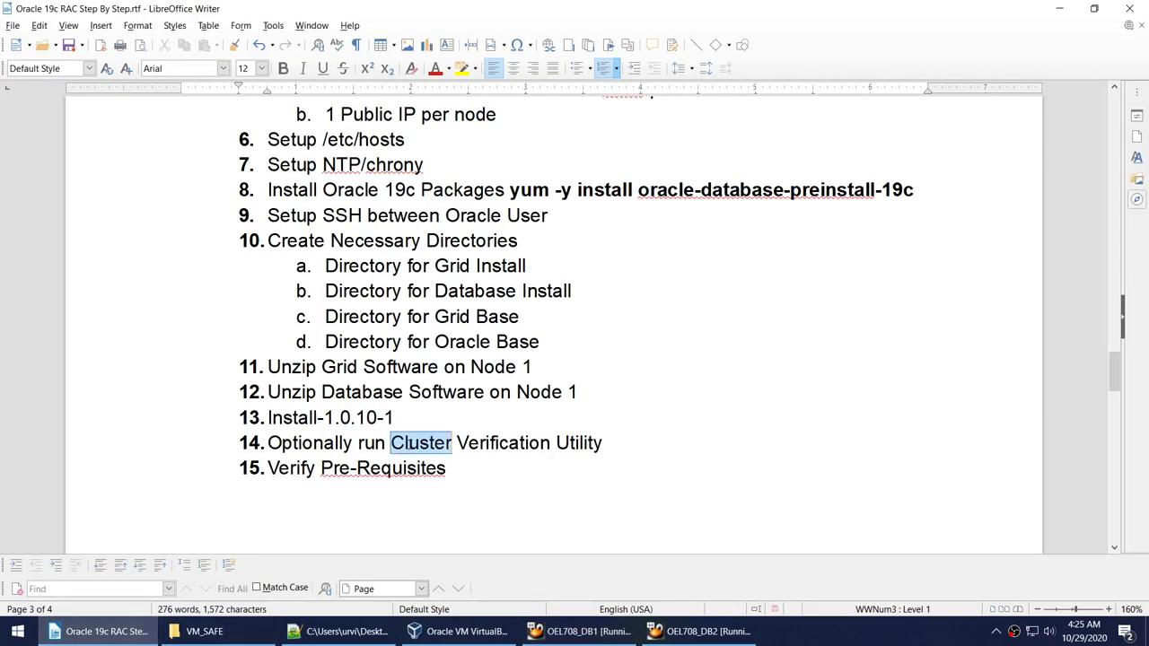
pyautogui.keyDown('shift'); pyautogui.click(604, 439); pyautogui.keyUp('shift')
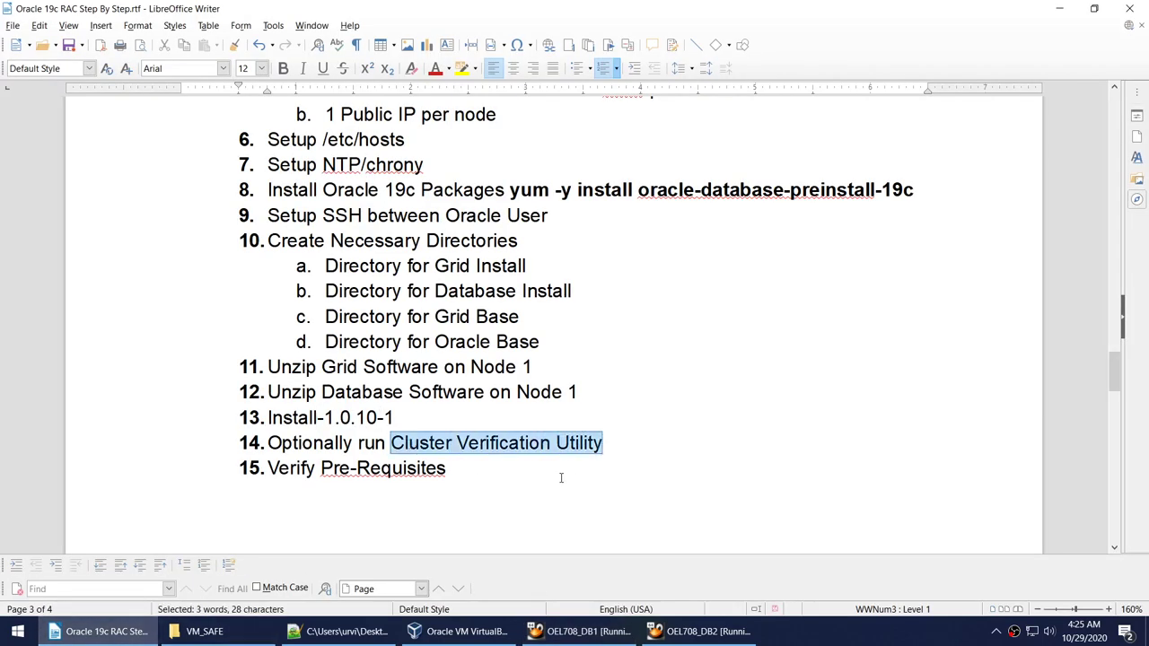
pyautogui.click(342, 631)
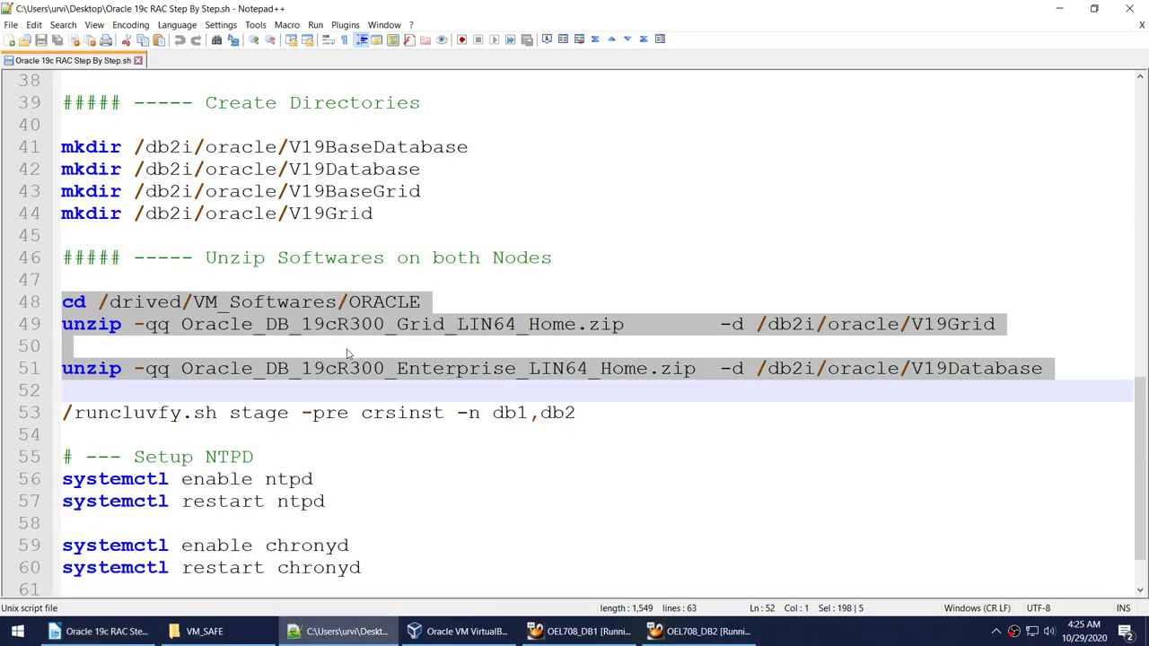
# Highlight each part of line 53's runcluvfy.sh stage -pre crsinst -n db1,db2, then select the whole command.
pyautogui.scroll(-2, 344, 347)
pyautogui.doubleClick(132, 349)
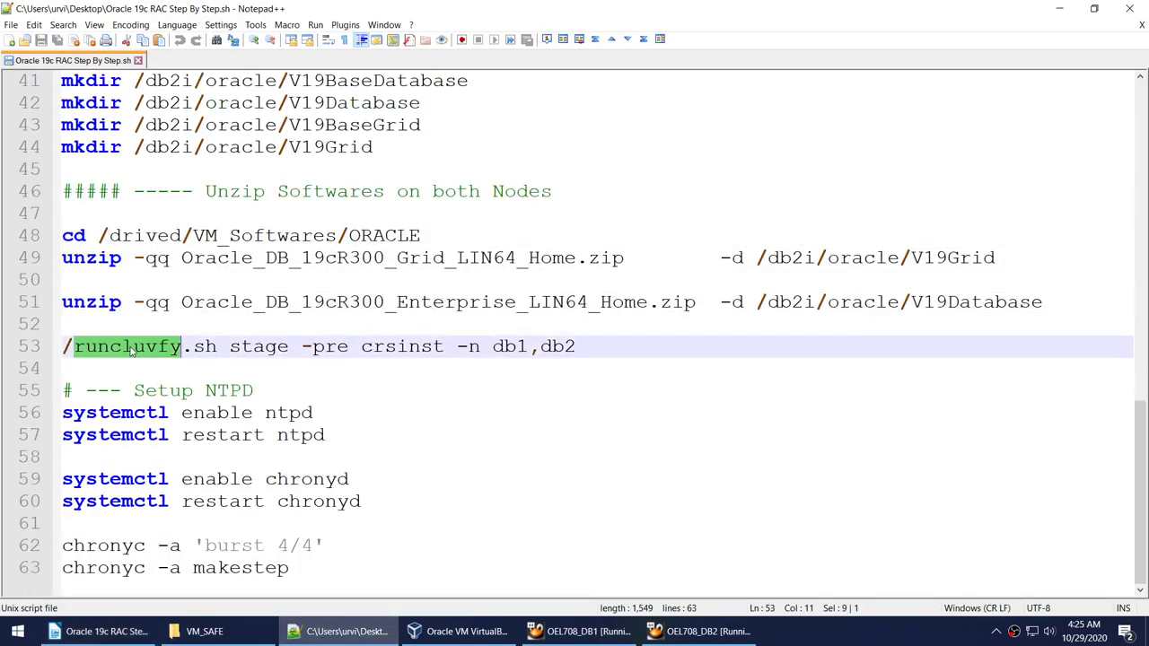
pyautogui.doubleClick(279, 346)
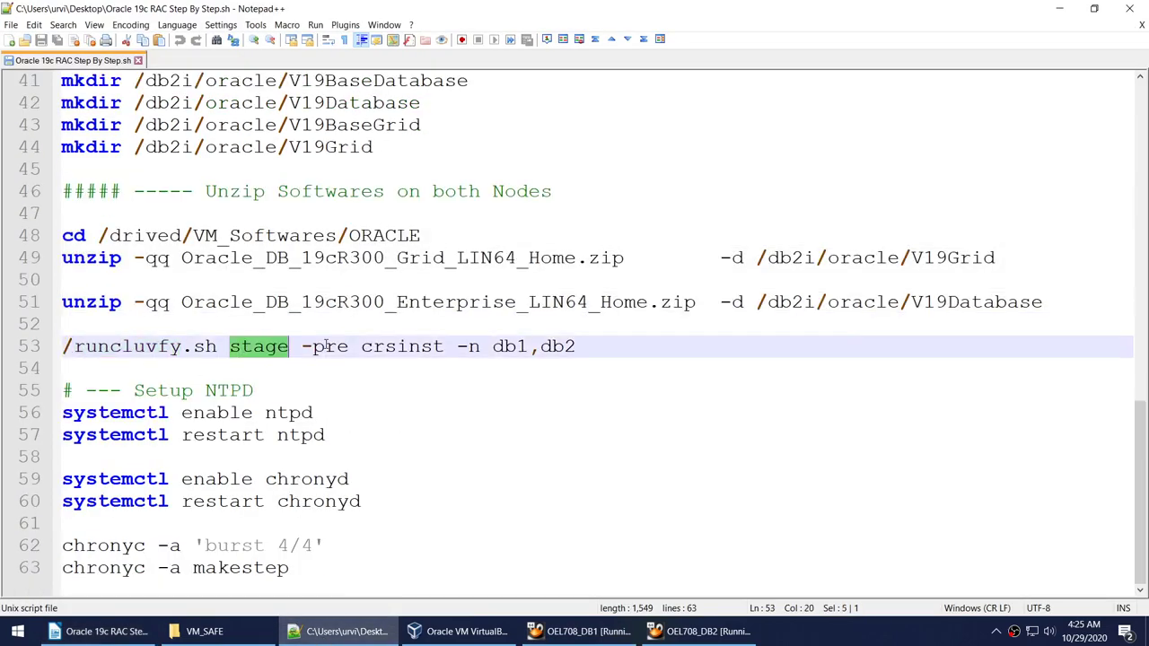
pyautogui.doubleClick(326, 347)
pyautogui.doubleClick(408, 346)
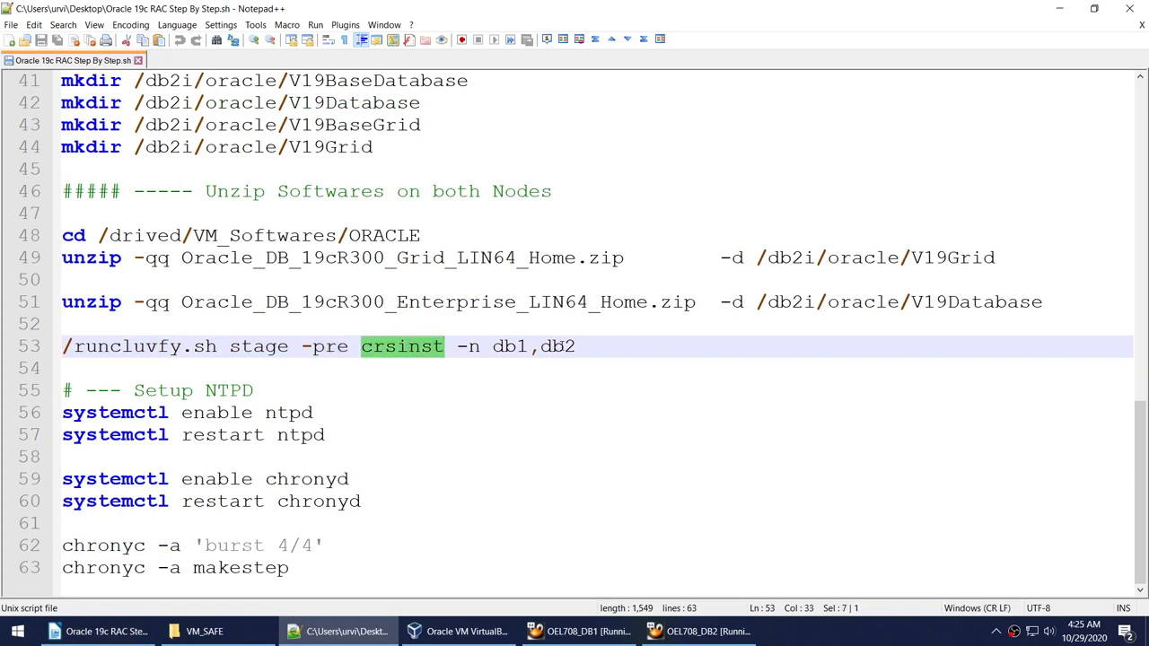
pyautogui.click(523, 347)
pyautogui.moveTo(611, 348); pyautogui.dragTo(4, 346)
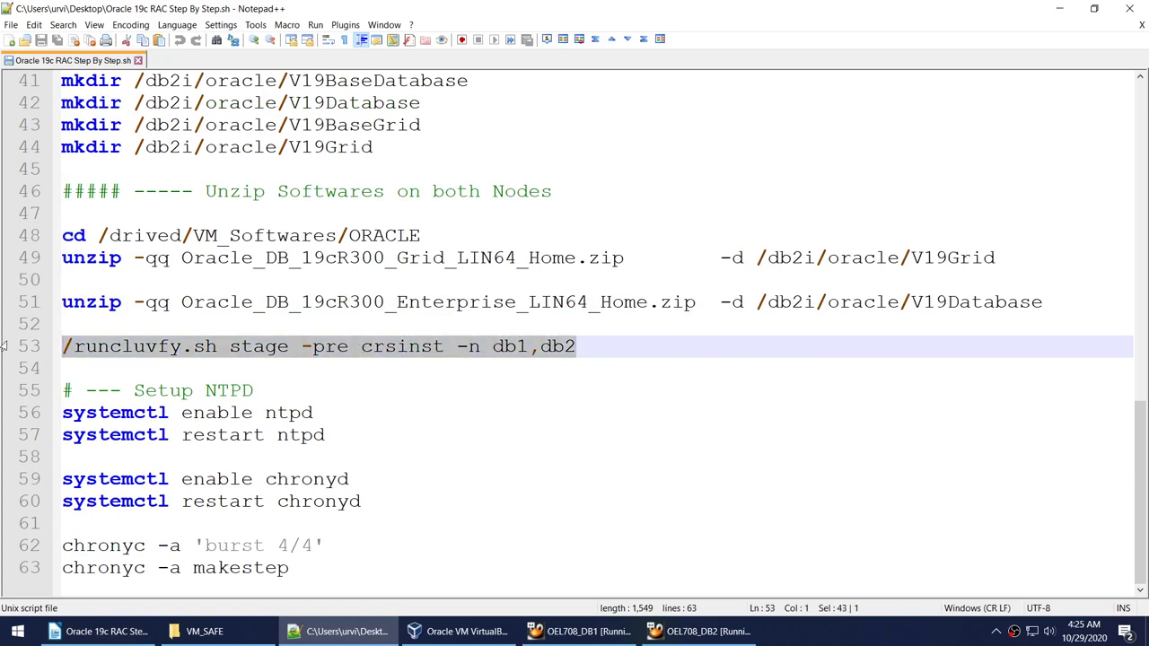
pyautogui.click(582, 631)
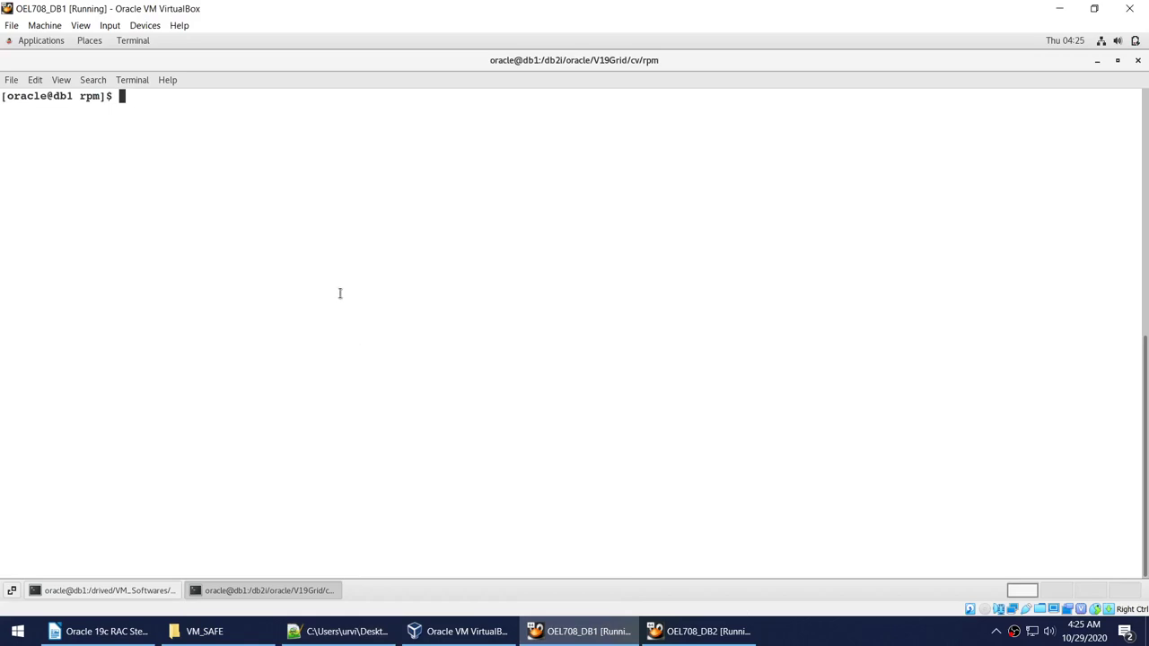
# Go back up to V19Grid and list its files, picking out runcluvfy.sh.
pyautogui.write('cd ..')
pyautogui.press('Return')
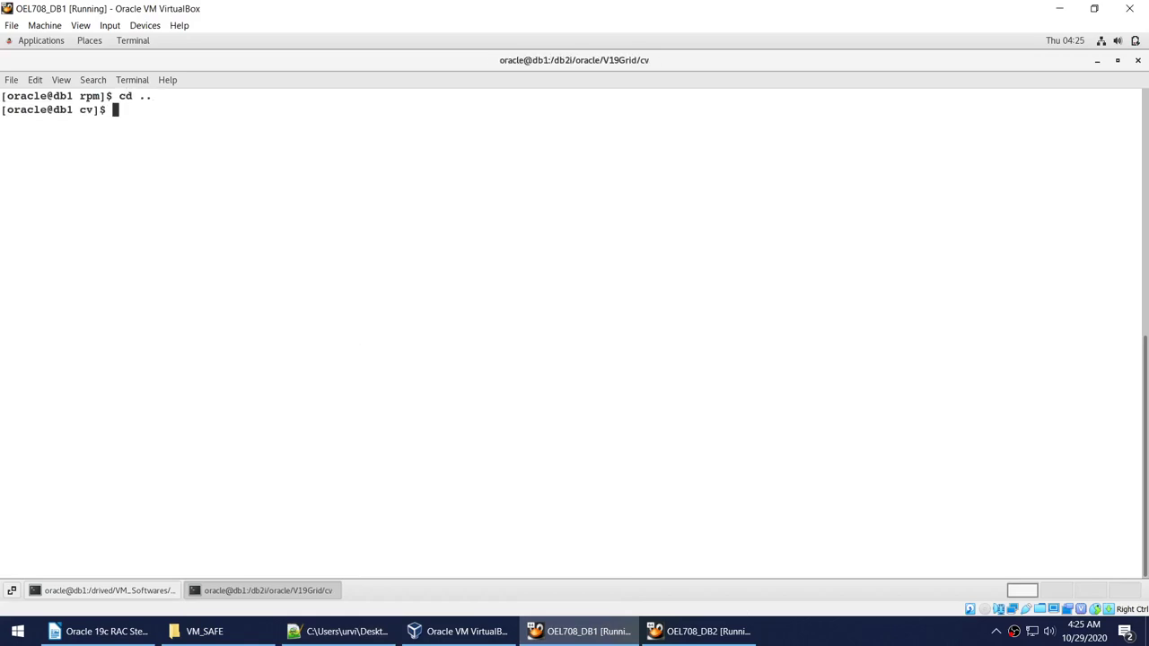
pyautogui.write('cd ..')
pyautogui.press('Return')
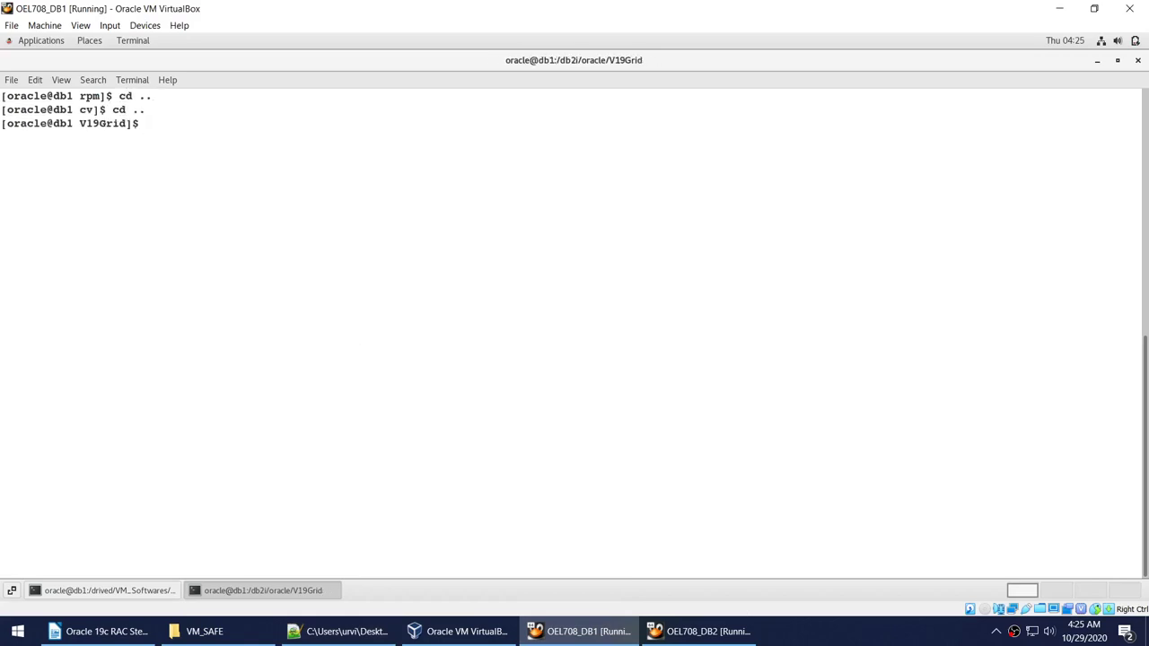
pyautogui.write('ls -l run')
pyautogui.press('BackSpace')
pyautogui.write('*')
pyautogui.press('Return')
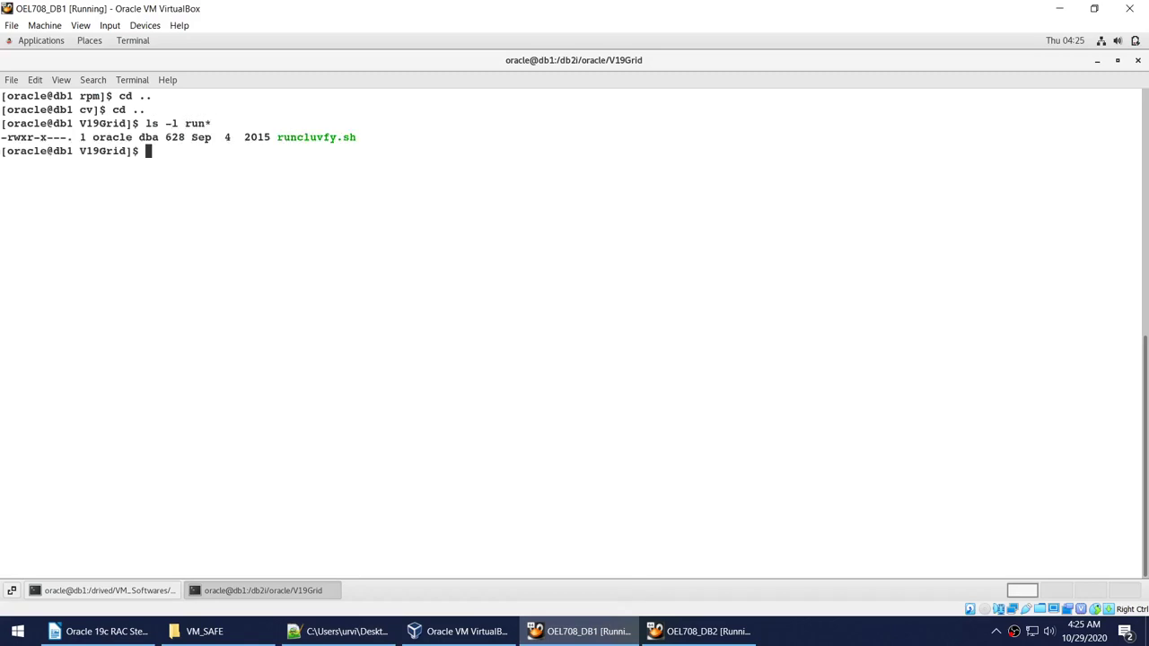
pyautogui.write('ls -l')
pyautogui.press('Return')
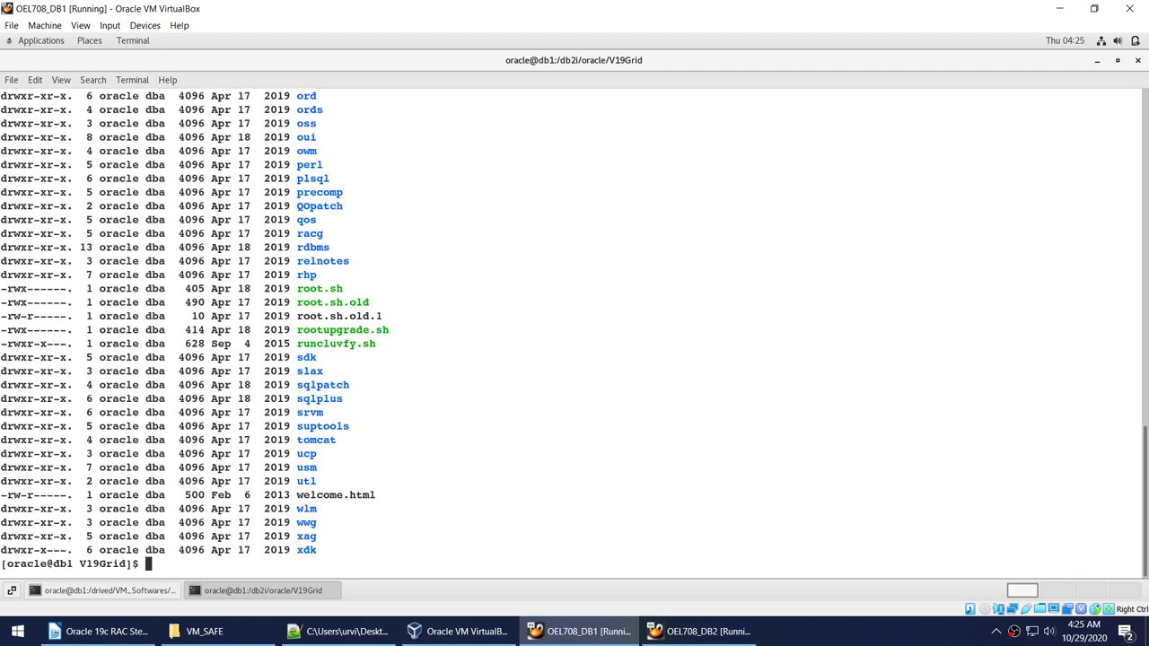
pyautogui.doubleClick(329, 344)
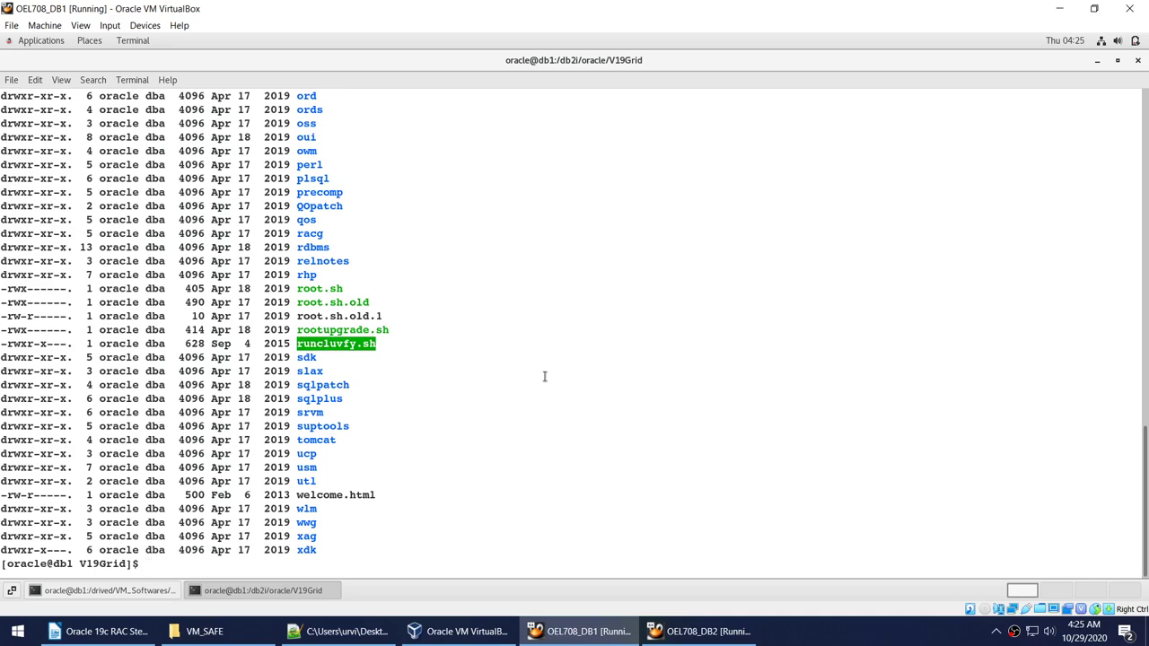
# Run ./runcluvfy.sh stage -pre crsinst -n db1,db2 on a cleared terminal.
pyautogui.write('clear')
pyautogui.press('Return')
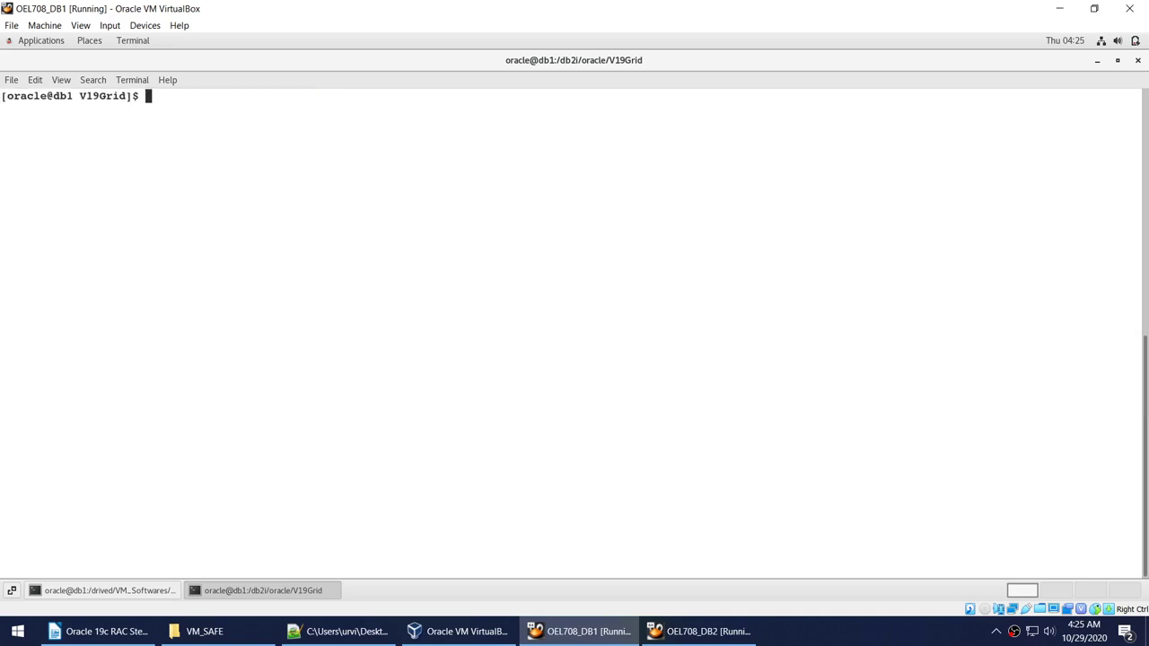
pyautogui.rightClick(437, 210)
pyautogui.click(464, 249)
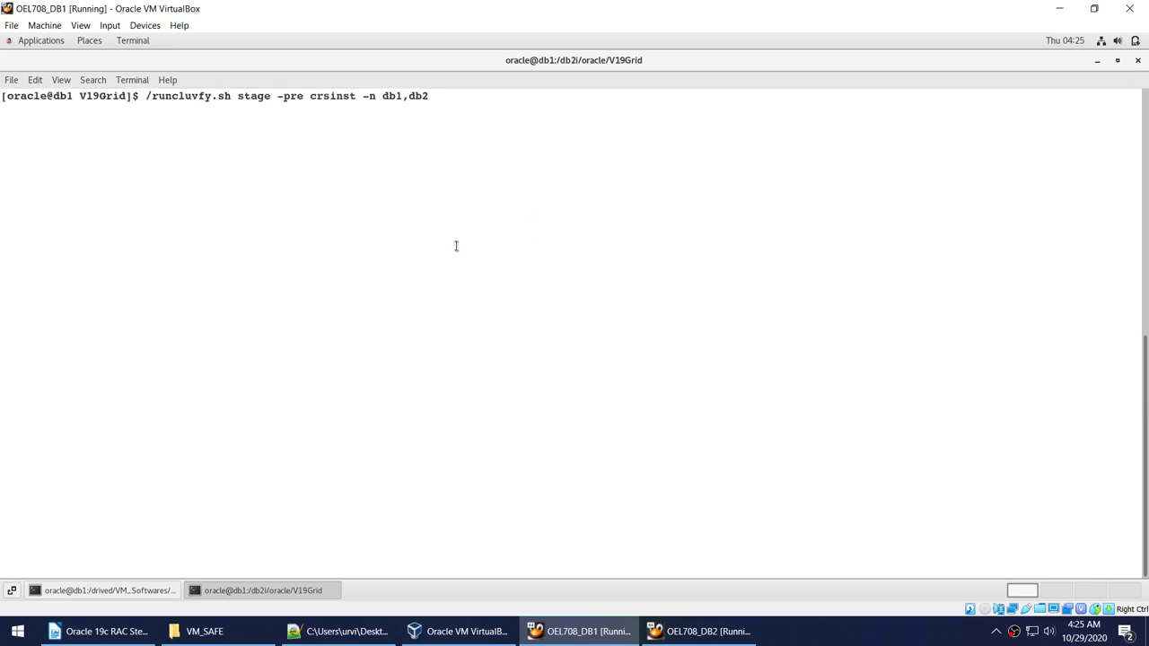
pyautogui.press('Home')
pyautogui.press('Right')
pyautogui.press('Return')
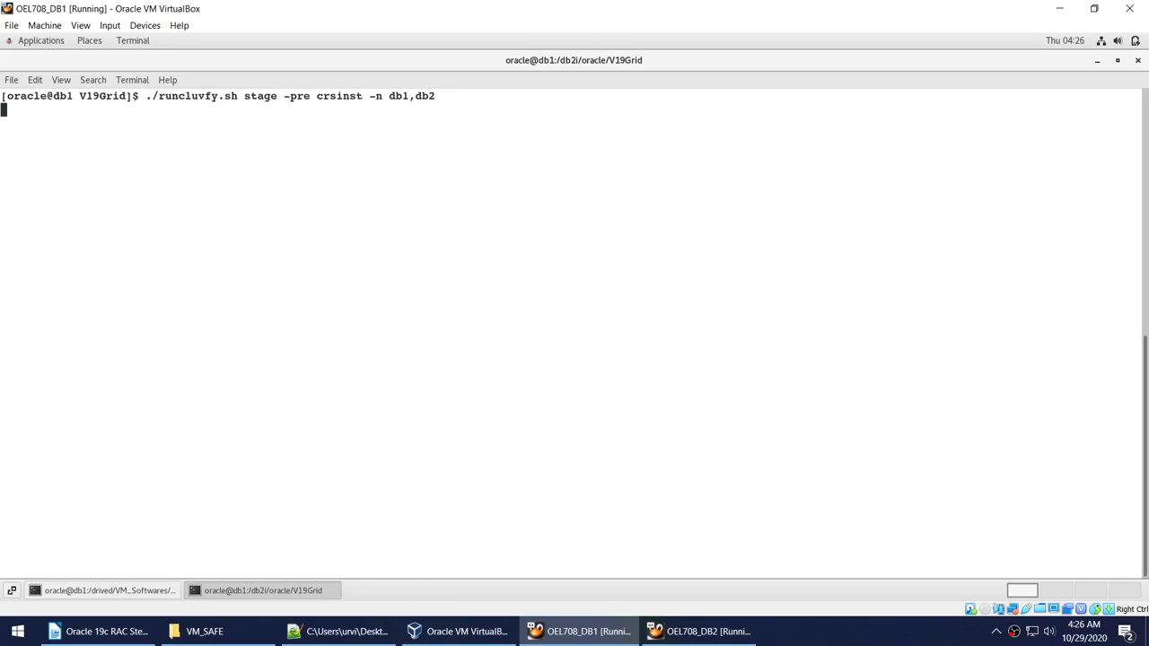
# Mark the Pre-Requisites step in the notes and the check options, then minimize the terminal.
pyautogui.click(99, 631)
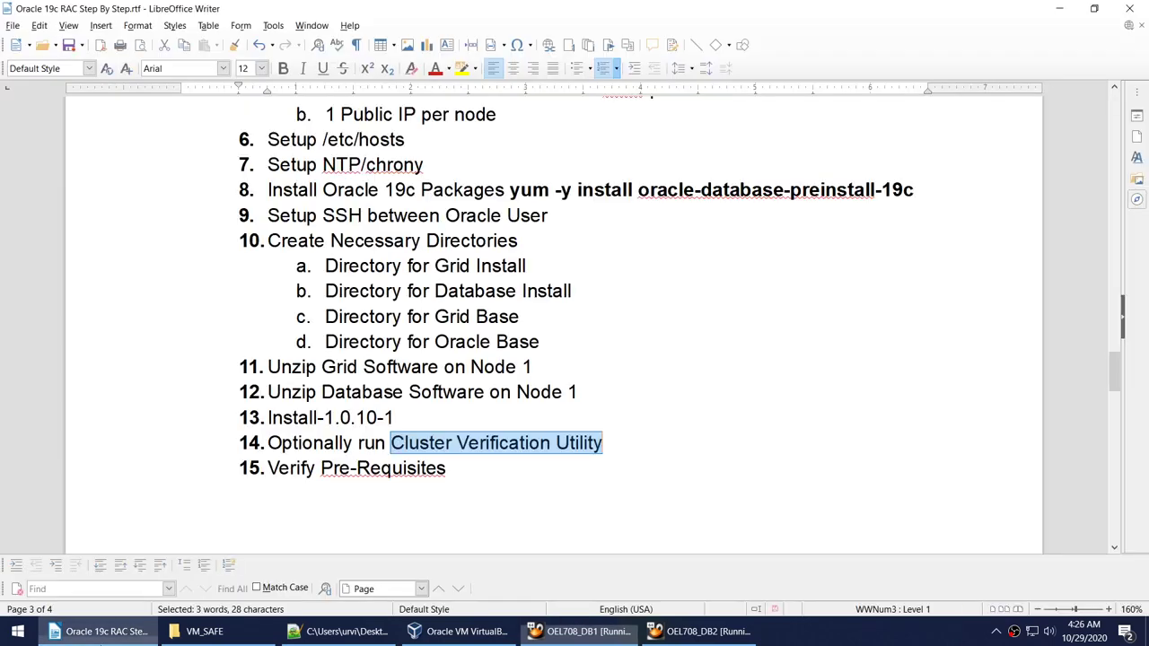
pyautogui.moveTo(321, 468); pyautogui.dragTo(446, 468)
pyautogui.click(557, 631)
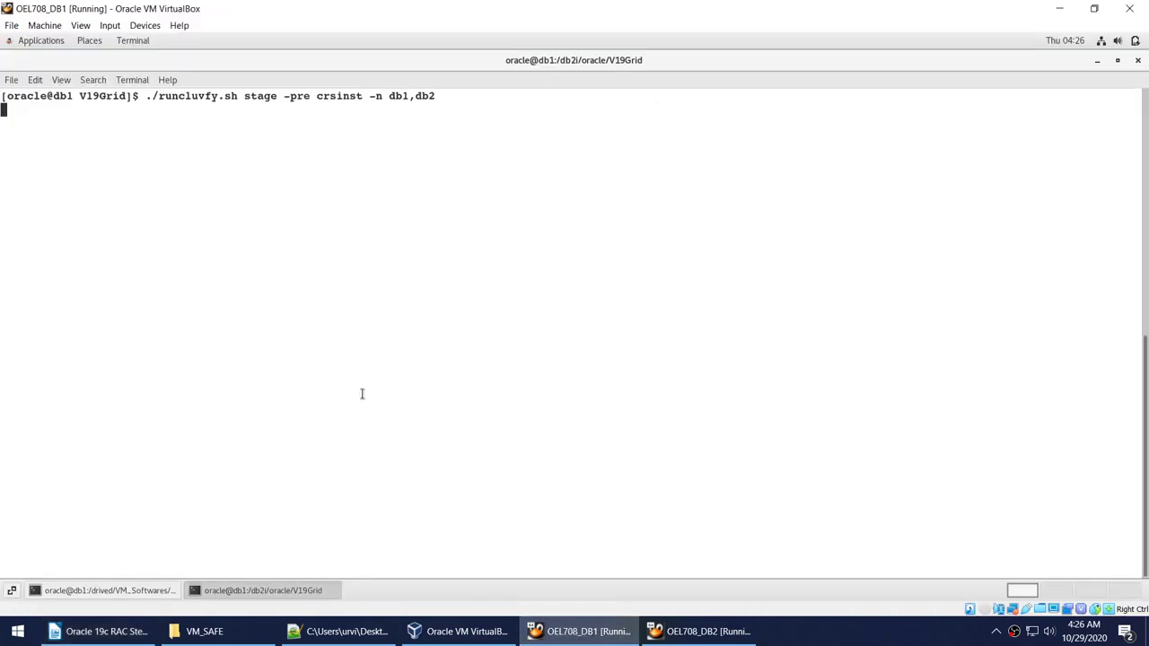
pyautogui.moveTo(275, 101); pyautogui.dragTo(574, 97)
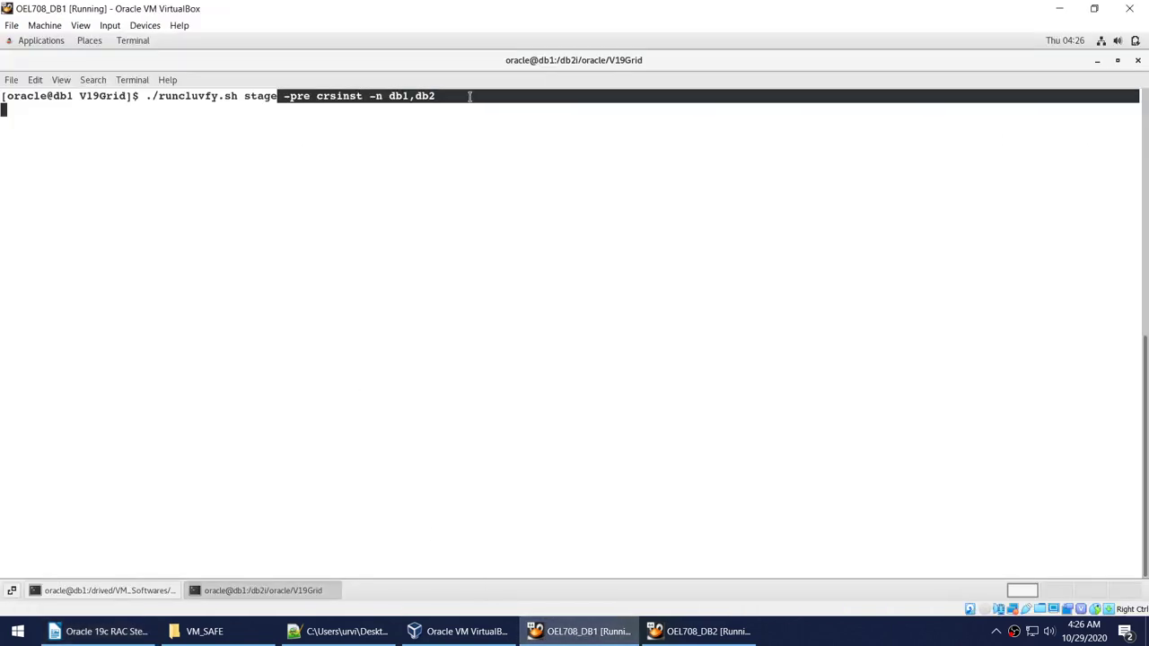
pyautogui.click(1095, 59)
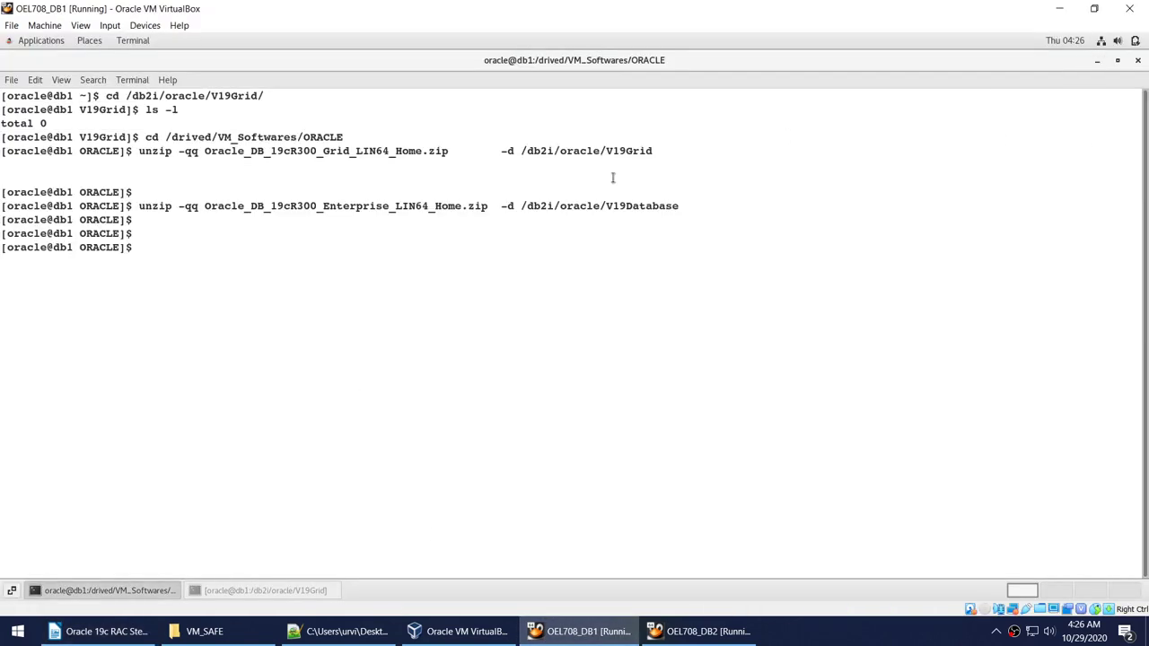
# Replace the old terminal with a new maximized one in /db2i/oracle/V19Grid.
pyautogui.click(1137, 60)
pyautogui.rightClick(539, 203)
pyautogui.click(592, 314)
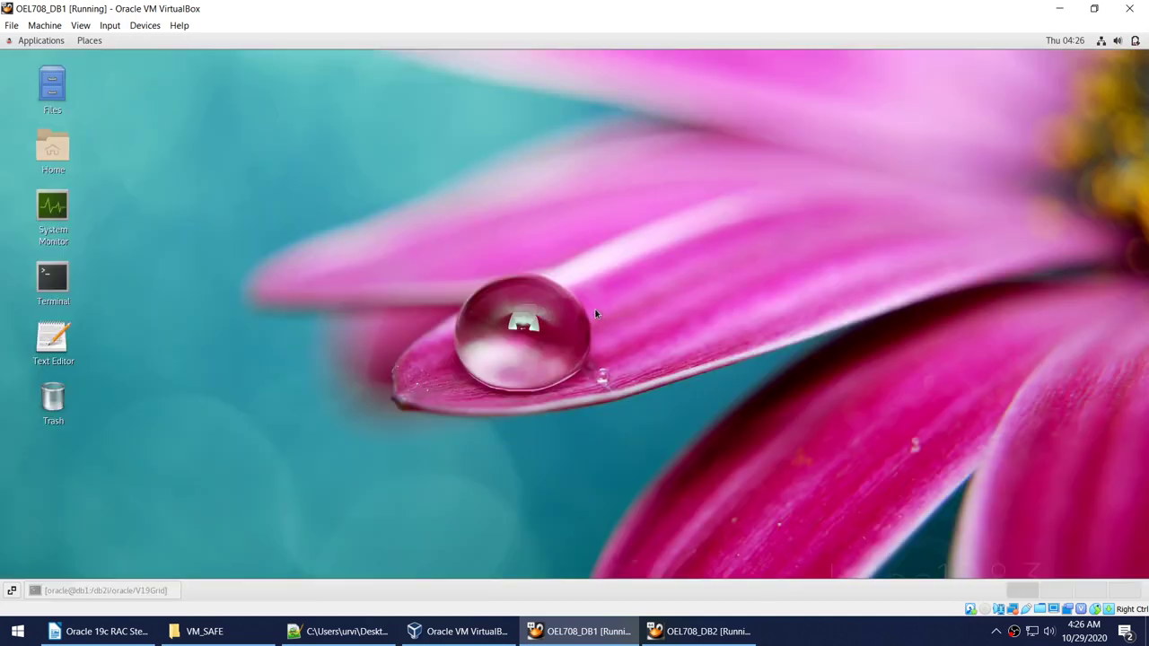
pyautogui.click(543, 112)
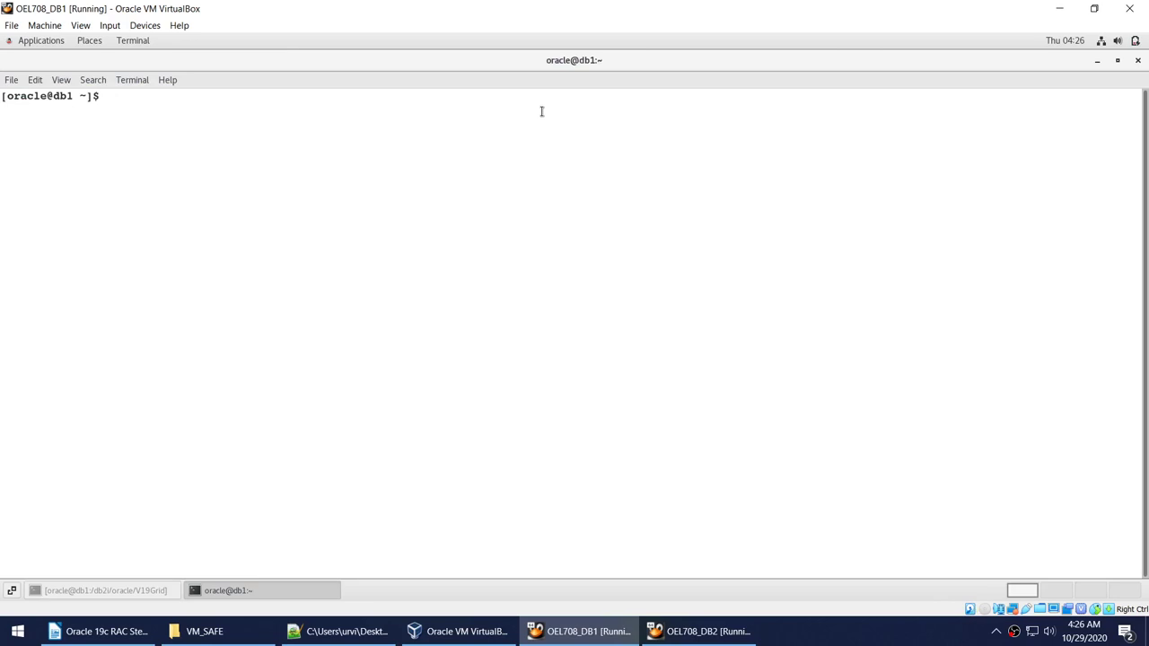
pyautogui.write('cd /db2i/oracle/V1')
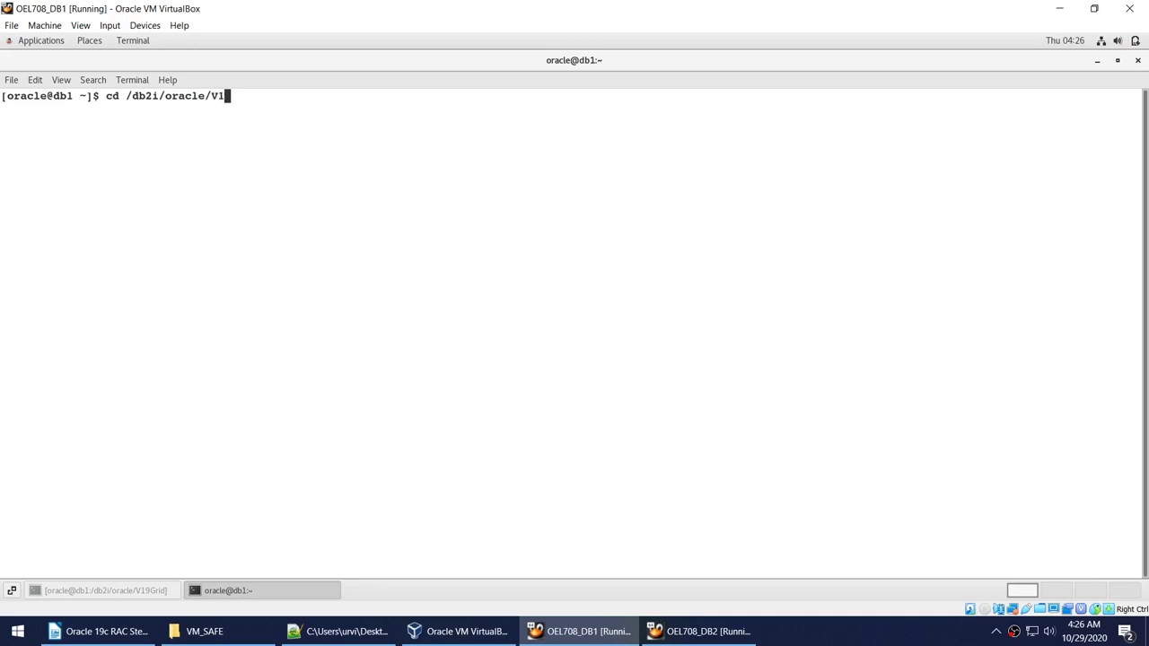
pyautogui.write('9G')
pyautogui.press('Tab')
pyautogui.press('Return')
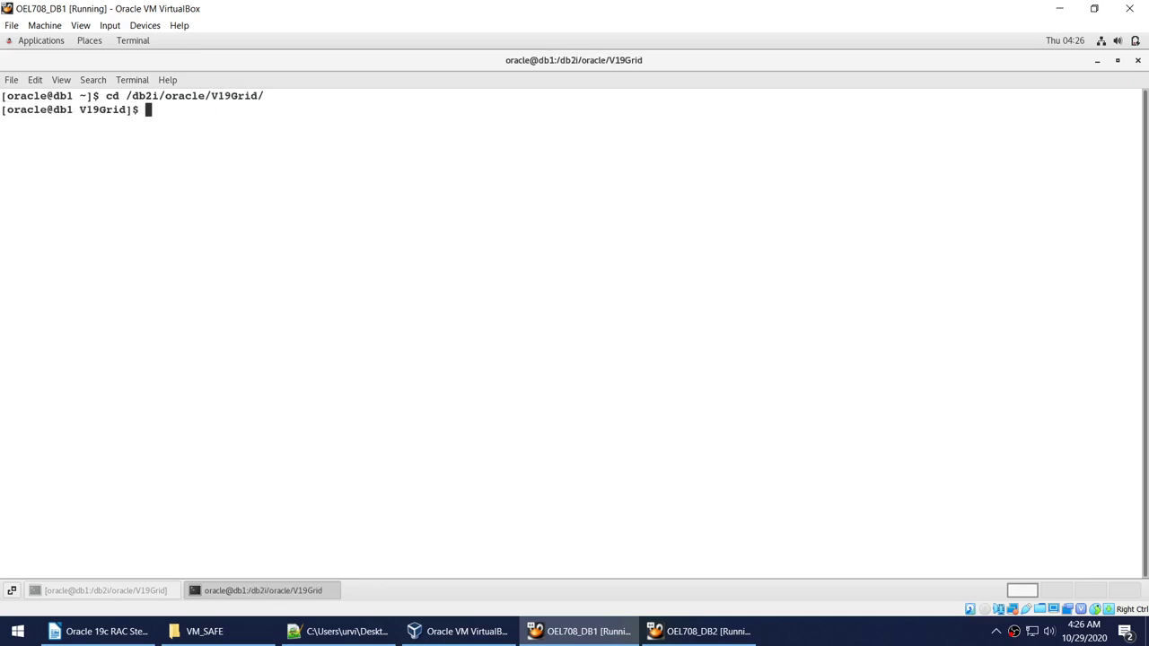
# List the runcluvfy and gridSetup scripts and launch ./gridSetup.sh.
pyautogui.write('ls -l runn*')
pyautogui.press('Return')
pyautogui.press('Up')
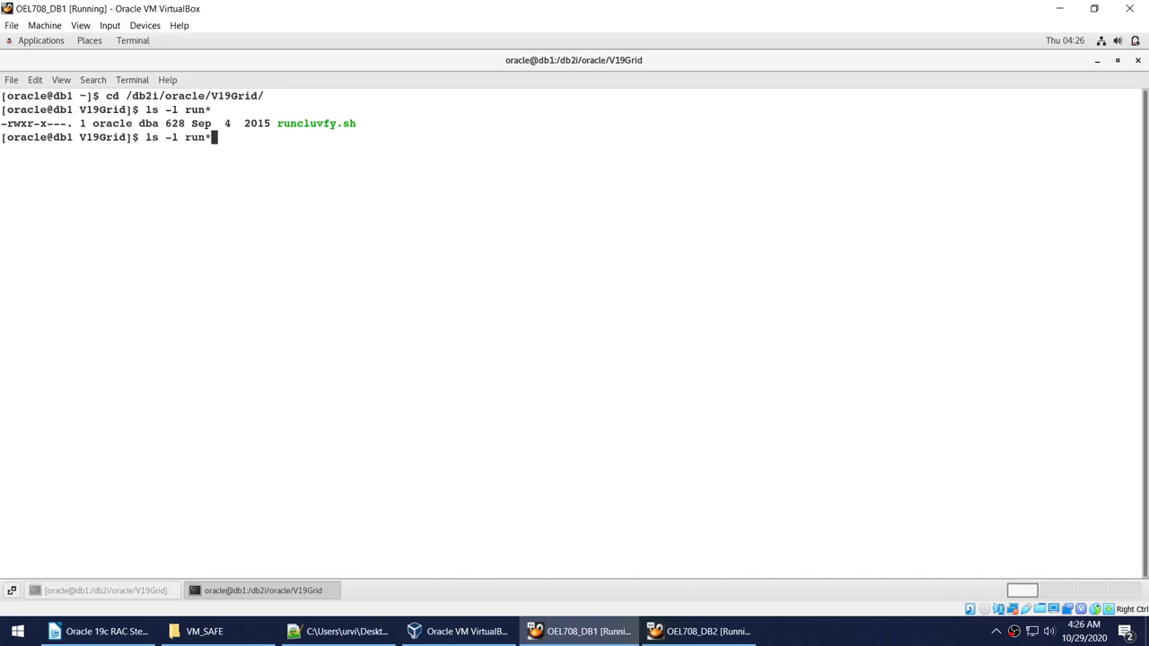
pyautogui.press('BackSpace')
pyautogui.press('BackSpace')
pyautogui.press('BackSpace')
pyautogui.press('BackSpace')
pyautogui.write('grid*')
pyautogui.press('Return')
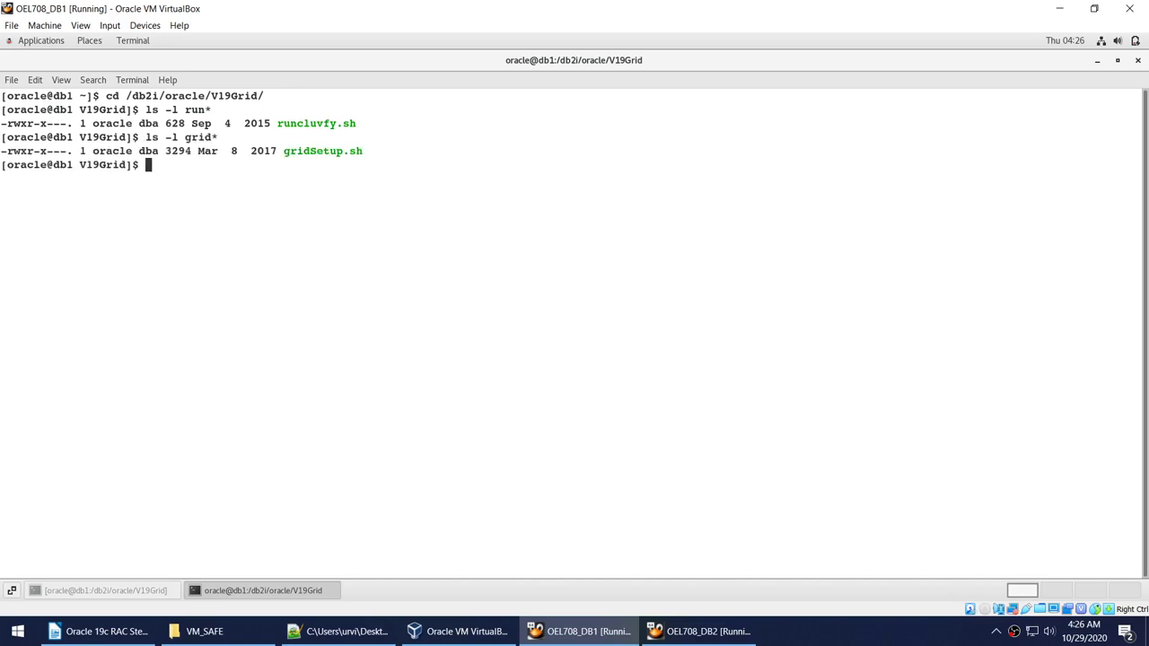
pyautogui.write('./gridSetup.sh')
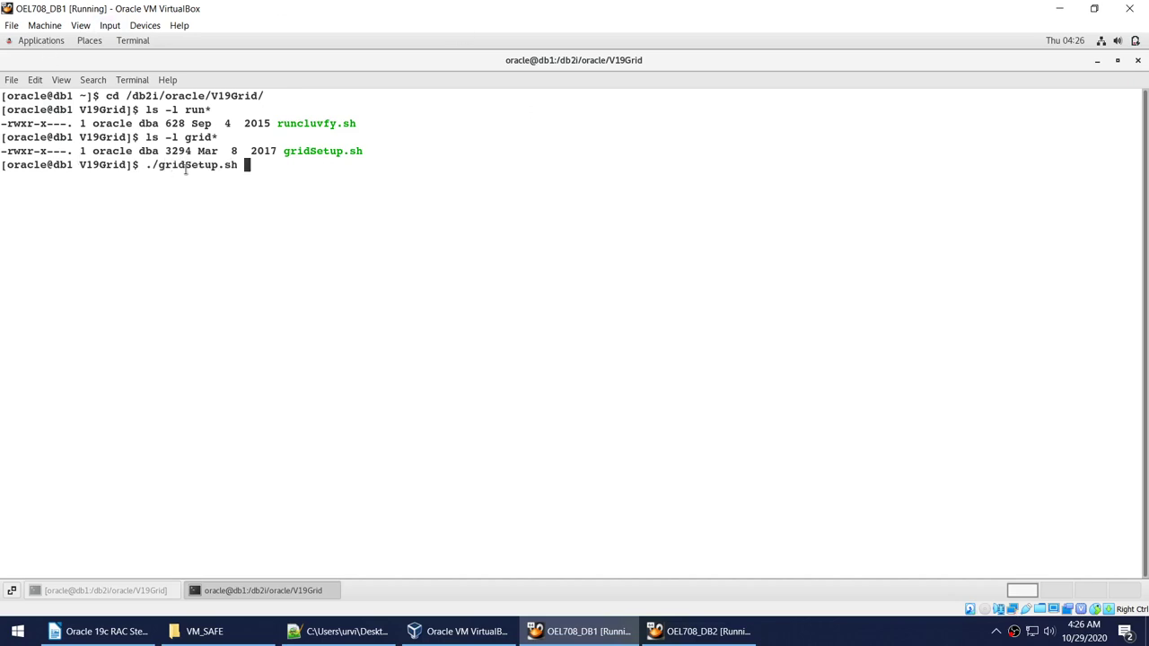
pyautogui.doubleClick(36, 165)
pyautogui.click(372, 213)
pyautogui.press('Return')
pyautogui.click(95, 589)
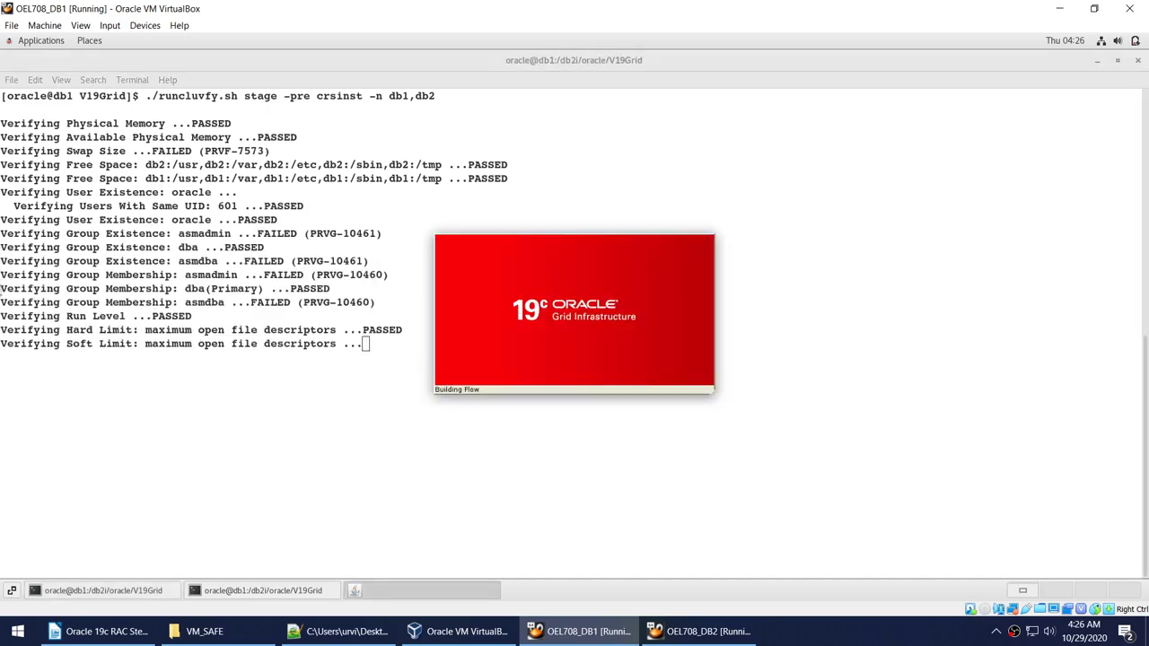
# Highlight the failed dba, asmdba and asmadmin group checks in the cluvfy output.
pyautogui.moveTo(2, 260); pyautogui.dragTo(415, 284)
pyautogui.click(415, 284)
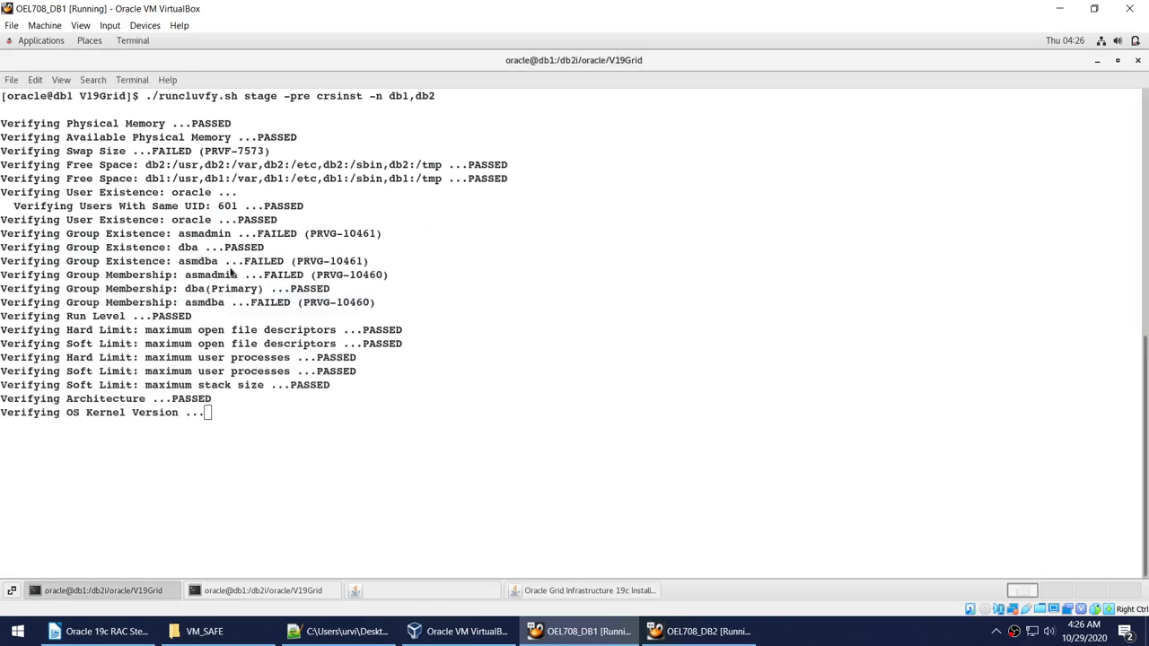
pyautogui.doubleClick(187, 247)
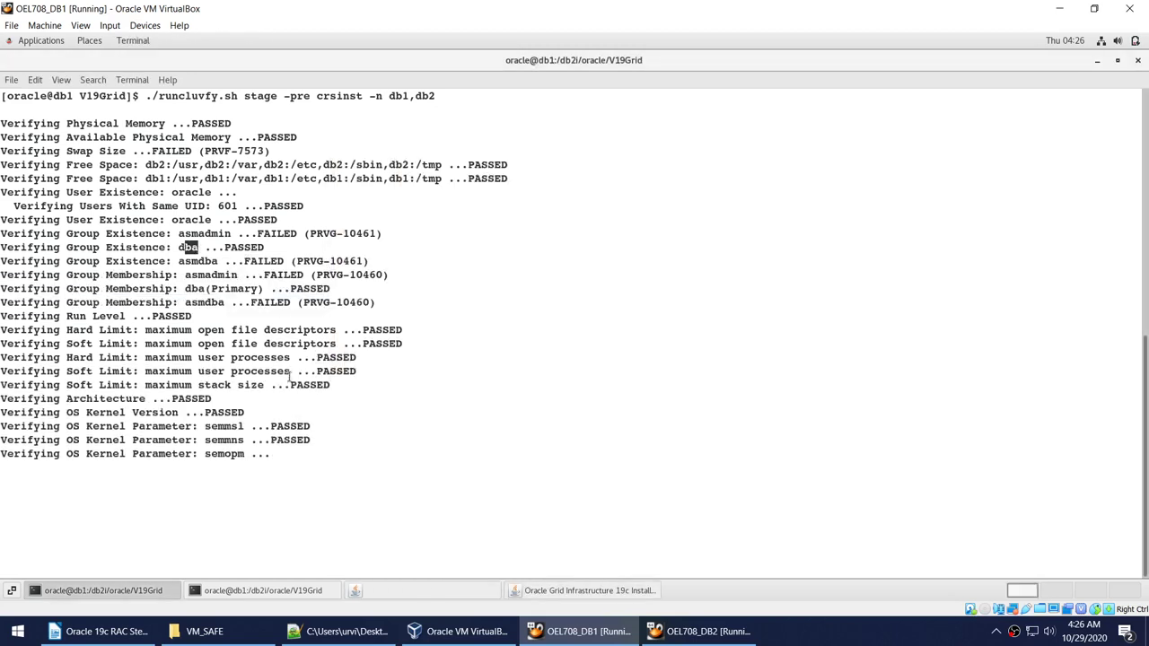
pyautogui.click(235, 277)
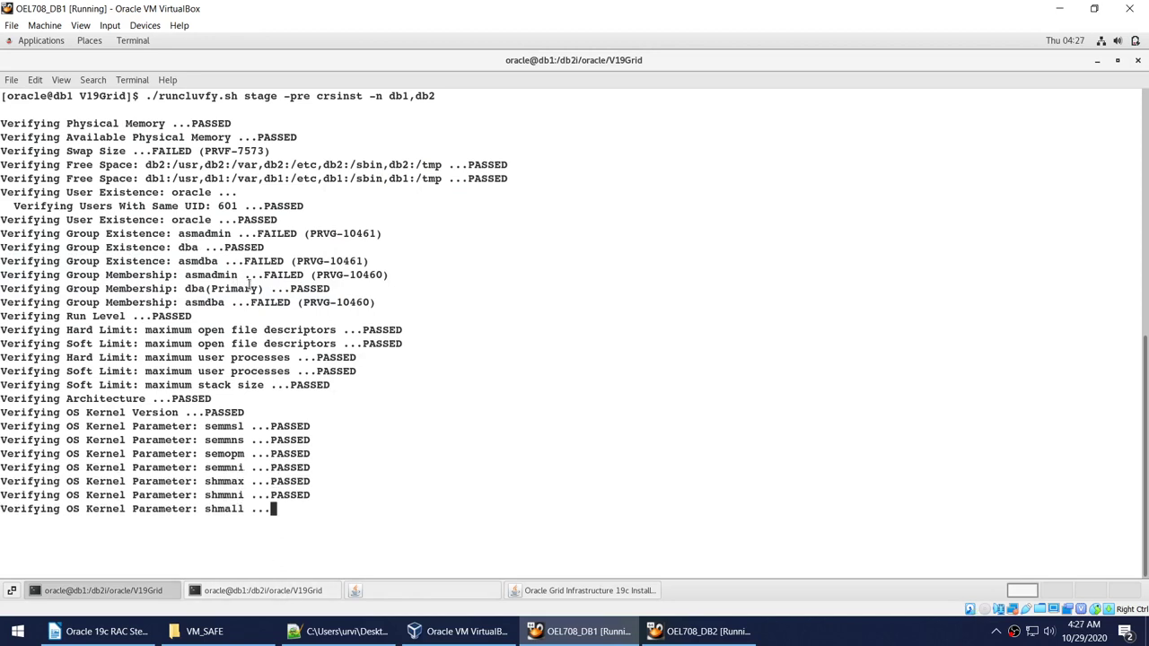
pyautogui.moveTo(67, 258); pyautogui.dragTo(397, 278)
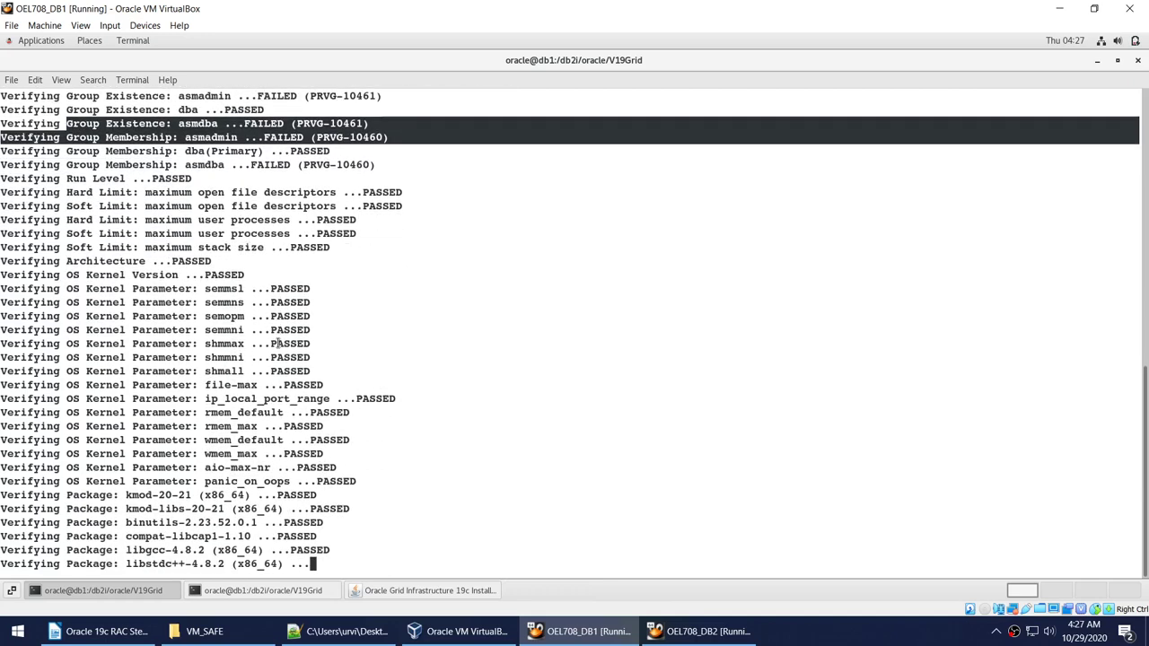
pyautogui.scroll(4, 279, 344)
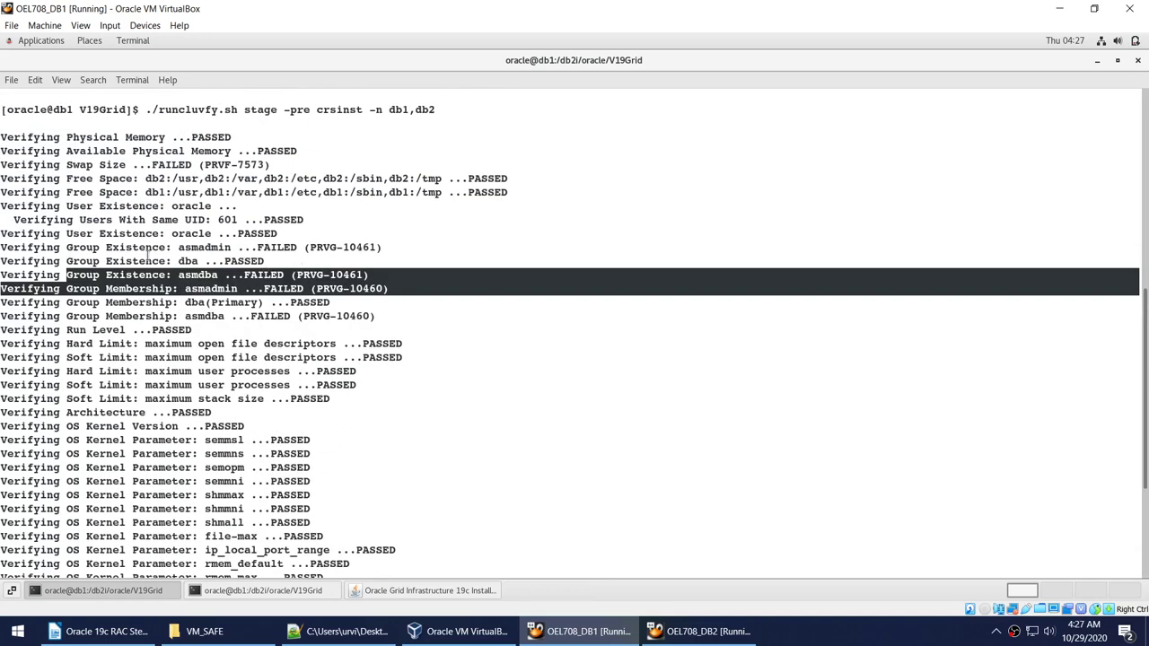
pyautogui.click(54, 253)
pyautogui.moveTo(2, 260); pyautogui.dragTo(417, 288)
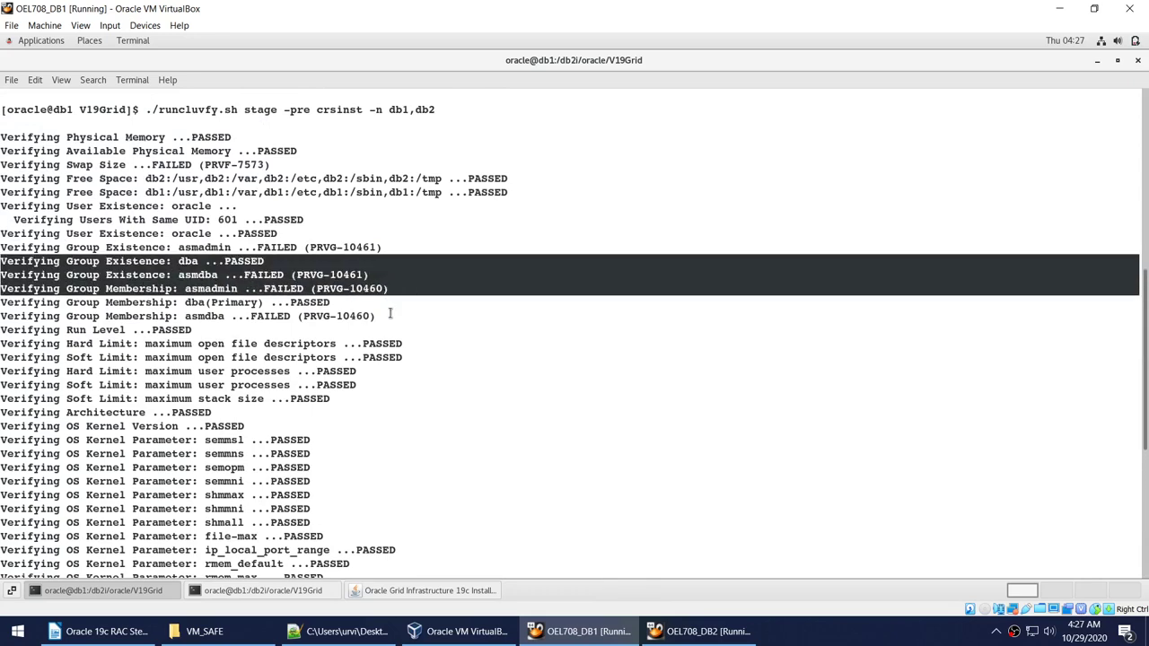
pyautogui.scroll(-10, 390, 314)
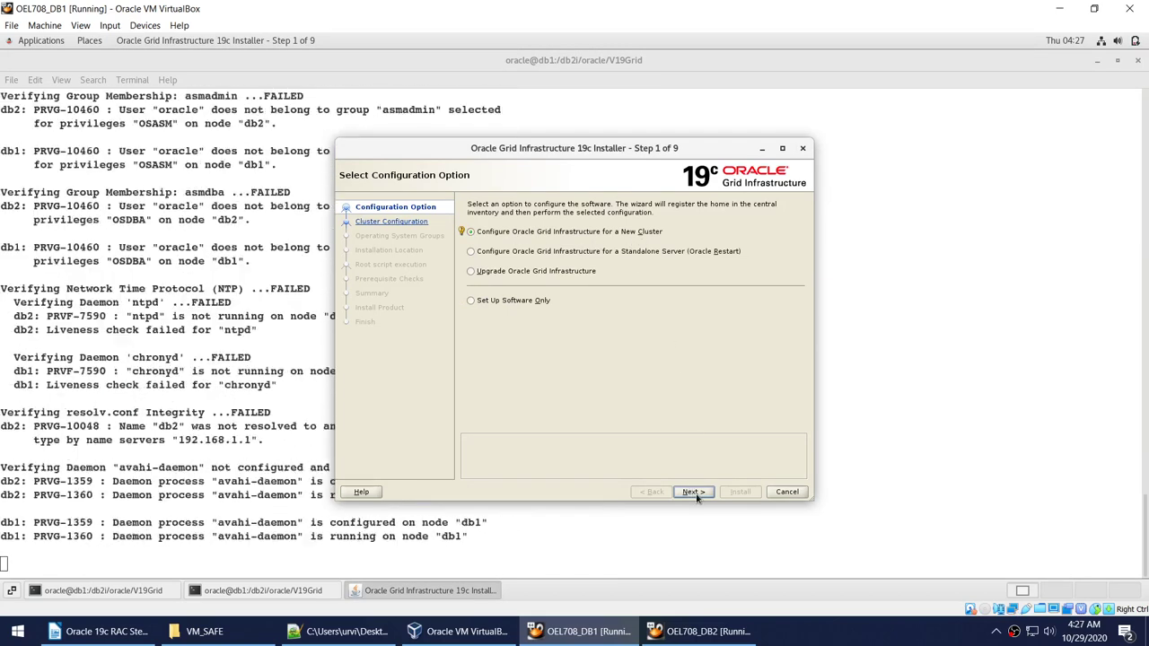
# Highlight the avahi-daemon and NTP failure blocks in the cluvfy output.
pyautogui.click(218, 395)
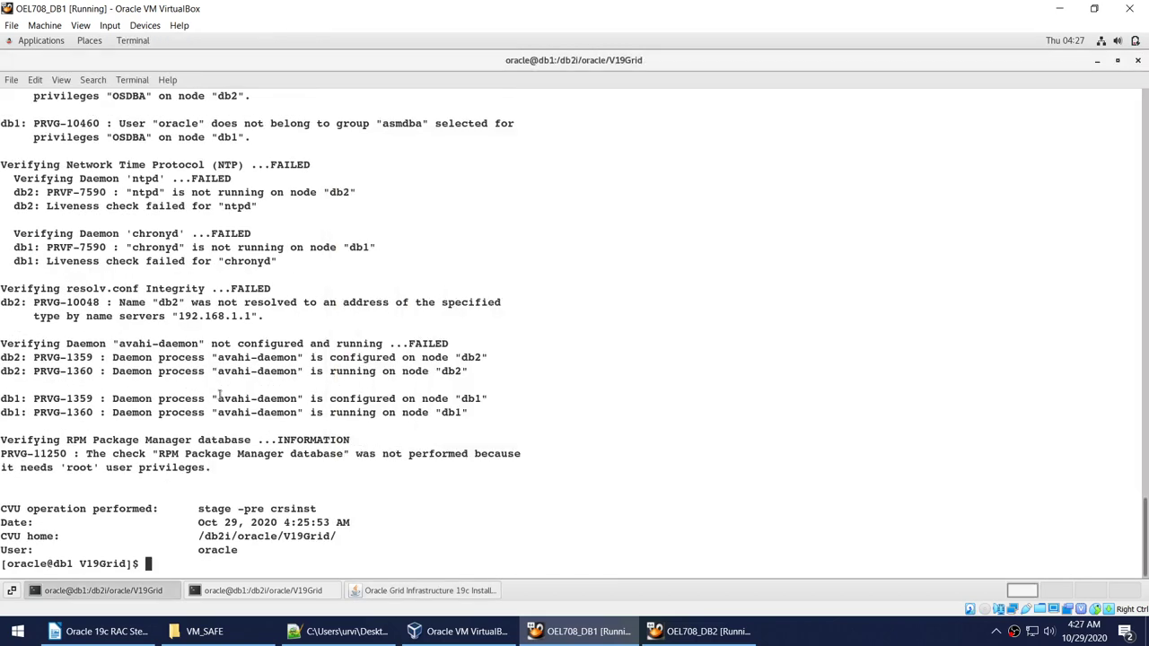
pyautogui.doubleClick(222, 359)
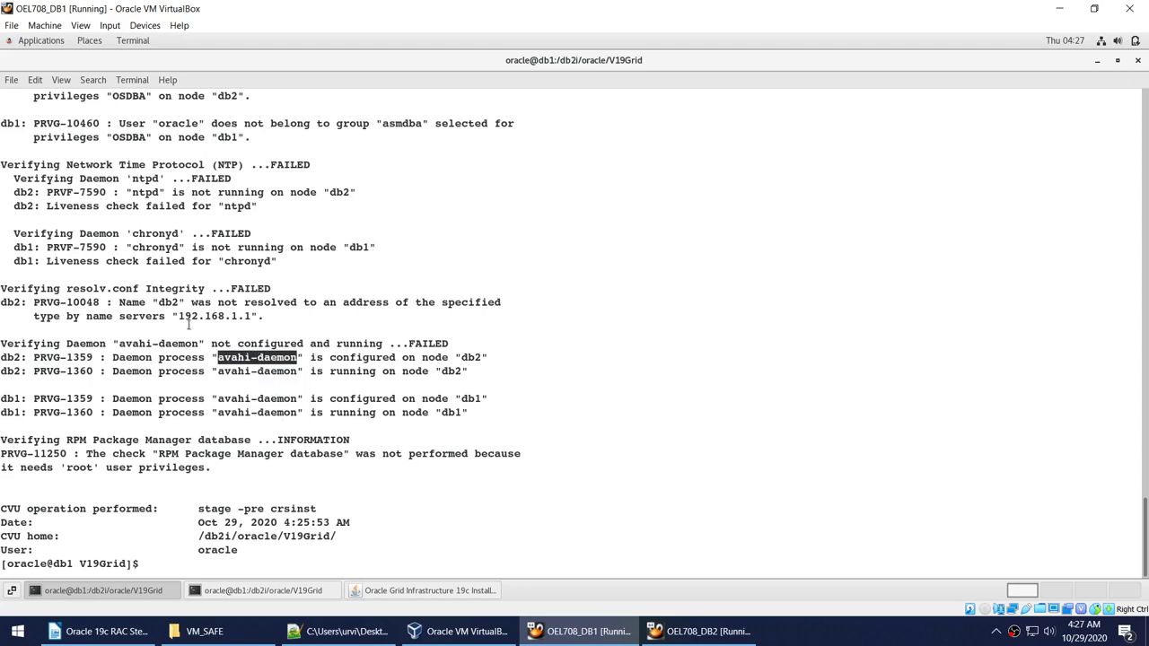
pyautogui.click(284, 263)
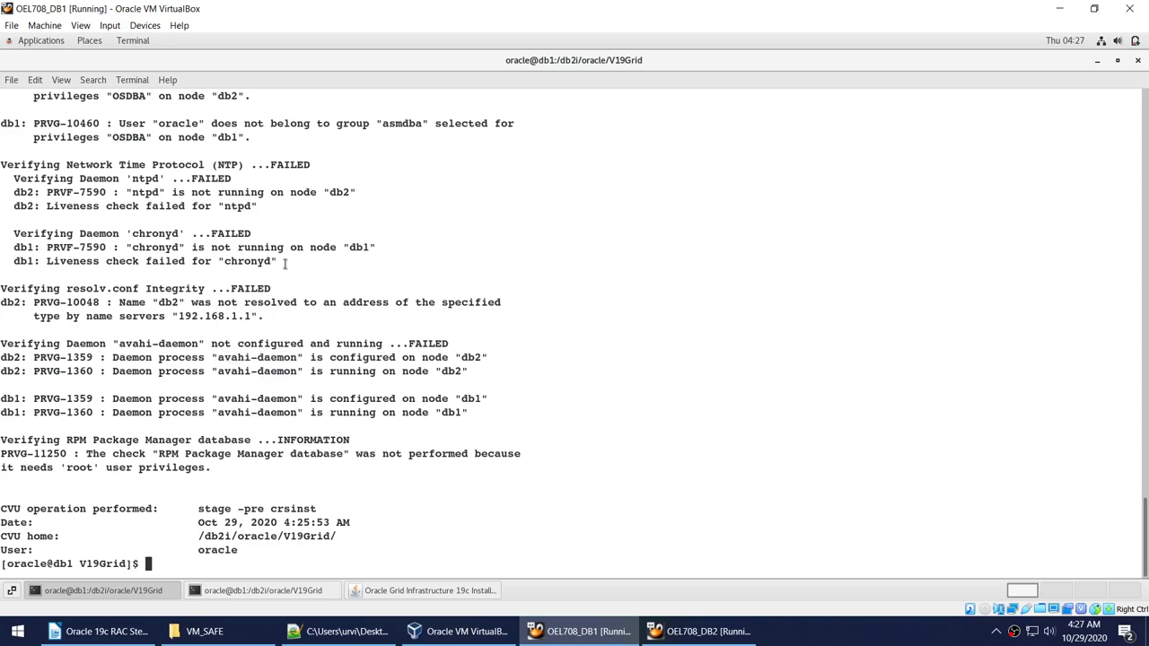
pyautogui.moveTo(285, 263); pyautogui.dragTo(2, 160)
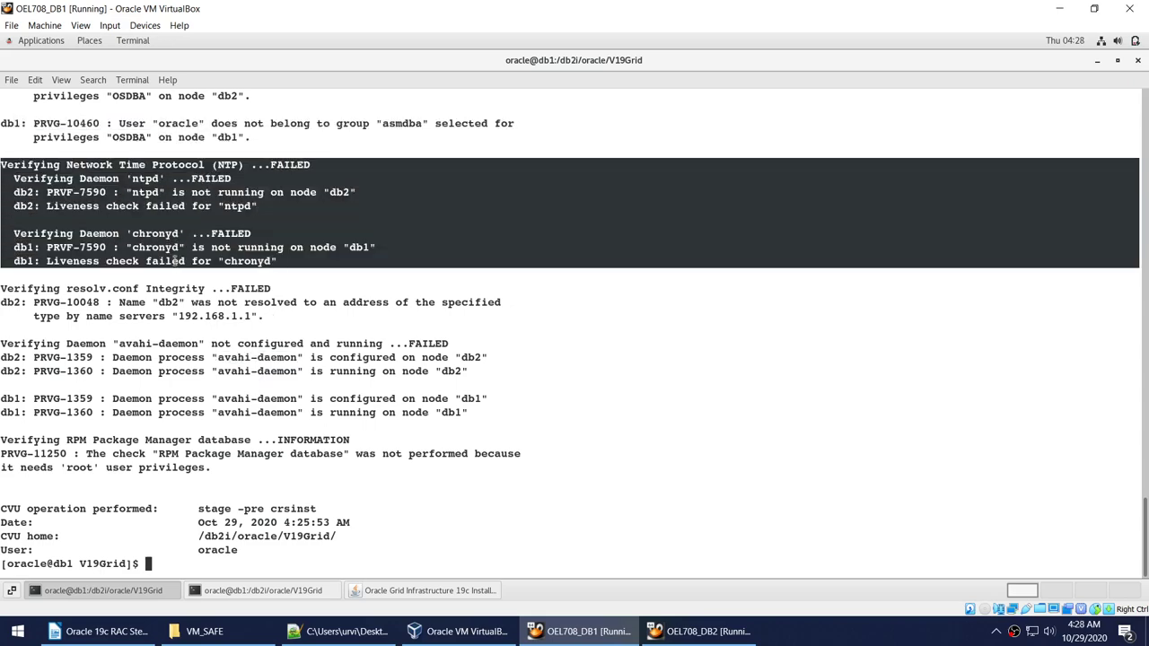
pyautogui.scroll(10, 183, 292)
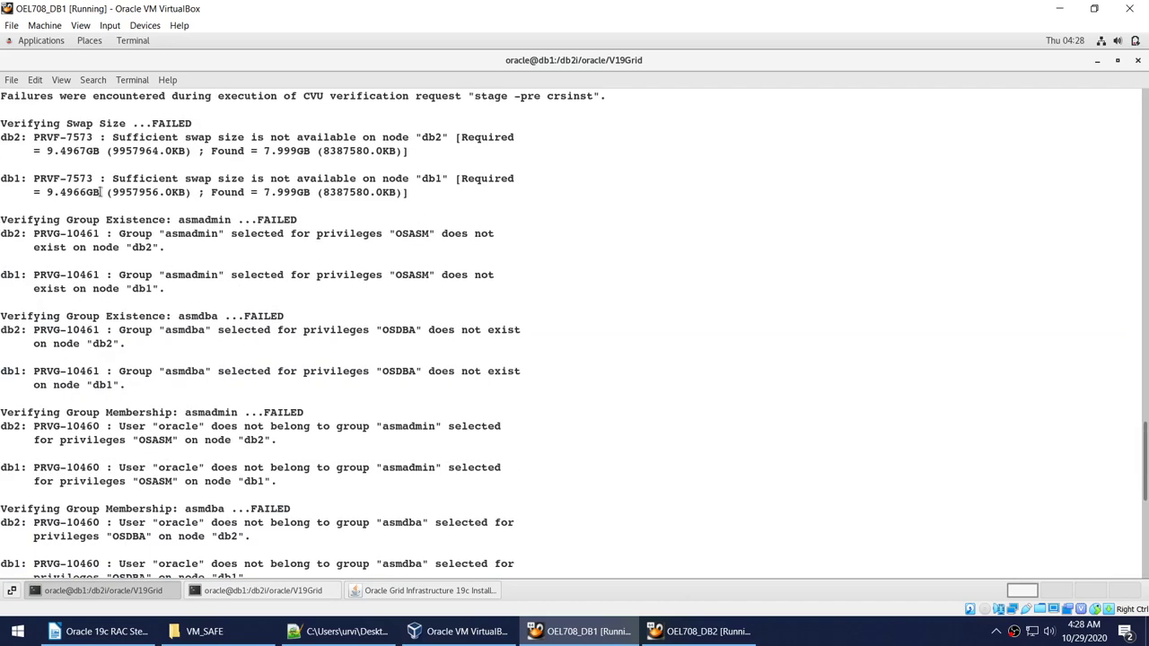
pyautogui.moveTo(83, 218); pyautogui.dragTo(419, 472)
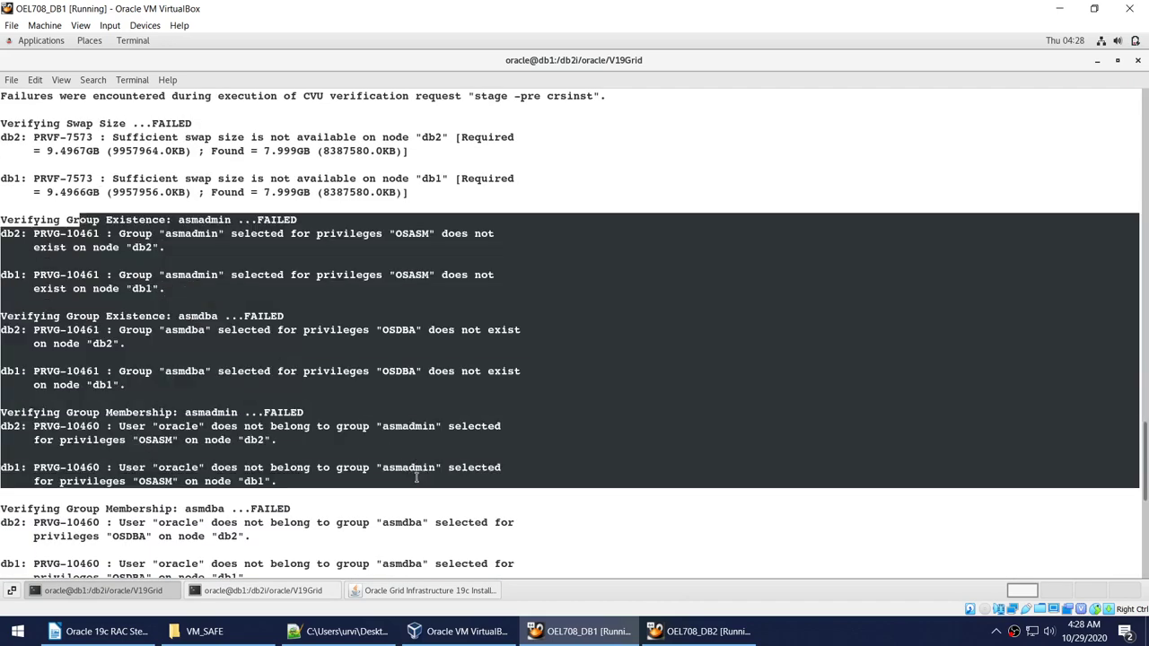
pyautogui.click(347, 392)
# Review the group and swap failures (7.999GB swap vs 9.497GB required), then return to the installer.
pyautogui.scroll(1, 344, 390)
pyautogui.scroll(1, 345, 389)
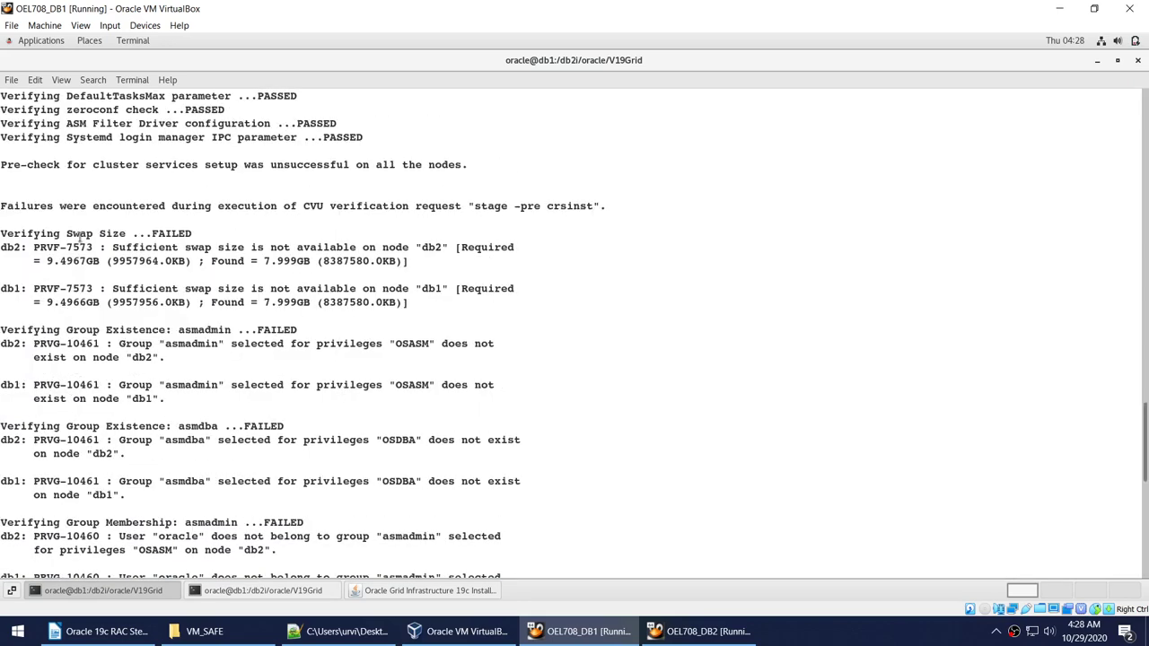
pyautogui.moveTo(65, 233); pyautogui.dragTo(338, 329)
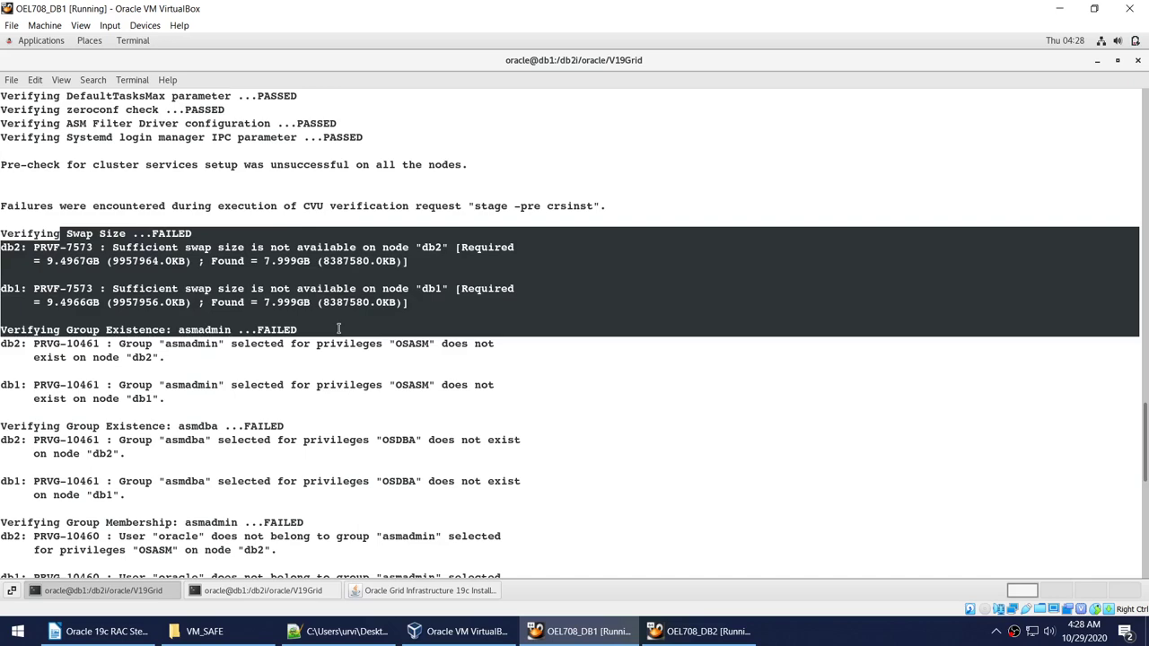
pyautogui.scroll(-1, 338, 328)
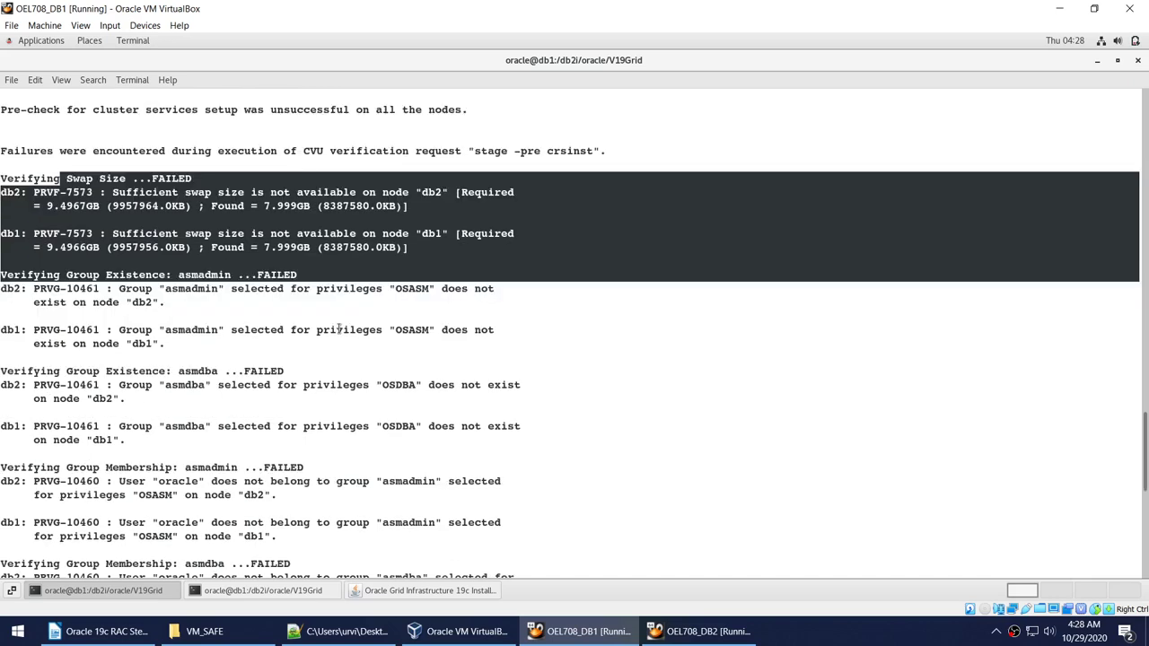
pyautogui.scroll(-9, 340, 330)
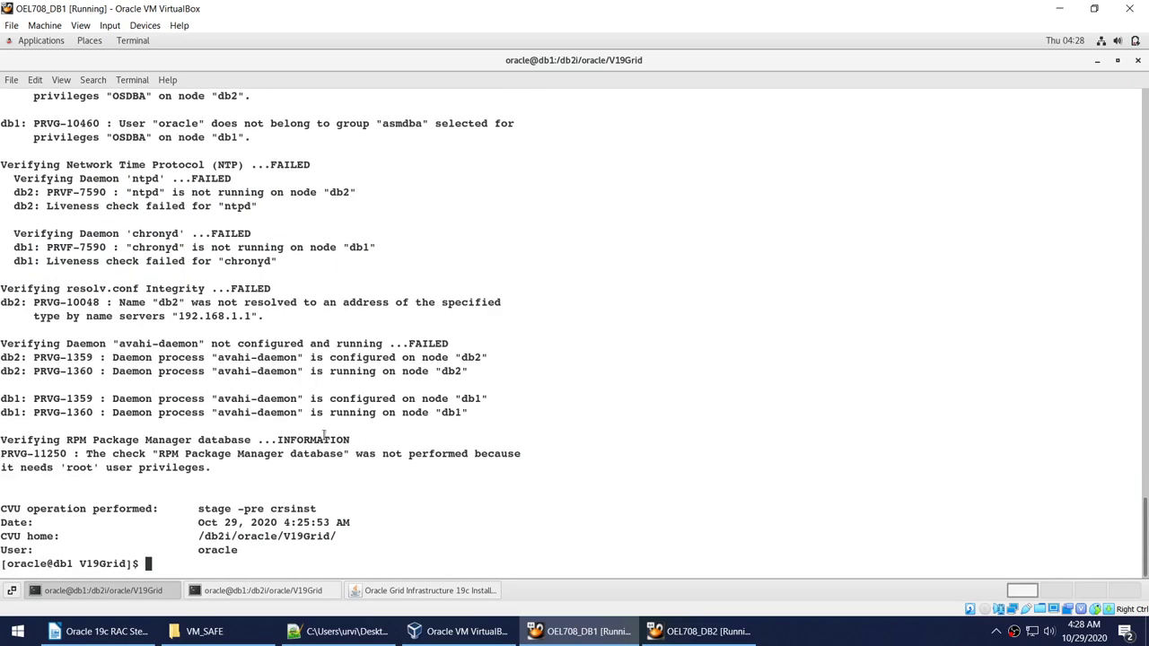
pyautogui.click(429, 591)
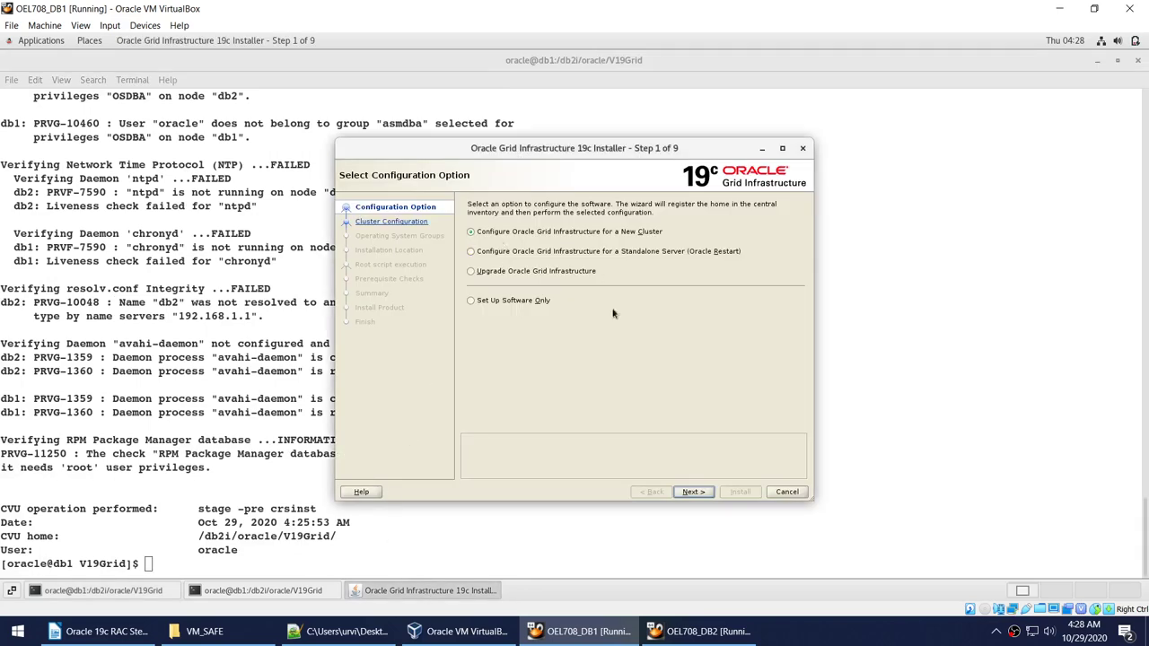
# Choose Configure Grid for a New Cluster with a standalone cluster, reaching Grid Plug and Play.
pyautogui.click(694, 492)
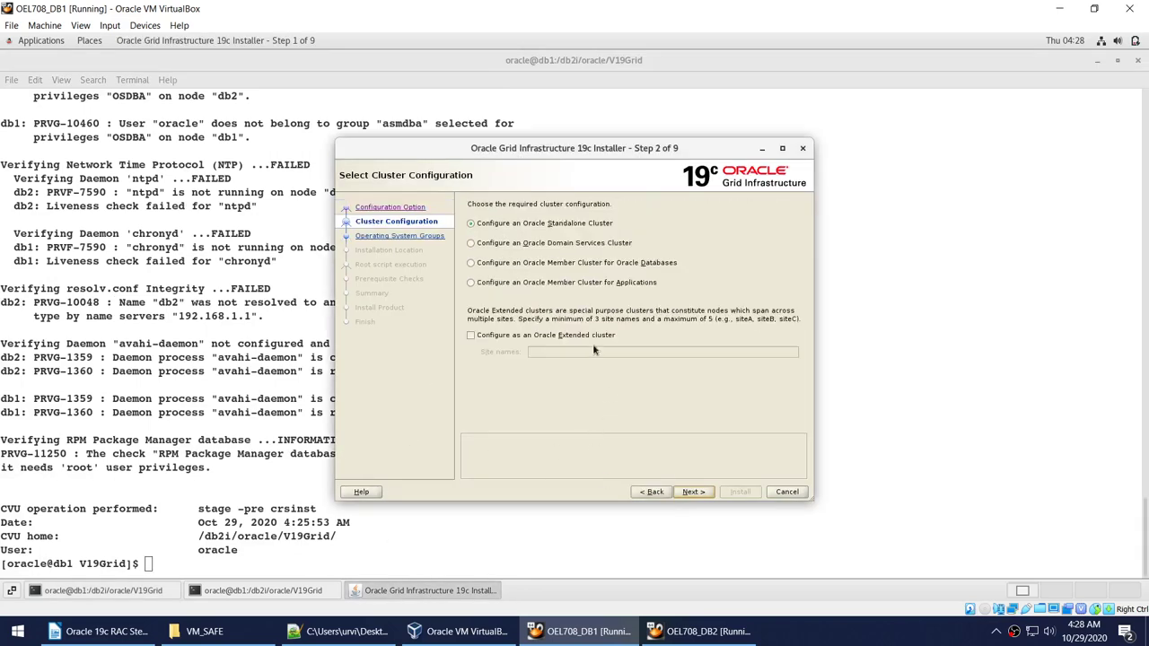
pyautogui.click(649, 492)
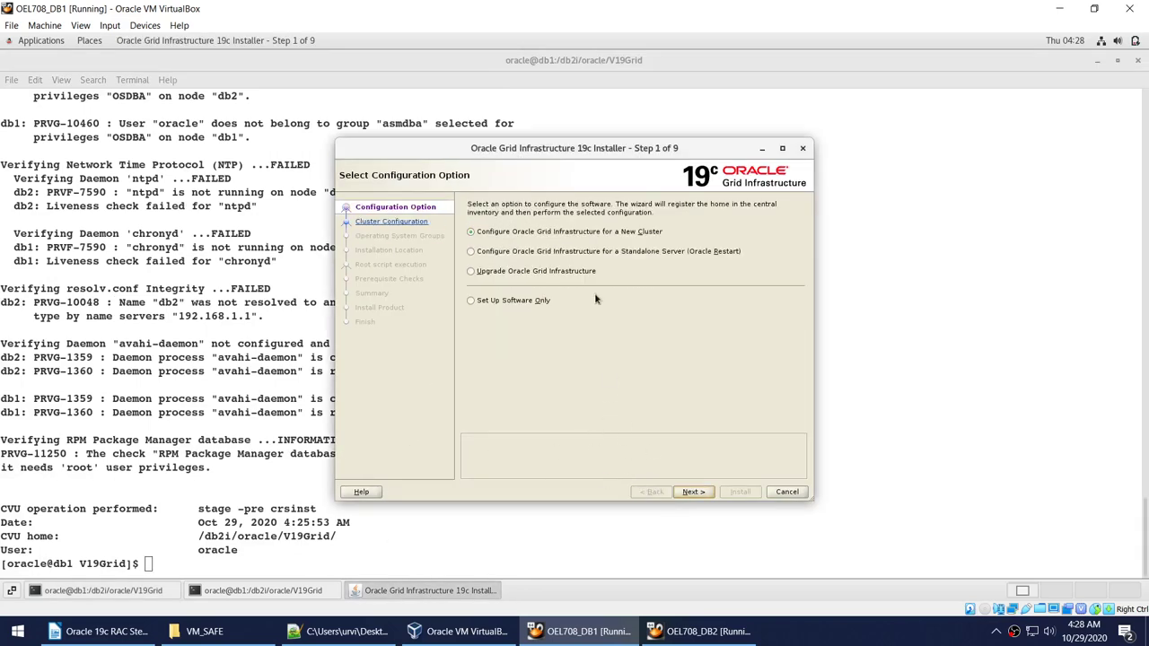
pyautogui.click(572, 235)
pyautogui.click(701, 492)
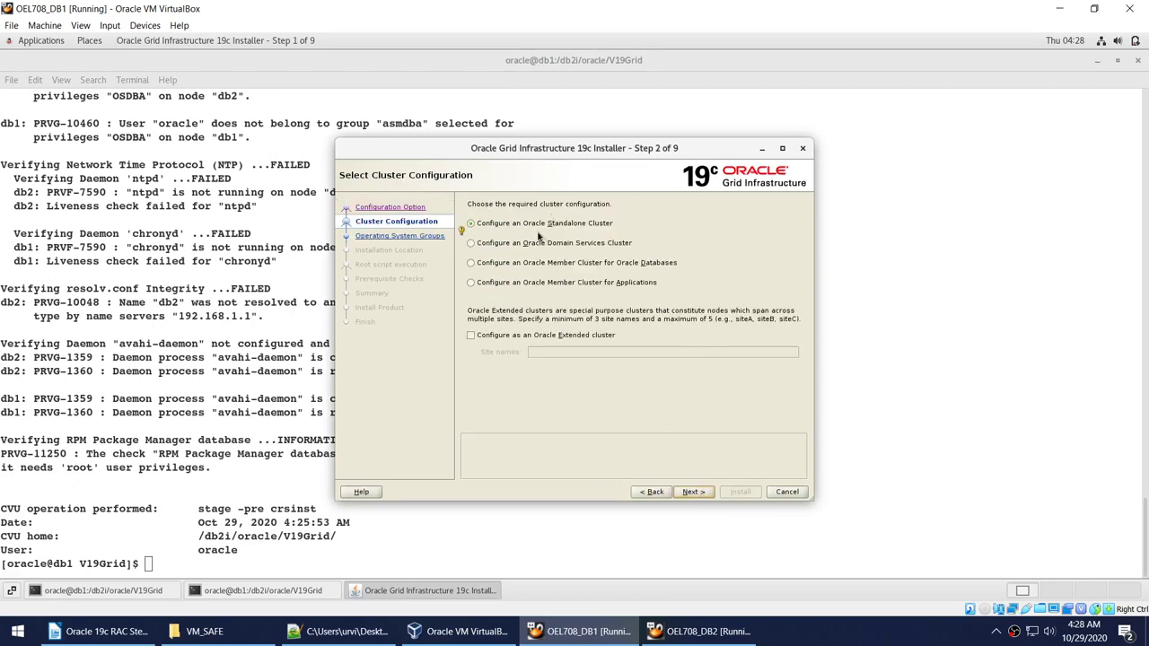
pyautogui.click(693, 491)
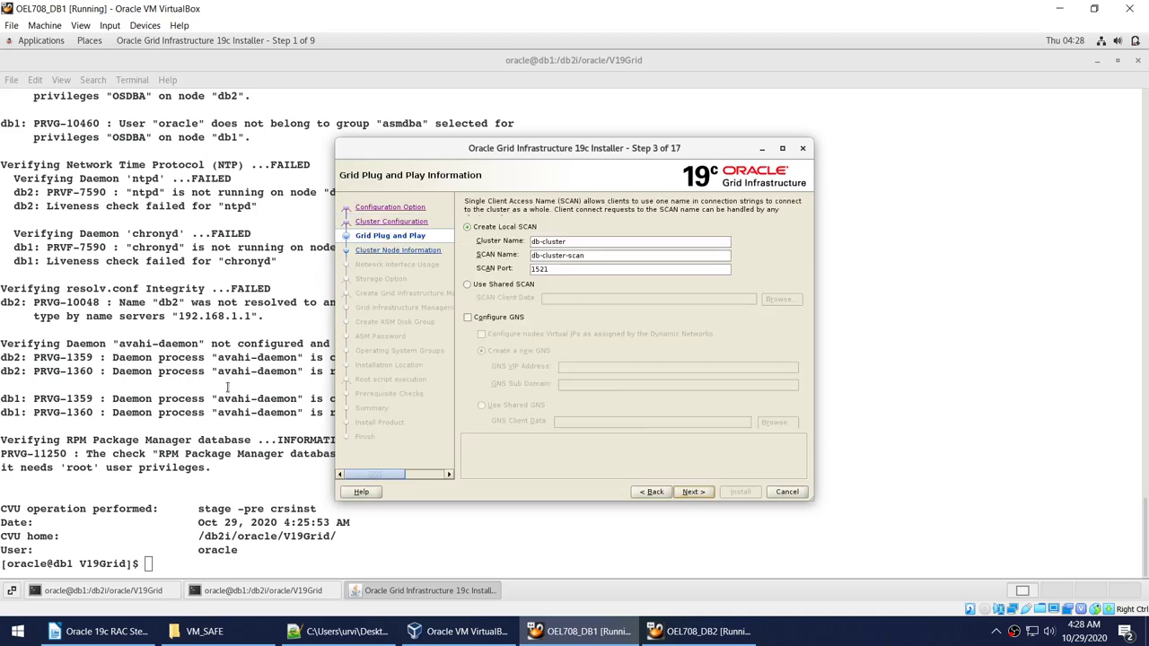
# Copy db12-scan.db.com from /etc/hosts and paste it as the SCAN name.
pyautogui.hotkey('alt', 'Tab')
pyautogui.write('cat /')
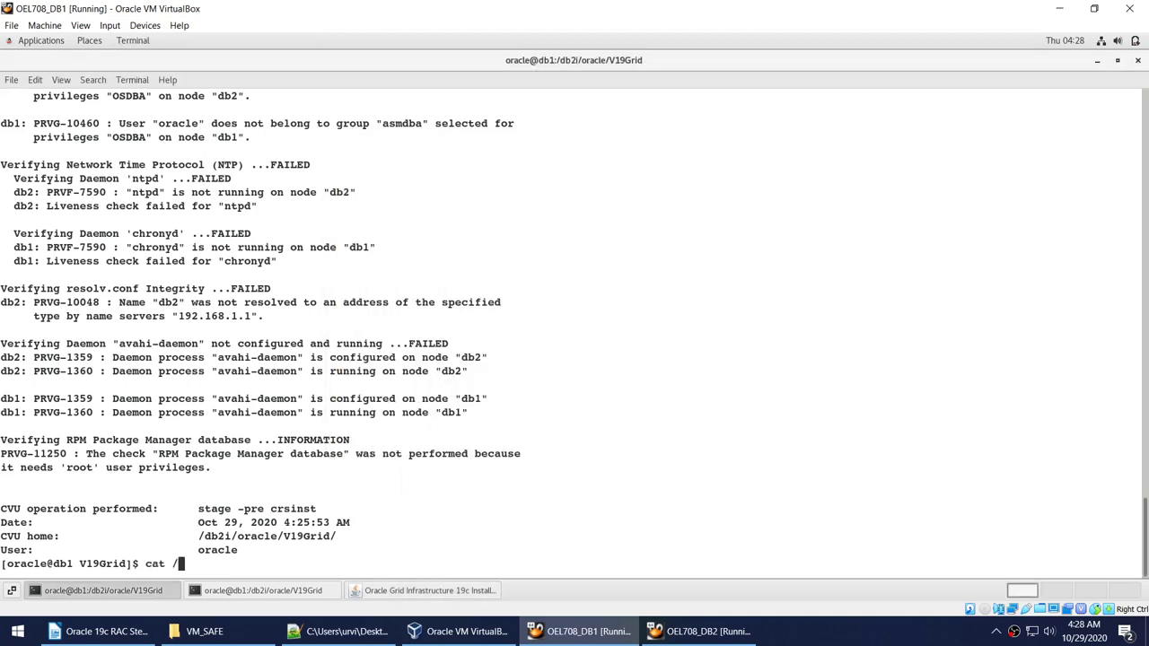
pyautogui.write('etc/hosts')
pyautogui.press('Return')
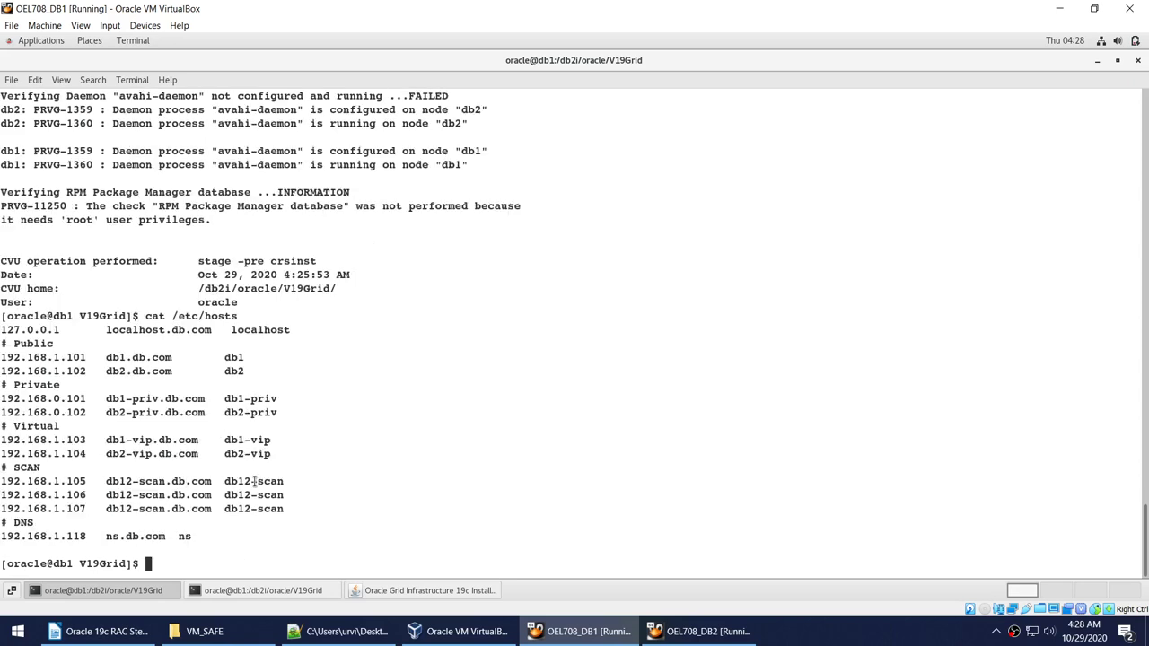
pyautogui.doubleClick(254, 482)
pyautogui.rightClick(256, 482)
pyautogui.doubleClick(178, 482)
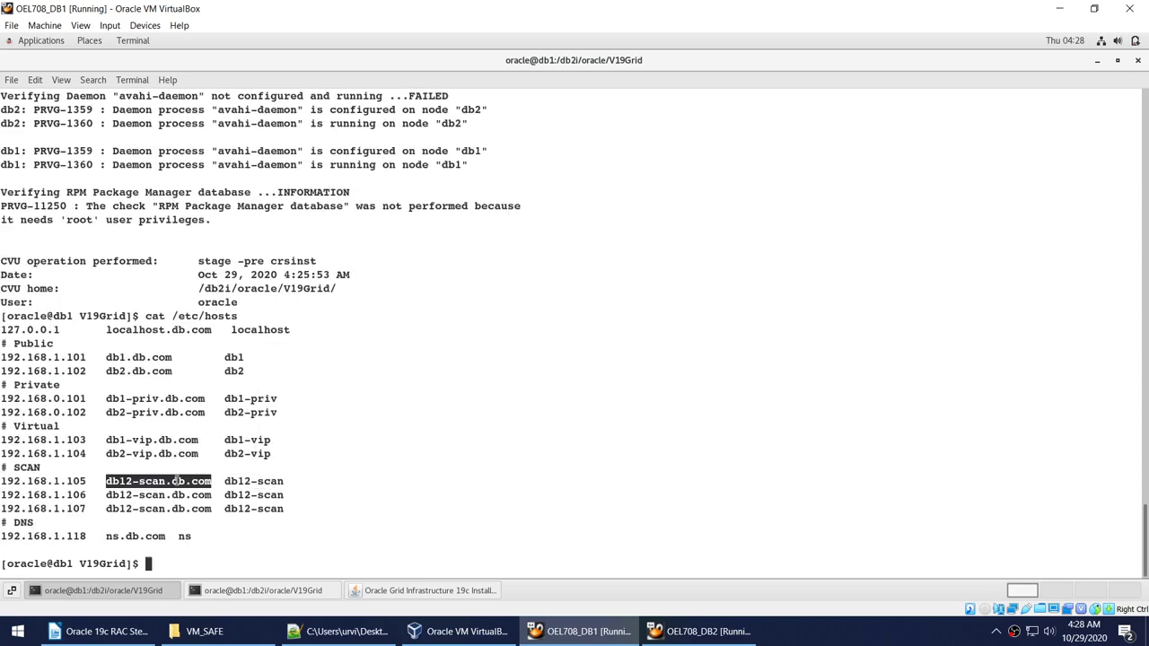
pyautogui.rightClick(179, 482)
pyautogui.click(283, 353)
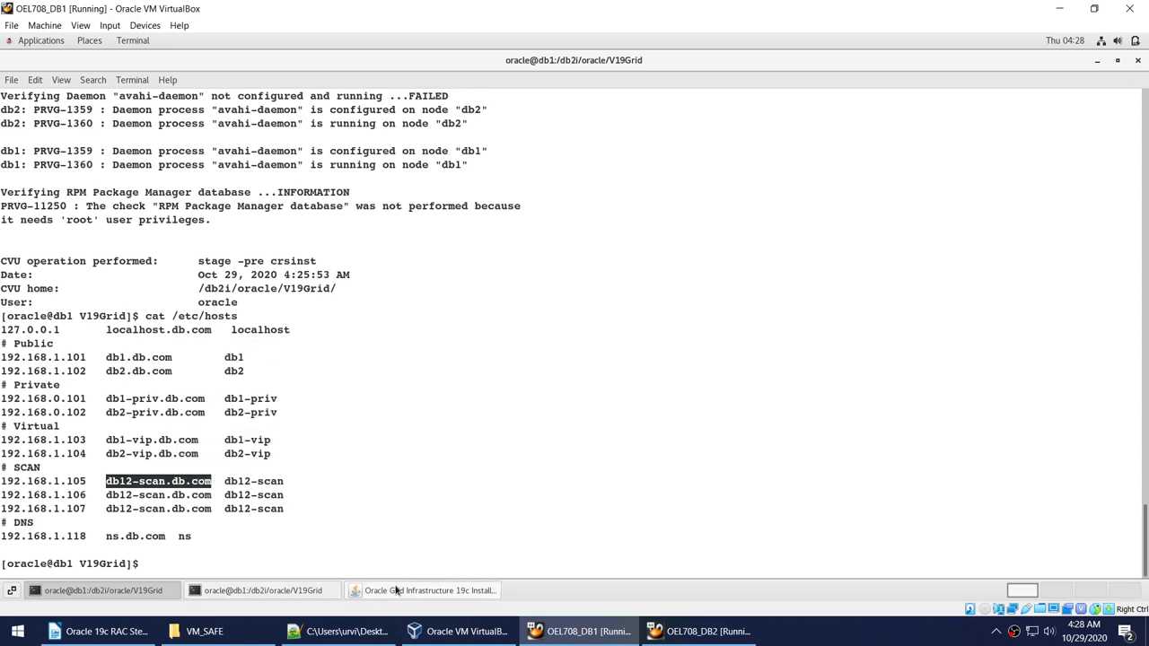
pyautogui.click(422, 591)
pyautogui.moveTo(592, 256); pyautogui.dragTo(451, 255)
pyautogui.hotkey('ctrl', 'v')
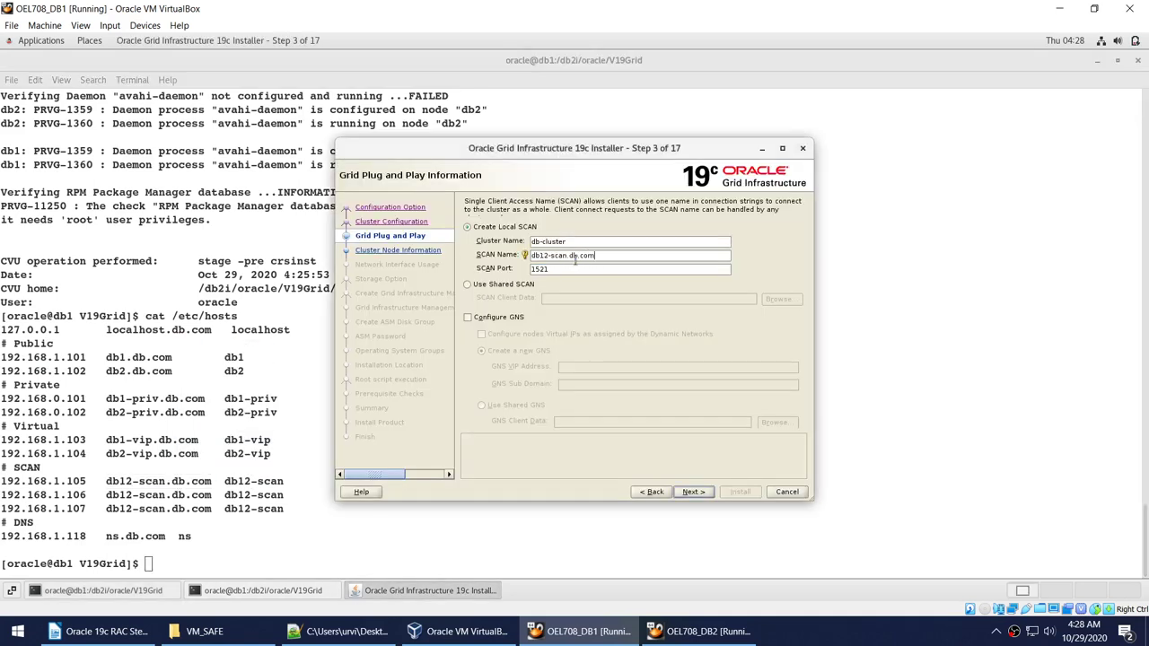
# Replace the cluster name db-cluster with 'rac-cl' and proceed through SCAN validation.
pyautogui.click(551, 271)
pyautogui.moveTo(568, 241); pyautogui.dragTo(525, 242)
pyautogui.write('rac-cl')
pyautogui.click(692, 492)
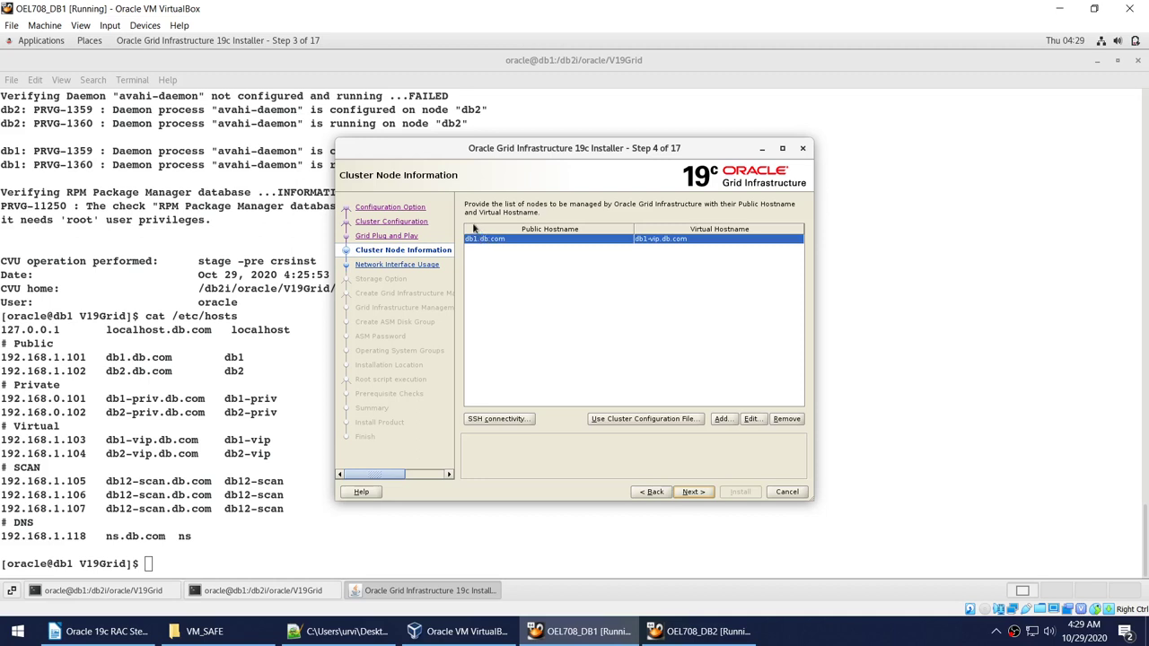
# Add a new cluster node with public hostname db2.db.com copied from the hosts listing.
pyautogui.click(723, 419)
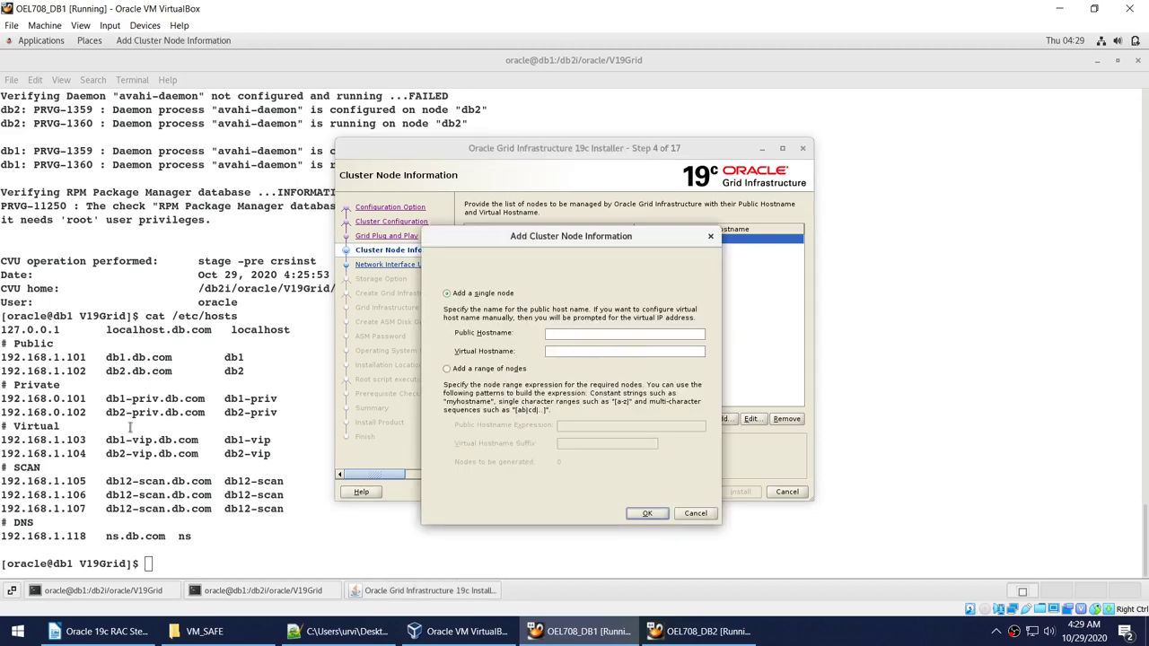
pyautogui.moveTo(106, 371); pyautogui.dragTo(179, 371)
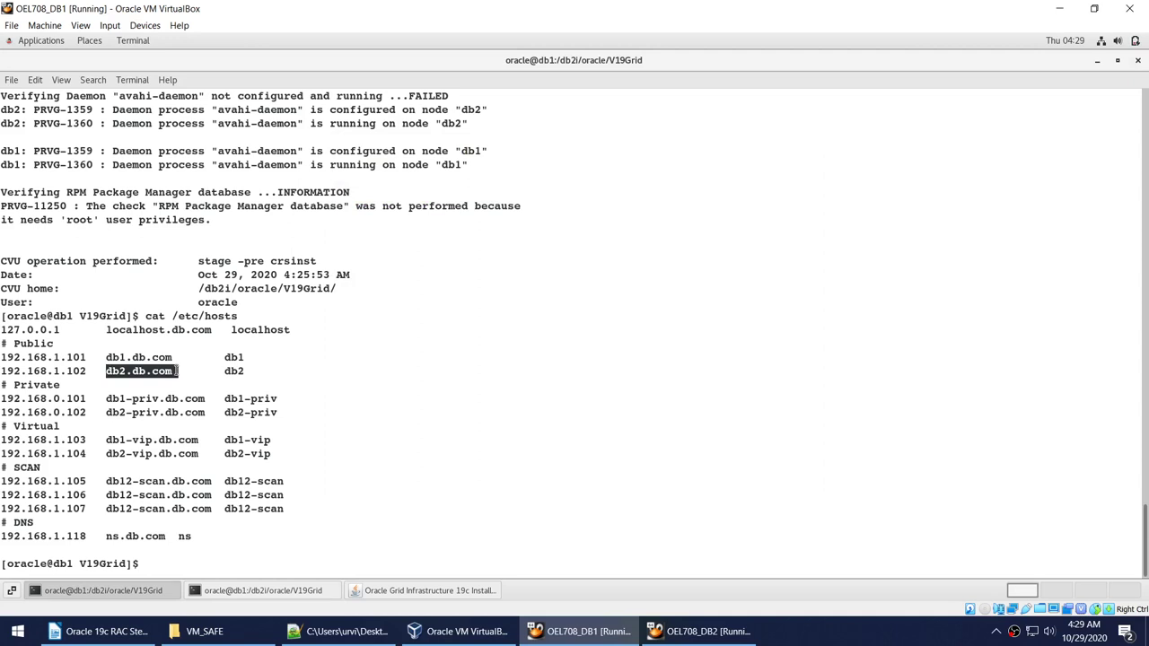
pyautogui.rightClick(153, 375)
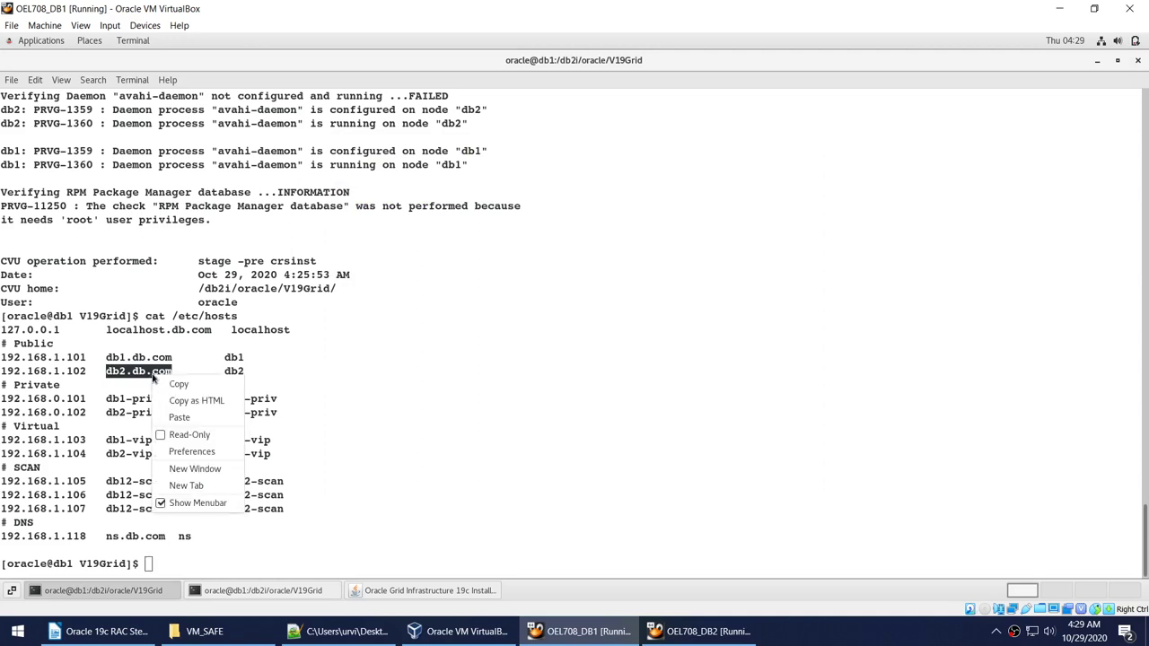
pyautogui.click(179, 383)
pyautogui.click(430, 591)
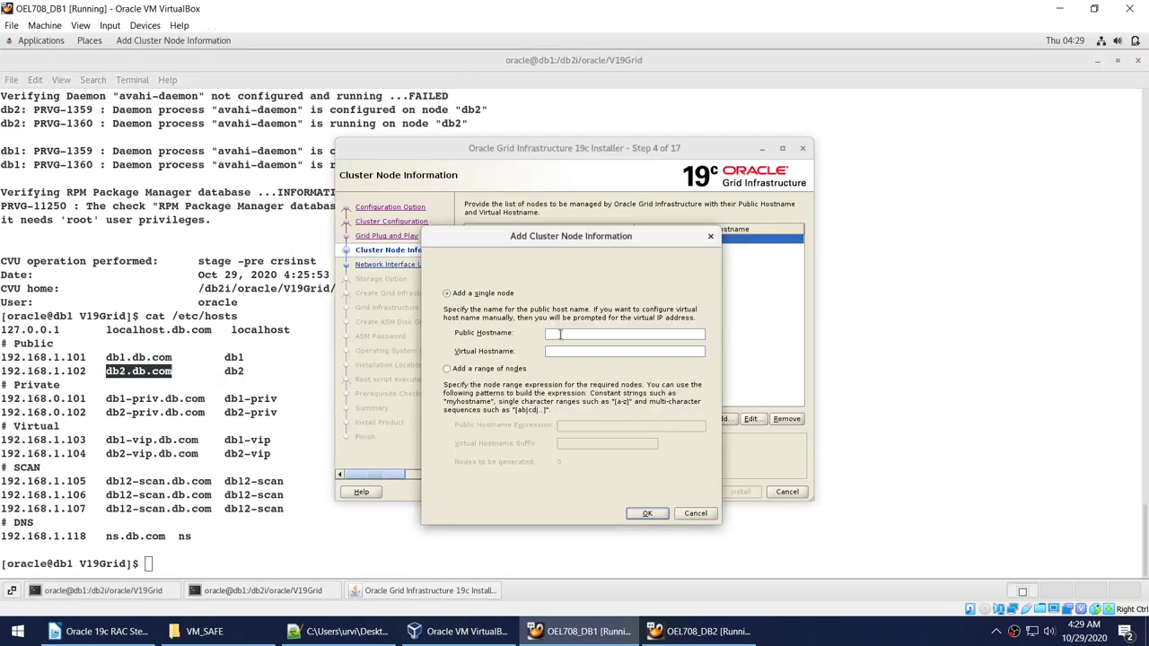
pyautogui.middleClick(561, 336)
# Set its virtual hostname to db2-vip.db.com, confirm the node, and start node validation.
pyautogui.moveTo(107, 454); pyautogui.dragTo(199, 454)
pyautogui.rightClick(200, 454)
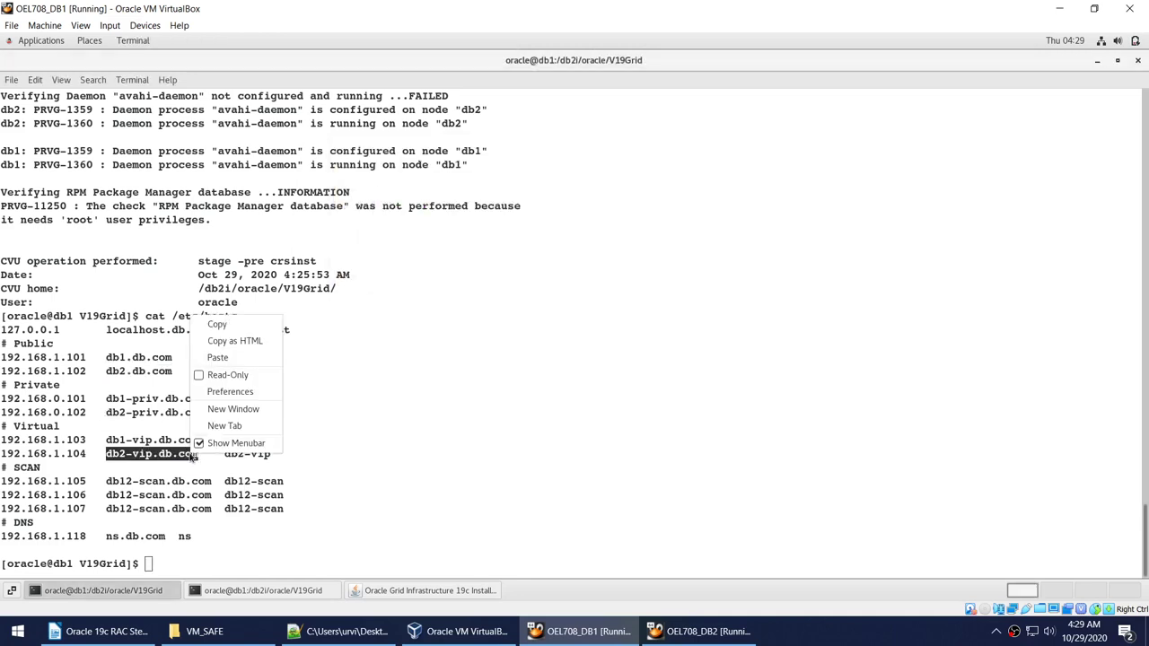
pyautogui.click(217, 323)
pyautogui.click(402, 588)
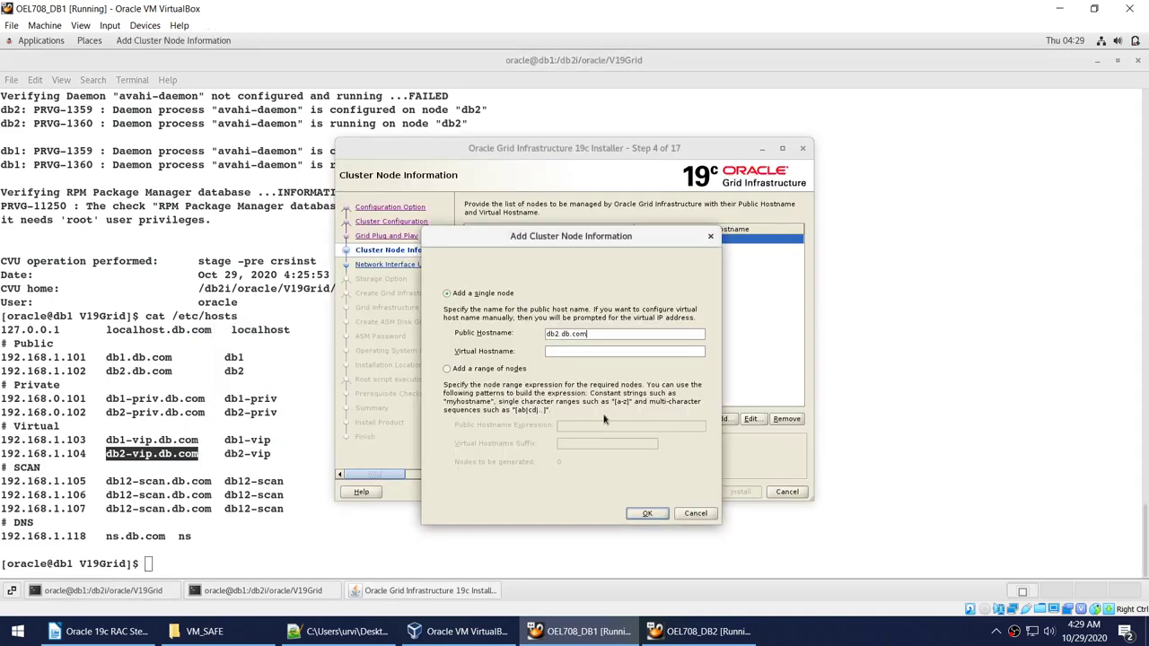
pyautogui.middleClick(579, 351)
pyautogui.click(646, 512)
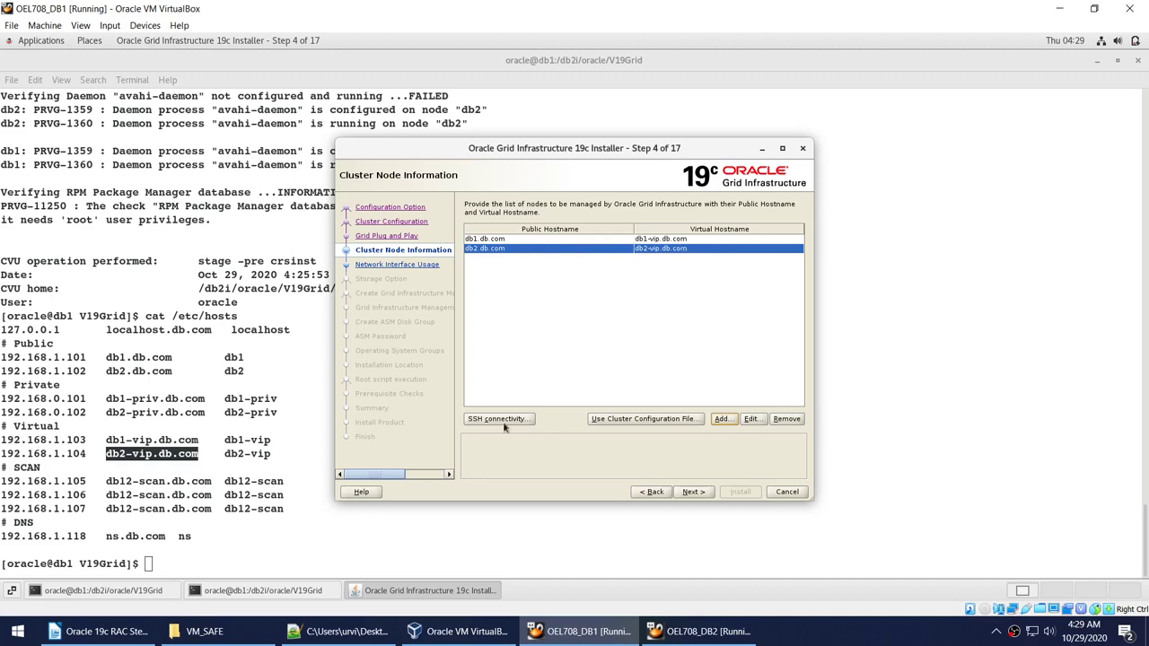
pyautogui.click(690, 493)
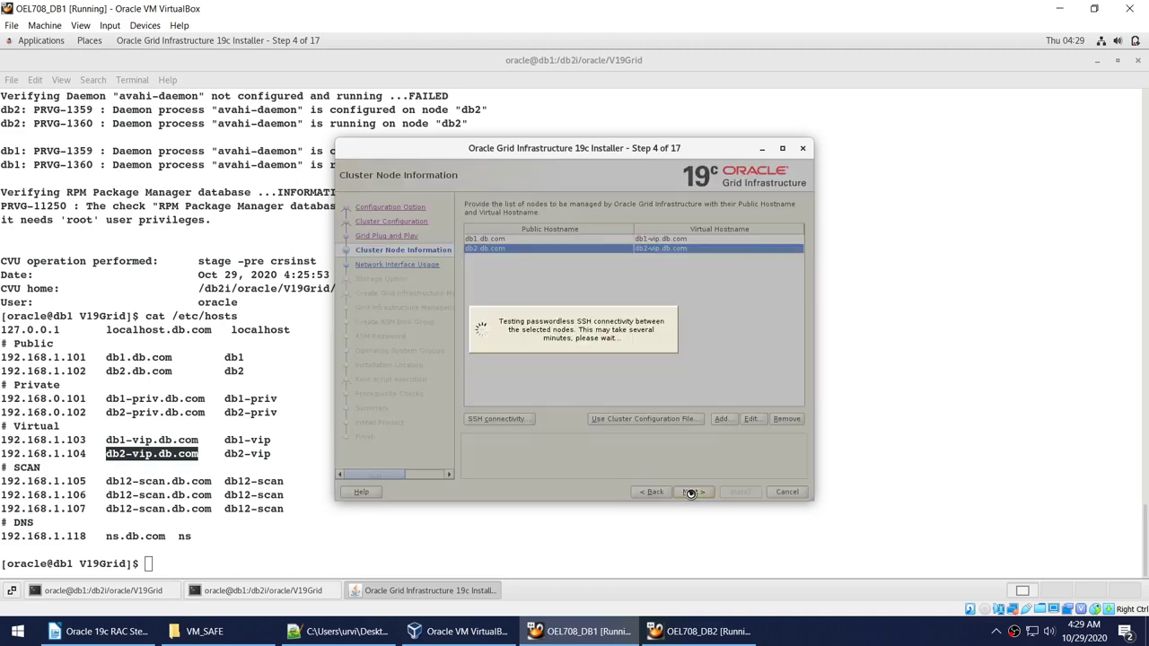
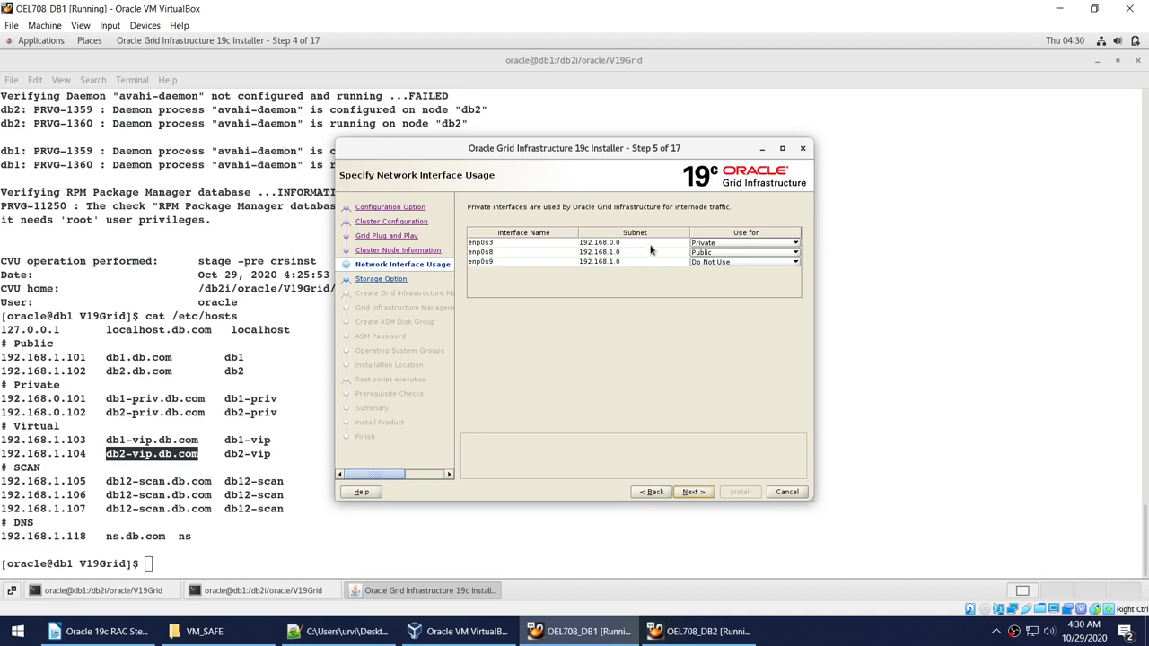
# Set the enp0s3 interface's usage to ASM & Private and continue.
pyautogui.click(710, 245)
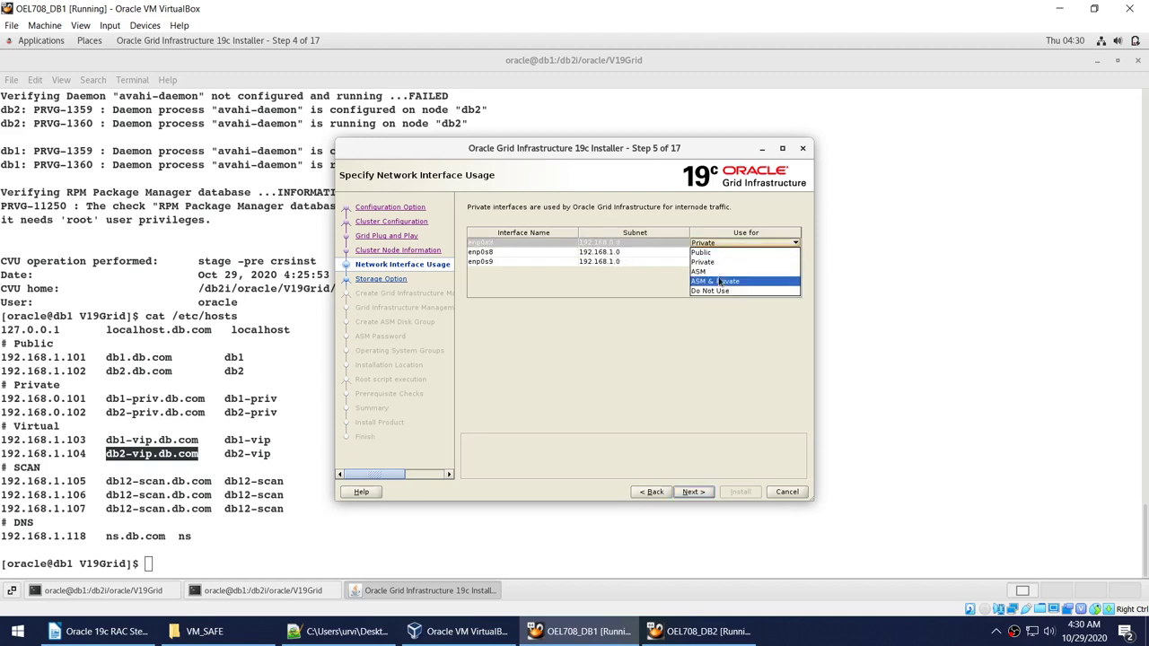
pyautogui.click(715, 281)
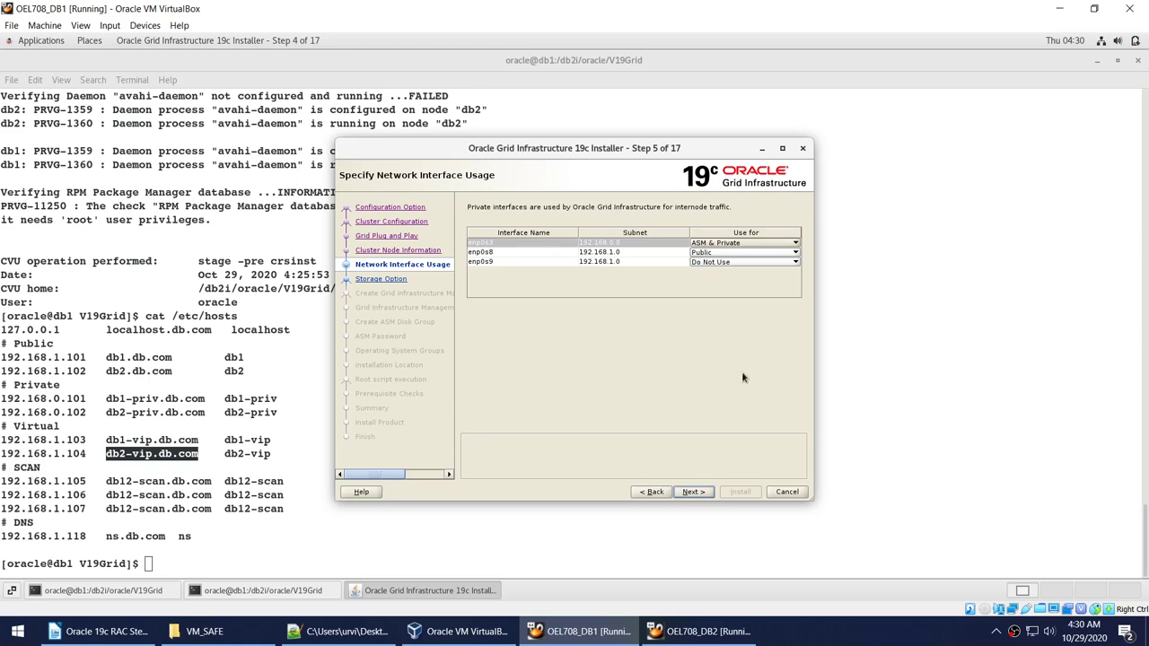
pyautogui.click(692, 492)
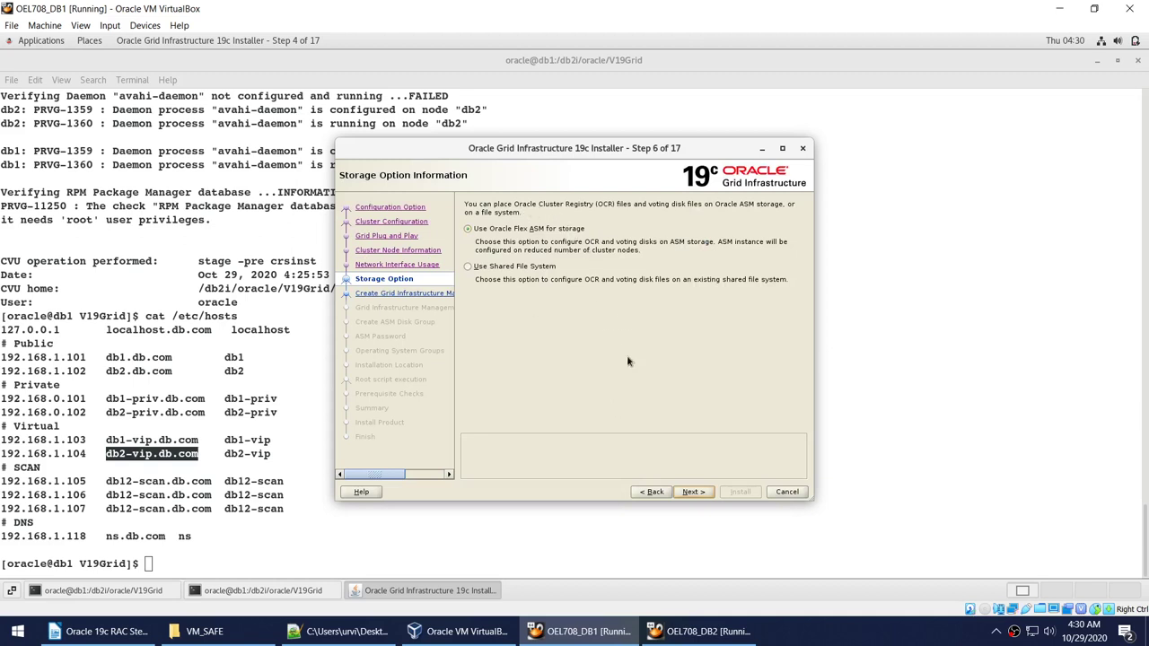
# Advance past Storage Option and Management Repository to Create ASM Disk Group.
pyautogui.click(693, 492)
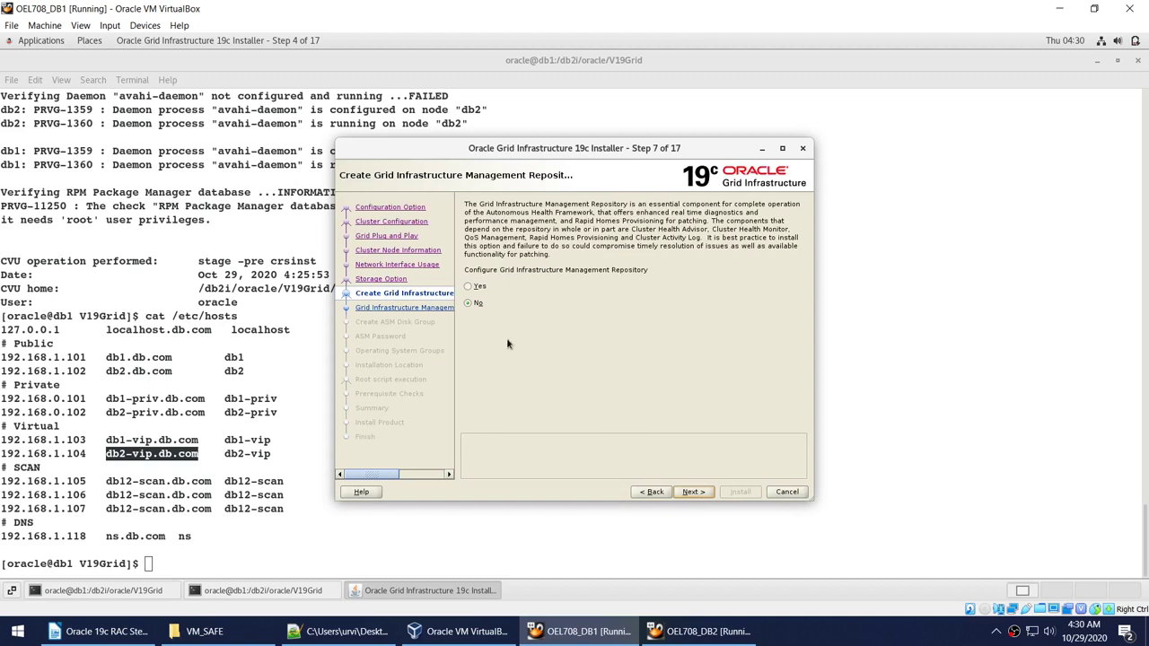
pyautogui.click(662, 493)
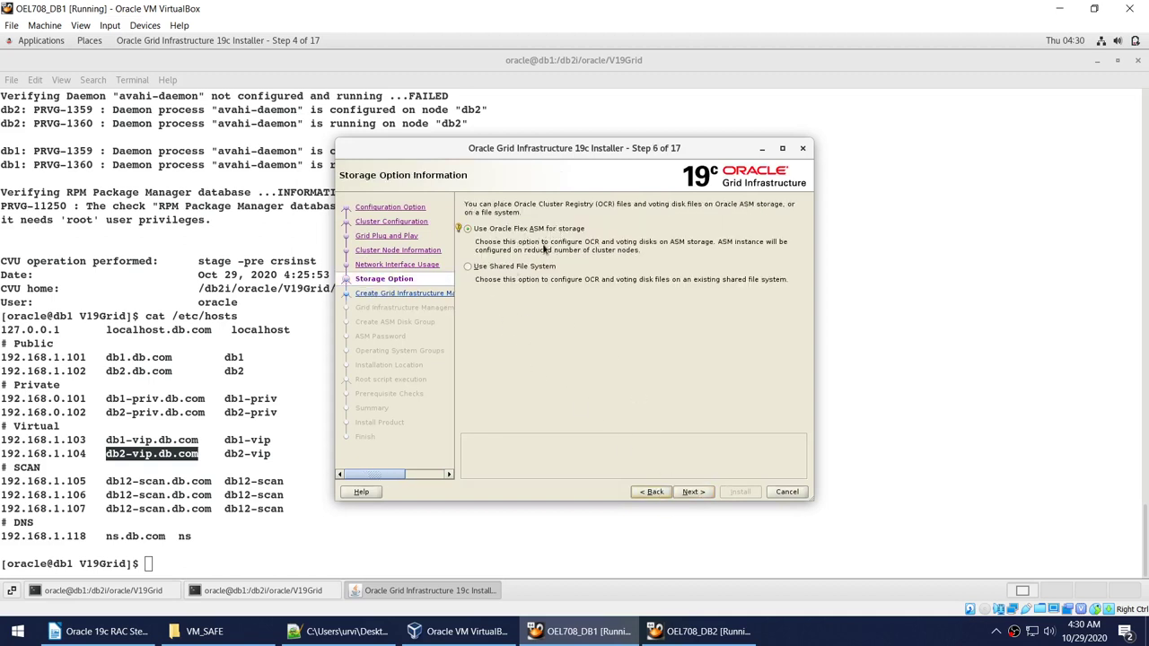
pyautogui.click(697, 491)
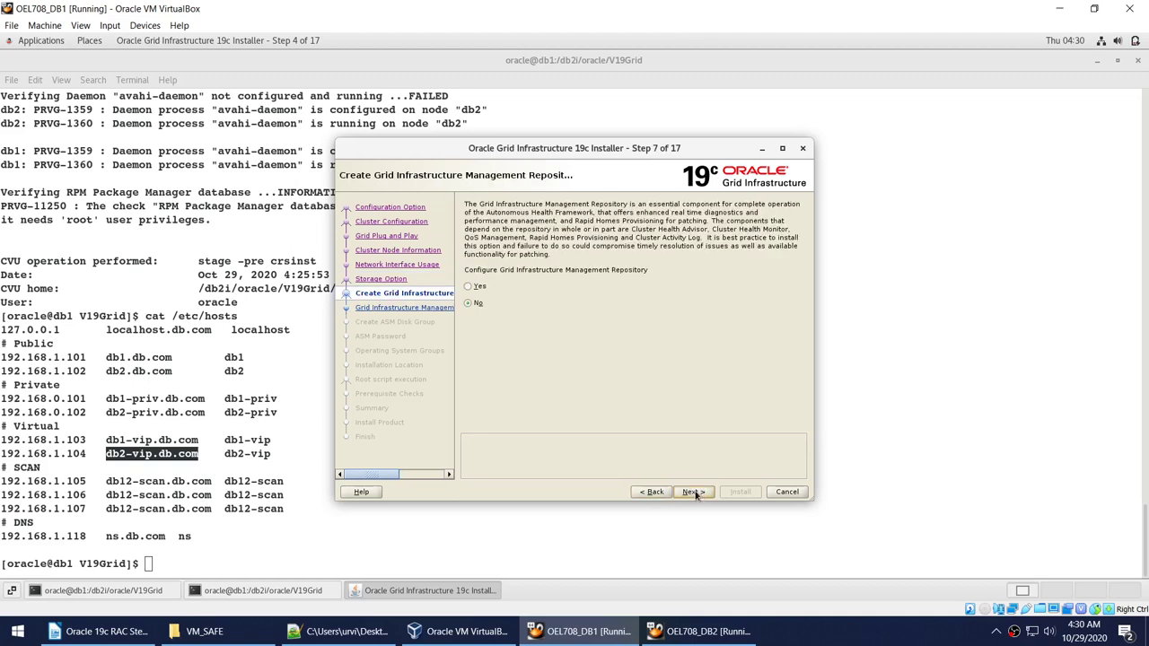
pyautogui.click(695, 493)
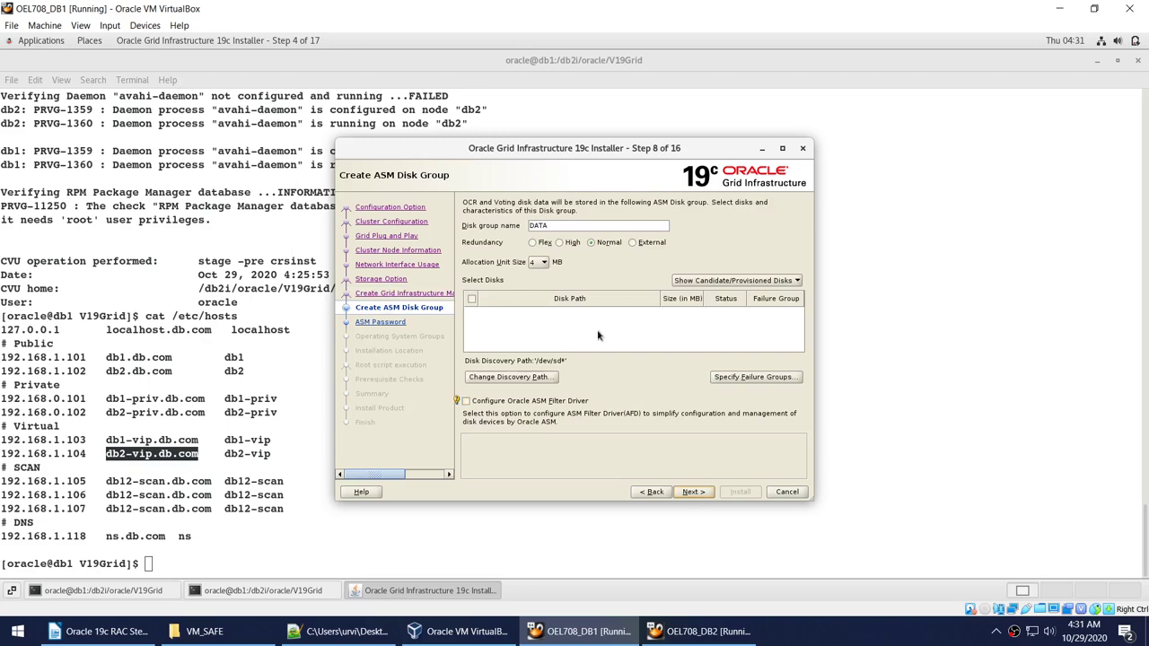
# Run oracleasm listdisks in the DB1 terminal to list ASMCOR and ASMDATA1.
pyautogui.click(347, 635)
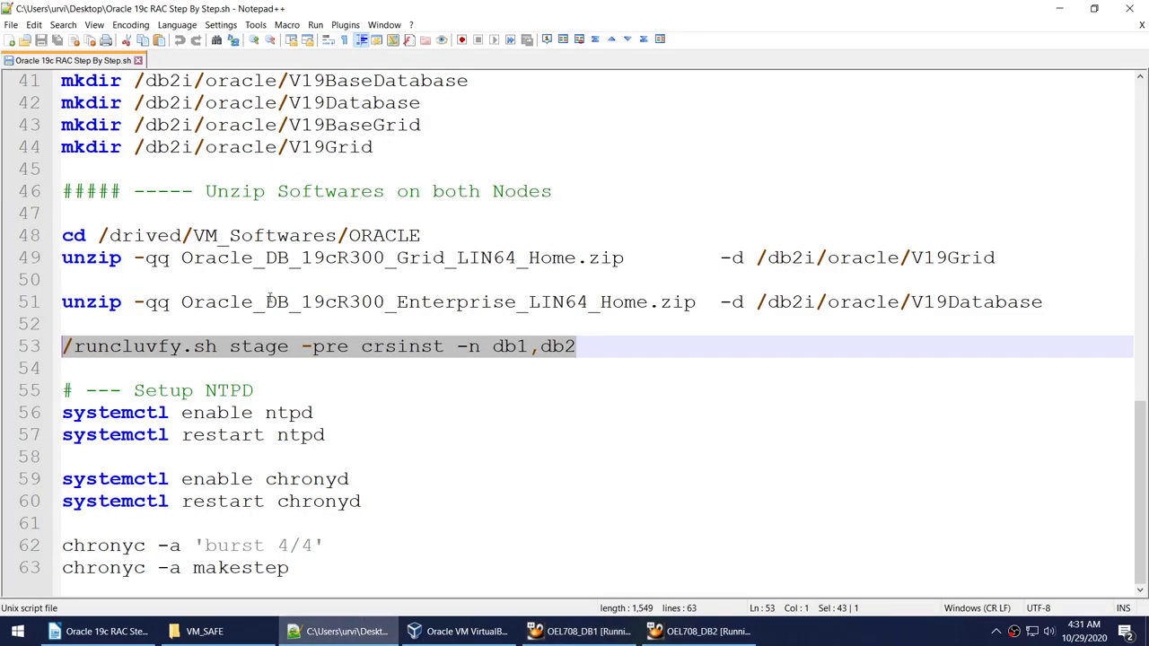
pyautogui.scroll(13, 269, 303)
pyautogui.tripleClick(314, 457)
pyautogui.hotkey('ctrl', 'c')
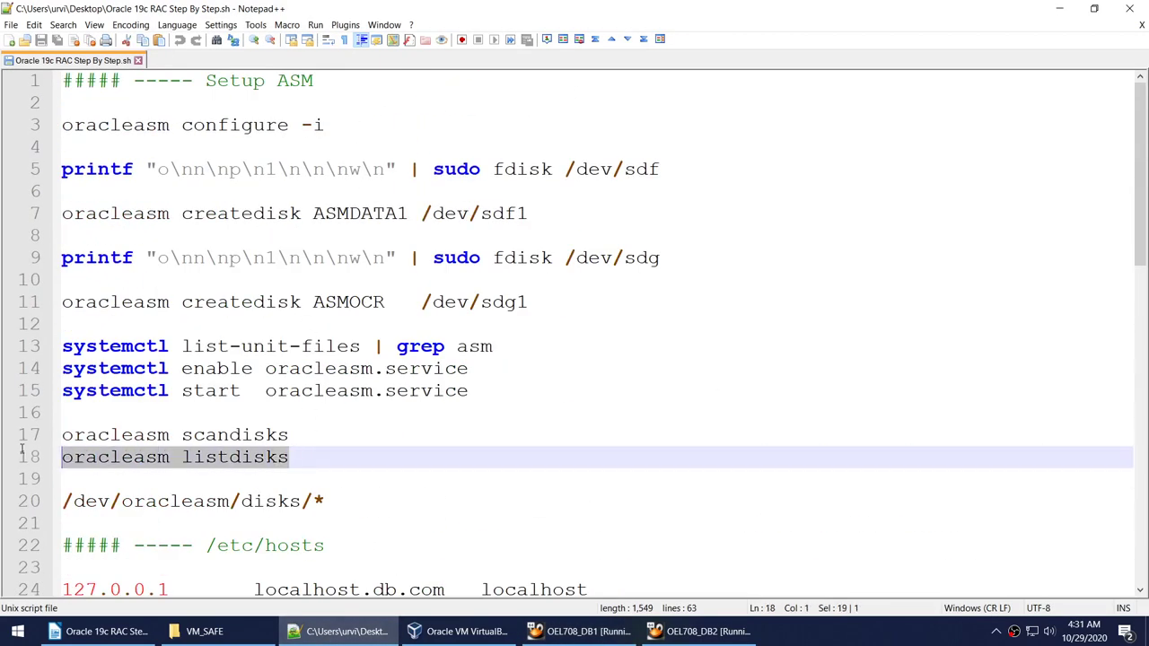
pyautogui.click(579, 631)
pyautogui.rightClick(145, 393)
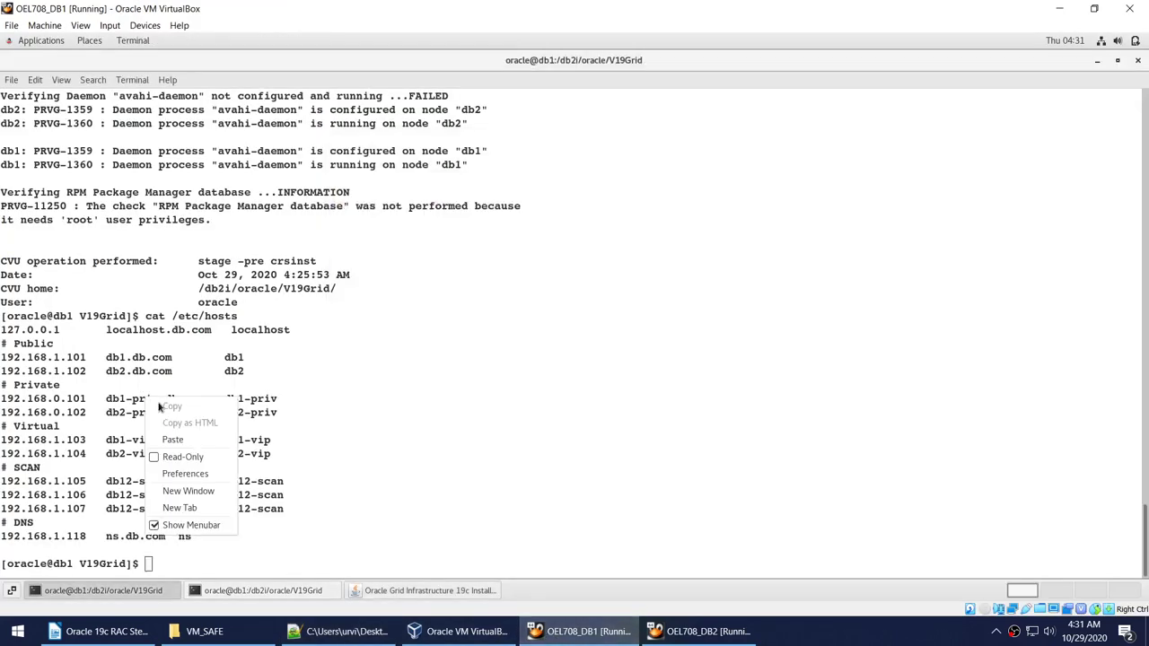
pyautogui.click(191, 442)
pyautogui.press('Return')
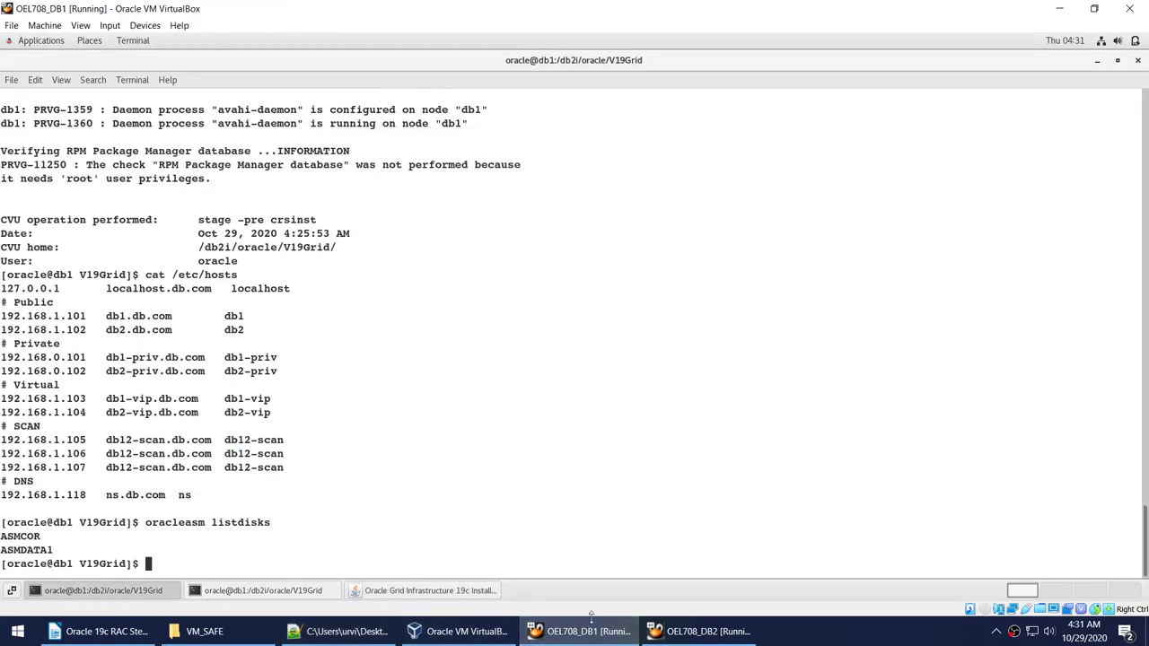
# Copy the /dev/oracleasm/disks/* path from the Notepad++ setup script.
pyautogui.click(422, 591)
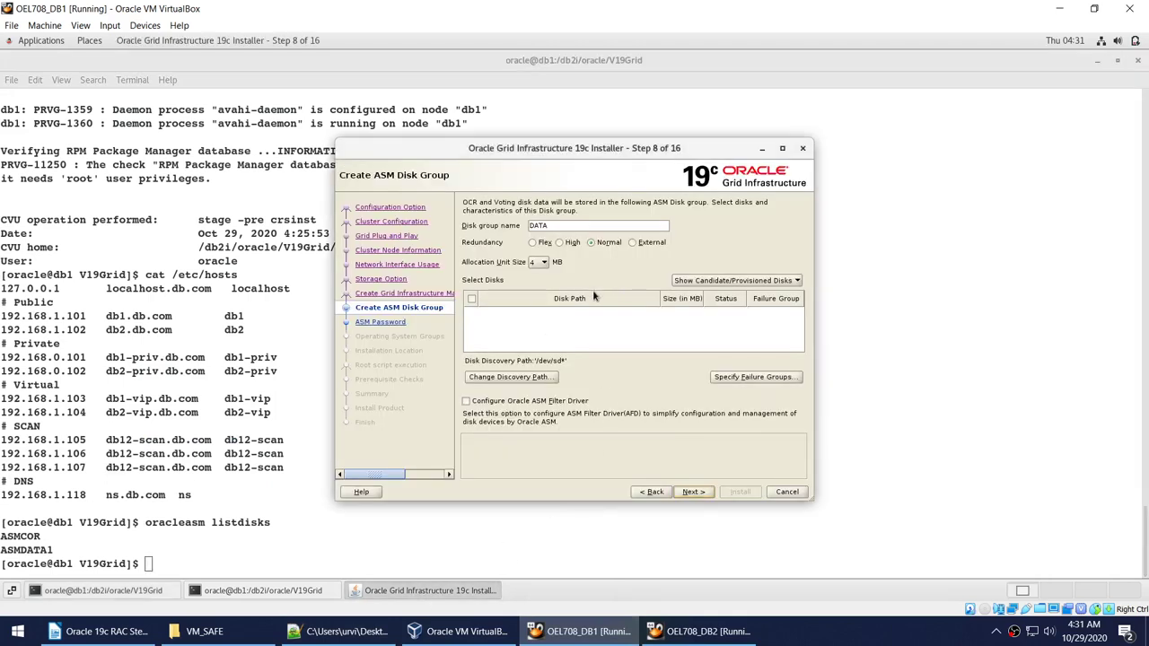
pyautogui.click(341, 631)
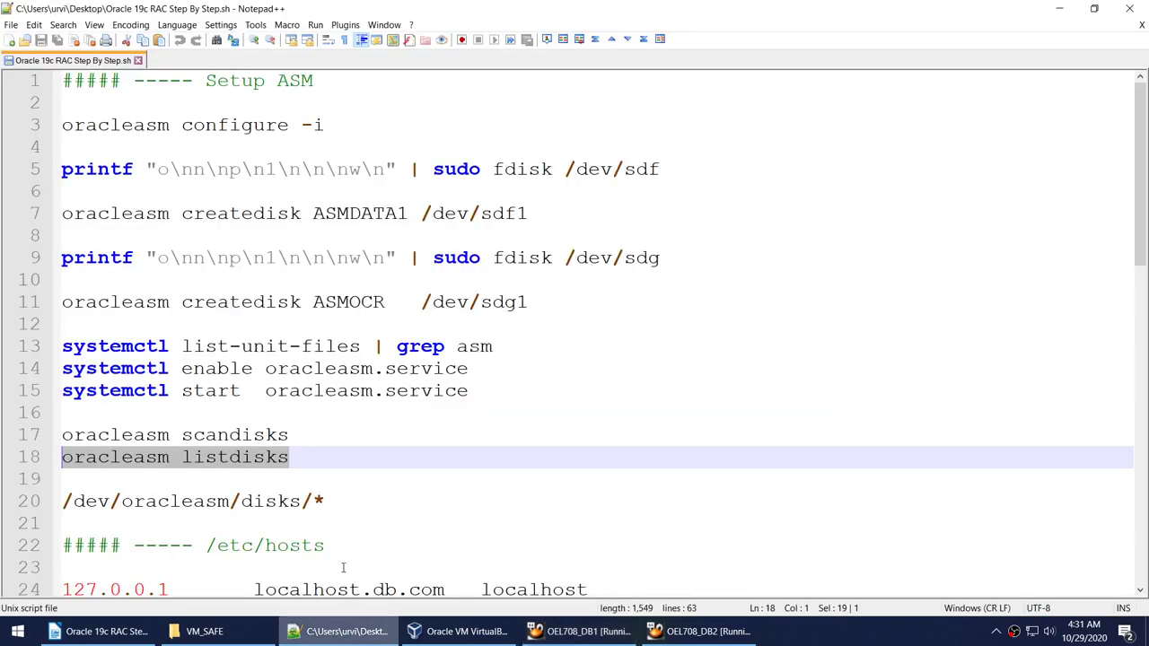
pyautogui.moveTo(326, 501); pyautogui.dragTo(38, 510)
pyautogui.hotkey('ctrl', 'c')
pyautogui.click(579, 631)
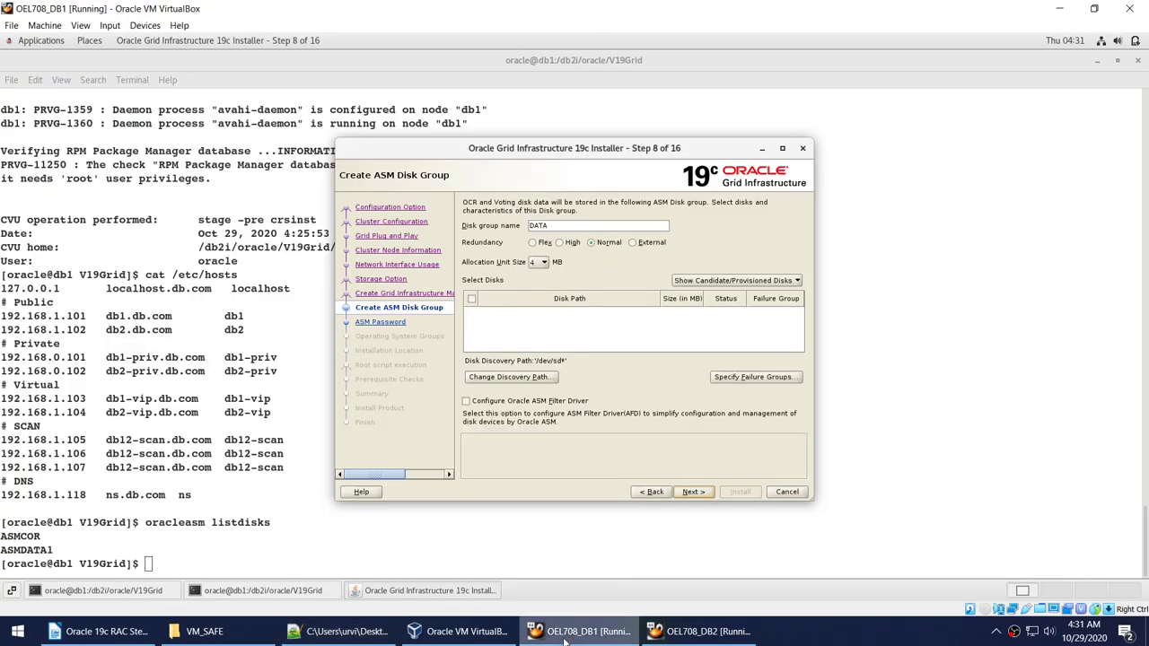
# Change the disk discovery path from /dev/sd* to /dev/oracleasm/disks/*.
pyautogui.click(510, 377)
pyautogui.hotkey('ctrl', 'v')
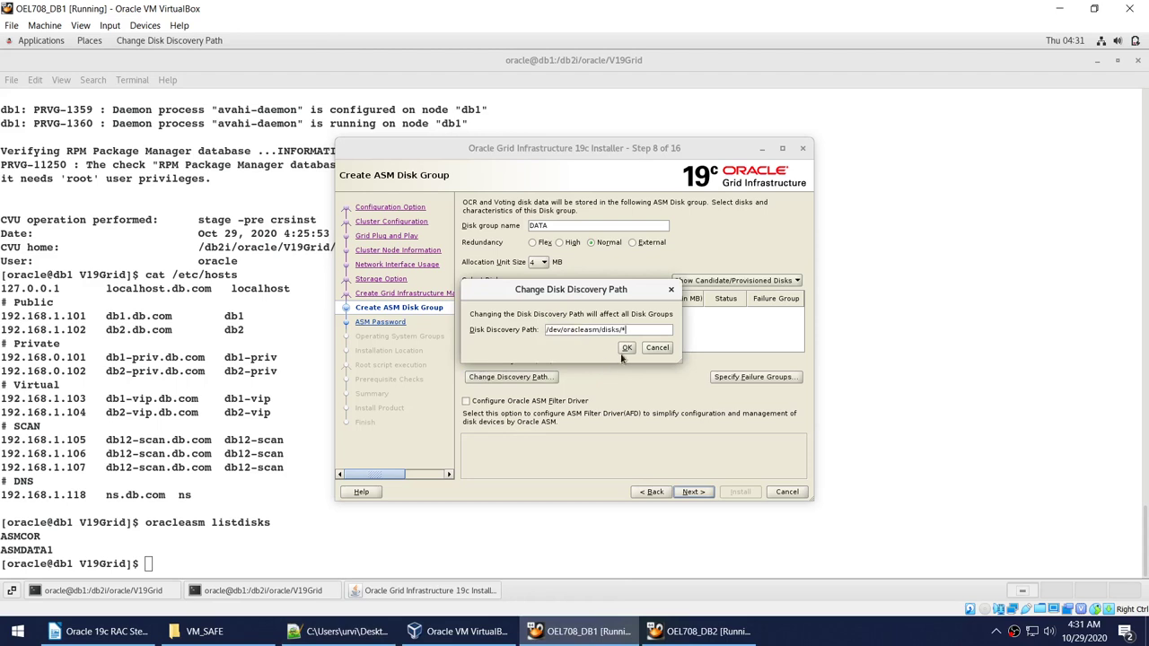
pyautogui.click(626, 348)
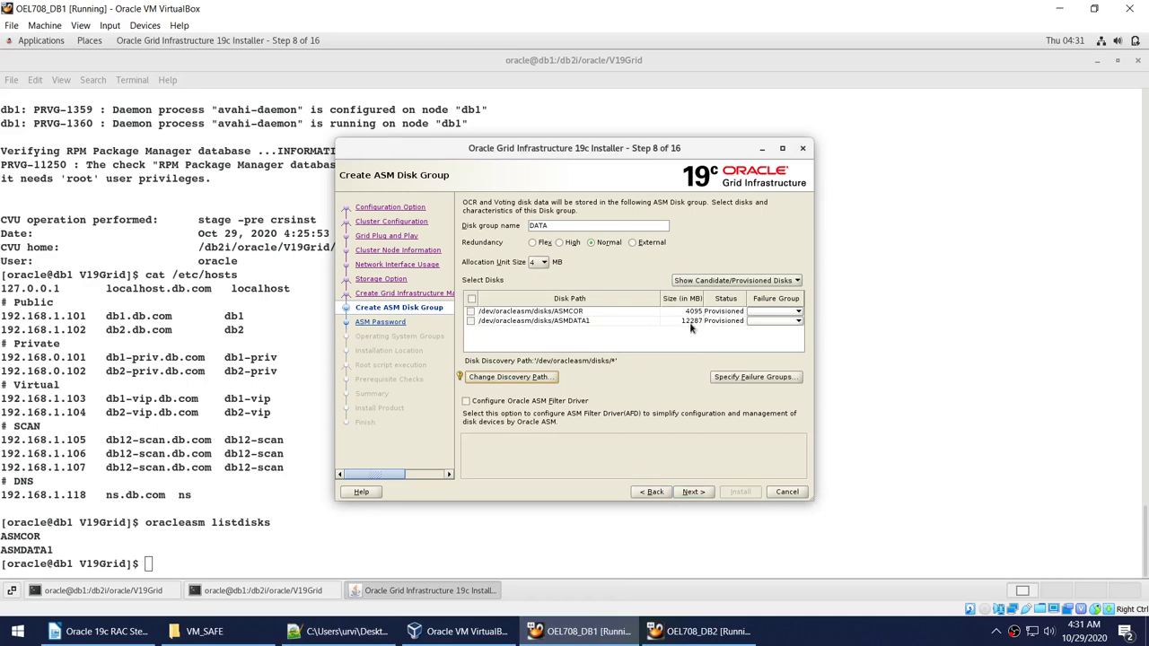
# Create disk group OCR with External redundancy on ASMCOR and continue.
pyautogui.click(470, 311)
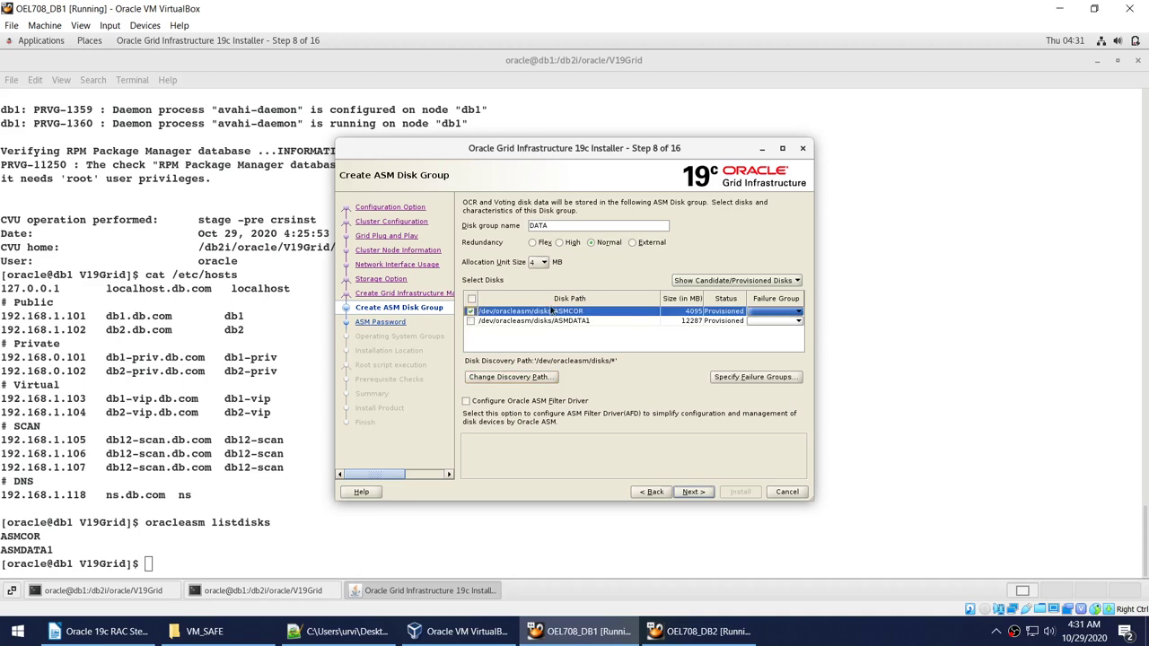
pyautogui.doubleClick(577, 227)
pyautogui.write('OCR')
pyautogui.click(632, 242)
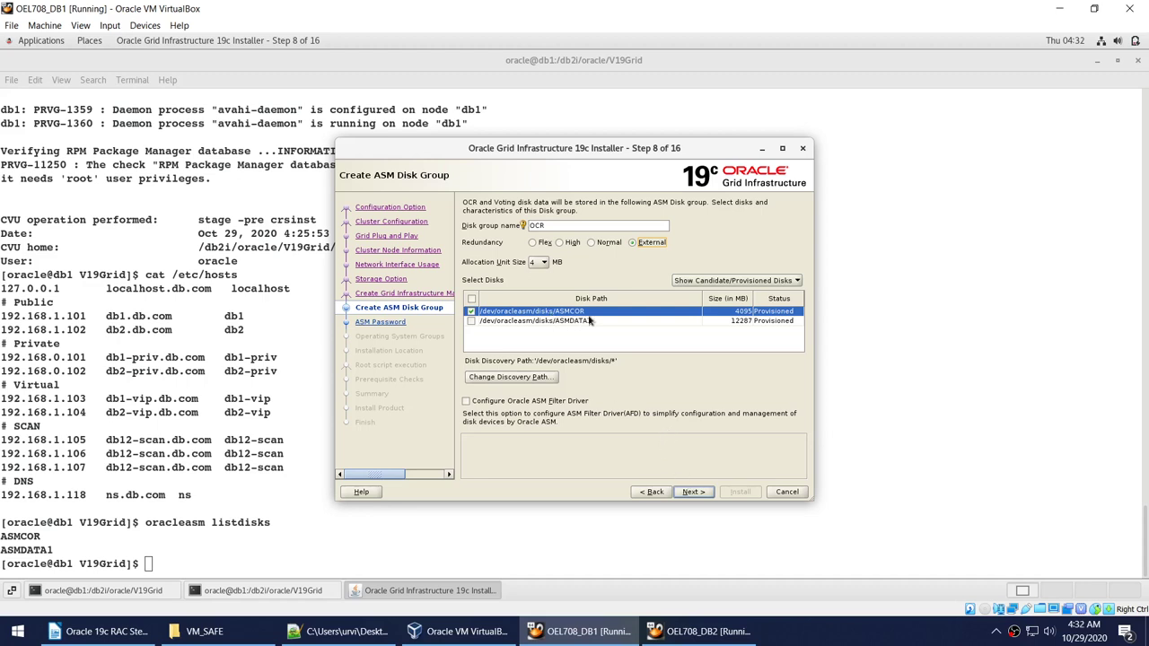
pyautogui.click(693, 493)
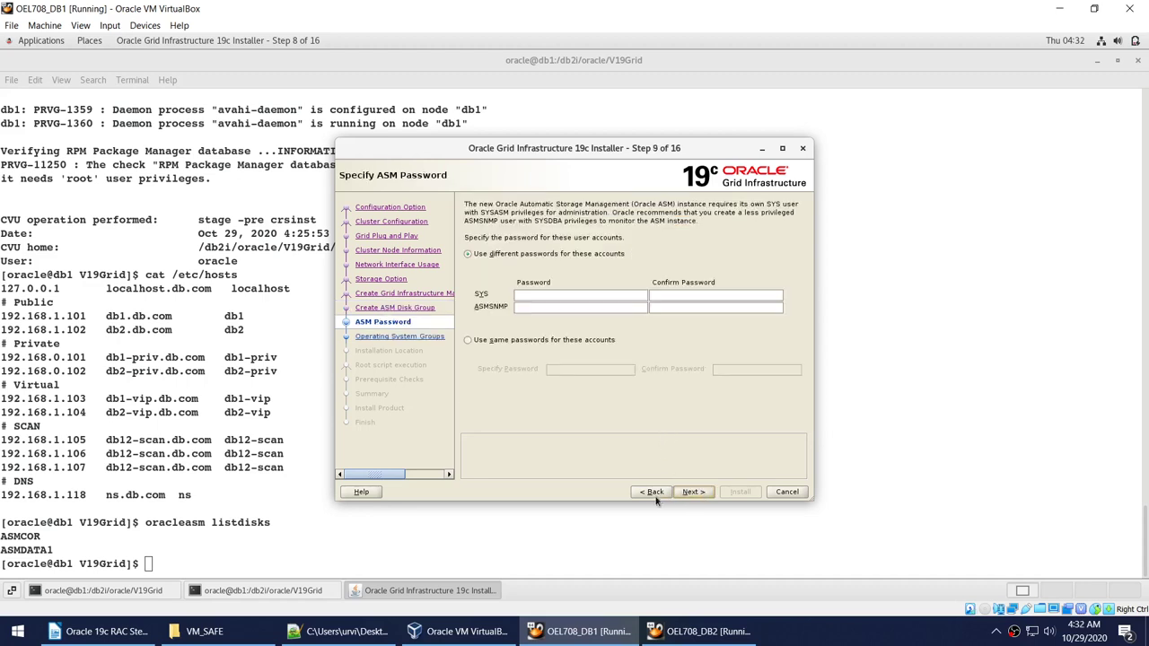
# Use one shared password for both ASM accounts and accept the non-standard password warning.
pyautogui.click(537, 341)
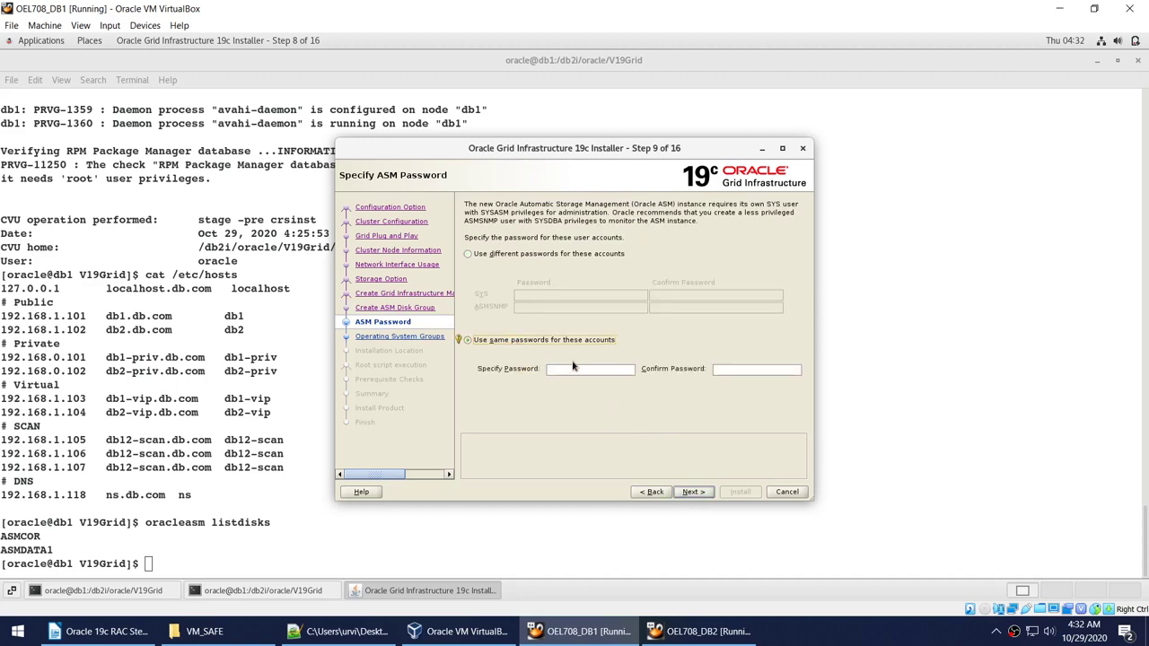
pyautogui.click(577, 369)
pyautogui.write('or')
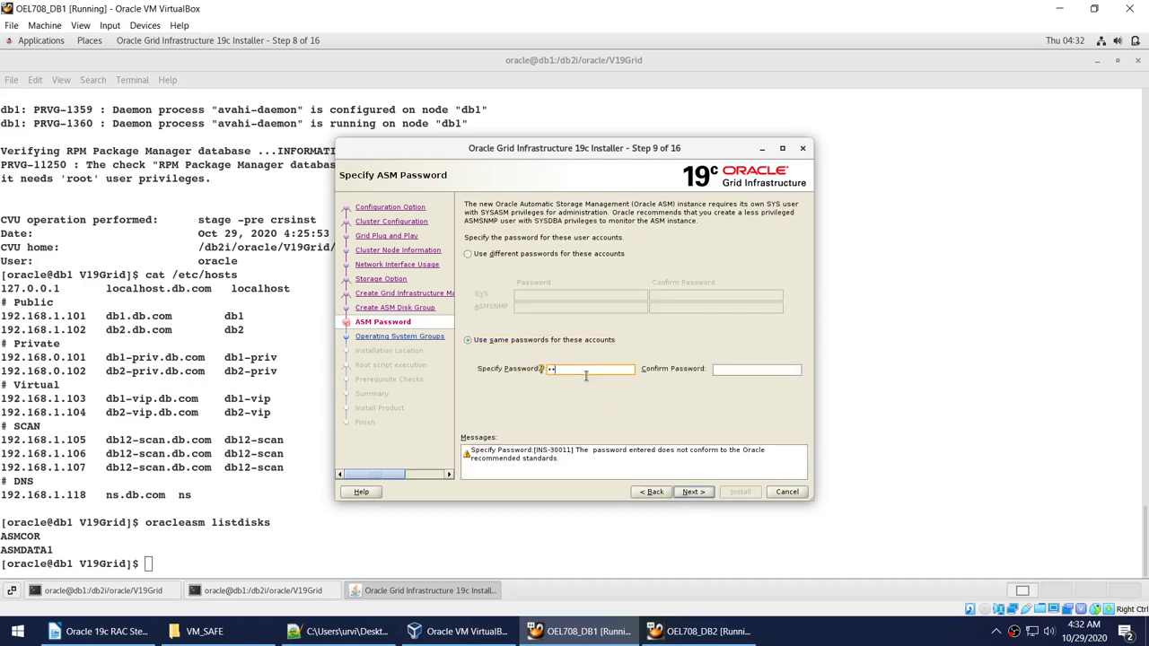
pyautogui.write('2')
pyautogui.click(729, 368)
pyautogui.write('oracle12')
pyautogui.click(693, 492)
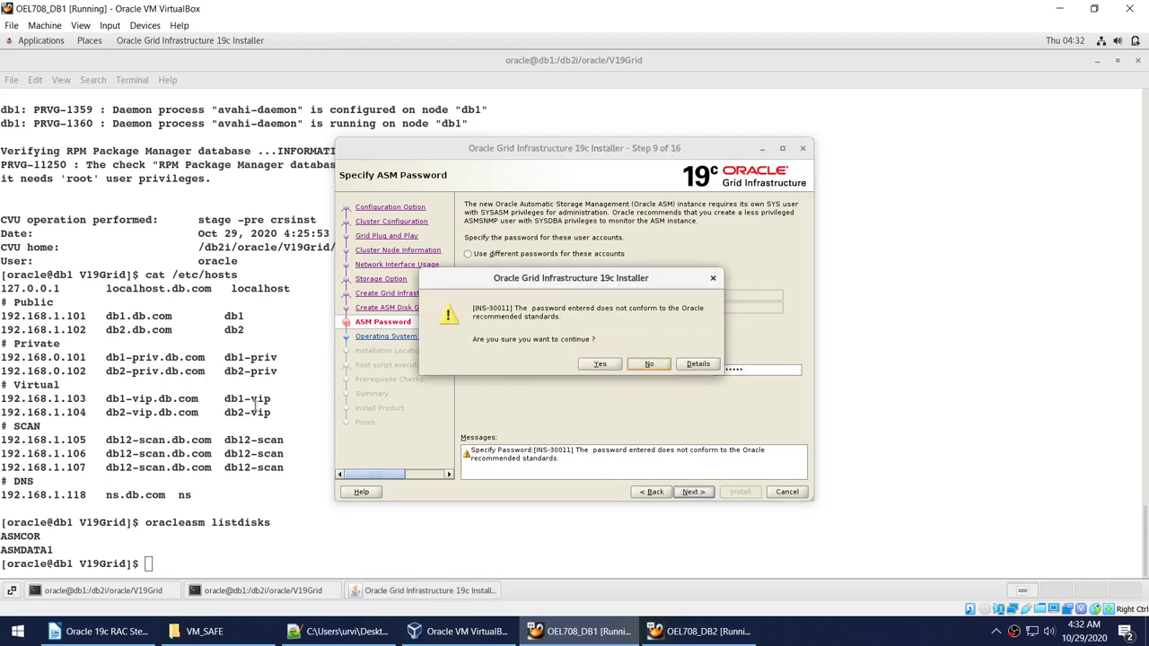
pyautogui.click(600, 365)
pyautogui.click(600, 365)
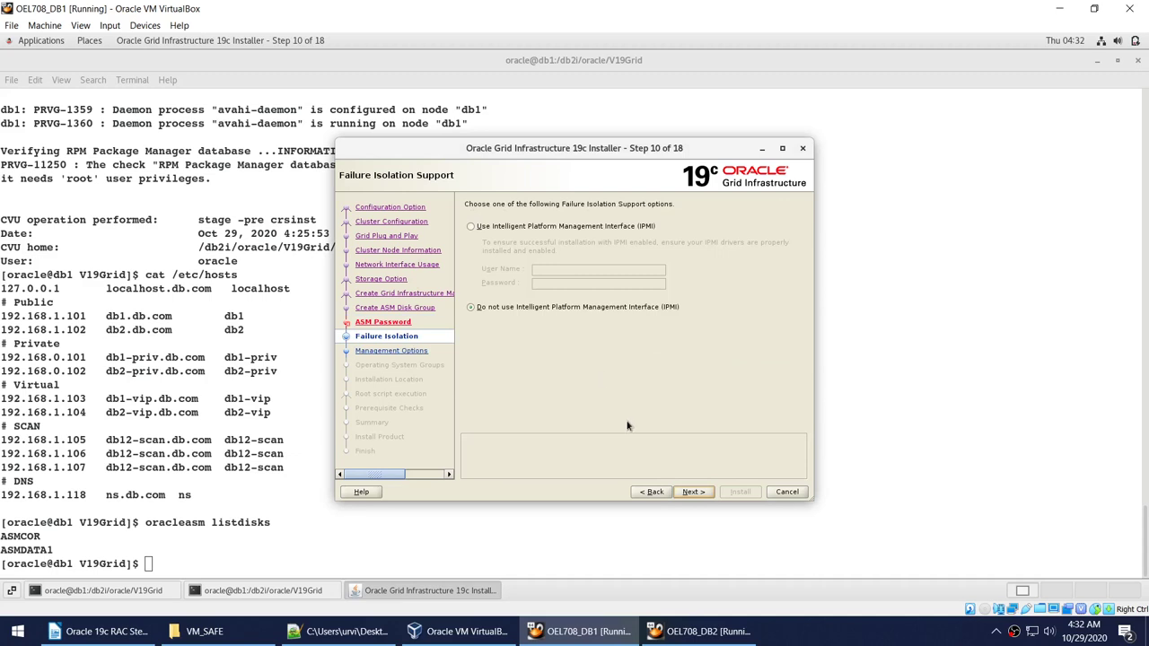
# Skip IPMI and management options, set OSASM and OSOPER groups to dba, accept the warning.
pyautogui.click(696, 491)
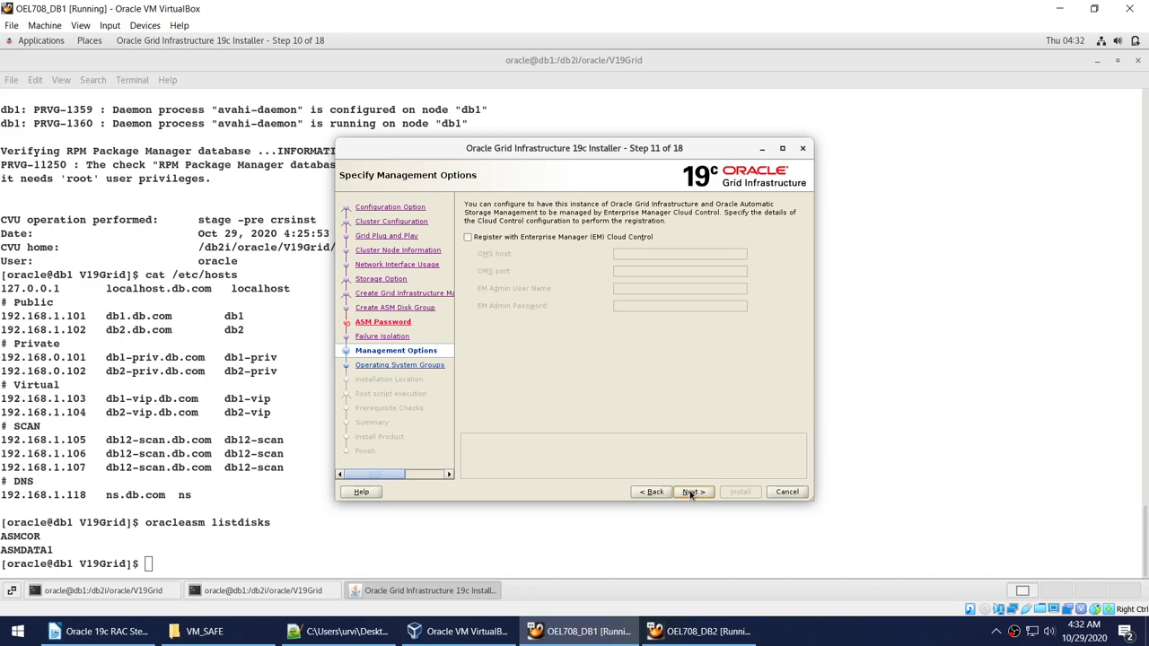
pyautogui.click(691, 492)
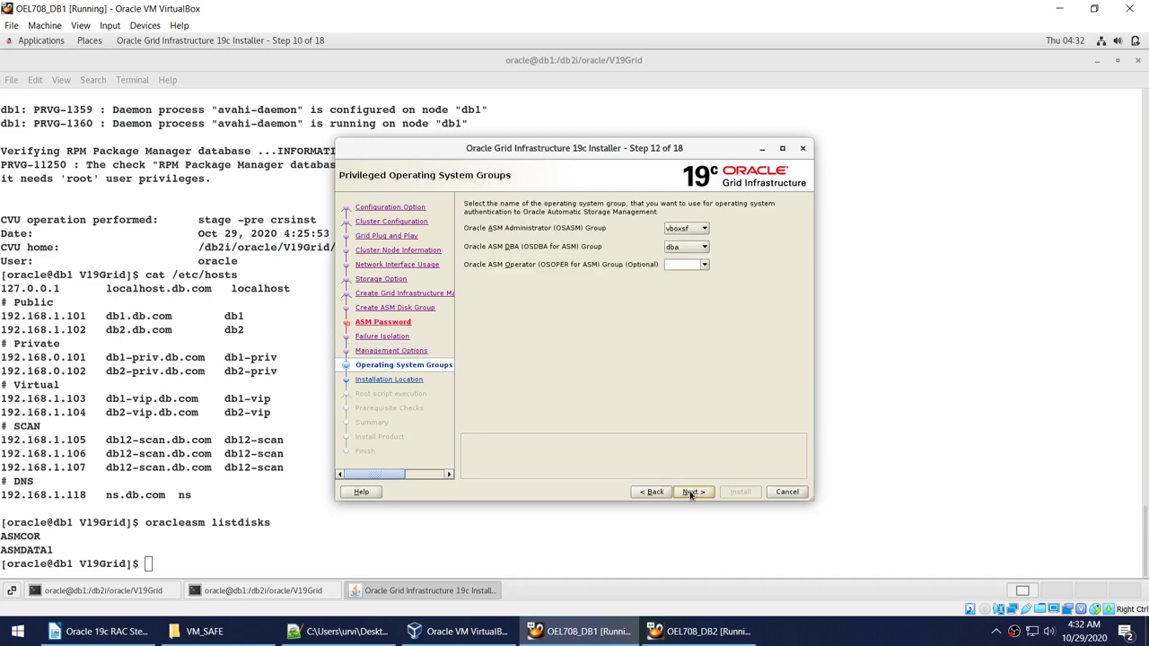
pyautogui.click(689, 228)
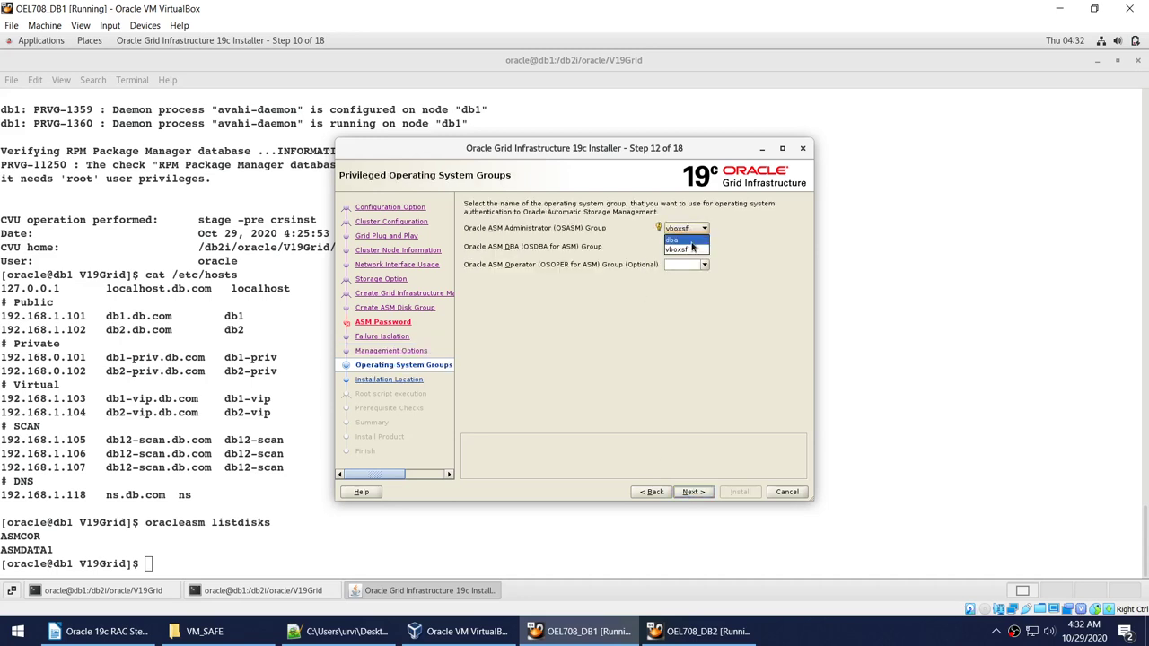
pyautogui.click(691, 248)
pyautogui.click(692, 265)
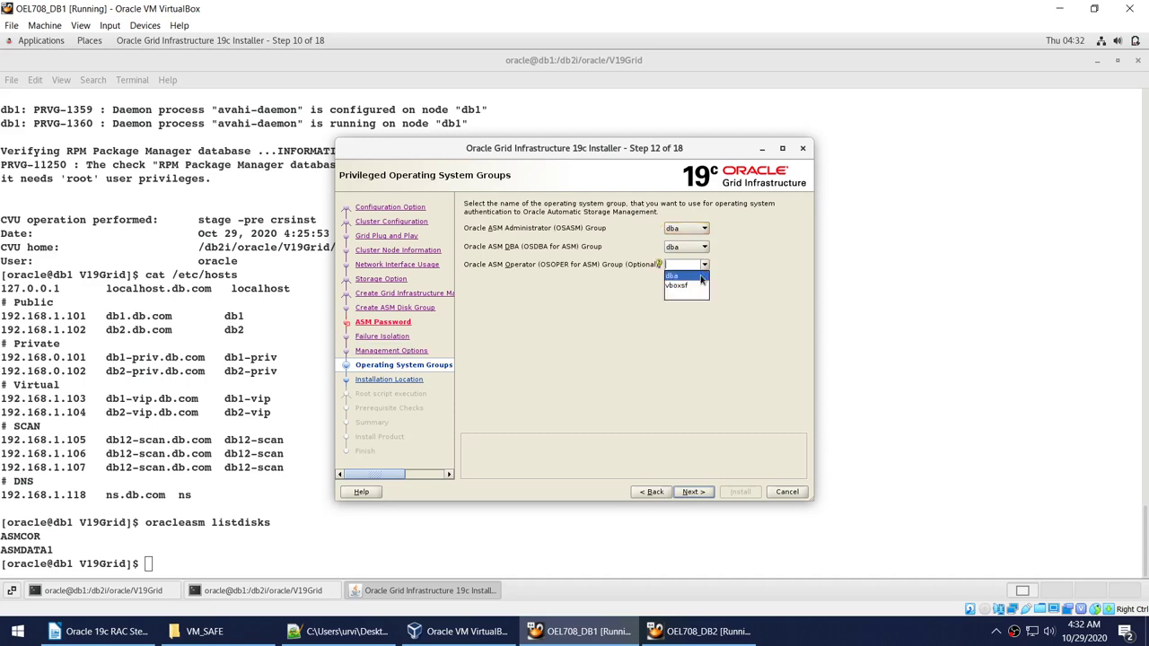
pyautogui.click(687, 285)
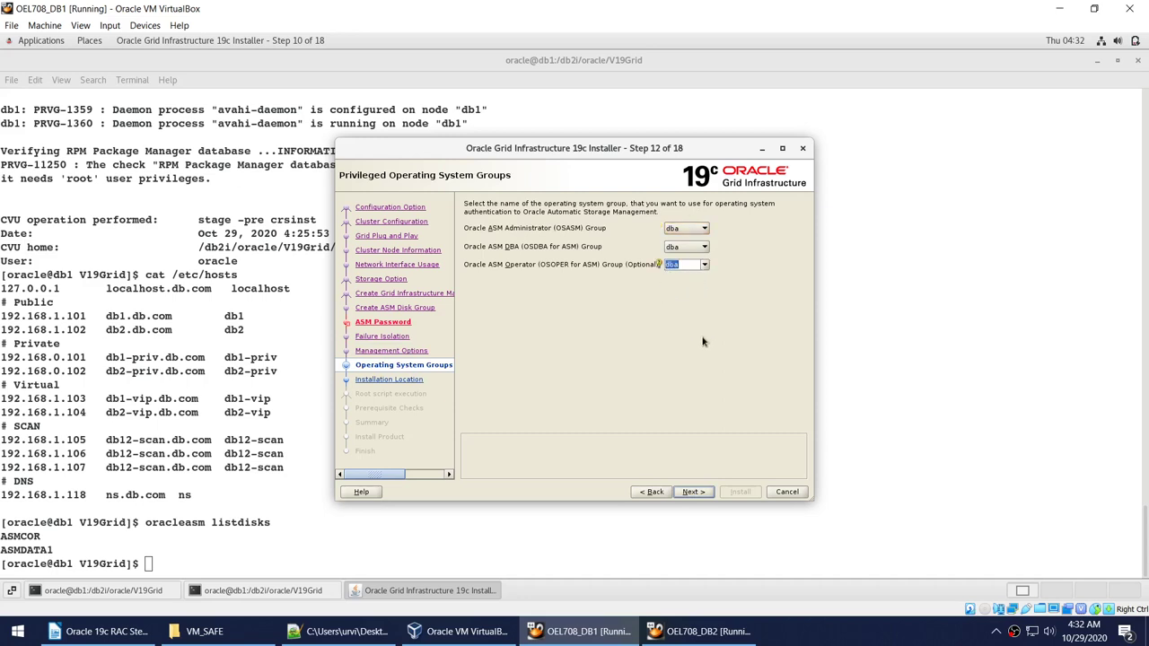
pyautogui.click(697, 494)
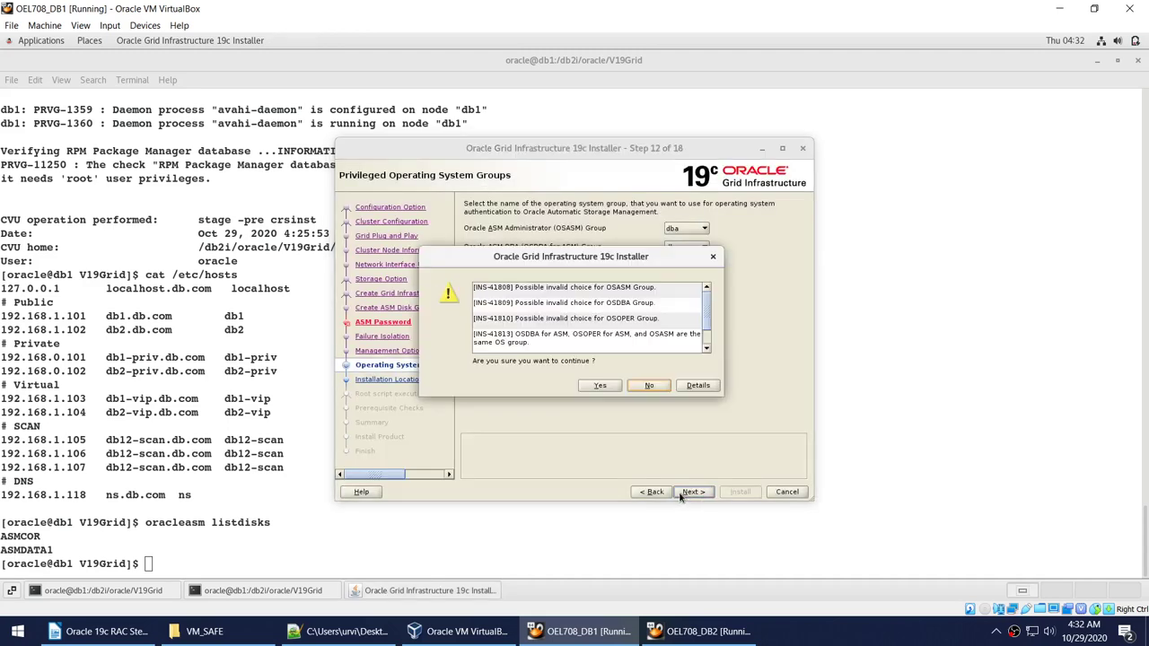
pyautogui.click(588, 386)
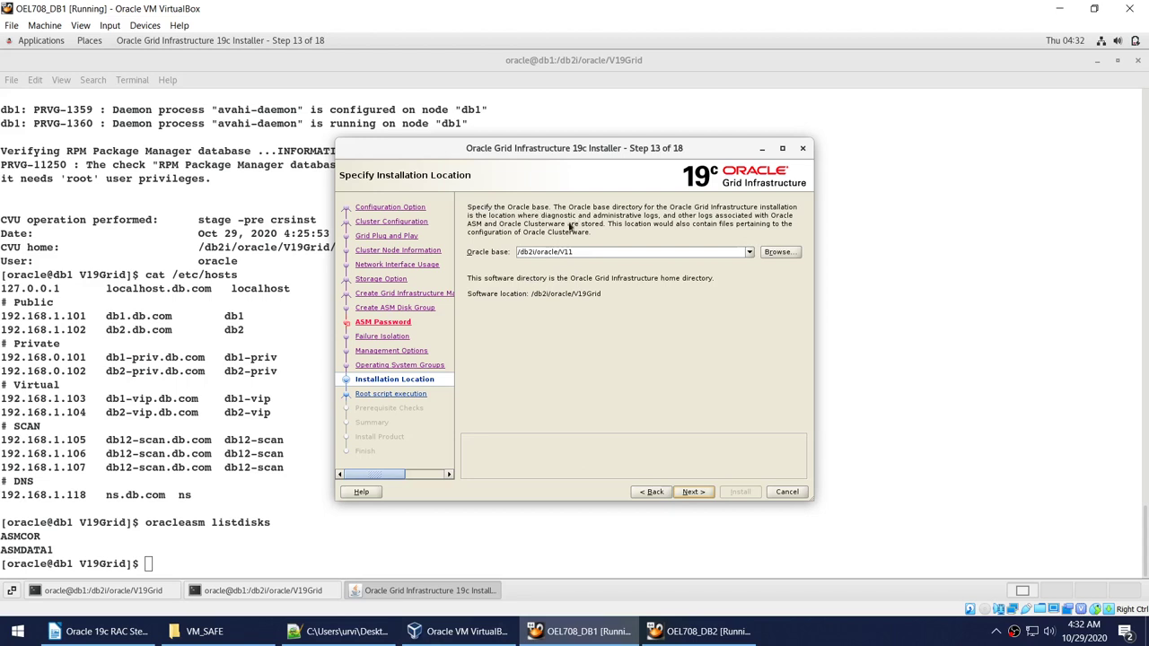
pyautogui.moveTo(613, 302); pyautogui.dragTo(534, 298)
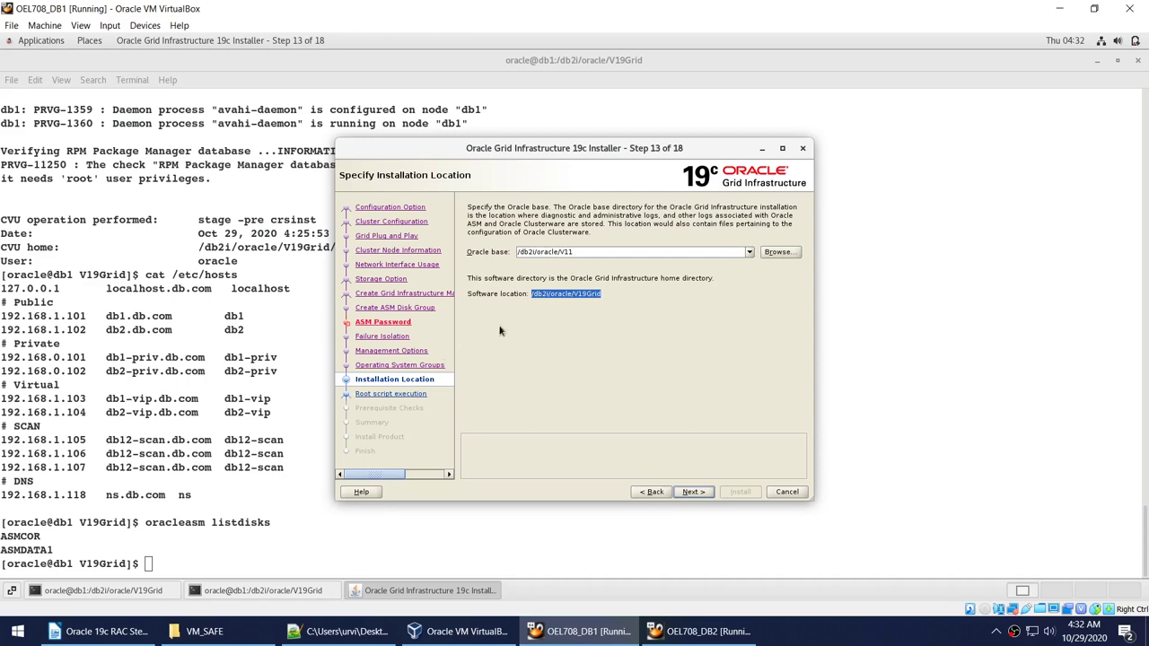
# Change into /db2i/oracle/V19Grid and list its contents with ls -l.
pyautogui.click(192, 515)
pyautogui.write('cd')
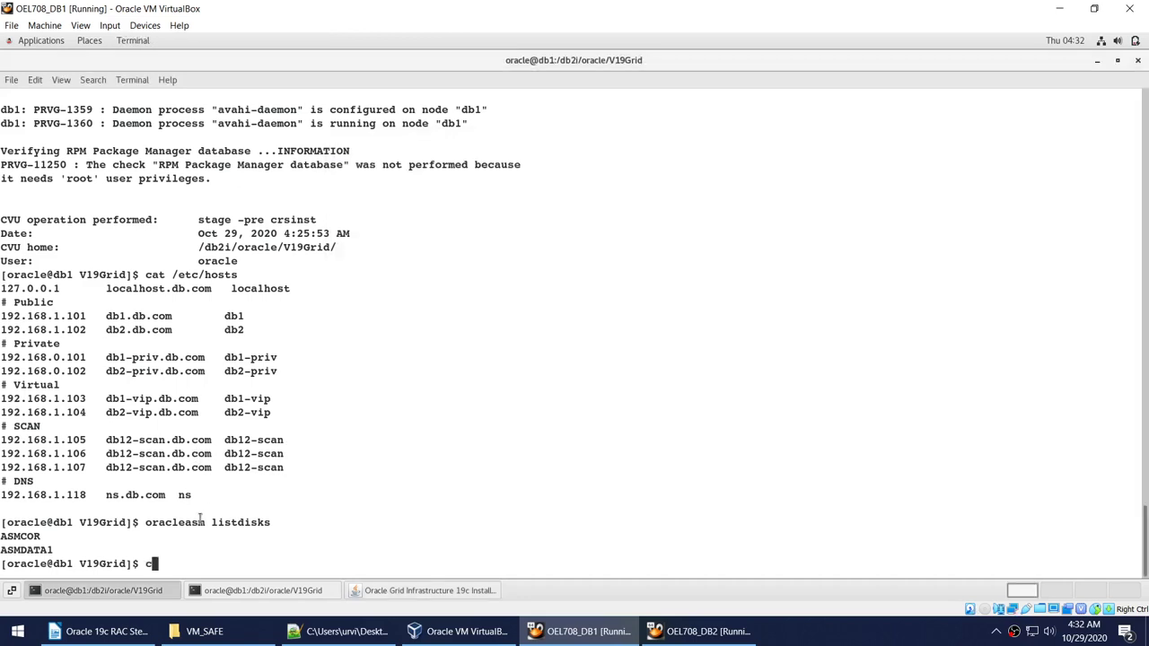
pyautogui.rightClick(484, 414)
pyautogui.click(513, 459)
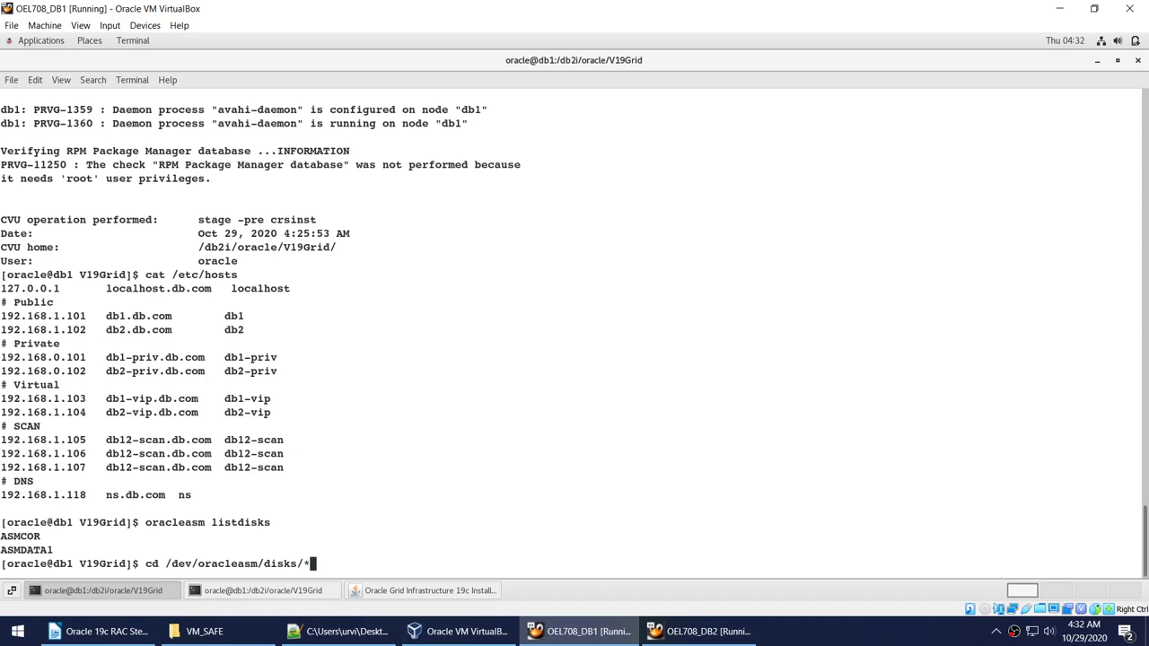
pyautogui.press('BackSpace')
pyautogui.press('BackSpace')
pyautogui.press('BackSpace')
pyautogui.press('BackSpace')
pyautogui.press('BackSpace')
pyautogui.press('BackSpace')
pyautogui.press('BackSpace')
pyautogui.press('BackSpace')
pyautogui.press('BackSpace')
pyautogui.press('BackSpace')
pyautogui.press('BackSpace')
pyautogui.press('BackSpace')
pyautogui.press('BackSpace')
pyautogui.press('BackSpace')
pyautogui.press('BackSpace')
pyautogui.press('BackSpace')
pyautogui.press('BackSpace')
pyautogui.press('BackSpace')
pyautogui.press('BackSpace')
pyautogui.press('BackSpace')
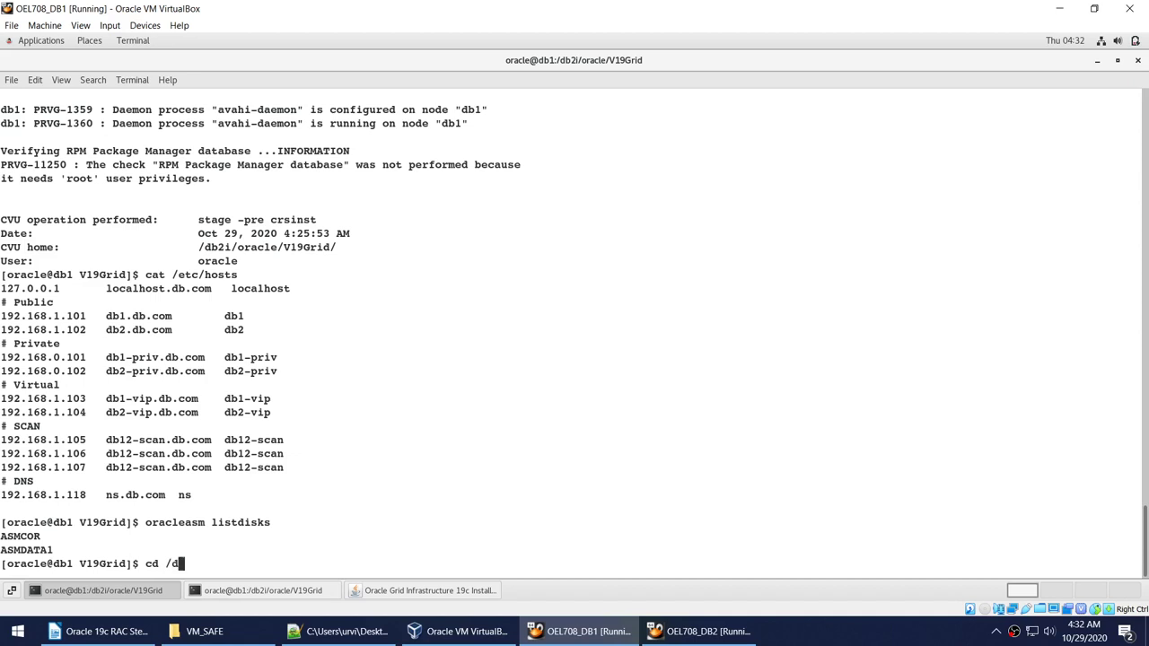
pyautogui.write('b2i/oracle/V19G')
pyautogui.press('Tab')
pyautogui.press('Return')
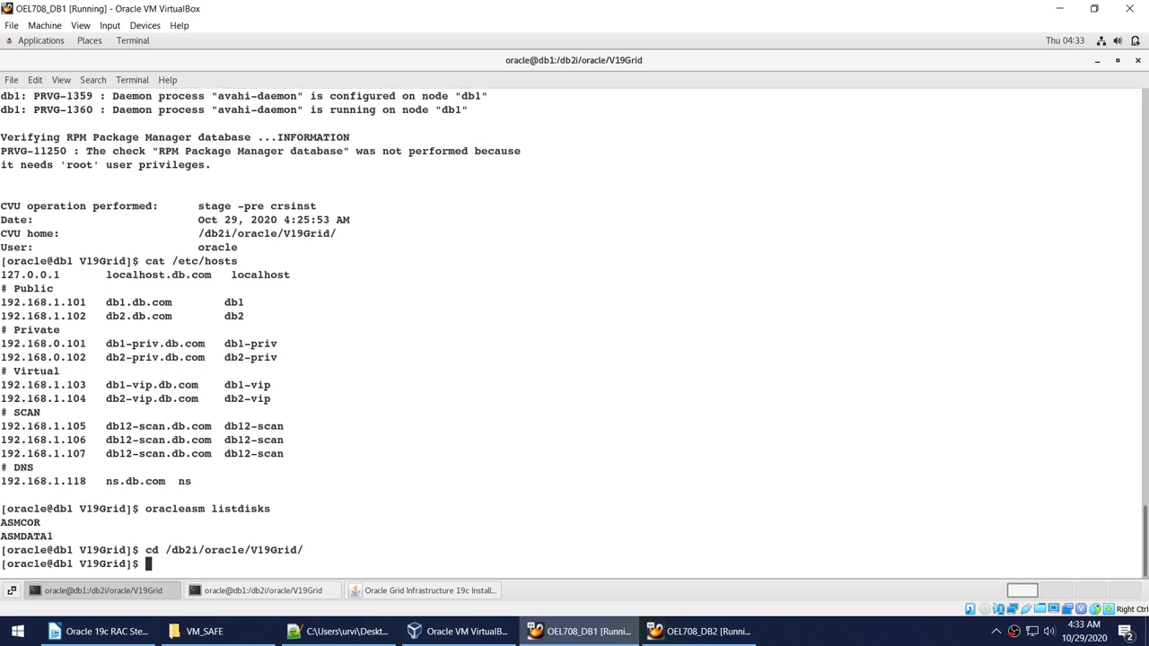
pyautogui.write('cd ..')
pyautogui.press('Return')
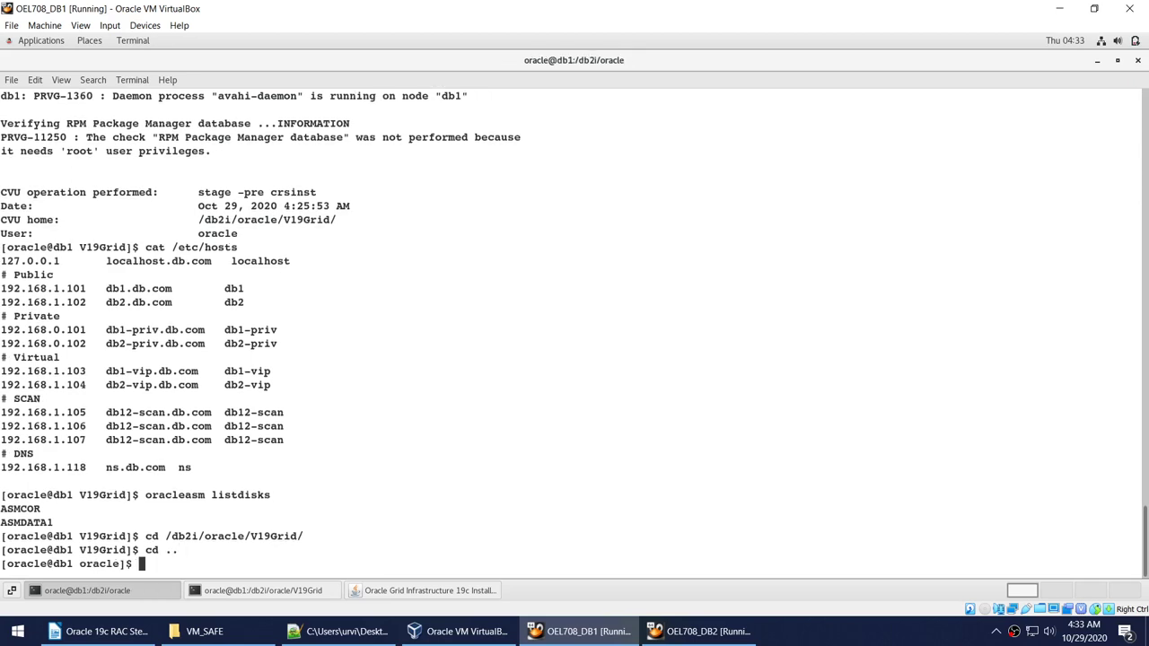
pyautogui.press('Up')
pyautogui.press('Up')
pyautogui.press('Return')
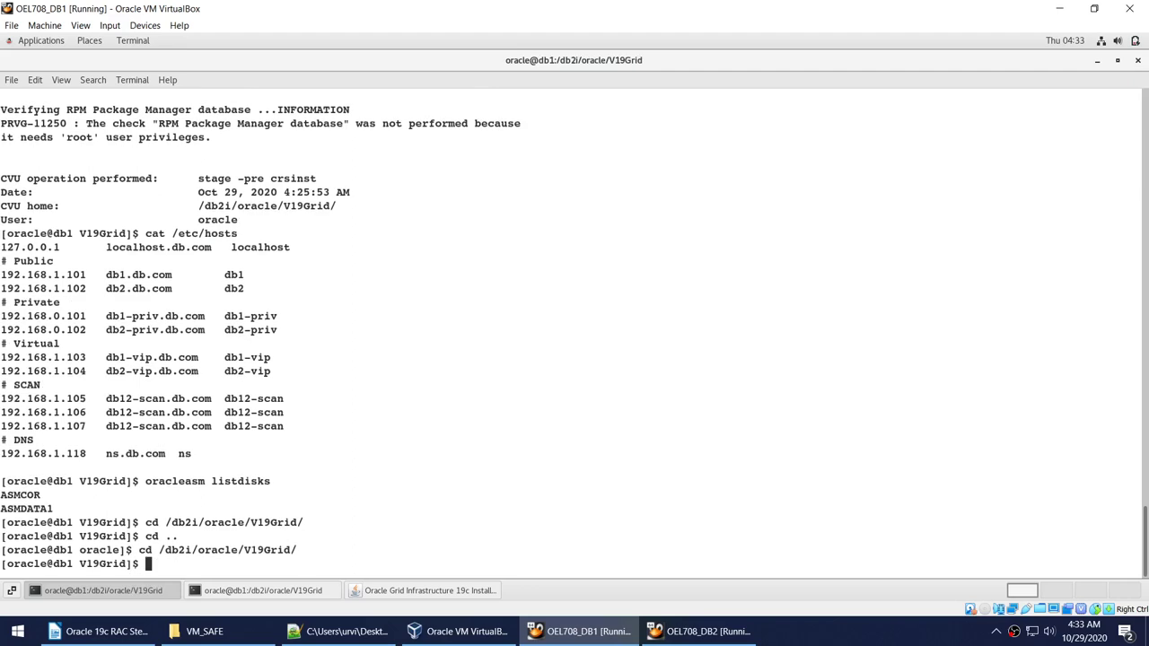
pyautogui.write('ls -l')
pyautogui.press('Return')
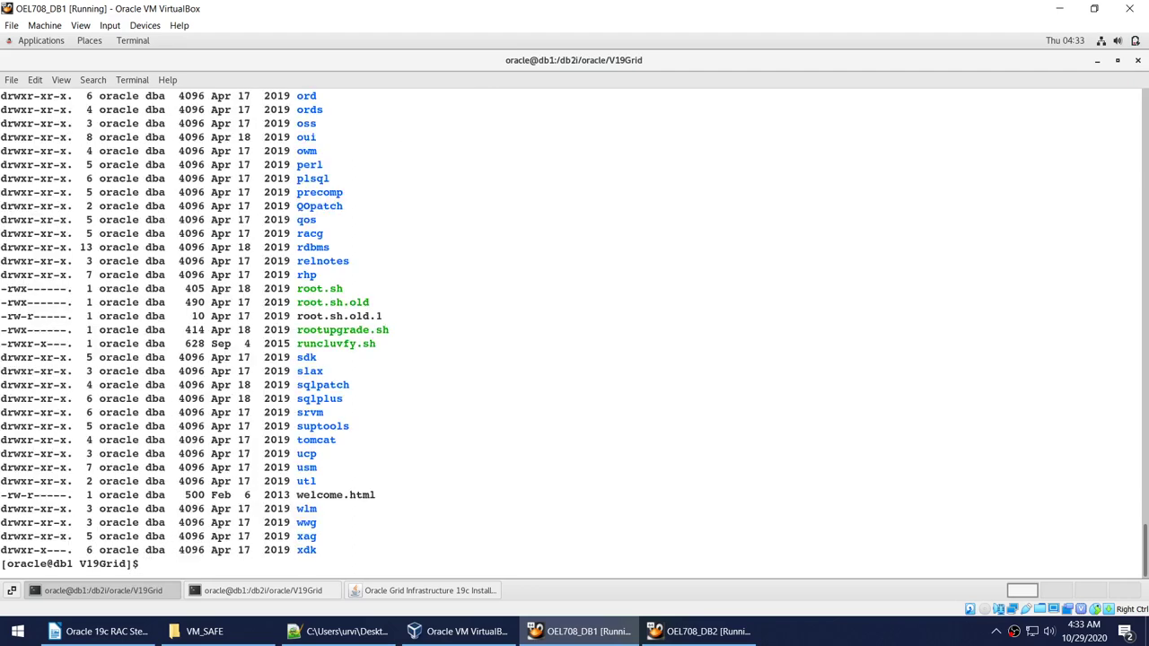
# Go up to /db2i/oracle and list its directories with ls -l.
pyautogui.scroll(8, 431, 308)
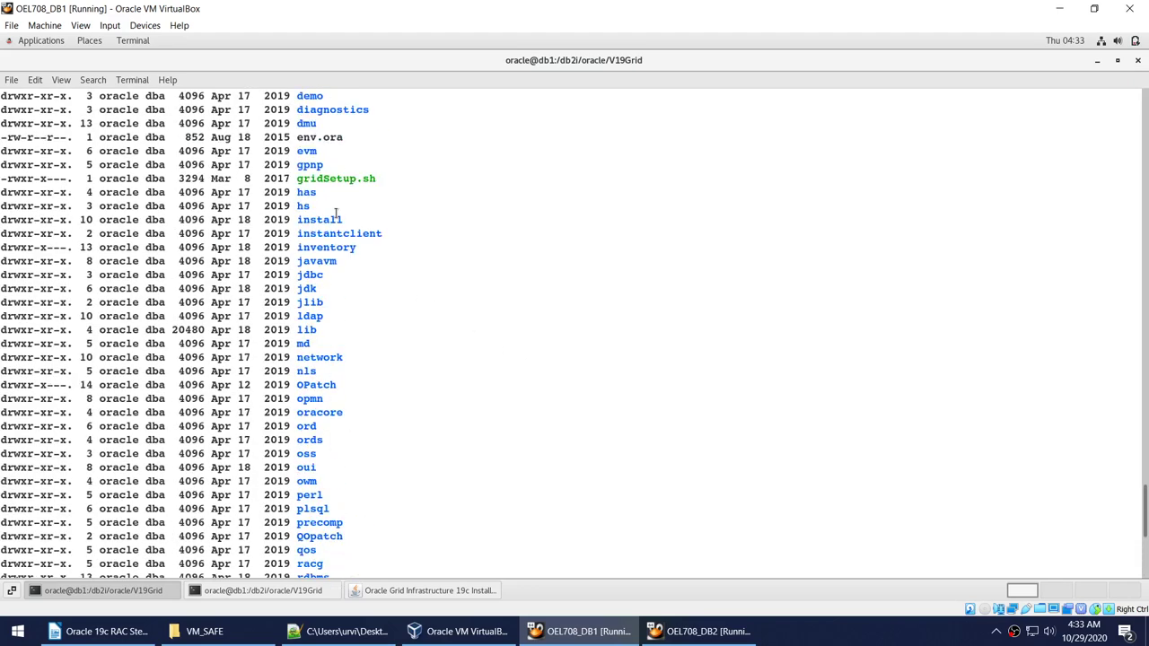
pyautogui.doubleClick(328, 176)
pyautogui.scroll(-8, 538, 323)
pyautogui.write('c')
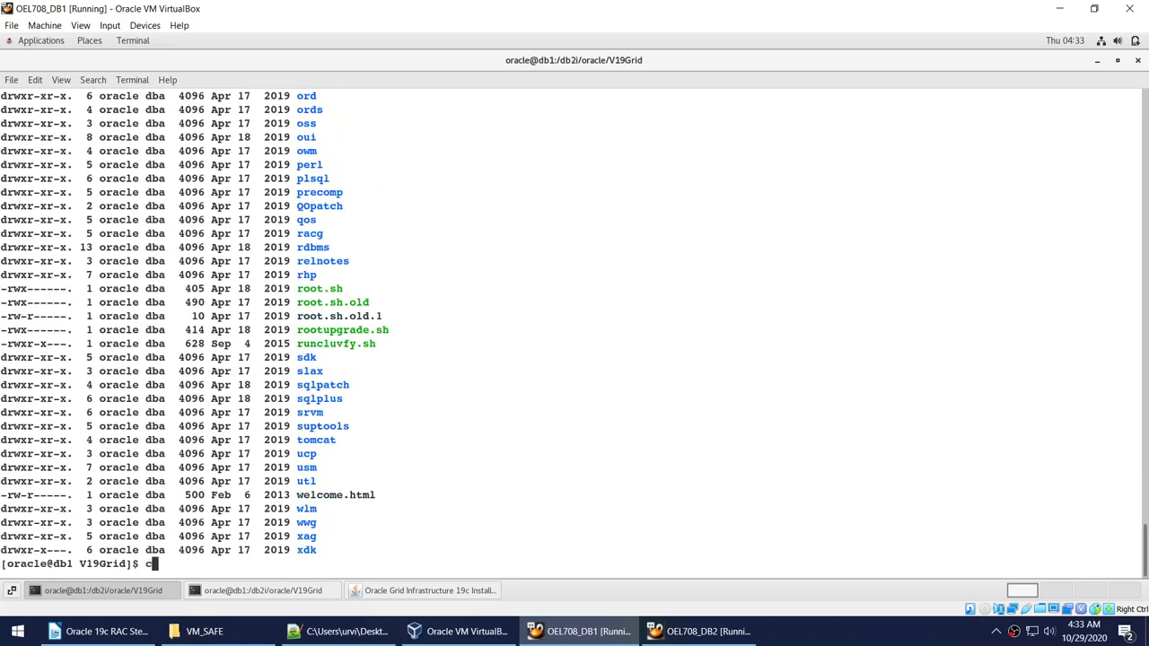
pyautogui.write('d ..')
pyautogui.press('Return')
pyautogui.write('ls ')
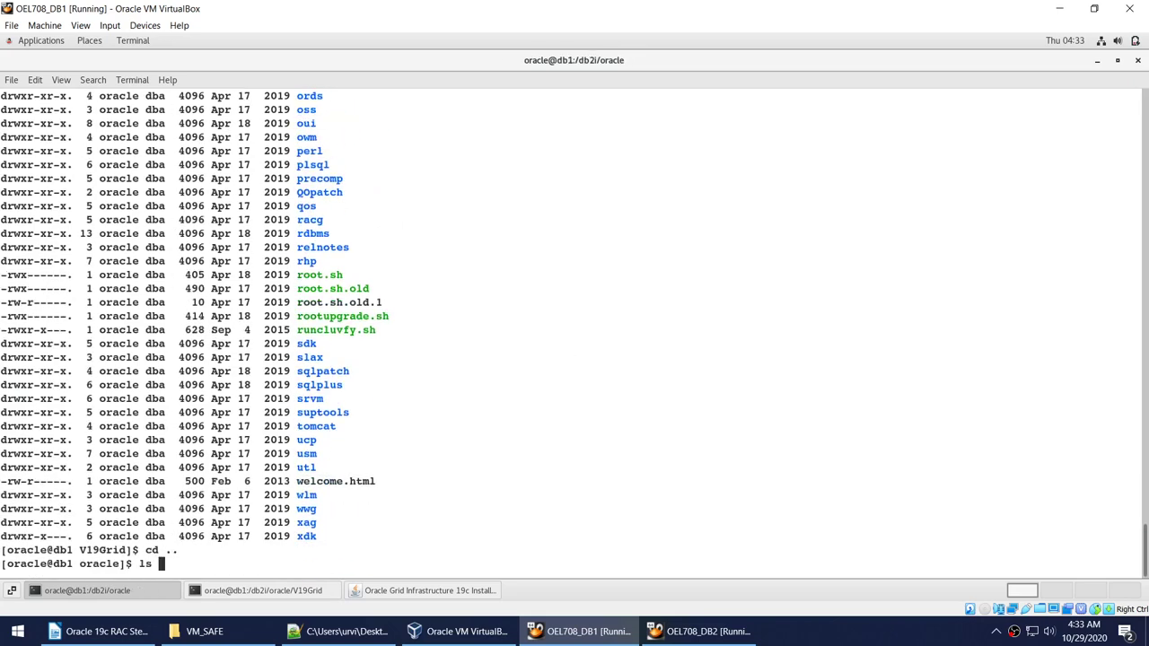
pyautogui.write('-l')
pyautogui.press('Return')
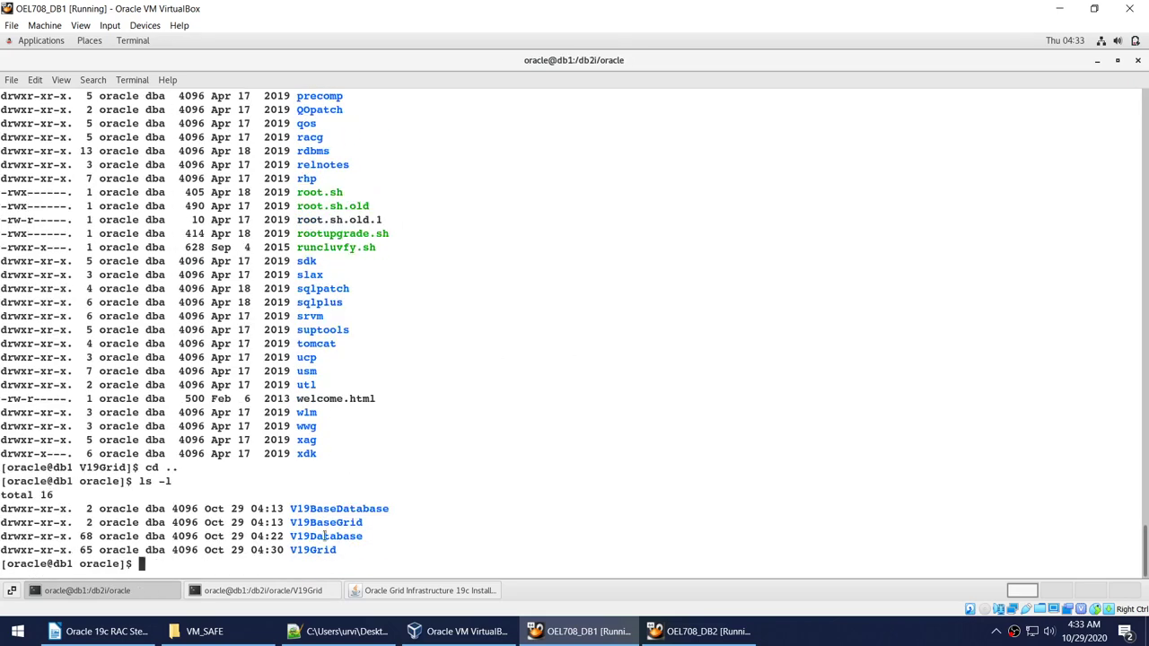
# Enter V19BaseGrid, confirm its path with pwd, and find it empty with ls -l.
pyautogui.doubleClick(325, 536)
pyautogui.doubleClick(335, 522)
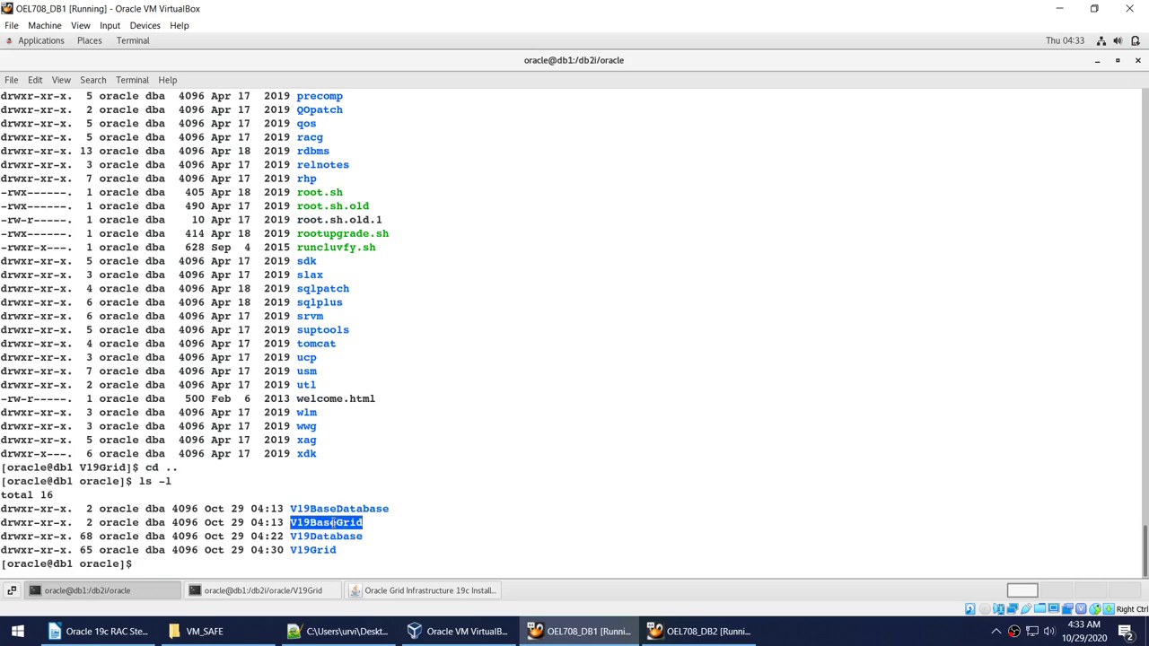
pyautogui.rightClick(334, 522)
pyautogui.click(368, 393)
pyautogui.write('cd')
pyautogui.rightClick(525, 369)
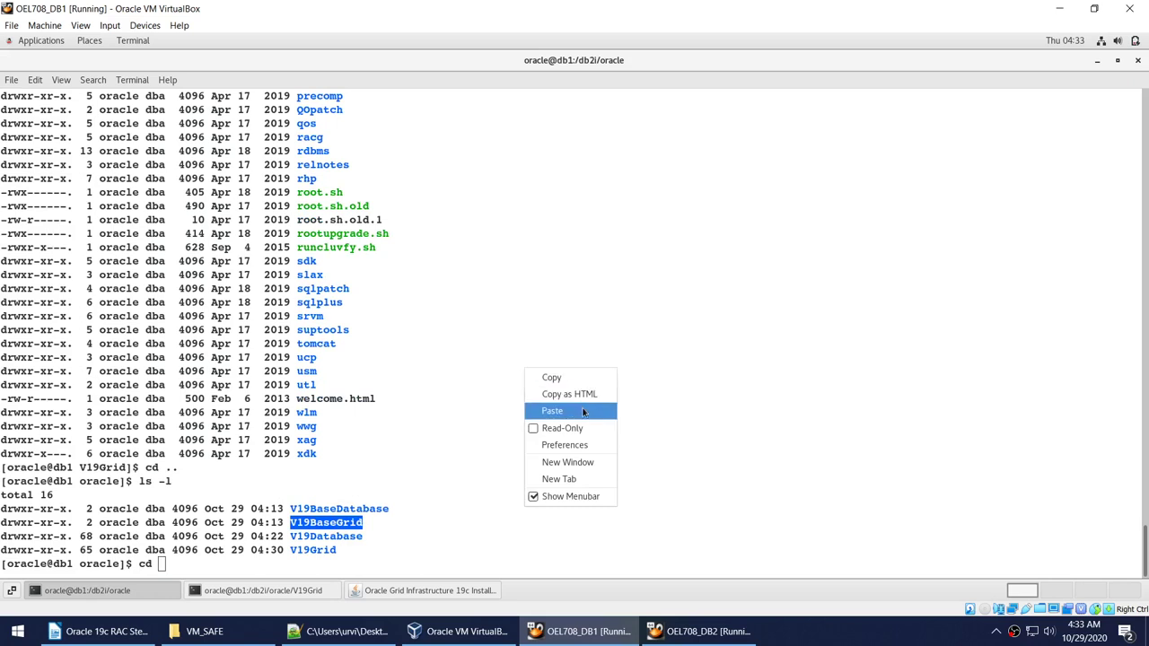
pyautogui.click(582, 411)
pyautogui.press('Return')
pyautogui.write('pwd')
pyautogui.press('Return')
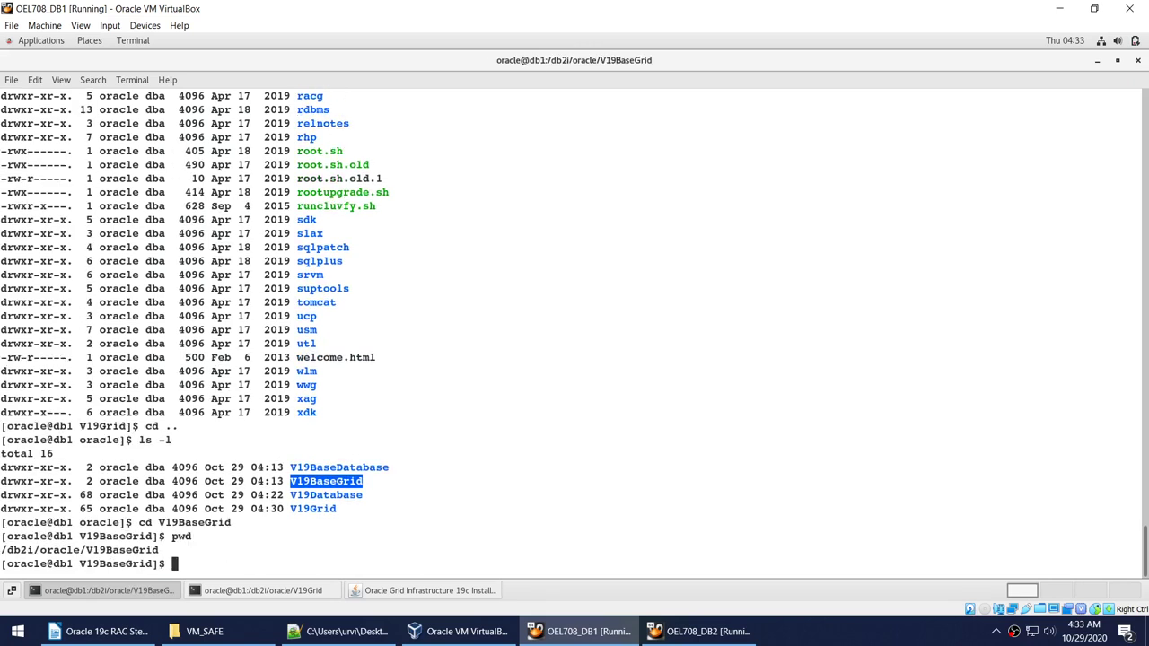
pyautogui.write('ls -l')
pyautogui.press('Return')
# Copy the full path /db2i/oracle/V19BaseGrid from the pwd output.
pyautogui.doubleClick(94, 522)
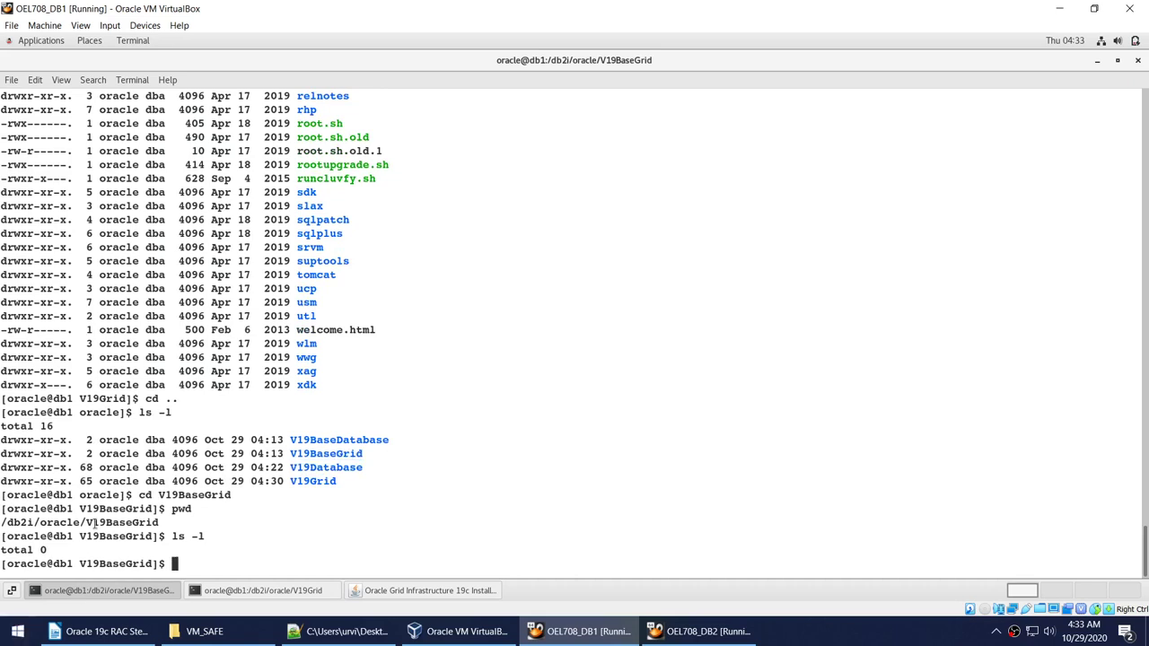
pyautogui.rightClick(94, 523)
pyautogui.click(124, 395)
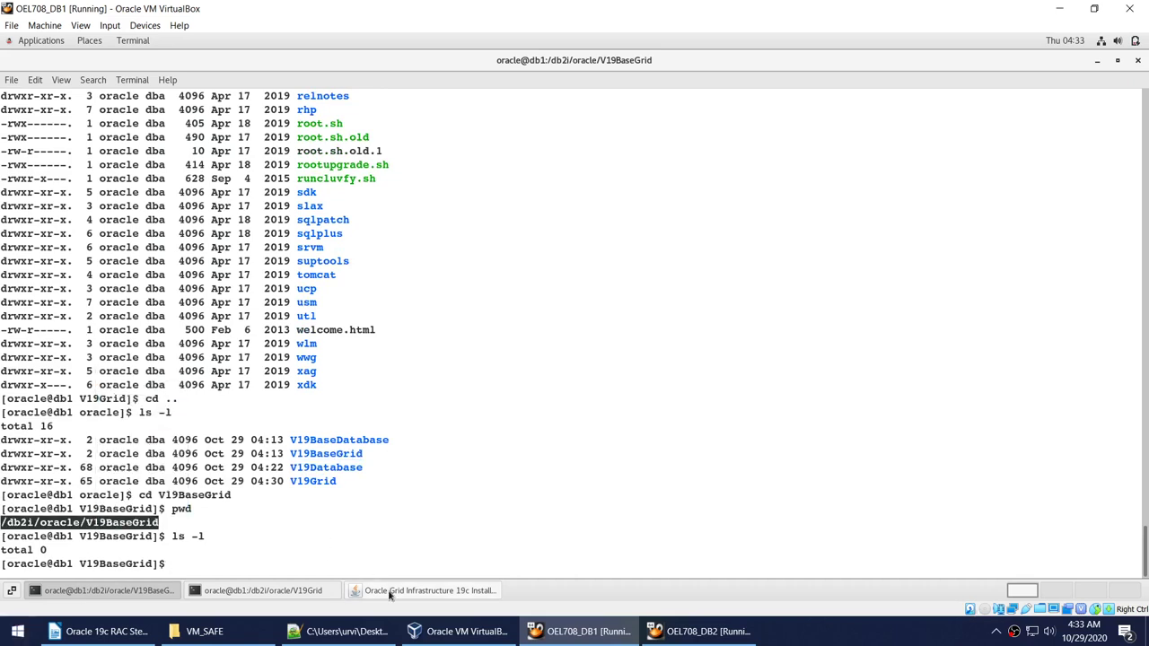
pyautogui.click(392, 594)
# Replace Oracle base /db2i/oracle/V11 with /db2i/oracle/V19BaseGrid and accept the inventory directory.
pyautogui.click(582, 251)
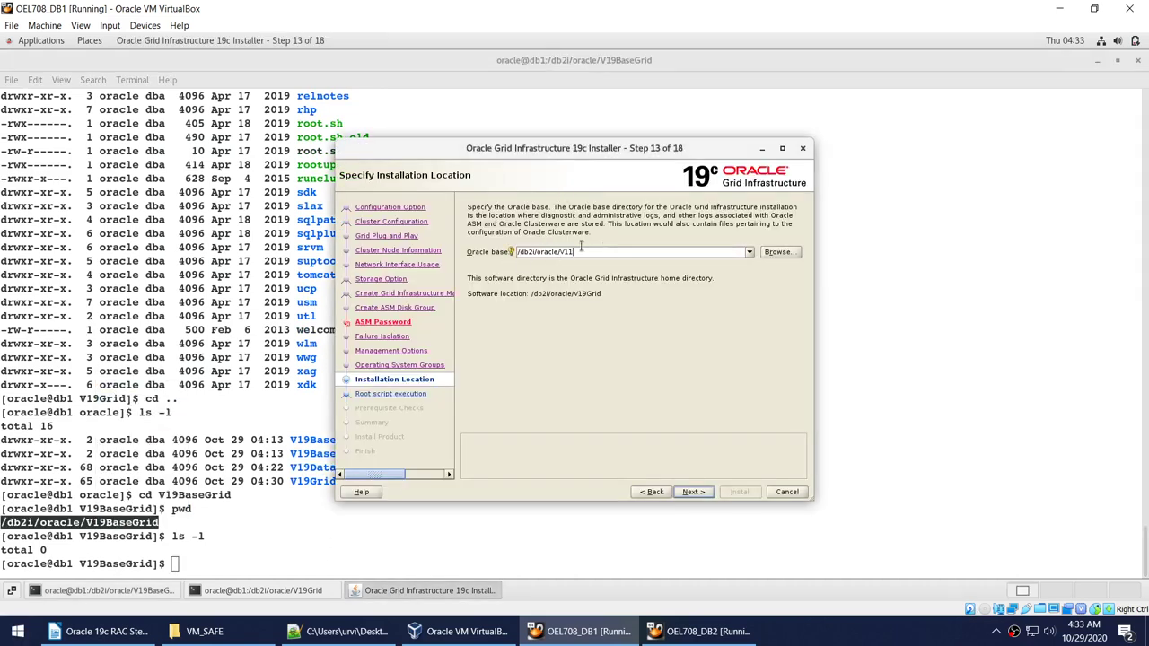
pyautogui.moveTo(604, 252); pyautogui.dragTo(513, 252)
pyautogui.hotkey('ctrl', 'v')
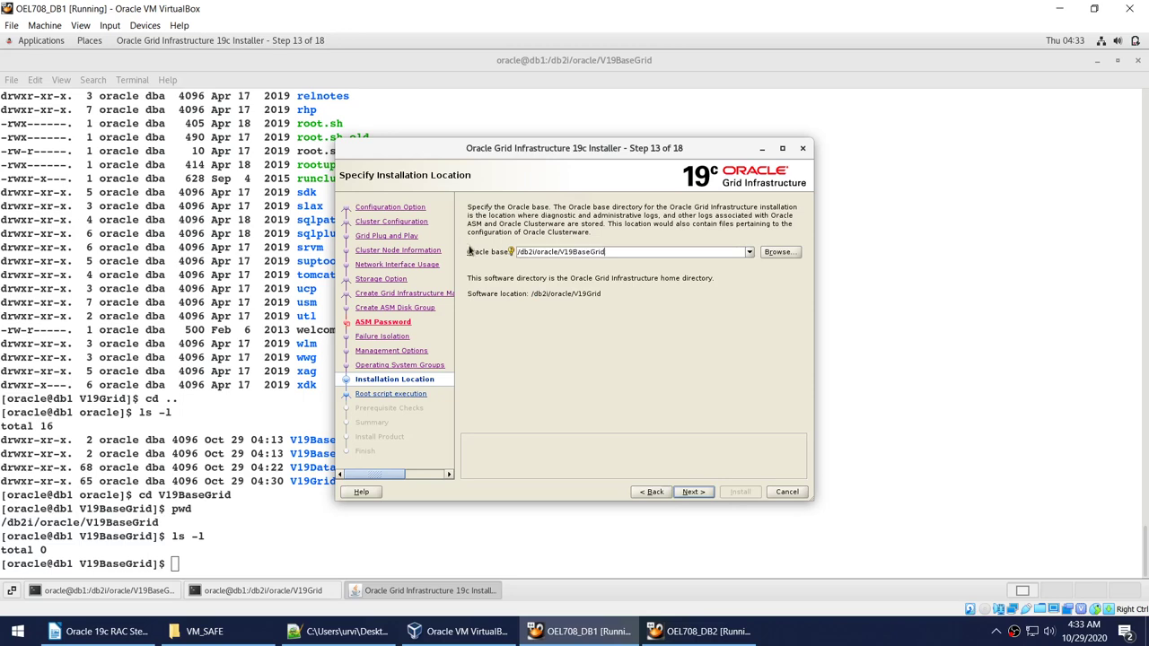
pyautogui.click(694, 492)
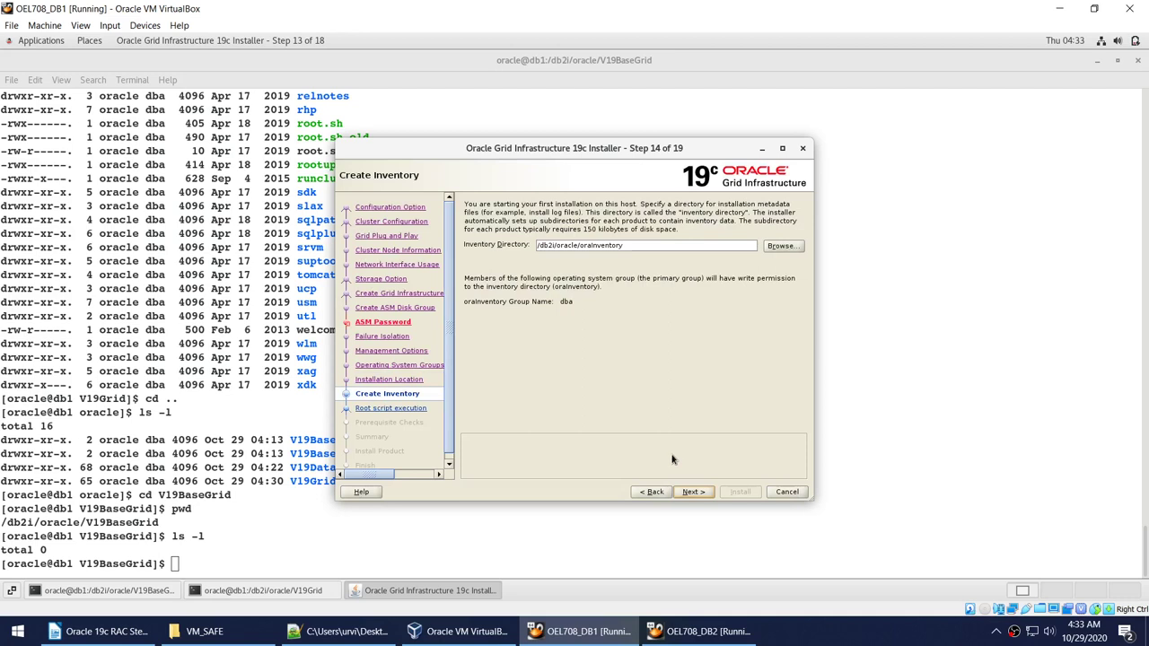
pyautogui.click(697, 493)
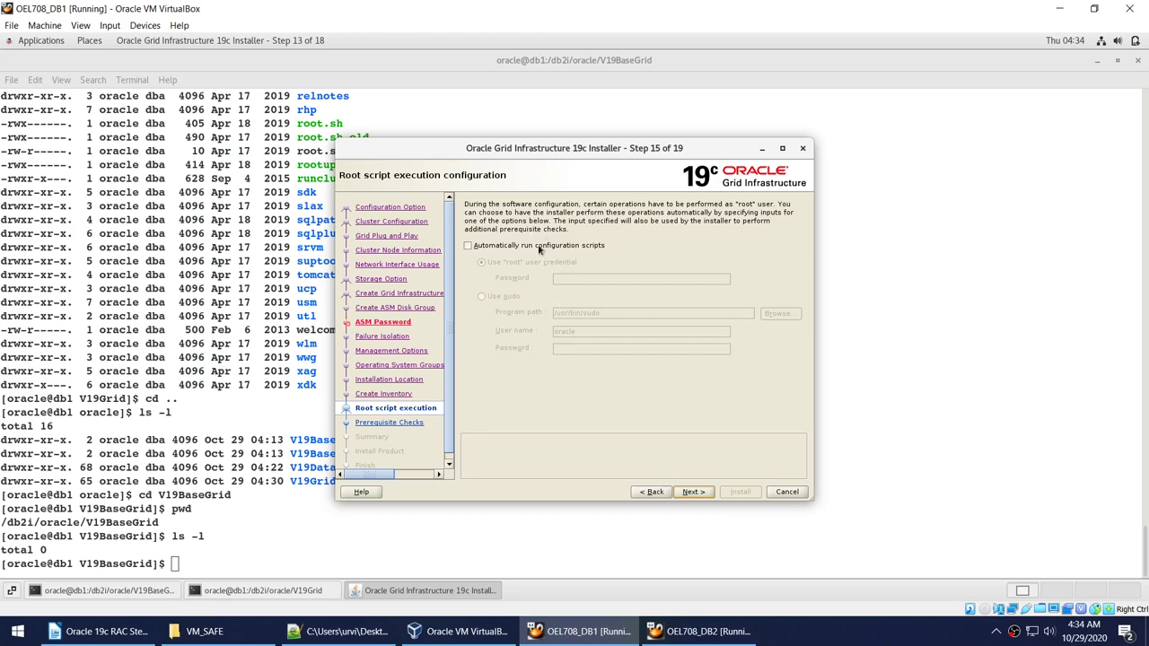
pyautogui.click(693, 492)
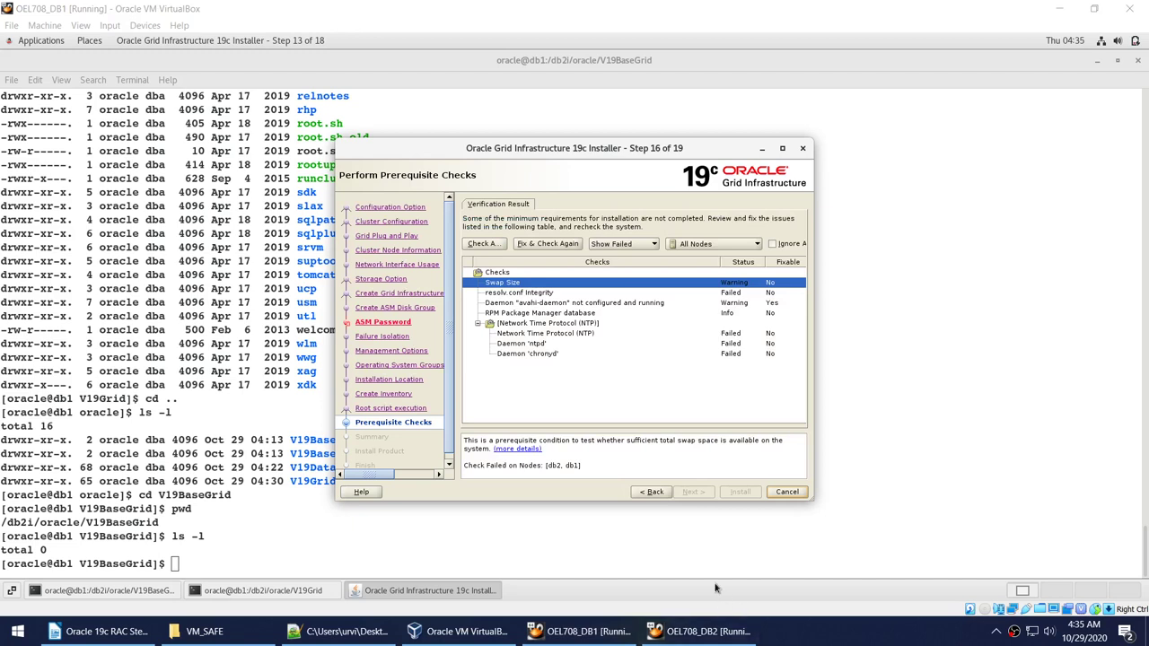
pyautogui.click(550, 294)
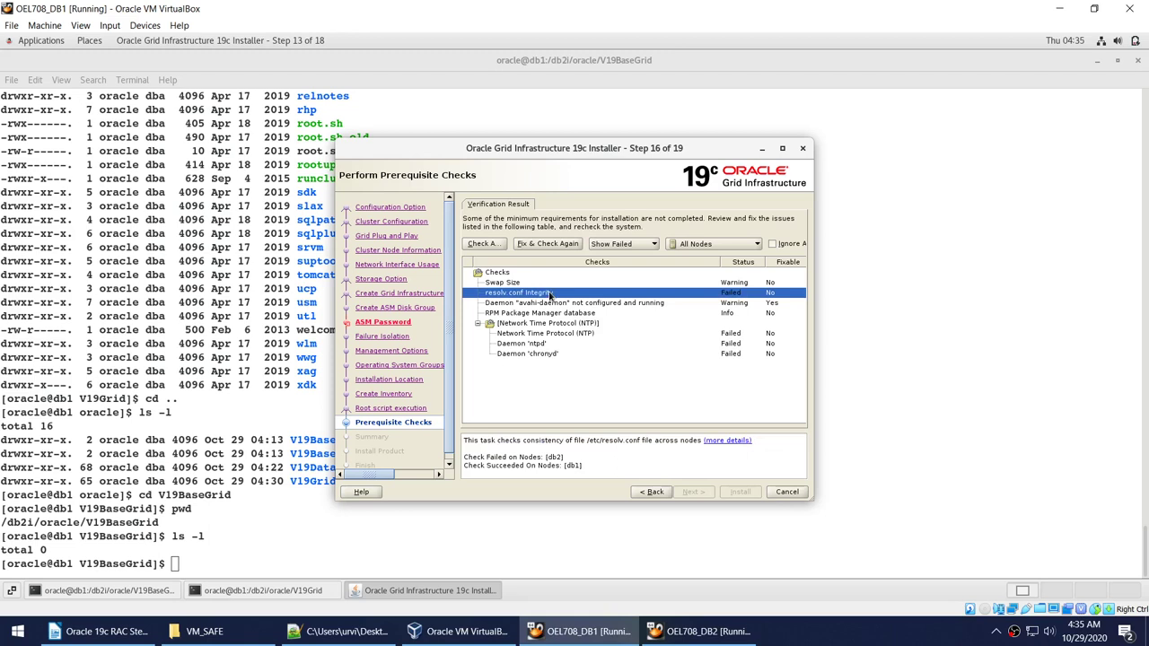
pyautogui.click(550, 327)
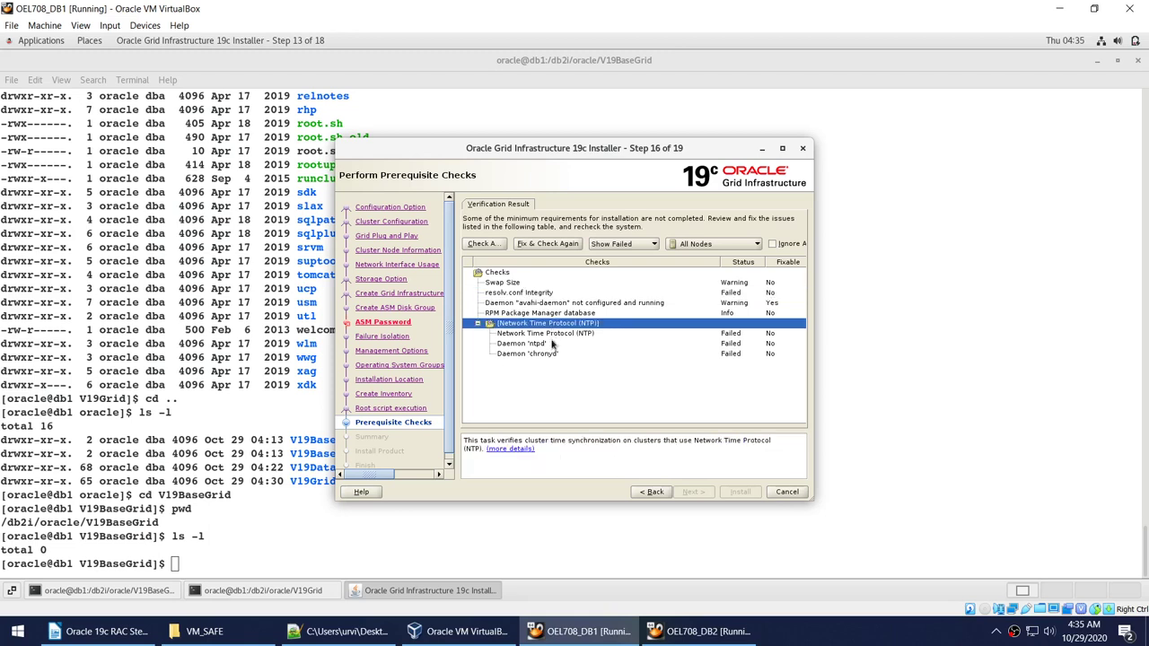
pyautogui.click(553, 344)
pyautogui.click(542, 306)
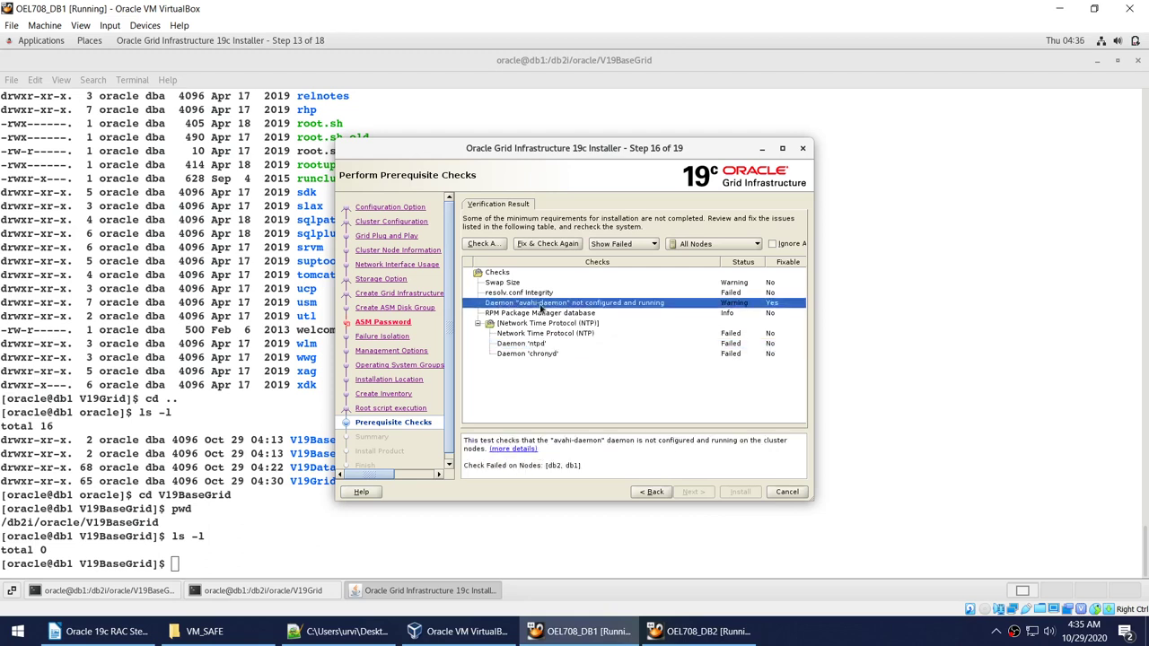
pyautogui.click(534, 284)
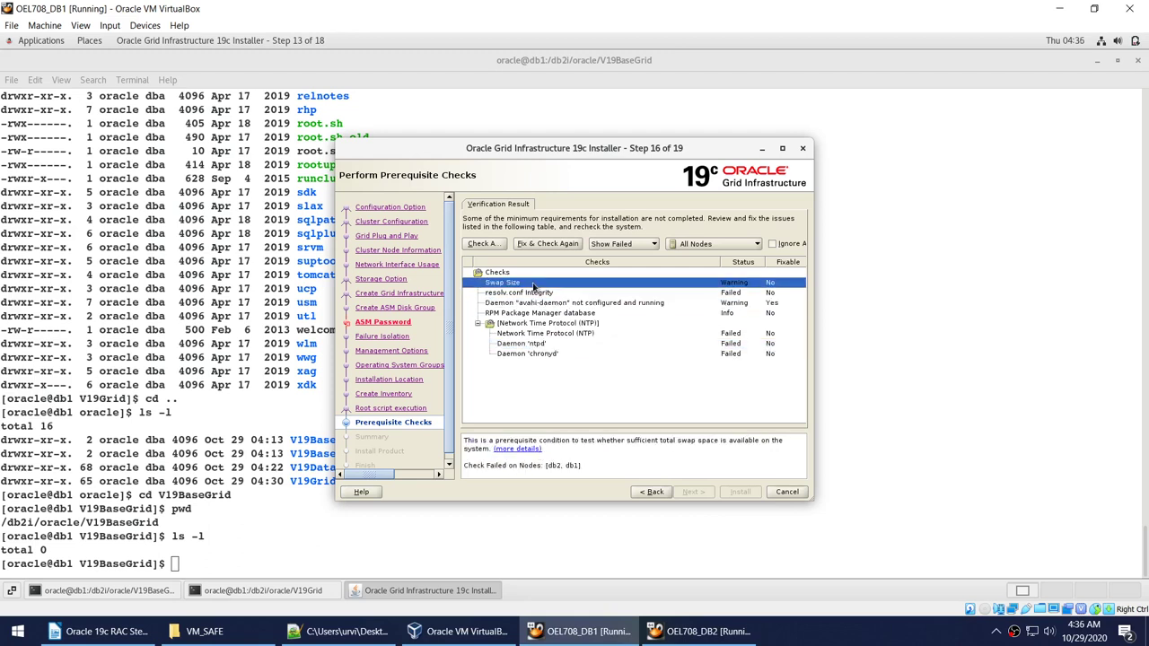
pyautogui.click(544, 313)
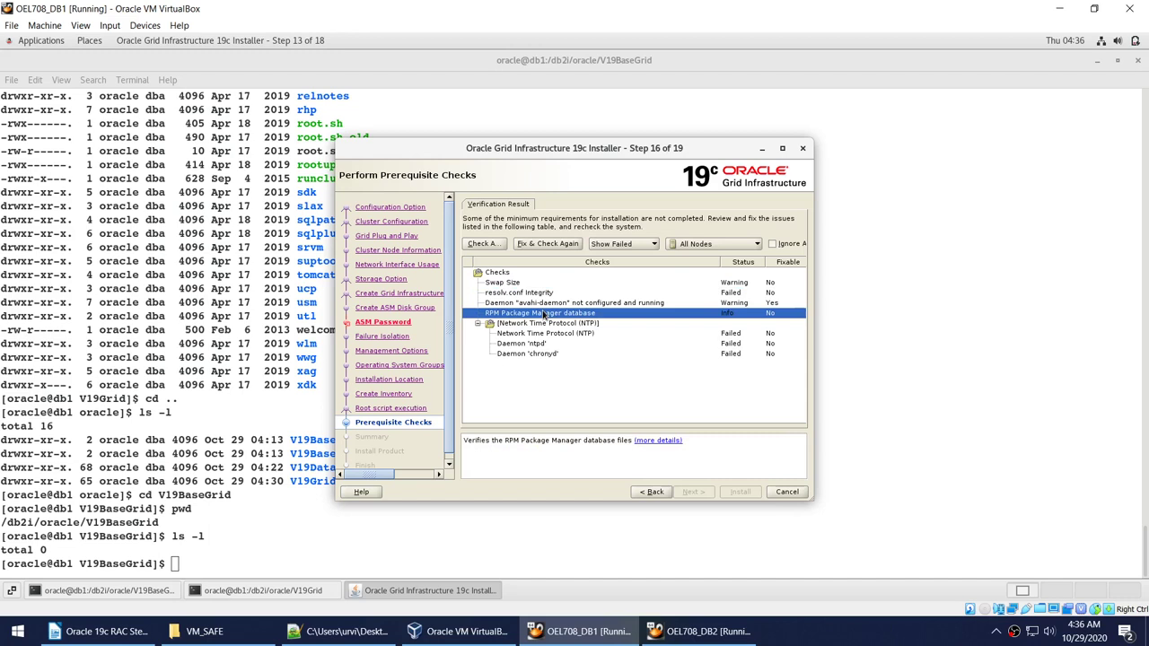
pyautogui.click(529, 294)
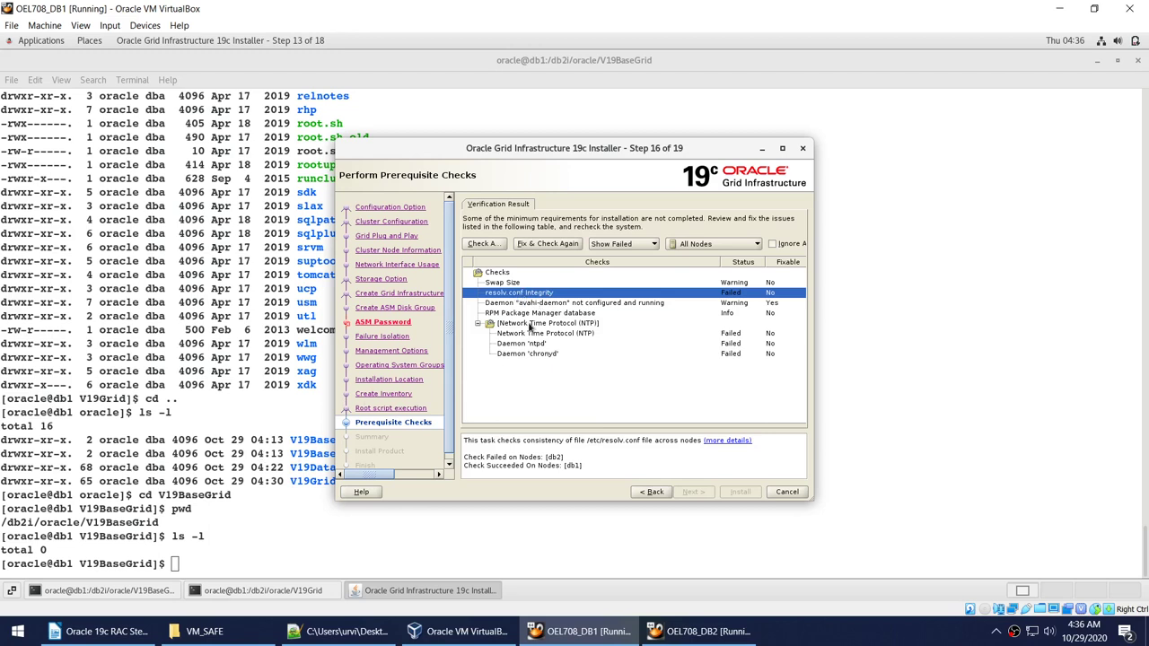
# Show db1's /etc/resolv.conf (nameserver 192.168.1.118) and copy the cat command.
pyautogui.click(305, 370)
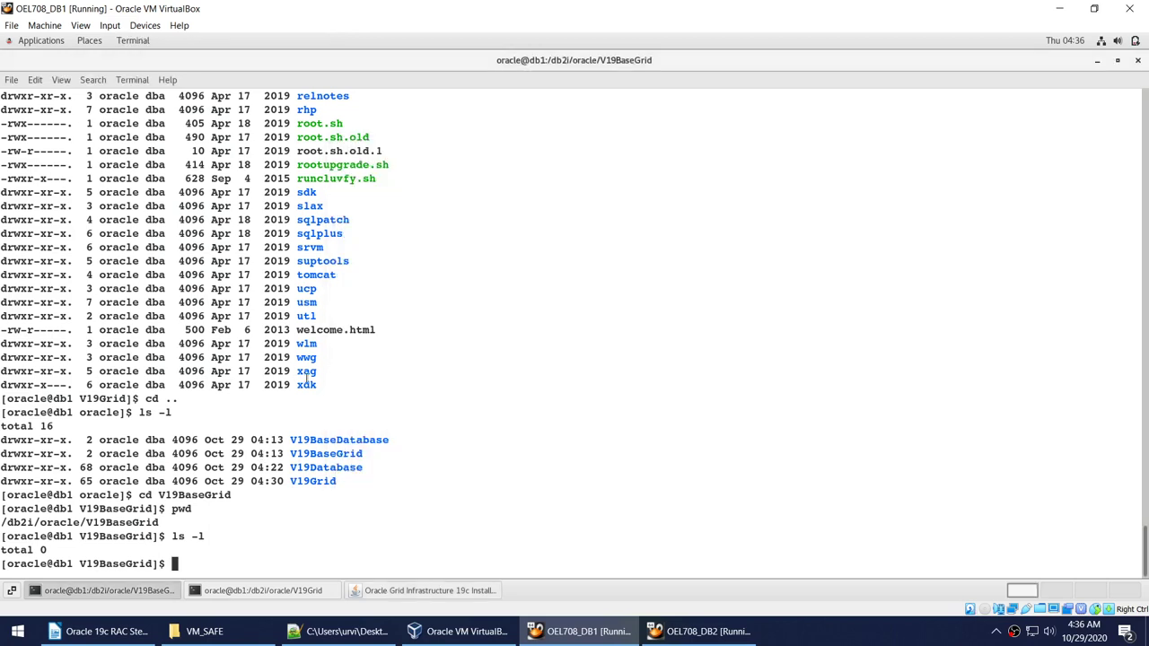
pyautogui.write('cat /etc/resolv.conf')
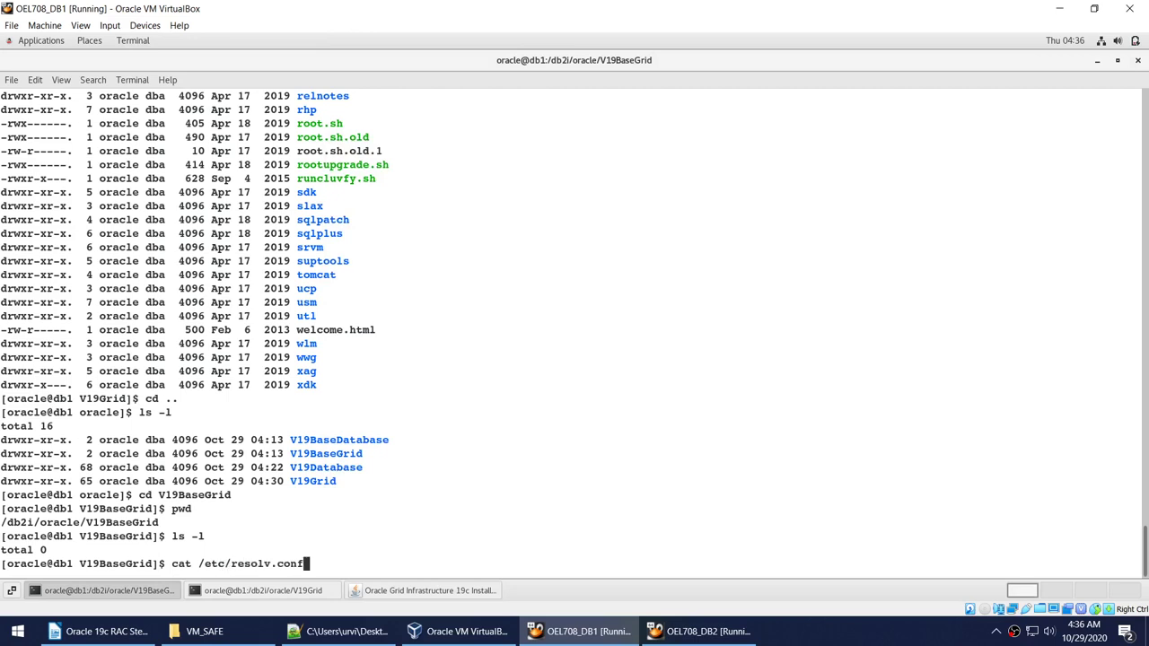
pyautogui.press('Return')
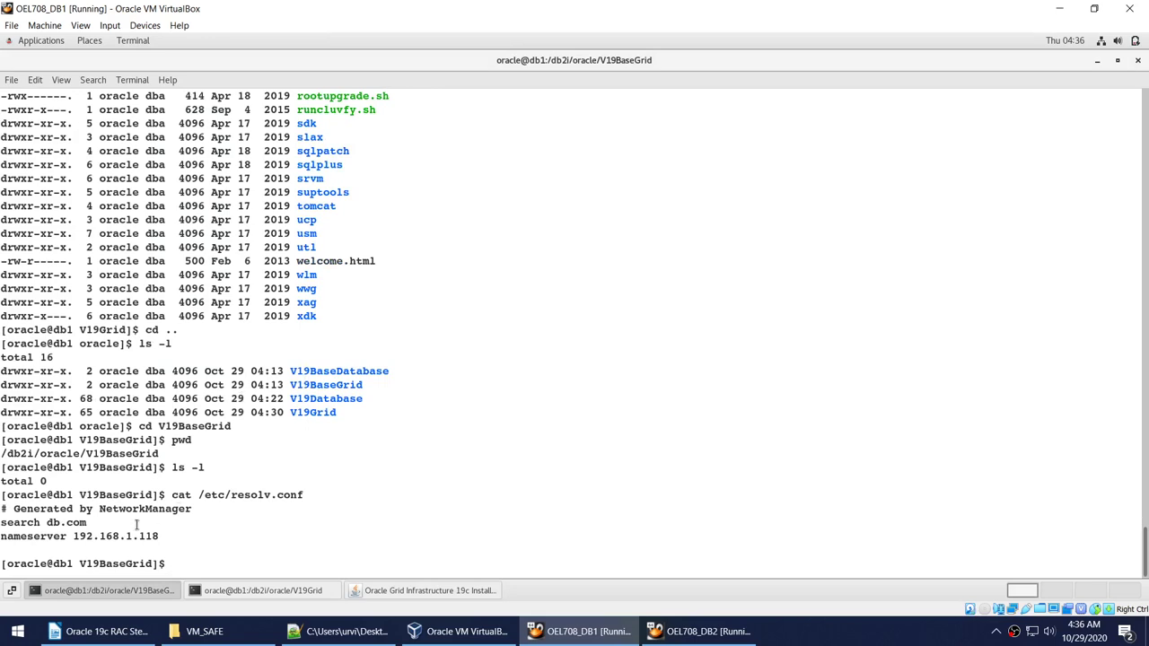
pyautogui.moveTo(172, 495); pyautogui.dragTo(327, 496)
pyautogui.rightClick(328, 495)
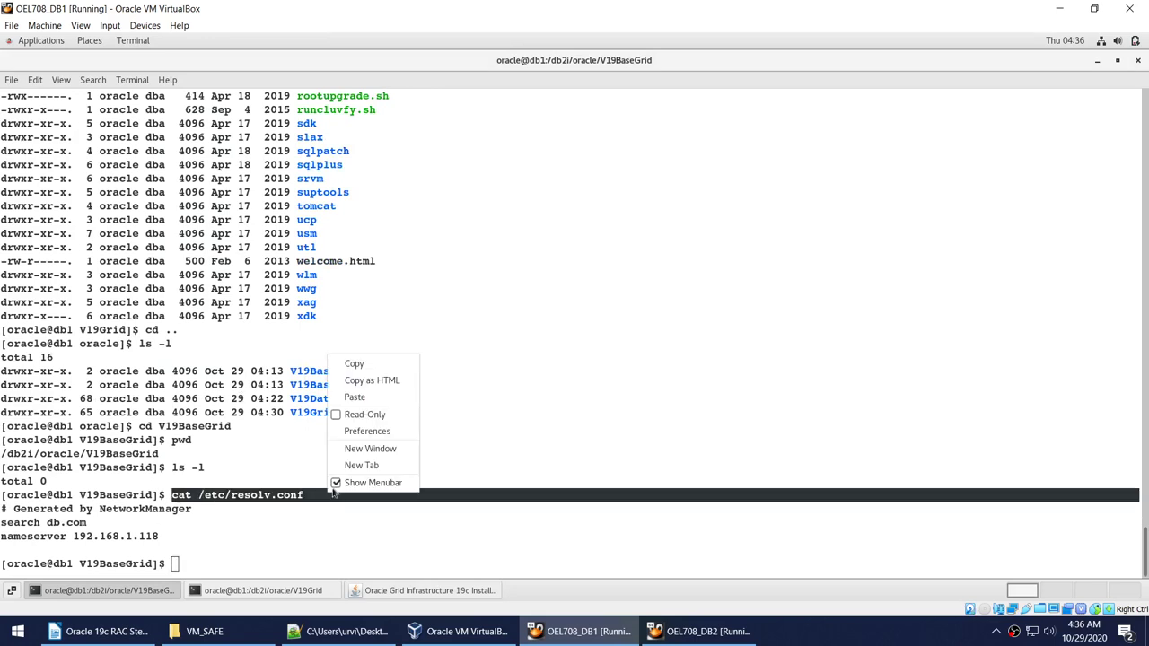
pyautogui.click(357, 366)
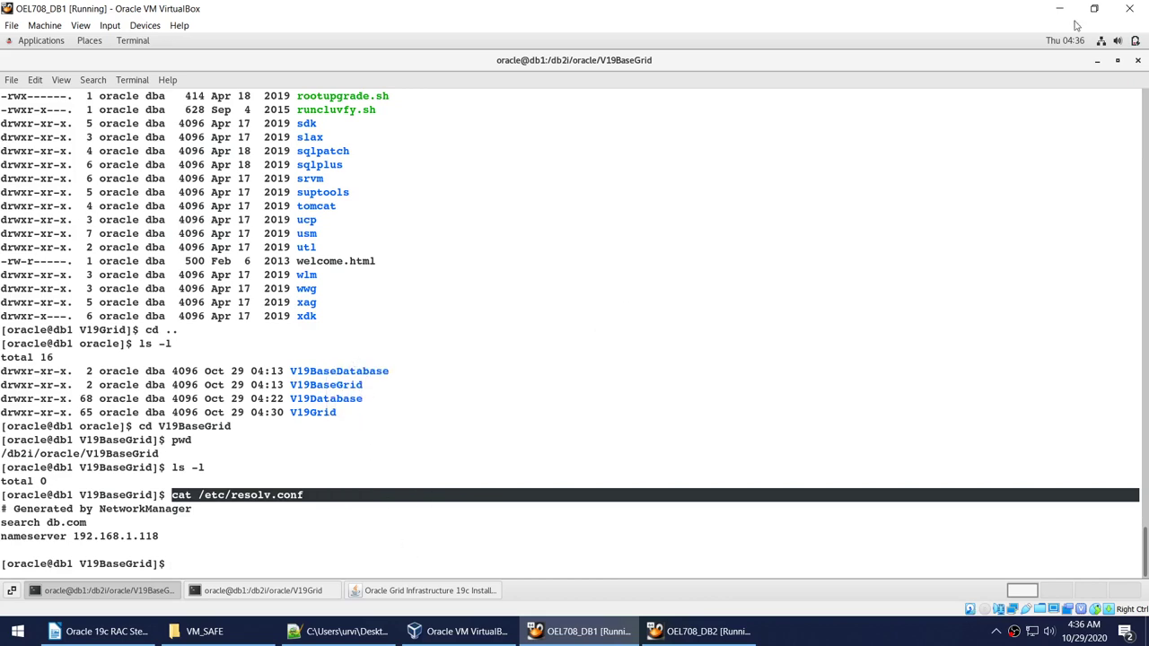
# Minimize the V19BaseGrid and V19Grid terminals to reveal the installer.
pyautogui.click(1101, 61)
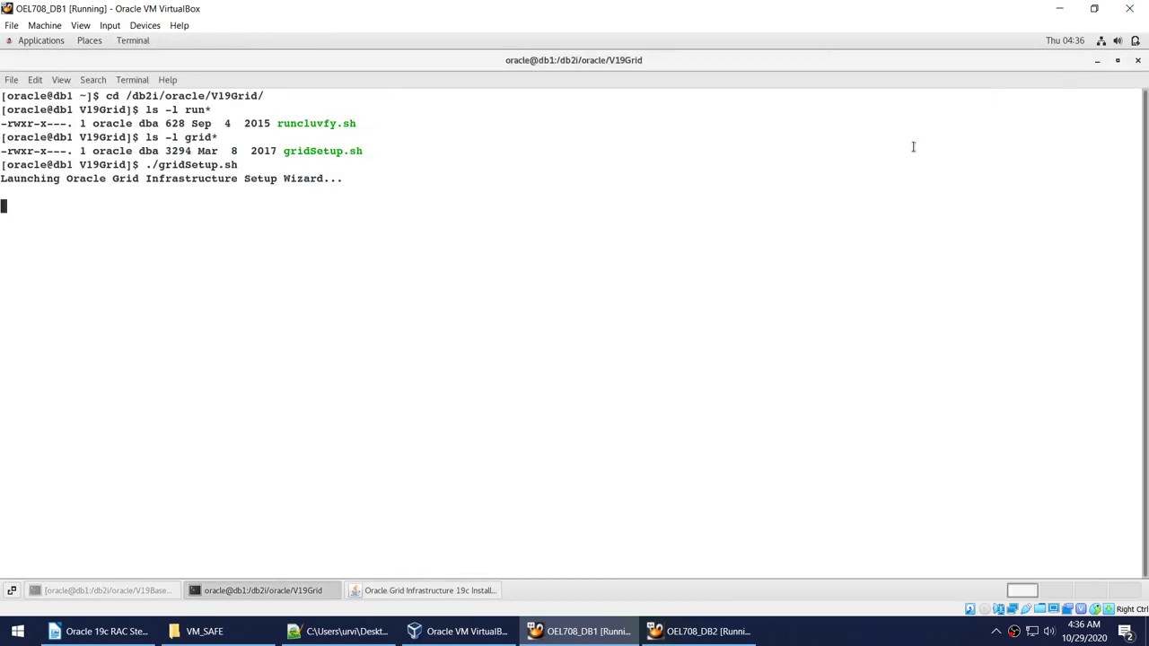
pyautogui.rightClick(914, 151)
pyautogui.click(1096, 60)
pyautogui.click(1096, 60)
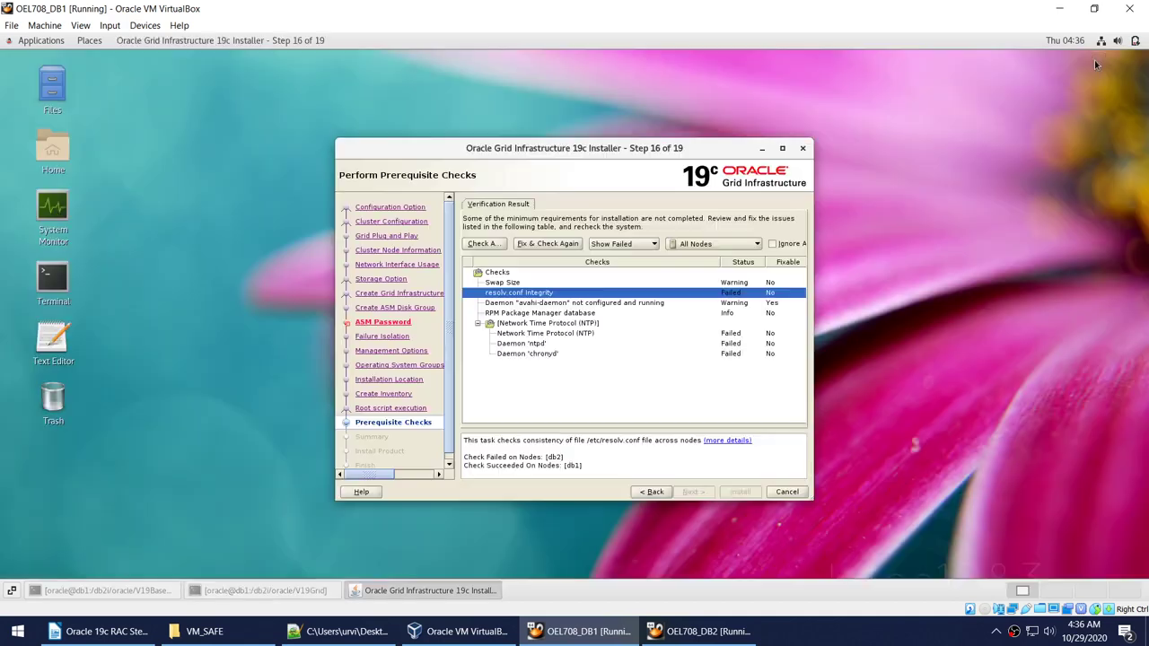
# In a new terminal, ssh to db2, cat its resolv.conf, and compare with db1's 192.168.1.118.
pyautogui.hotkey('ctrl', 'alt', 't')
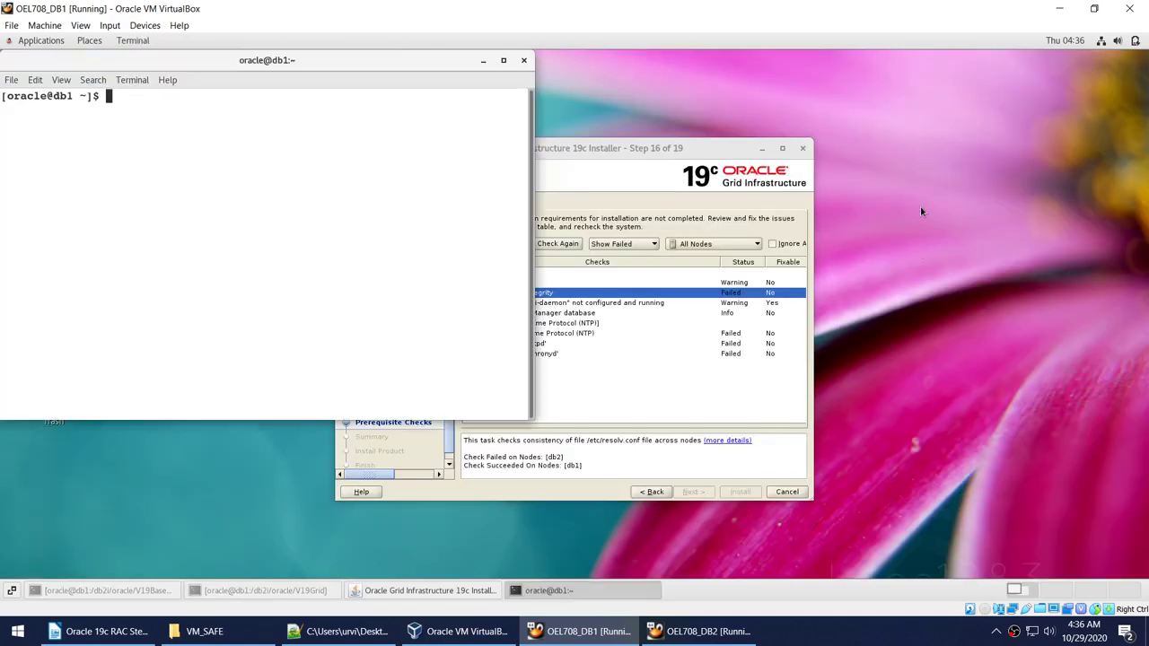
pyautogui.write('ssh db2')
pyautogui.press('Return')
pyautogui.rightClick(226, 162)
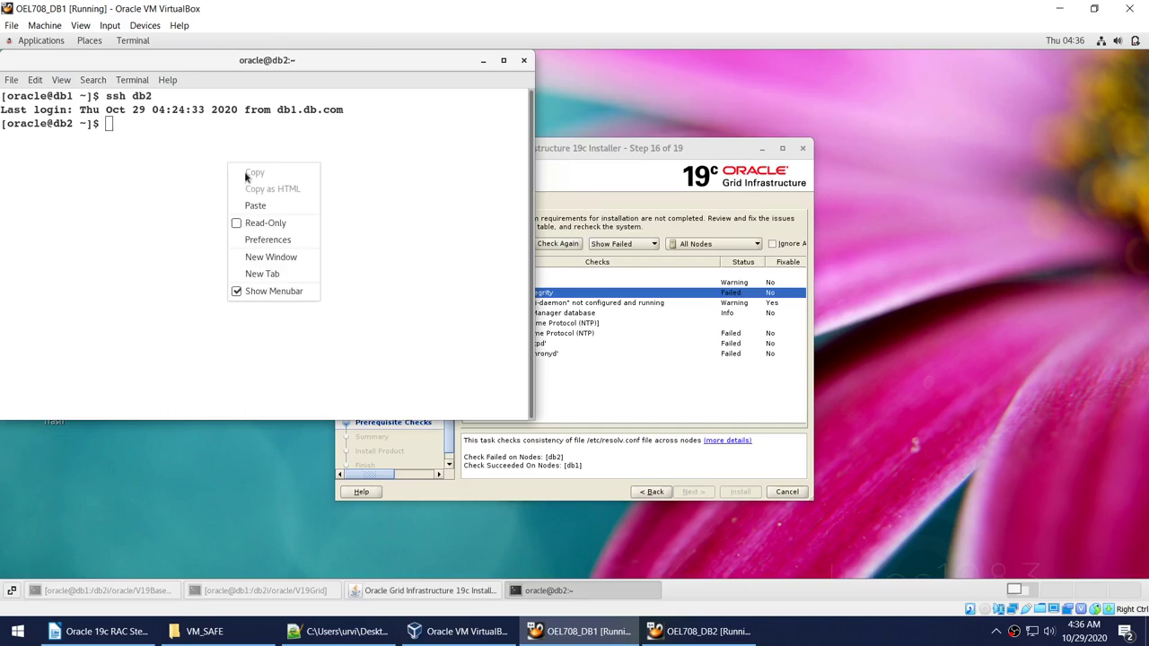
pyautogui.click(274, 204)
pyautogui.press('Return')
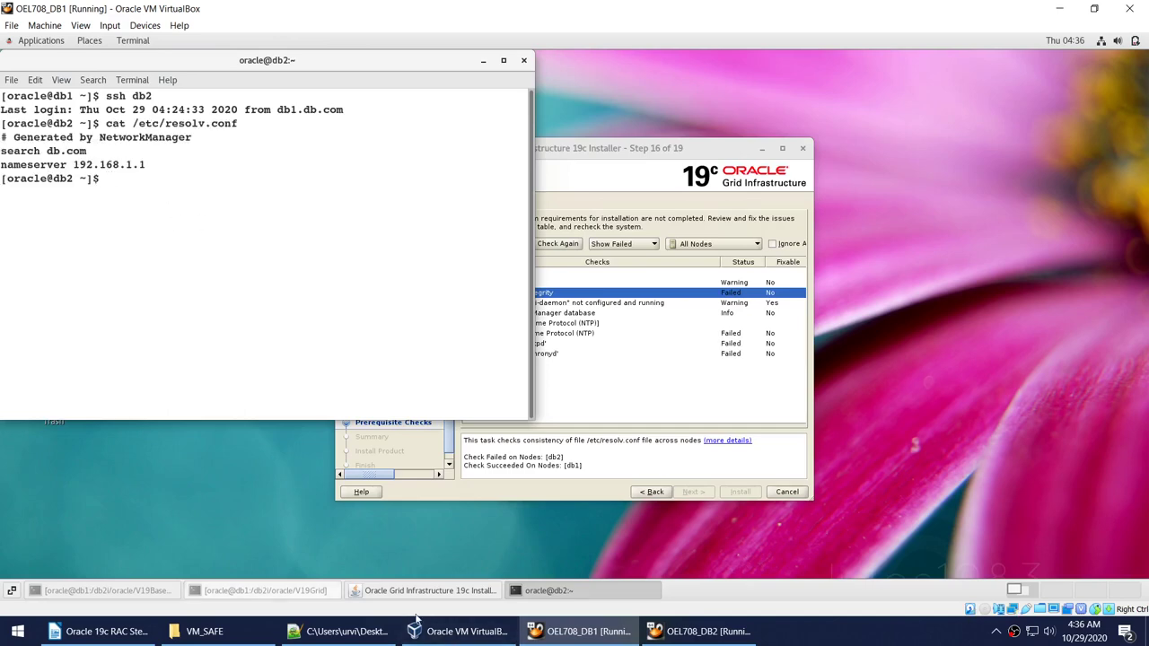
pyautogui.click(253, 593)
pyautogui.click(118, 591)
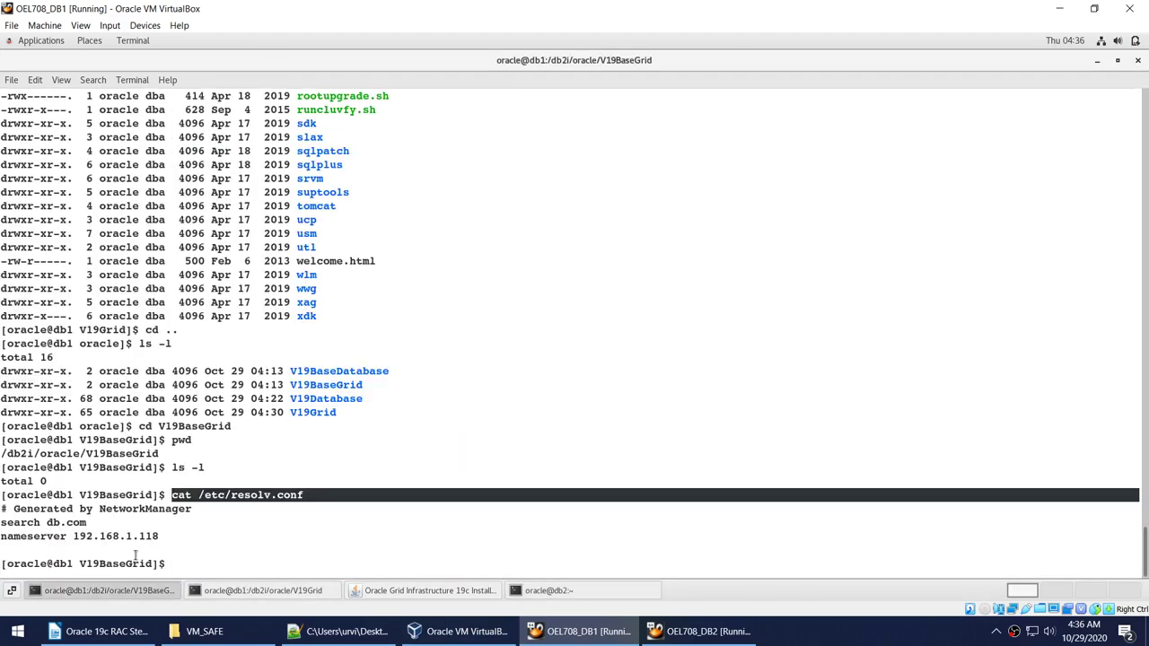
pyautogui.moveTo(118, 535); pyautogui.dragTo(159, 536)
pyautogui.click(547, 590)
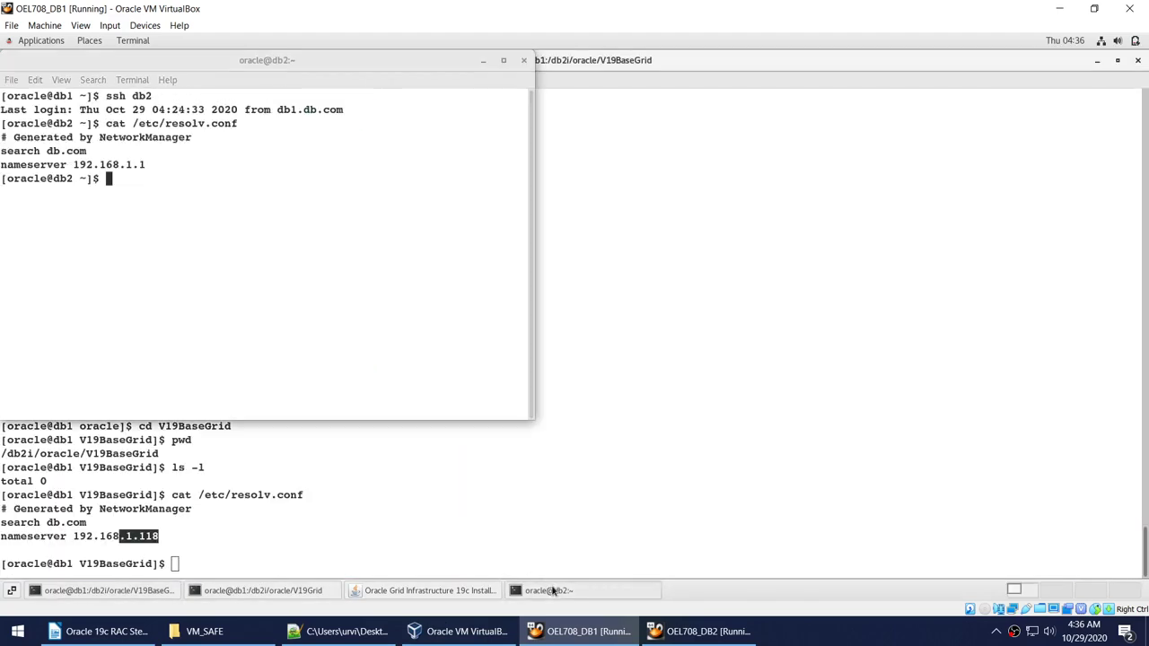
# Open db2's /etc/resolv.conf in vi.
pyautogui.write('exit')
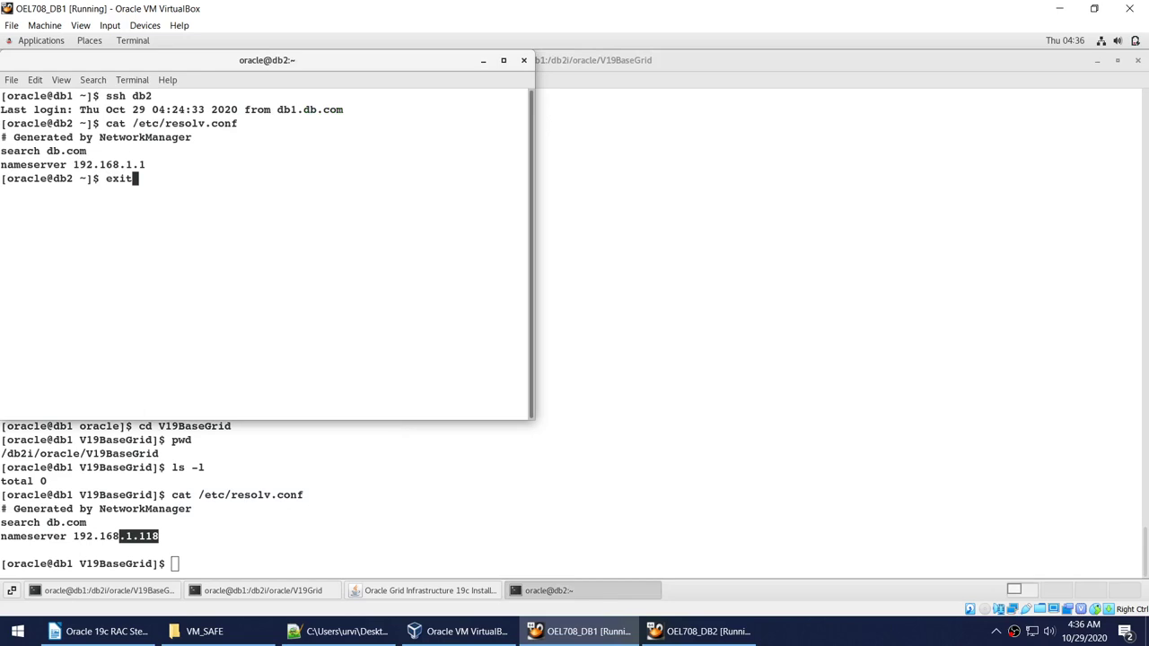
pyautogui.press('Up')
pyautogui.press('Down')
pyautogui.press('Up')
pyautogui.press('Home')
pyautogui.press('Delete')
pyautogui.press('Delete')
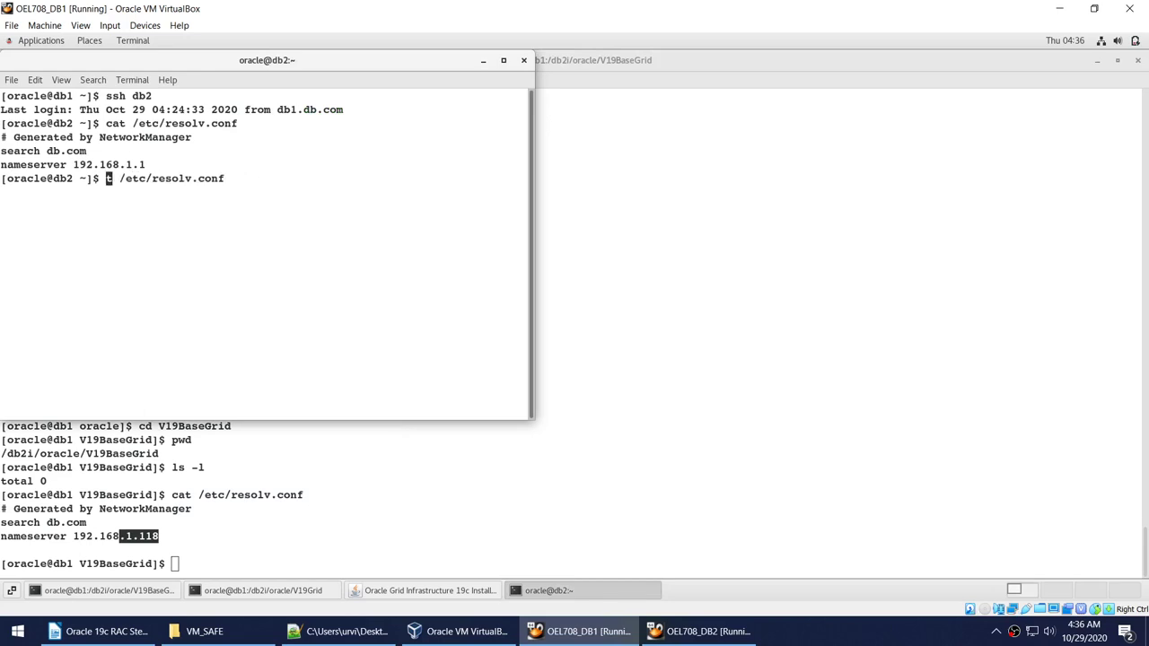
pyautogui.write('vi')
pyautogui.press('Delete')
pyautogui.press('Return')
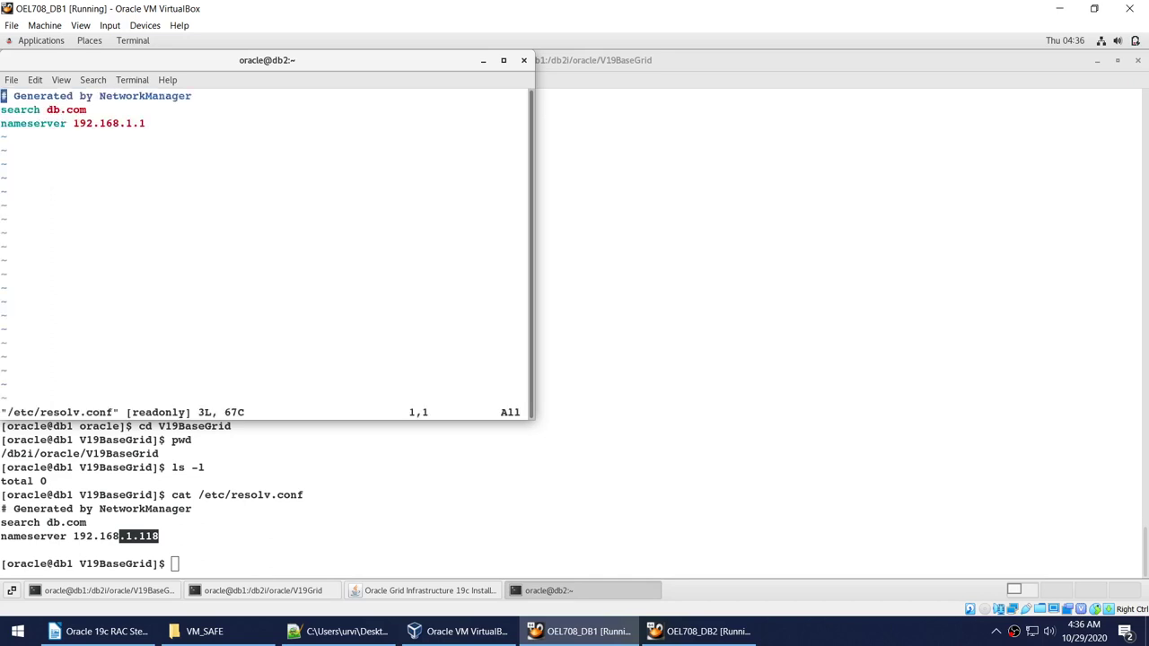
# Change the nameserver to 192.168.1.118 and try saving, which fails as read-only.
pyautogui.press('Down')
pyautogui.press('Down')
pyautogui.press('End')
pyautogui.press('a')
pyautogui.press('Up')
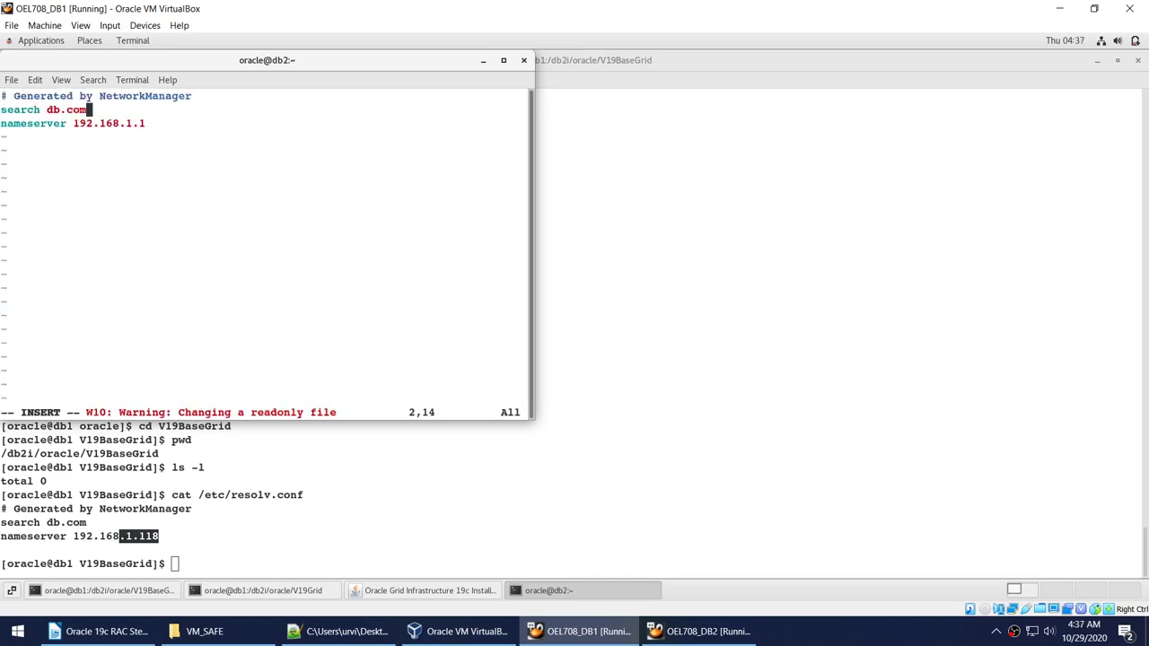
pyautogui.press('Down')
pyautogui.press('Right')
pyautogui.write('118')
pyautogui.press('Escape')
pyautogui.press('Left')
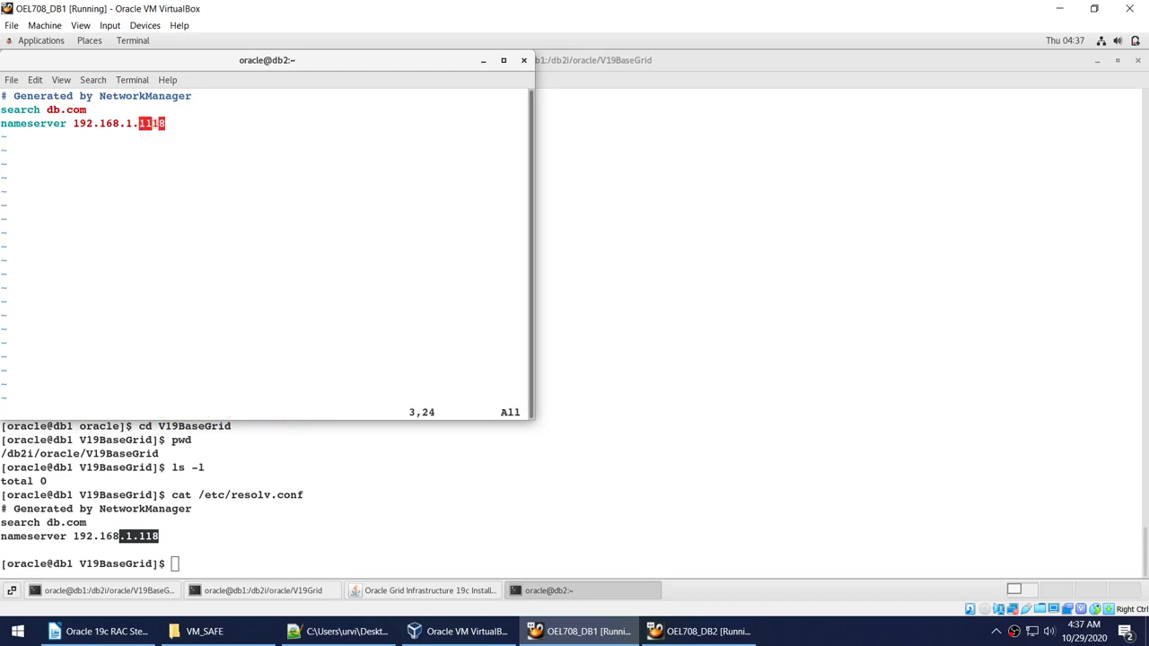
pyautogui.write('x')
pyautogui.write(':wq')
pyautogui.press('Return')
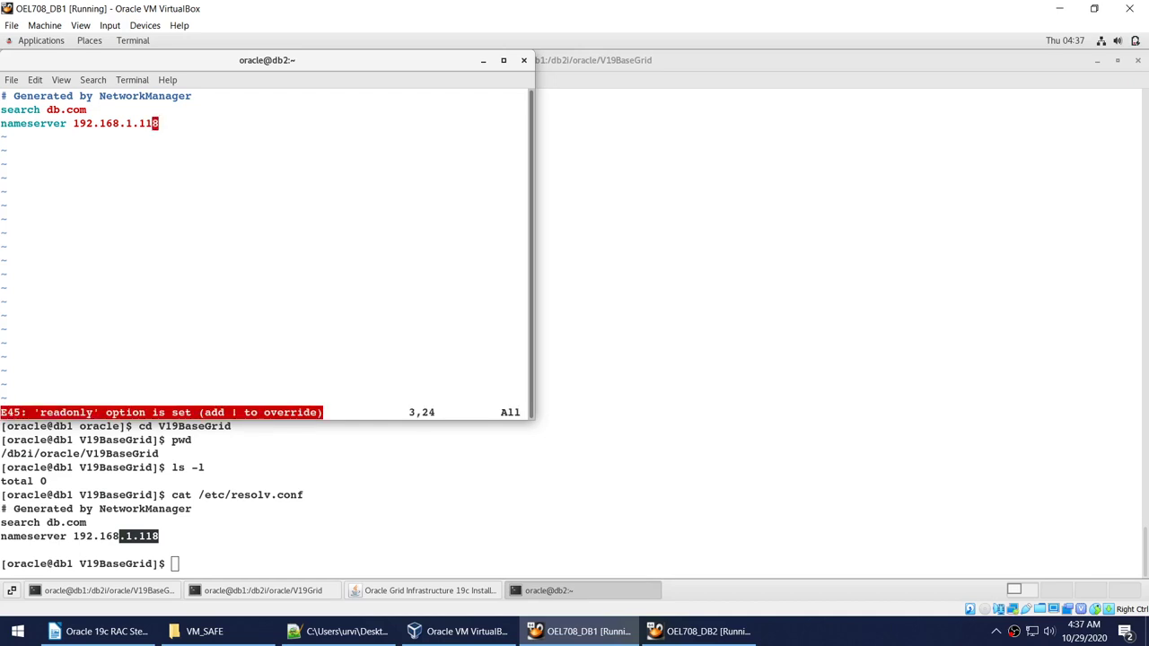
pyautogui.write(':wq!')
pyautogui.press('Return')
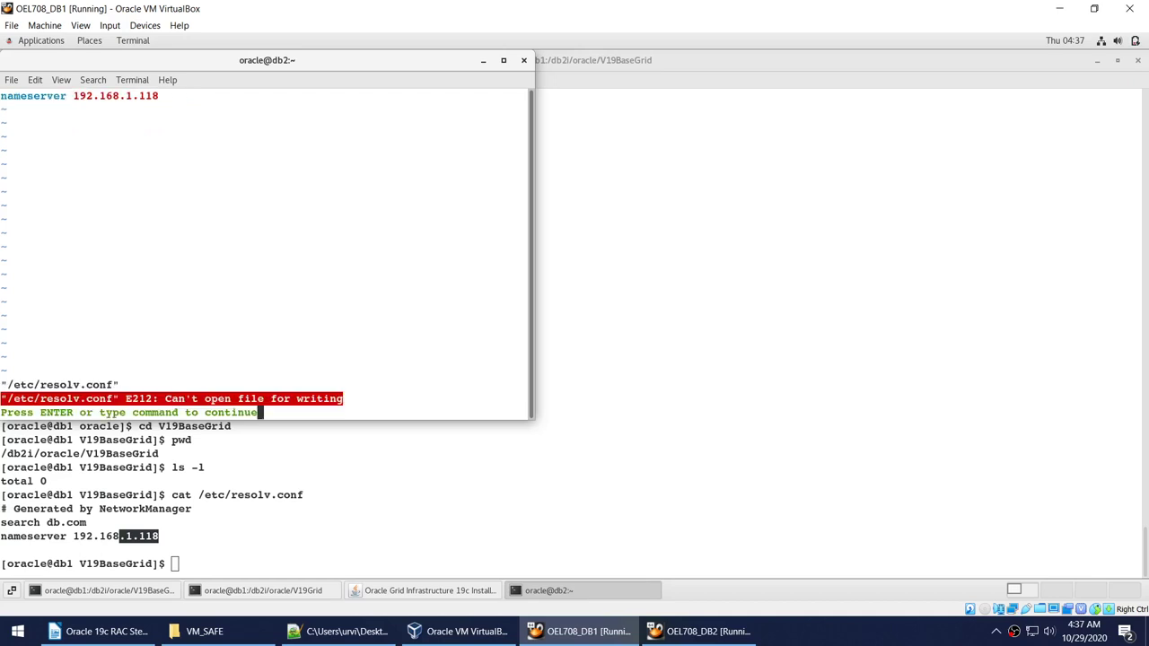
# Quit vi without saving and reopen the file with sudo vi /etc/resolv.conf.
pyautogui.write(':q!')
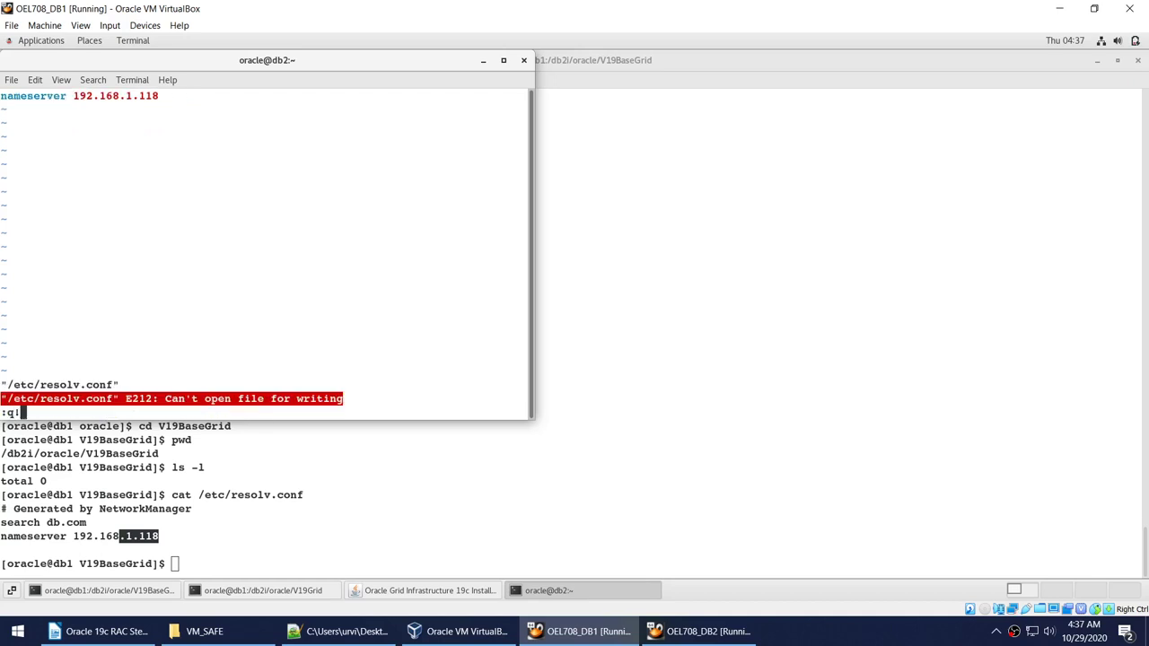
pyautogui.press('Return')
pyautogui.press('Up')
pyautogui.press('Home')
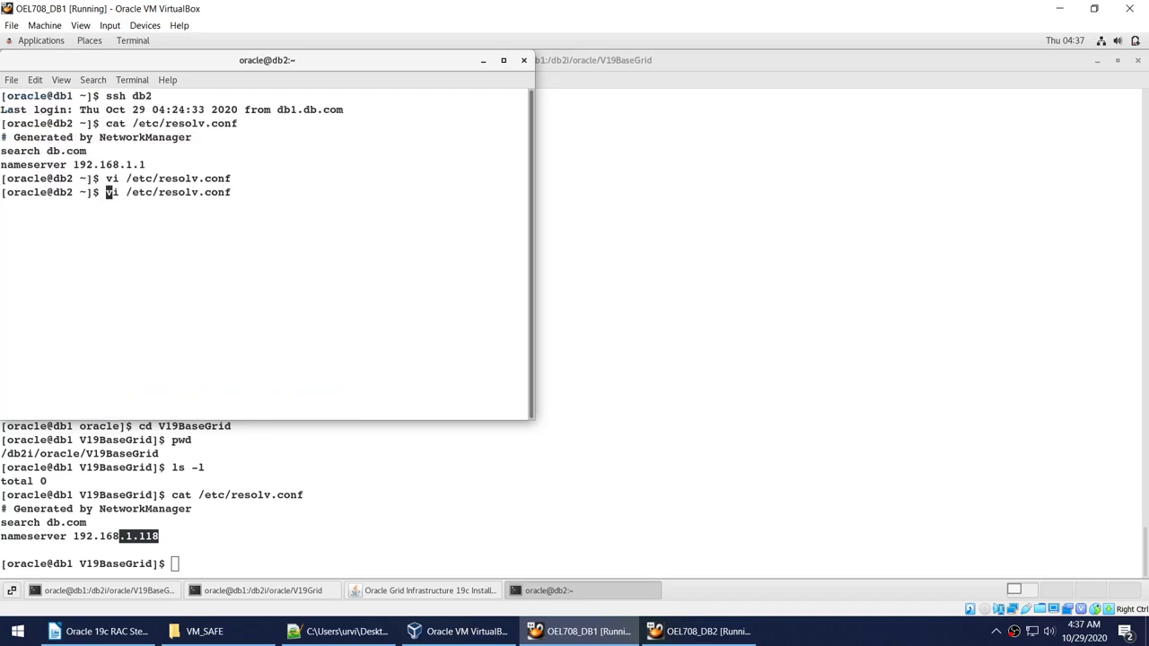
pyautogui.write('sudo')
pyautogui.press('Return')
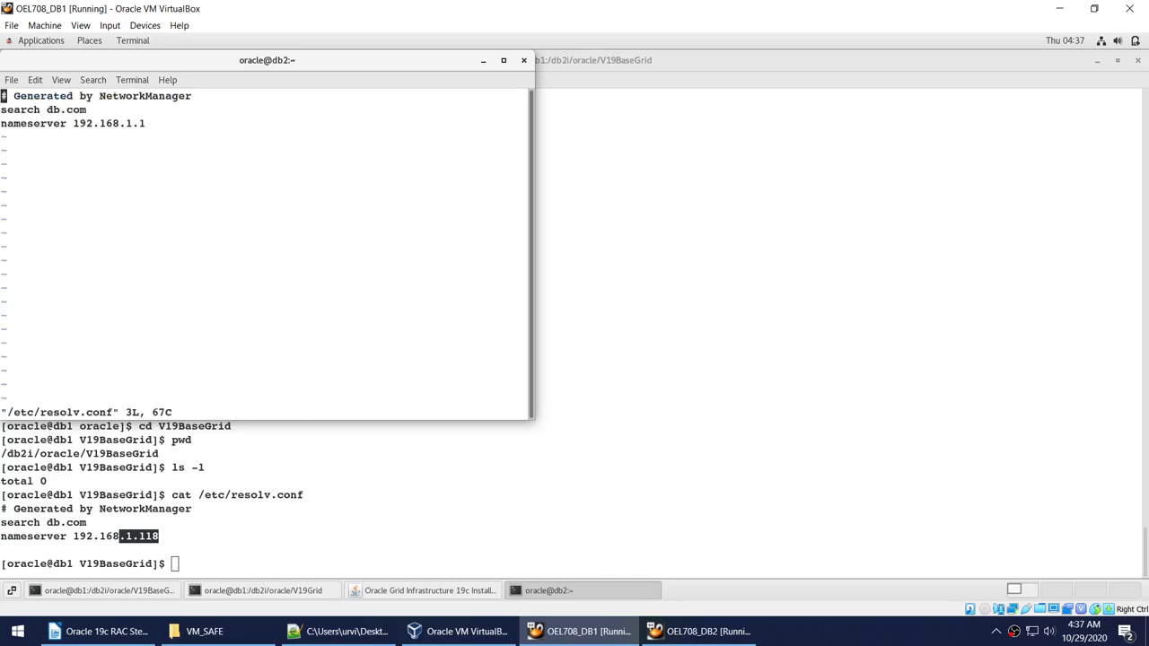